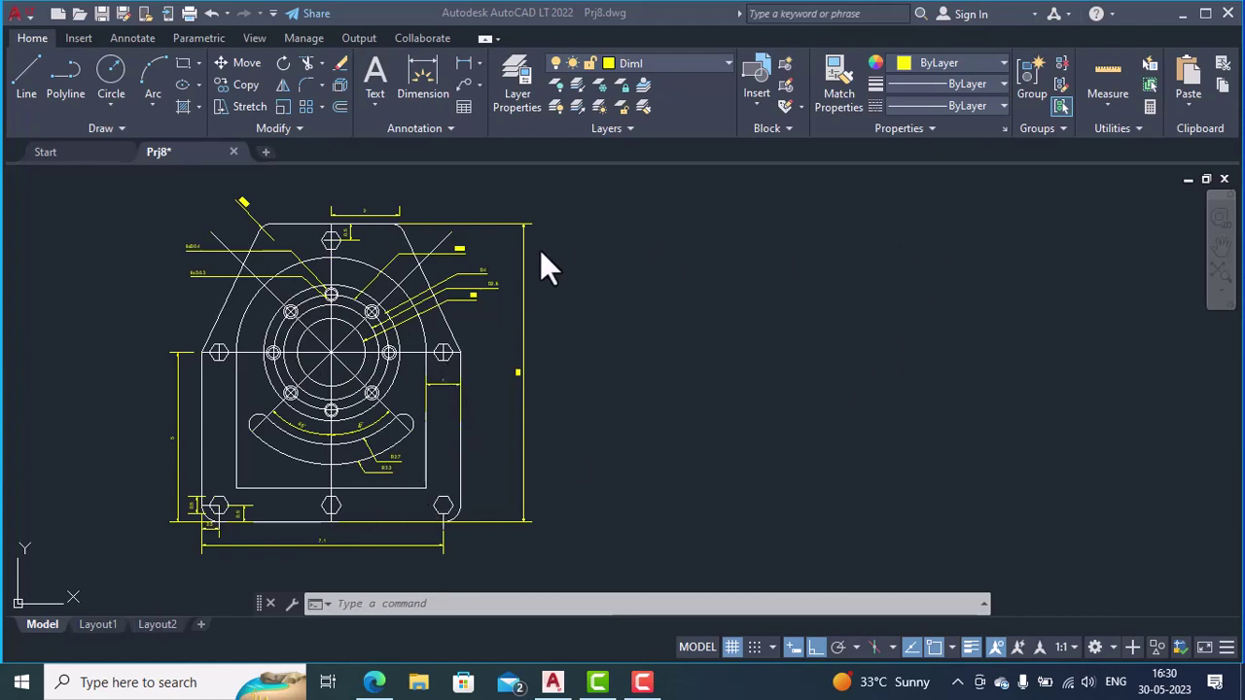
- Draw a vertical line in the empty area beside the reference drawing, about as tall as the plate
left_click(16, 76)
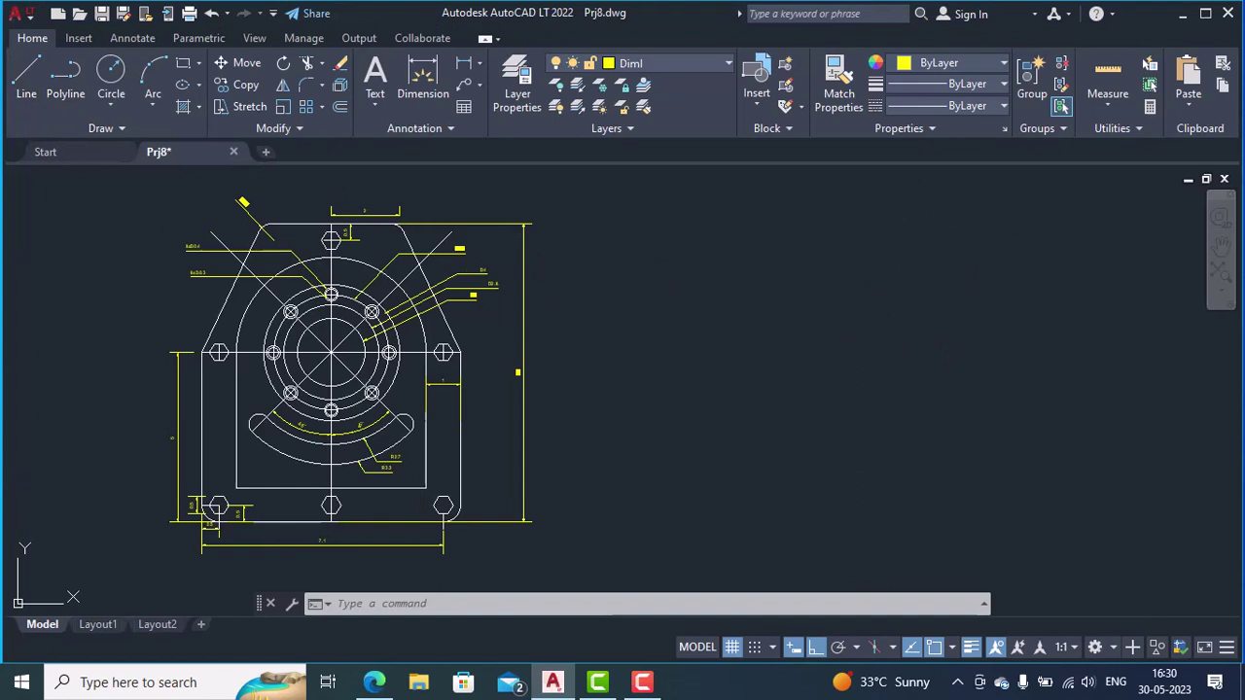
left_click(906, 221)
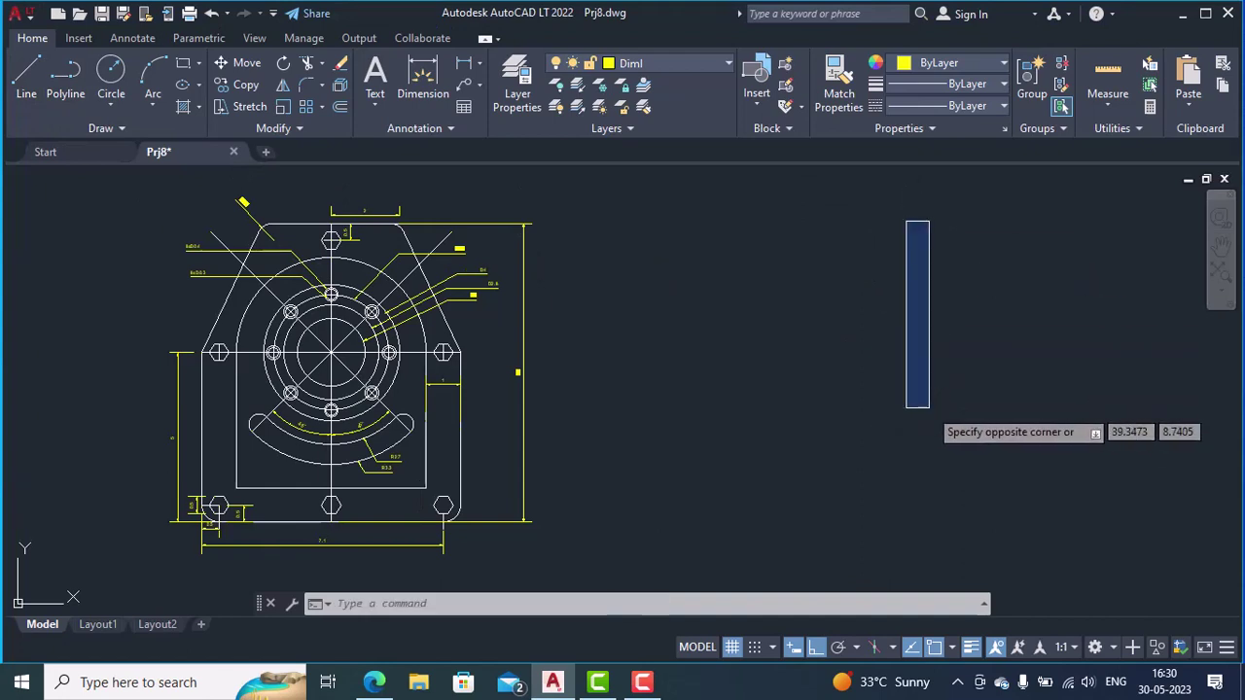
key("Escape")
type("l")
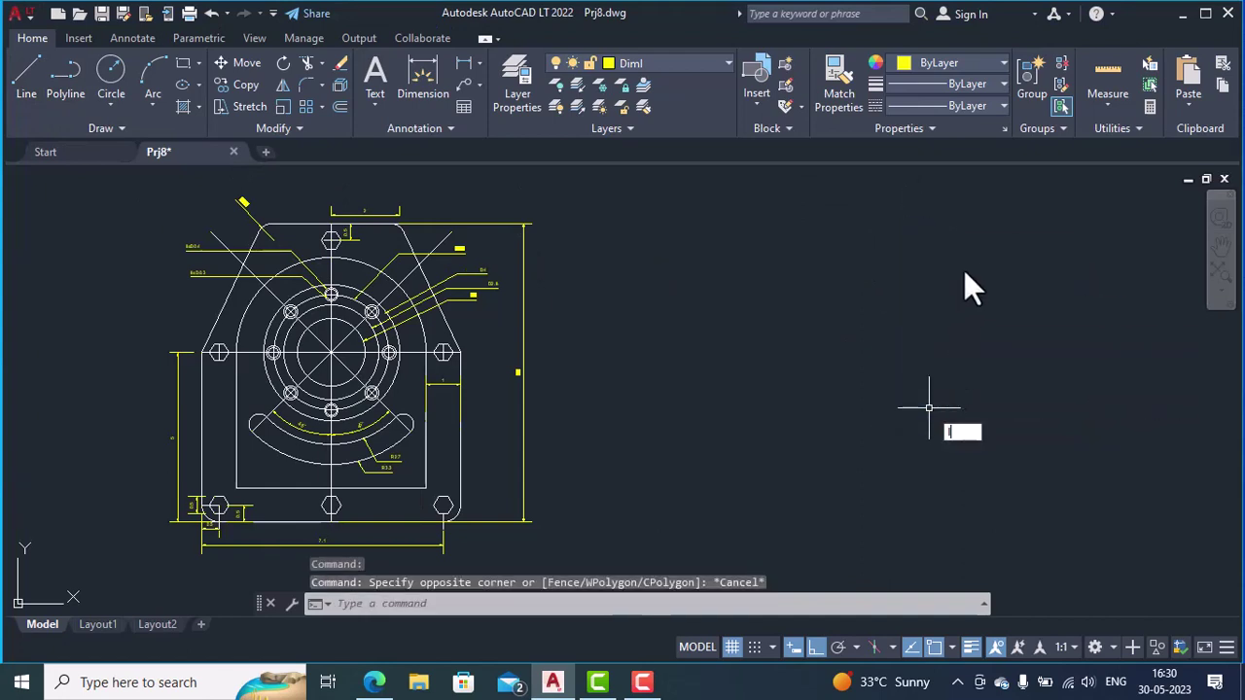
key("Return")
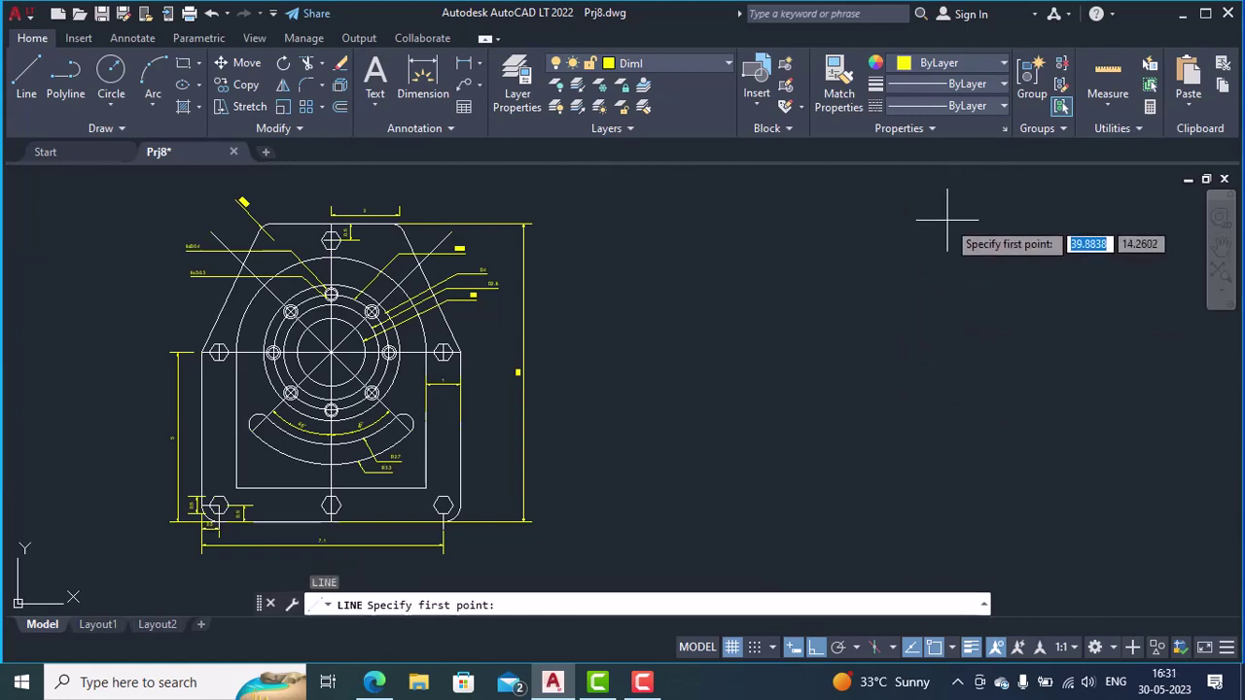
left_click(947, 223)
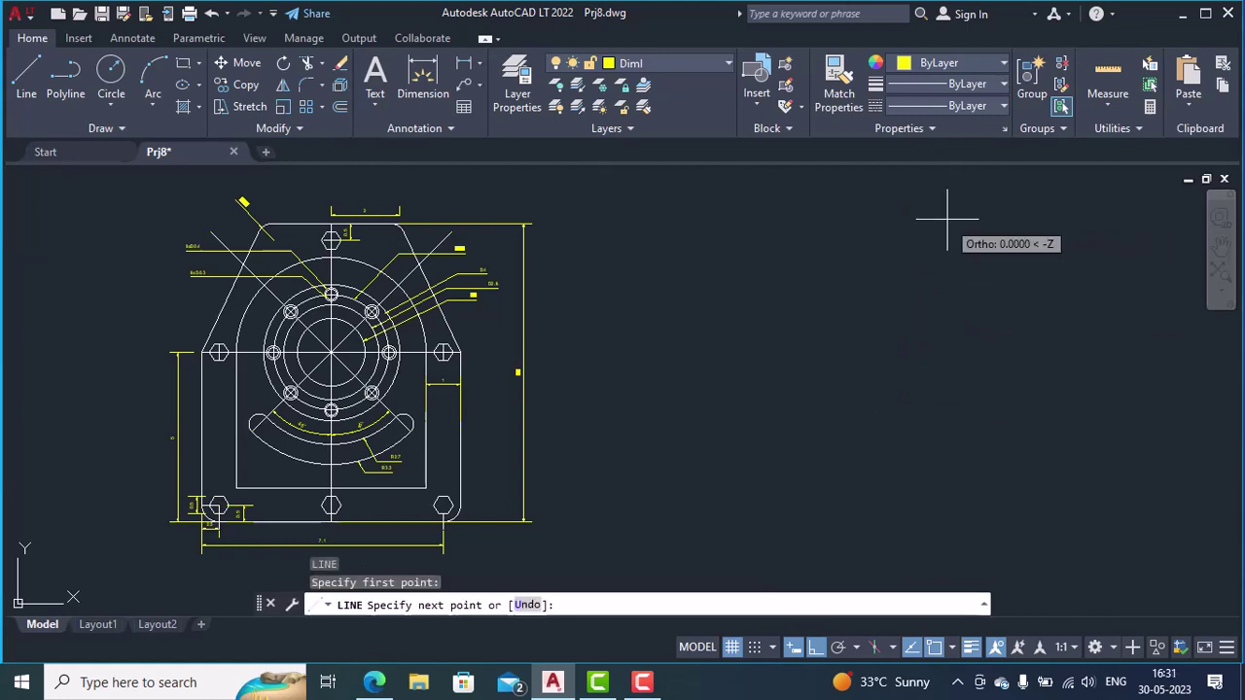
left_click(947, 506)
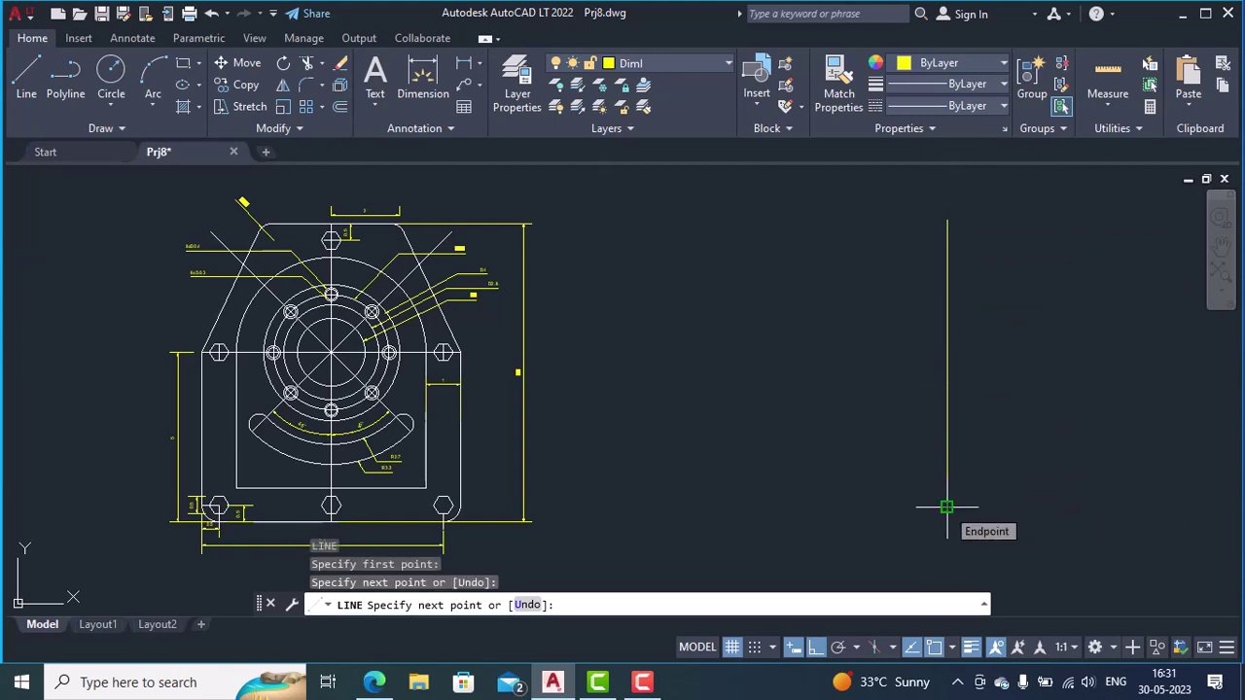
key("Return")
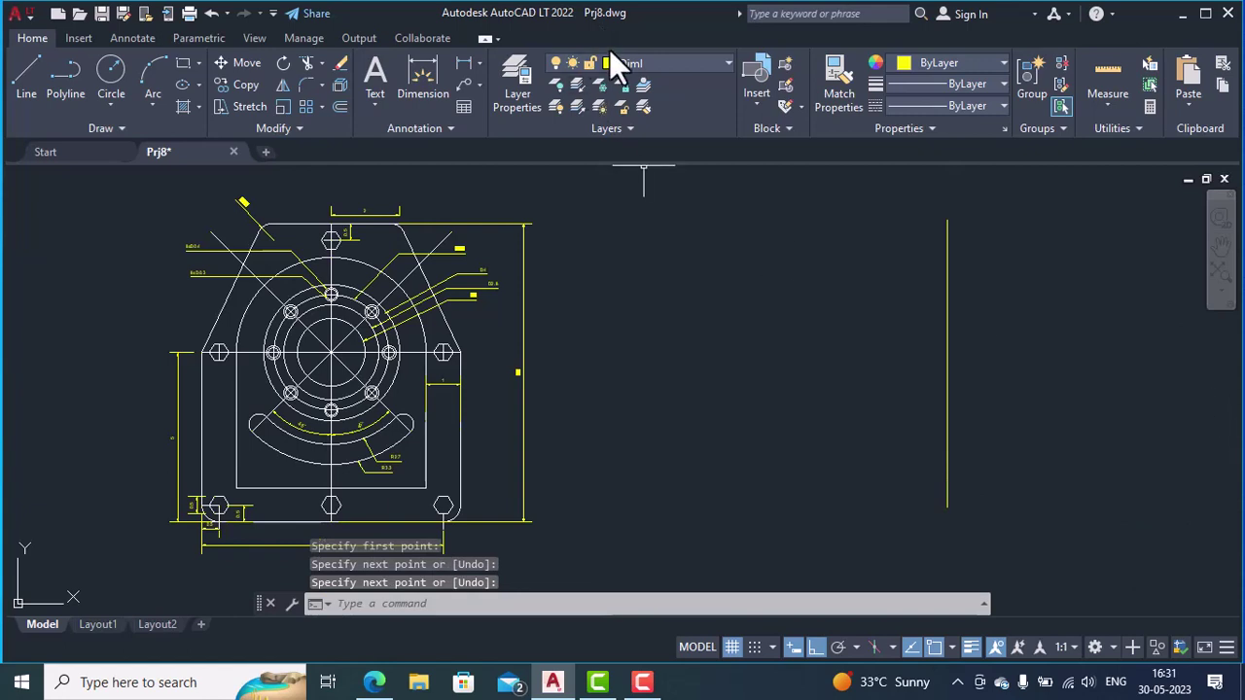
- Make layer 0 the current layer and close the layer manager
left_click(518, 78)
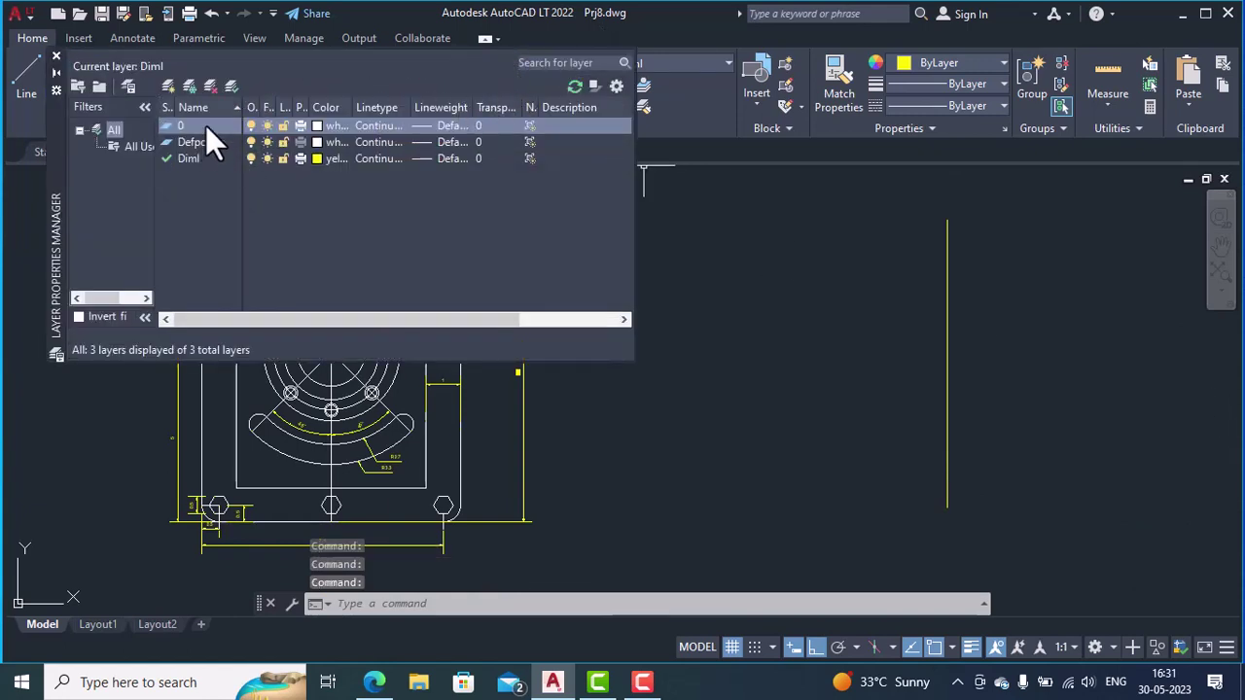
right_click(205, 124)
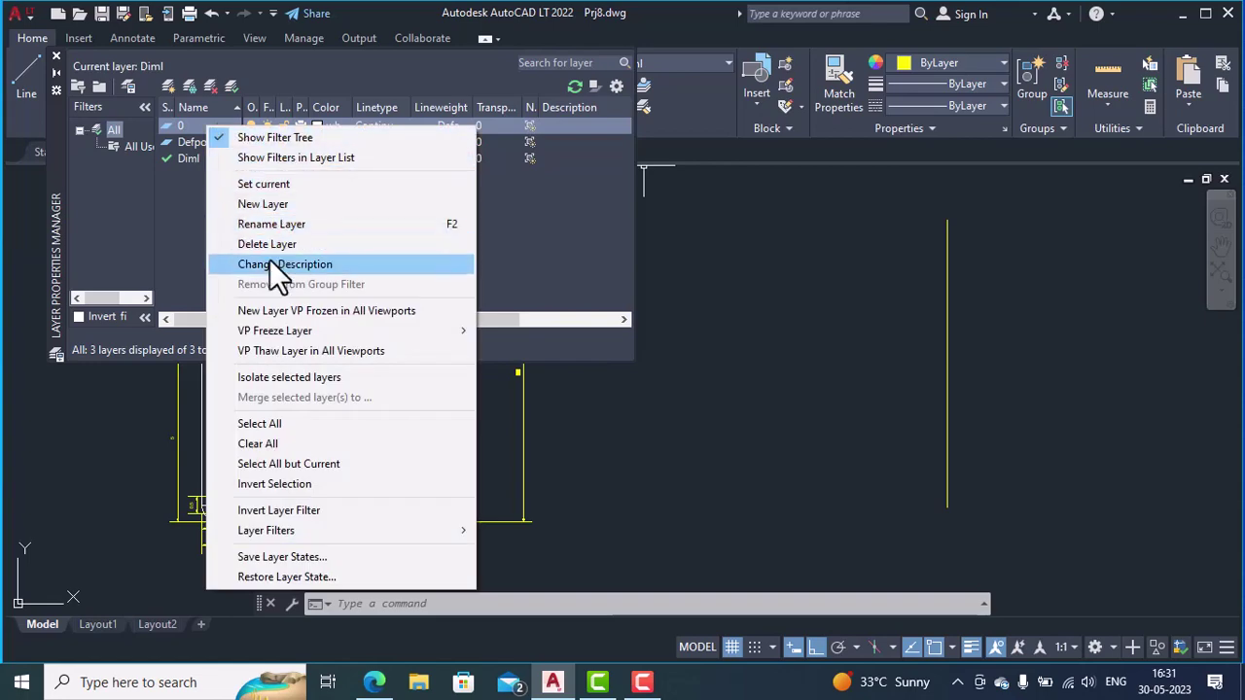
left_click(282, 185)
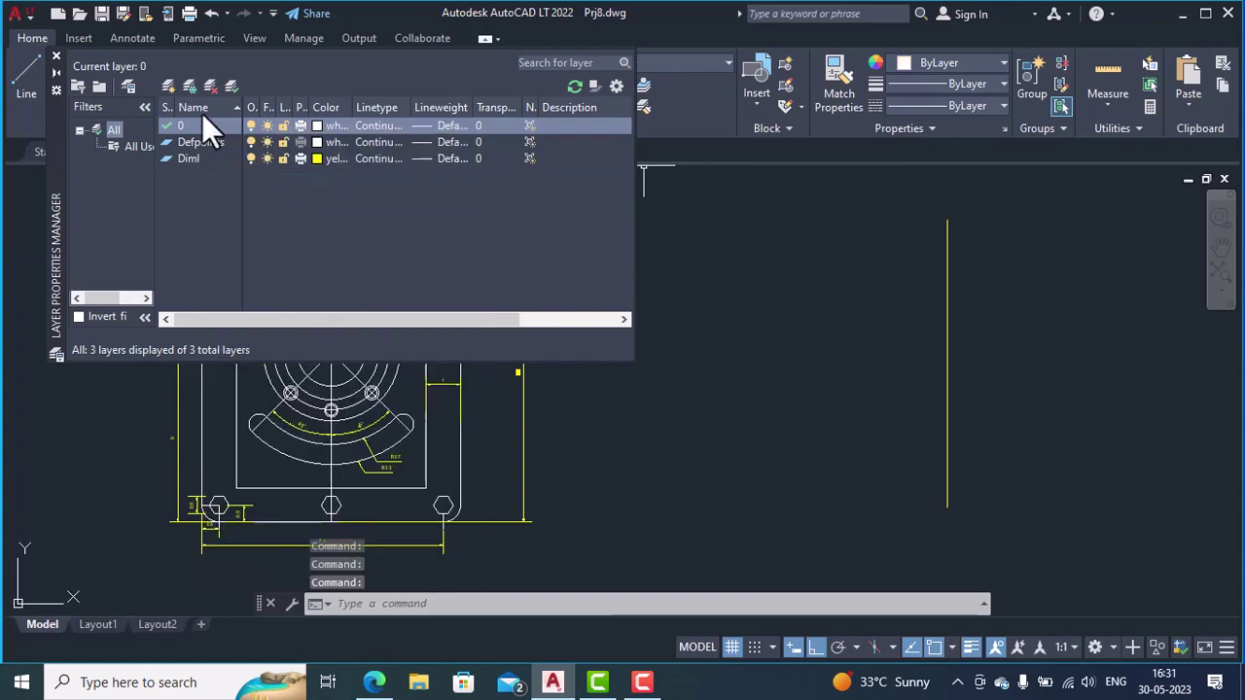
left_click(57, 56)
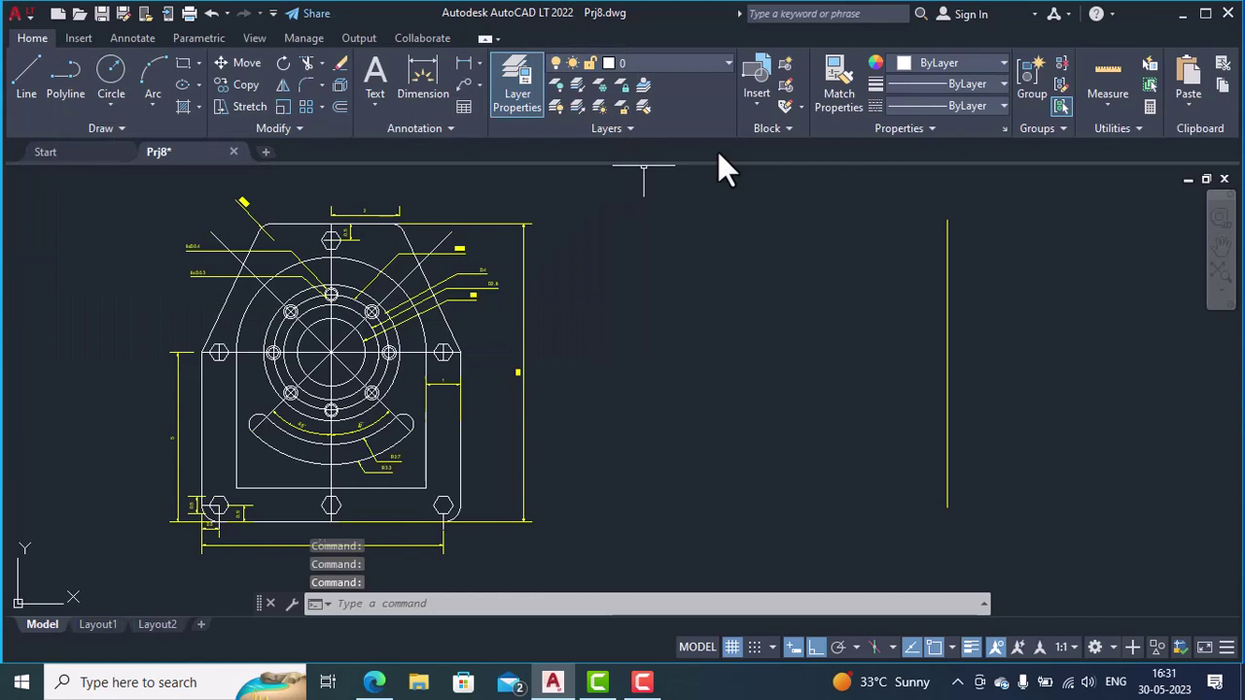
- Move the new vertical line to layer 0 and clear the selection
left_click(943, 282)
left_click(950, 286)
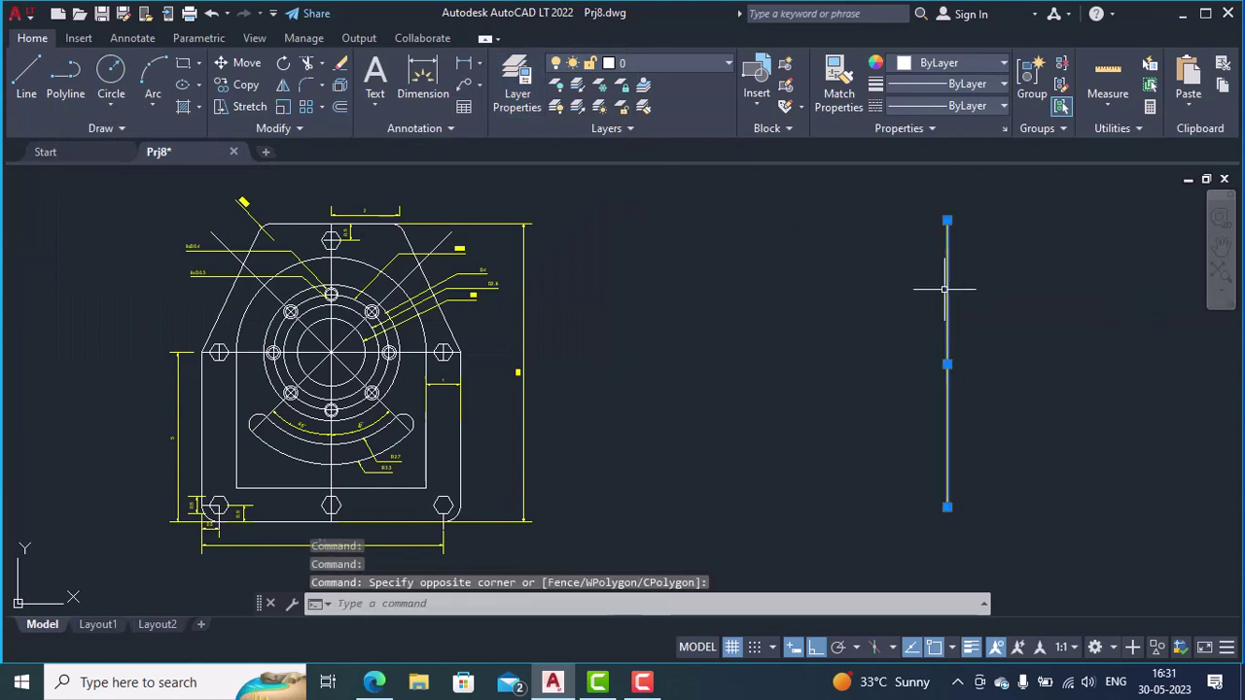
left_click(643, 61)
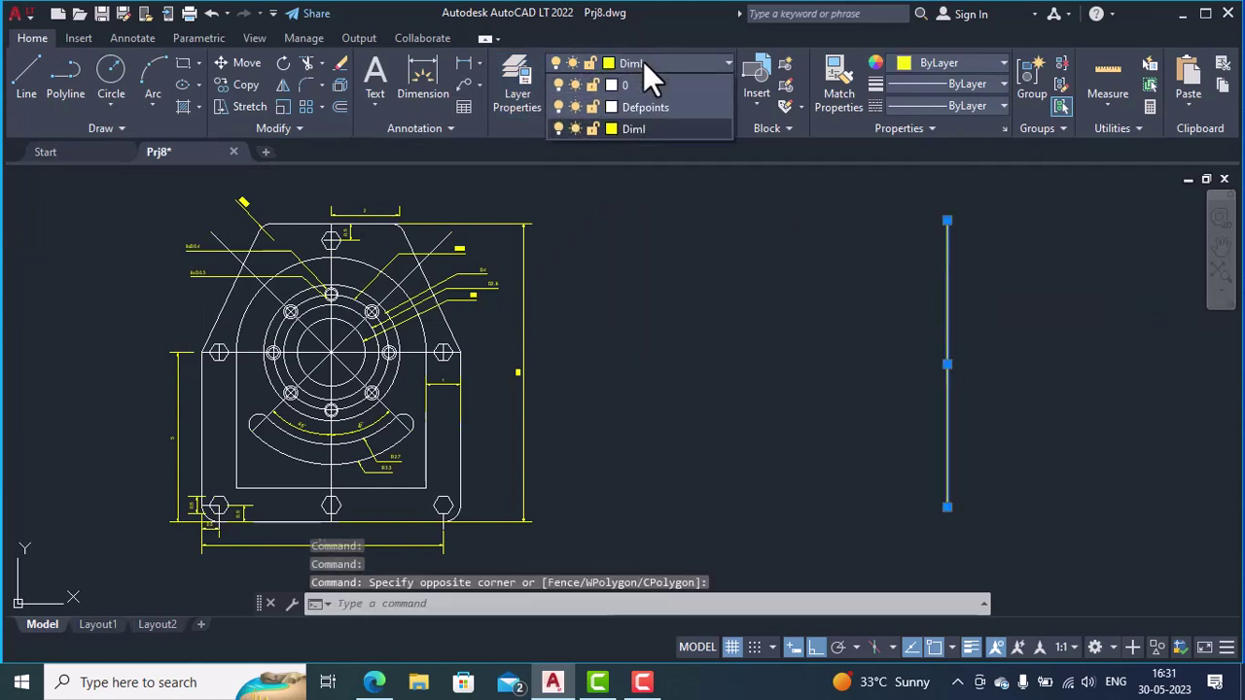
left_click(634, 85)
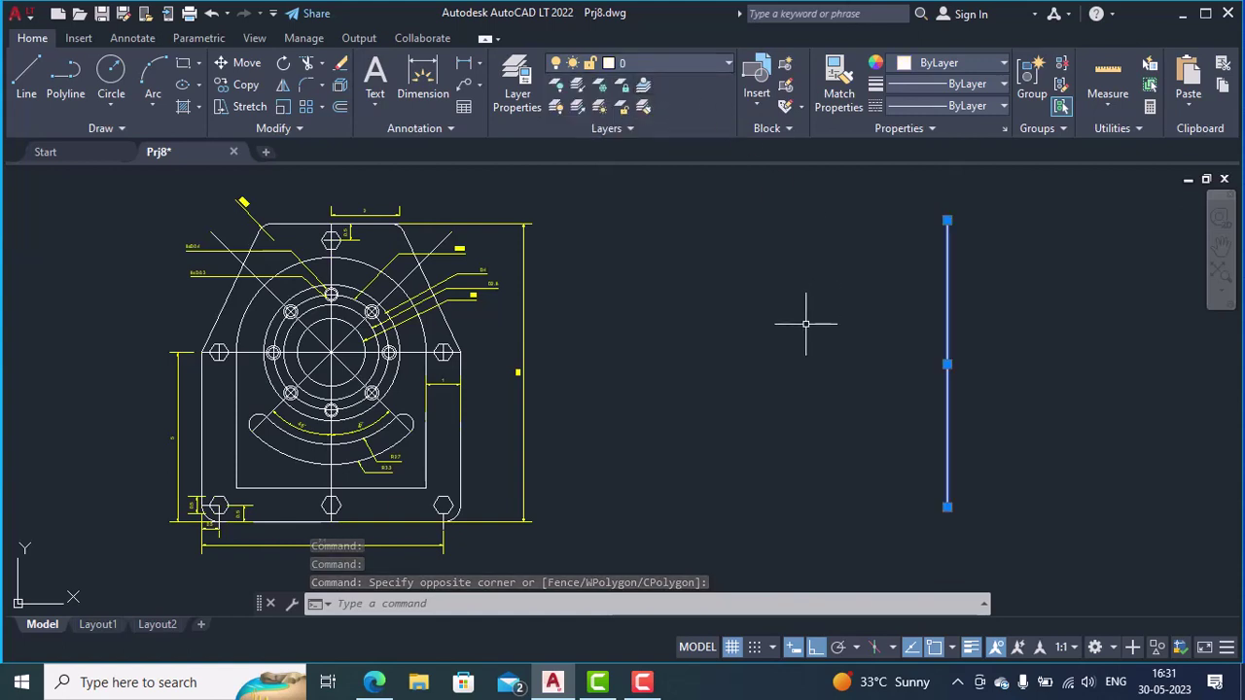
key("Escape")
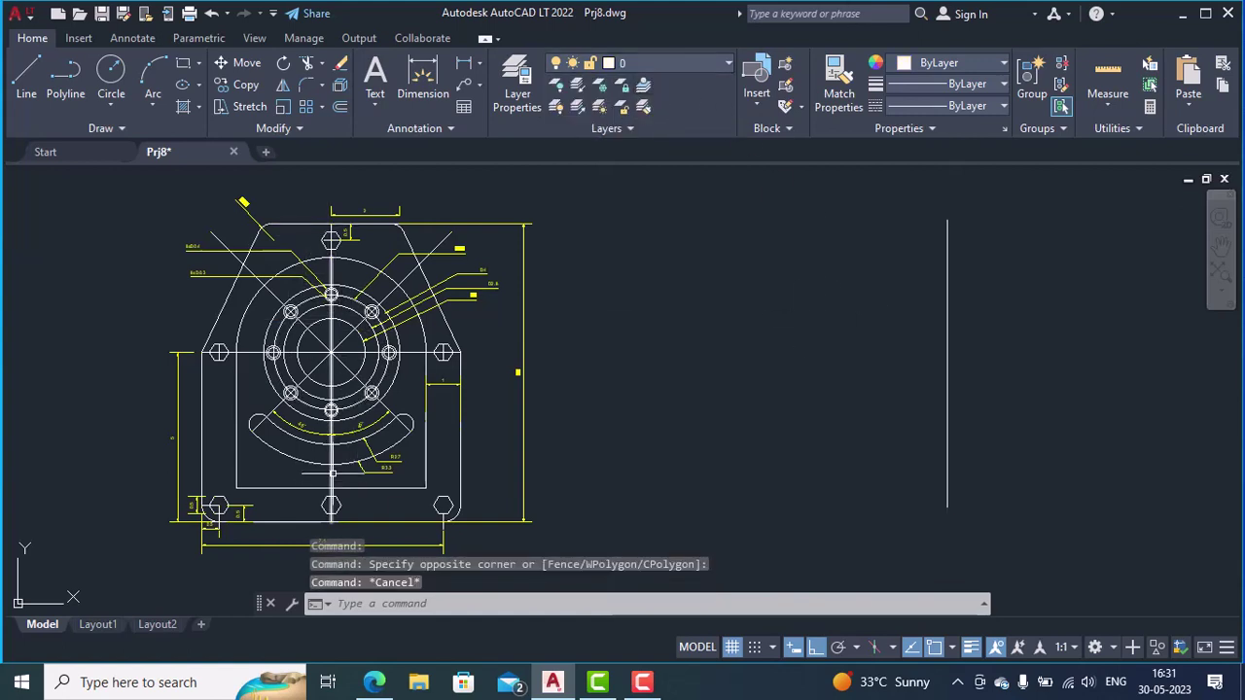
- Erase the 7.1 horizontal dimension below the reference plate
scroll(249, 569, "up", 2)
scroll(268, 553, "up", 2)
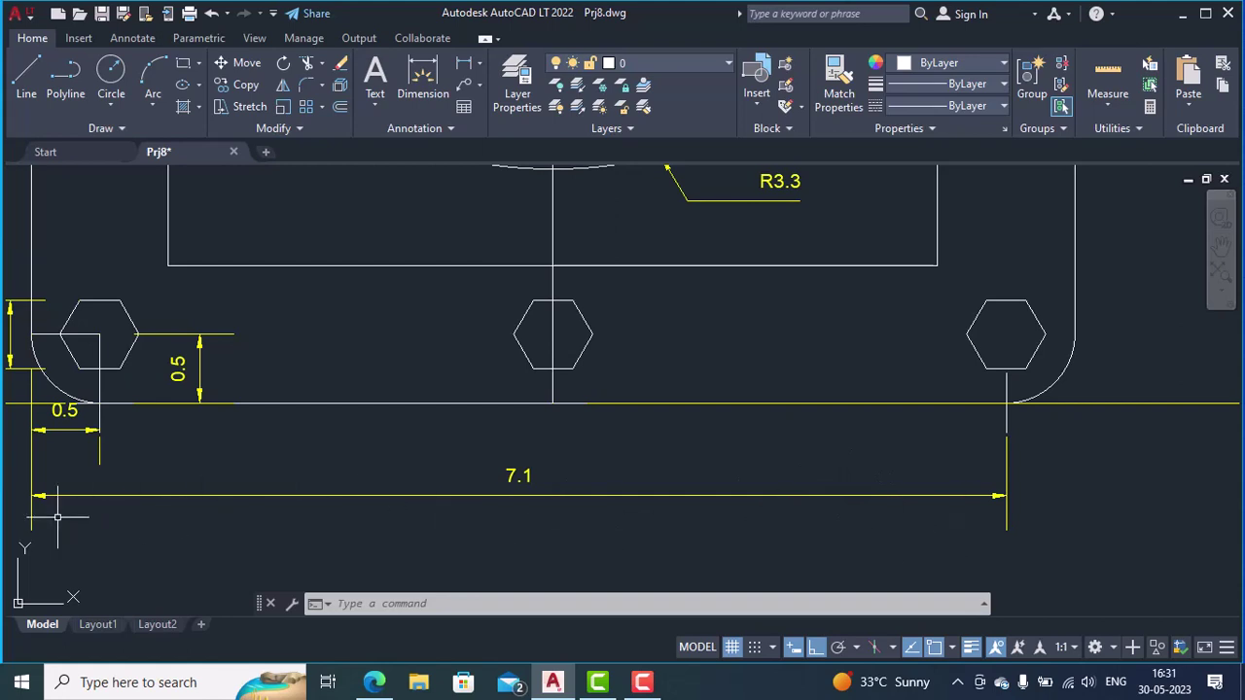
type("e")
key("Return")
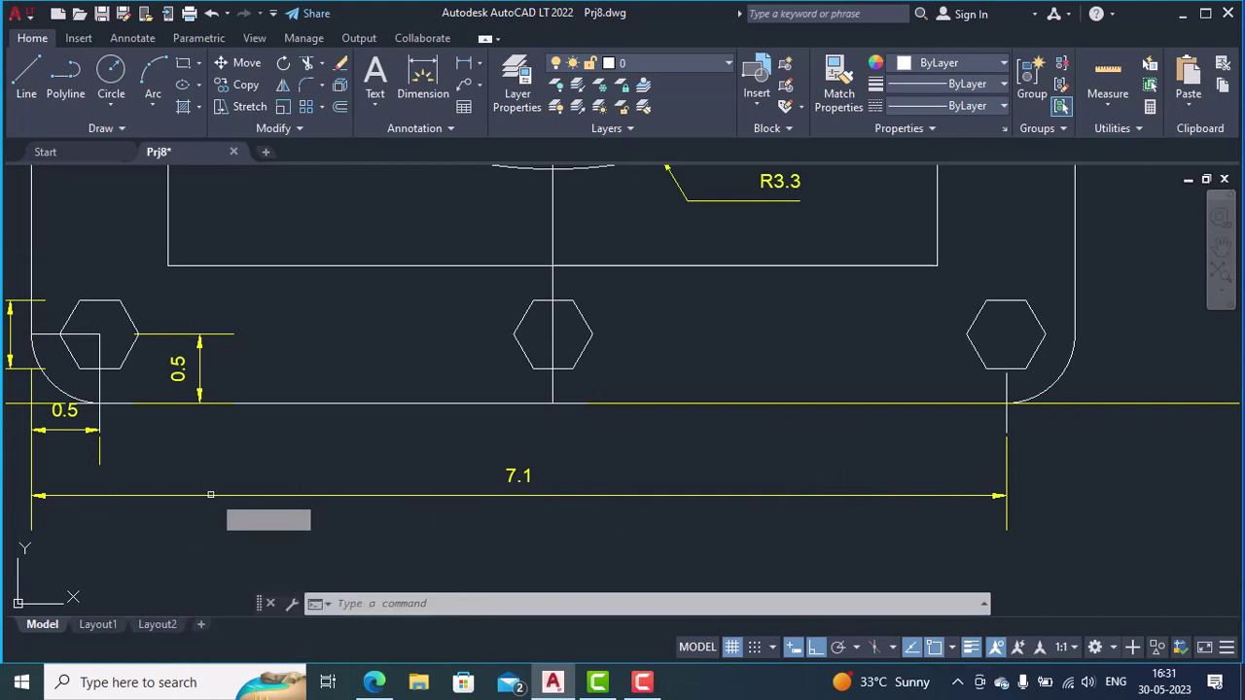
left_click(257, 495)
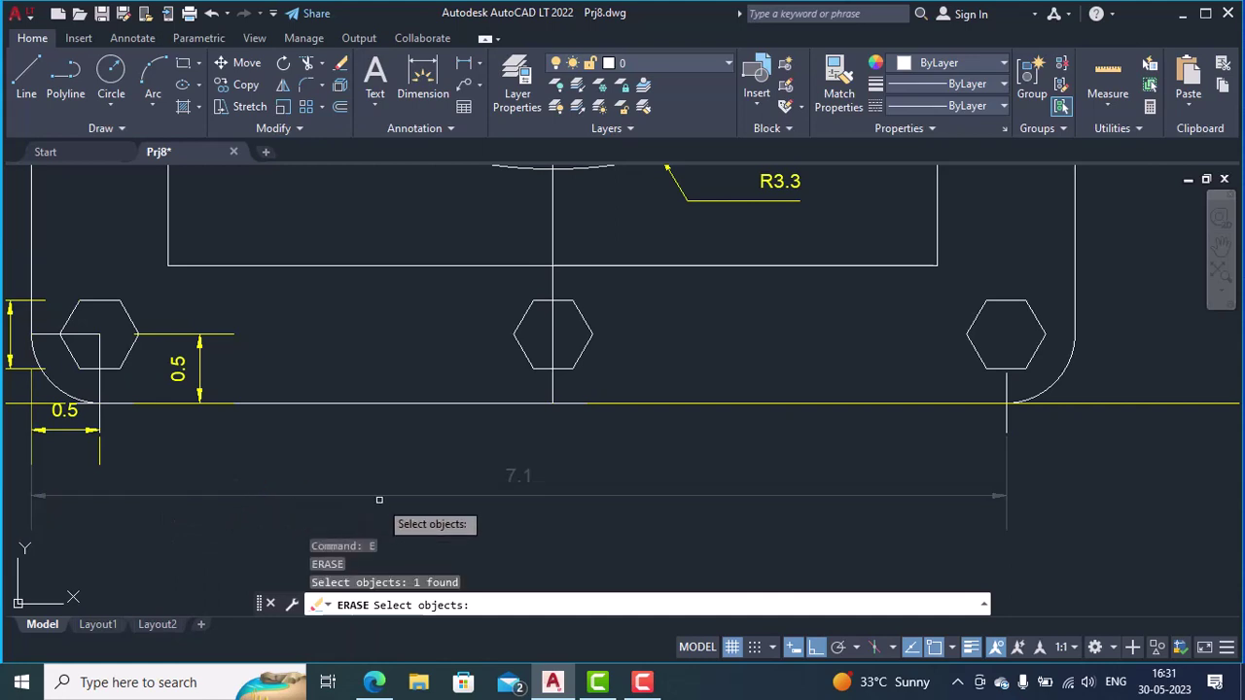
key("Return")
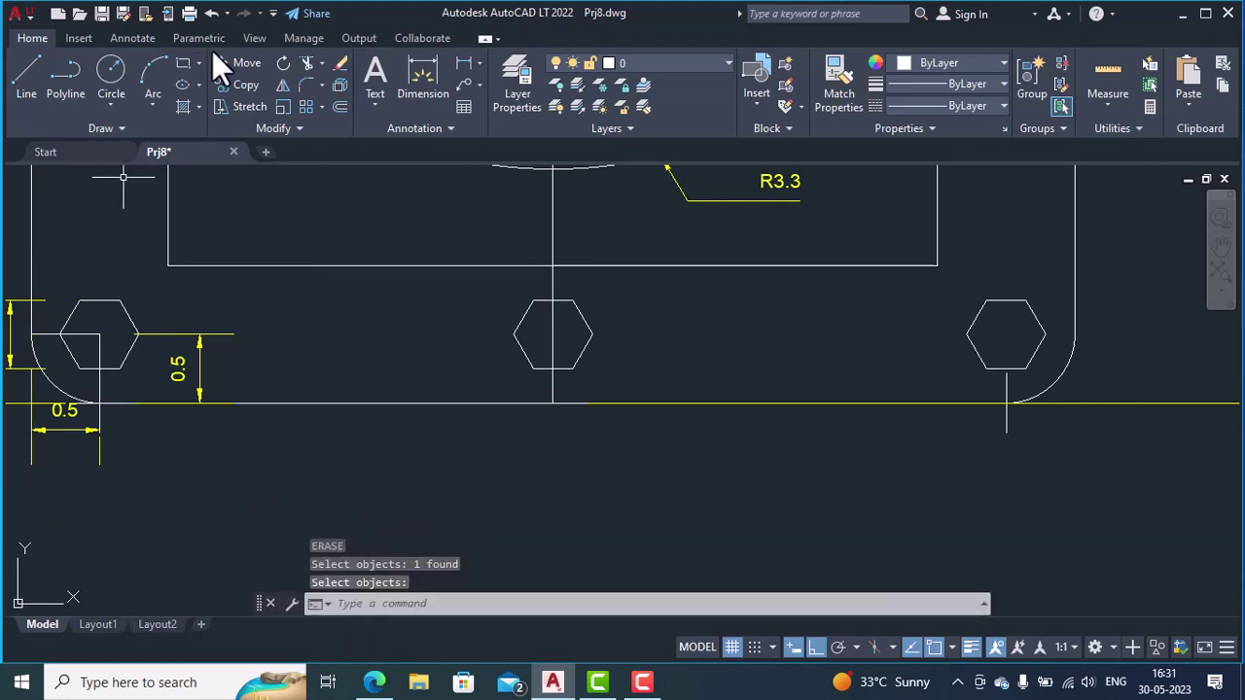
- Add a linear dimension across the plate's full width between its outer side edges, placed below the base
left_click(463, 61)
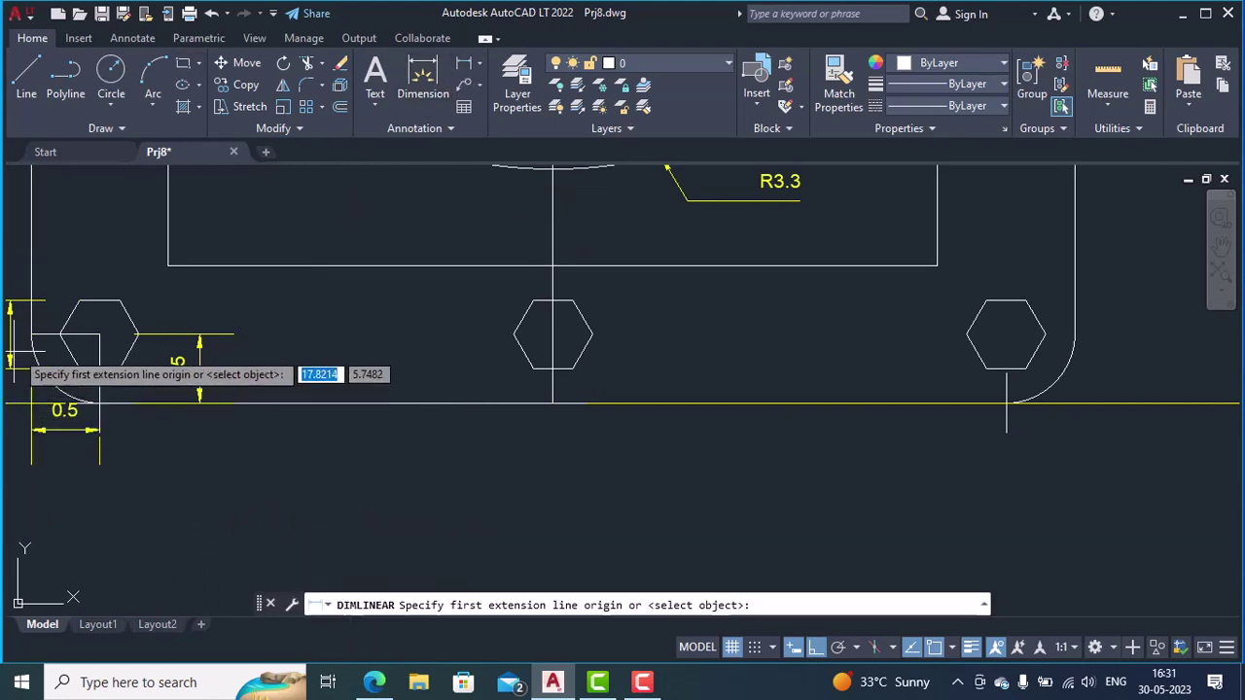
left_click(32, 335)
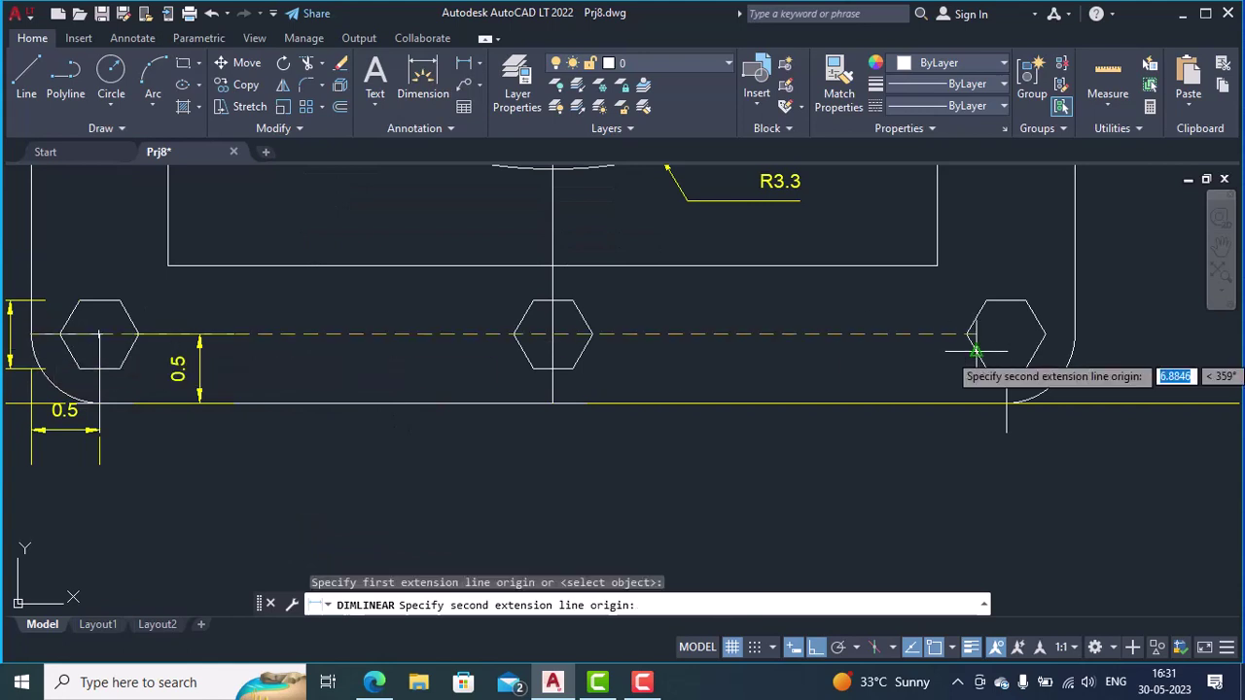
left_click(1077, 334)
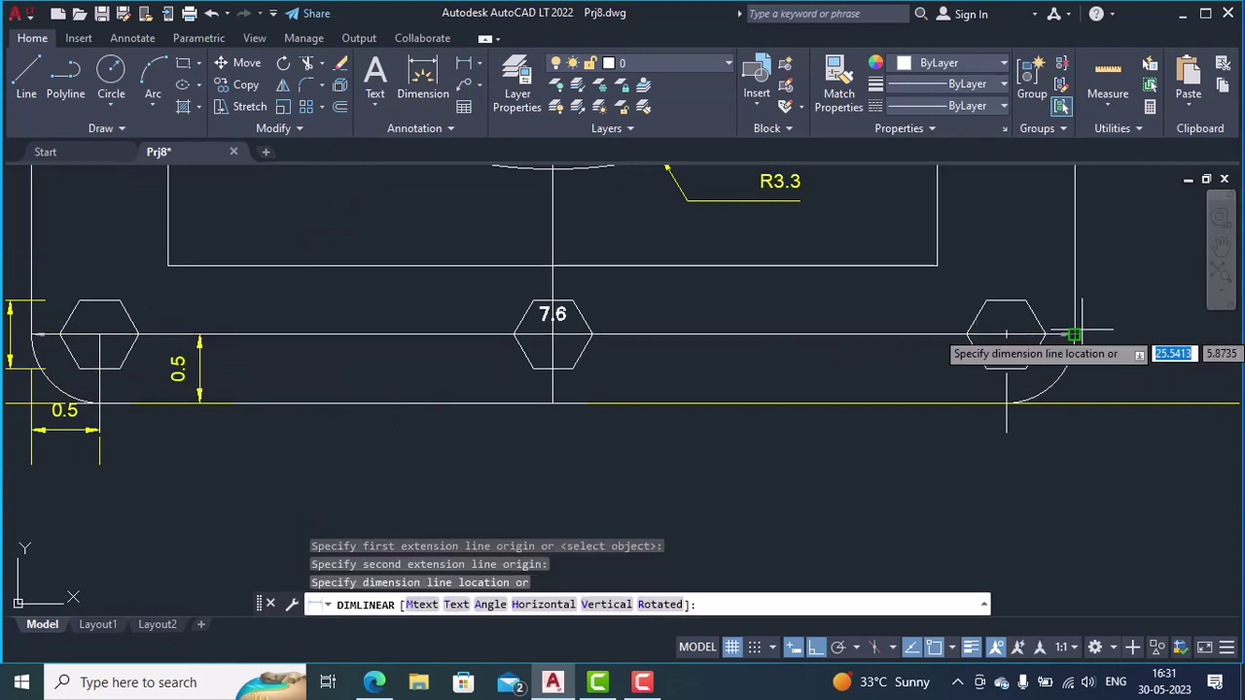
left_click(949, 489)
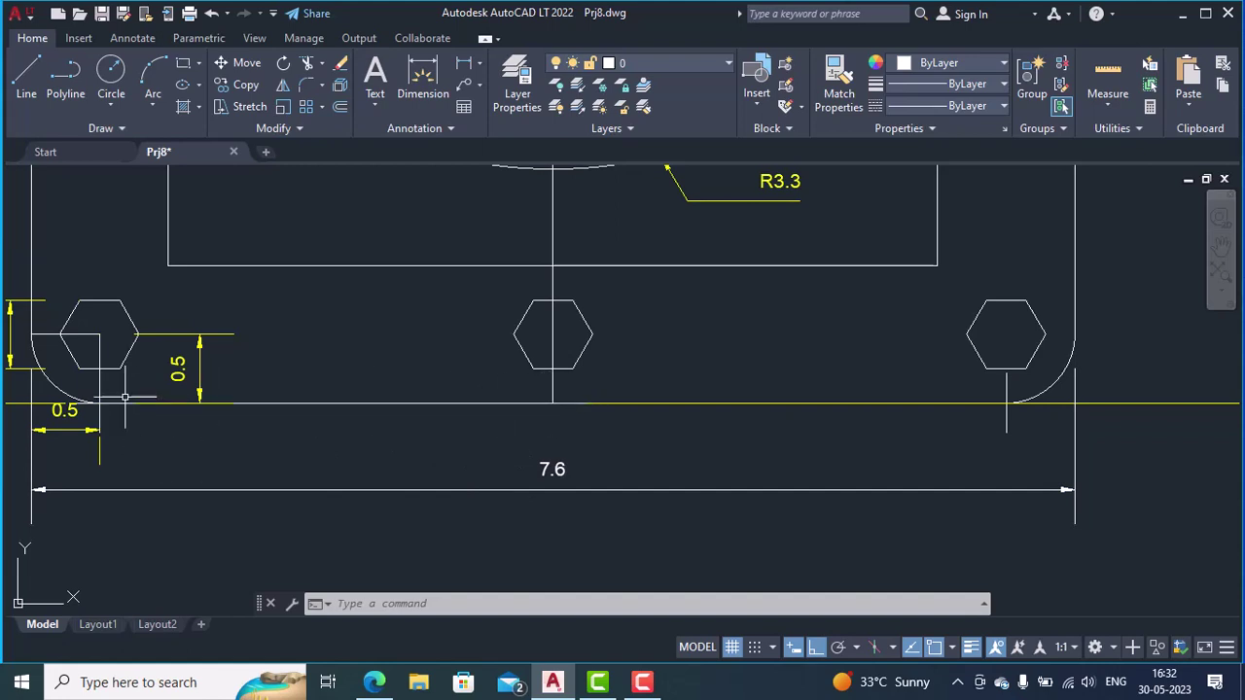
left_click(559, 402)
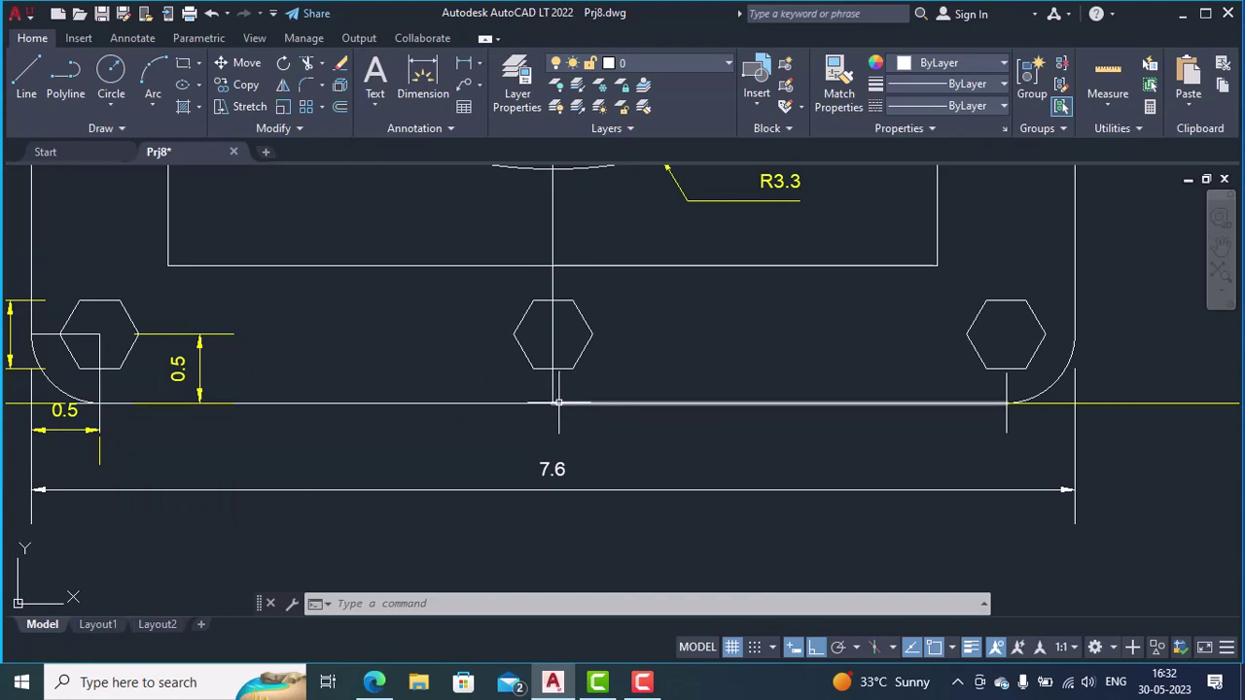
key("Delete")
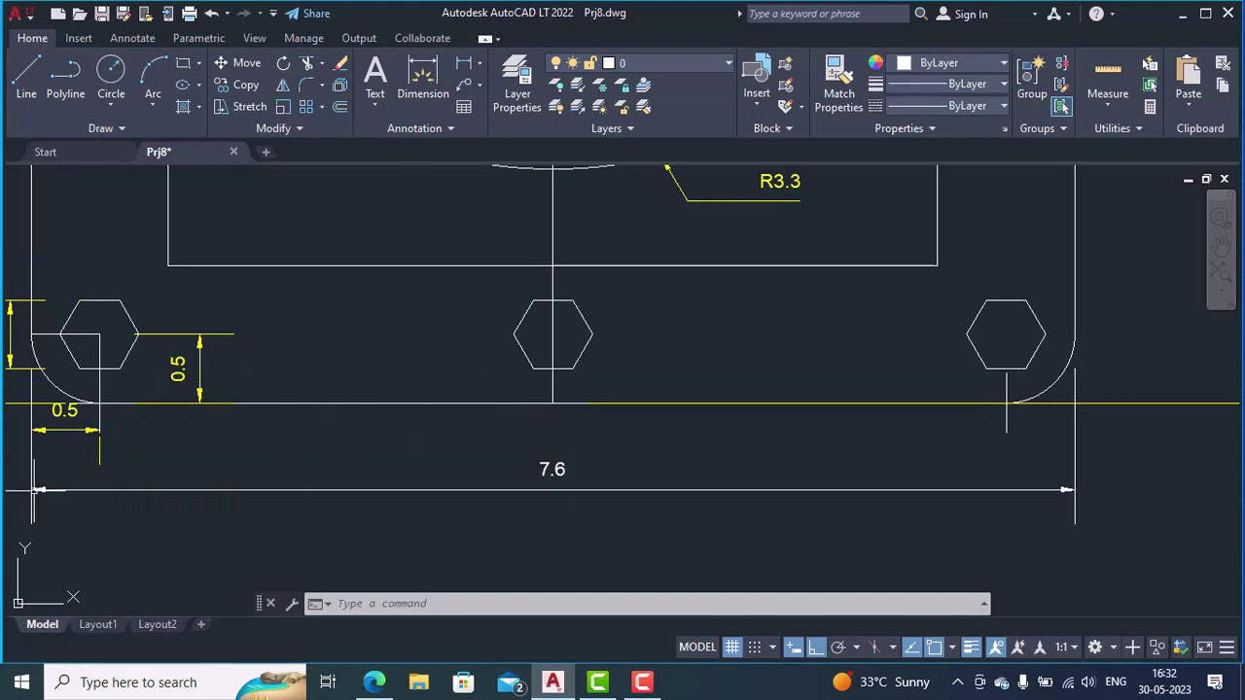
- Open the Windows Calculator and divide the plate's overall width of 7.6 by 2
left_click(20, 685)
type("calc")
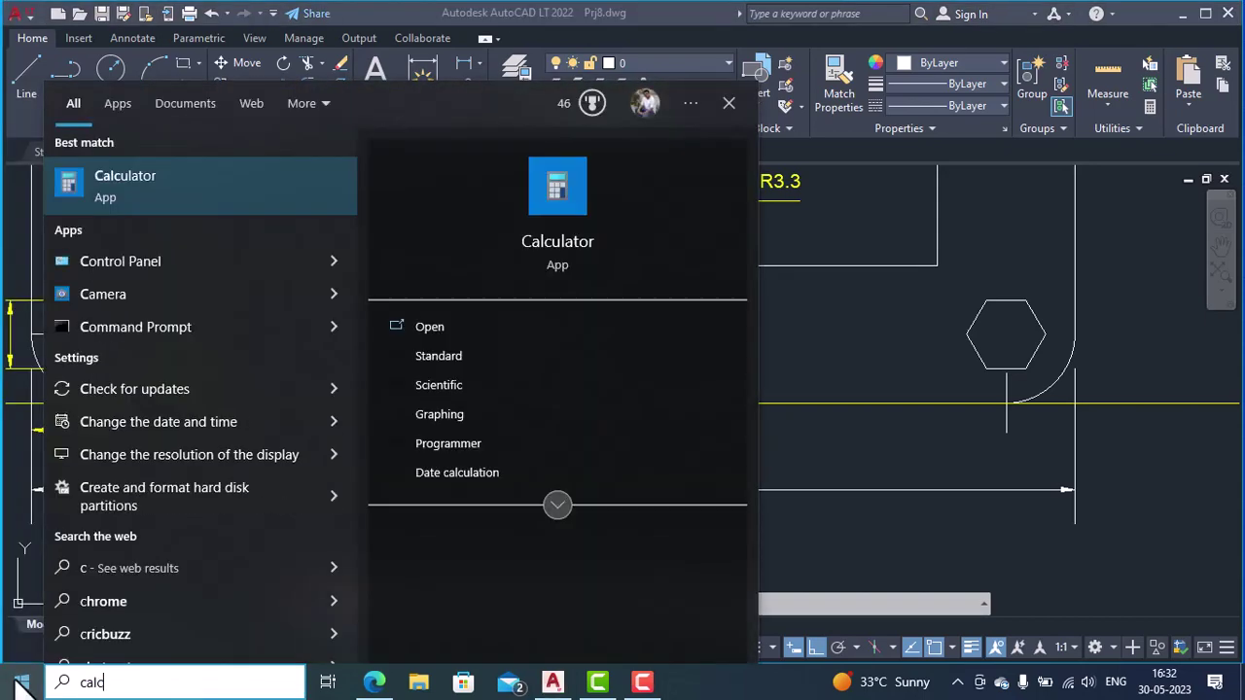
key("Return")
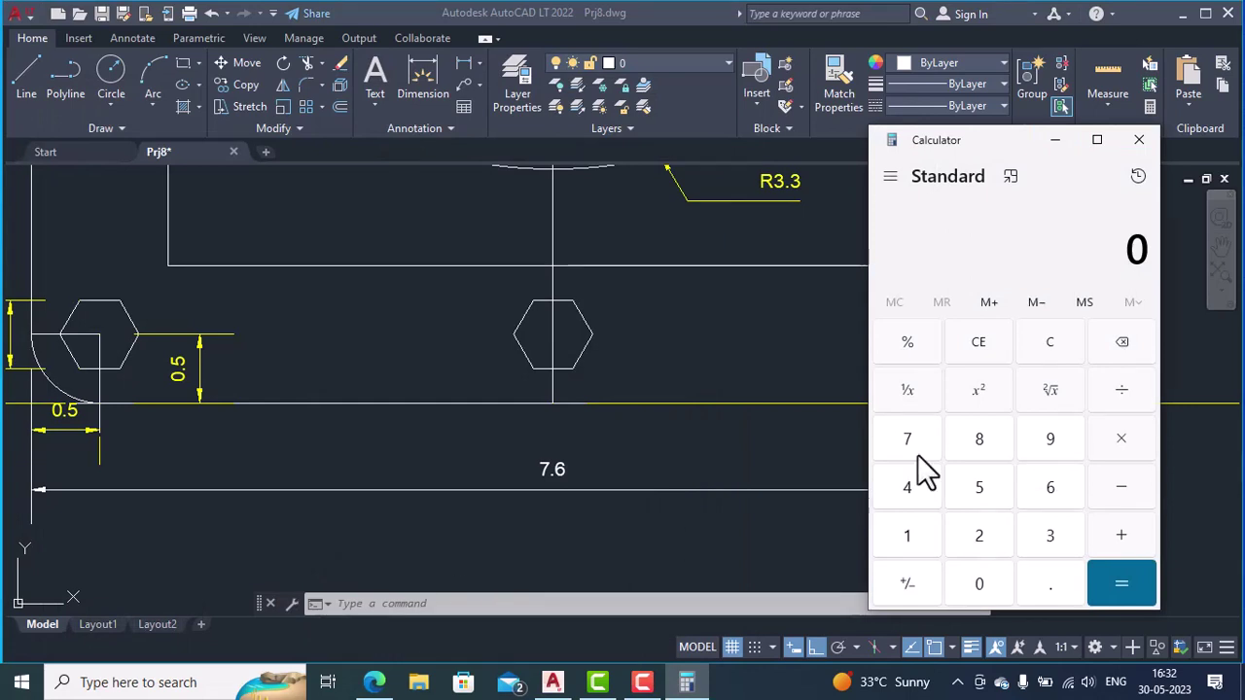
left_click(914, 445)
left_click(1055, 588)
left_click(1051, 496)
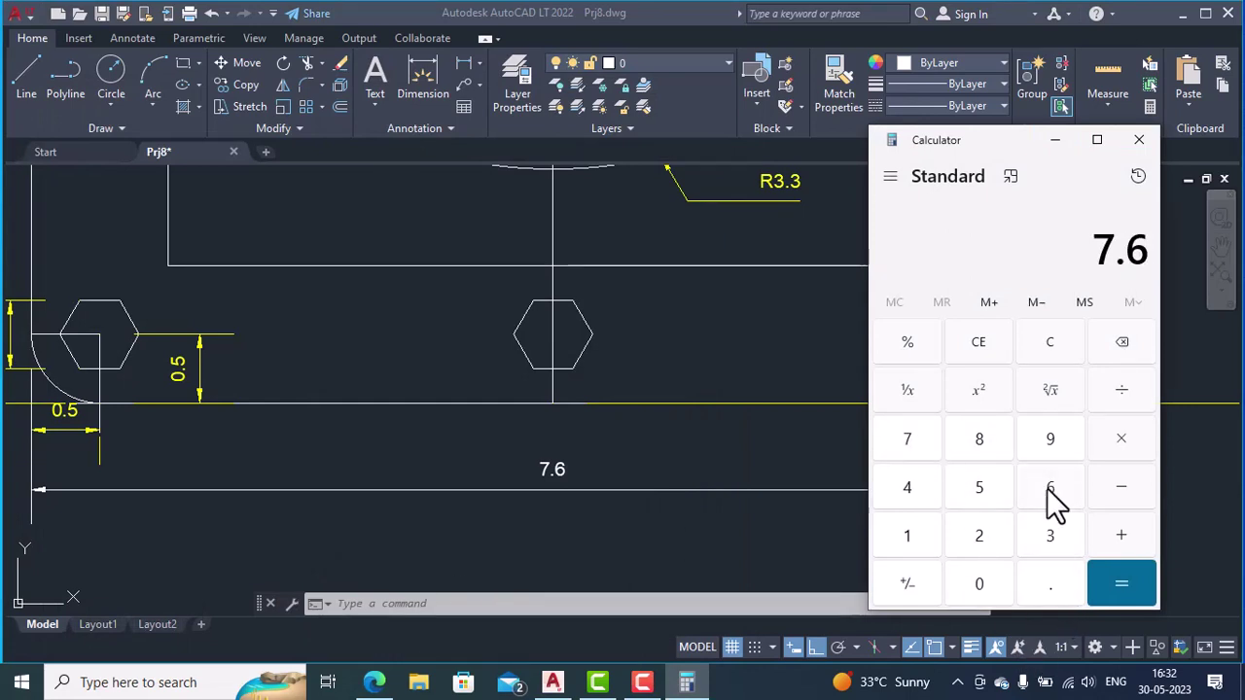
left_click(1124, 393)
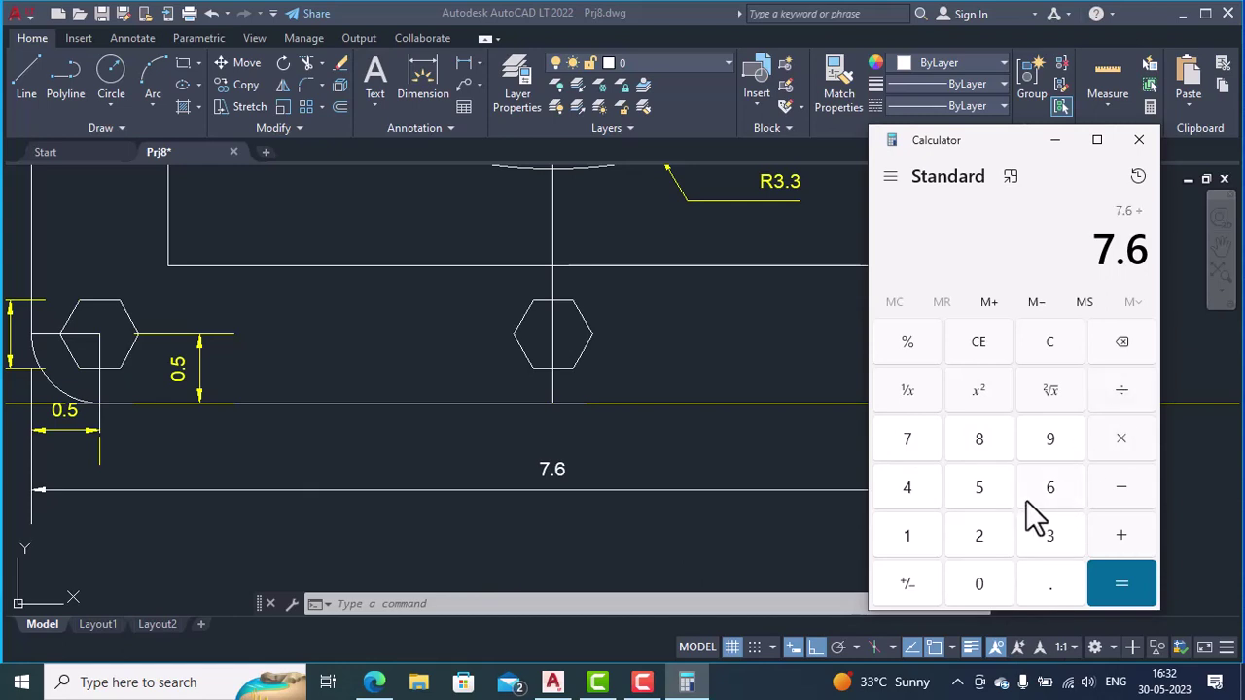
left_click(980, 536)
left_click(1120, 582)
- Subtract the 0.5 corner distance from the half width and minimise Calculator to return to the drawing
left_click(1120, 489)
left_click(979, 586)
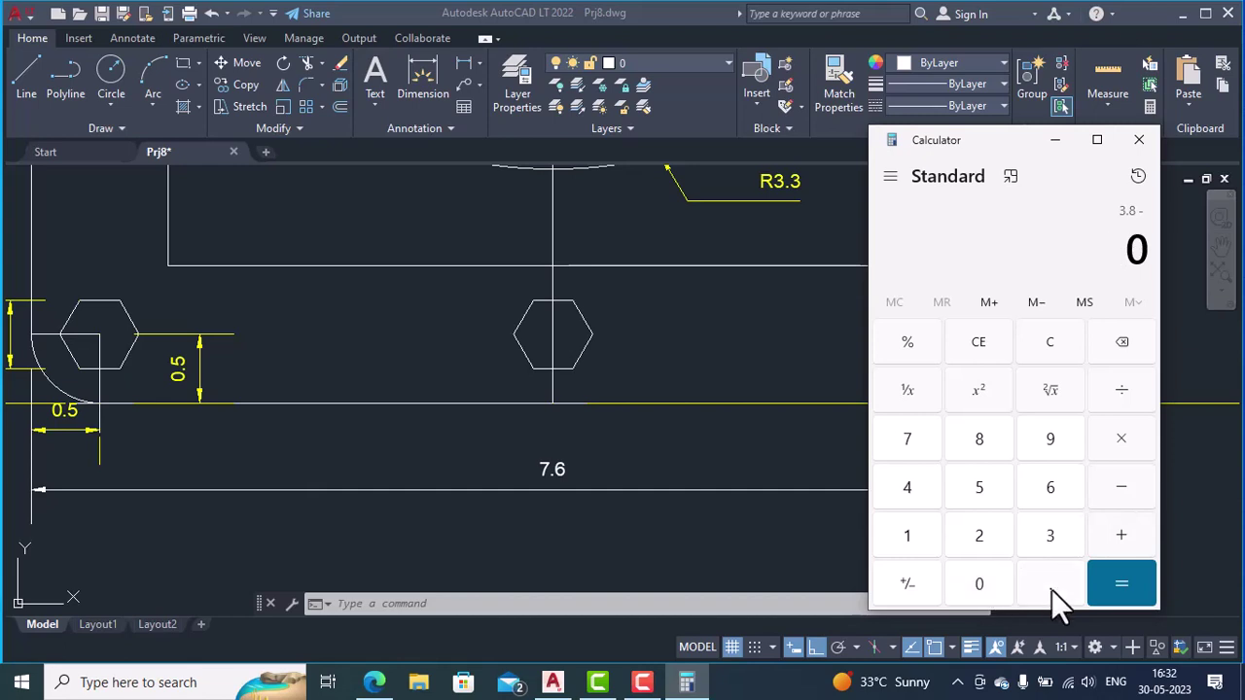
left_click(1051, 585)
left_click(979, 488)
left_click(1119, 587)
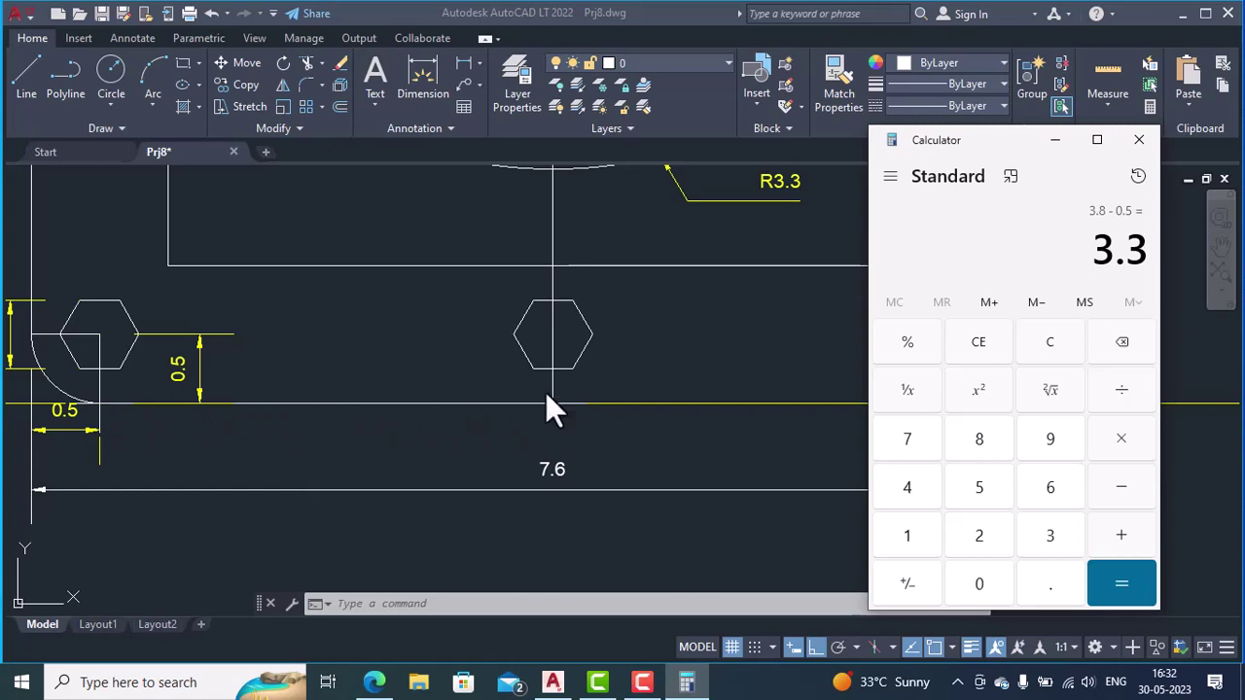
left_click(1055, 140)
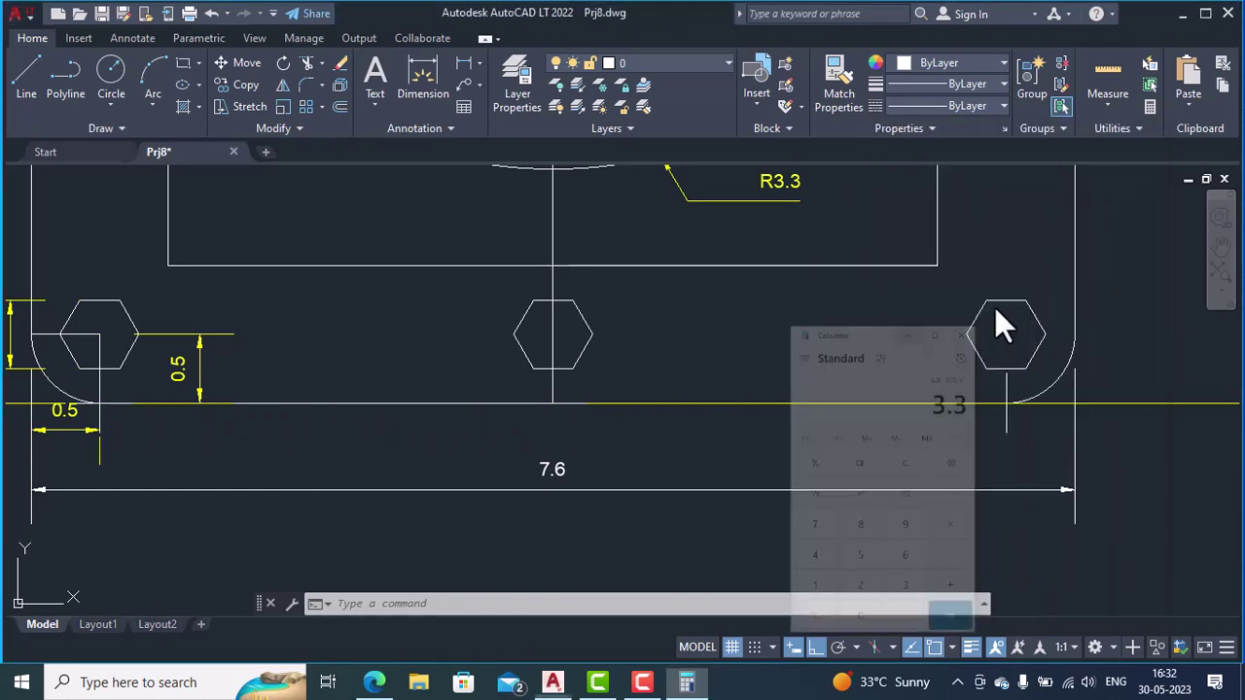
- Draw a 3.3 horizontal base line to the left from the lower end of the new vertical centre line
scroll(953, 473, "down", 3)
middle_click_drag(954, 473, 369, 438)
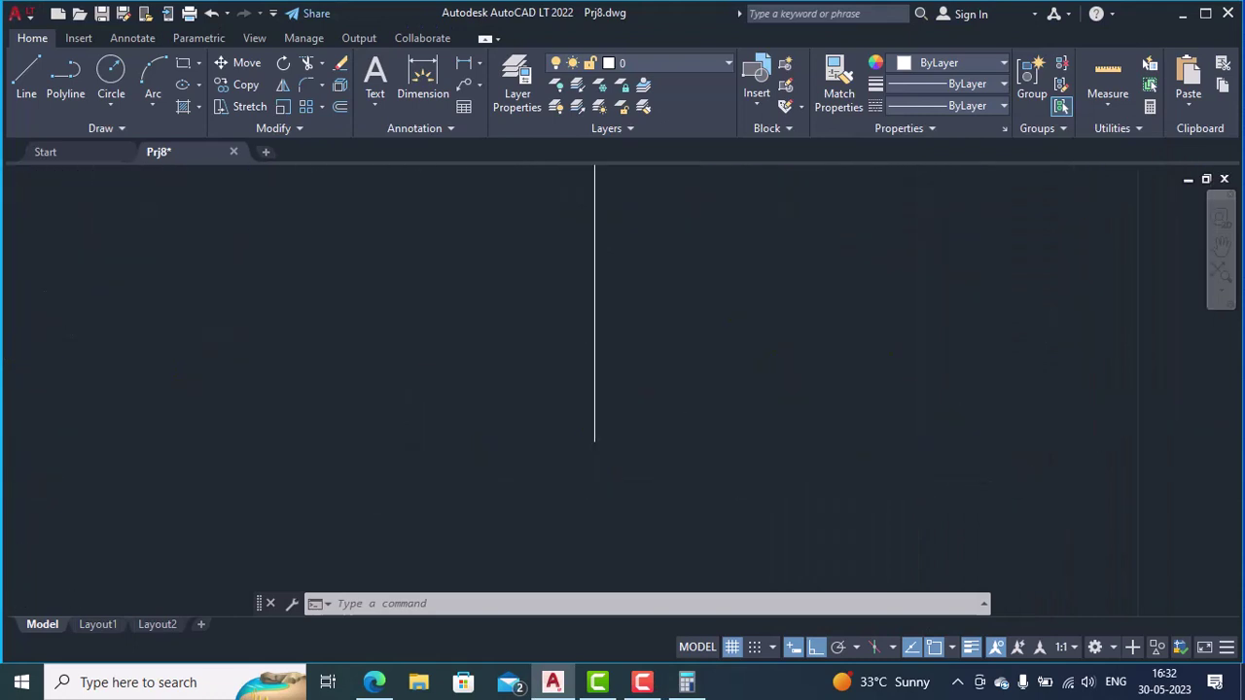
scroll(162, 506, "up", 2)
type("l")
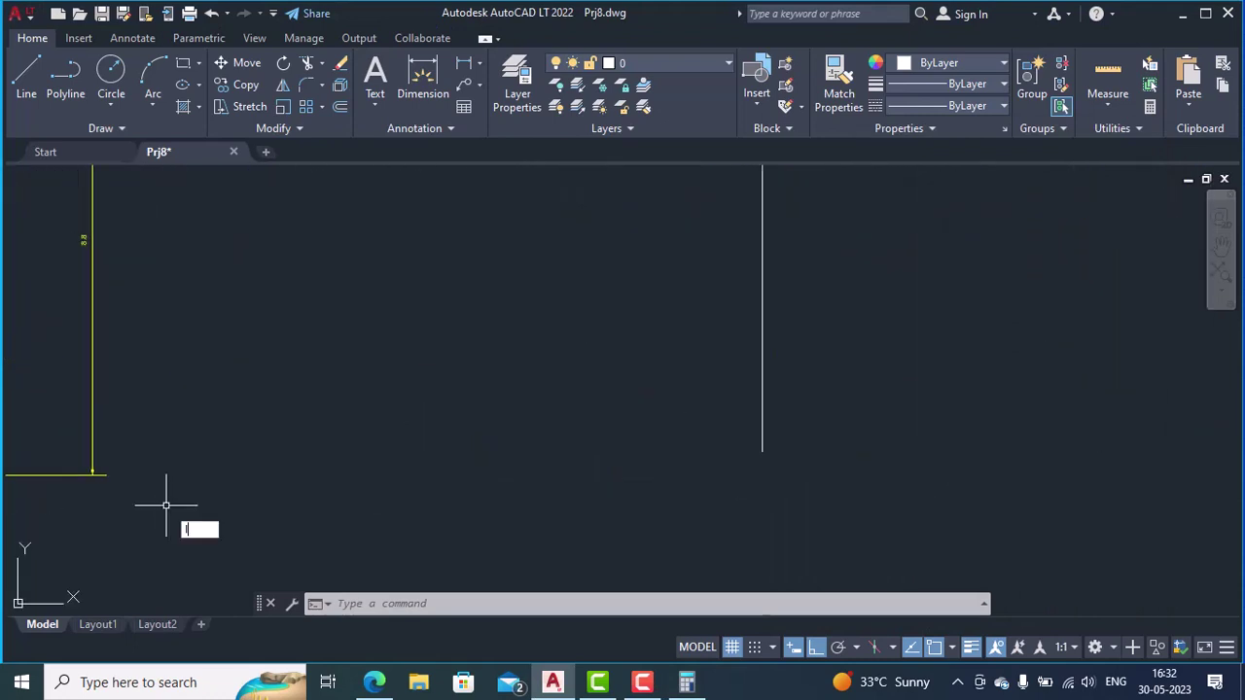
key("Return")
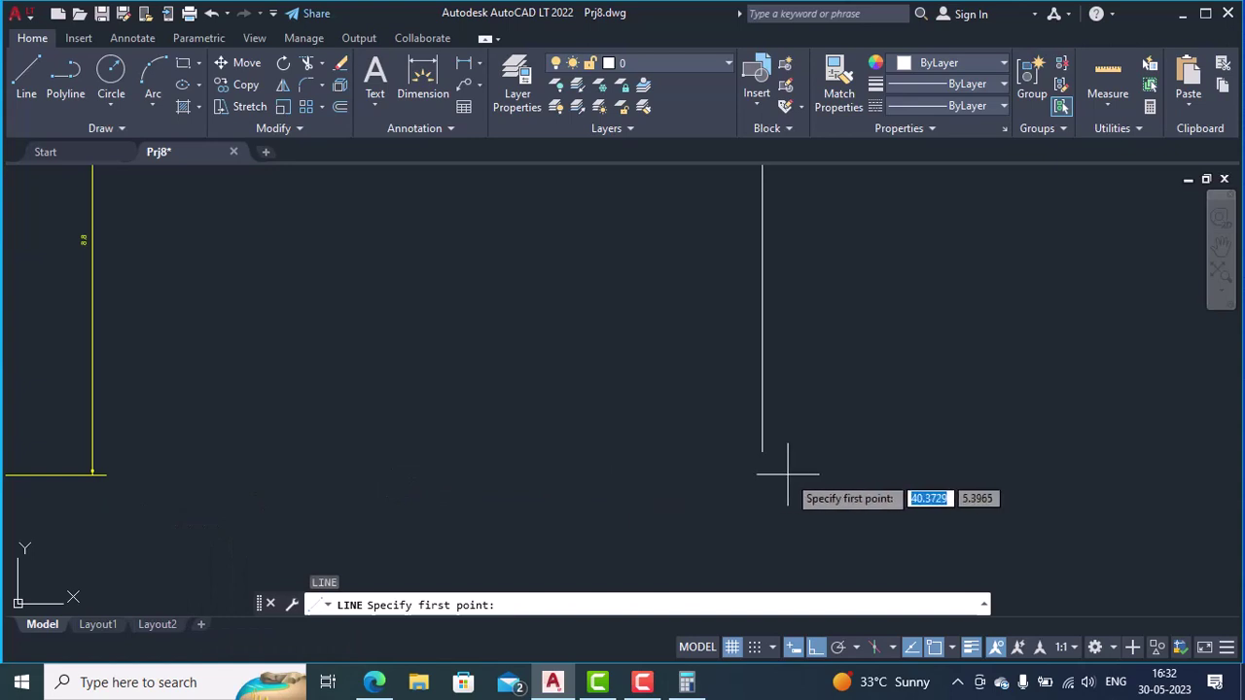
left_click(763, 451)
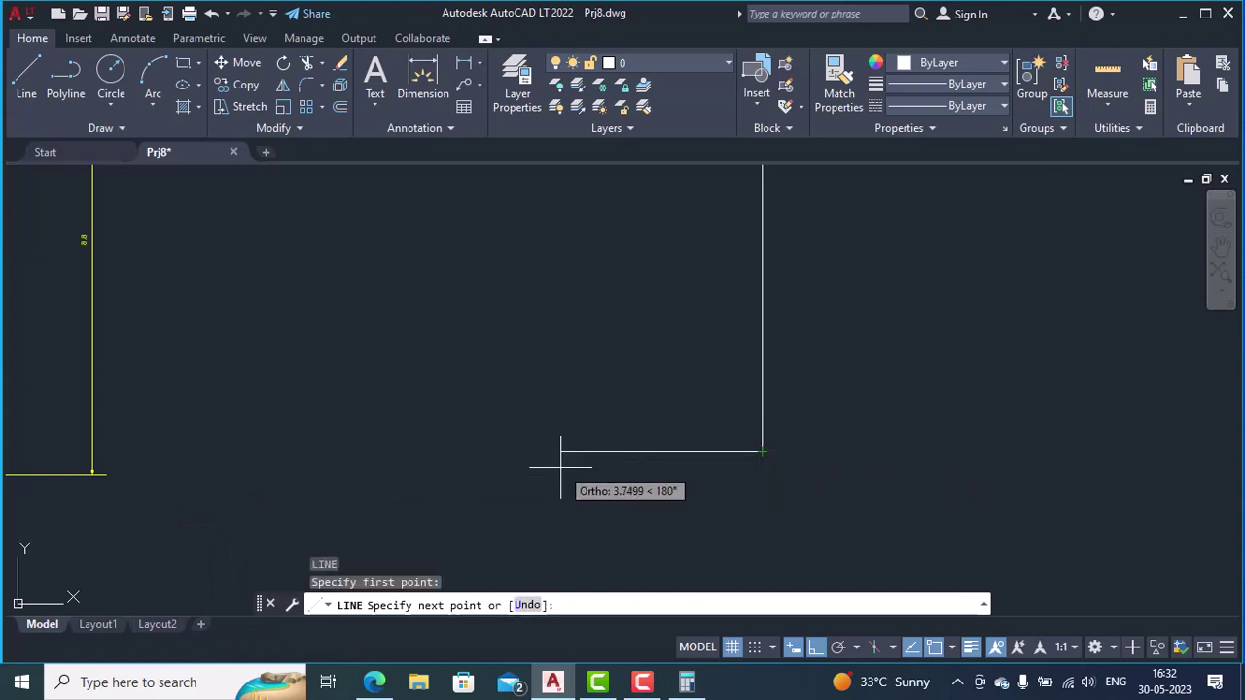
type("3.3")
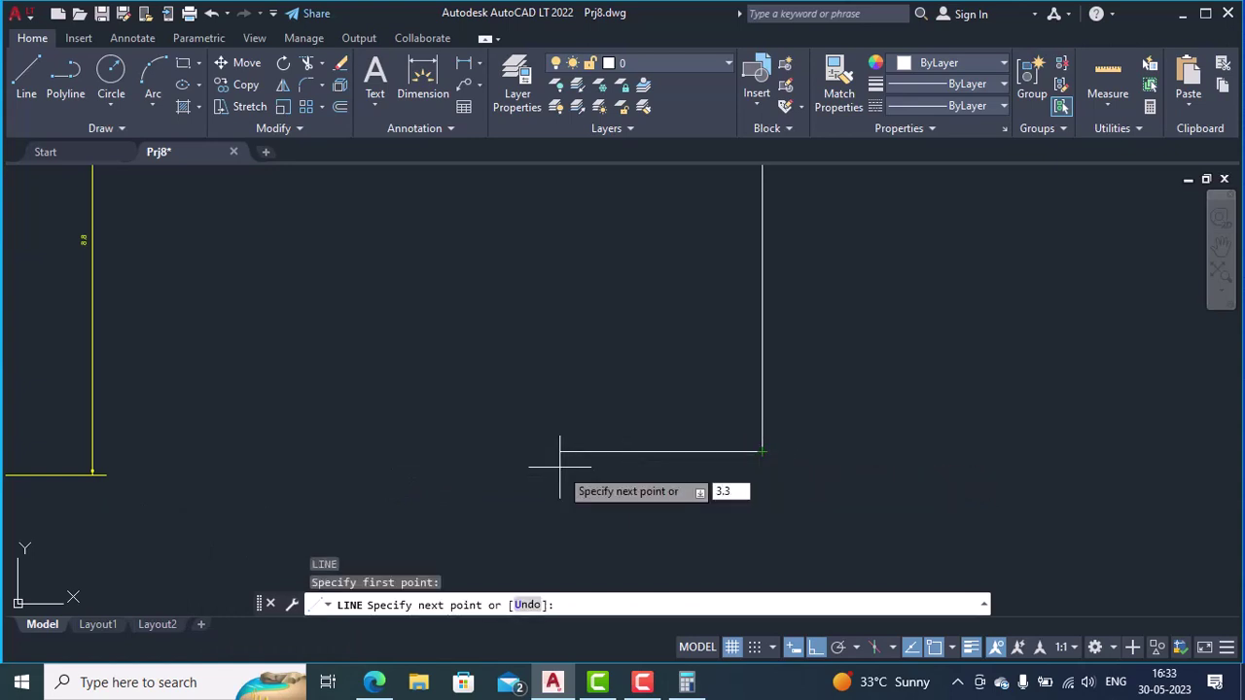
key("Return")
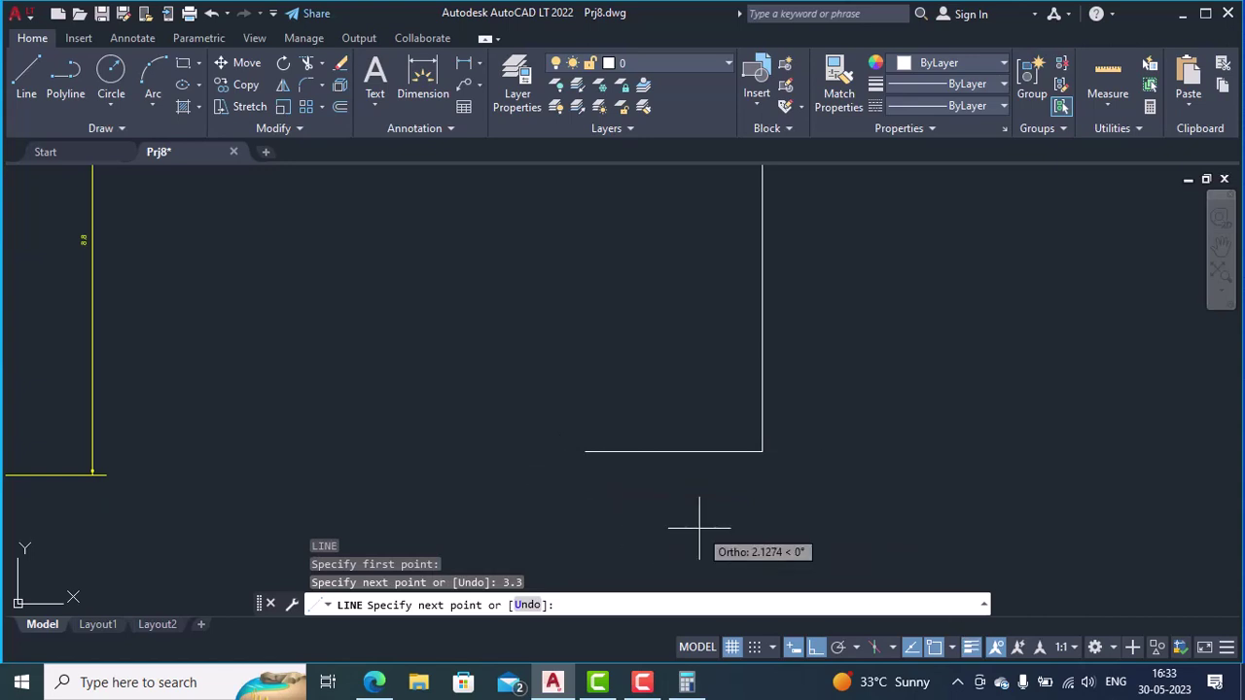
key("Return")
- Place a point marker at the left end of the new base line
type("POINT")
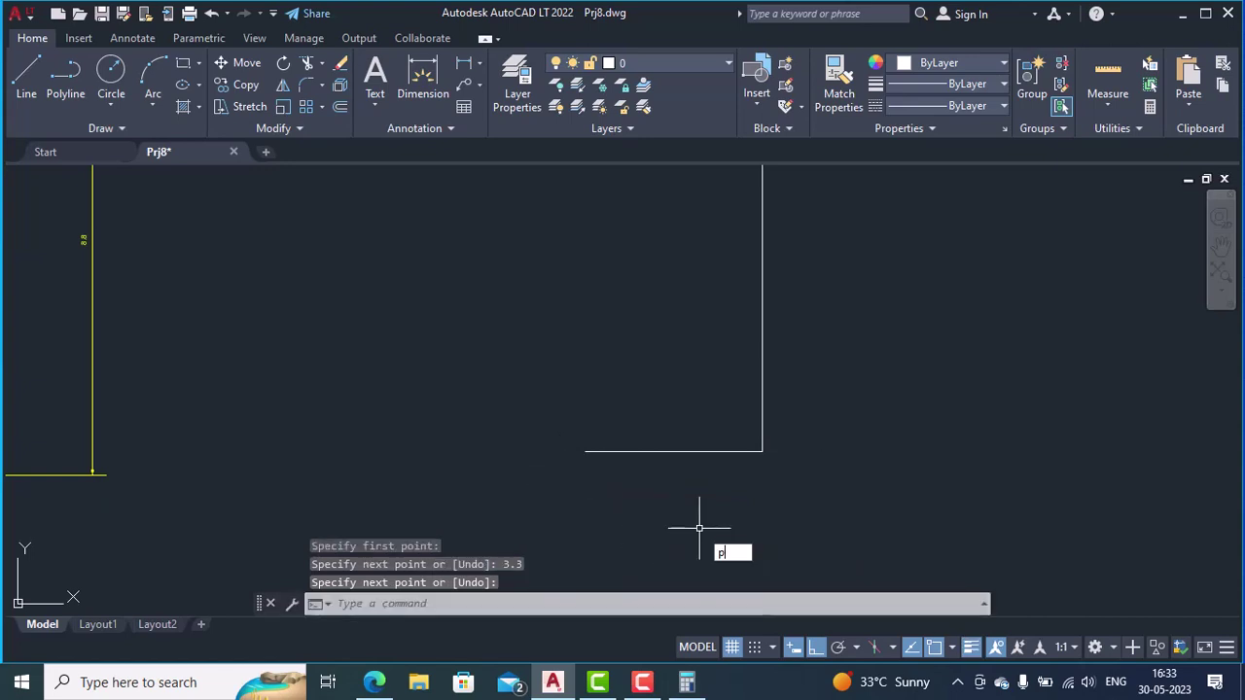
key("Return")
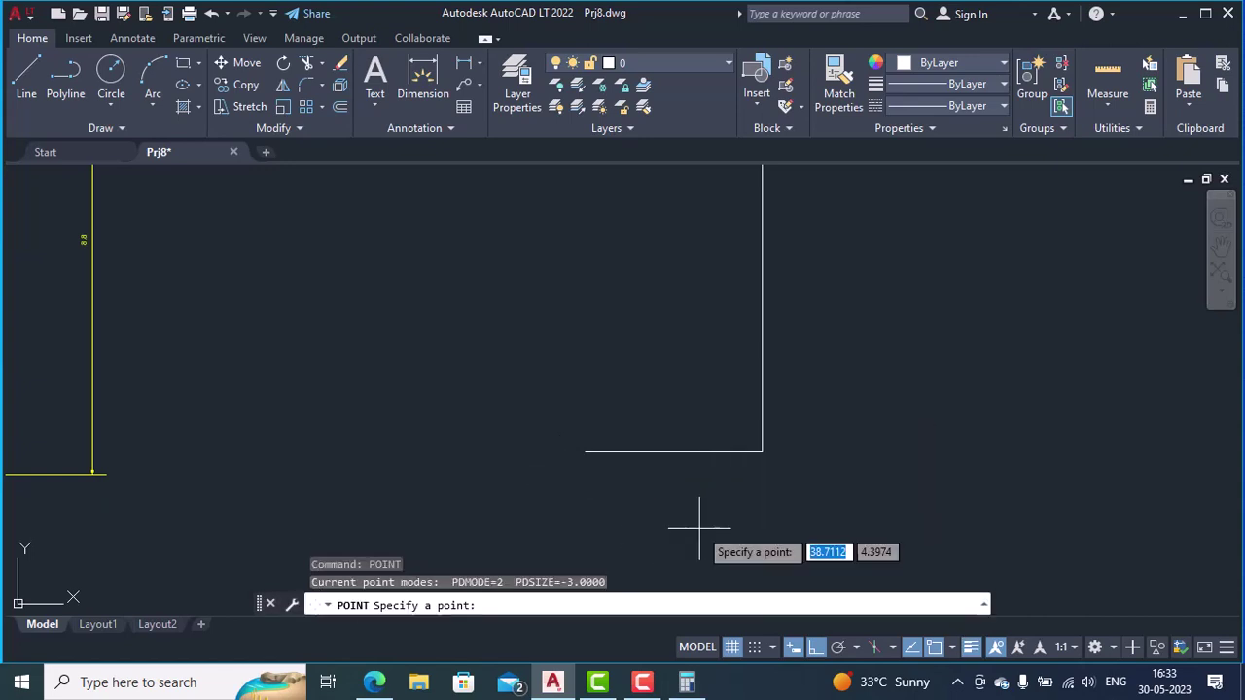
left_click(594, 453)
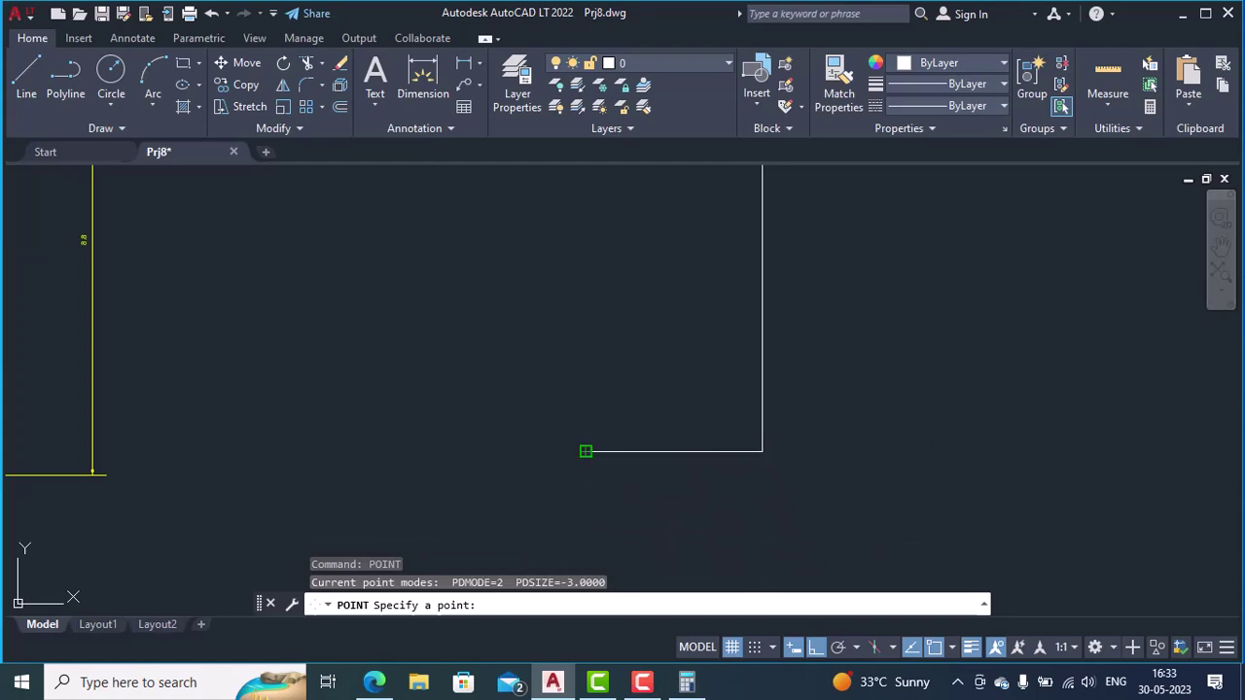
- Extend the base with a 0.5 line continuing left from the point marker, matching the reference plate's corner distance
scroll(543, 505, "down", 1)
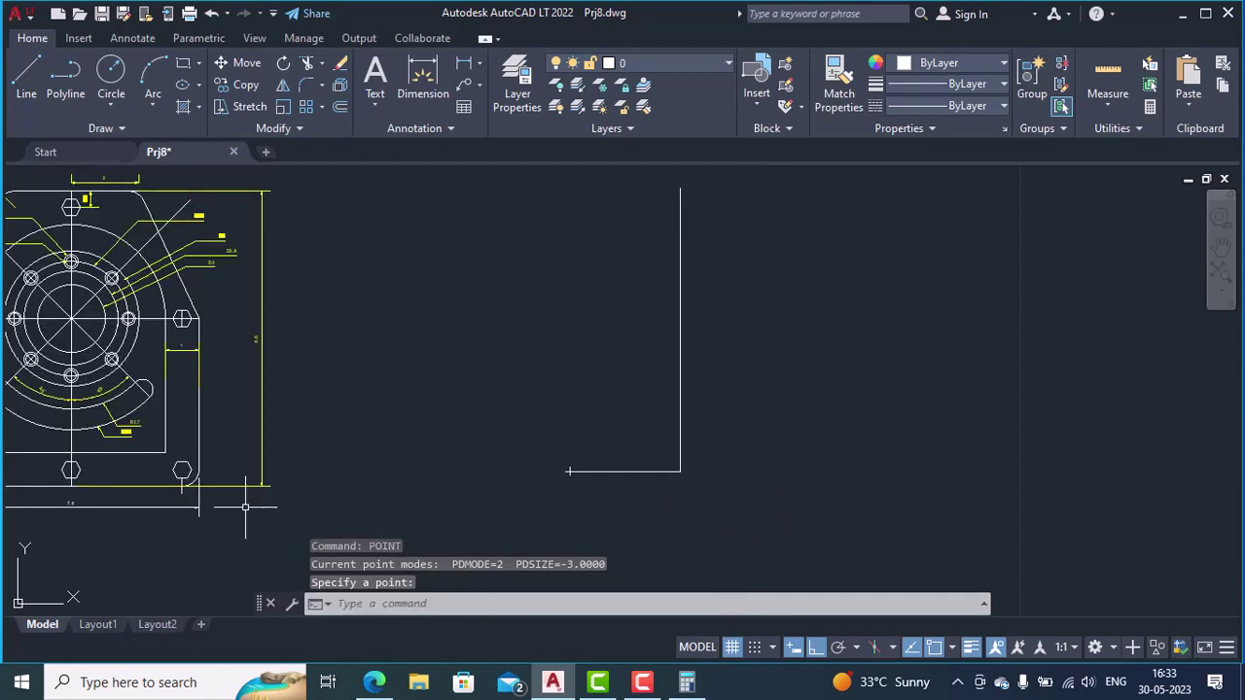
mouse_move(244, 503)
middle_mouse_down()
mouse_move(555, 503)
mouse_move(534, 501)
middle_mouse_up()
scroll(492, 498, "up", 5)
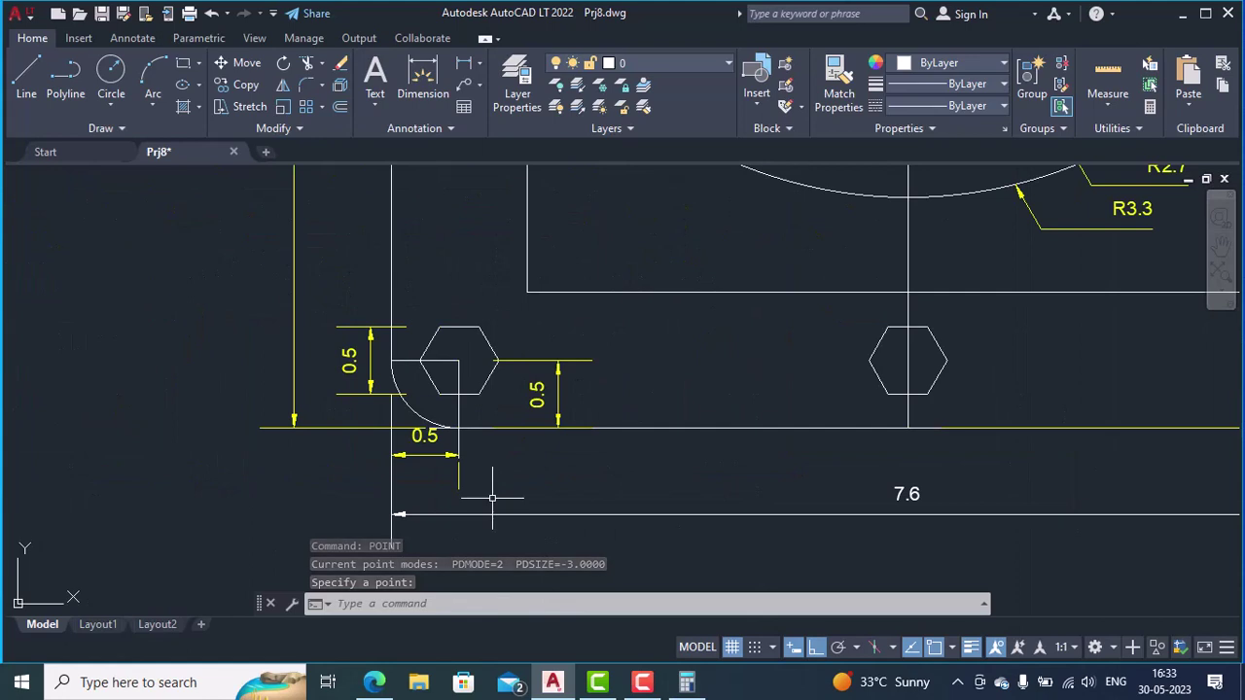
scroll(492, 497, "up", 4)
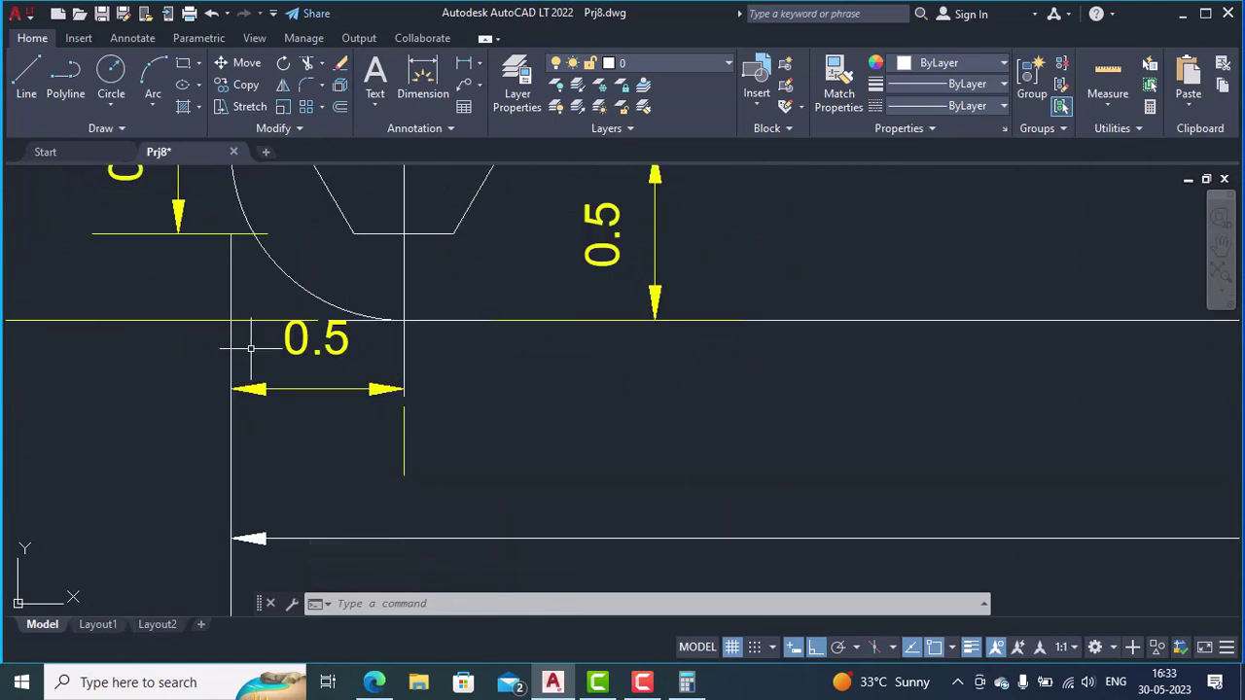
scroll(492, 386, "down", 5)
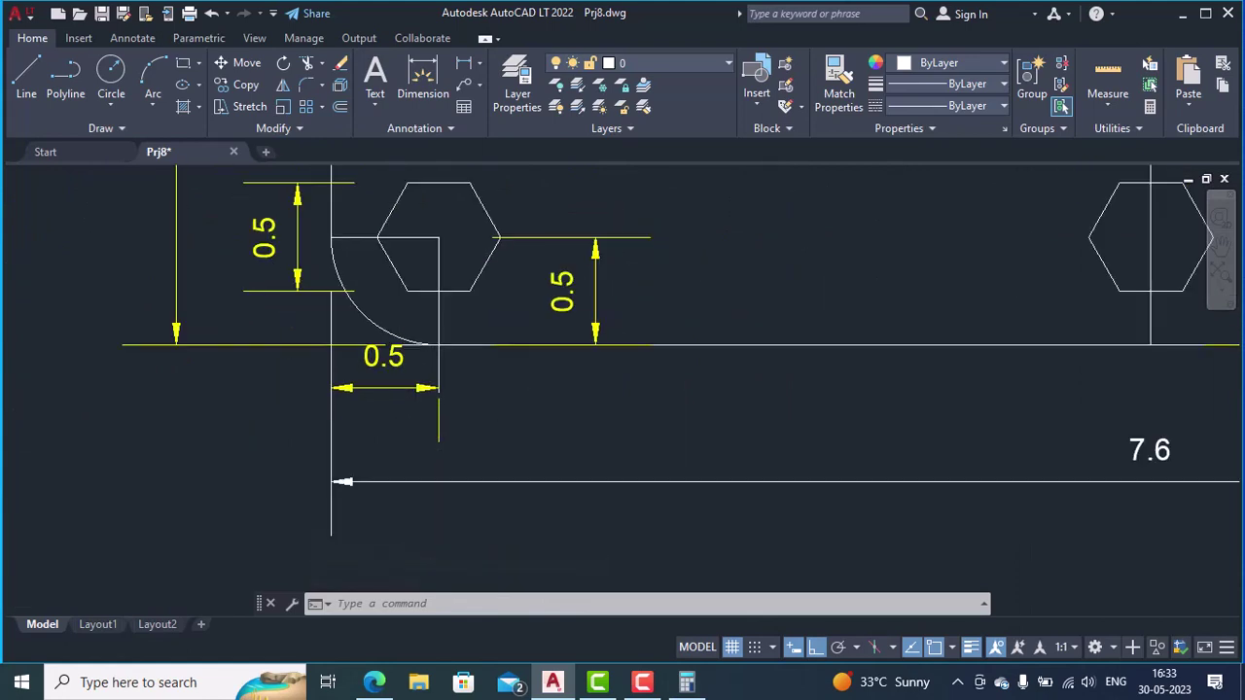
scroll(929, 411, "down", 2)
scroll(956, 412, "down", 2)
middle_click_drag(956, 411, 390, 395)
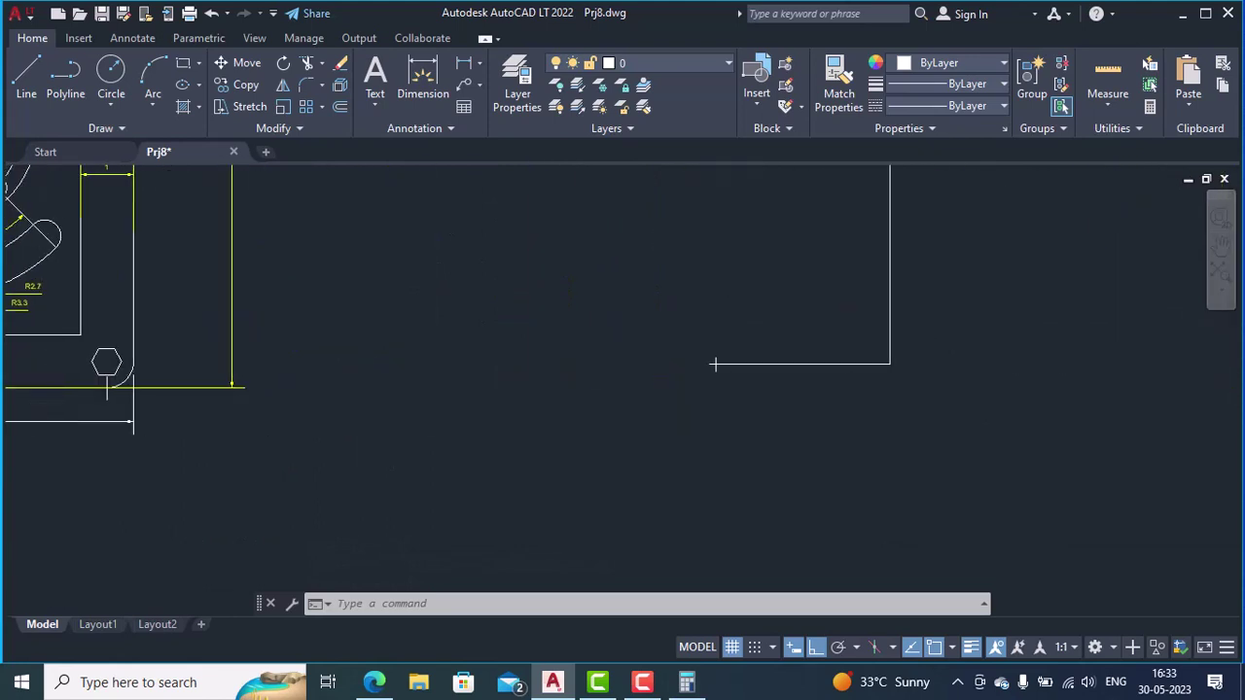
key("Return")
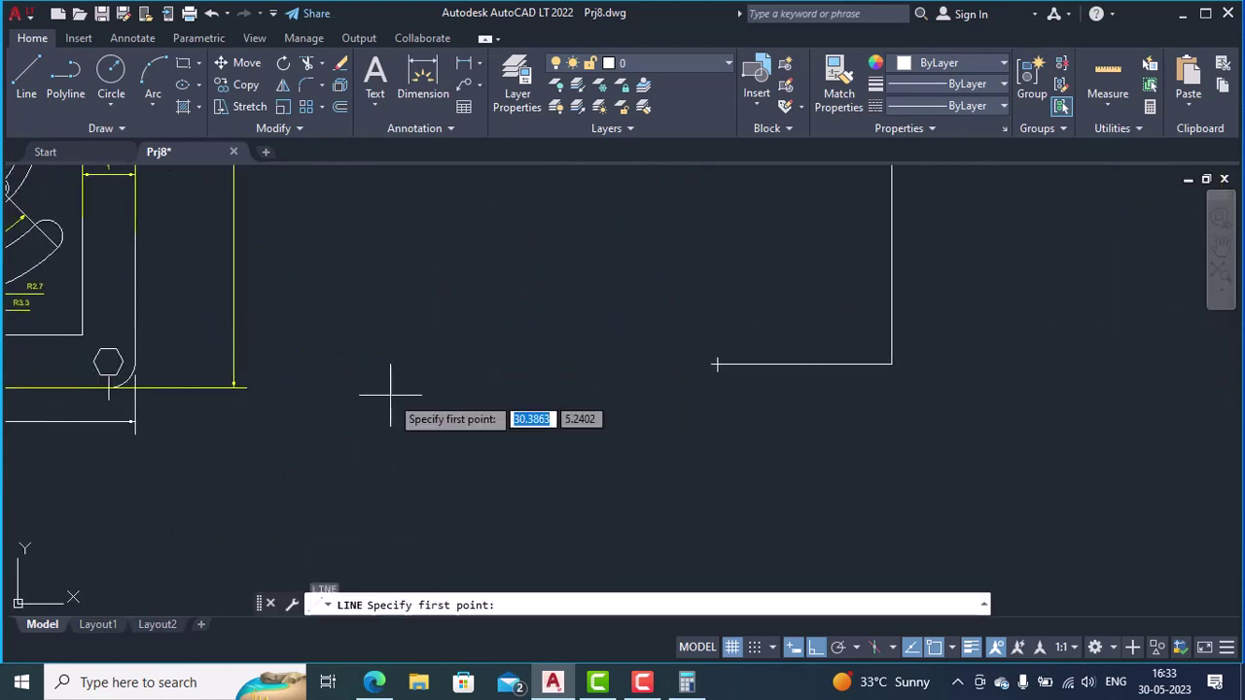
left_click(718, 365)
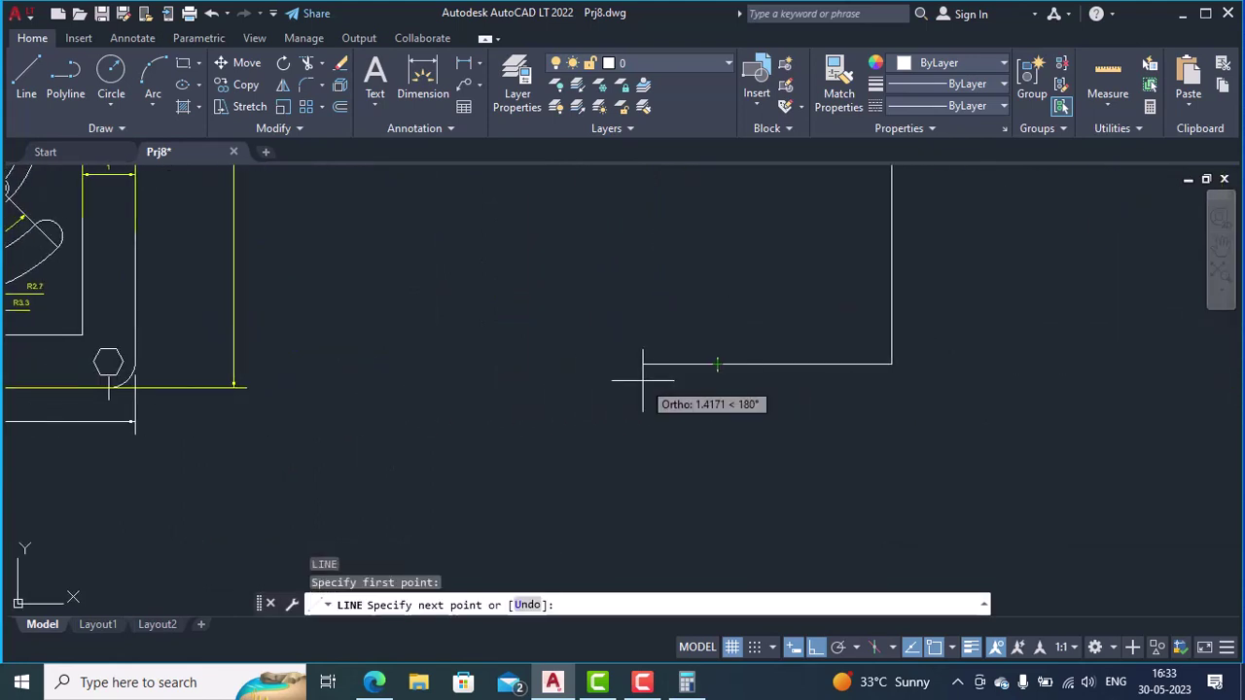
type("0.5")
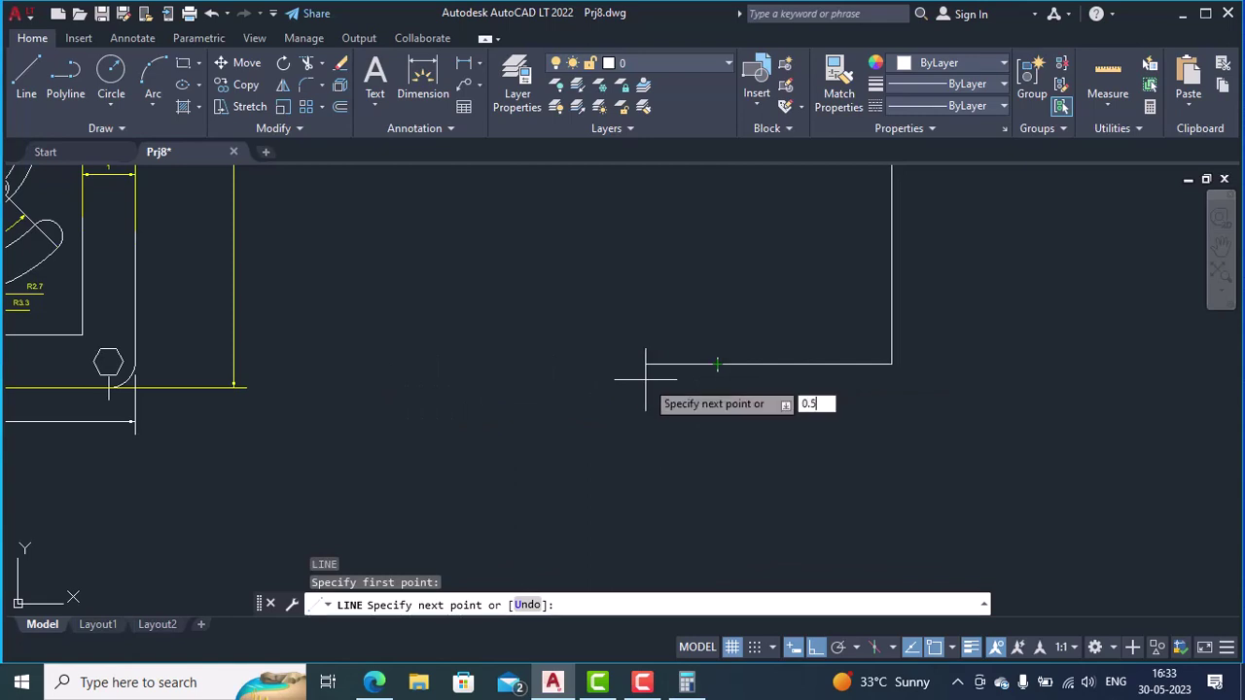
key("Return")
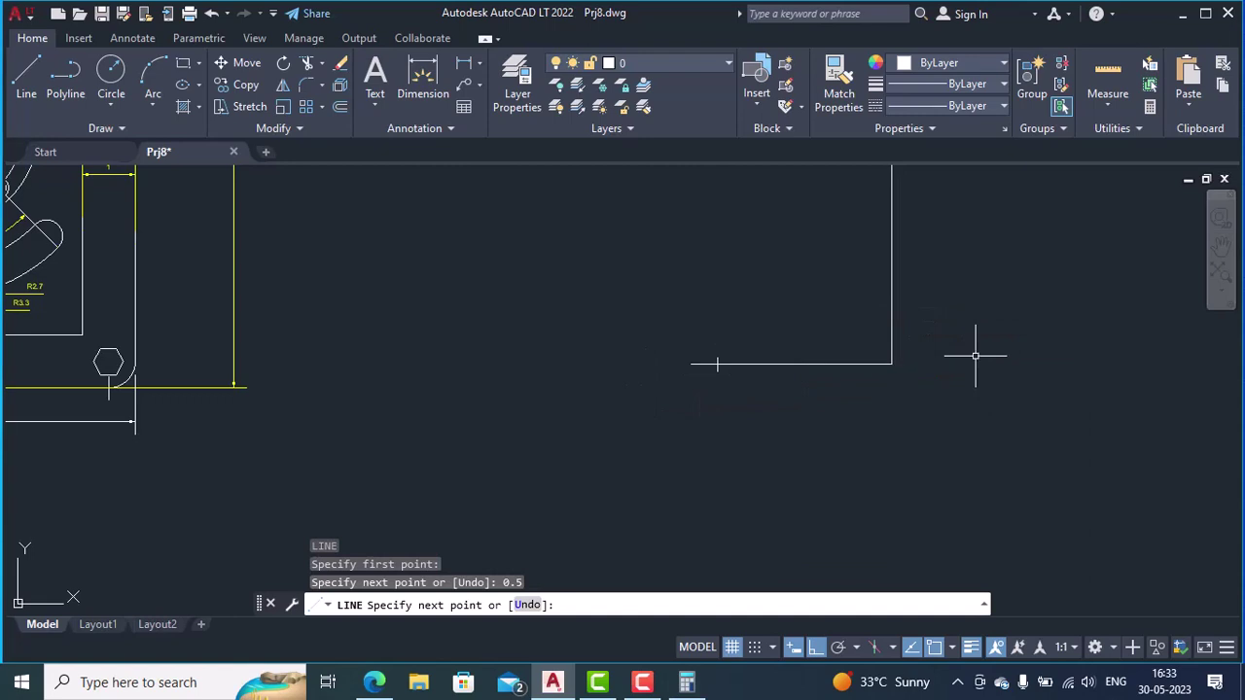
key("Return")
- Examine the reference plate's lower-left corner dimensions and the height dimension of its straight left side
middle_click_drag(198, 448, 982, 467)
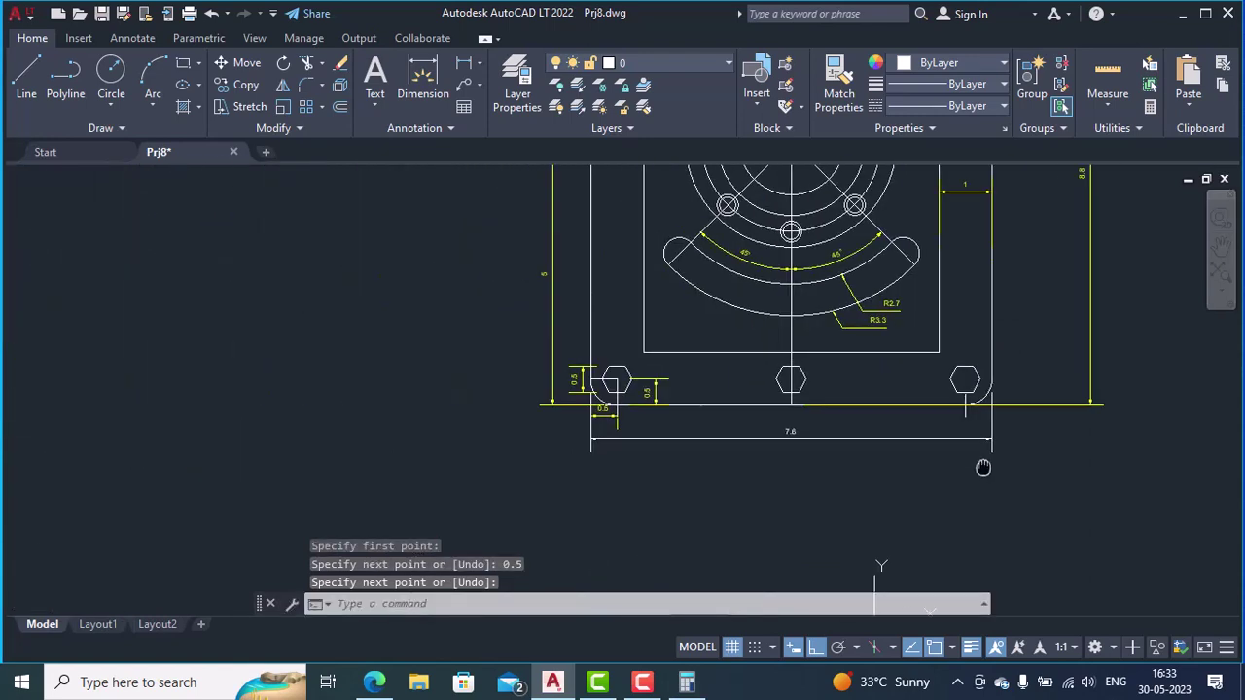
scroll(579, 442, "up", 4)
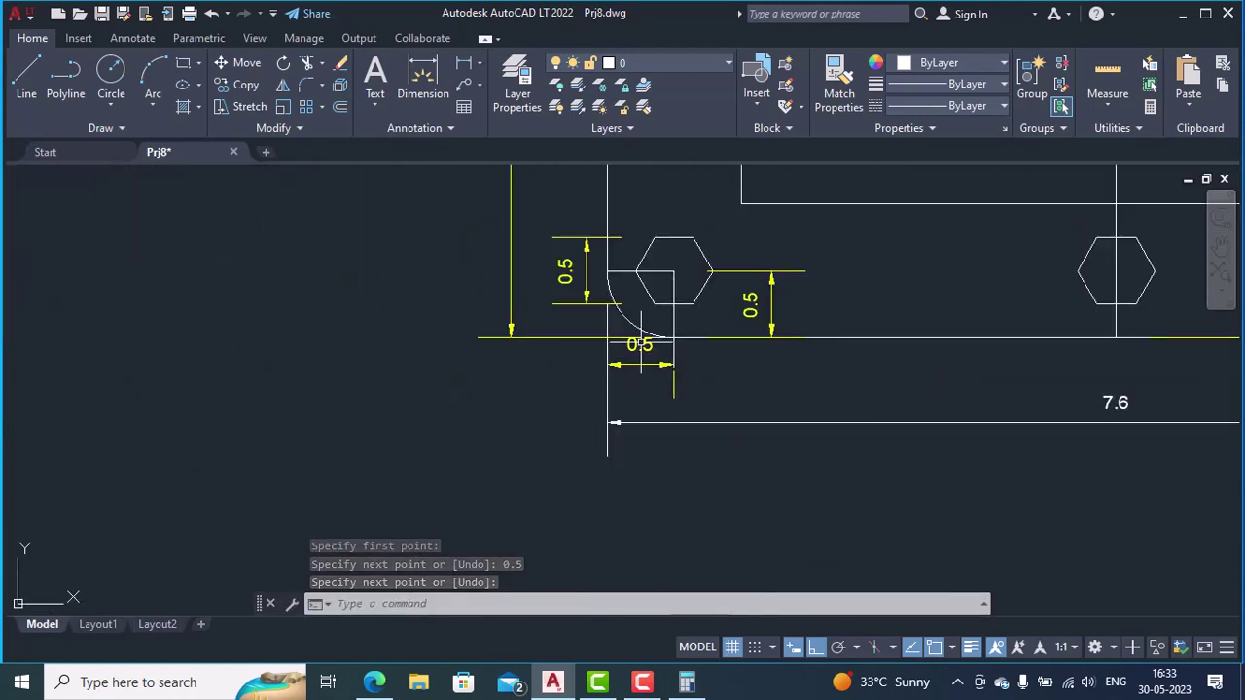
scroll(570, 349, "down", 4)
scroll(647, 250, "down", 2)
middle_click_drag(647, 250, 600, 487)
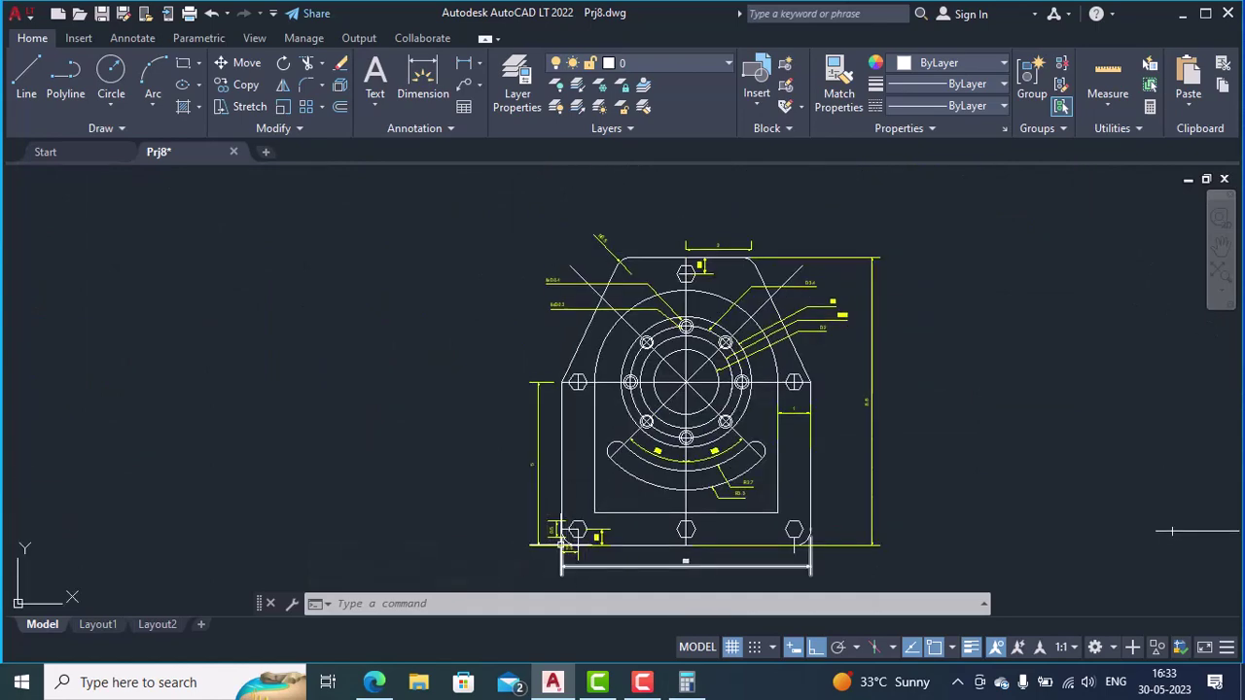
scroll(509, 495, "up", 4)
scroll(564, 437, "up", 2)
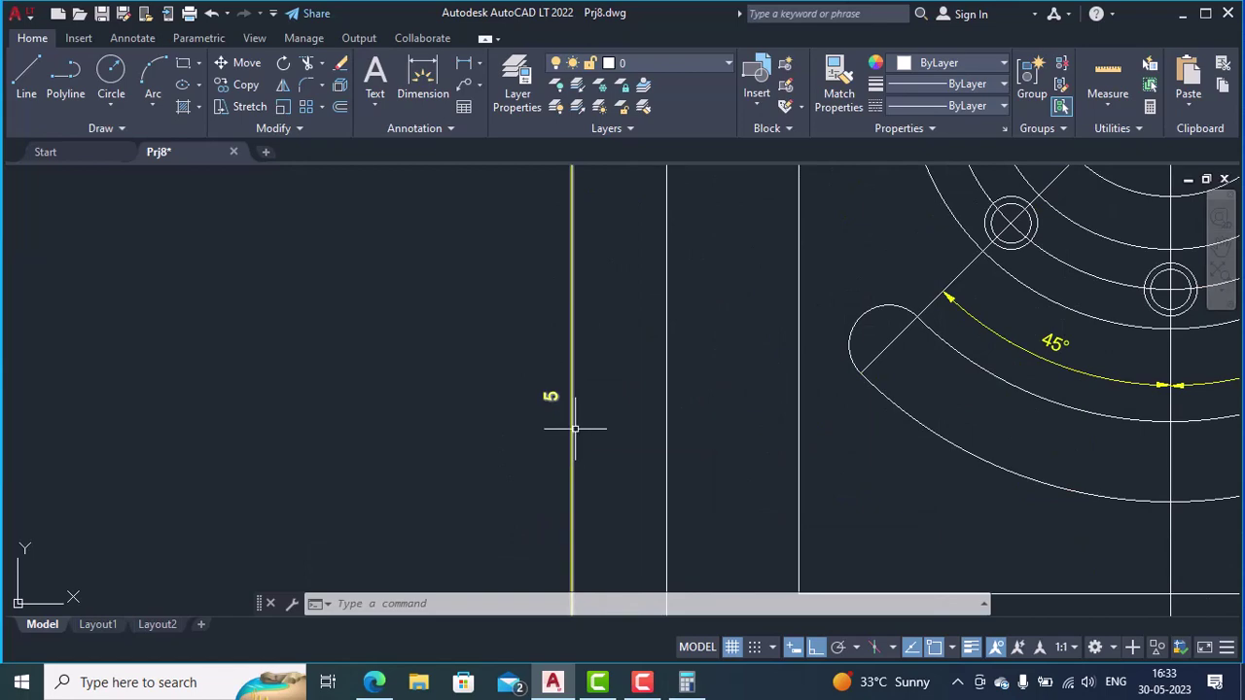
scroll(582, 428, "down", 4)
scroll(768, 476, "down", 1)
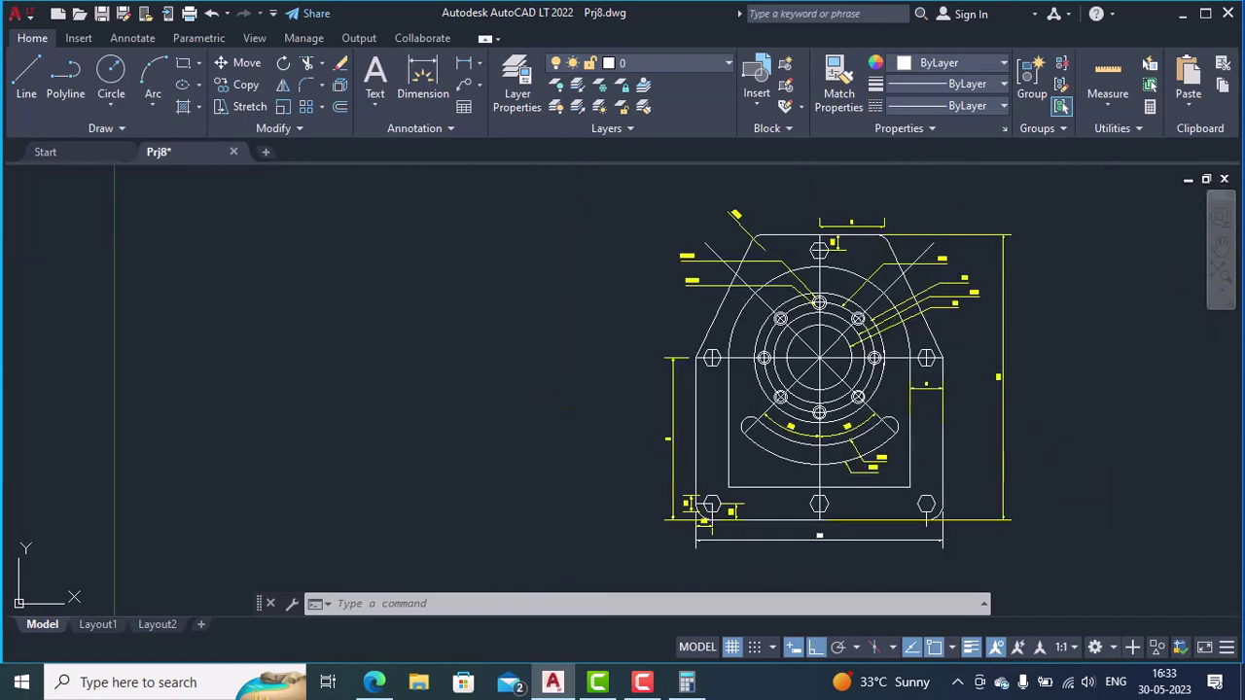
- Draw the plate's left side as a 5-unit vertical line upward from the left end of the new base line
middle_click_drag(968, 475, 409, 457)
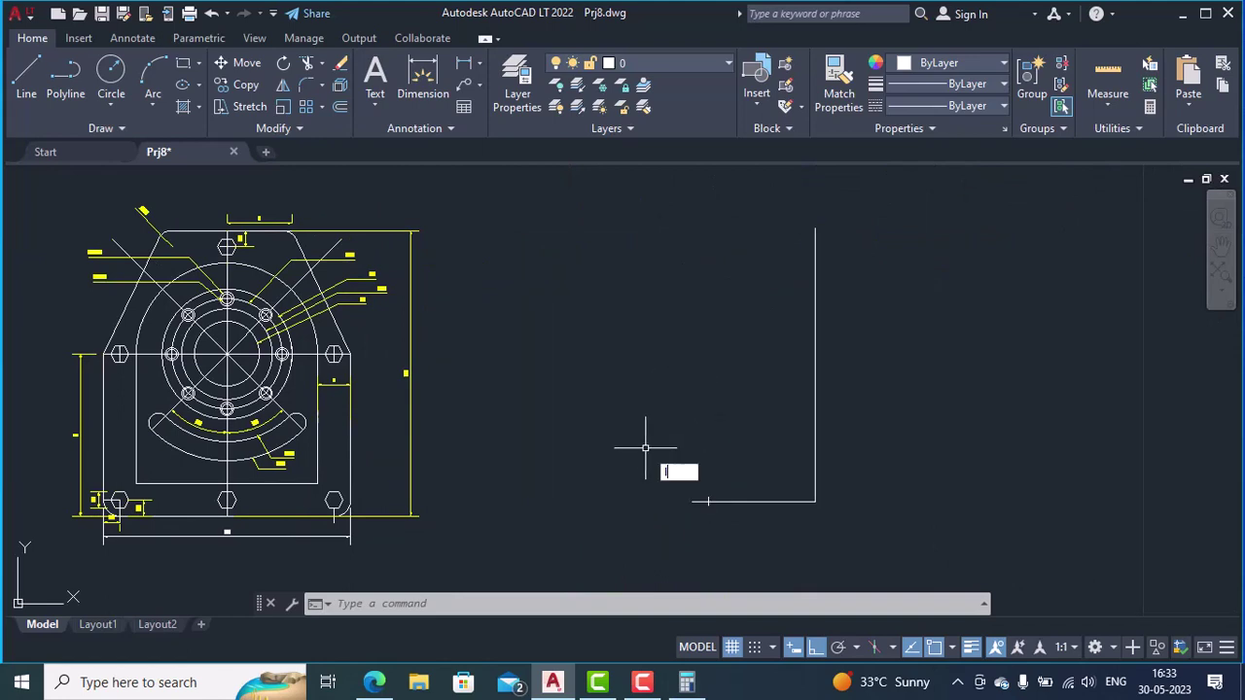
type("l")
key("Return")
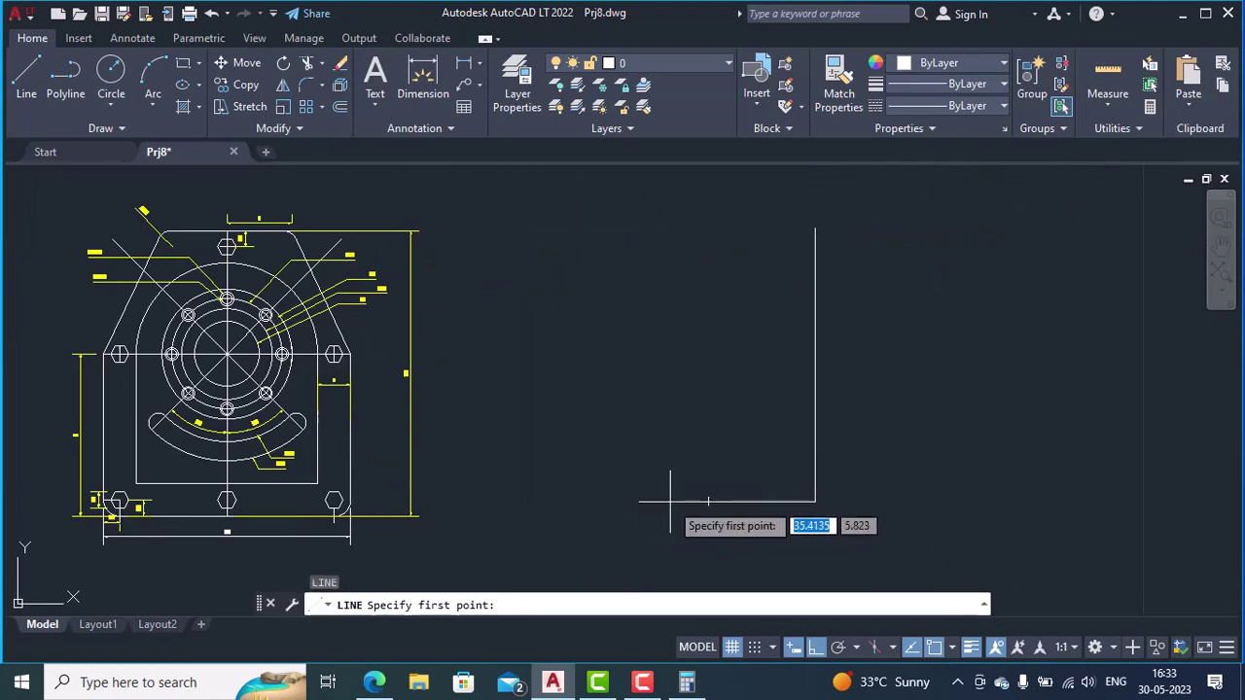
scroll(690, 498, "up", 5)
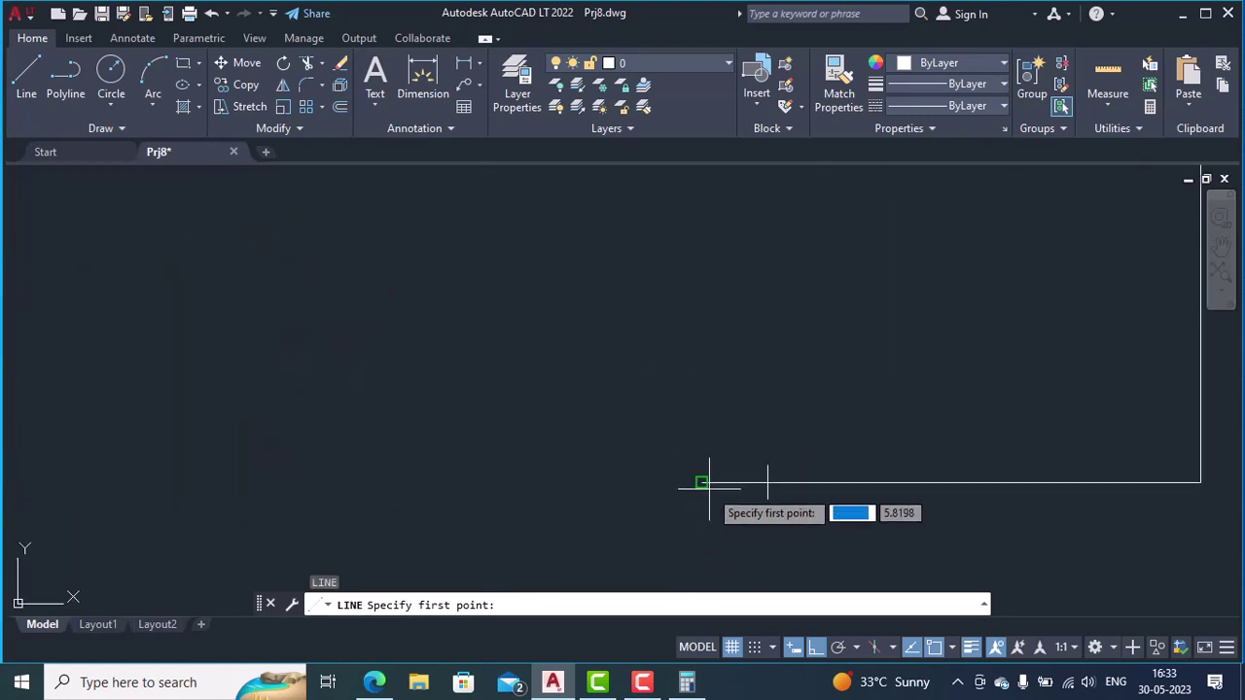
left_click(709, 488)
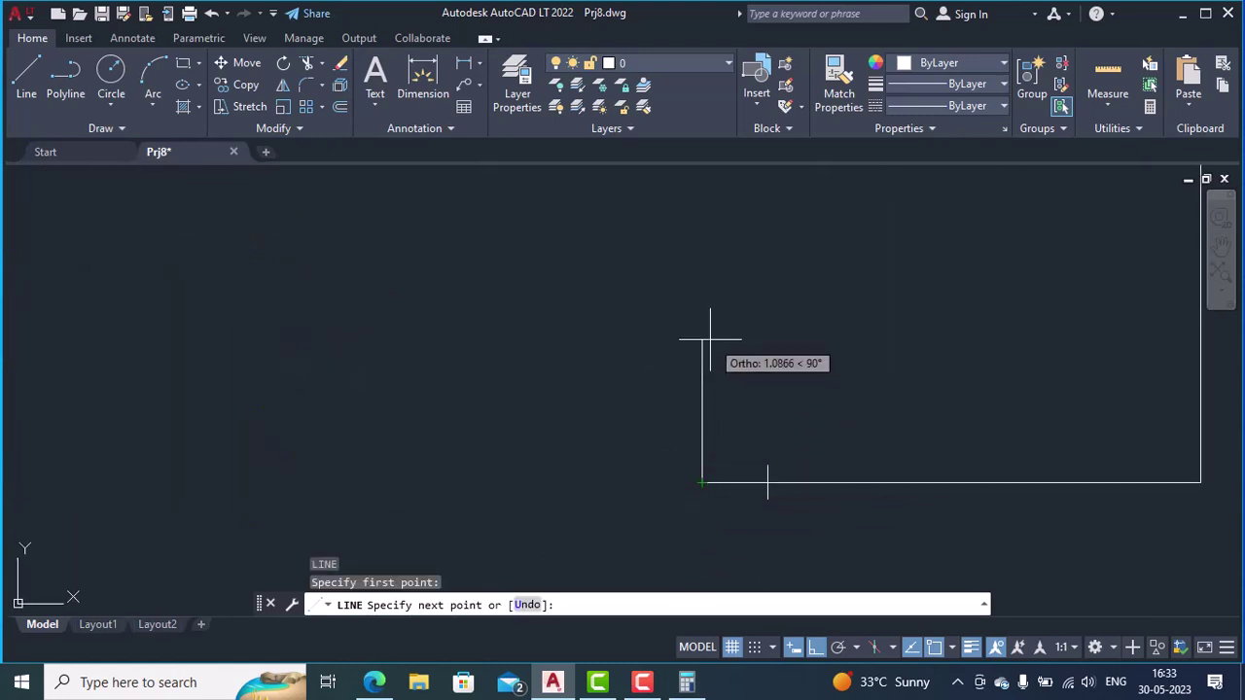
type("5")
key("Return")
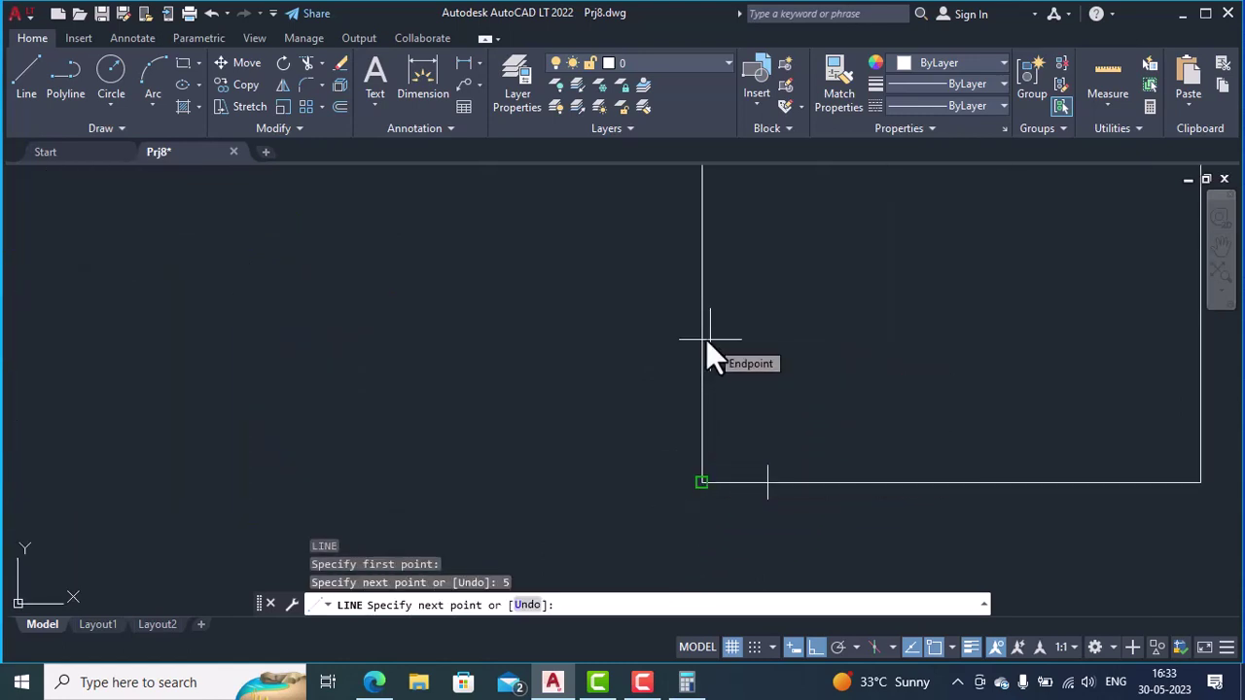
scroll(708, 341, "down", 4)
mouse_move(543, 343)
middle_mouse_down()
mouse_move(633, 451)
mouse_move(709, 473)
middle_mouse_up()
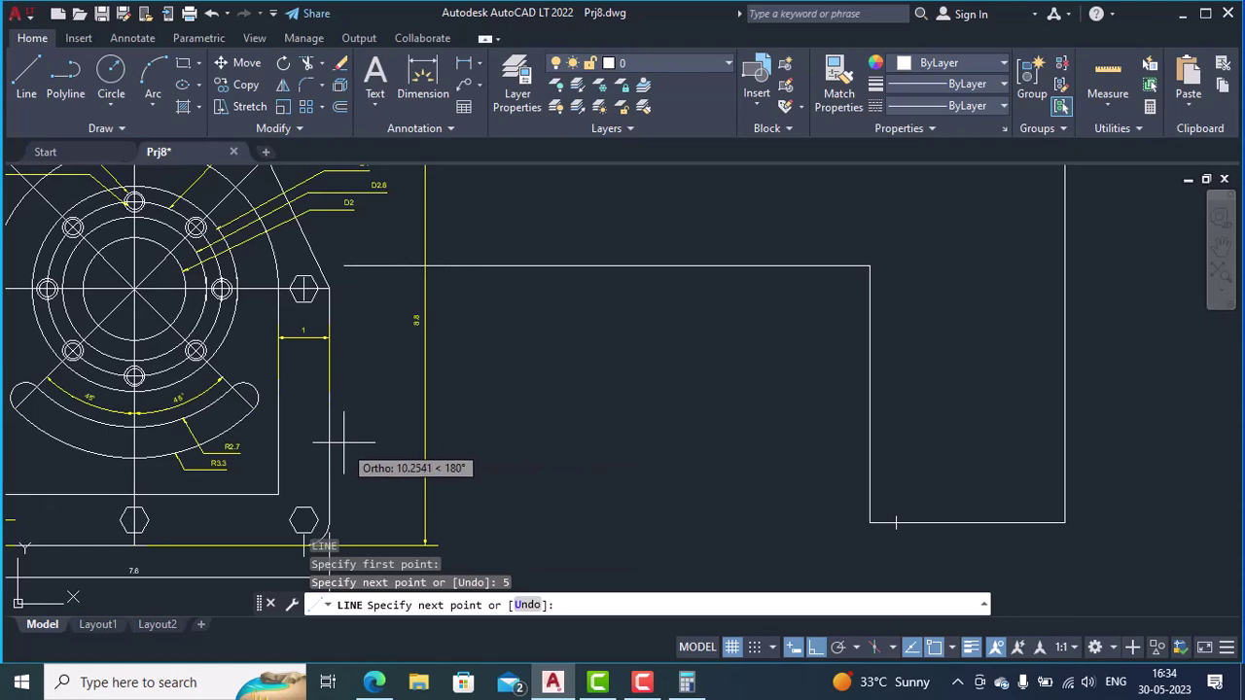
key("Escape")
- Examine the rounded lower corners of the reference plate and the radius dimension at its upper-left corner
middle_click_drag(341, 440, 630, 440)
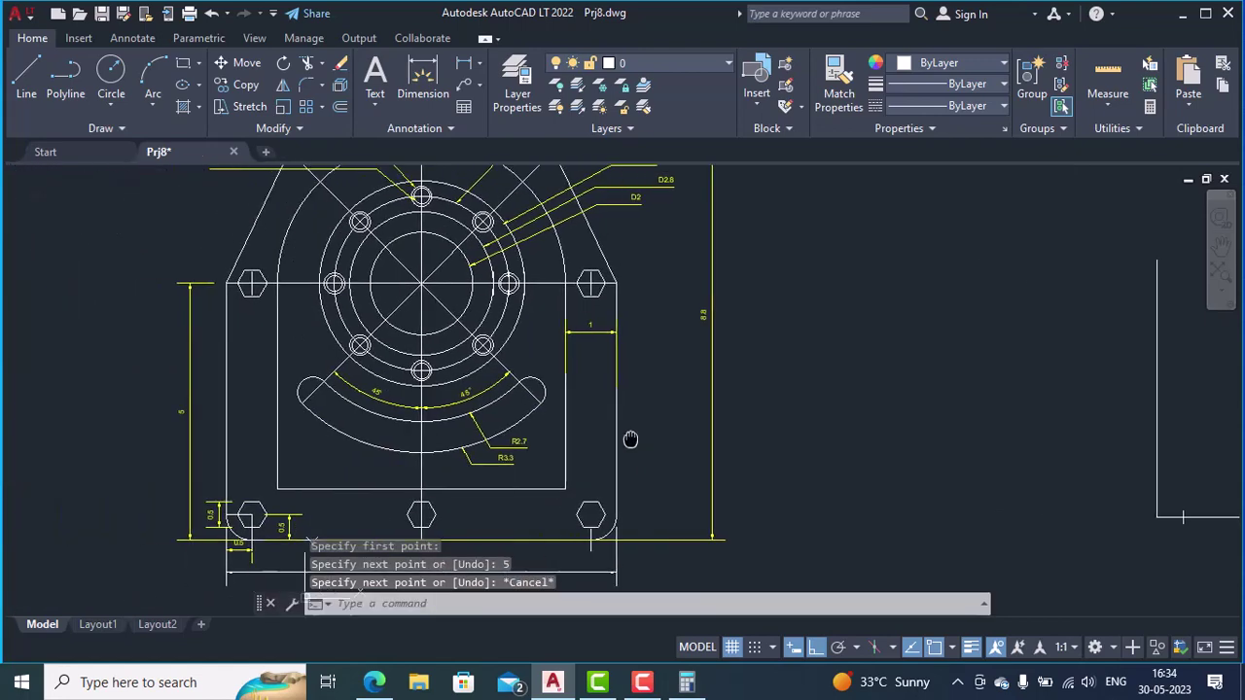
scroll(236, 545, "up", 4)
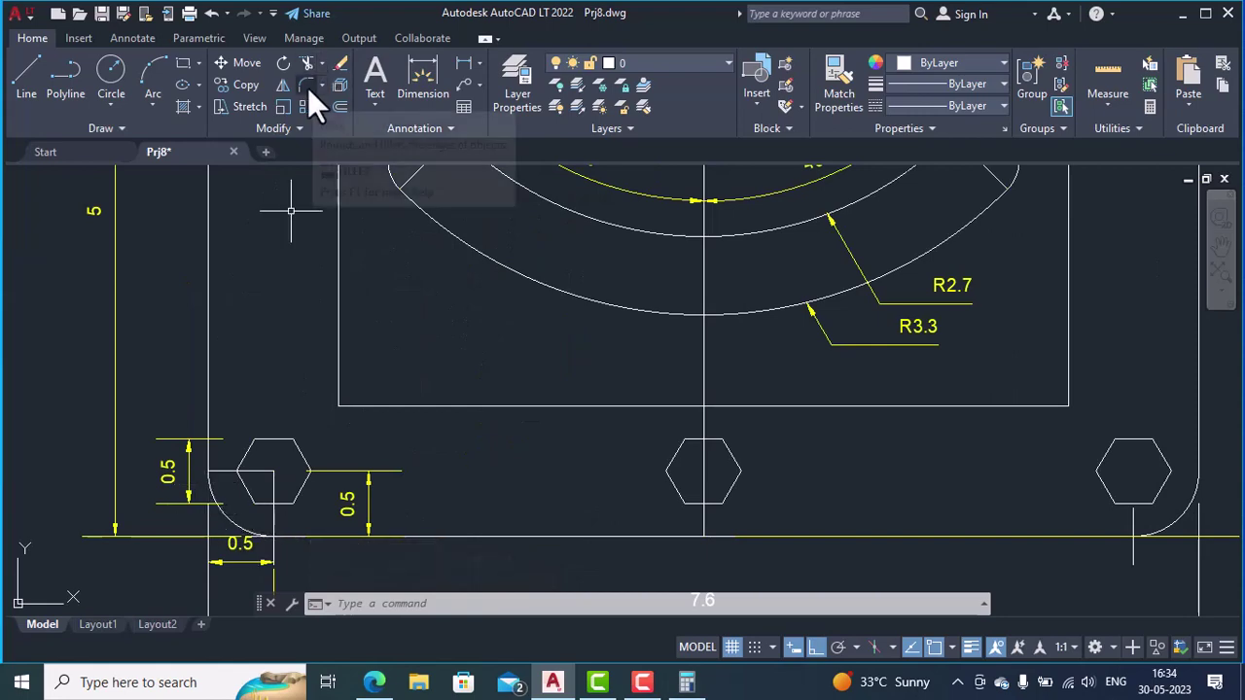
scroll(487, 431, "down", 3)
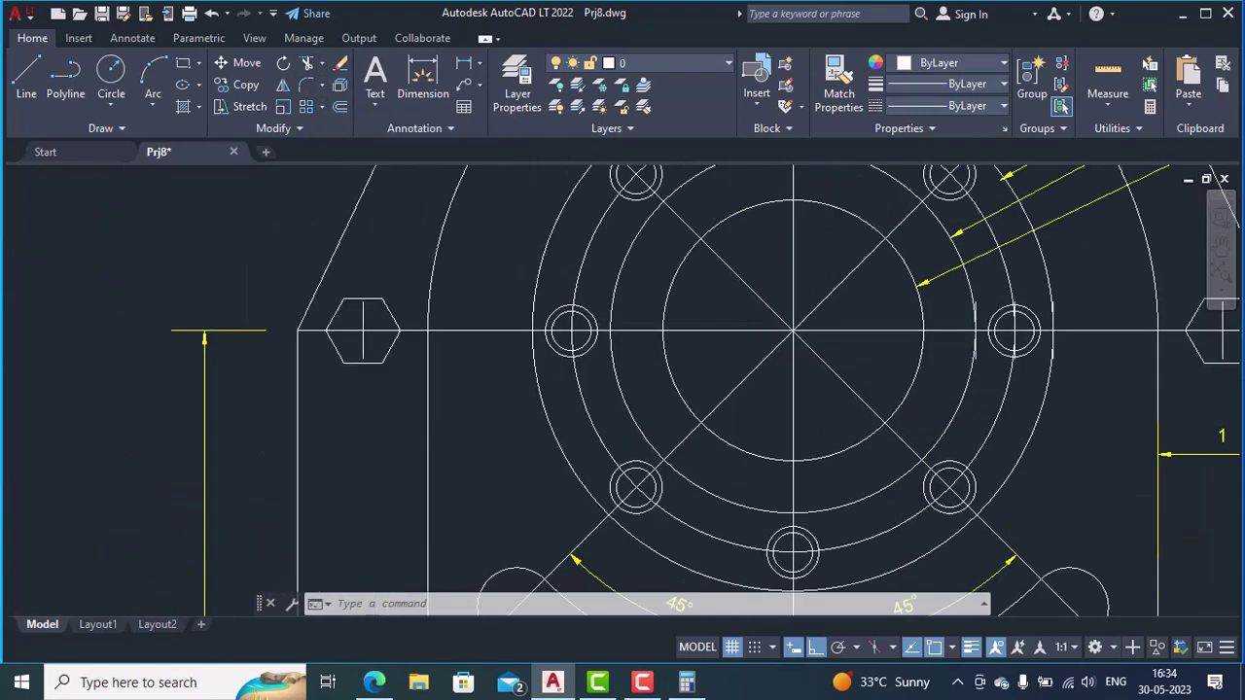
middle_click_drag(486, 431, 285, 550)
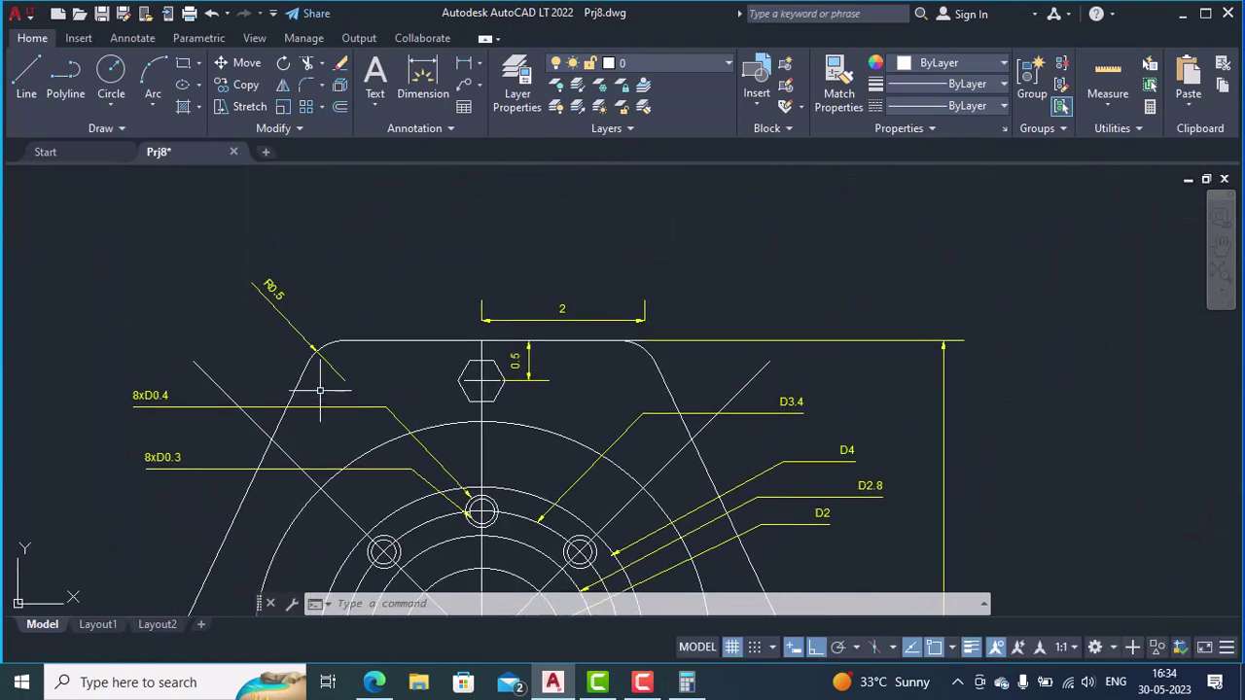
scroll(233, 285, "up", 4)
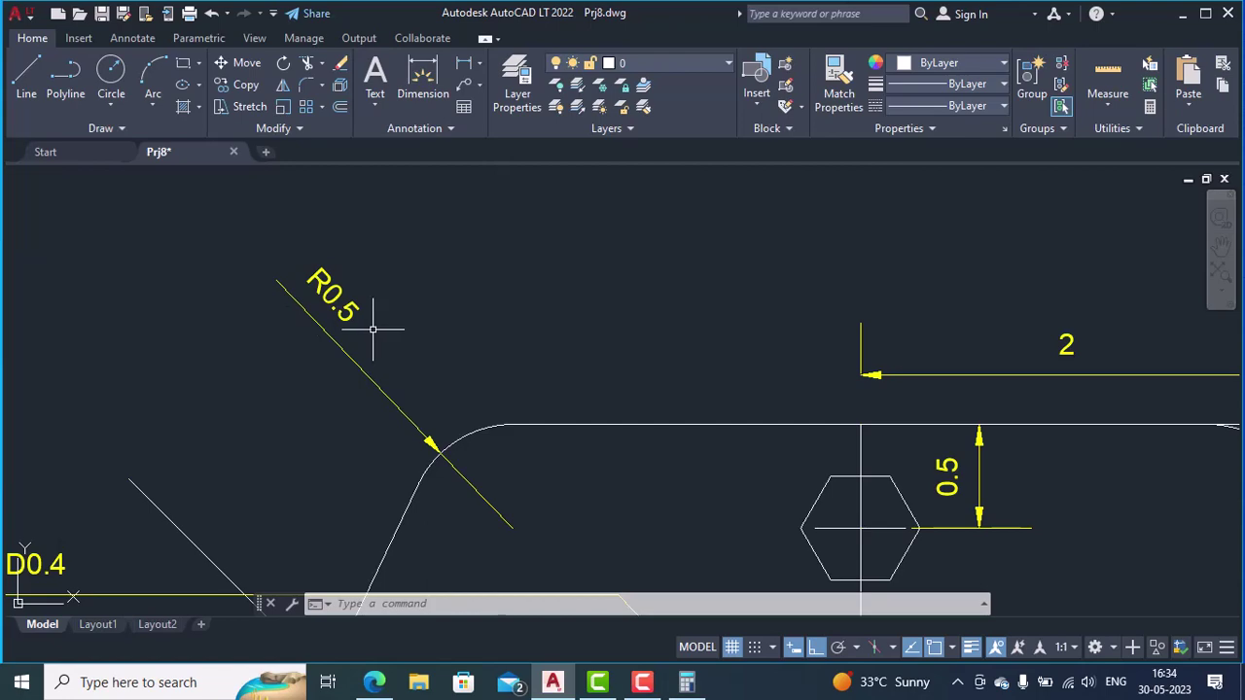
scroll(385, 470, "down", 5)
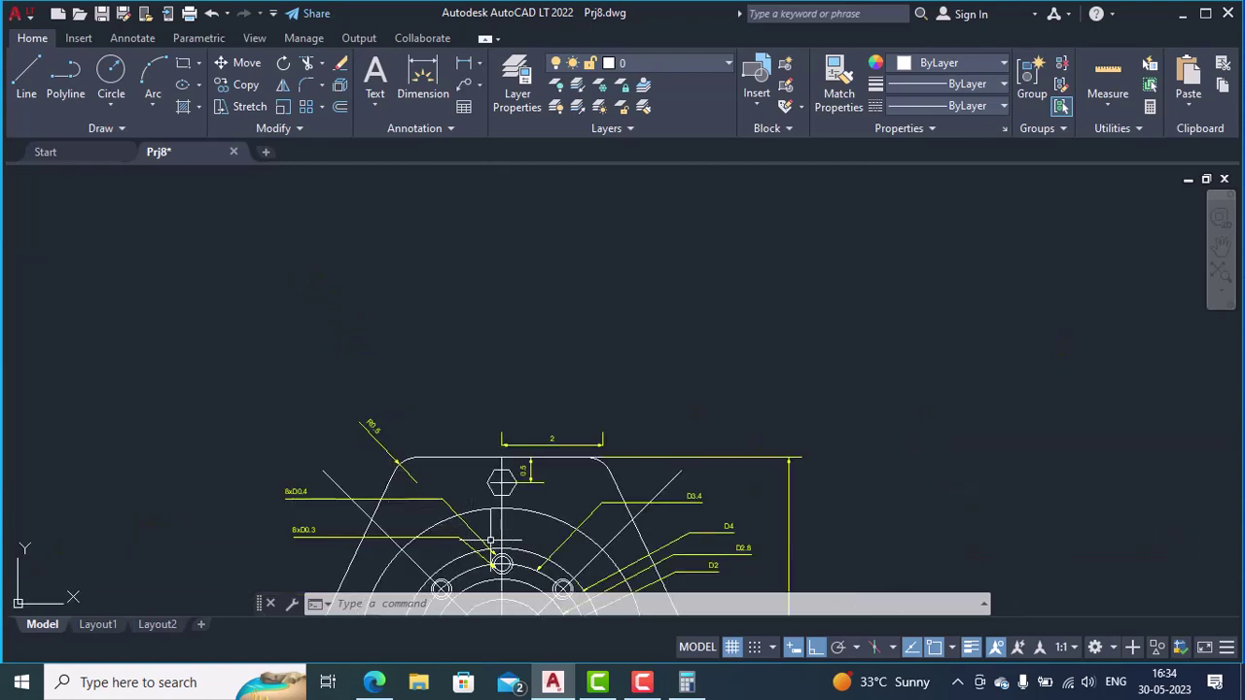
- Fillet the lower-left corner between the new plate's left side and base line with a 0.5 radius
scroll(373, 390, "up", 3)
middle_click_drag(1104, 494, 903, 492)
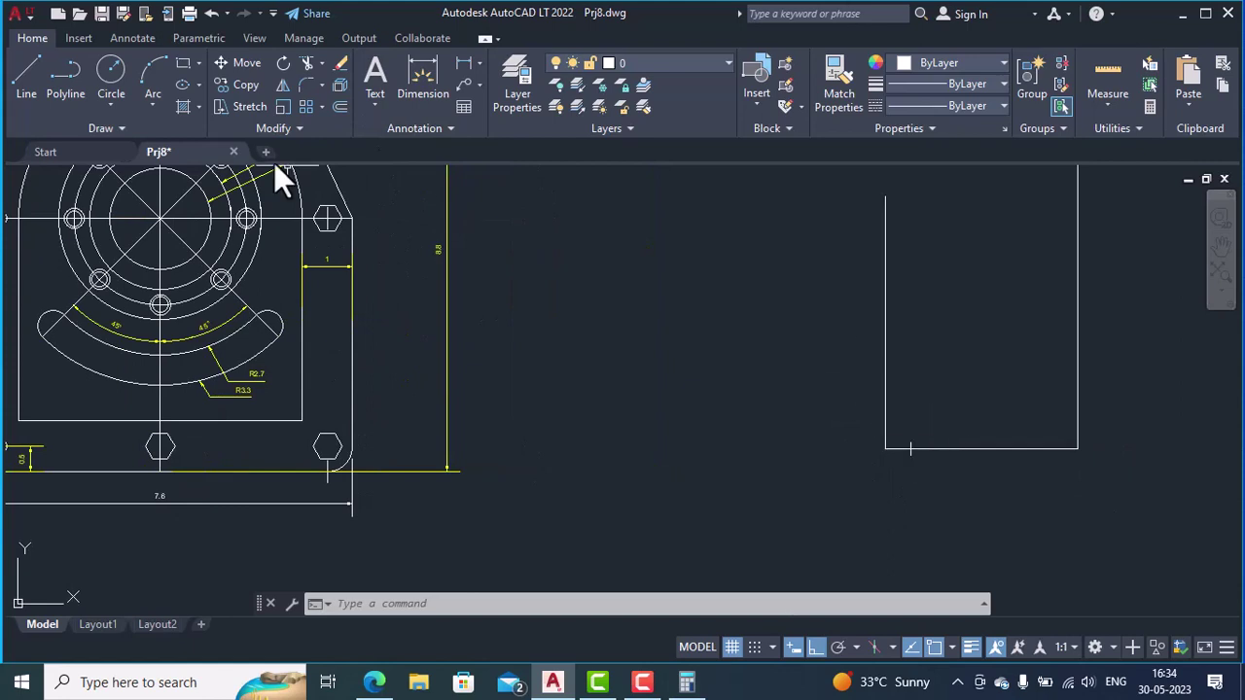
left_click(311, 85)
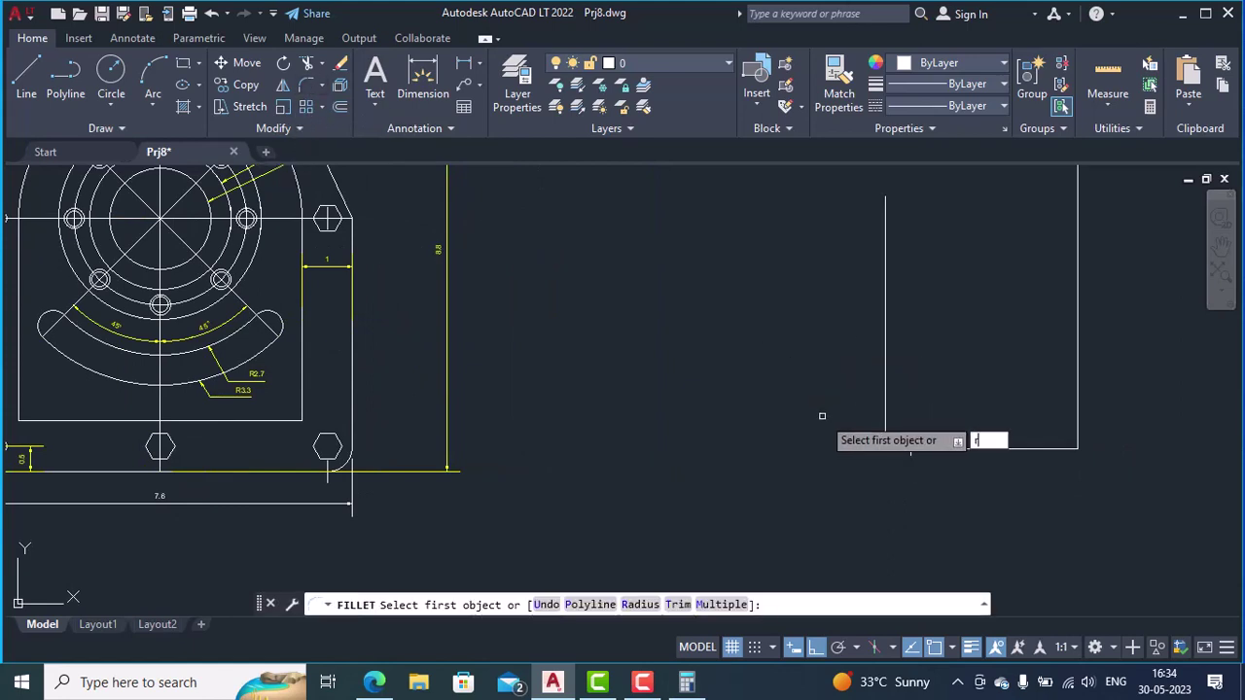
type("r")
key("Return")
type("0.5")
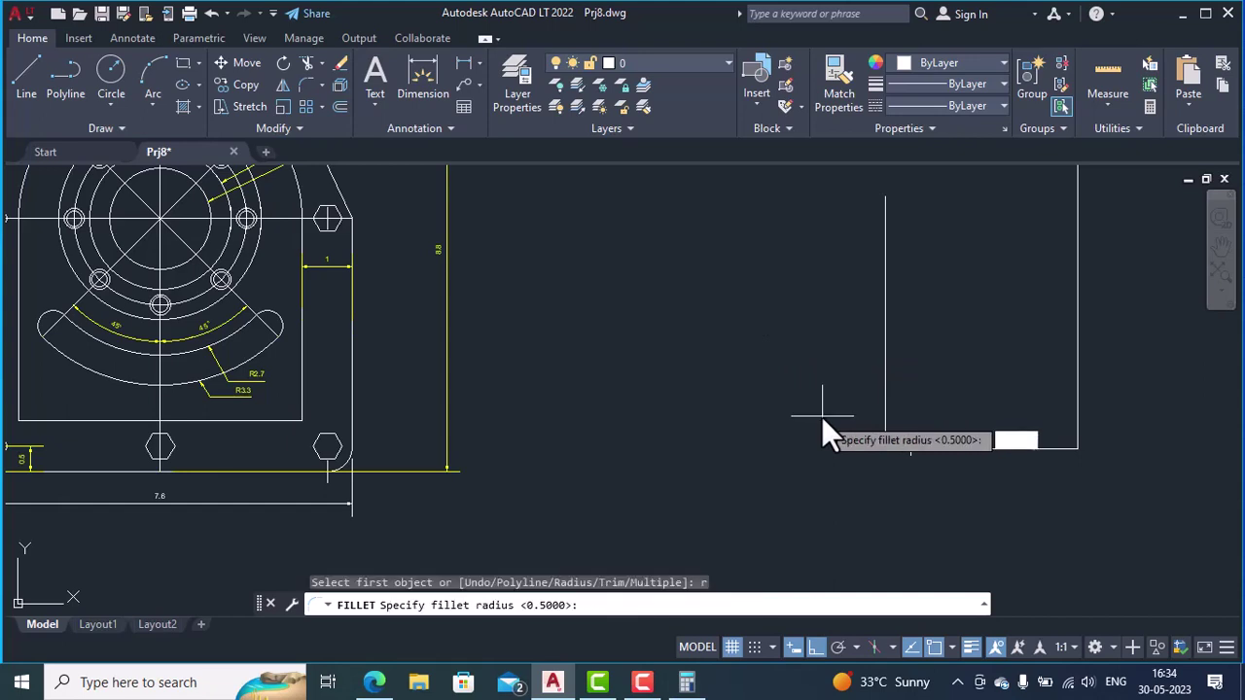
key("Return")
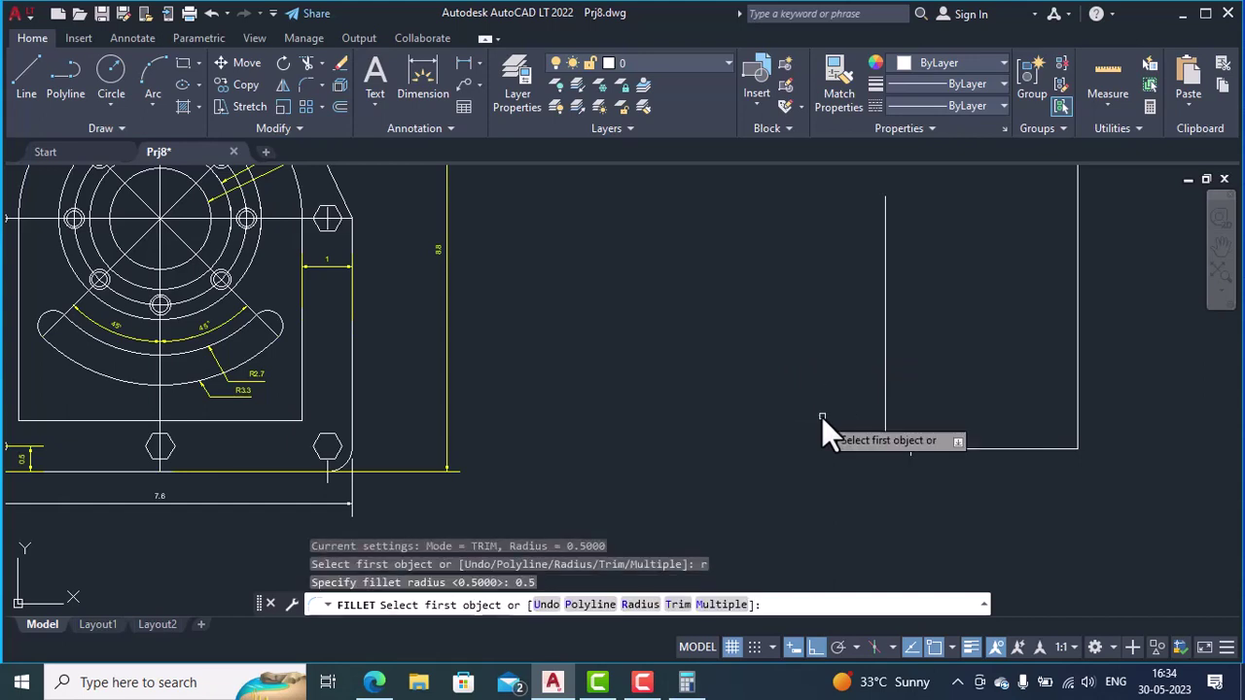
scroll(900, 423, "up", 5)
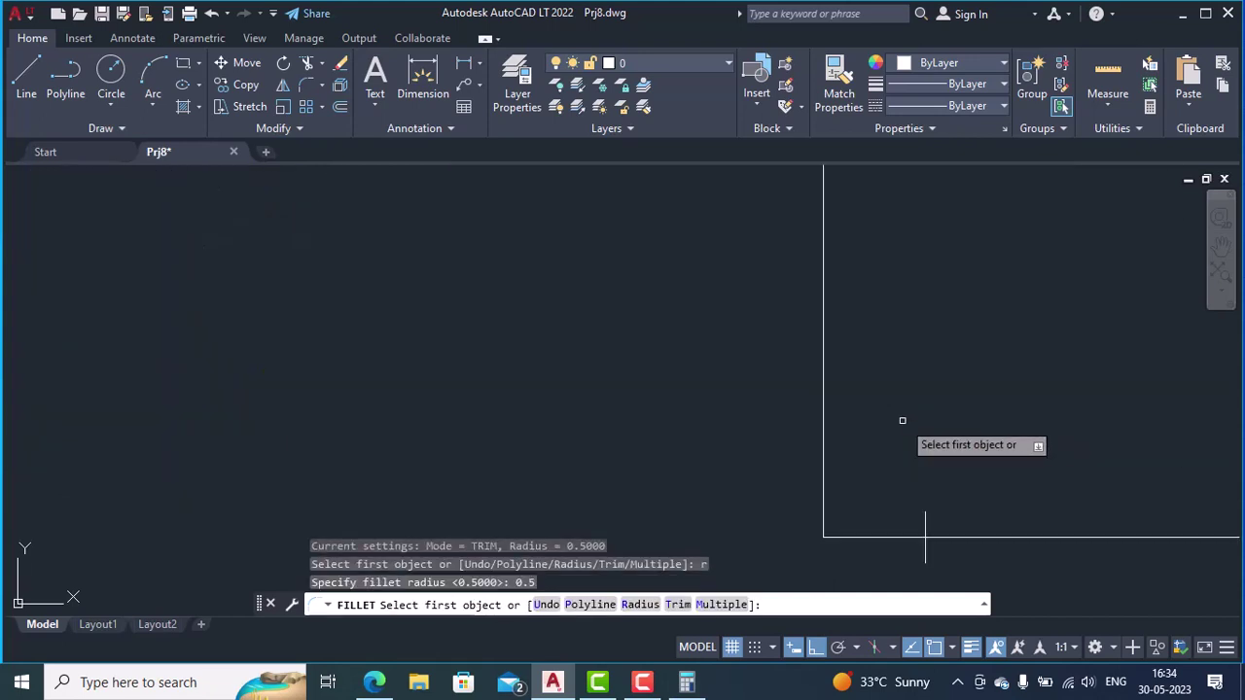
left_click(826, 521)
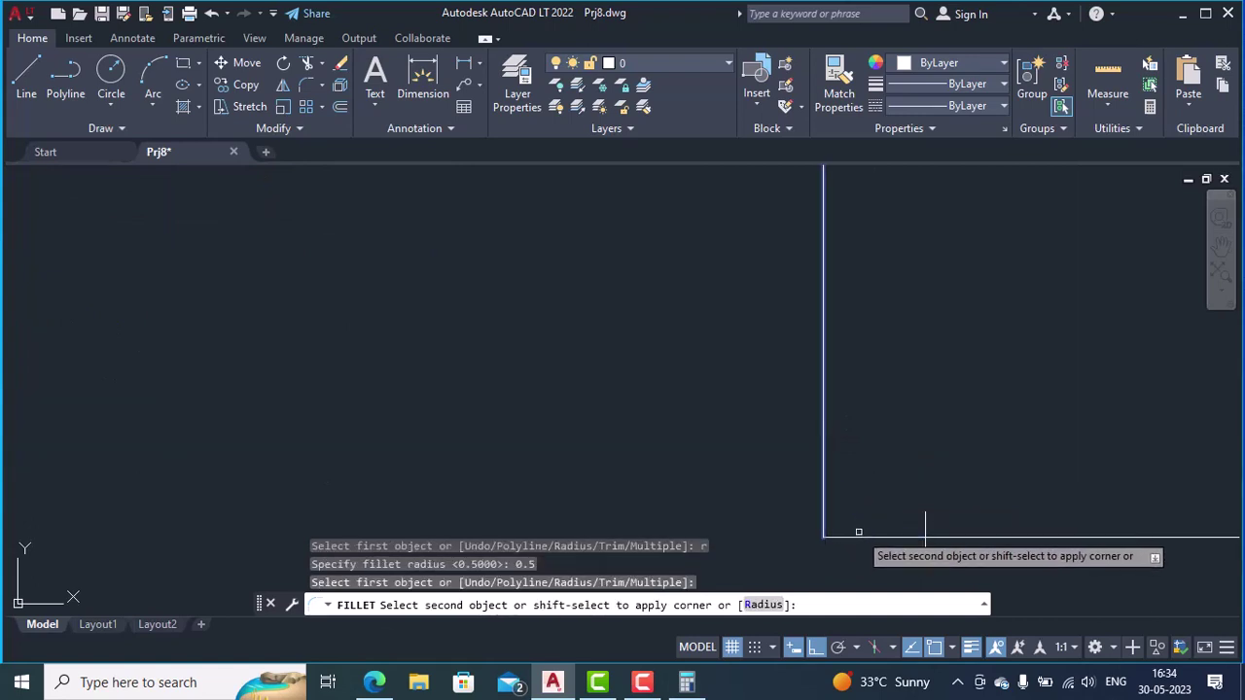
left_click(879, 534)
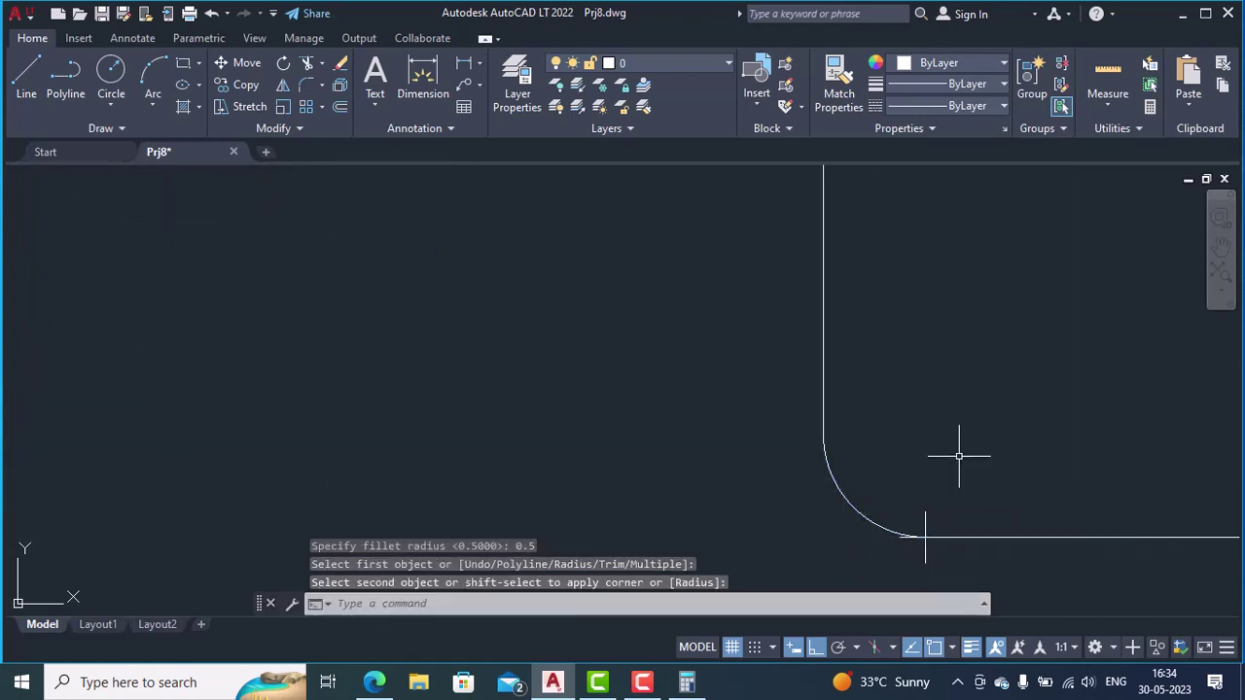
scroll(959, 455, "down", 2)
scroll(296, 481, "down", 2)
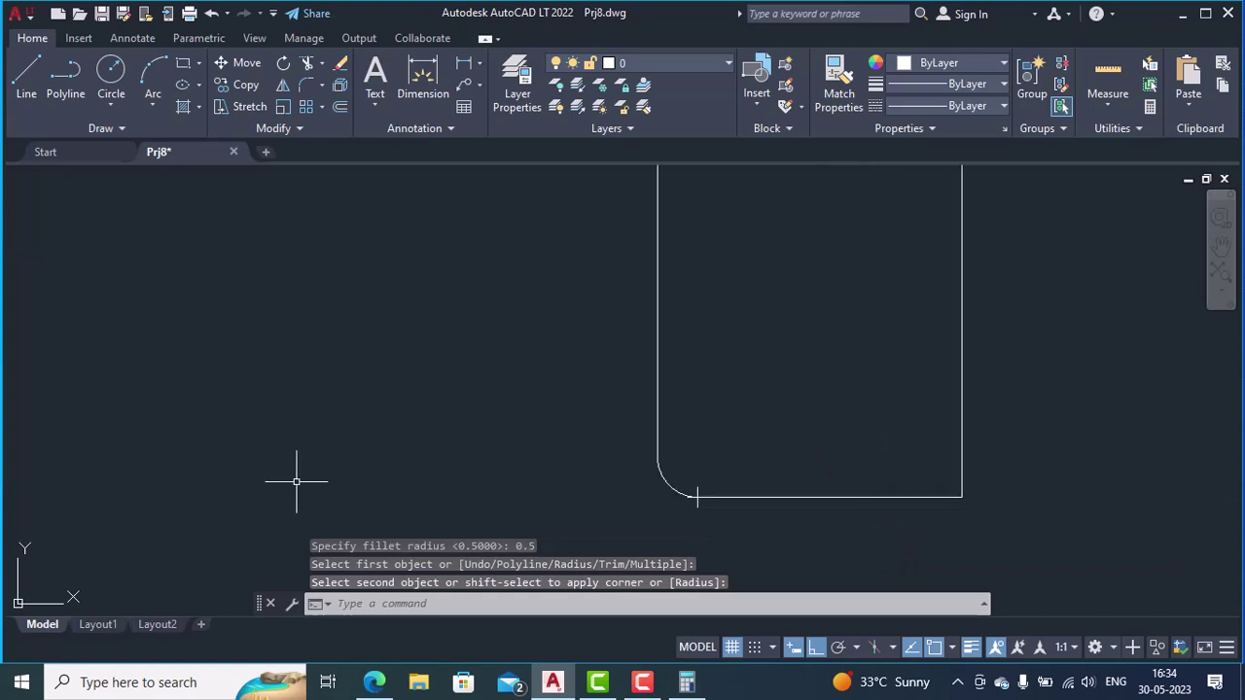
- Try to trim the short horizontal stub projecting past the fillet's lower end at the point marker
scroll(656, 523, "up", 10)
scroll(787, 467, "down", 2)
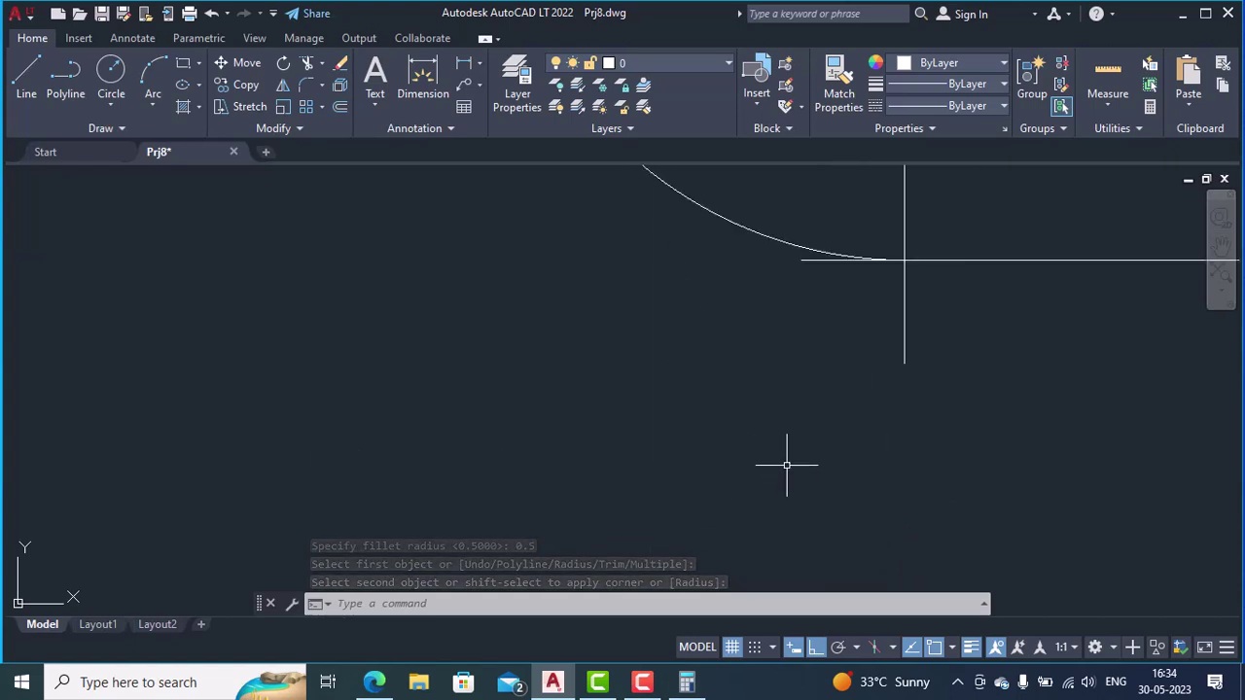
middle_click_drag(788, 468, 768, 582)
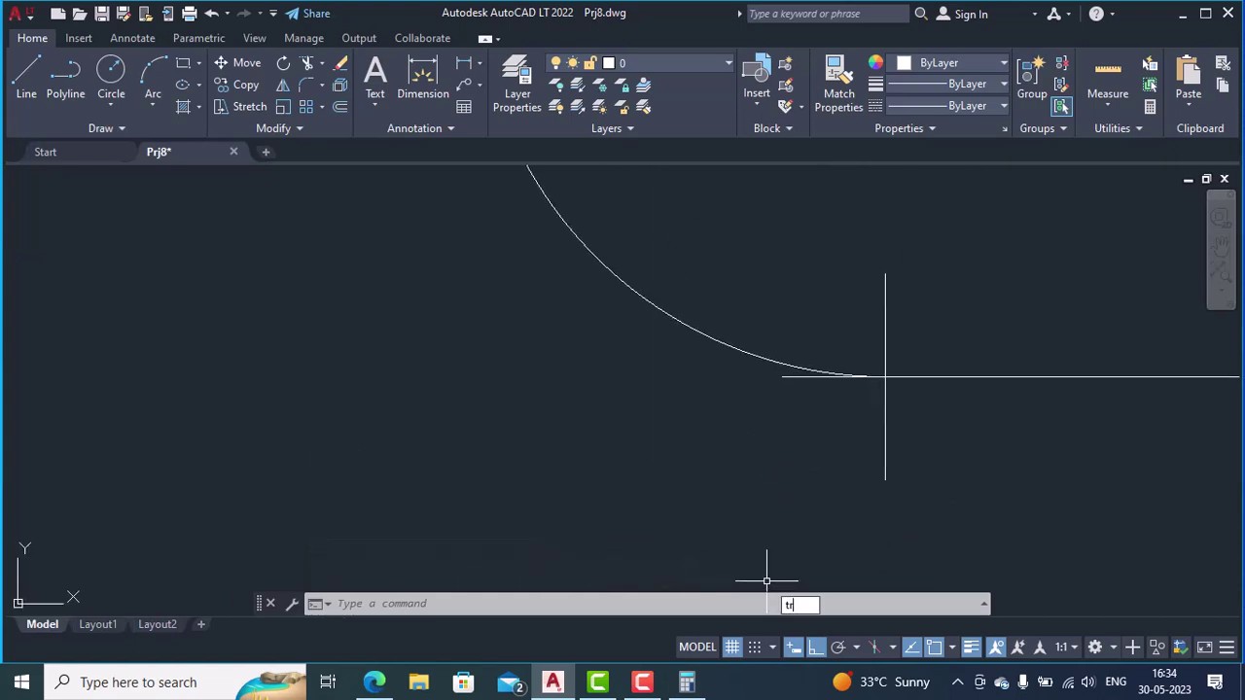
type("im")
key("Return")
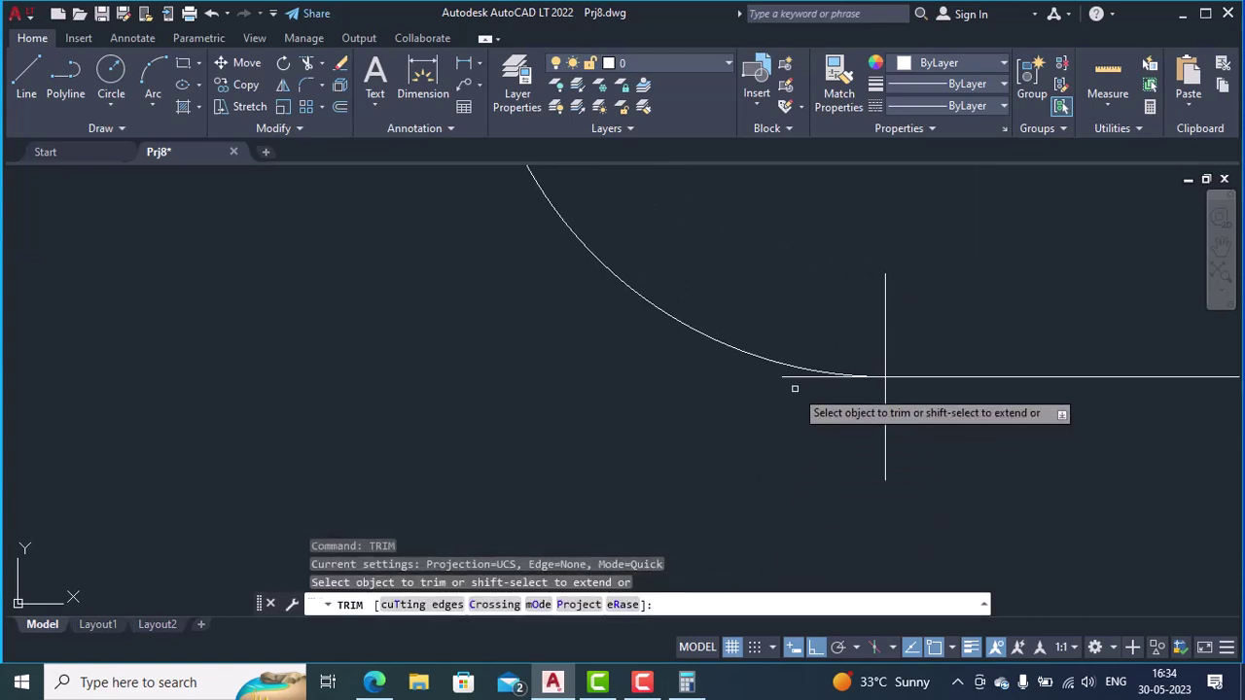
left_click(885, 376)
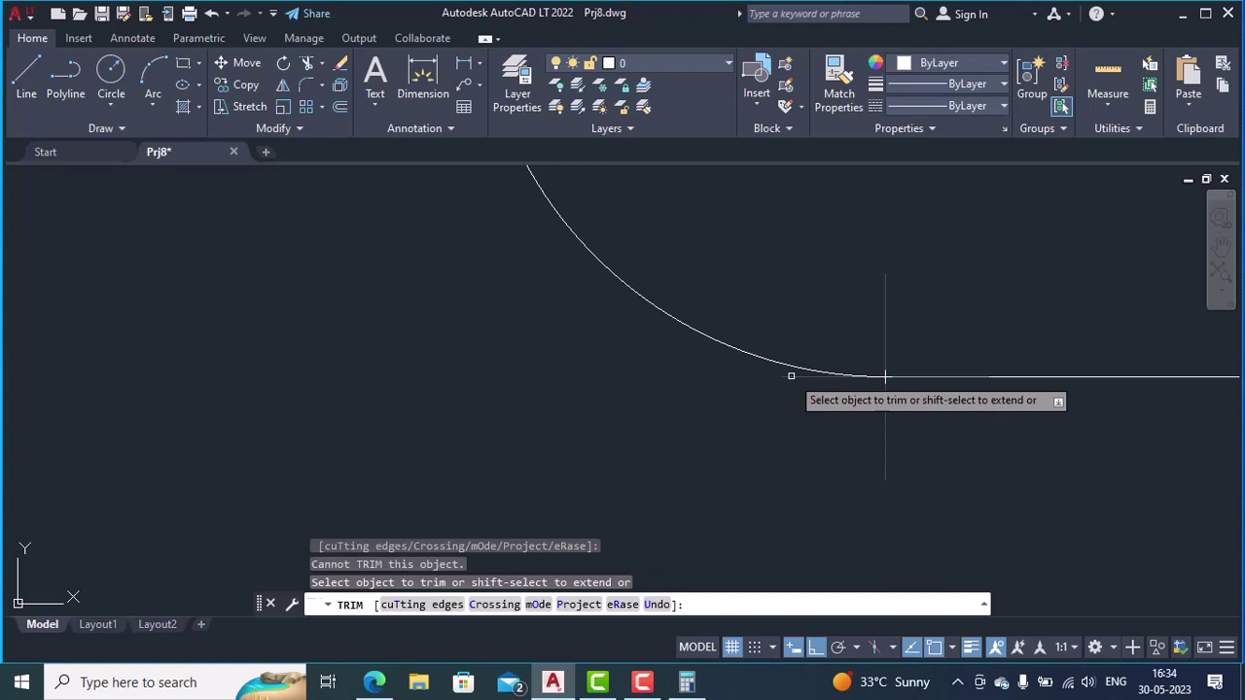
key("Return")
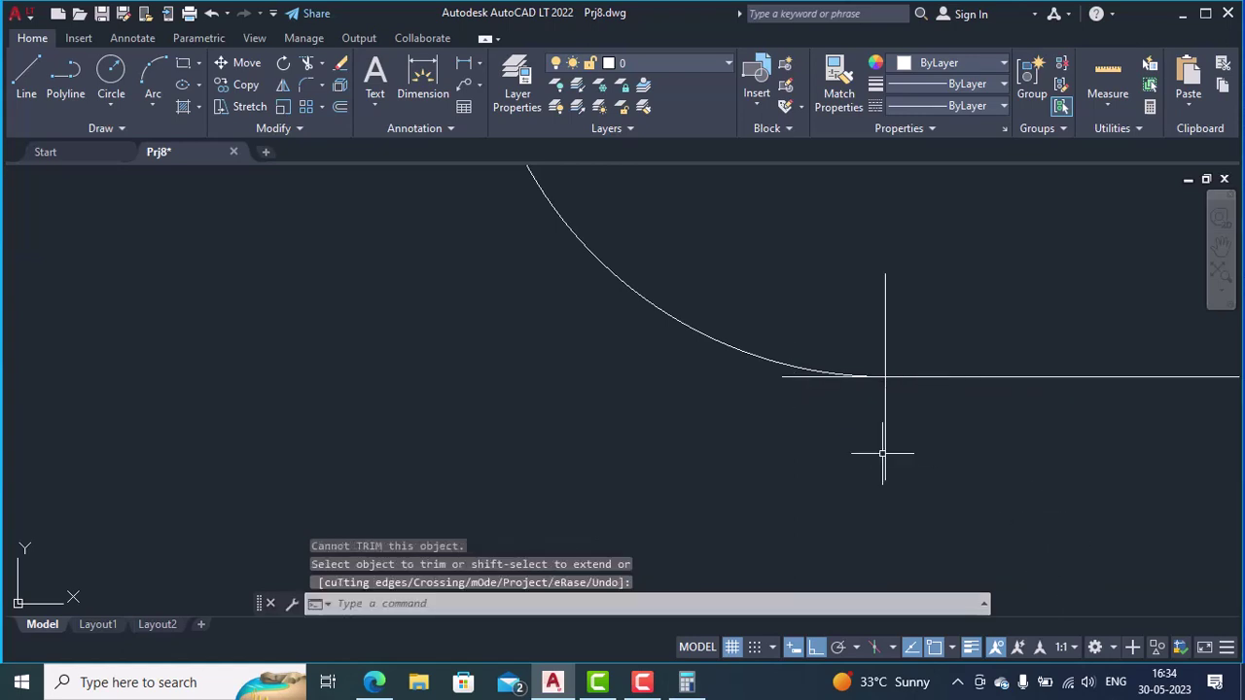
key("Return")
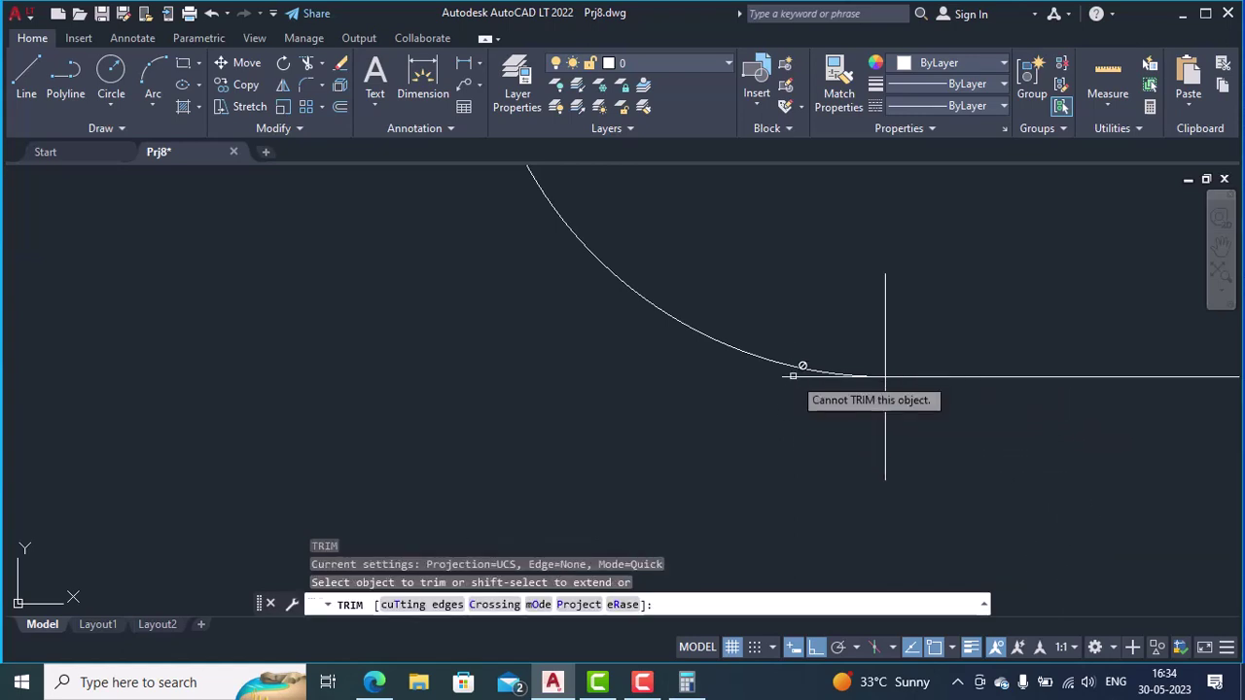
left_click(885, 377)
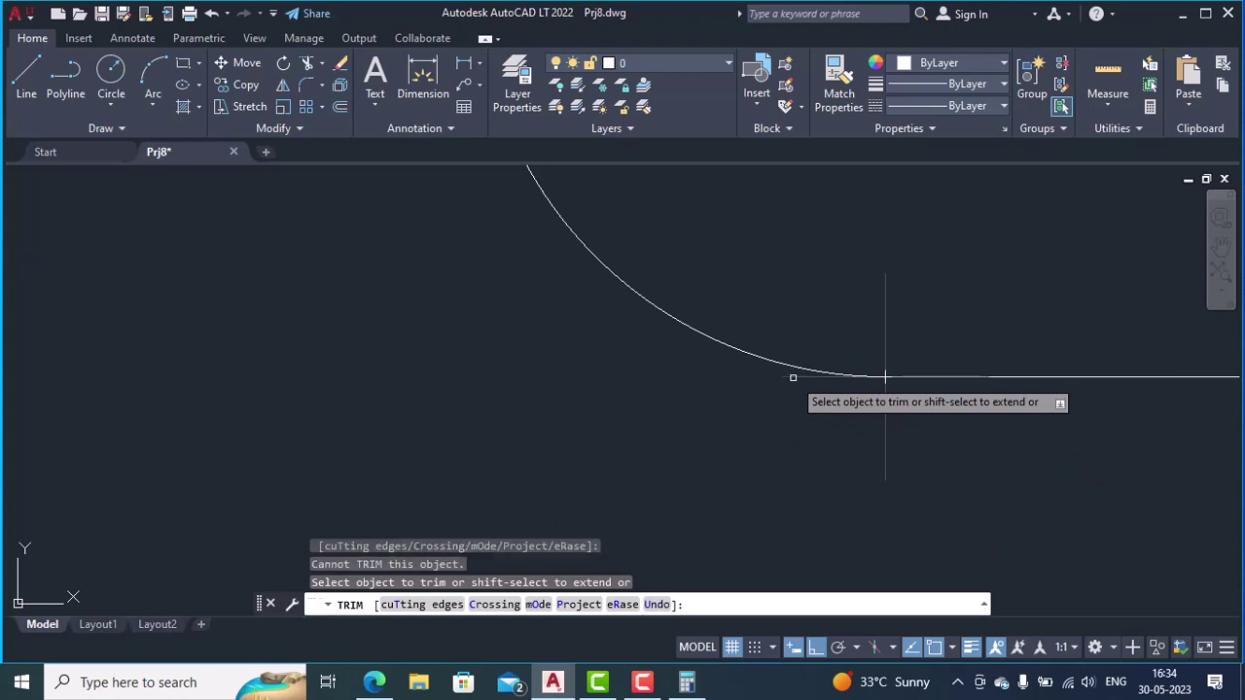
key("Return")
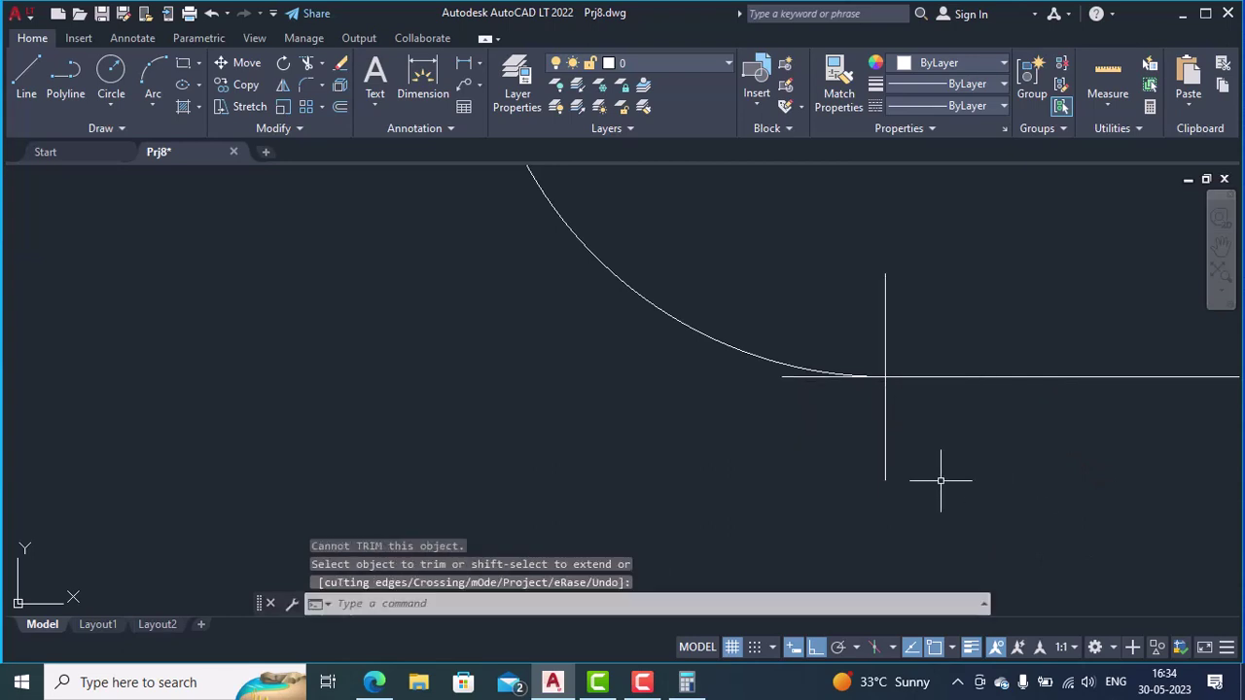
- Examine the dimensions locating the lower-left hexagon relative to the reference plate's base and left side
scroll(947, 467, "down", 2)
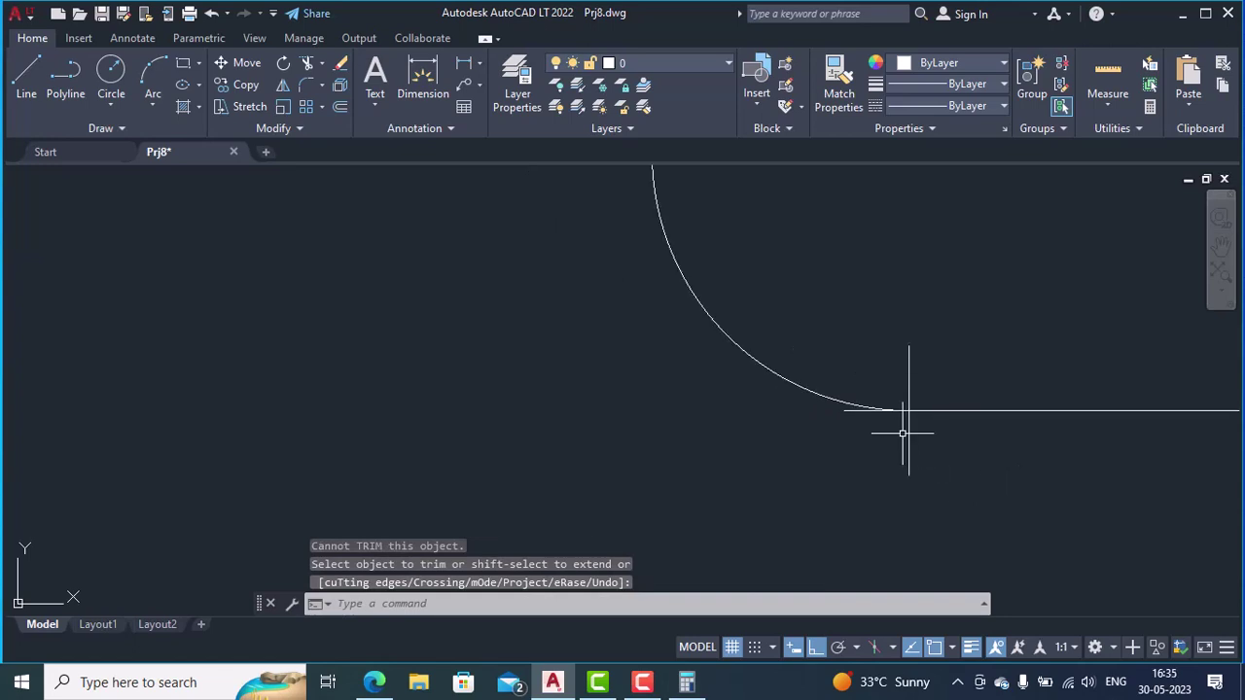
scroll(818, 431, "down", 2)
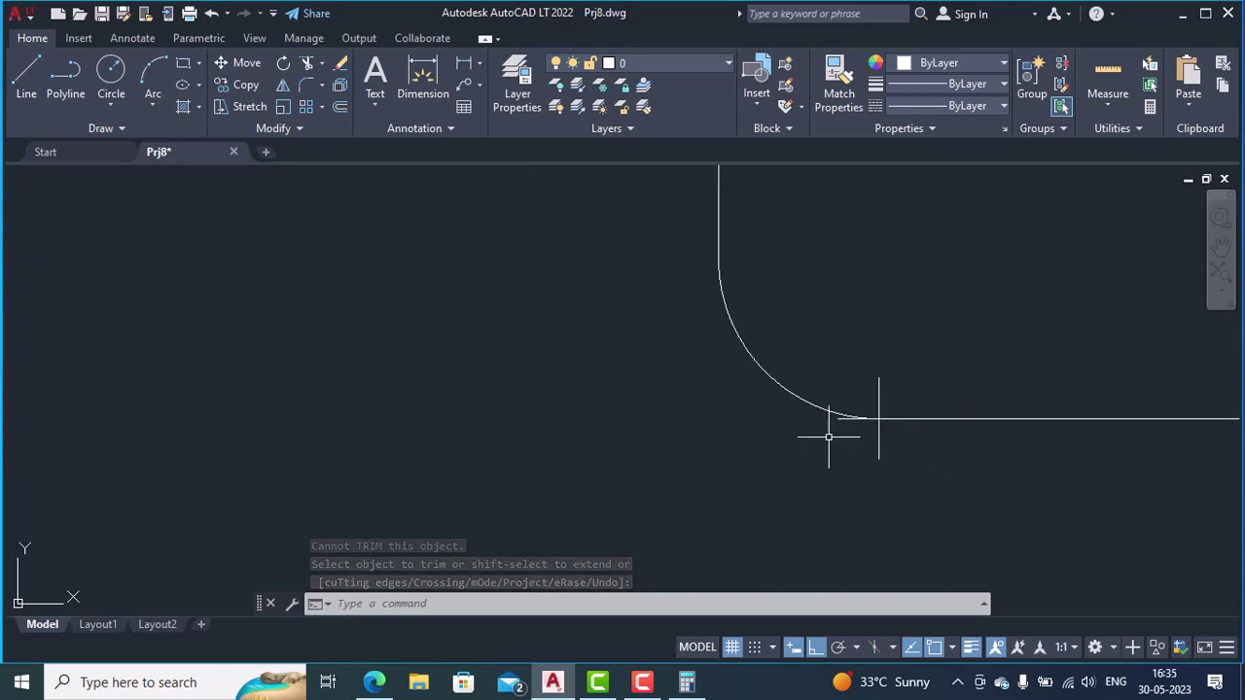
scroll(937, 449, "down", 2)
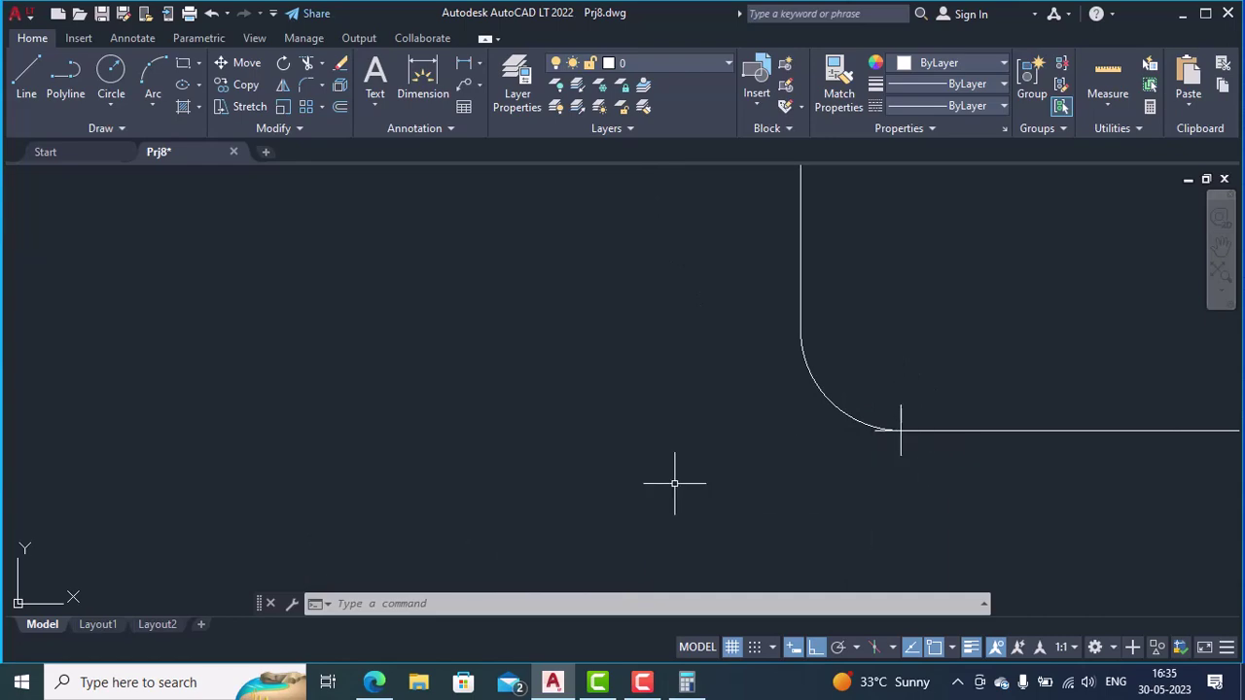
scroll(674, 484, "down", 2)
scroll(578, 458, "down", 2)
scroll(422, 425, "down", 2)
mouse_move(381, 422)
middle_mouse_down()
mouse_move(596, 476)
mouse_move(953, 473)
middle_mouse_up()
scroll(954, 473, "down", 1)
scroll(304, 518, "up", 5)
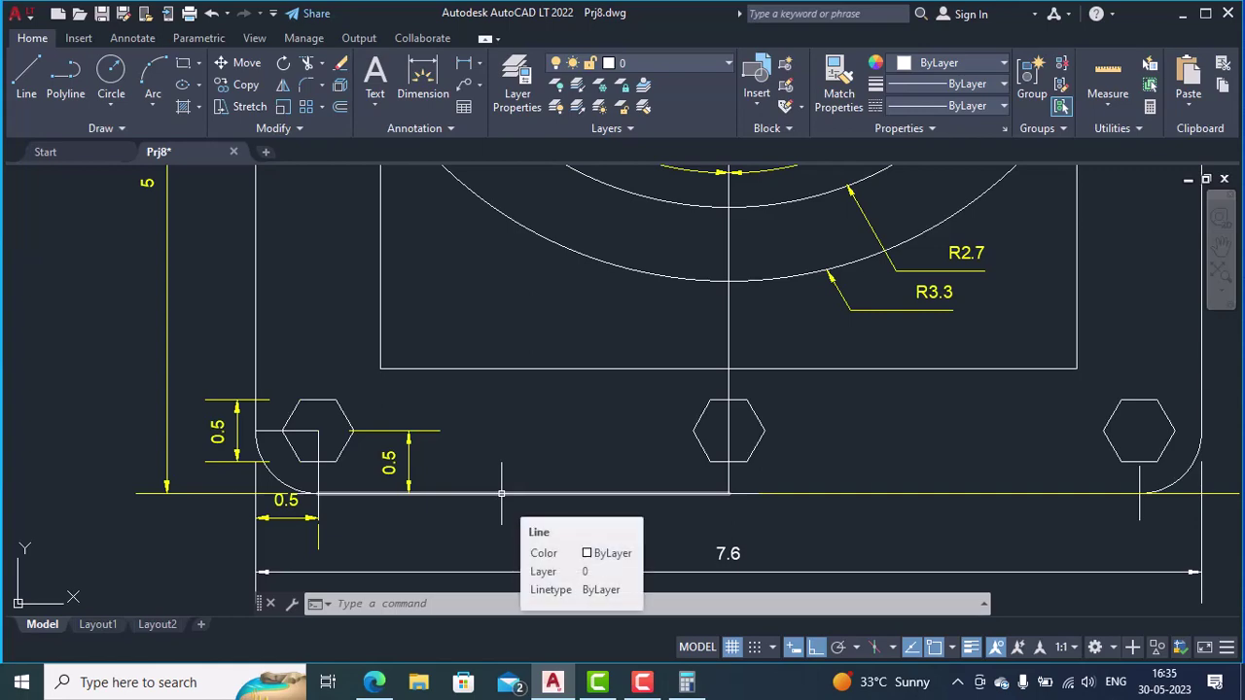
scroll(484, 429, "down", 2)
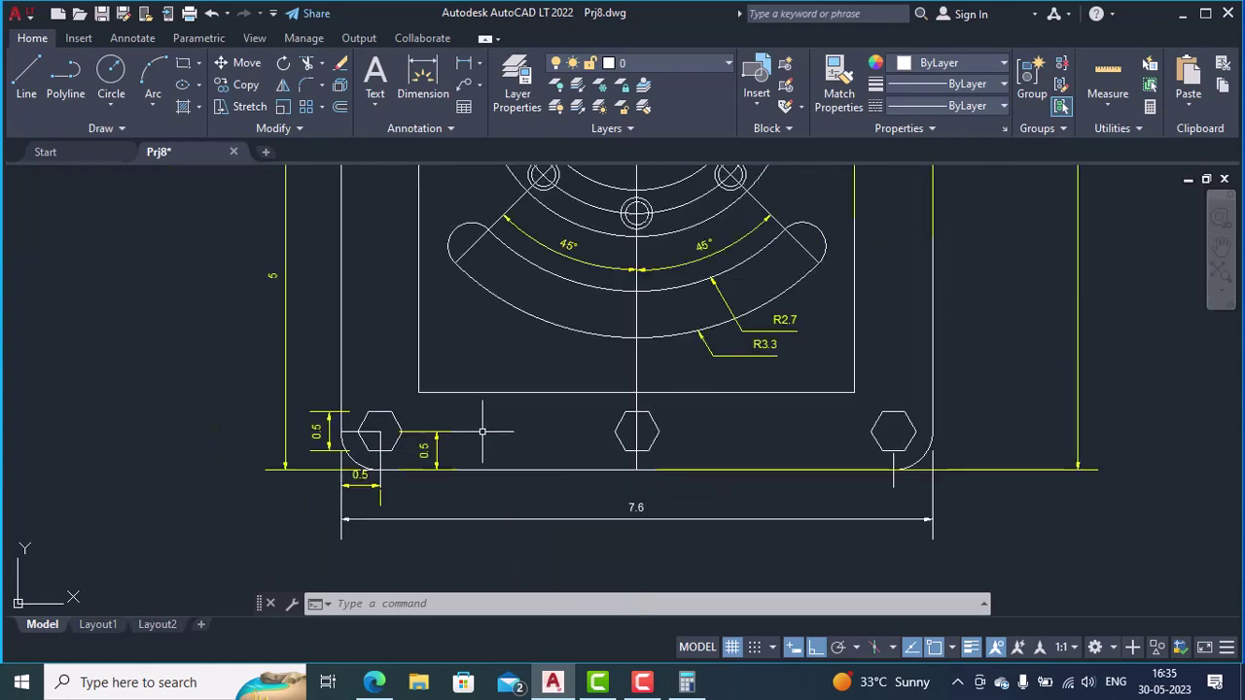
- Offset the new plate's base line upward by 0.5
middle_click_drag(750, 439, 1, 455)
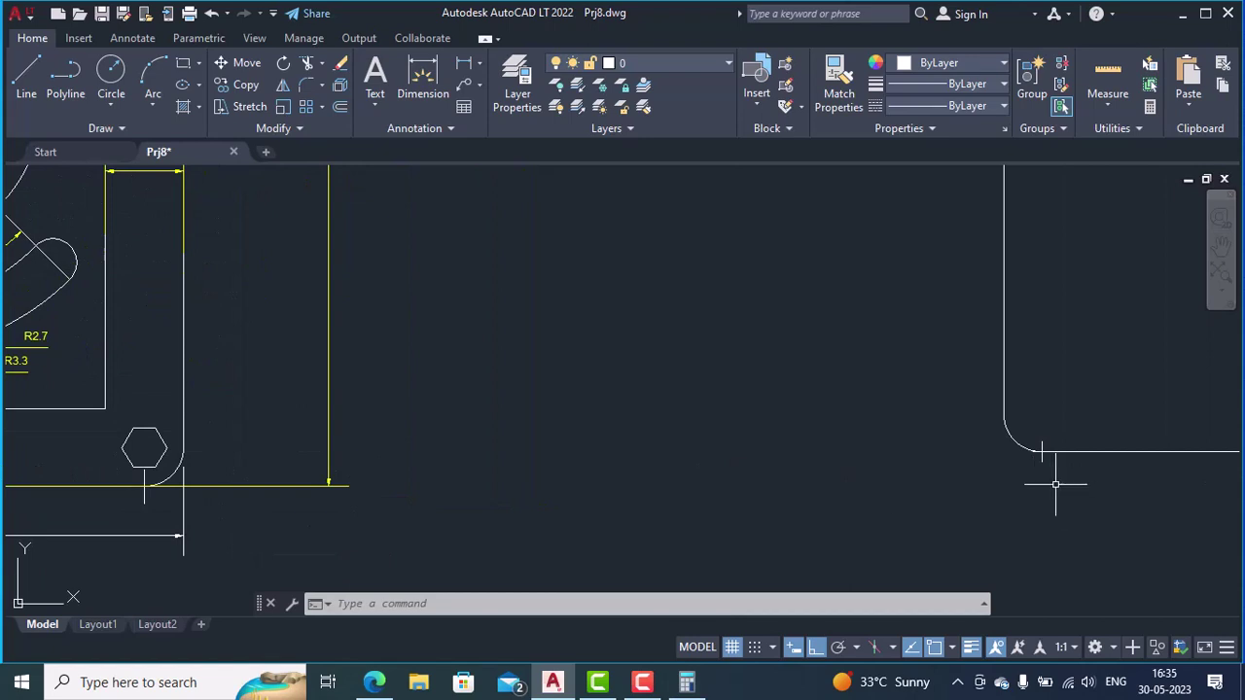
type("ffset")
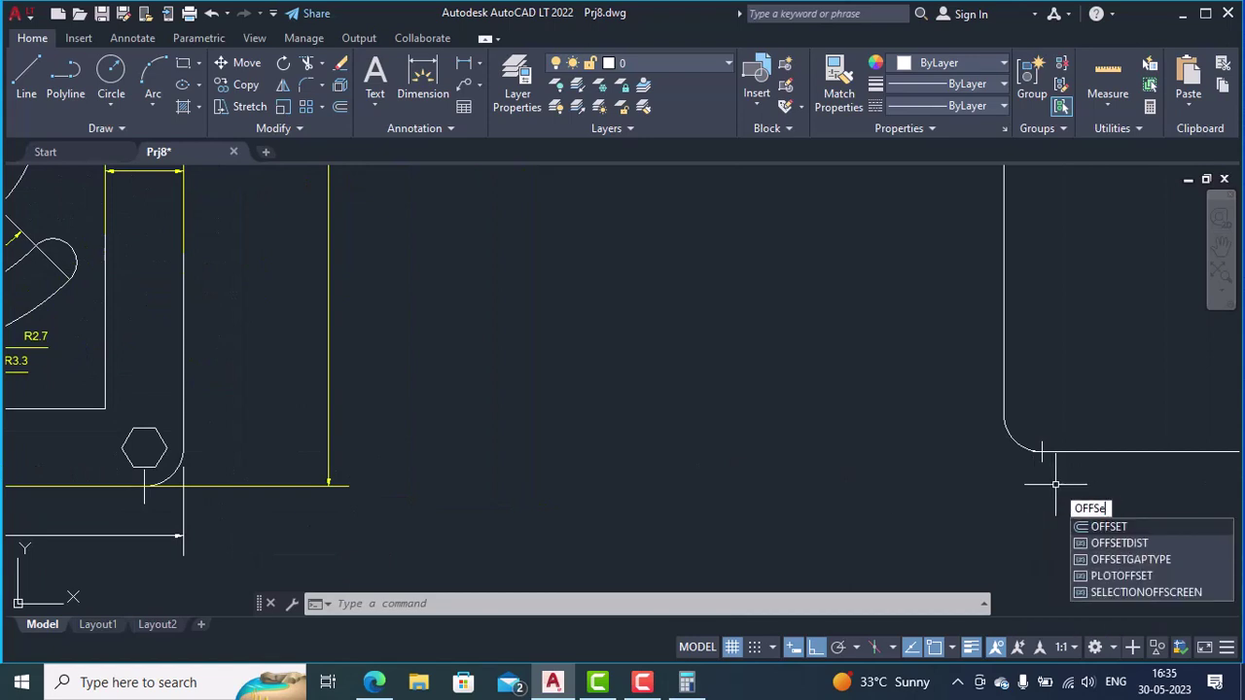
key("Return")
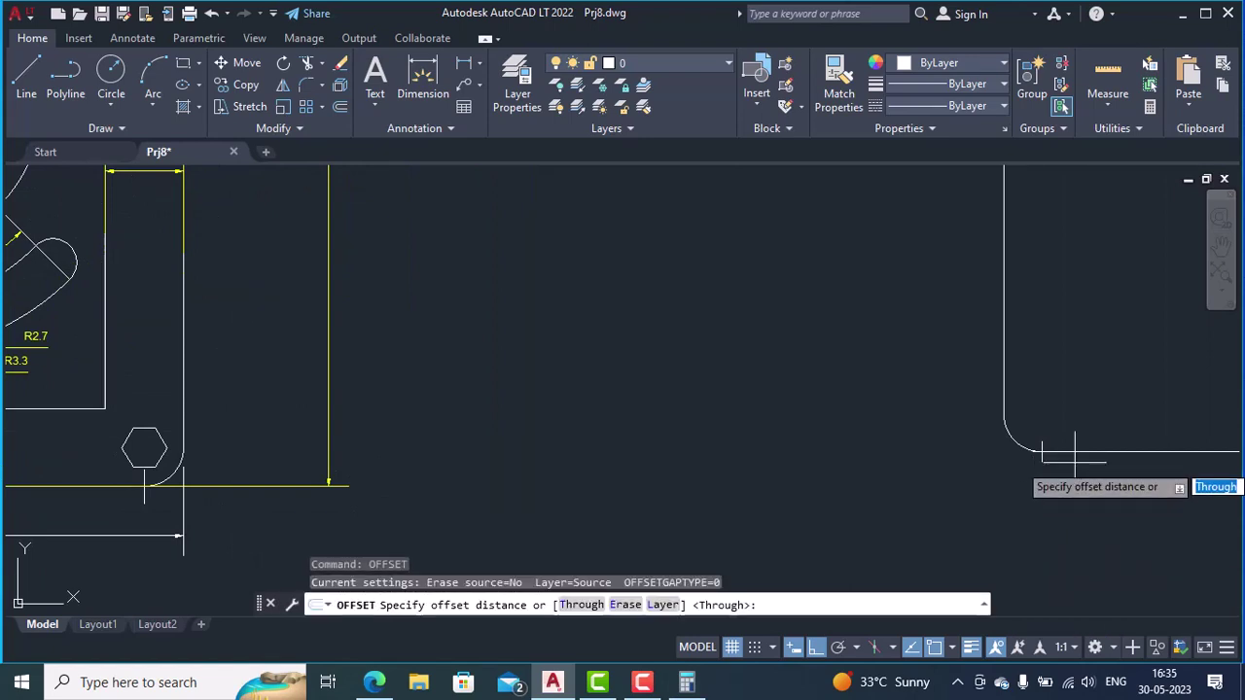
type("0.5")
key("Return")
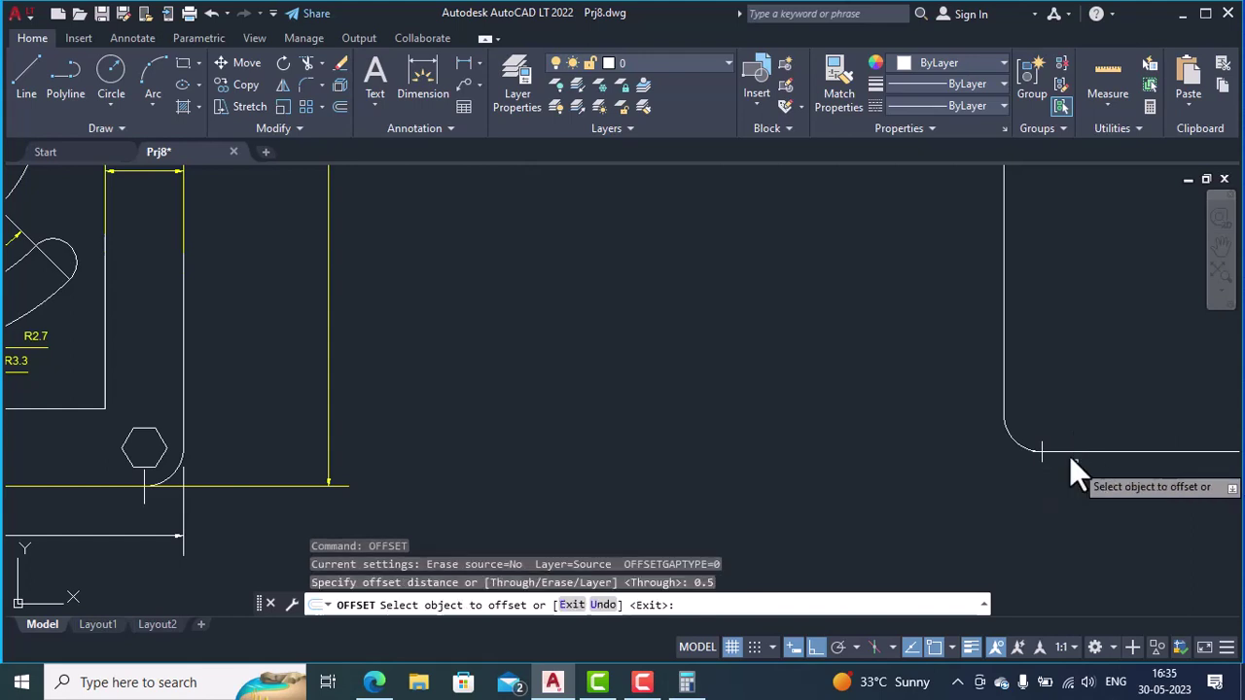
left_click(1080, 454)
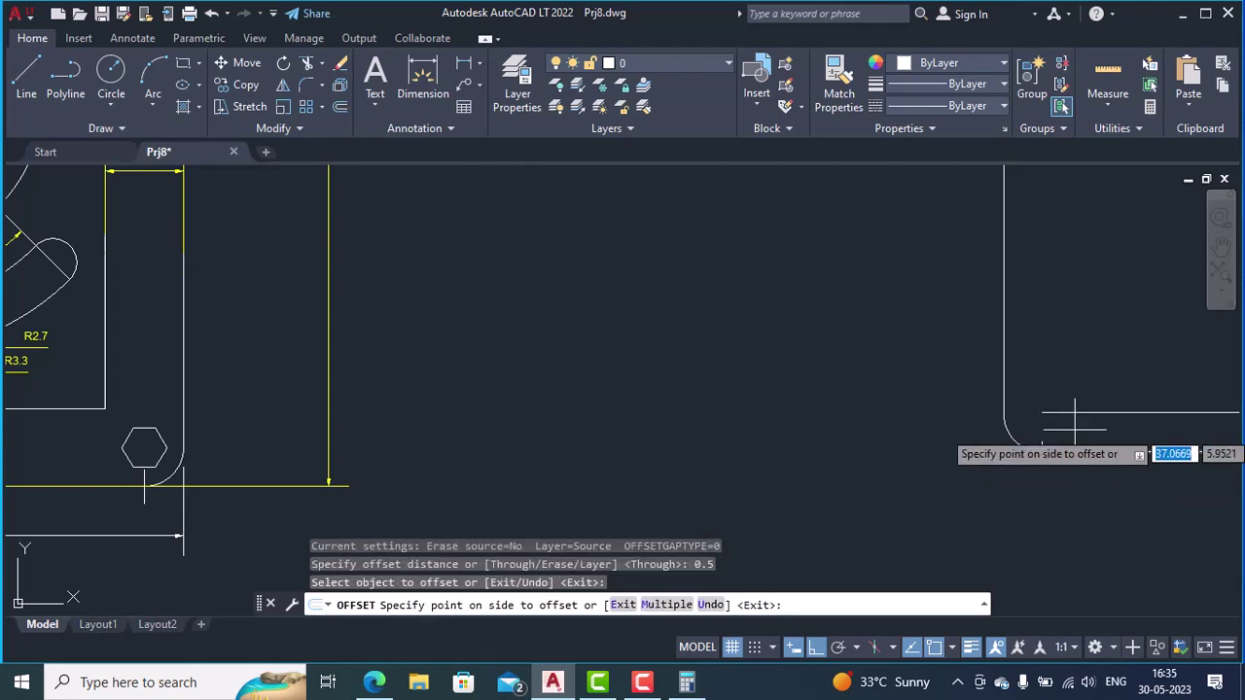
left_click(1074, 412)
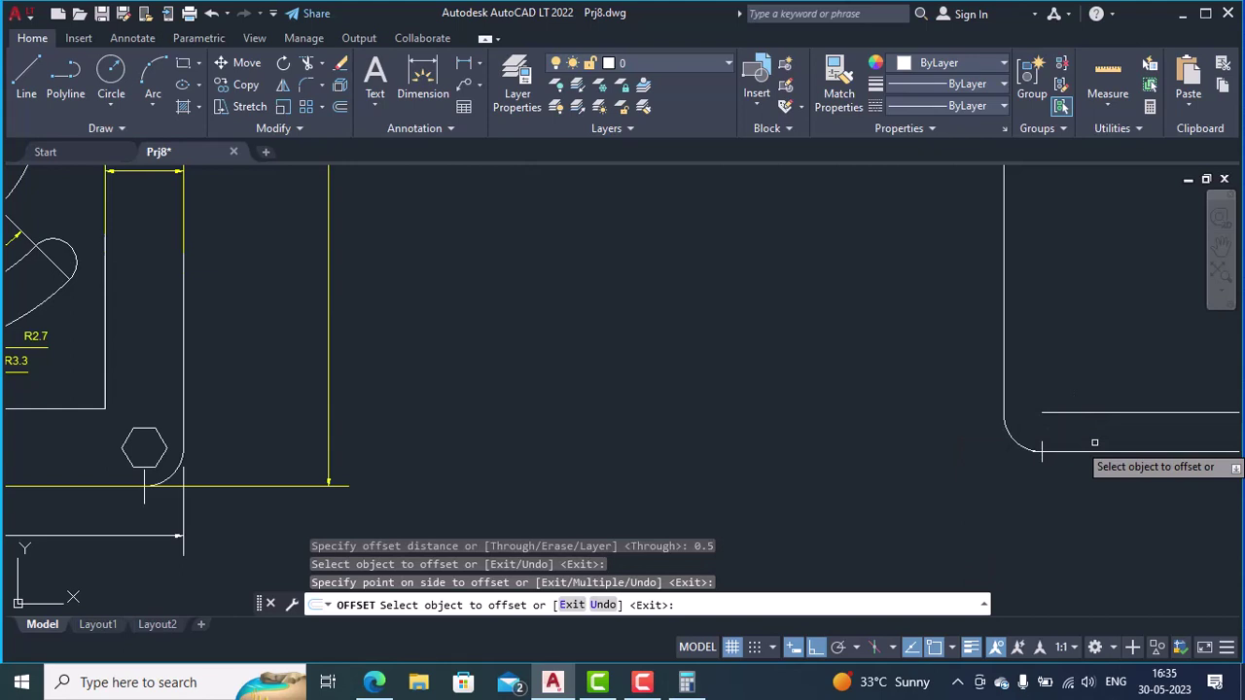
key("Return")
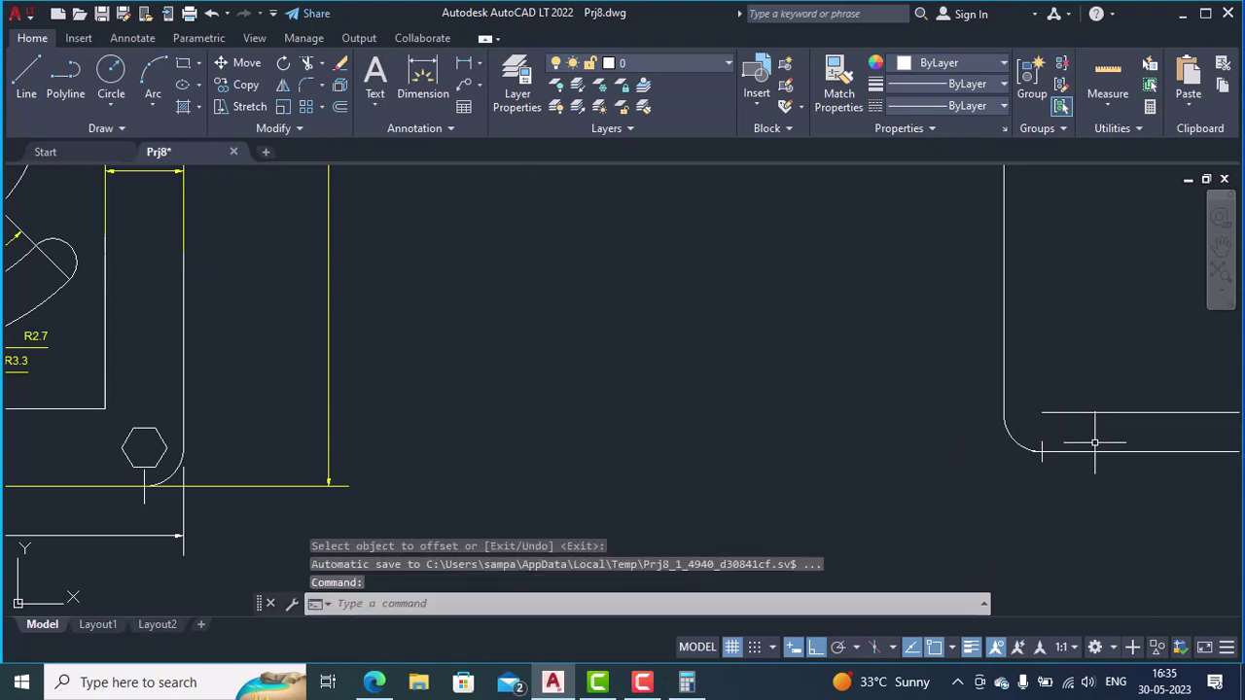
- Draw a 0.5 vertical line from the fillet's lower end up to the left end of the offset line
type("l")
key("Return")
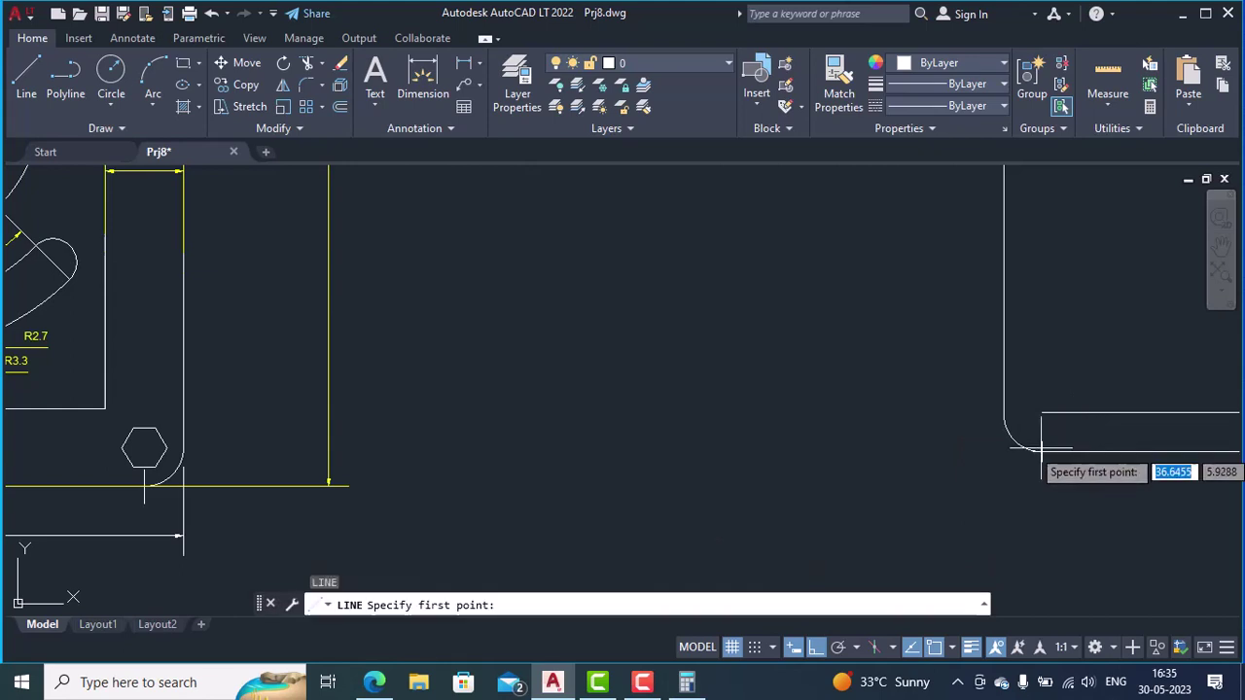
left_click(1042, 450)
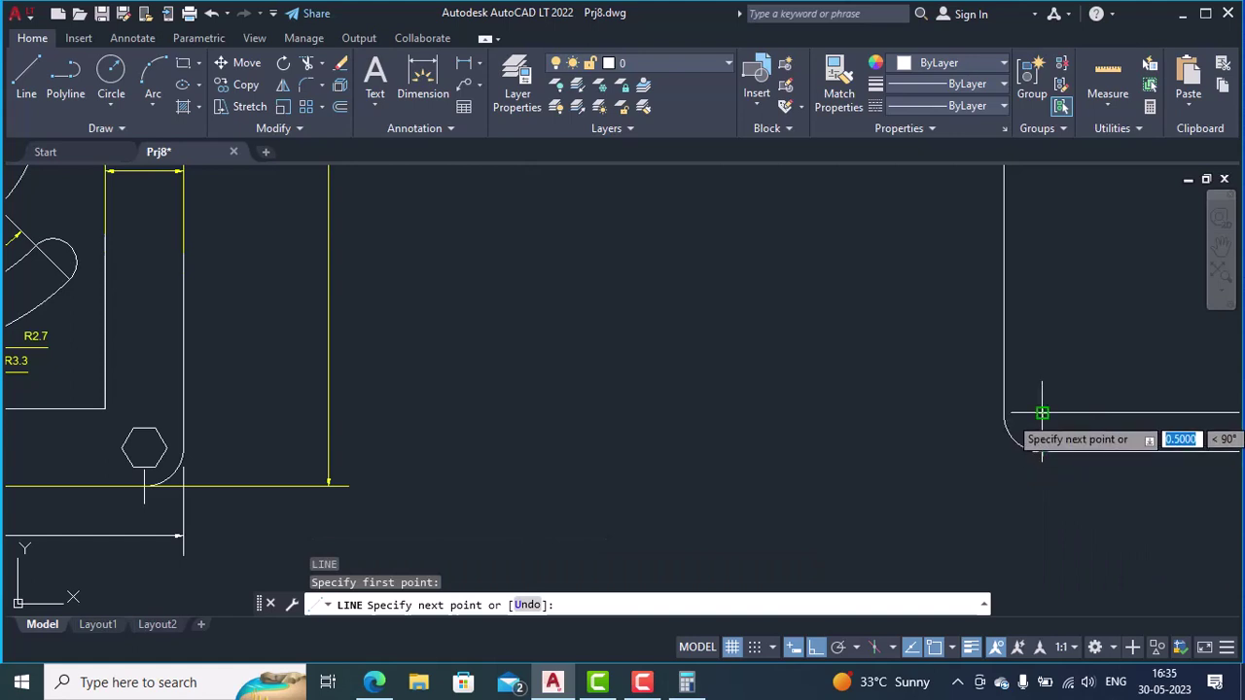
left_click(1182, 450)
key("Return")
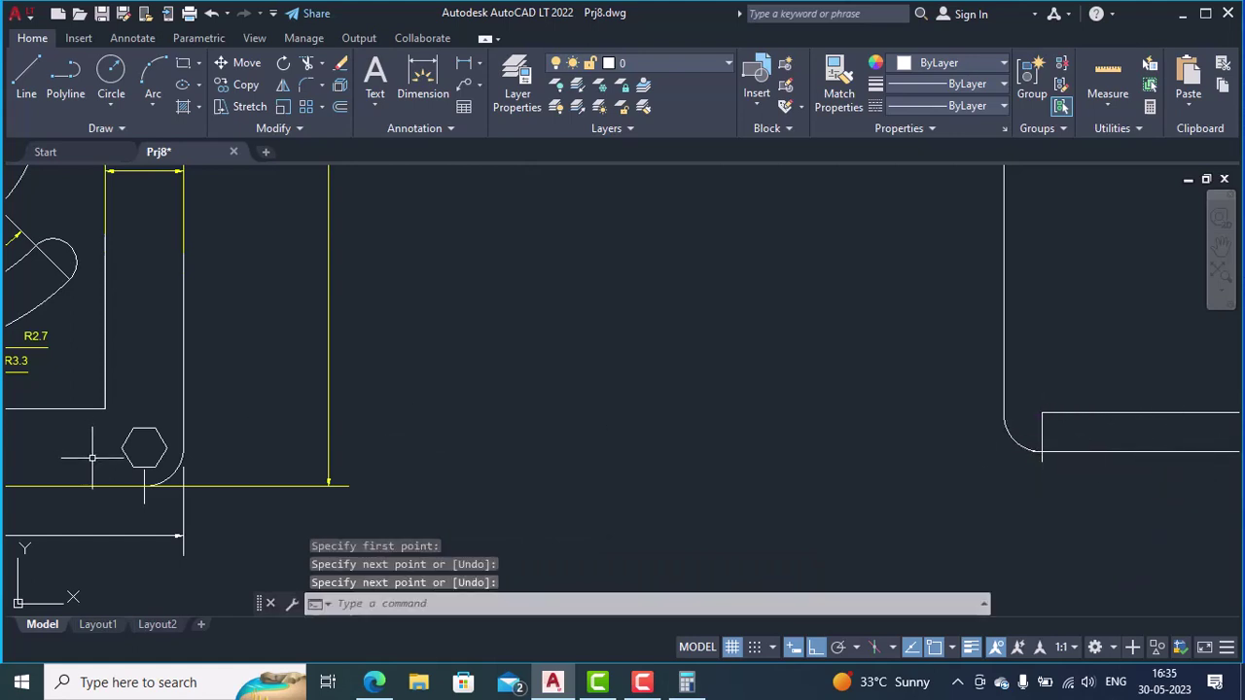
- Examine the size dimension of the lower-left hexagon and the placement of the bottom hexagons on the reference plate
middle_click_drag(93, 457, 809, 459)
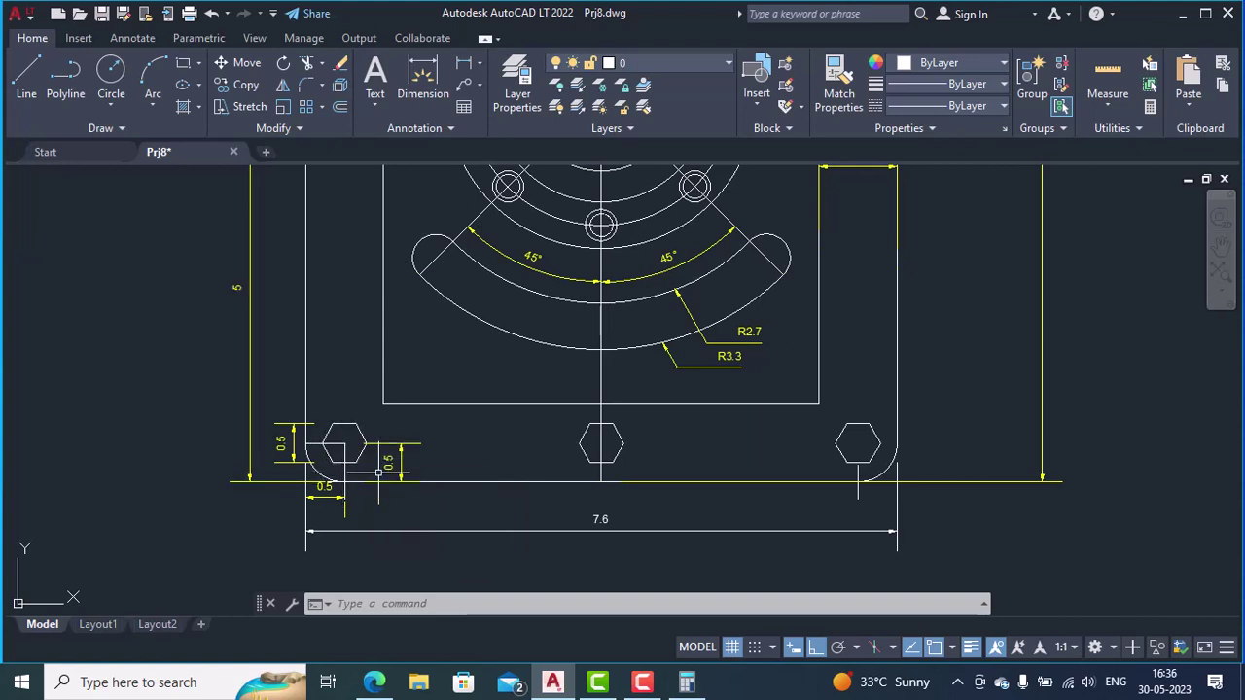
scroll(334, 467, "up", 2)
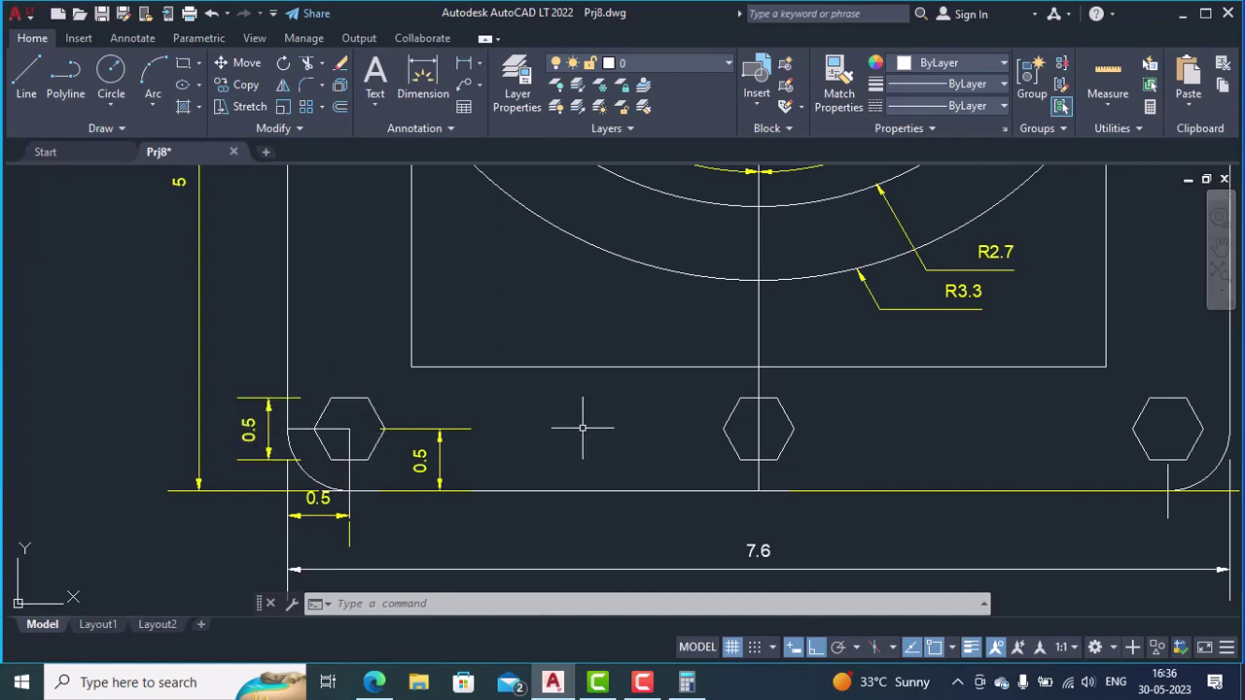
middle_click_drag(637, 411, 495, 423)
middle_click_drag(1070, 418, 554, 419)
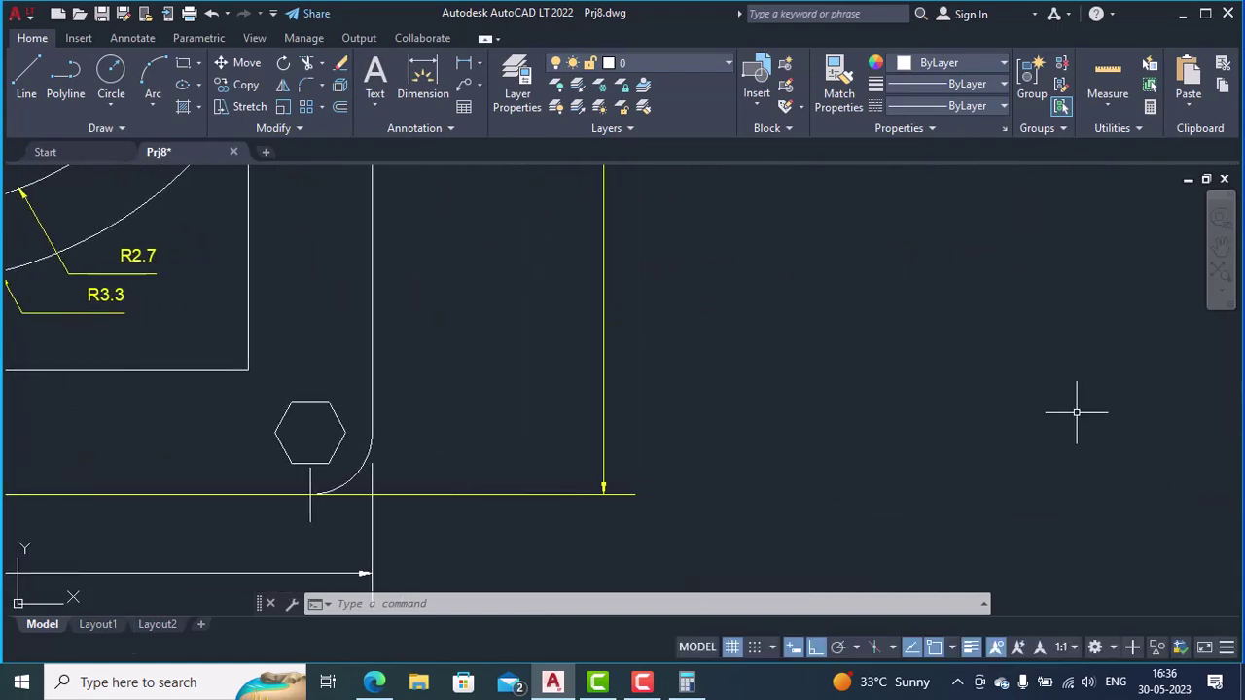
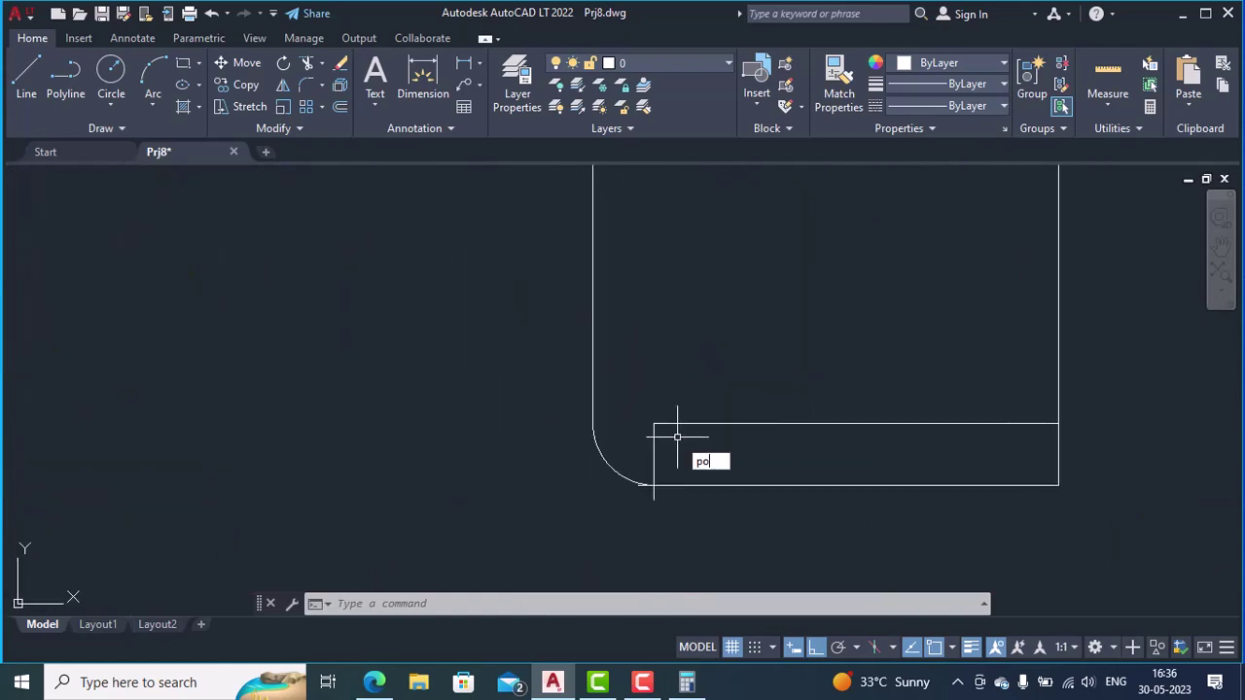
- Draw a hexagon circumscribed about a 0.25 radius circle, centred where the offset line meets the short vertical line
type("ygon")
key("Return")
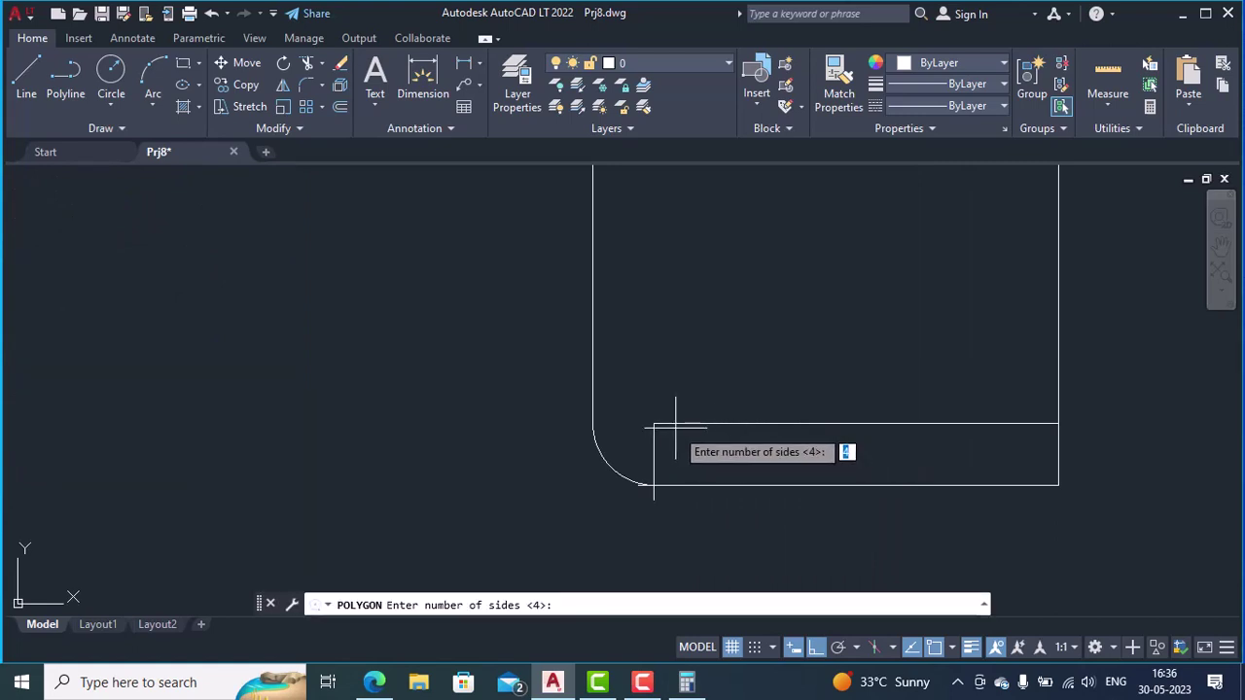
type("6")
key("Return")
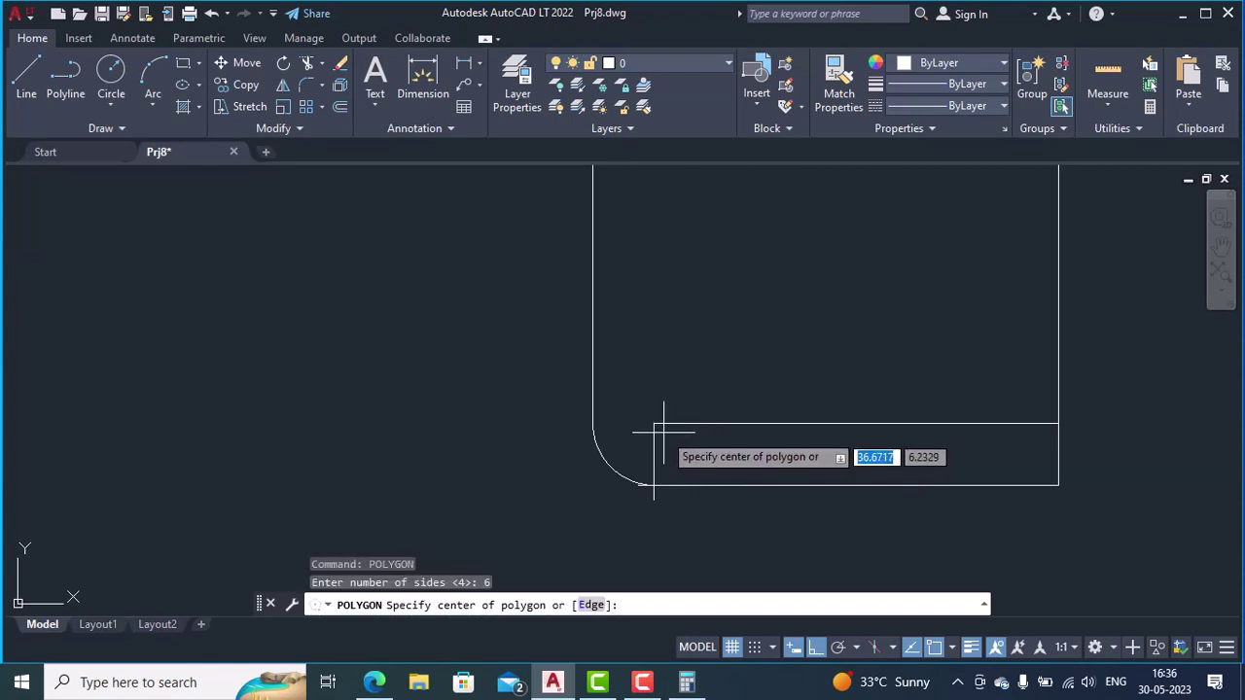
left_click(653, 424)
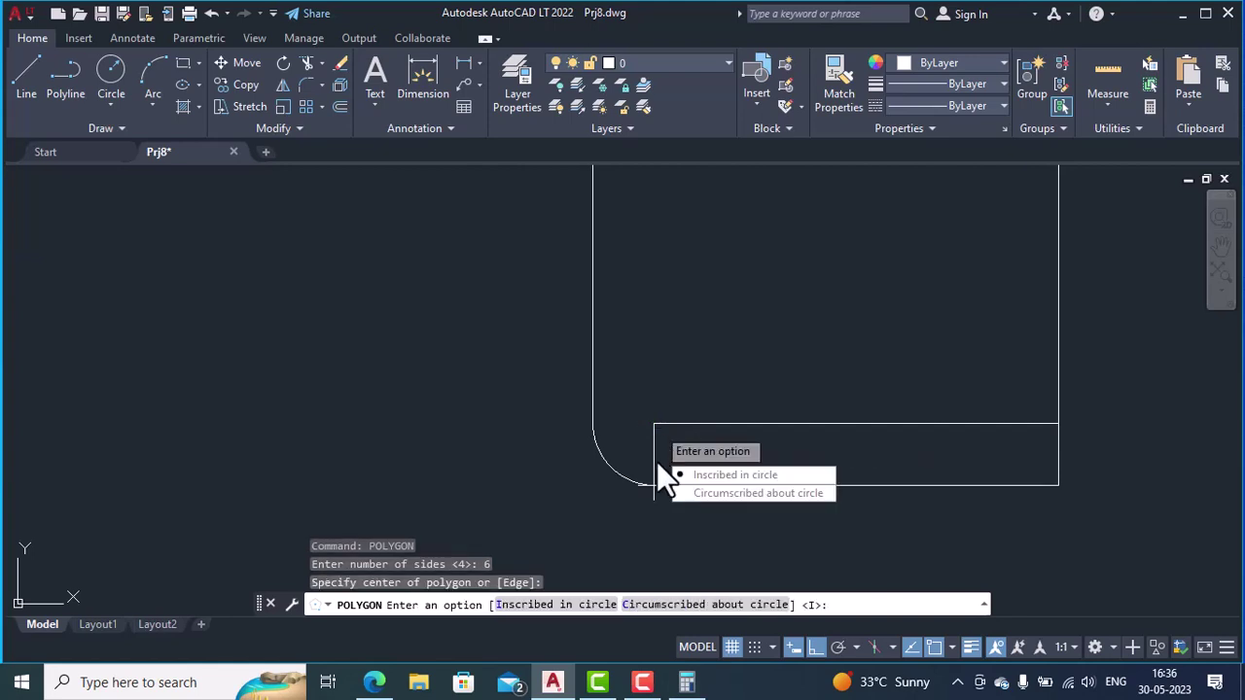
left_click(655, 605)
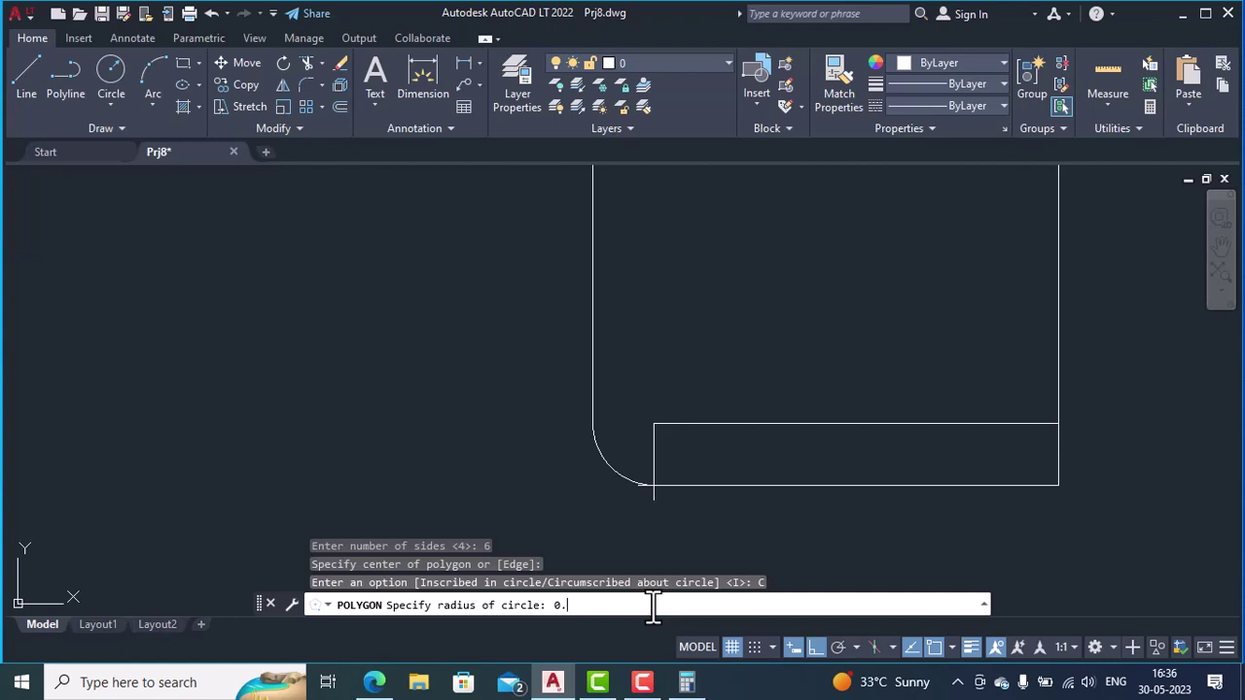
key("Return")
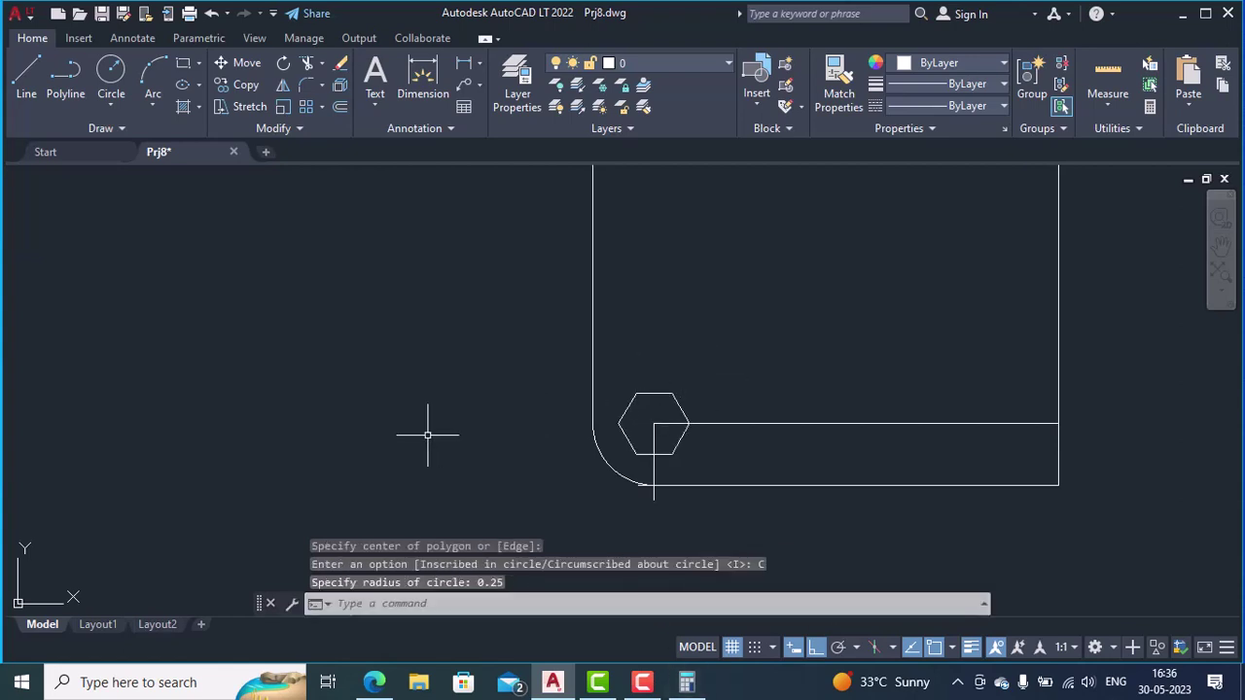
- Add a vertical linear dimension for the hexagon's height, placed outside the new plate's left side
middle_click_drag(428, 436, 542, 431)
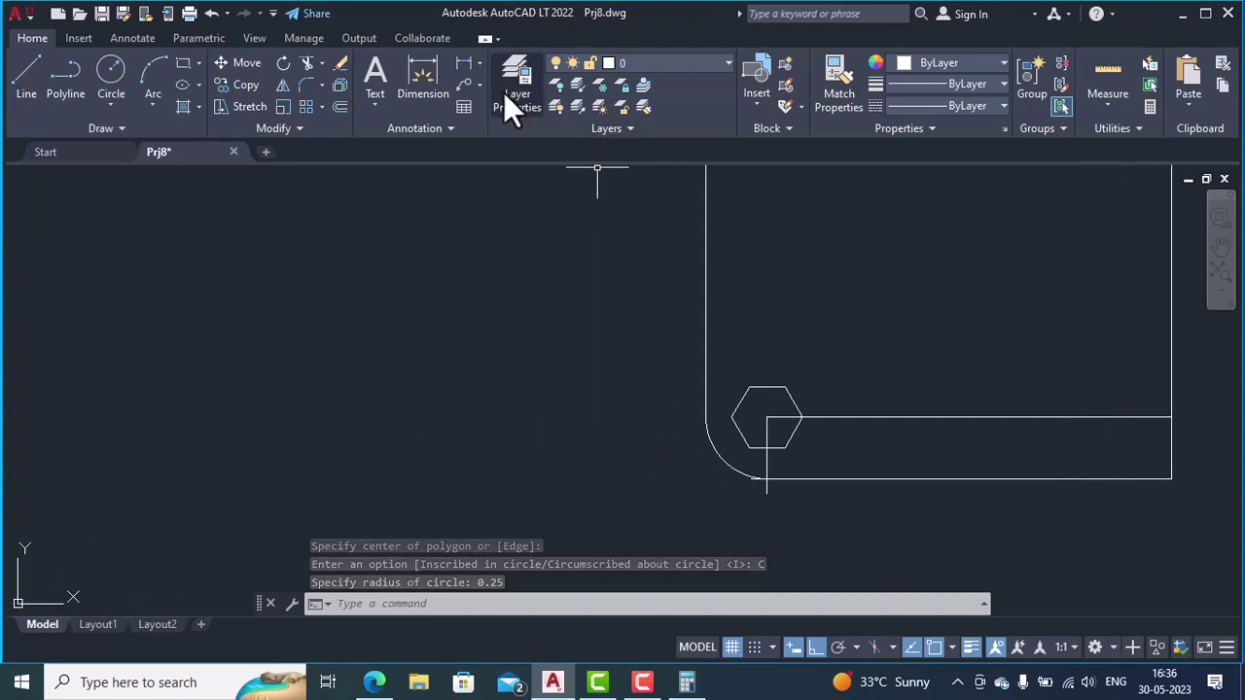
left_click(440, 72)
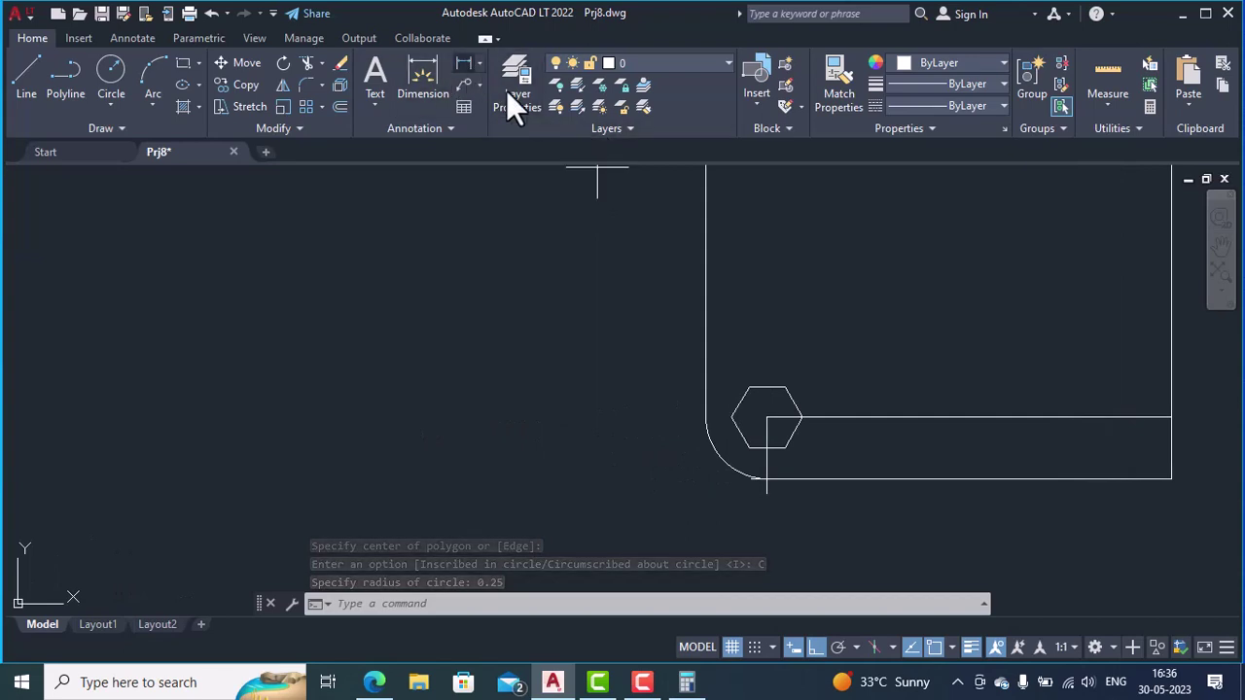
left_click(749, 388)
left_click(749, 448)
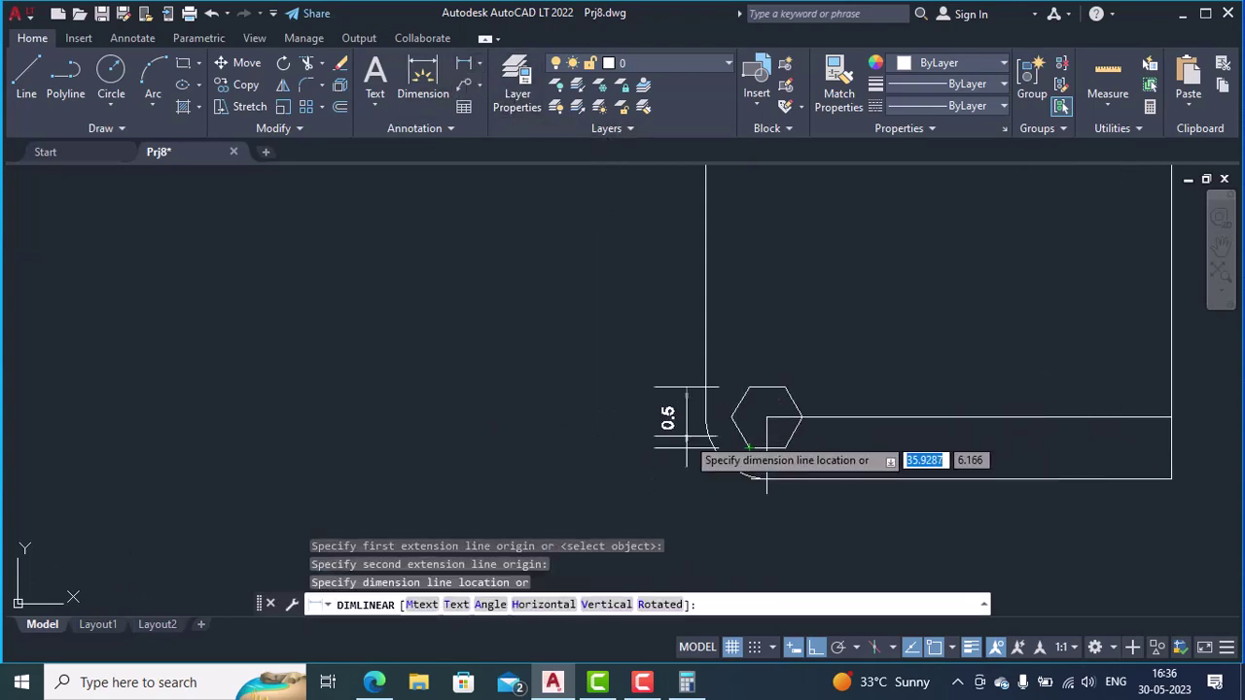
left_click(668, 427)
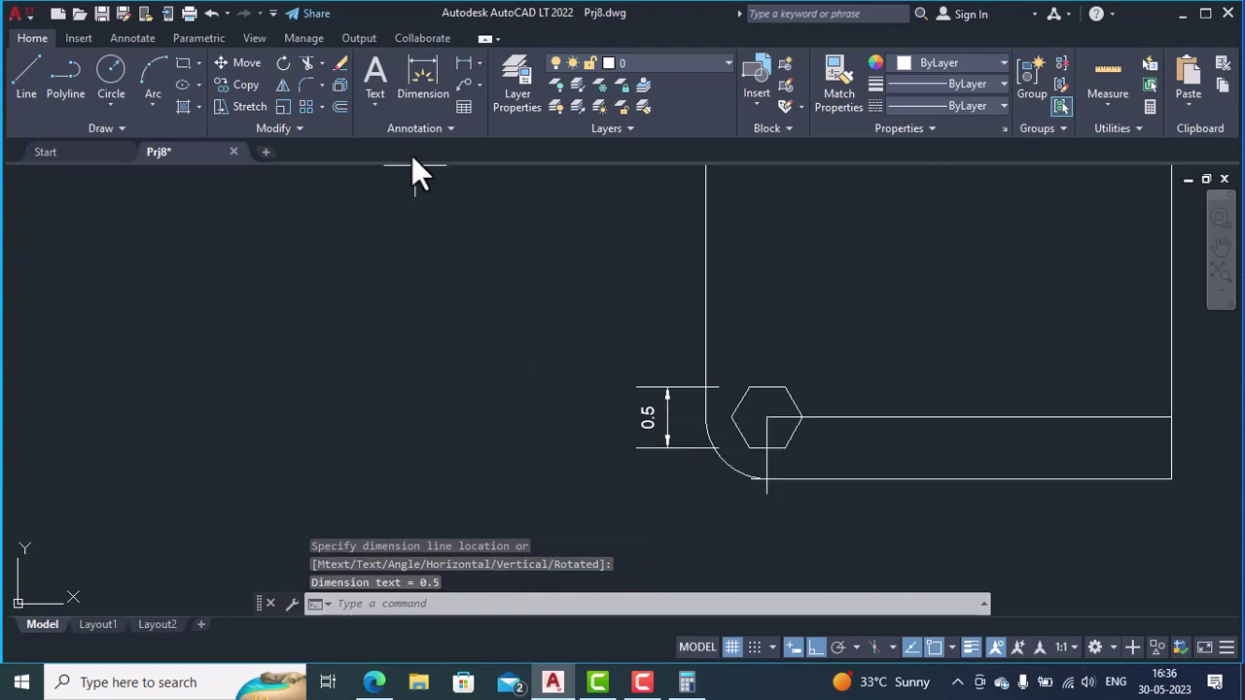
left_click(463, 65)
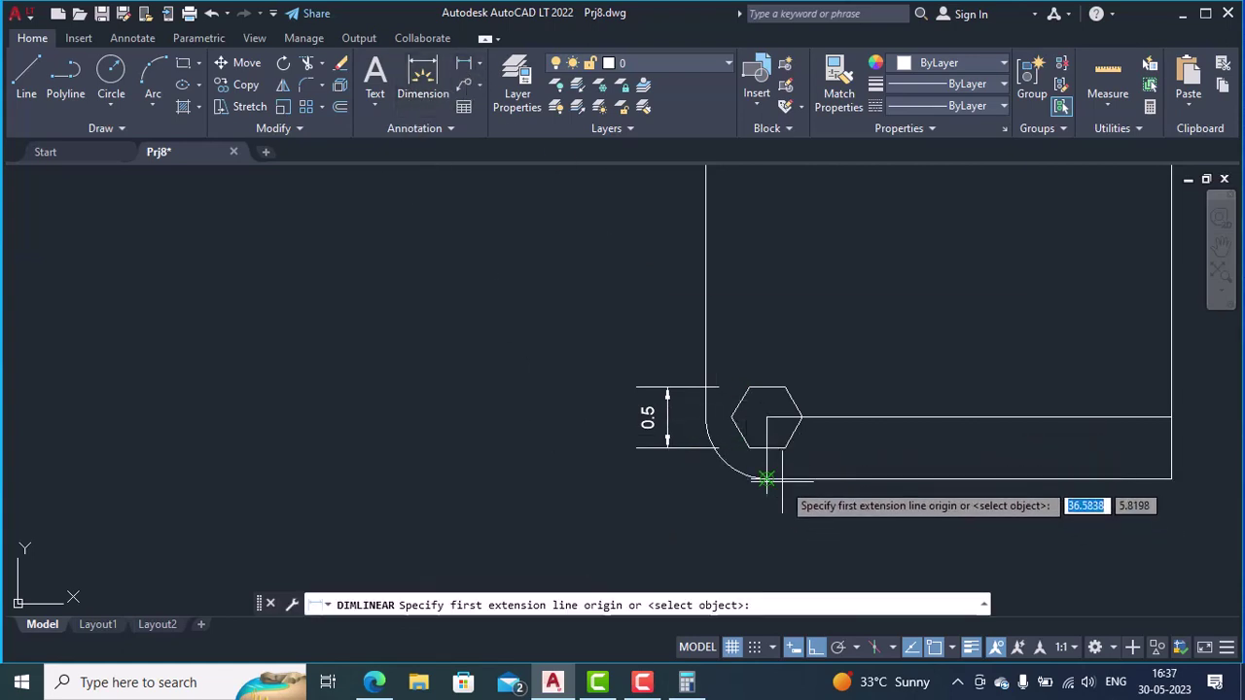
left_click(767, 479)
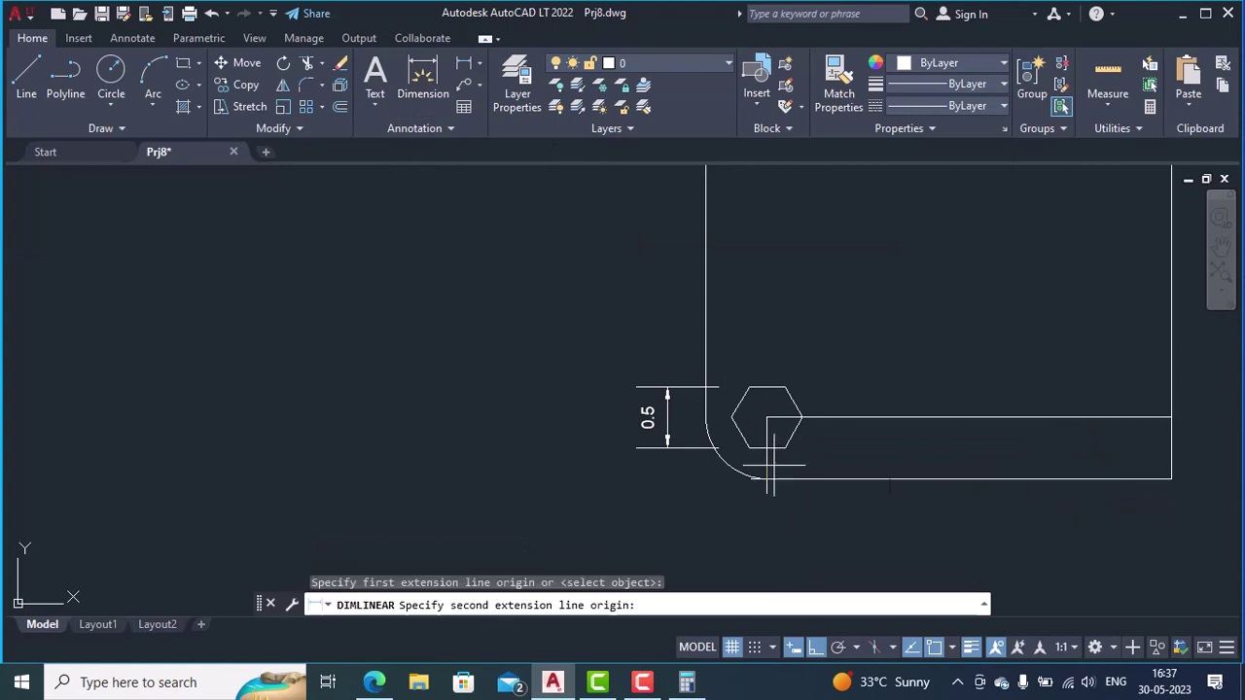
left_click(766, 475)
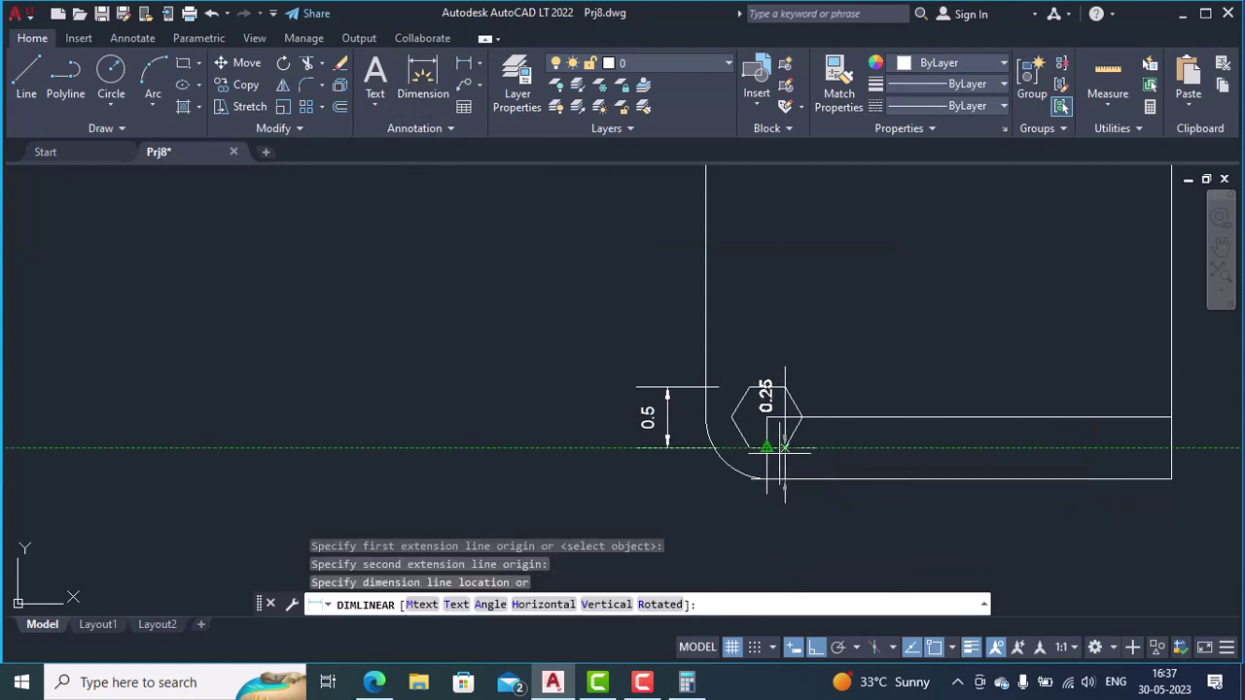
key("Escape")
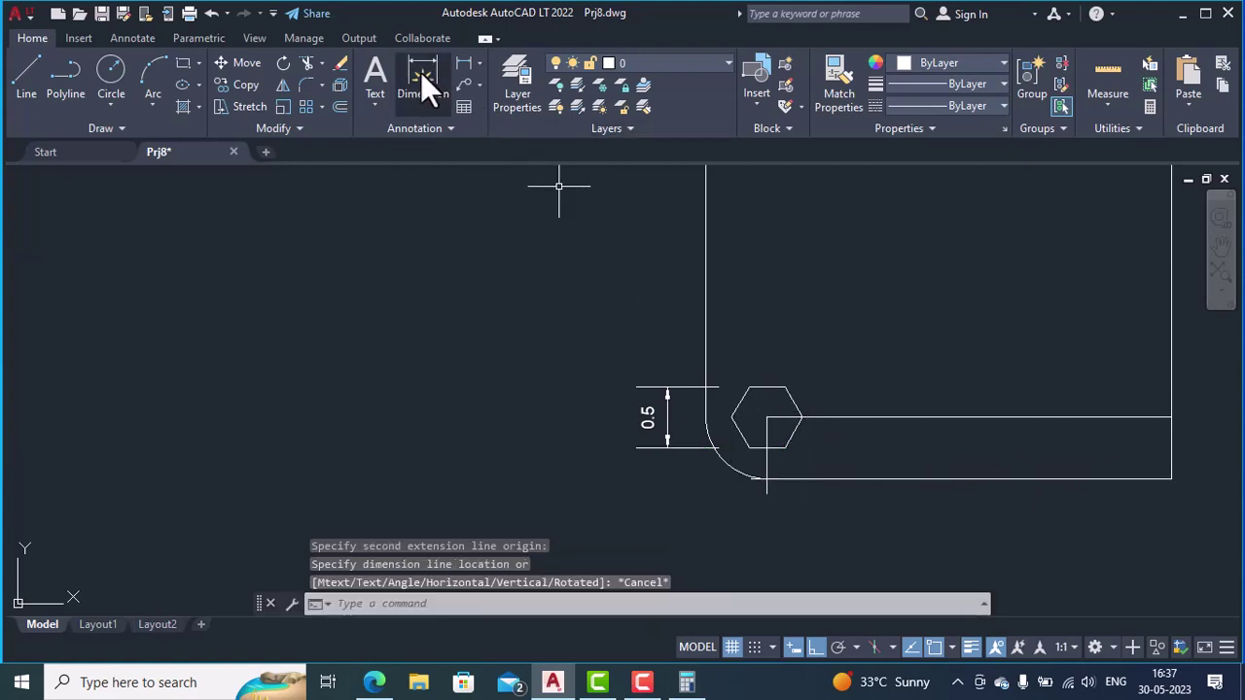
- Check the vertical distance from the base line to the hexagon's centre with a temporary linear dimension
left_click(462, 63)
left_click(766, 477)
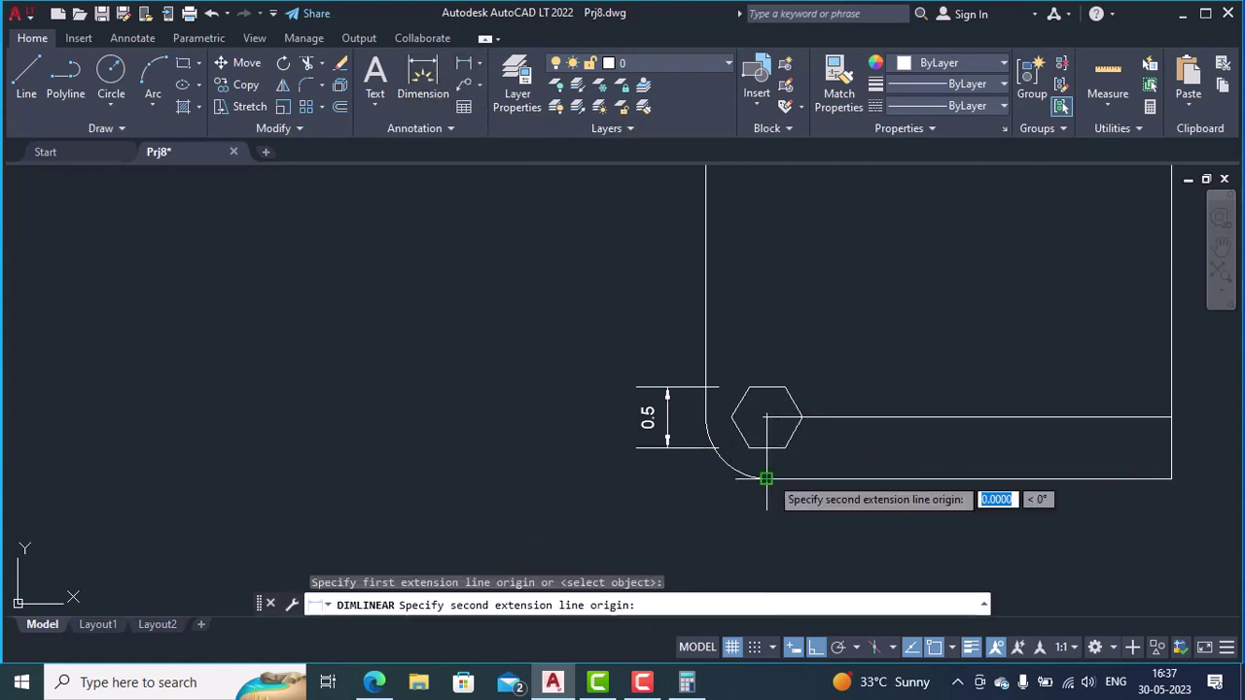
left_click(766, 418)
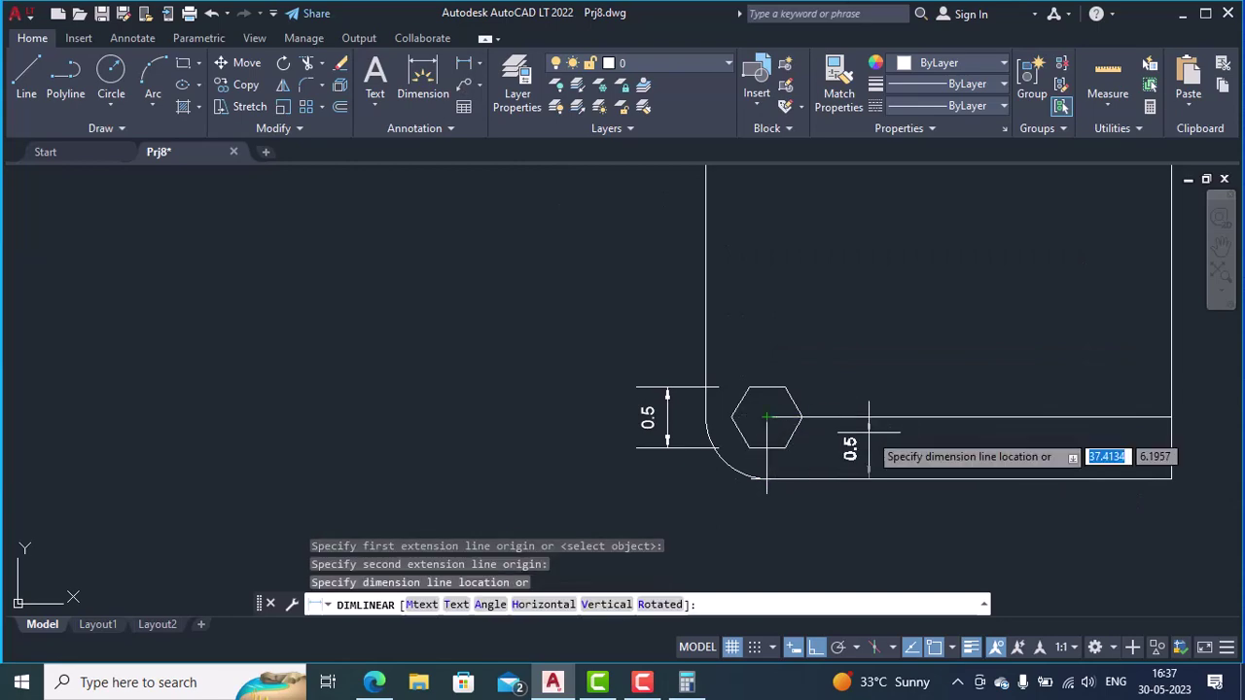
key("Escape")
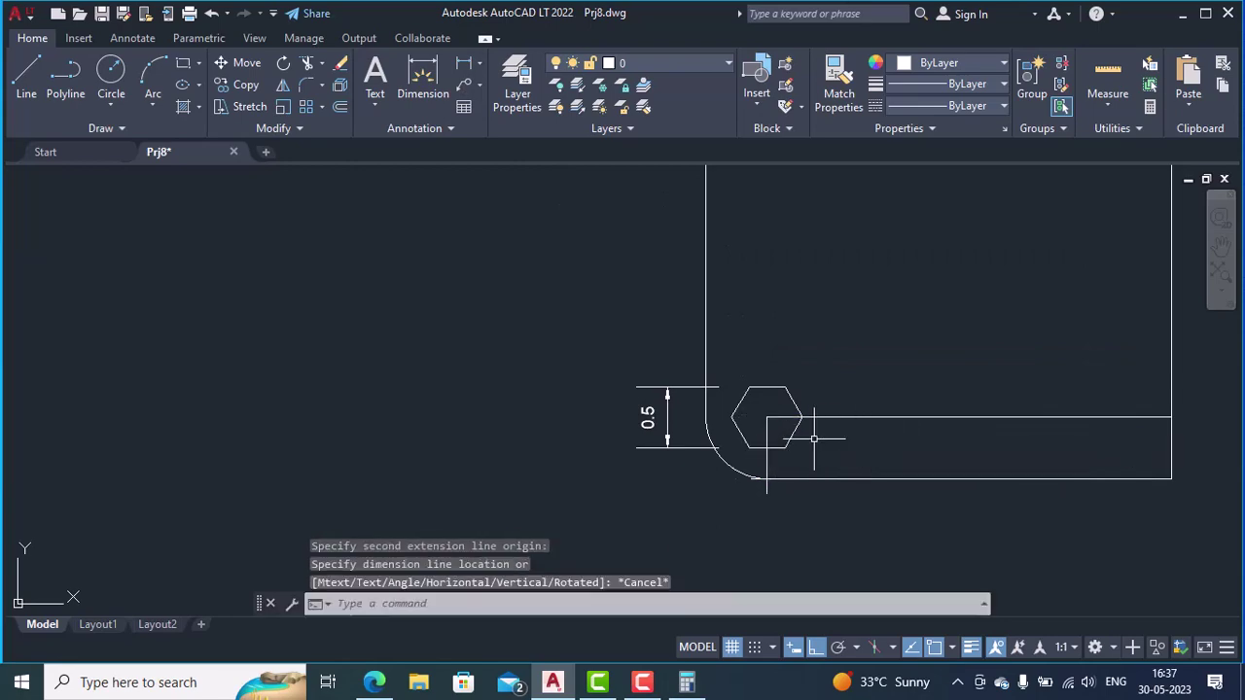
- Mirror the left half outline with its hexagon, construction lines and hexagon dimension about the vertical centre line, keeping the originals
scroll(736, 433, "down", 5)
scroll(778, 479, "up", 5)
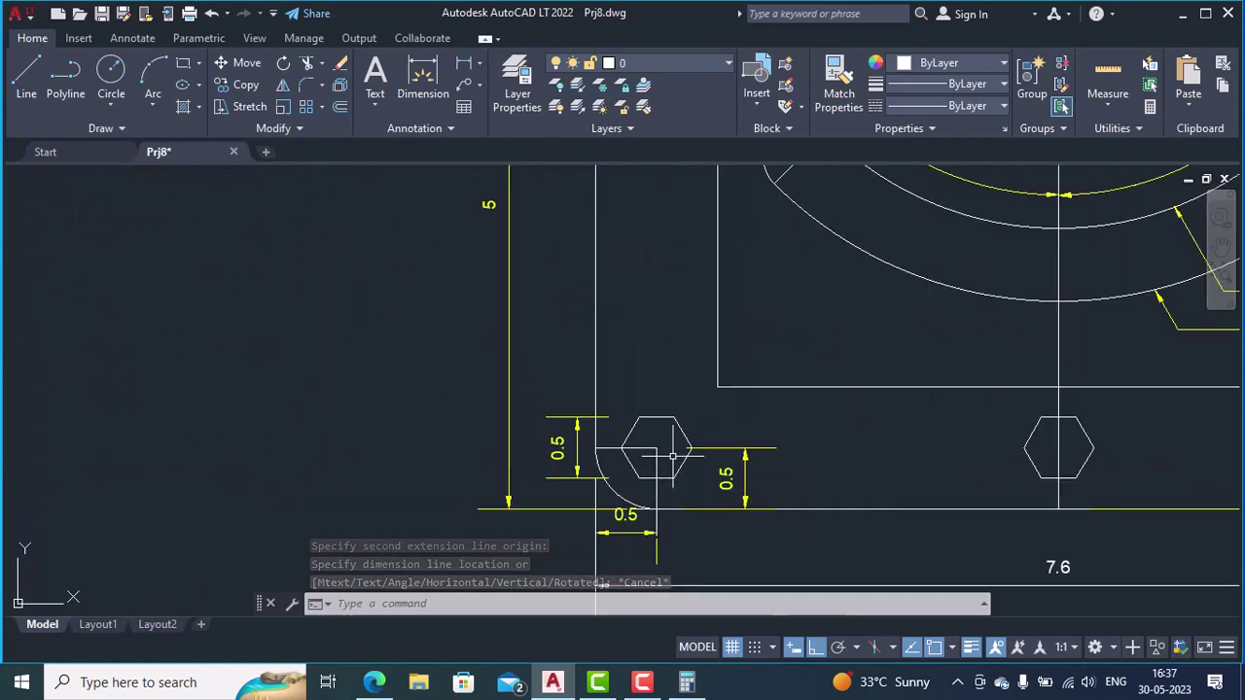
middle_click_drag(1077, 480, 676, 470)
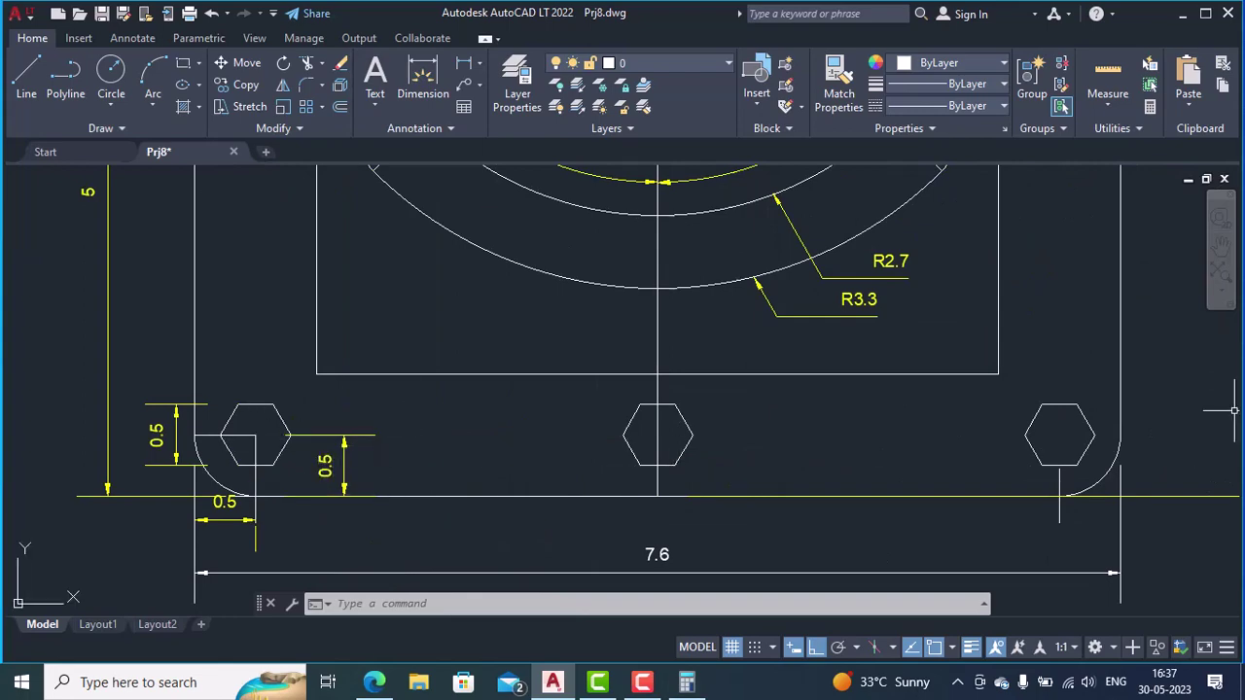
scroll(1059, 428, "down", 4)
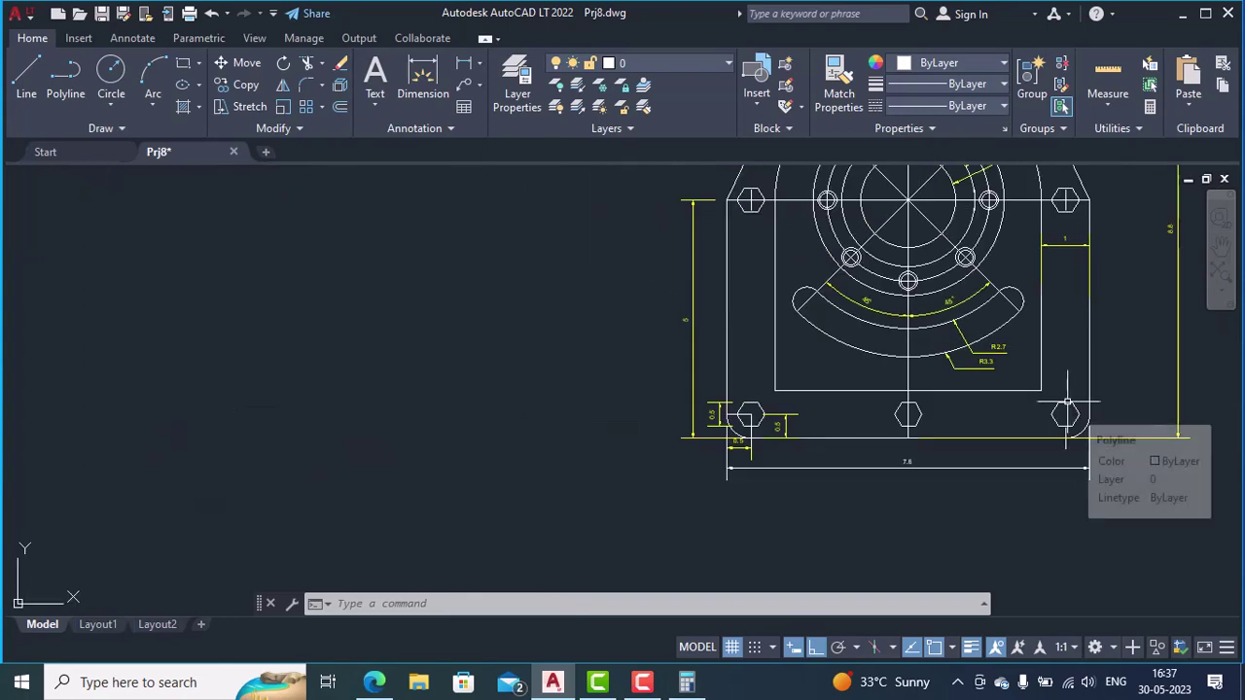
mouse_move(1005, 397)
middle_mouse_down()
mouse_move(375, 398)
mouse_move(356, 380)
middle_mouse_up()
middle_click_drag(799, 373, 629, 442)
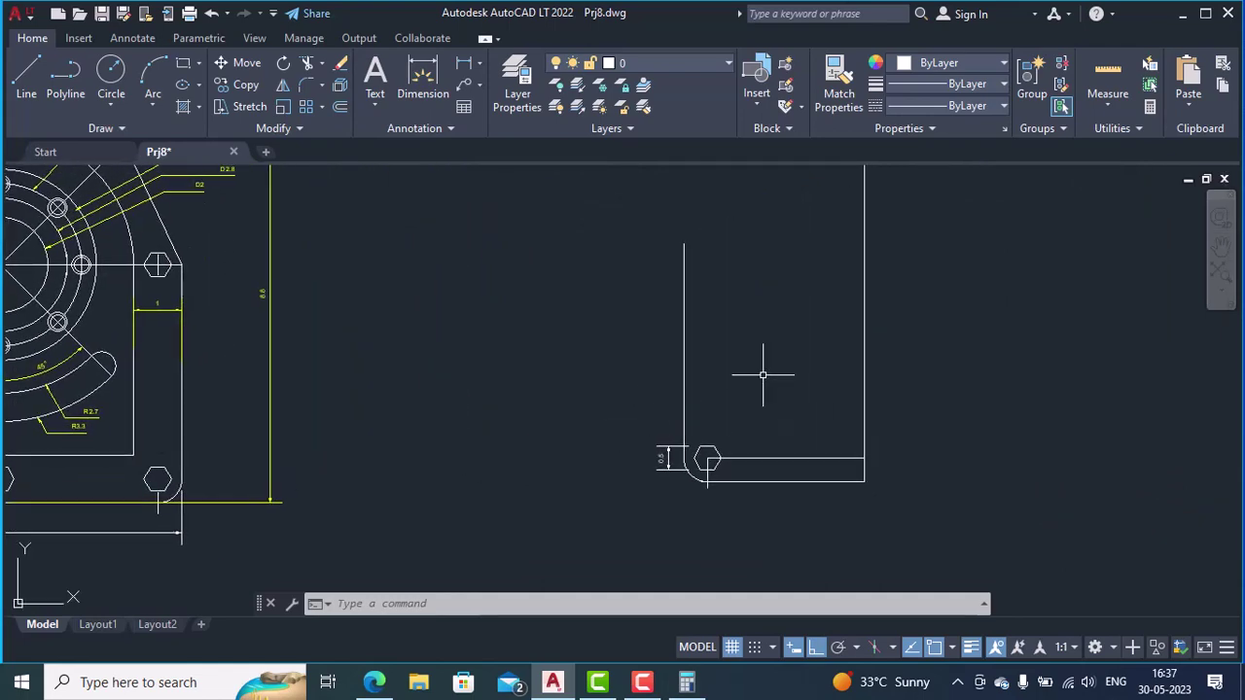
type("or")
key("Return")
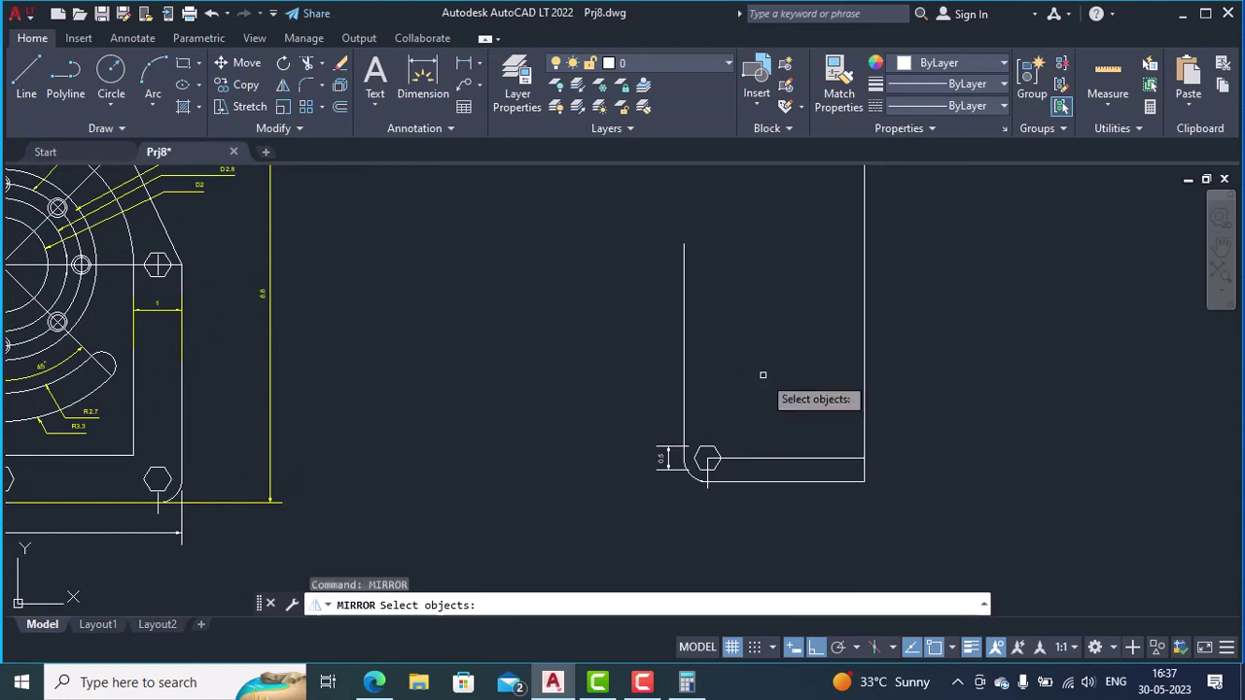
left_click(845, 516)
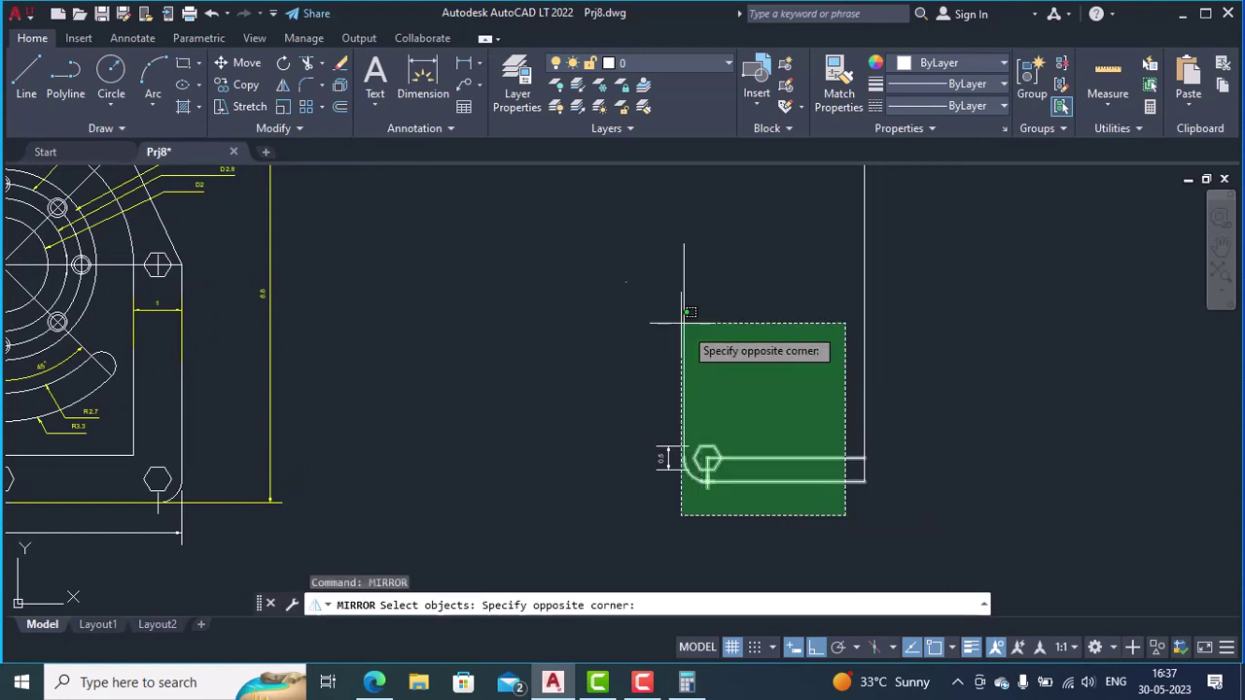
left_click(597, 210)
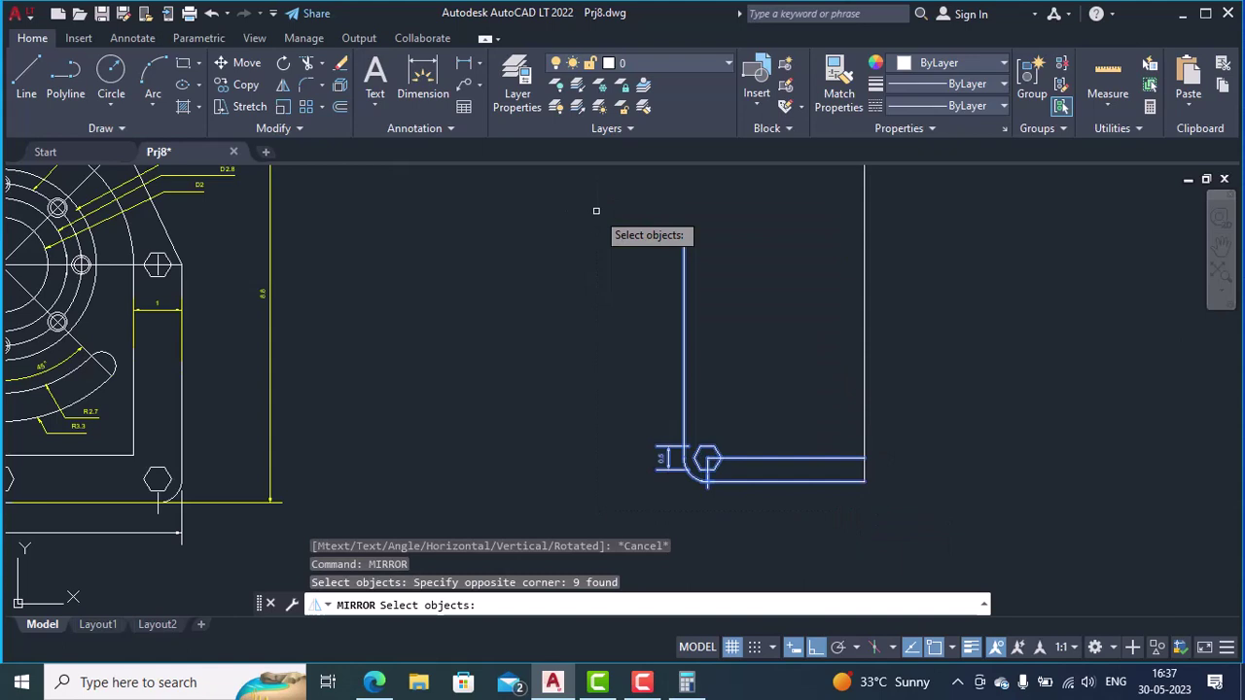
key("Return")
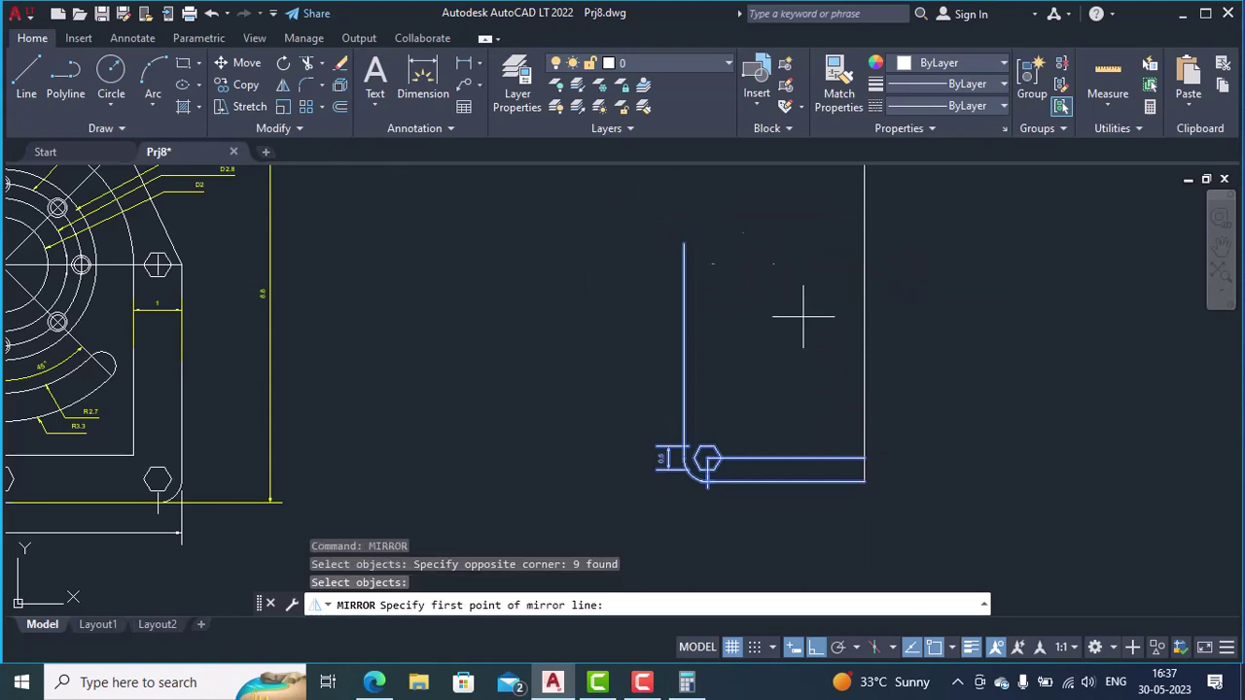
left_click(864, 480)
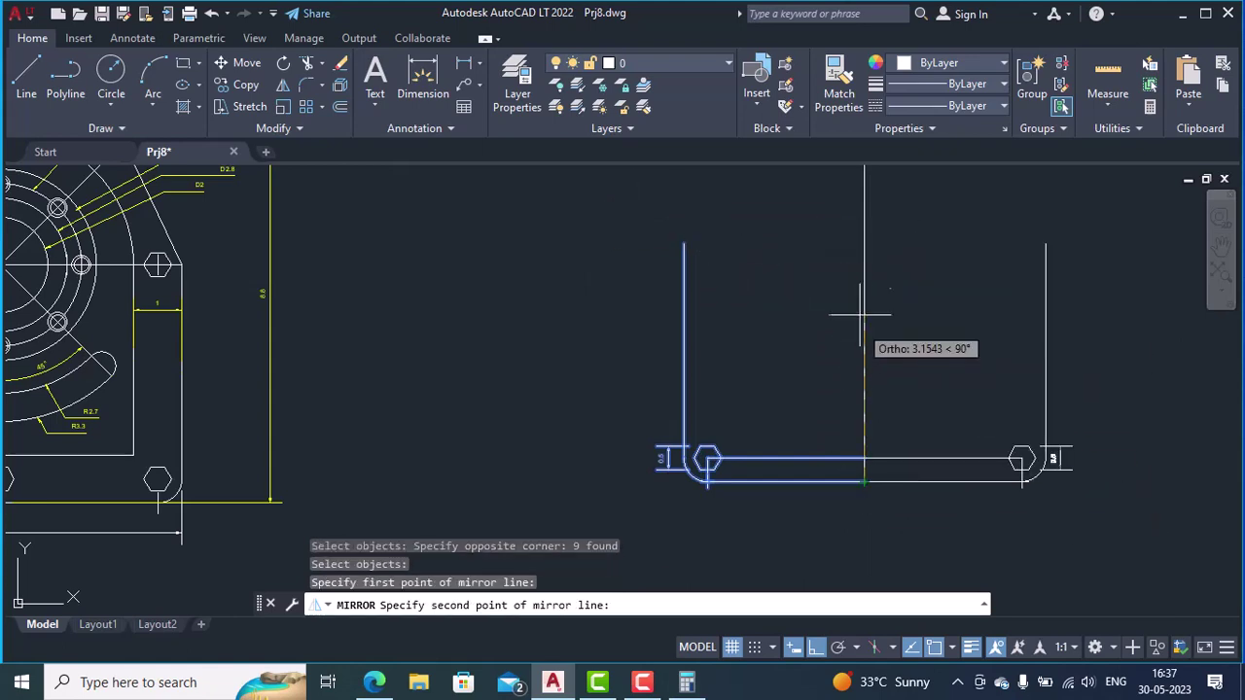
mouse_move(879, 175)
middle_mouse_down()
mouse_move(890, 186)
mouse_move(885, 328)
middle_mouse_up()
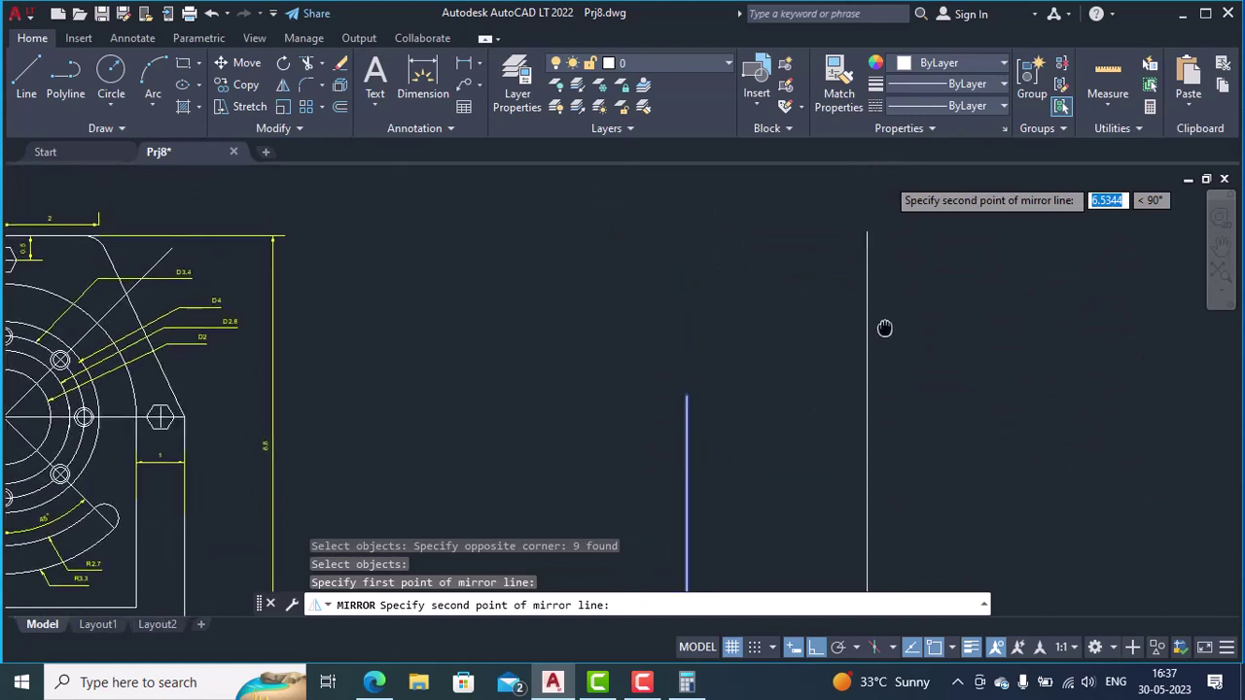
left_click(869, 239)
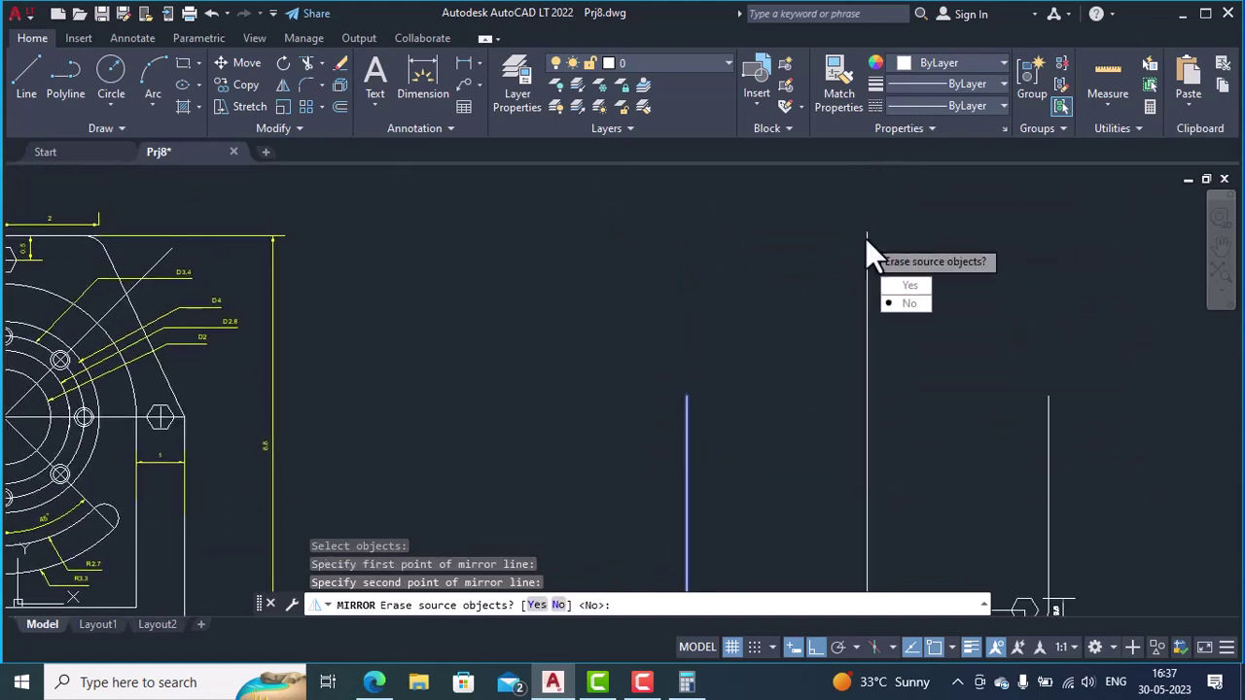
key("Return")
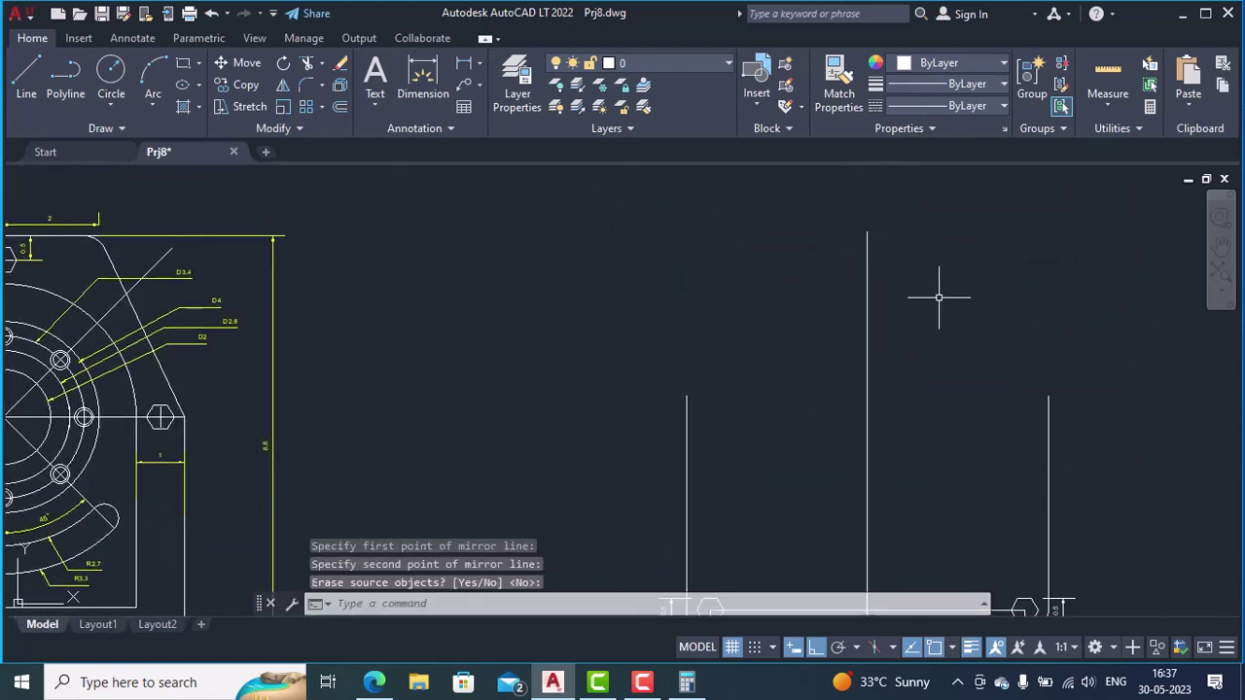
- Erase the new plate's horizontal construction lines, the short vertical lines at both corner hexagons, and the mirrored hexagon dimension on the right
scroll(1047, 454, "down", 4)
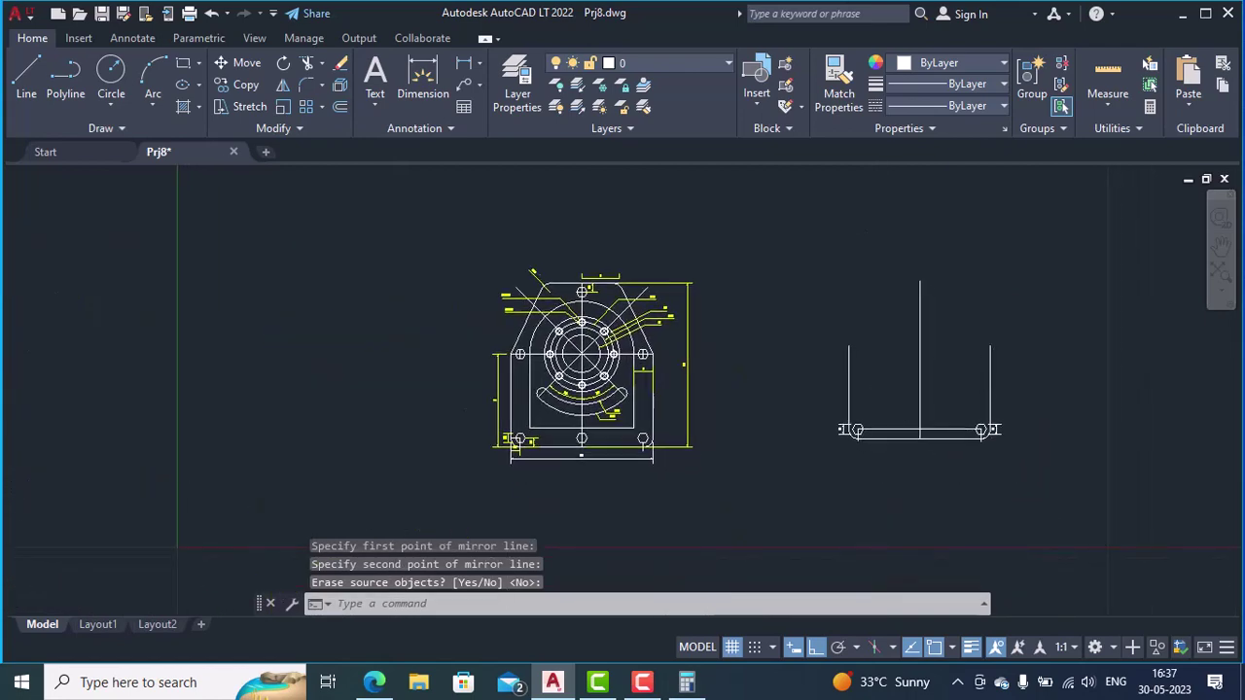
scroll(904, 389, "up", 3)
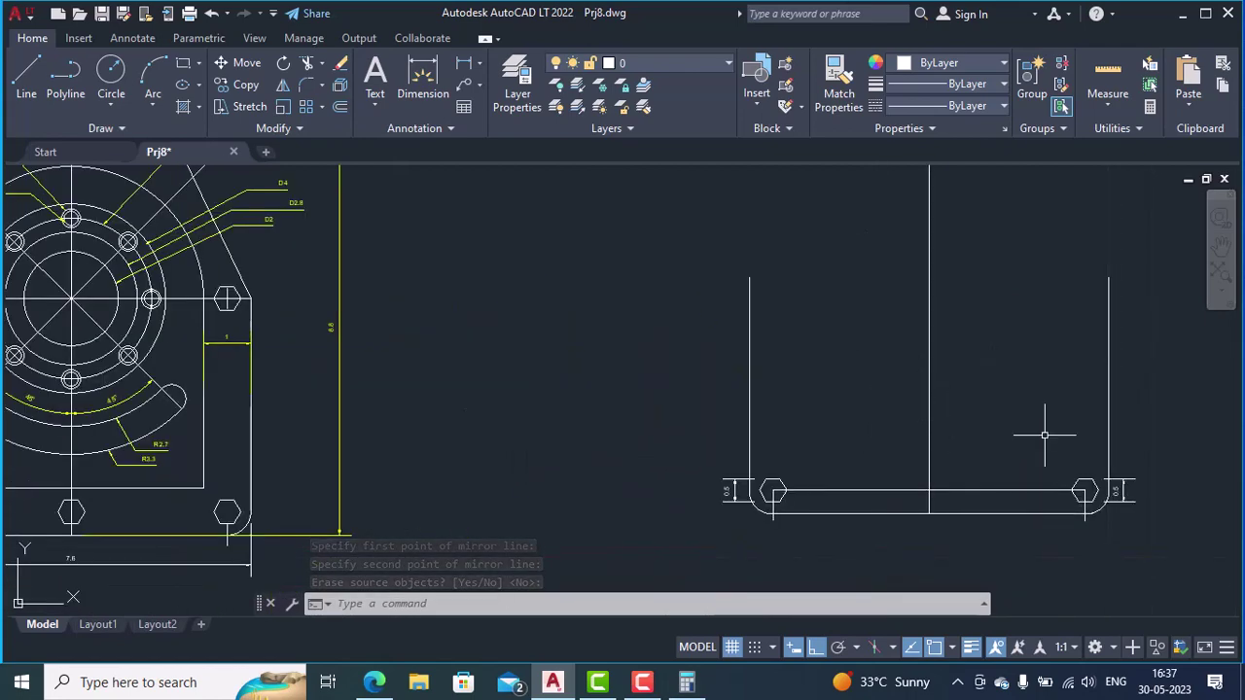
type("e")
key("Return")
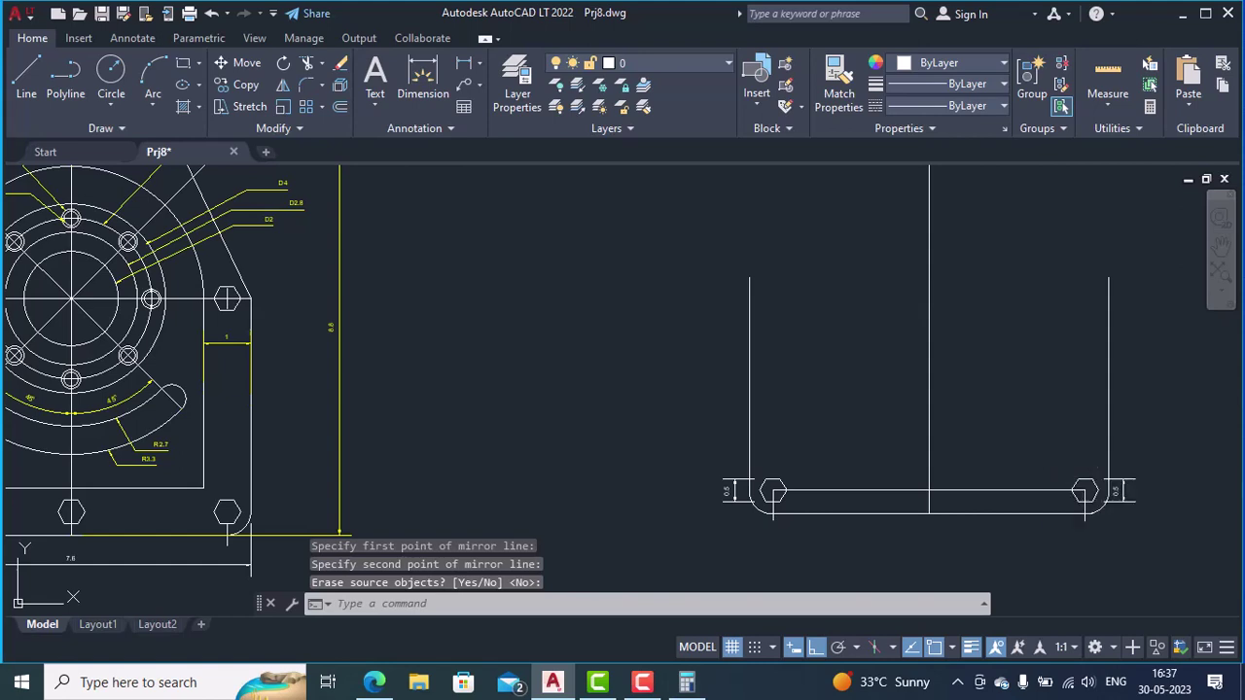
left_click(1004, 484)
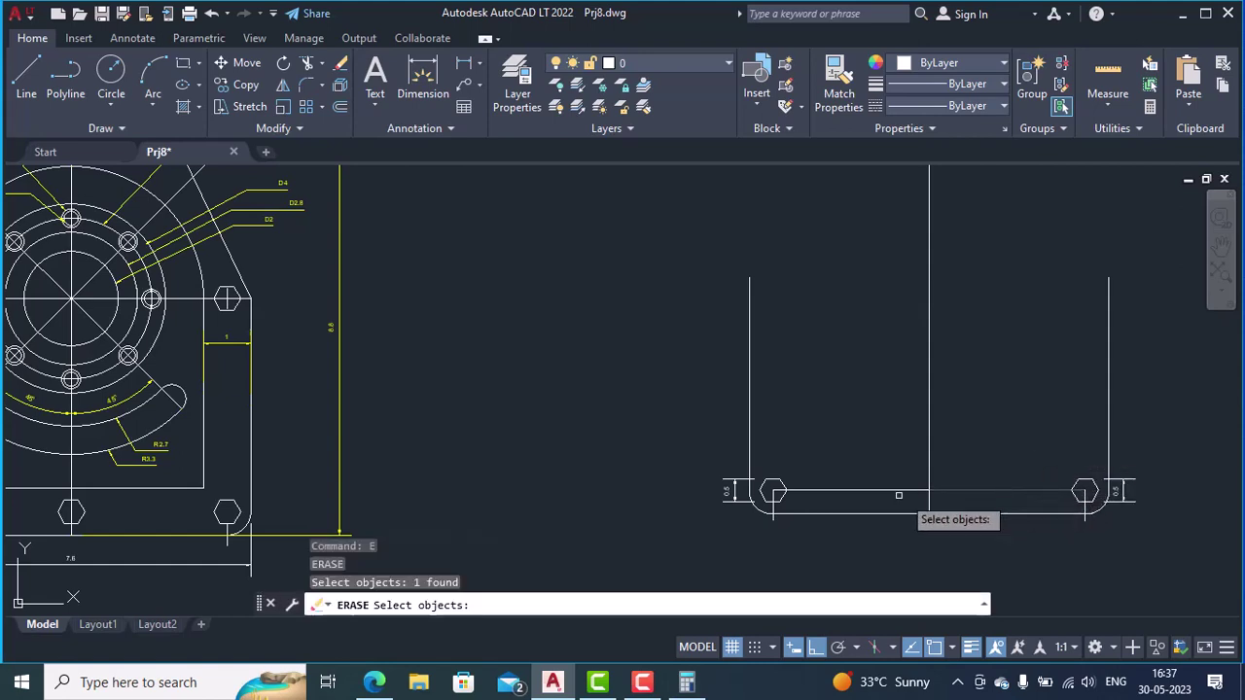
left_click(869, 493)
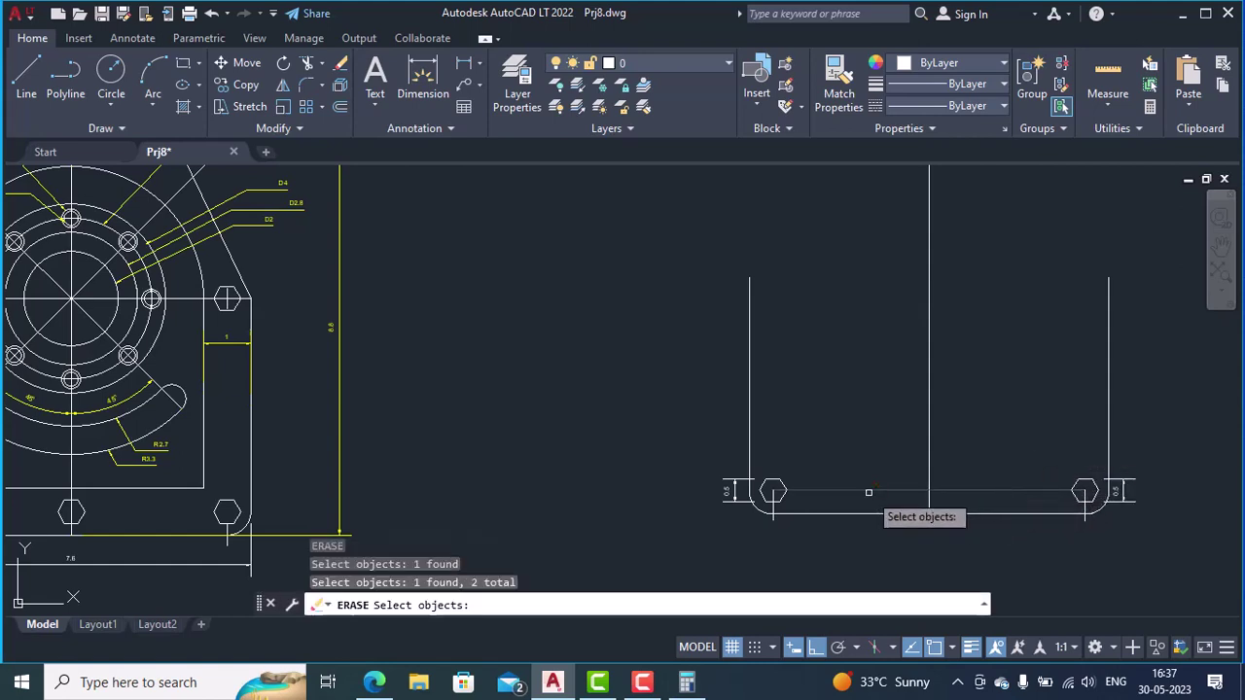
left_click(1119, 491)
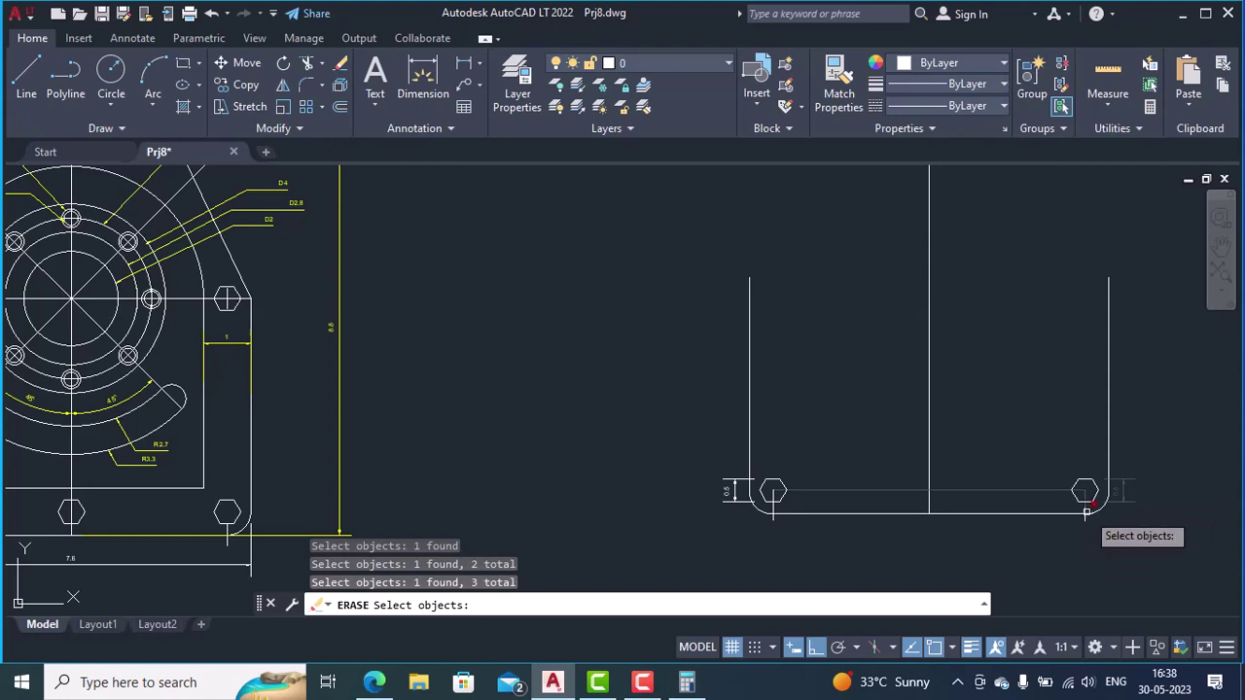
left_click(1086, 512)
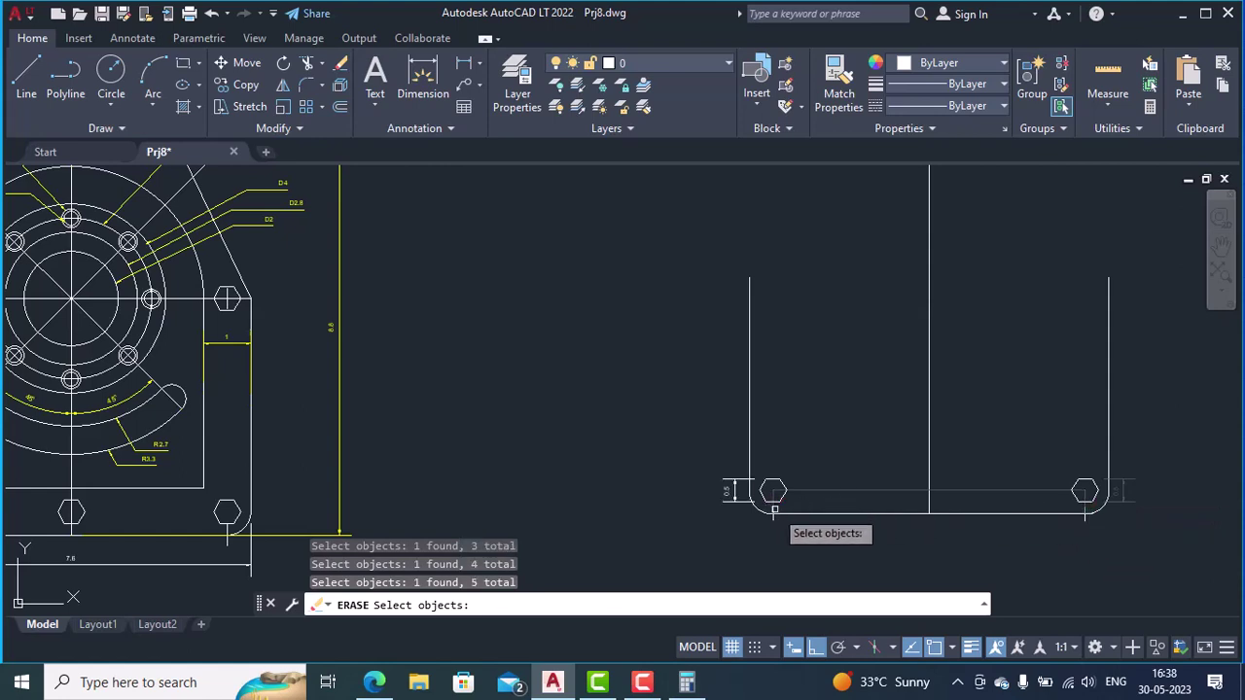
key("Return")
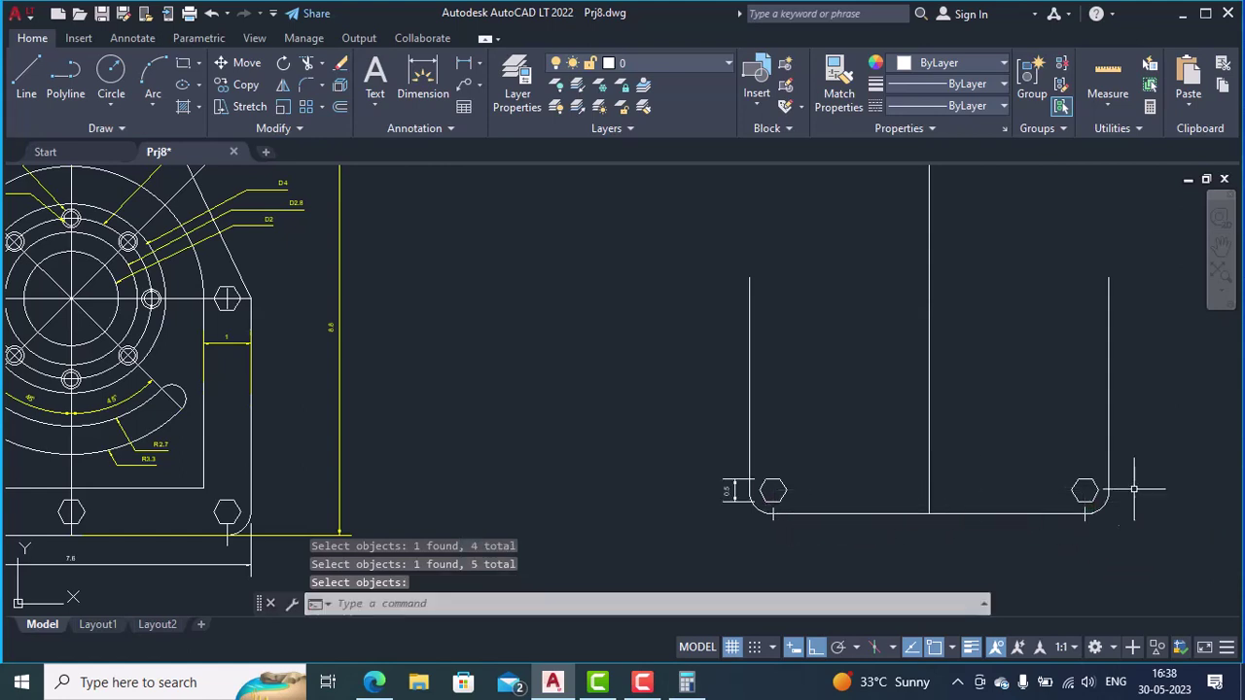
- Examine the lower row of hexagons in the reference drawing for the middle hexagon's position, and compare it with the new plate
middle_click_drag(770, 492, 1009, 440)
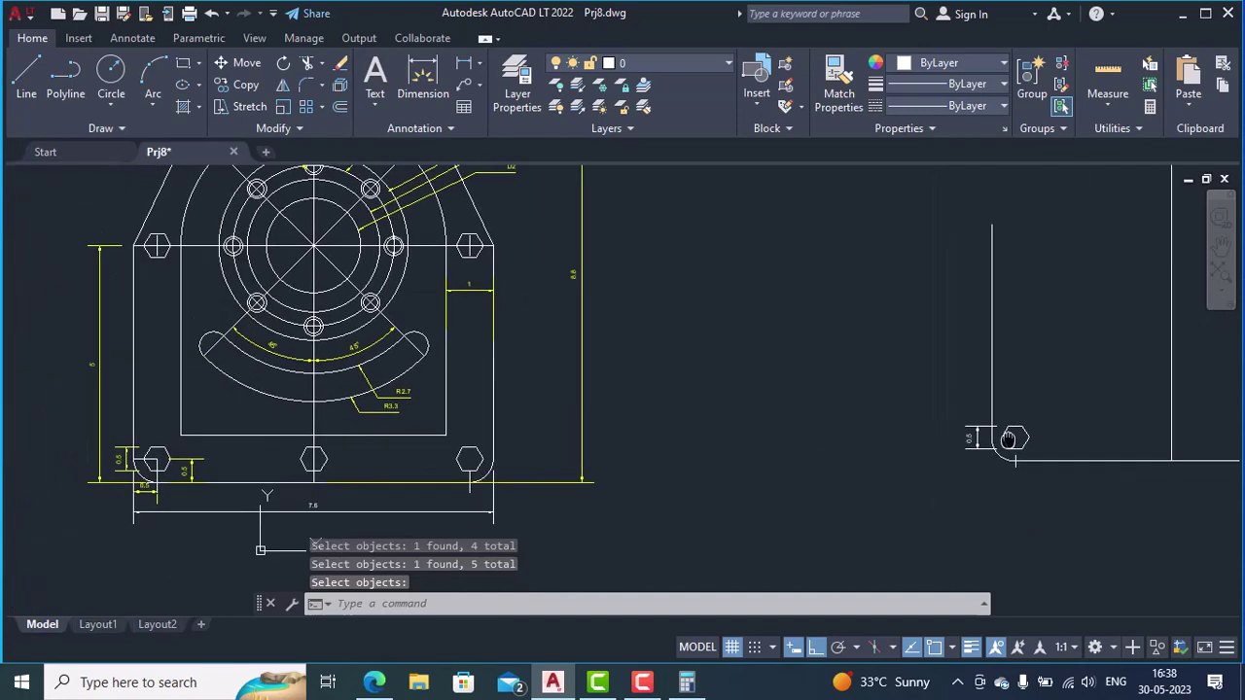
scroll(303, 467, "up", 3)
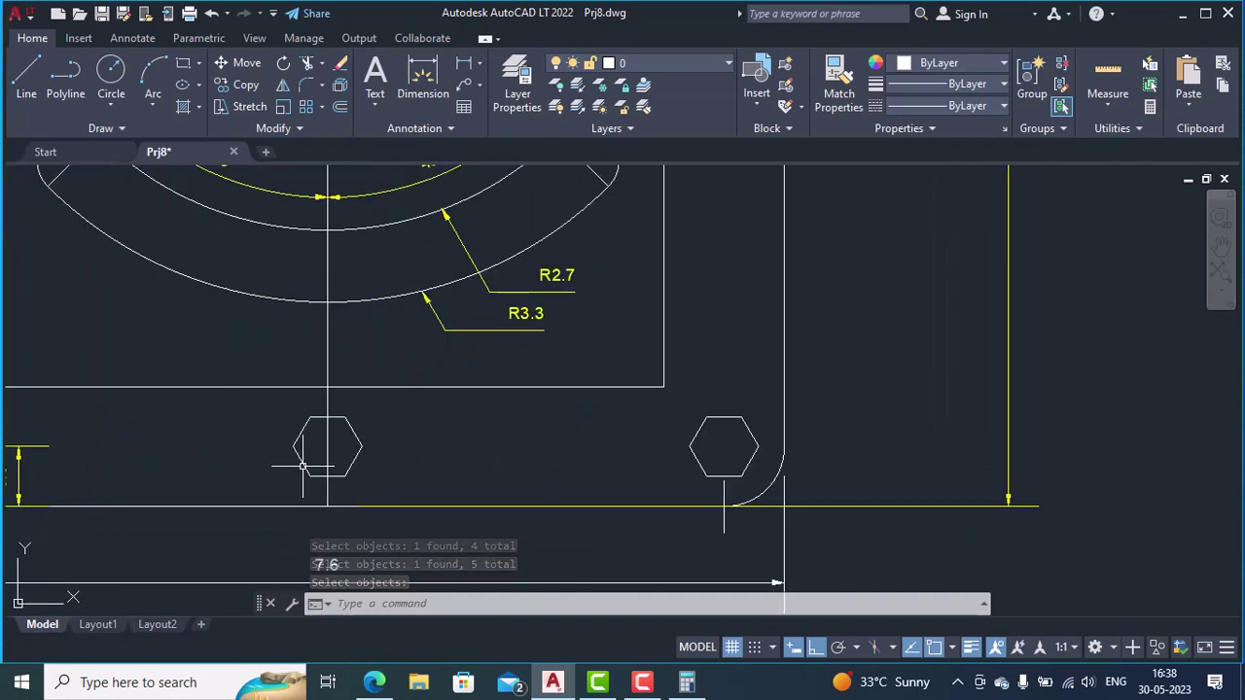
scroll(303, 467, "down", 3)
scroll(890, 458, "down", 2)
scroll(967, 431, "up", 1)
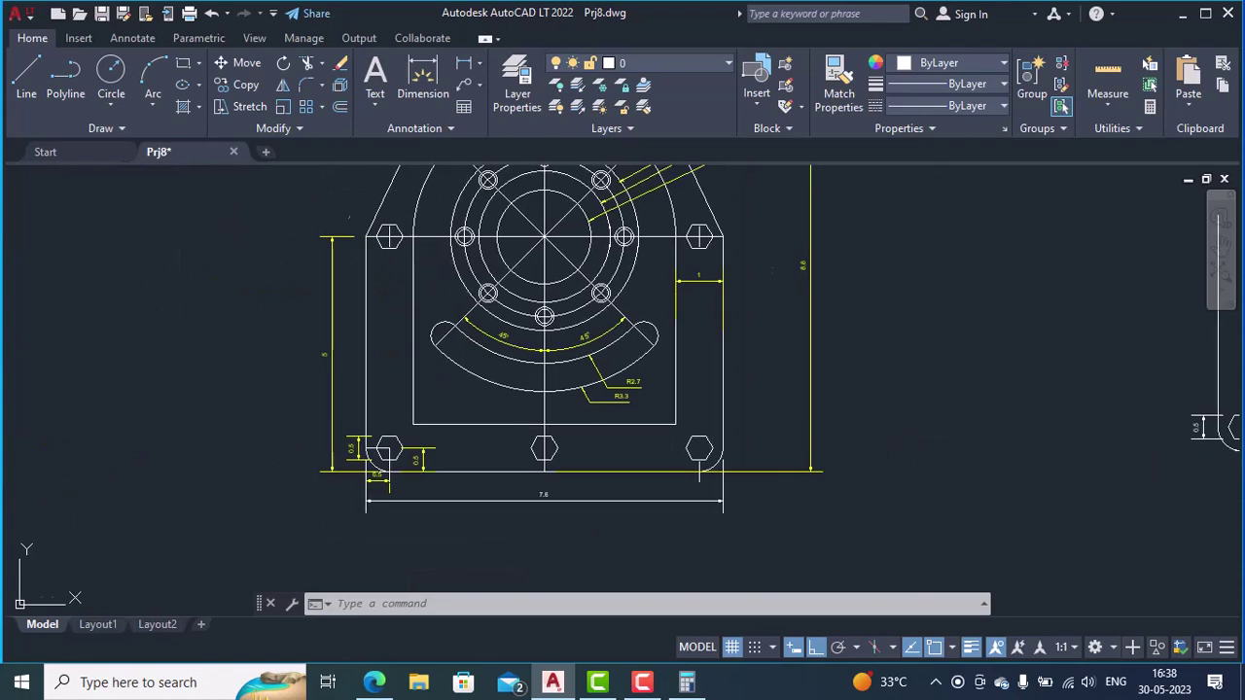
middle_click_drag(1151, 461, 575, 480)
scroll(768, 444, "up", 1)
scroll(768, 447, "down", 1)
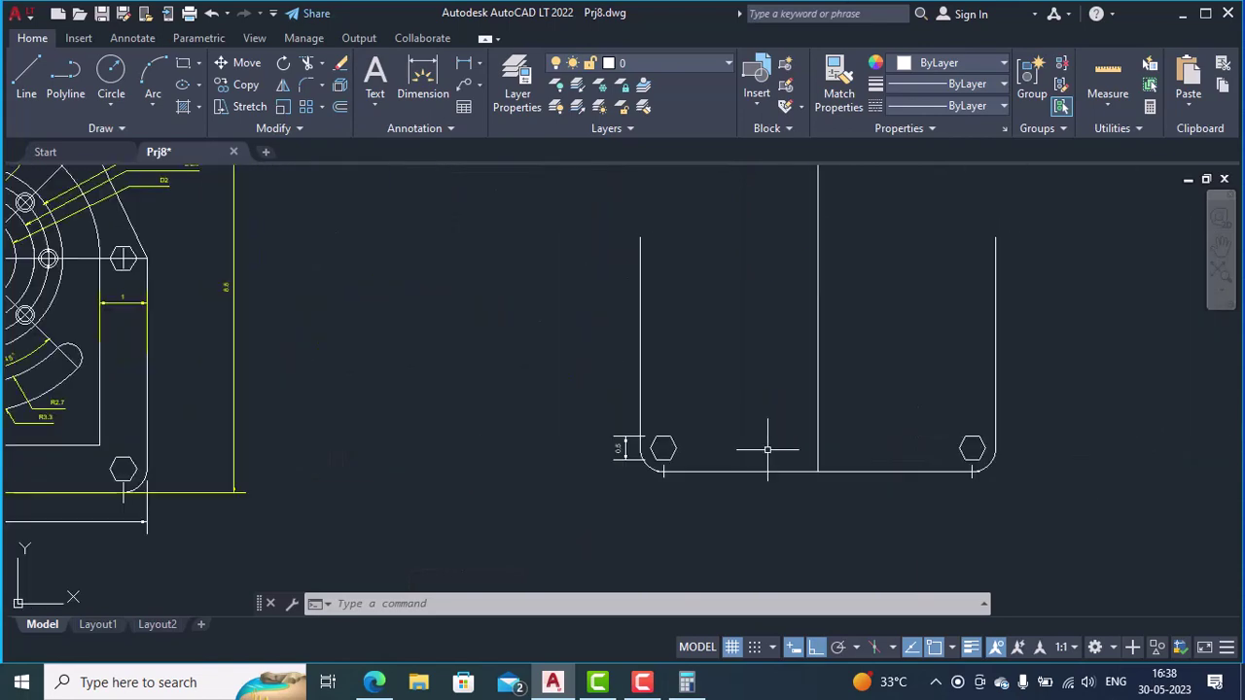
middle_click_drag(506, 458, 853, 464)
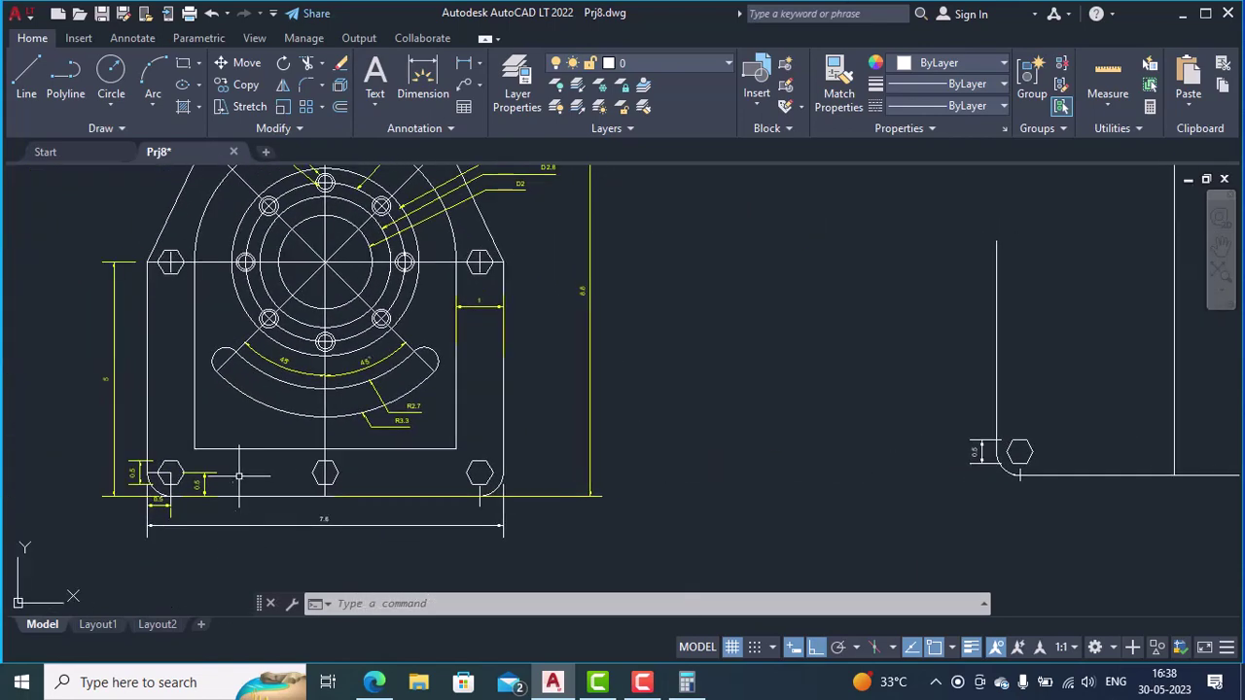
scroll(209, 497, "up", 1)
scroll(208, 496, "up", 1)
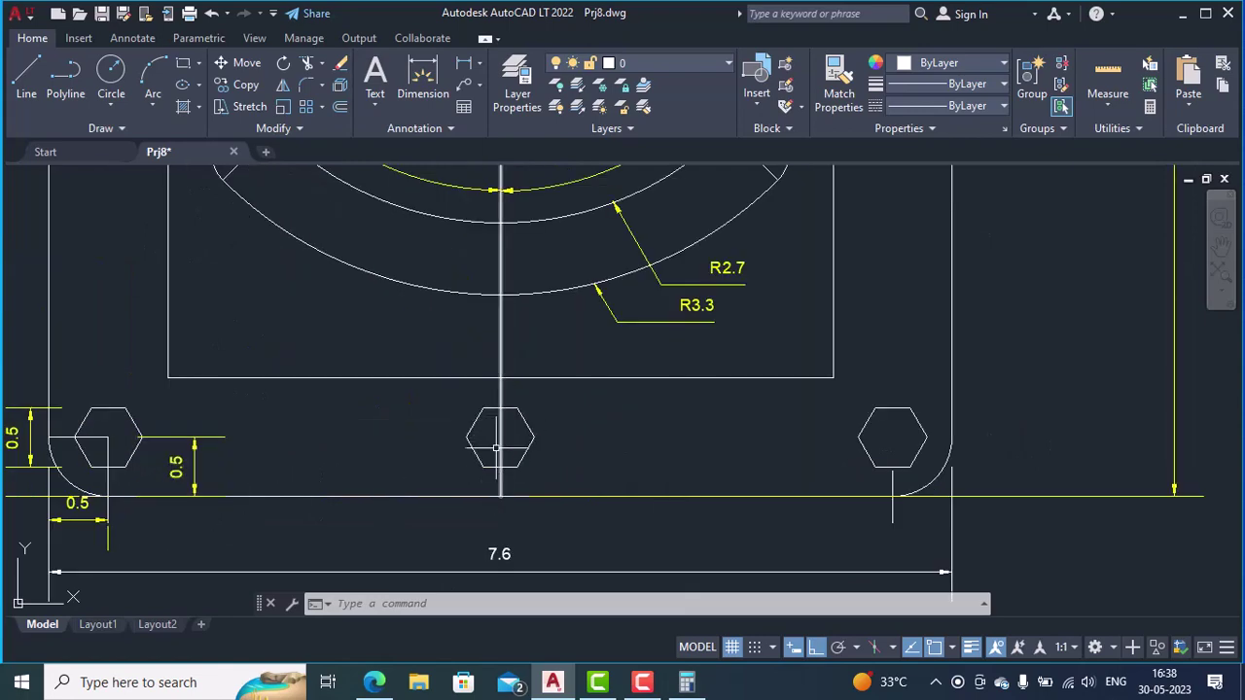
scroll(606, 447, "down", 1)
scroll(779, 457, "down", 1)
scroll(967, 494, "up", 4)
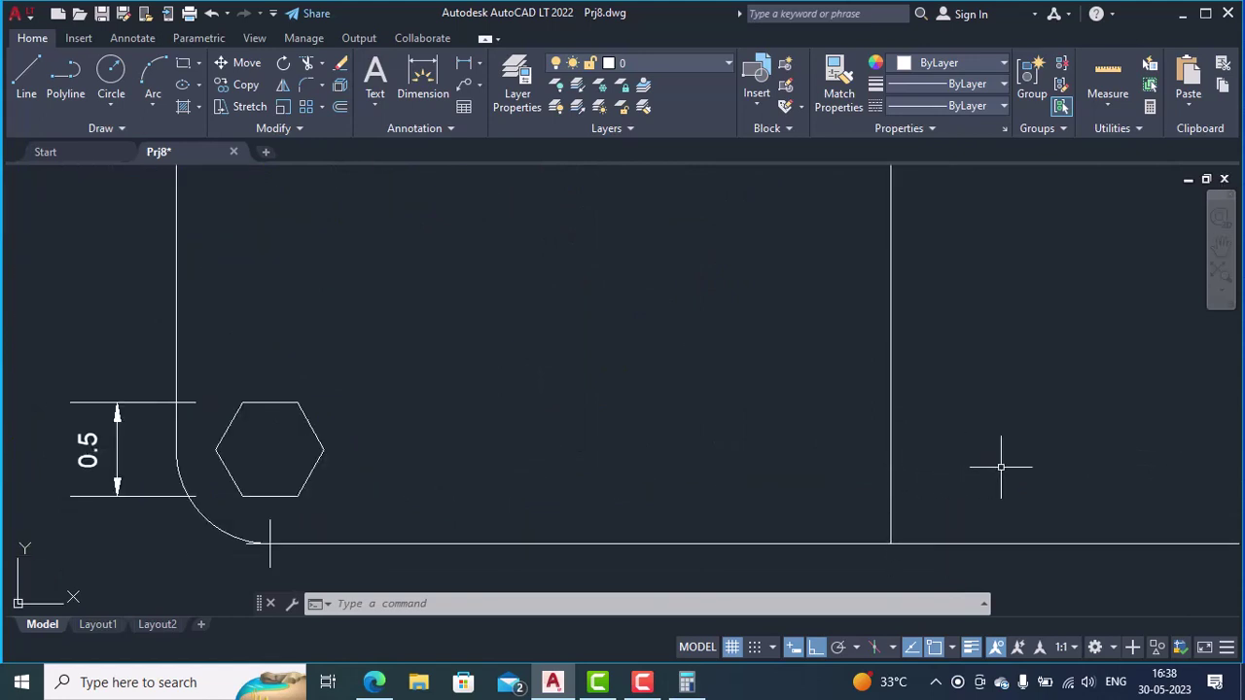
type("pol")
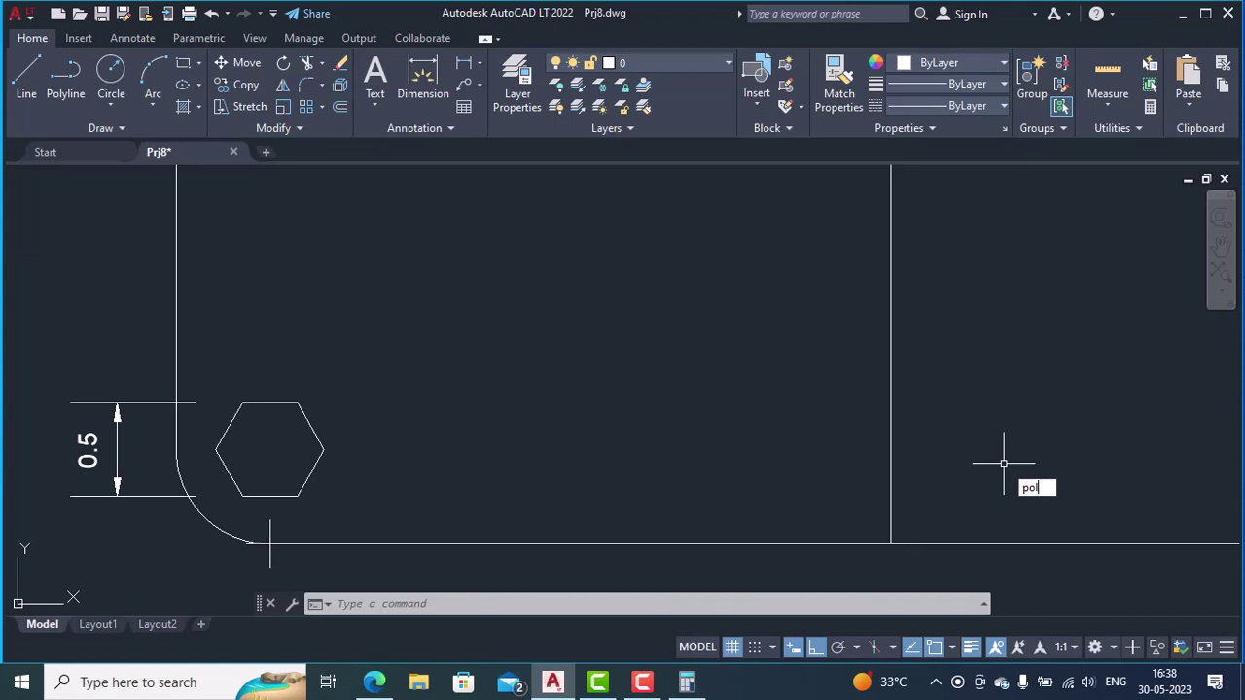
type("ygon")
key("Return")
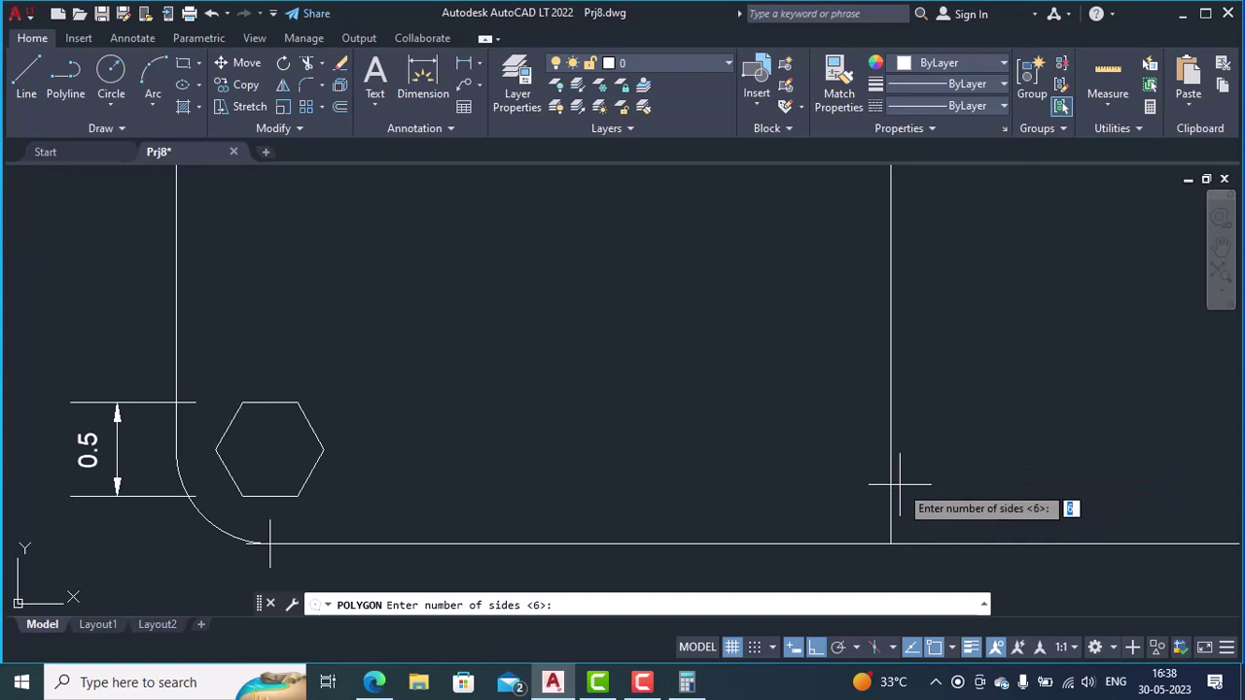
key("Return")
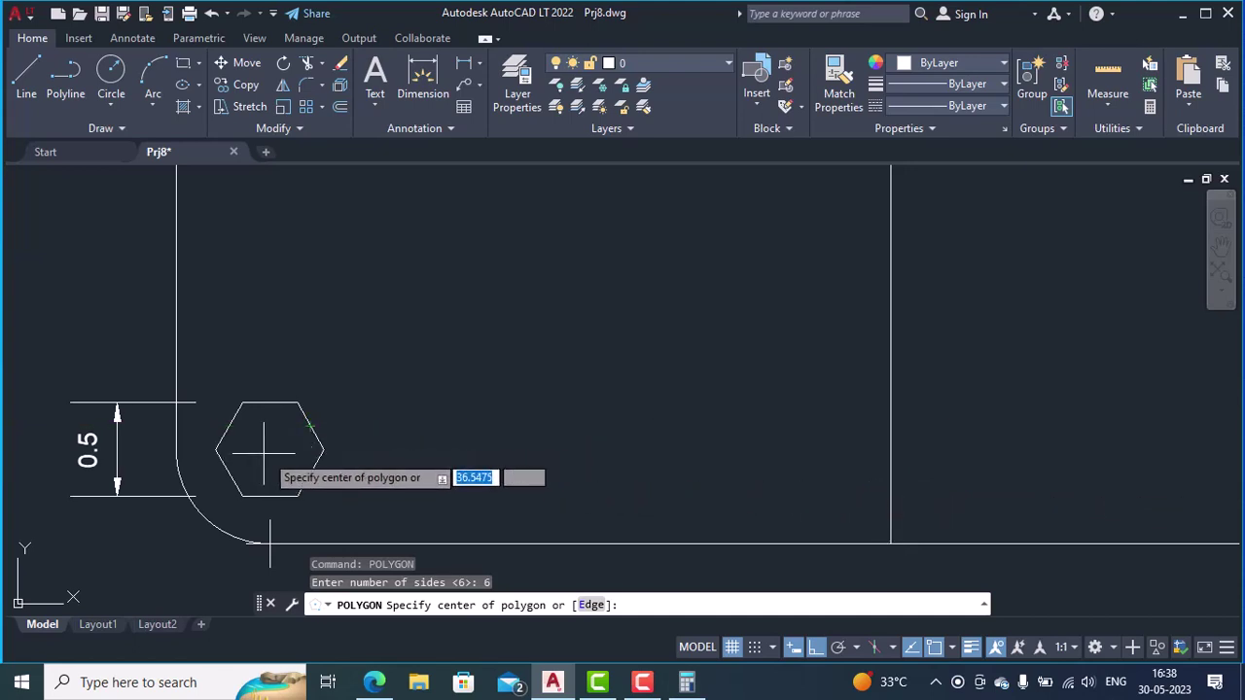
key("Escape")
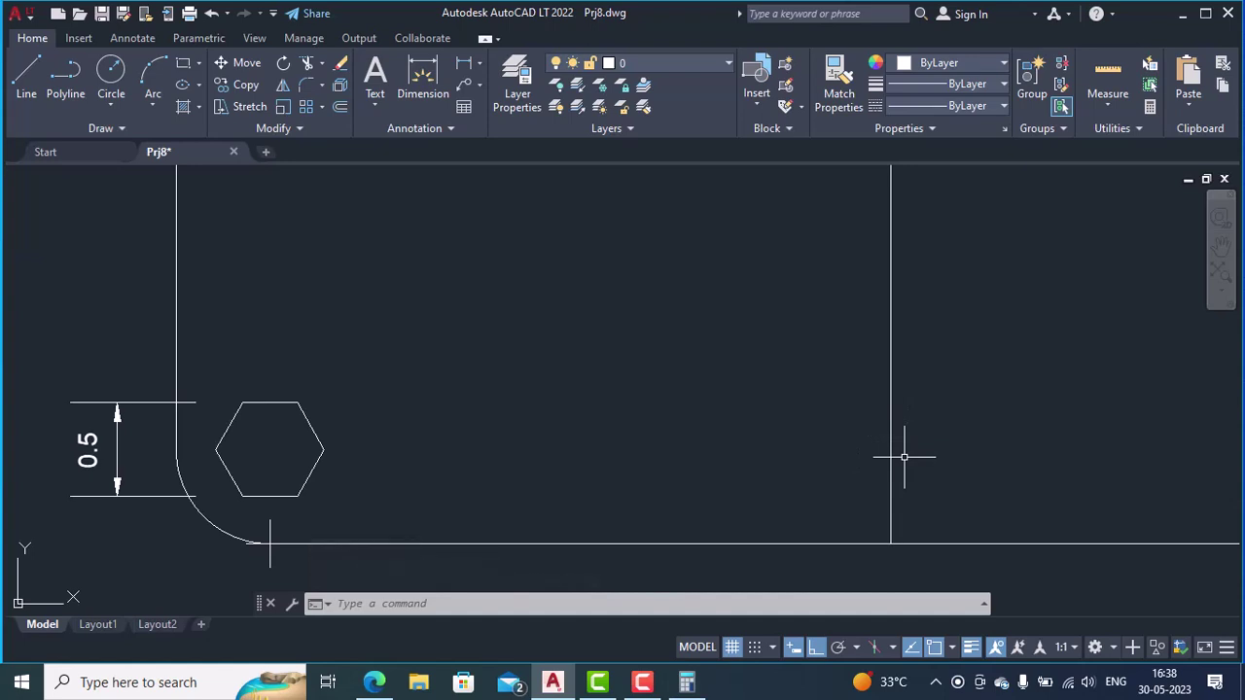
- Offset the left half of the new plate's base line upward by 0.5, reaching the vertical centre line
type("ffset")
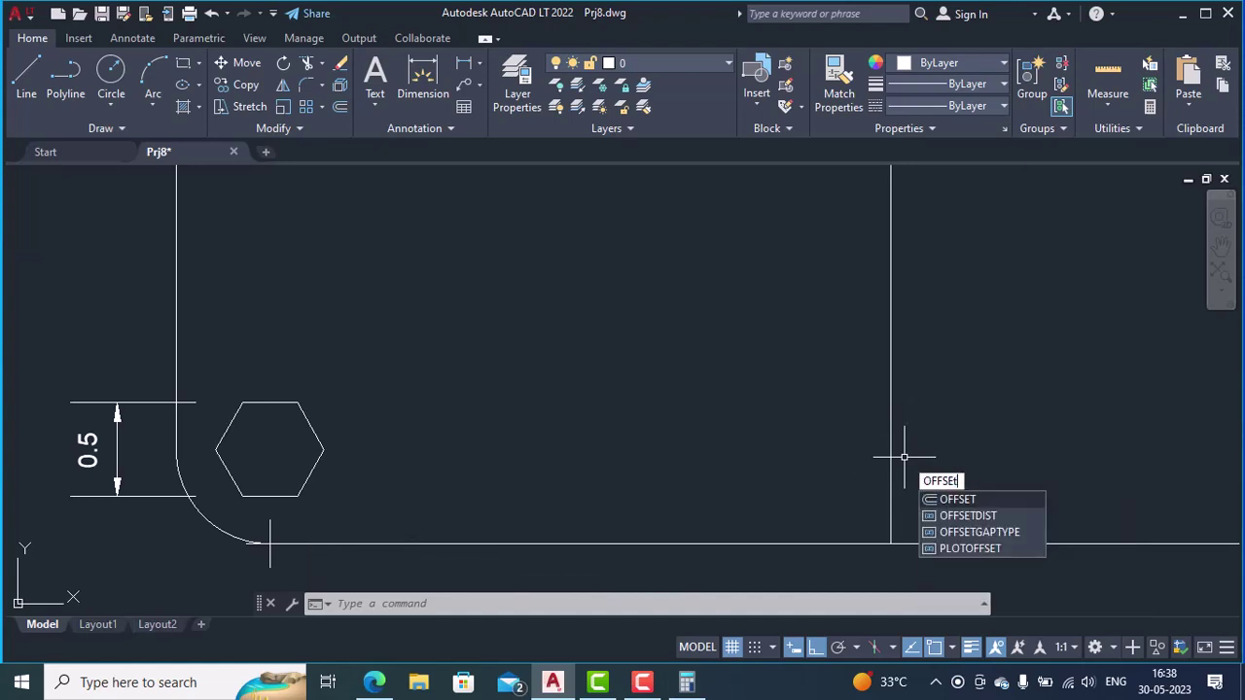
key("Return")
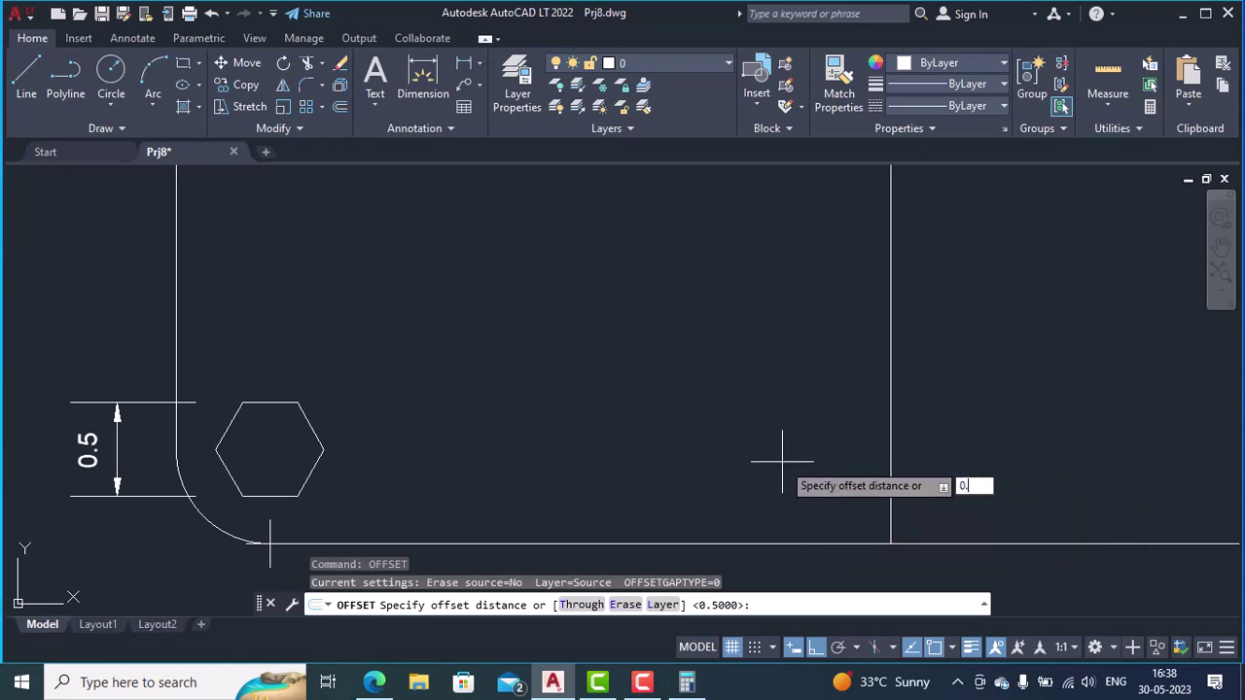
key("Return")
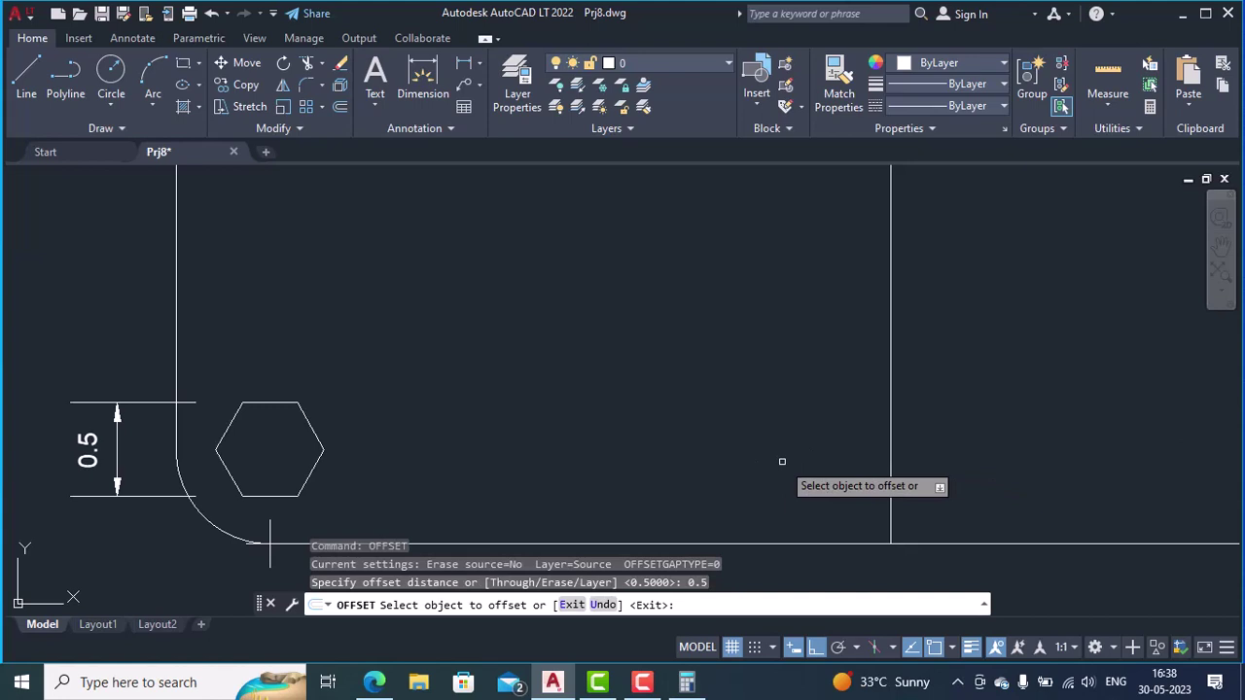
left_click(753, 544)
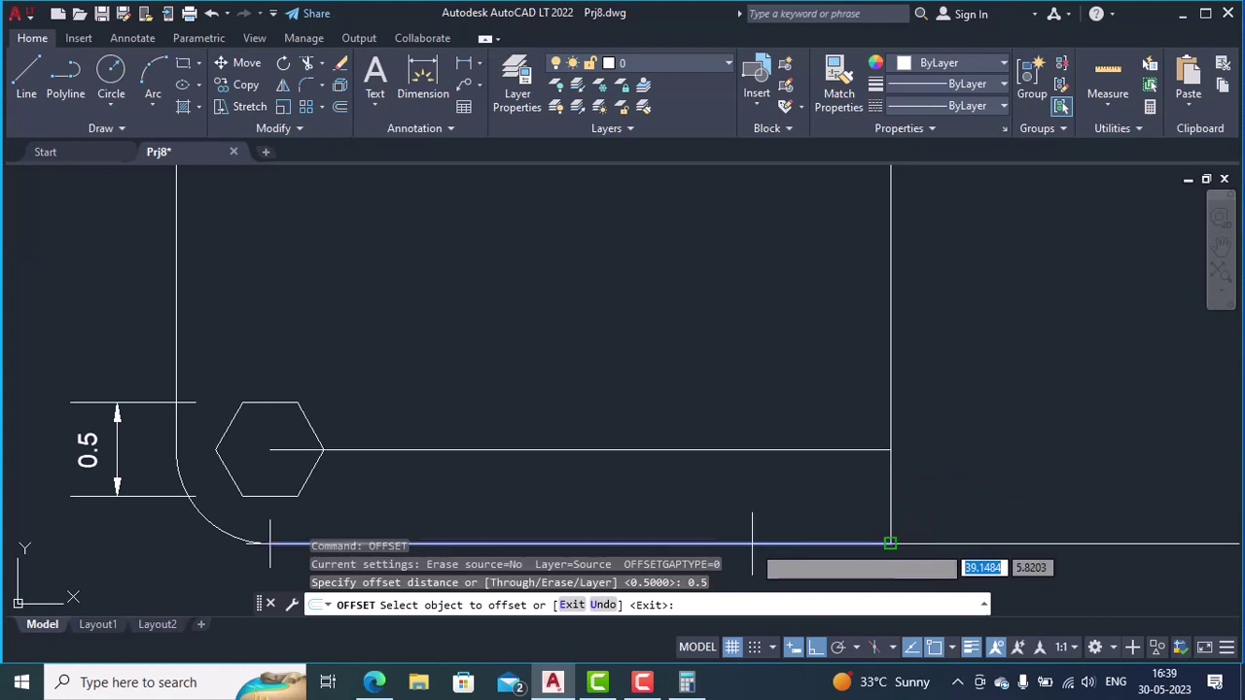
left_click(739, 498)
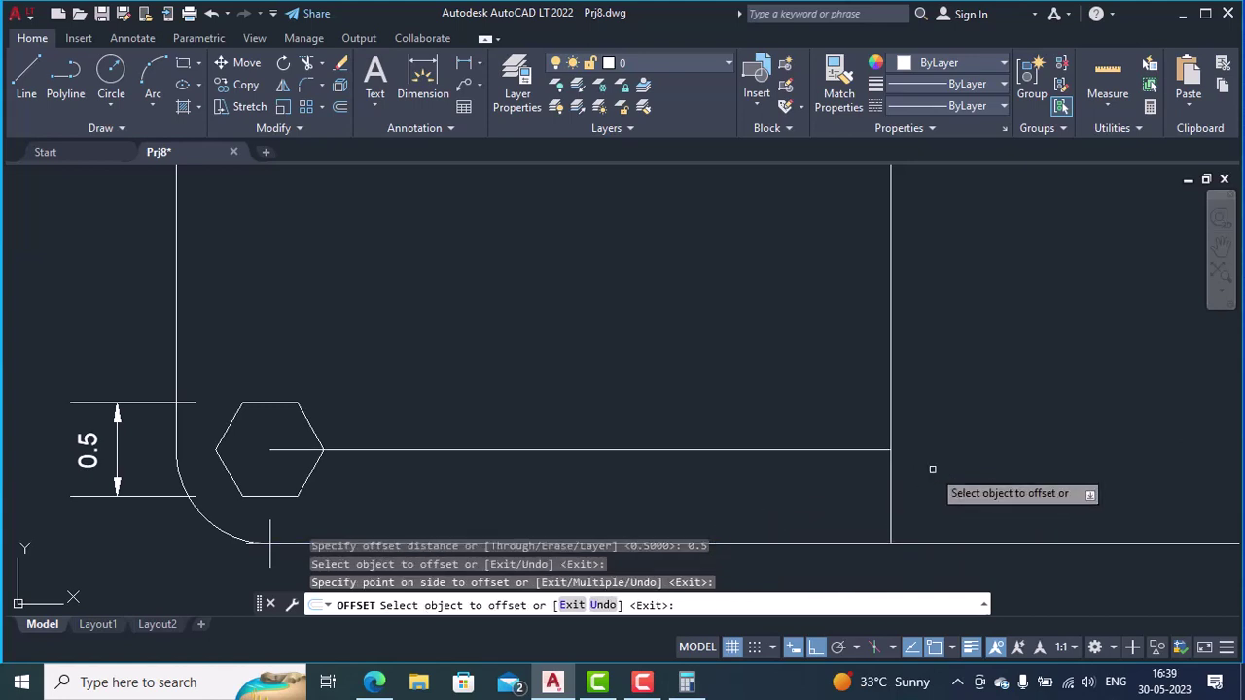
key("Return")
- Draw a hexagon circumscribed about a 0.25 radius circle, centred where the offset line meets the vertical centre line
type("polygo")
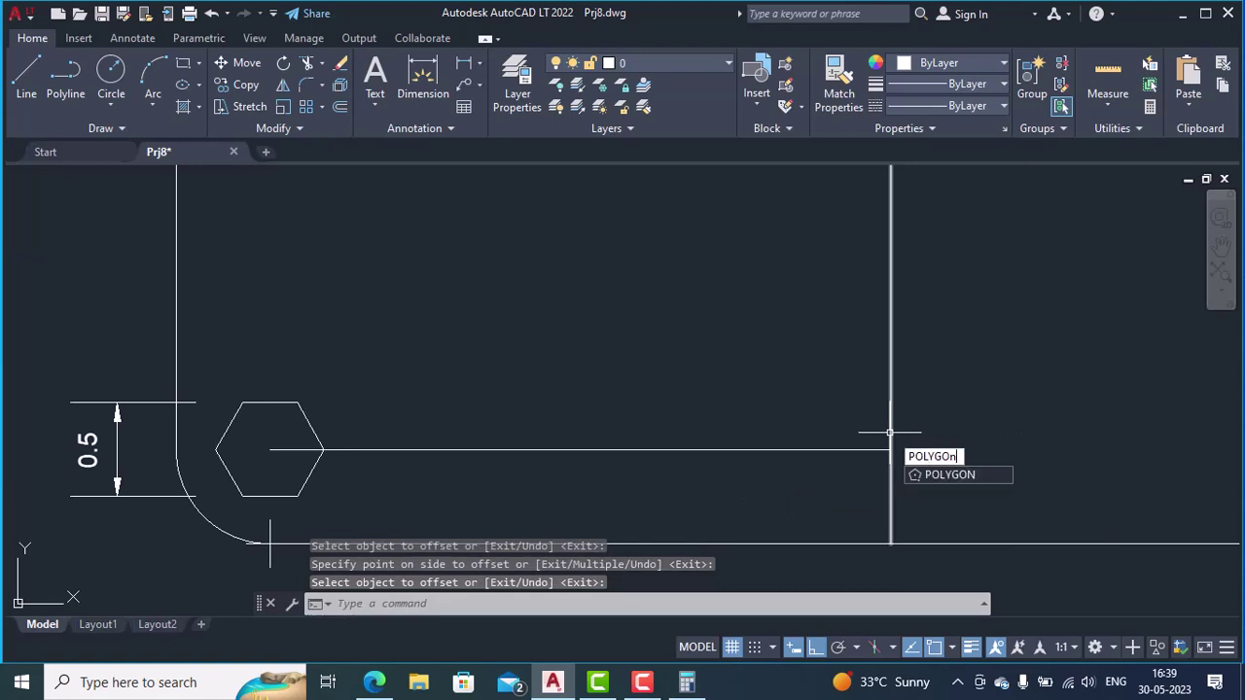
key("Return")
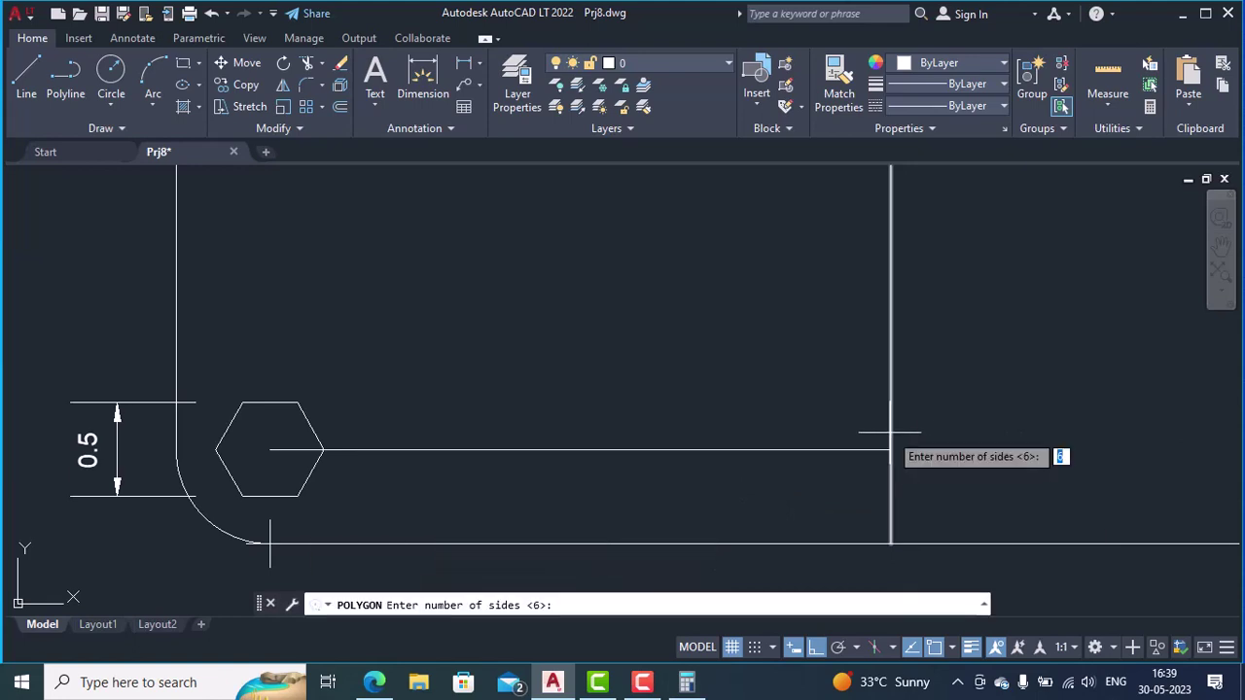
key("Return")
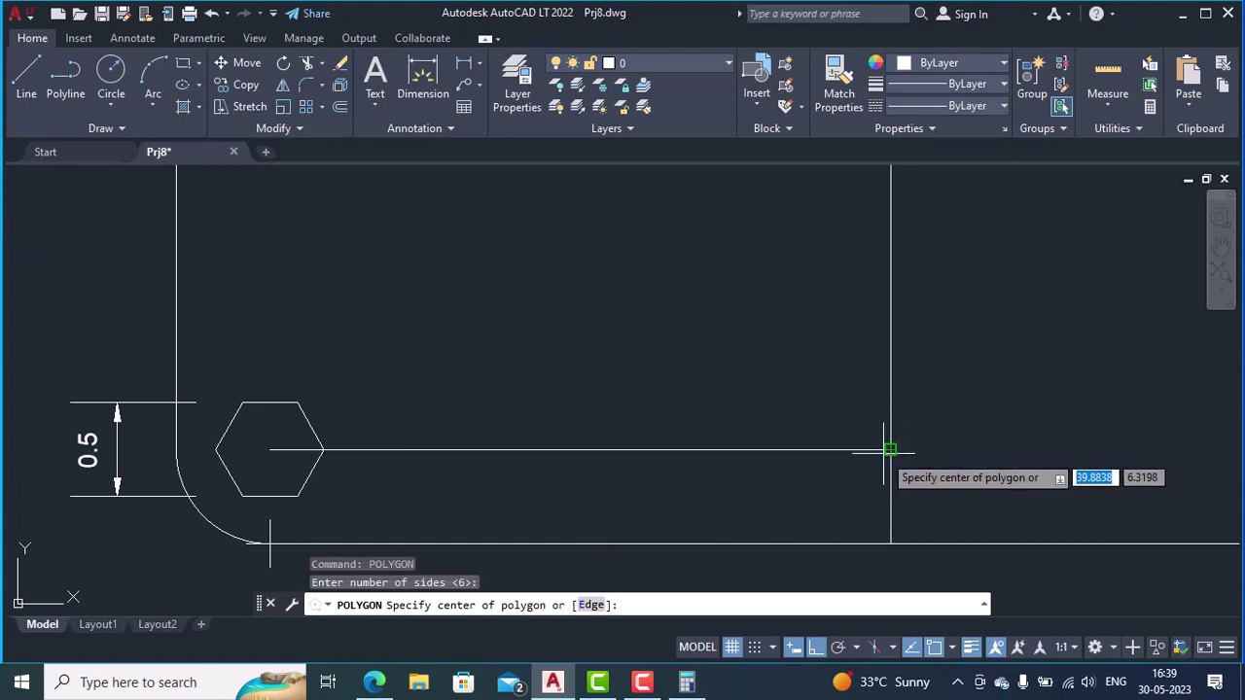
left_click(890, 449)
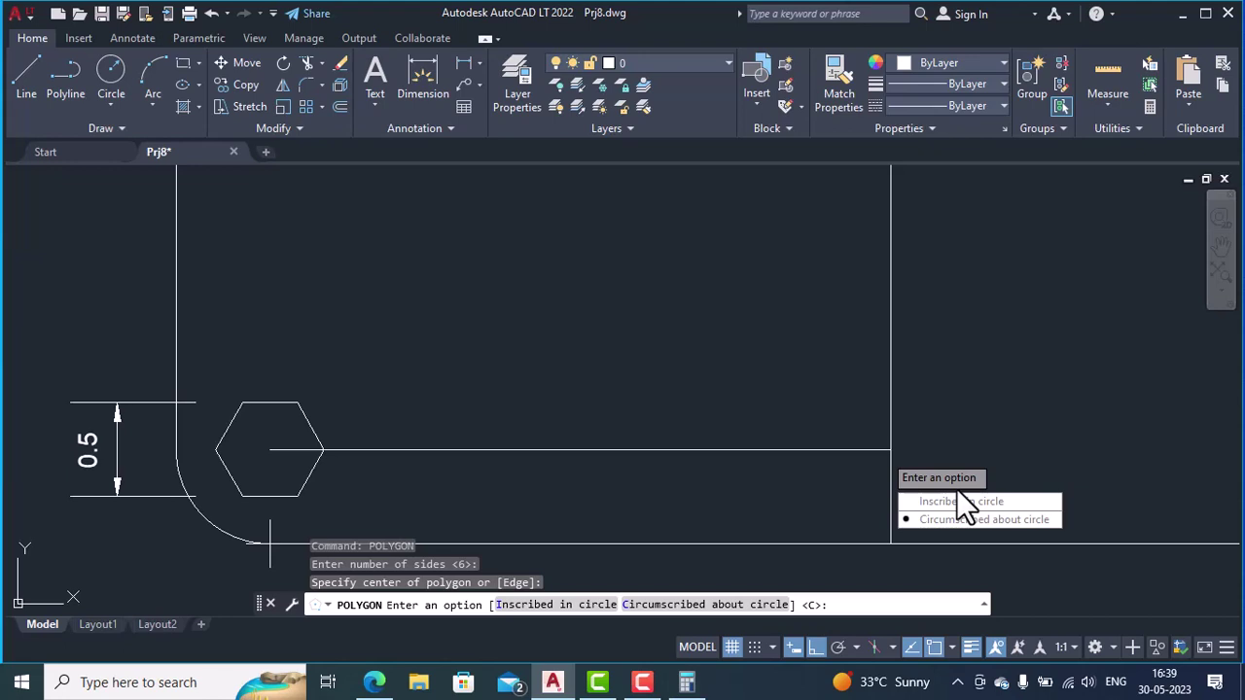
left_click(953, 522)
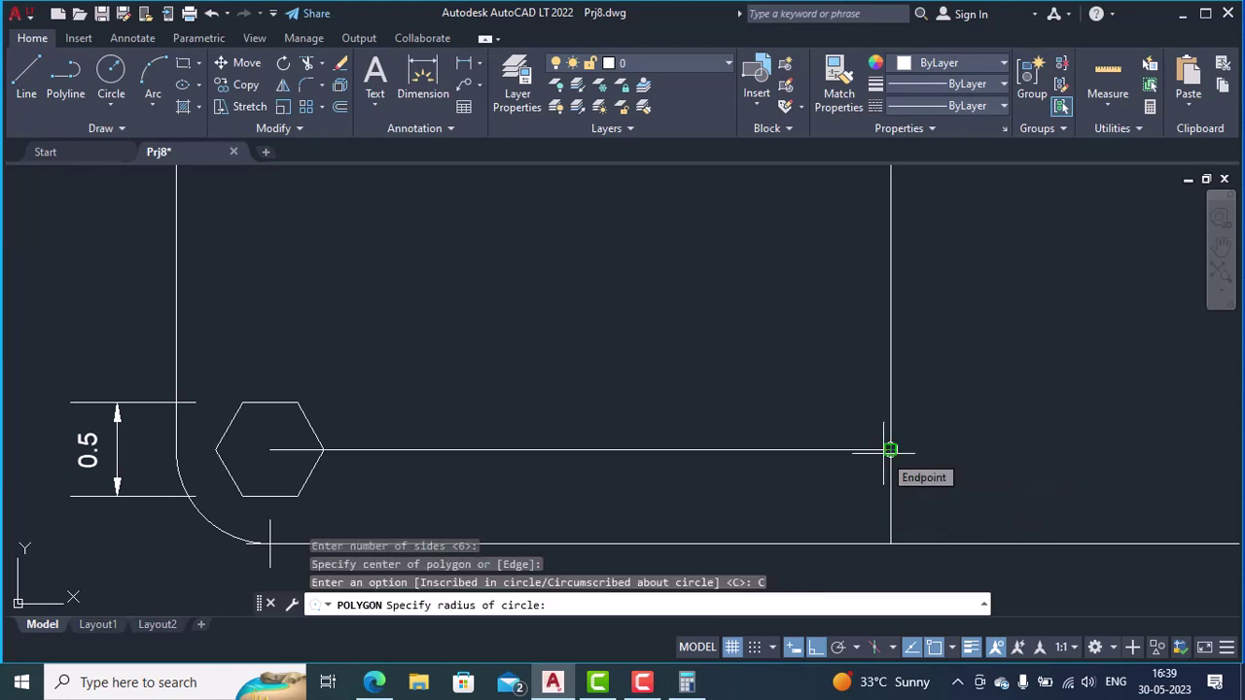
type(".25")
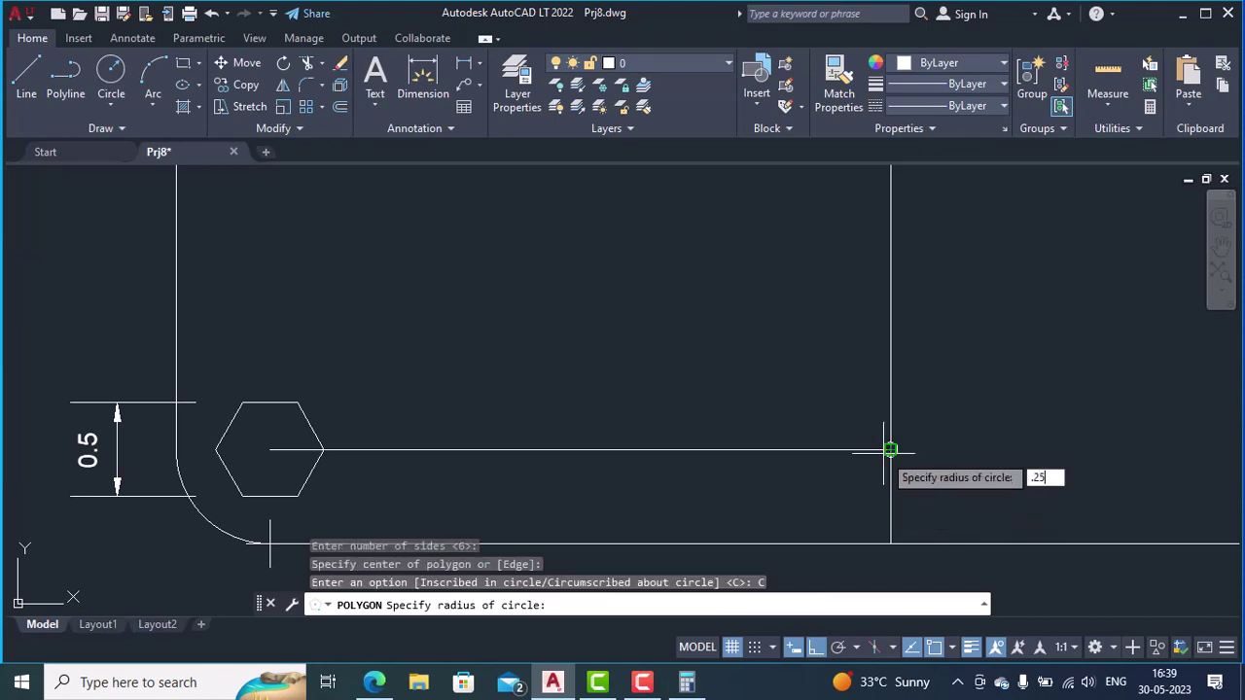
key("Return")
- Erase the offset construction line between the left corner hexagon and the middle hexagon
scroll(883, 452, "down", 3)
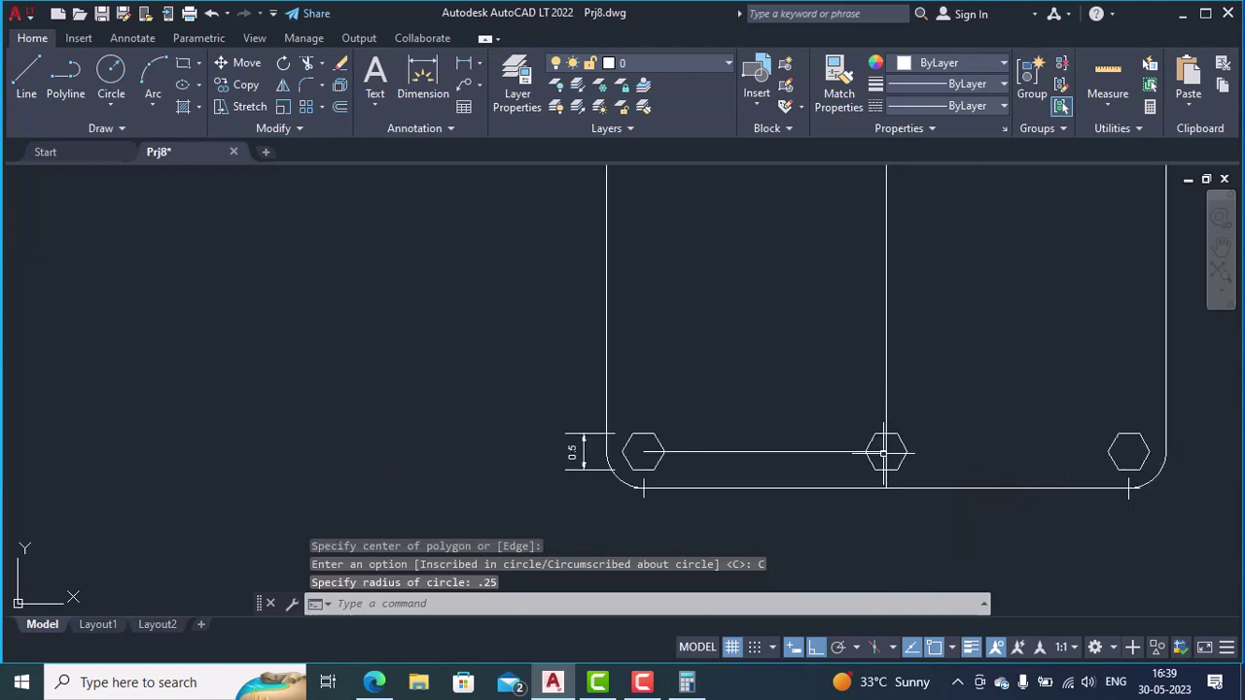
type("E")
key("Return")
left_click(802, 453)
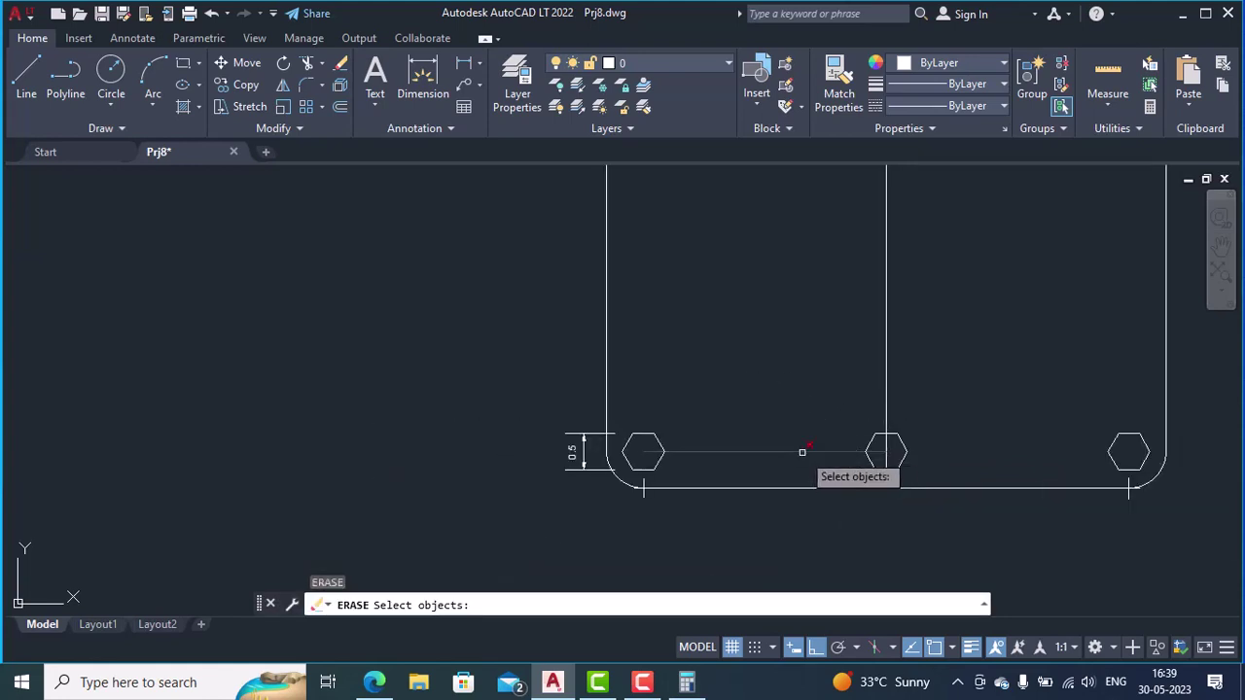
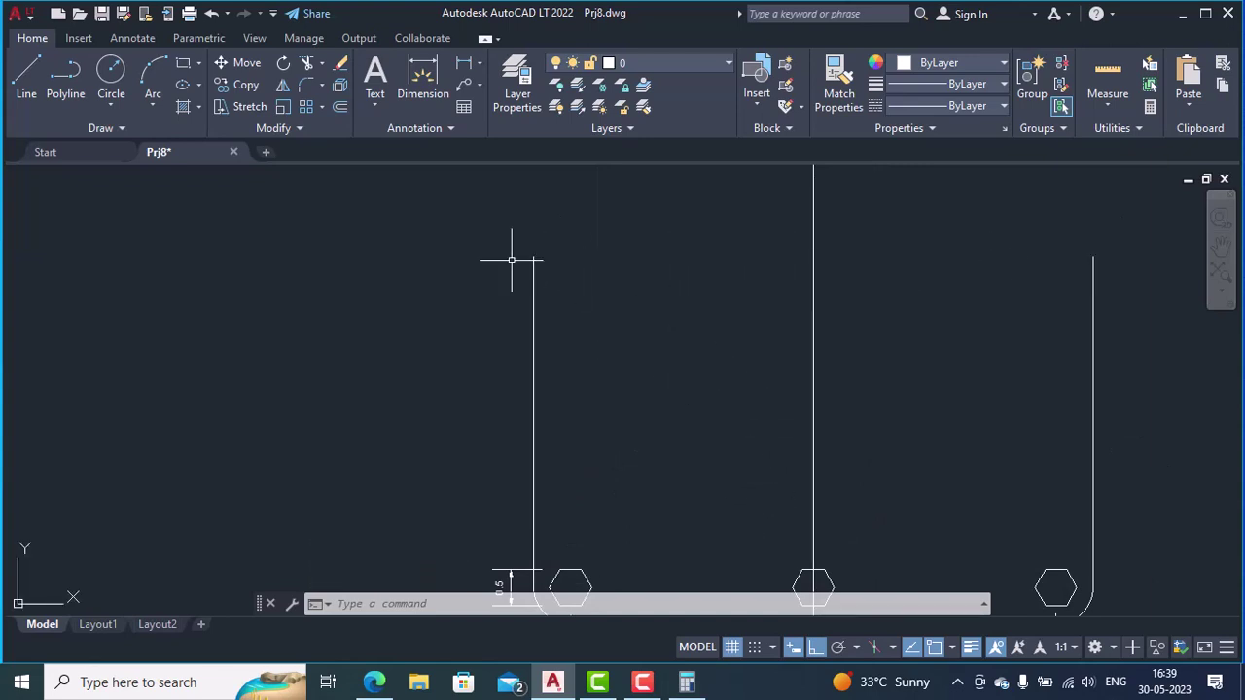
- Draw a horizontal line connecting the upper ends of the new plate's two side edges
key("Return")
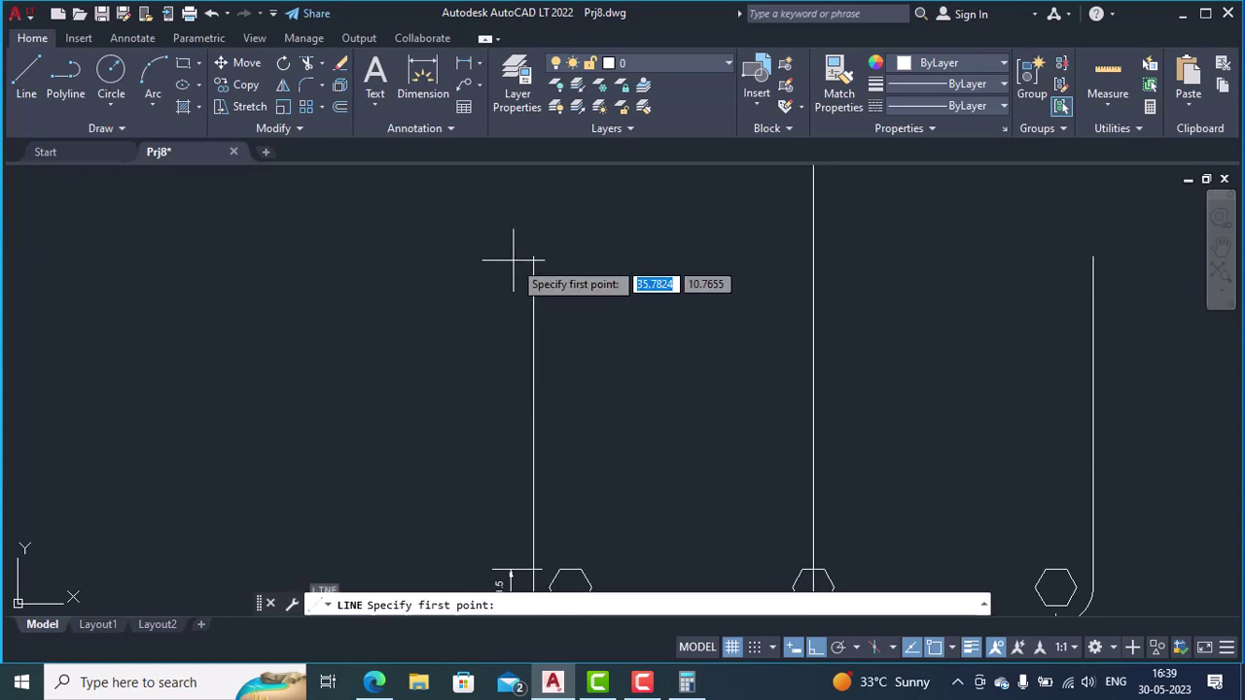
left_click(533, 256)
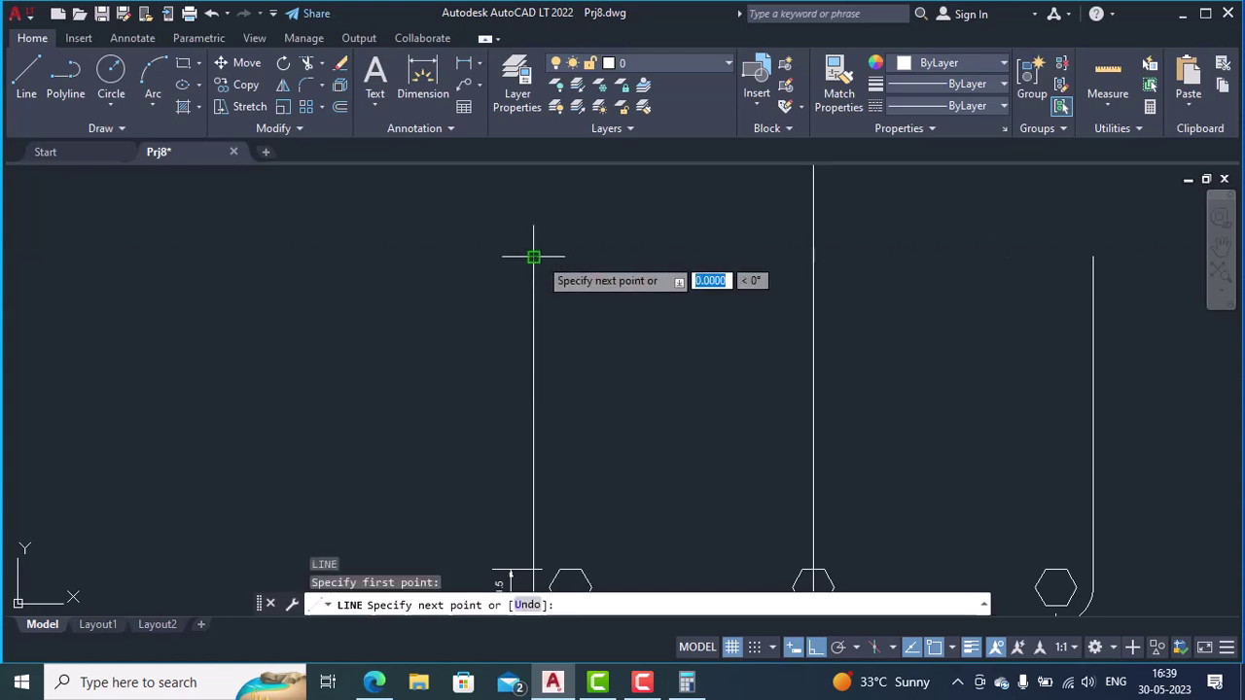
left_click(1093, 258)
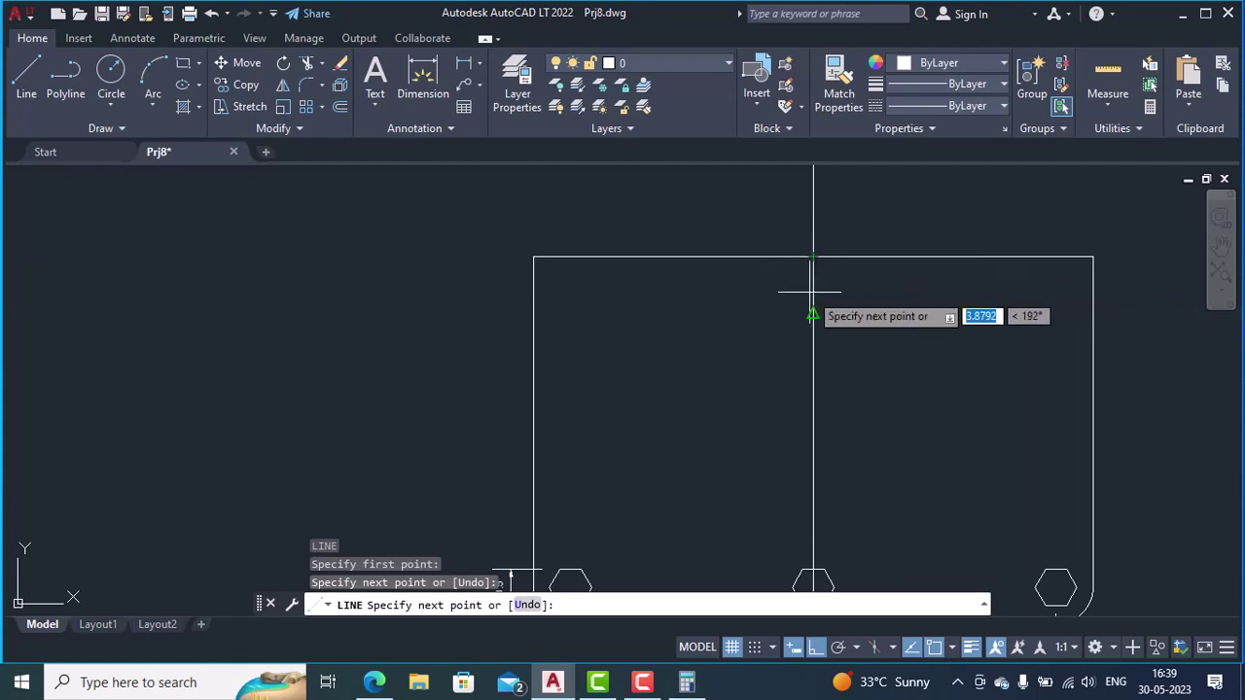
key("Return")
- Draw a circle of diameter 2 centred where the new horizontal line crosses the vertical centre line
scroll(227, 340, "down", 2)
middle_click_drag(237, 348, 982, 406)
scroll(501, 365, "up", 4)
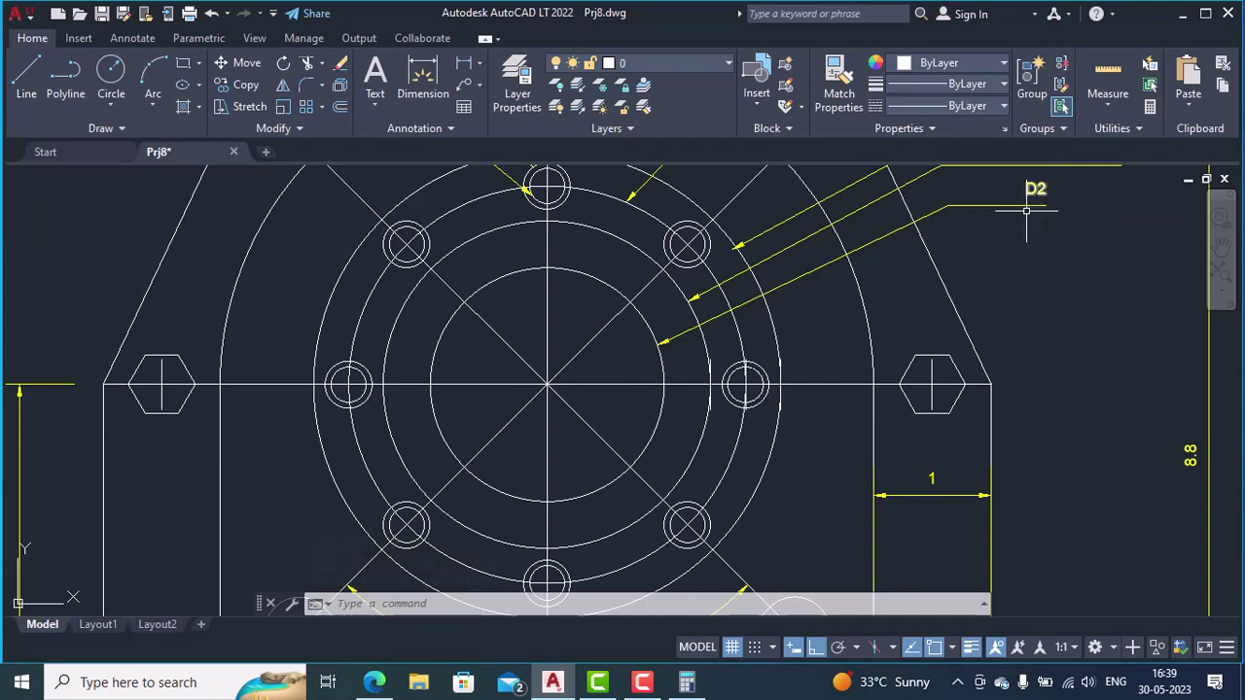
mouse_move(964, 326)
middle_mouse_down()
mouse_move(403, 348)
mouse_move(36, 406)
middle_mouse_up()
scroll(785, 384, "down", 2)
scroll(980, 436, "down", 2)
middle_click_drag(981, 436, 438, 379)
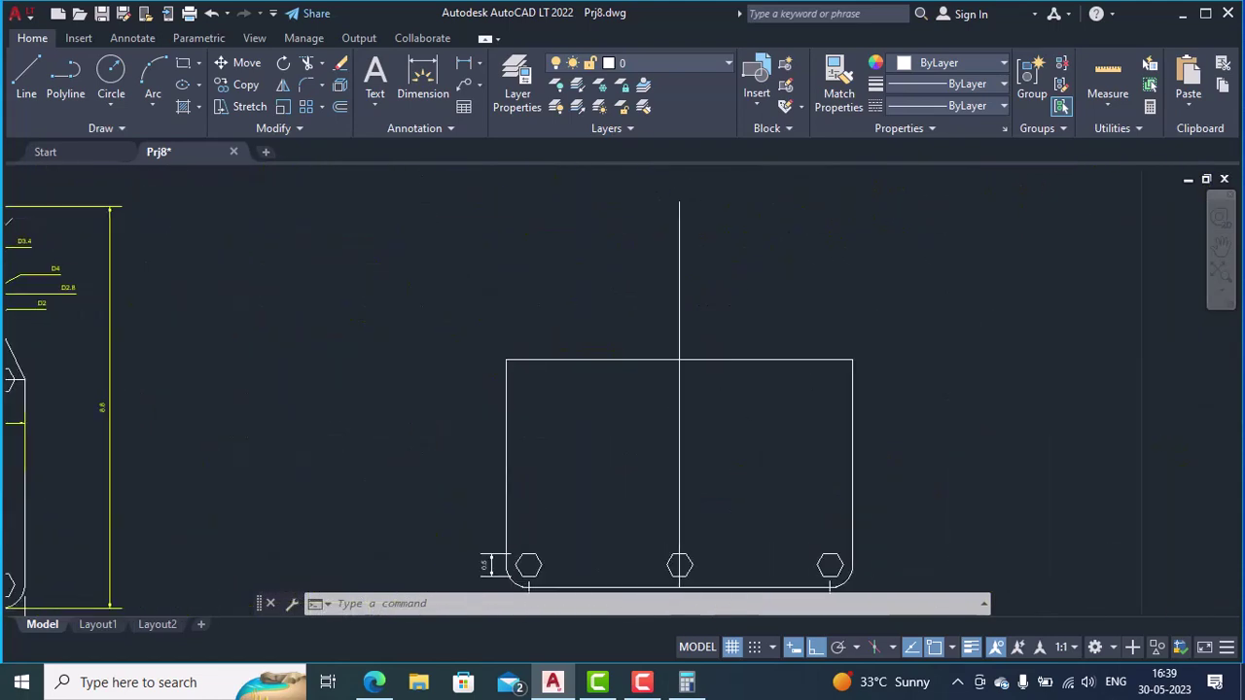
left_click(104, 101)
left_click(144, 173)
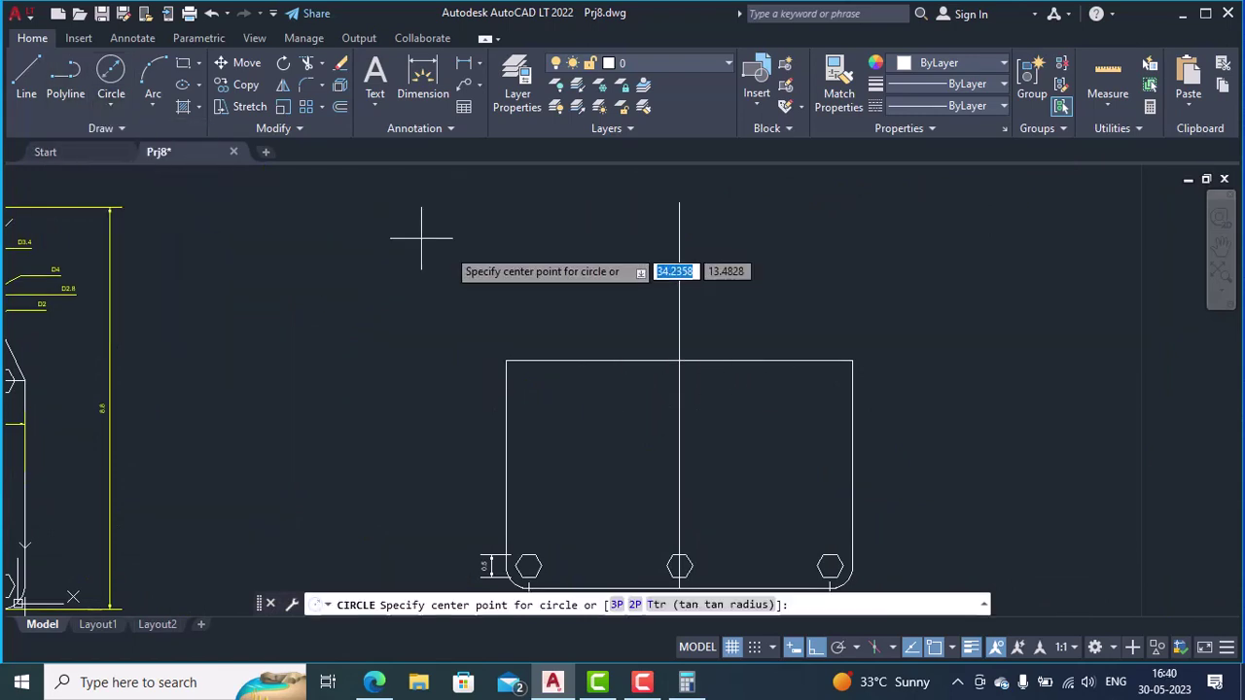
left_click(679, 361)
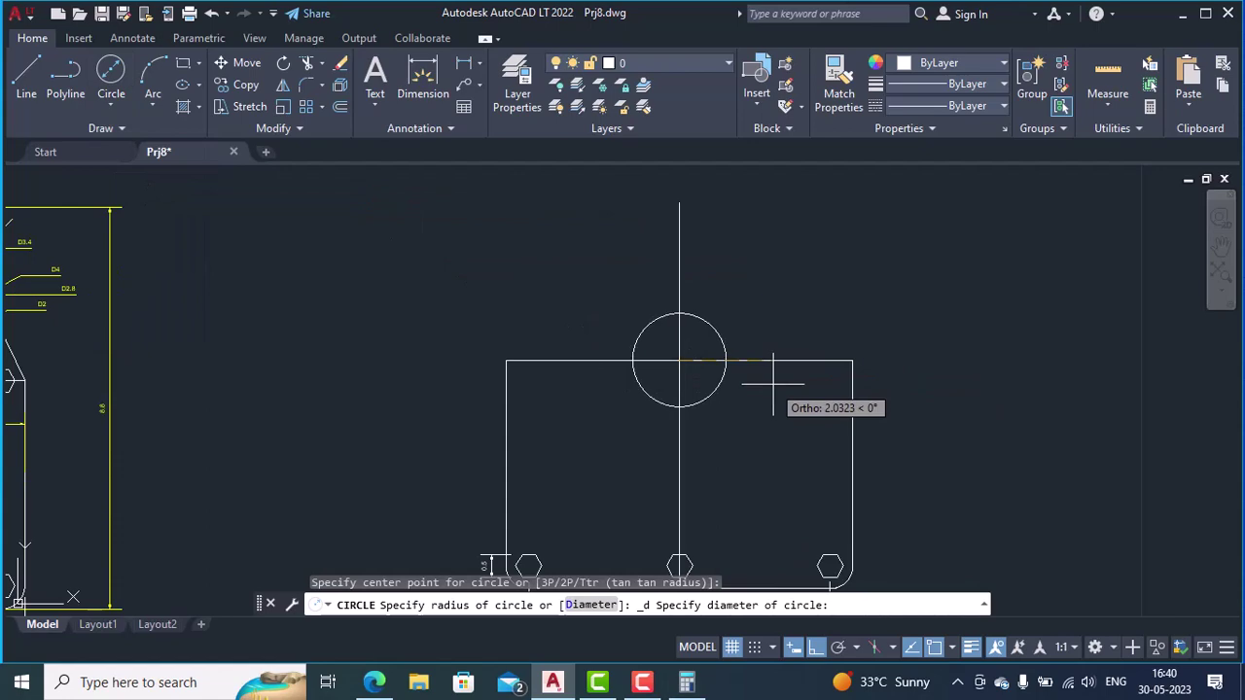
type("2")
key("Return")
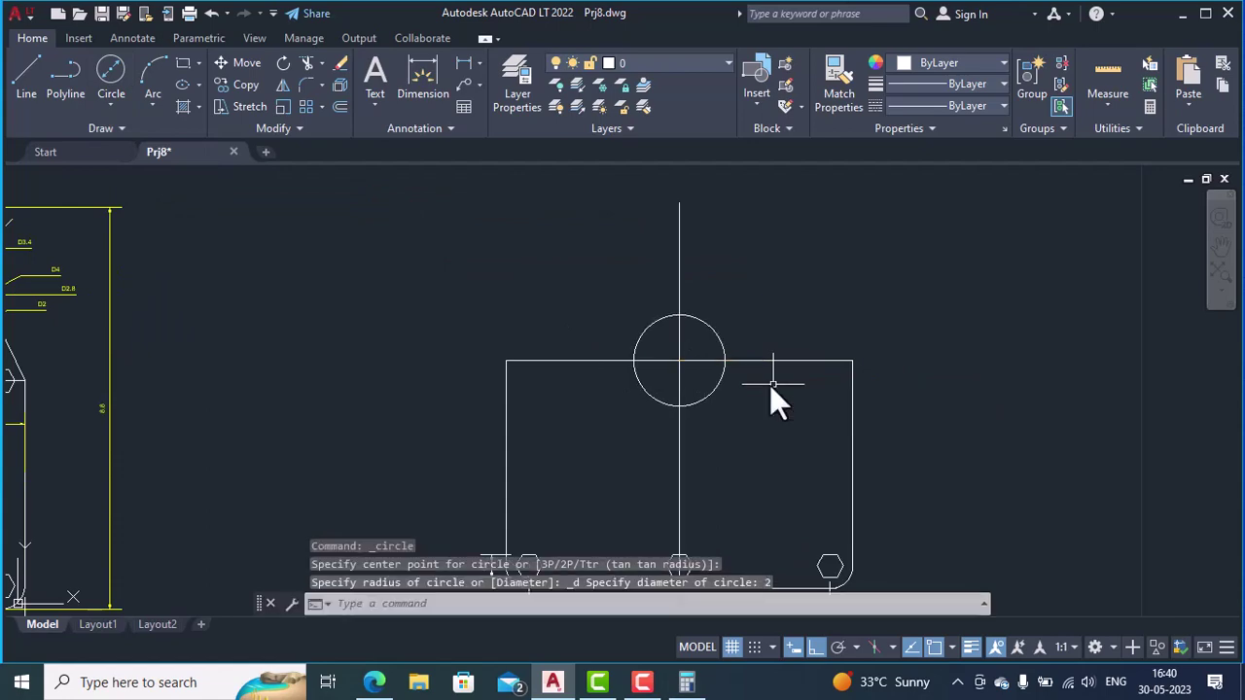
- Add a concentric circle of diameter 2.8 around the innermost circle on the new plate
mouse_move(219, 369)
middle_mouse_down()
mouse_move(434, 347)
mouse_move(882, 337)
middle_mouse_up()
scroll(501, 307, "up", 3)
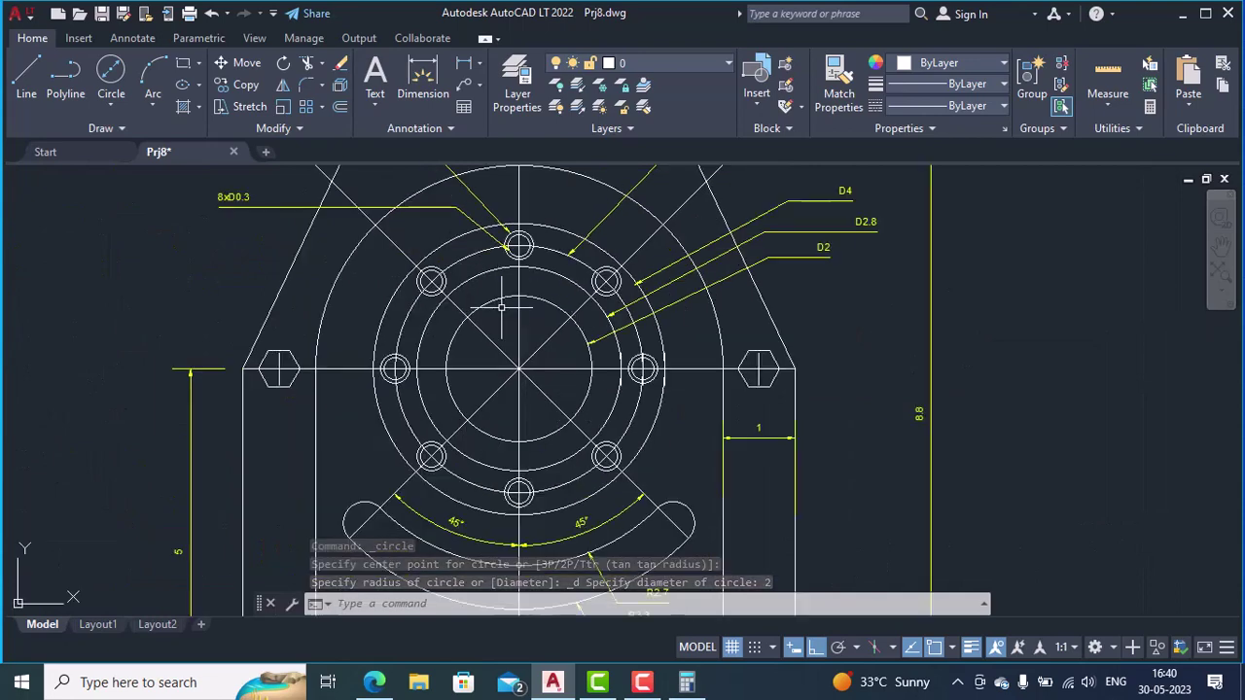
scroll(847, 281, "up", 2)
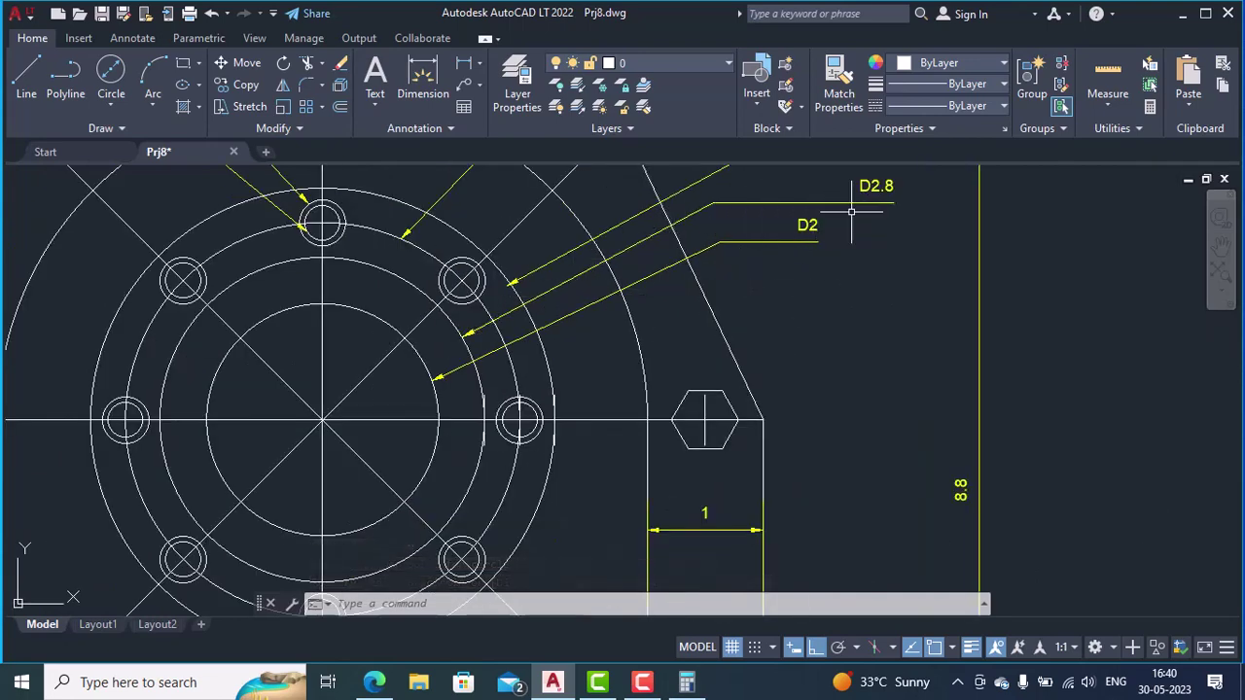
middle_click_drag(1066, 332, 75, 352)
middle_click_drag(831, 346, 276, 345)
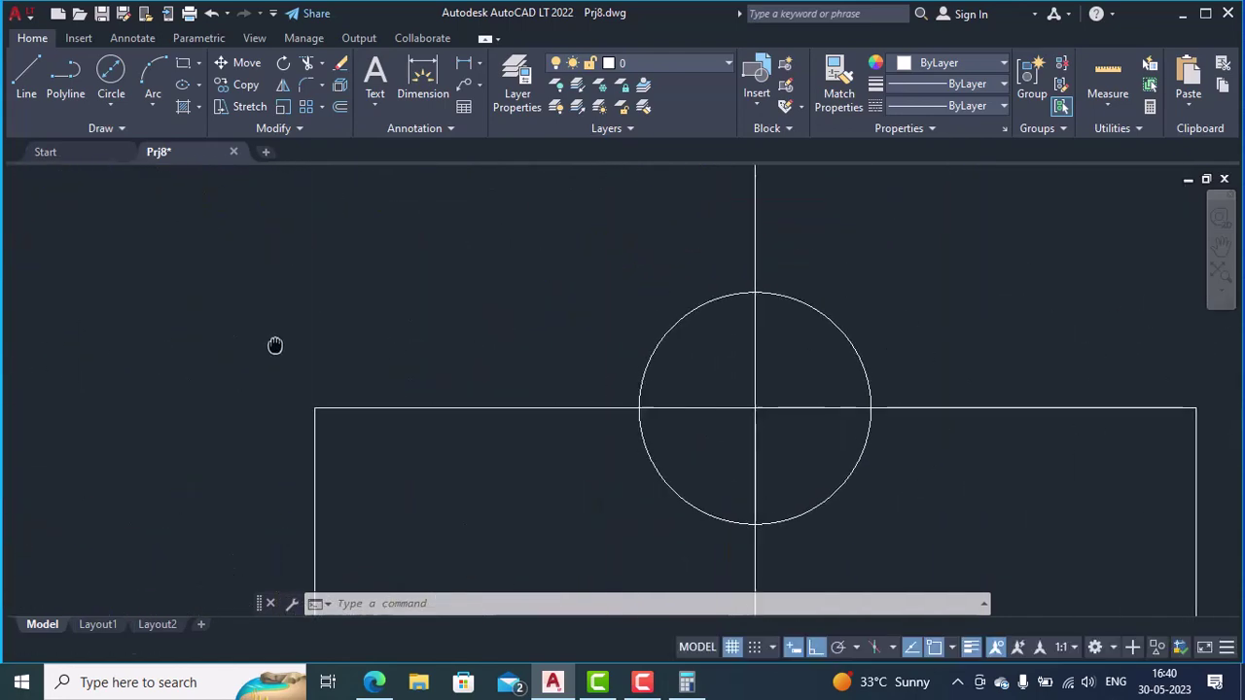
left_click(113, 105)
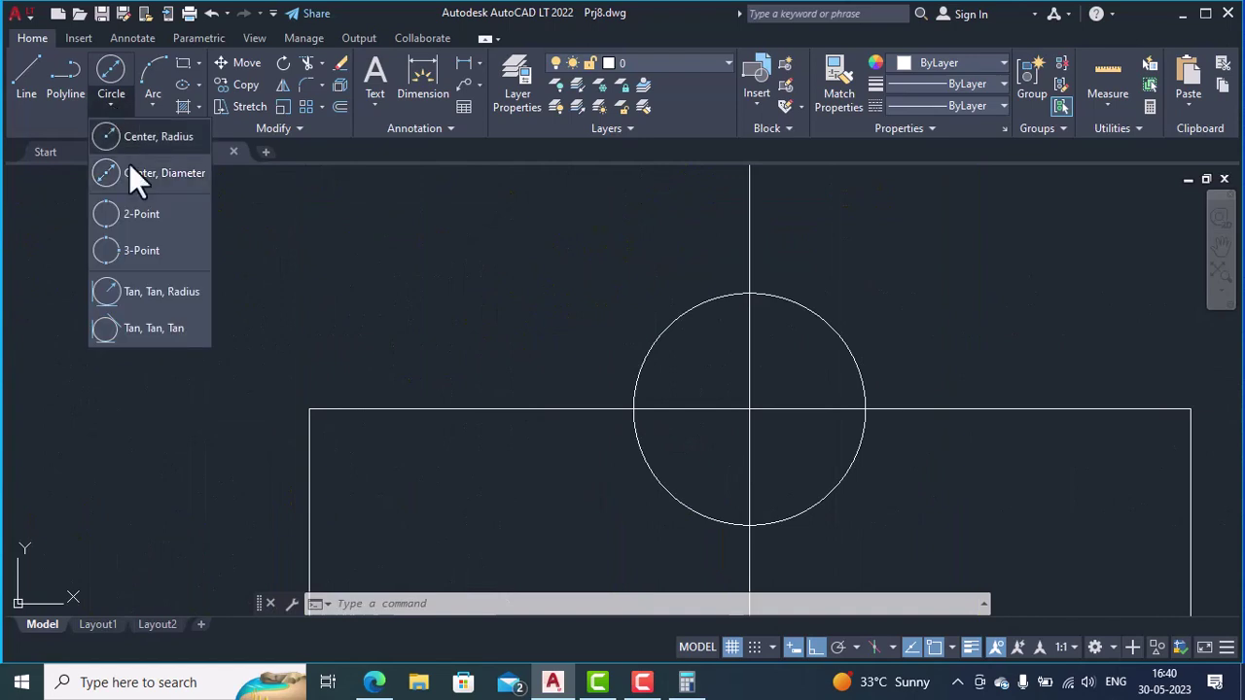
left_click(146, 174)
left_click(749, 409)
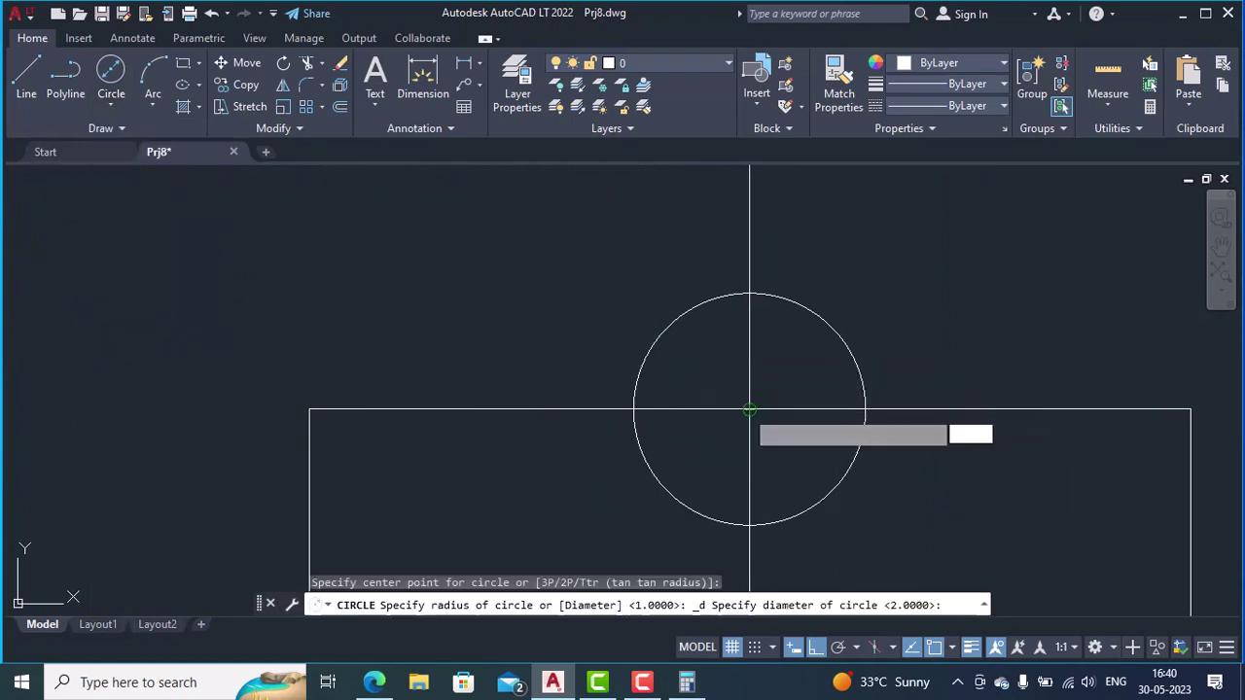
type("2.8")
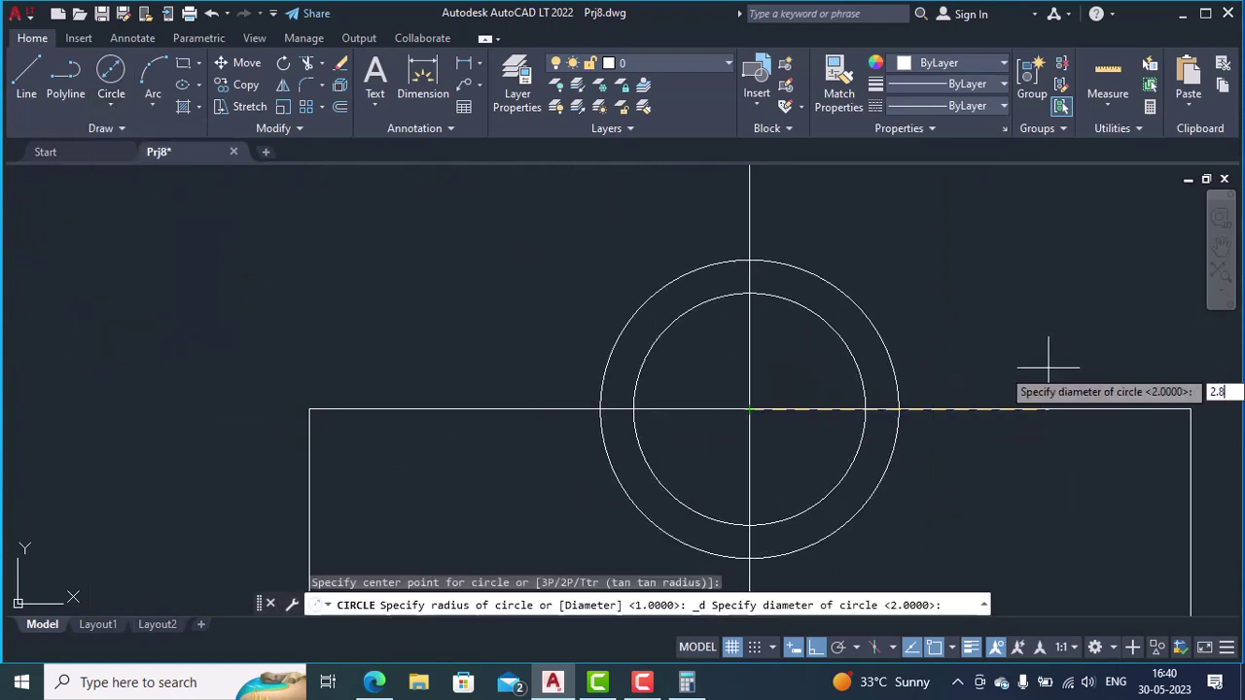
key("Return")
- Draw a circle of diameter 3.4 on the new plate, sharing the centre of the two existing circles
scroll(385, 359, "down", 3)
scroll(67, 392, "down", 2)
mouse_move(67, 392)
middle_mouse_down()
mouse_move(634, 405)
mouse_move(904, 396)
middle_mouse_up()
scroll(604, 384, "up", 2)
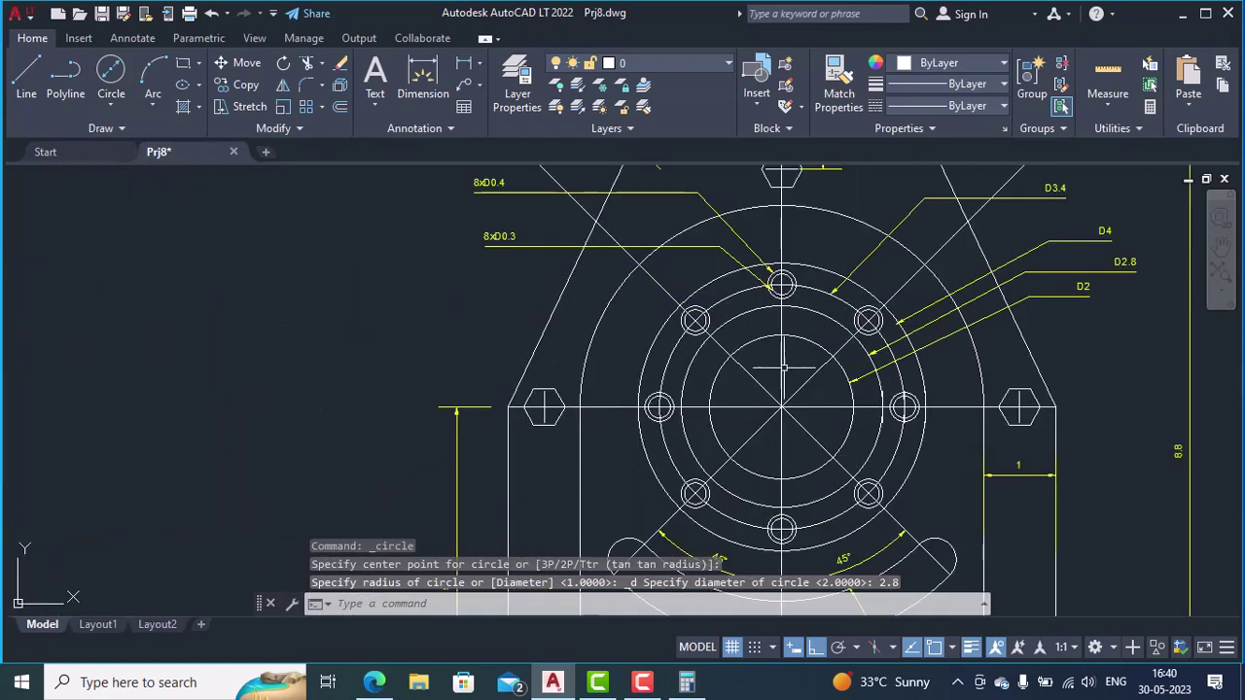
scroll(861, 360, "up", 4)
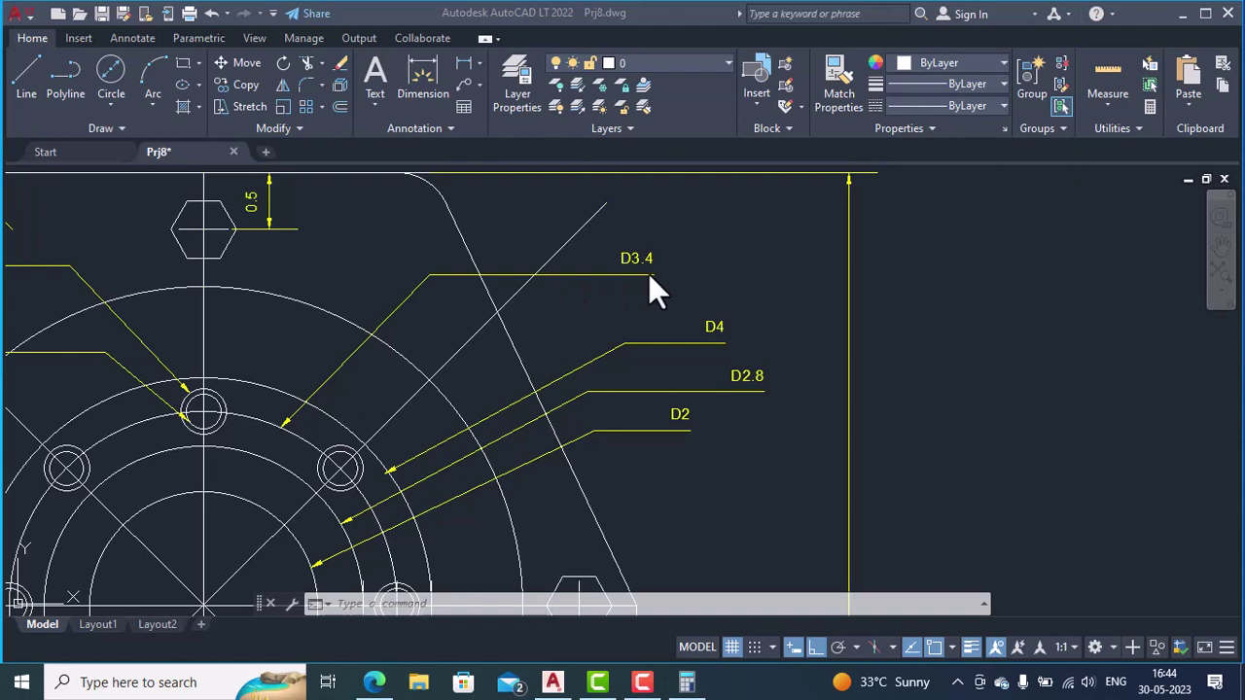
scroll(649, 274, "down", 2)
left_click(862, 409)
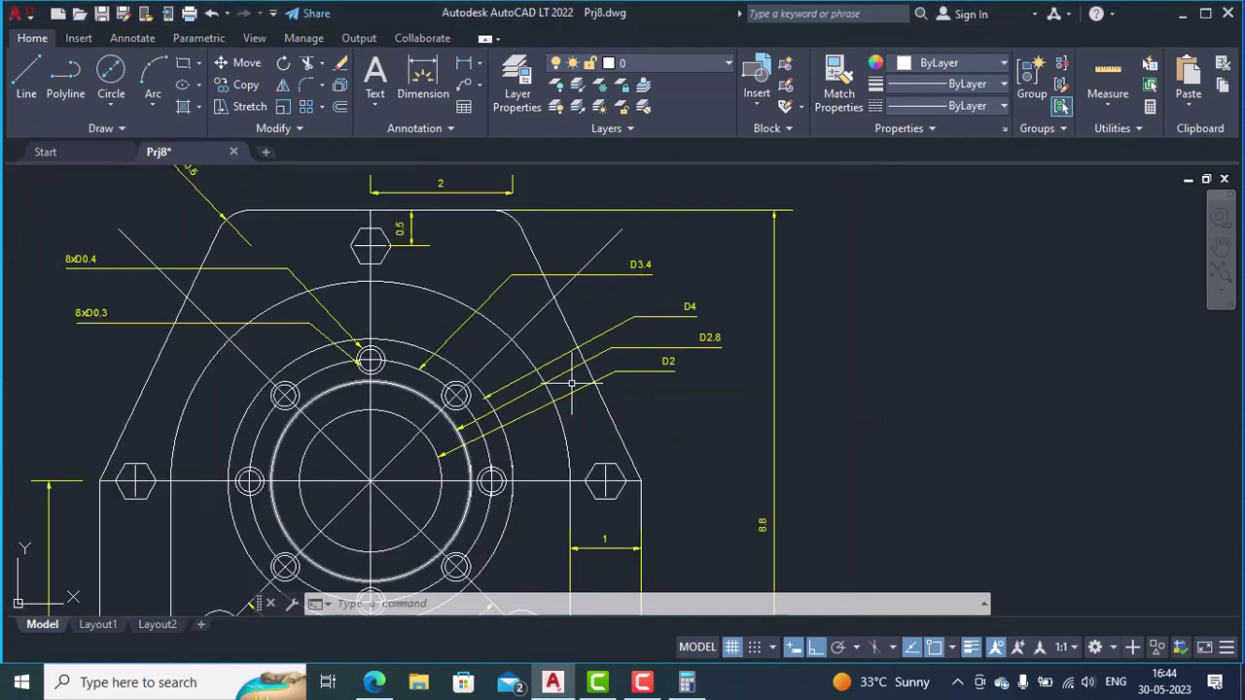
scroll(901, 383, "down", 2)
middle_click_drag(901, 383, 228, 356)
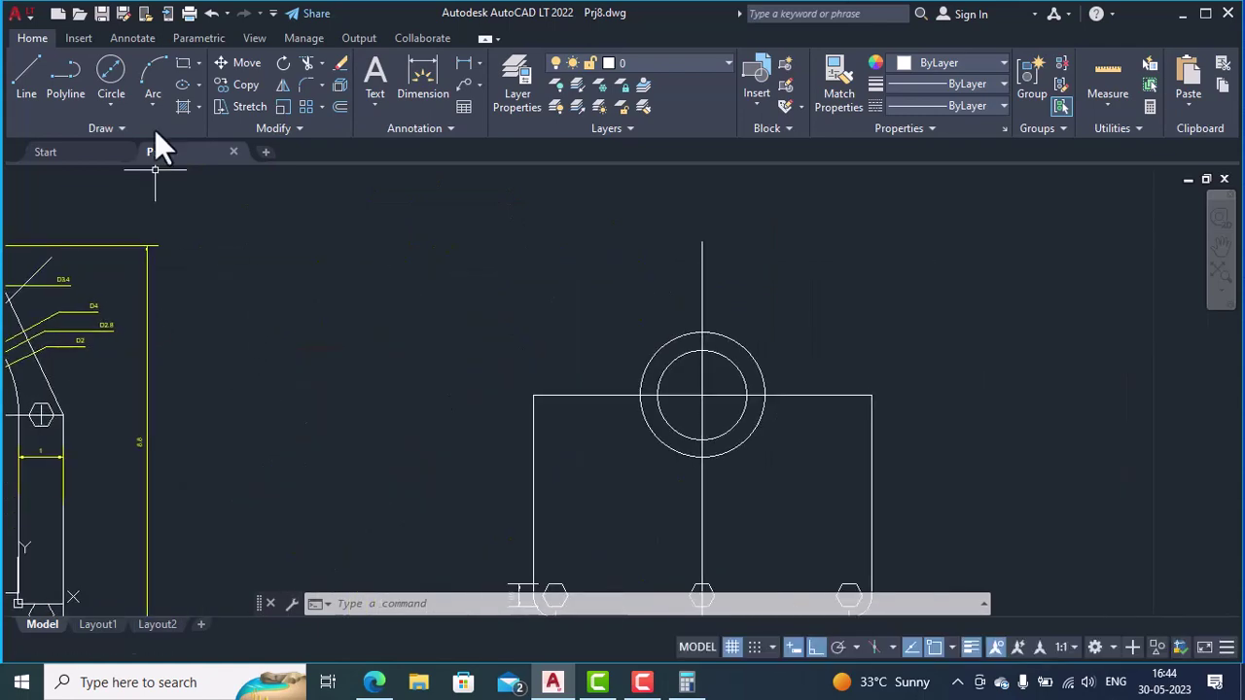
left_click(111, 107)
left_click(168, 169)
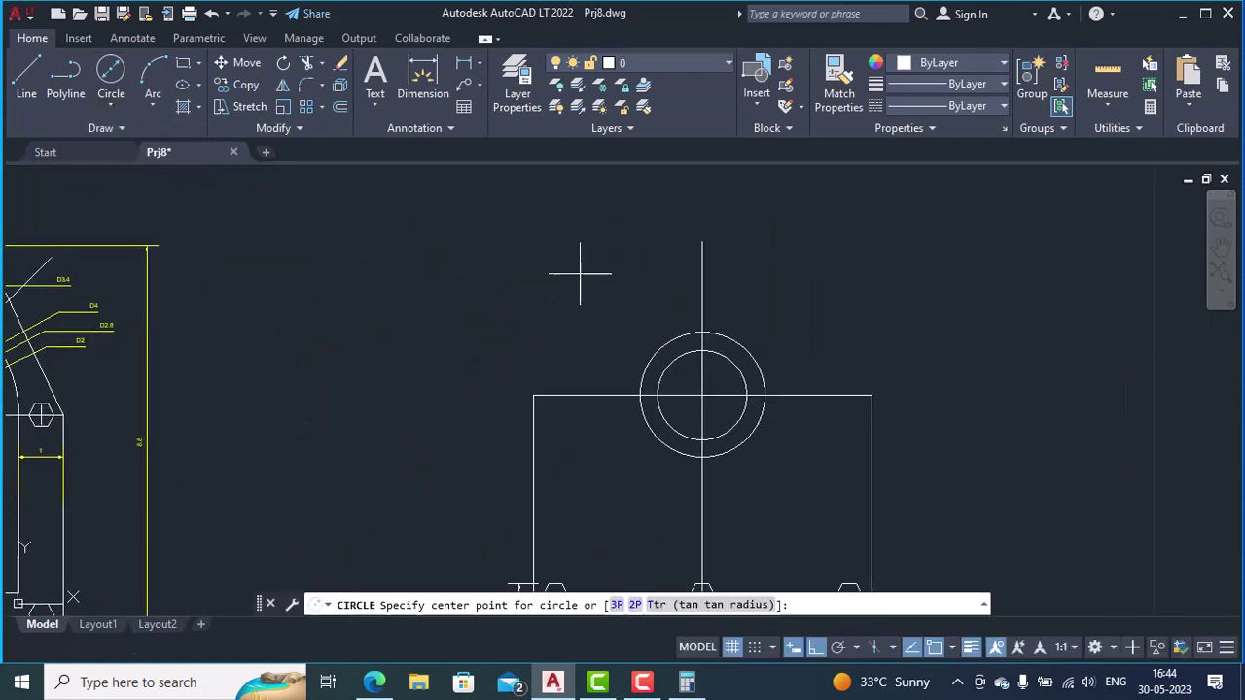
left_click(702, 396)
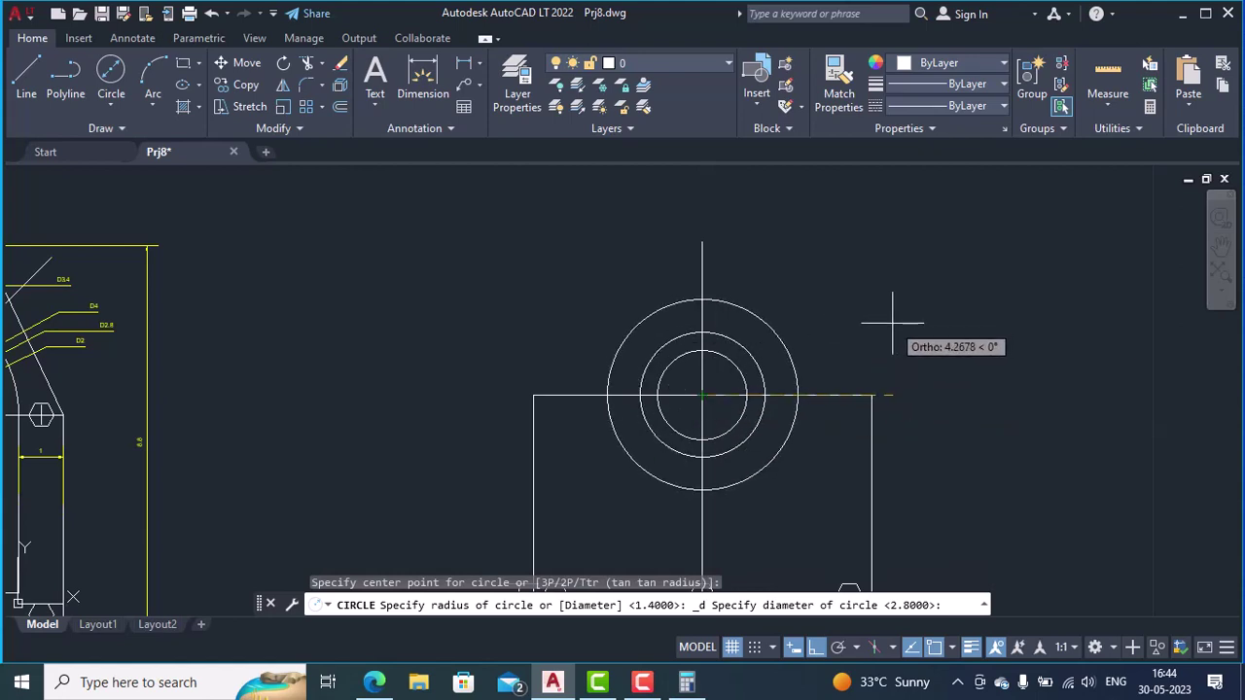
type("3.4")
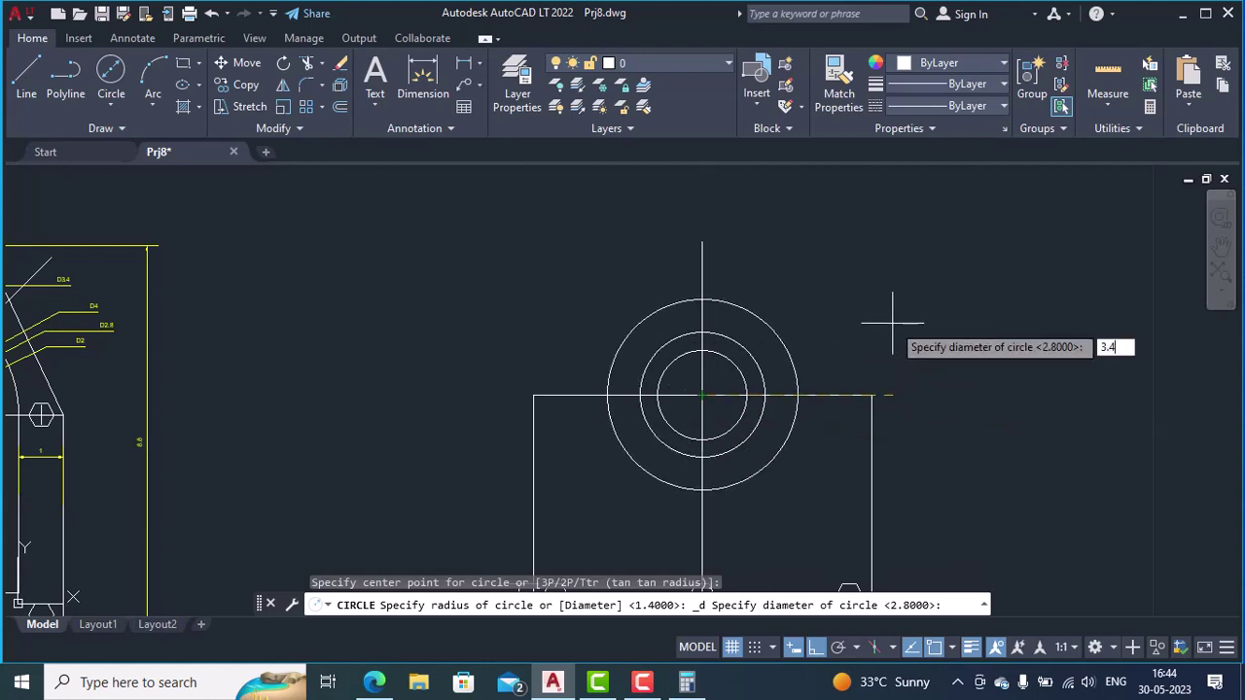
key("Return")
- Draw the outermost concentric circle of diameter 4 about the same centre on the new plate
mouse_move(215, 434)
middle_mouse_down()
mouse_move(345, 461)
mouse_move(899, 475)
middle_mouse_up()
scroll(807, 455, "up", 2)
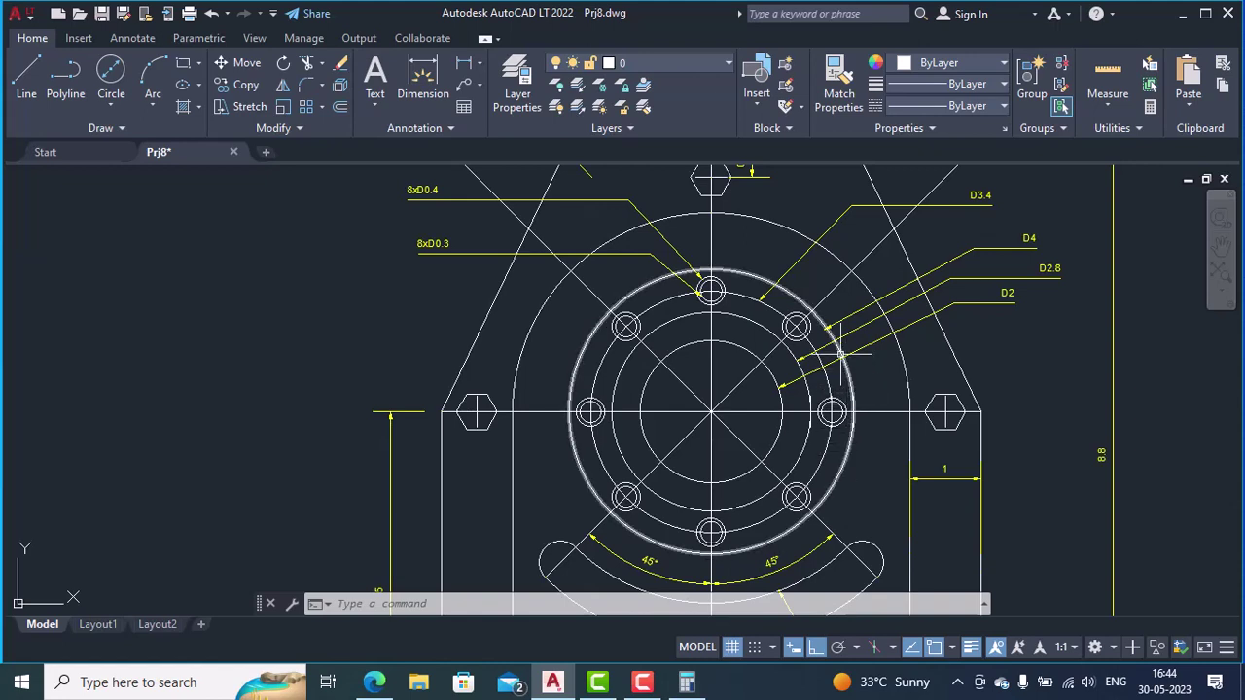
scroll(1044, 238, "up", 4)
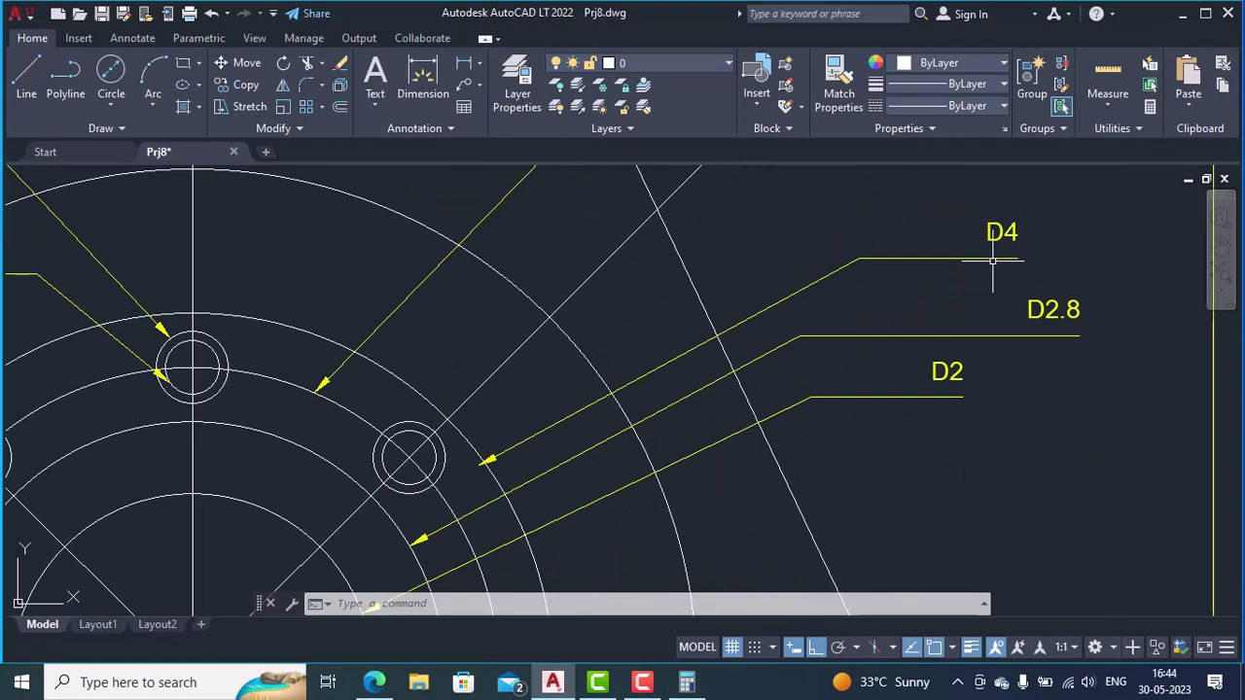
scroll(994, 260, "down", 4)
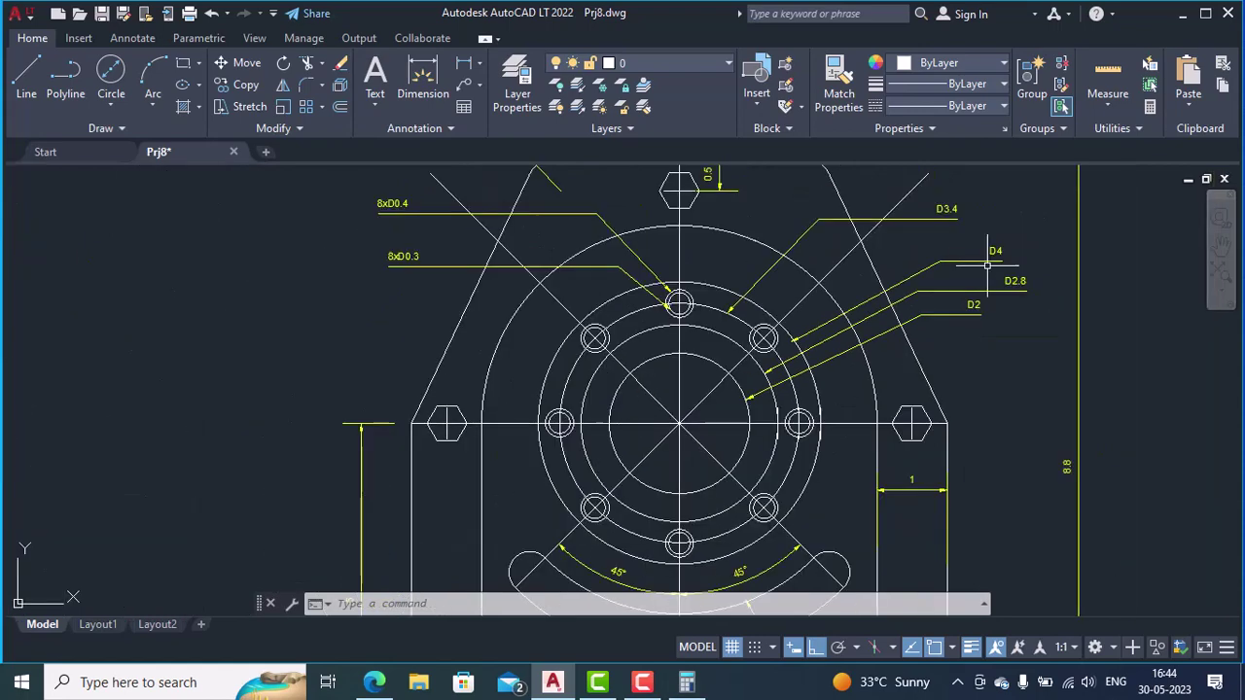
scroll(1015, 353, "down", 2)
mouse_move(1016, 352)
middle_mouse_down()
mouse_move(328, 350)
mouse_move(264, 320)
middle_mouse_up()
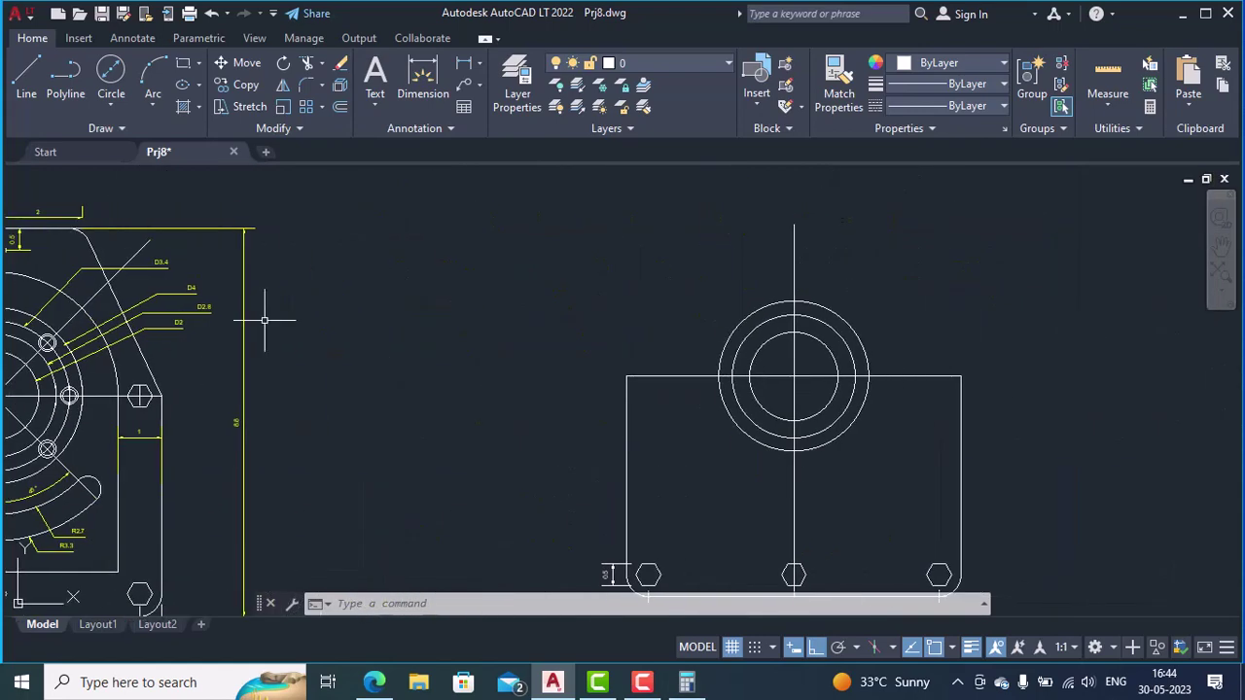
left_click(105, 98)
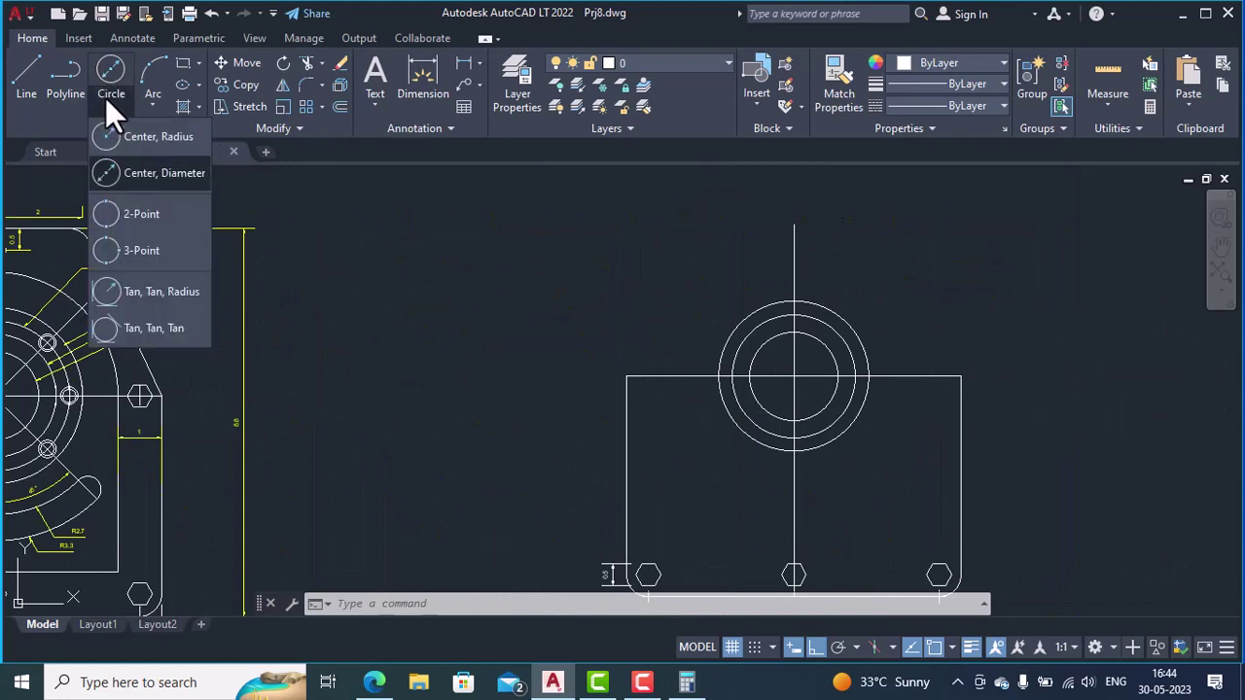
left_click(794, 378)
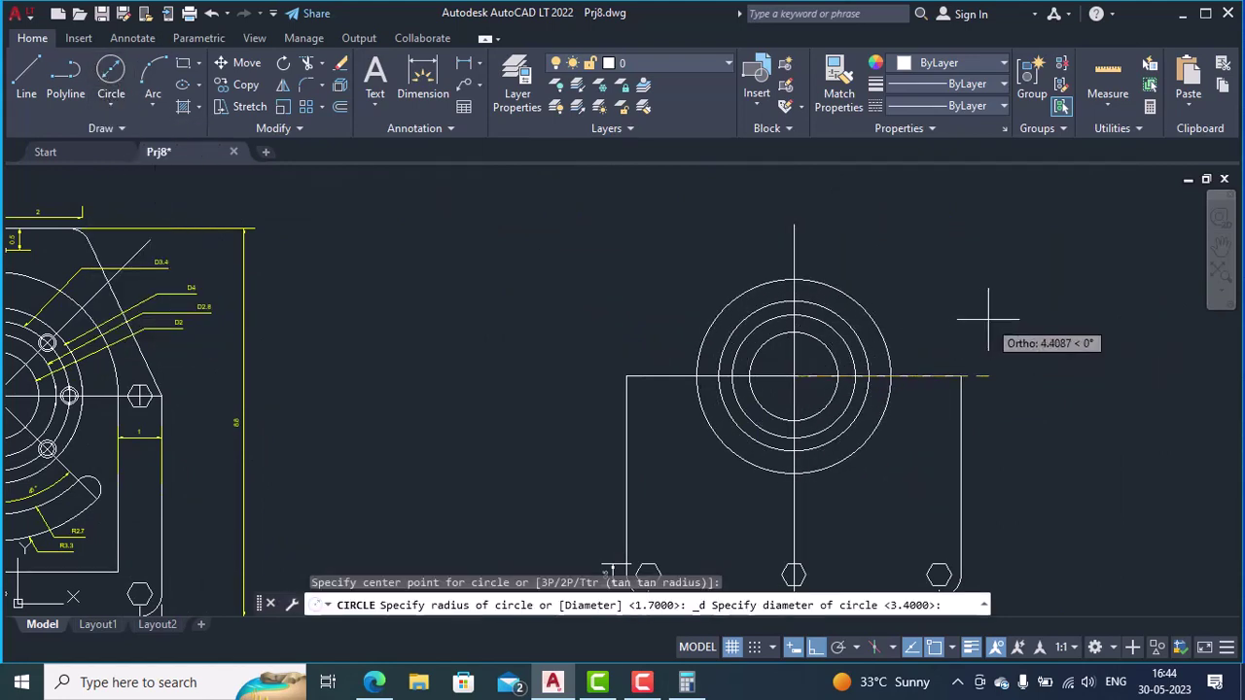
type("4")
key("Return")
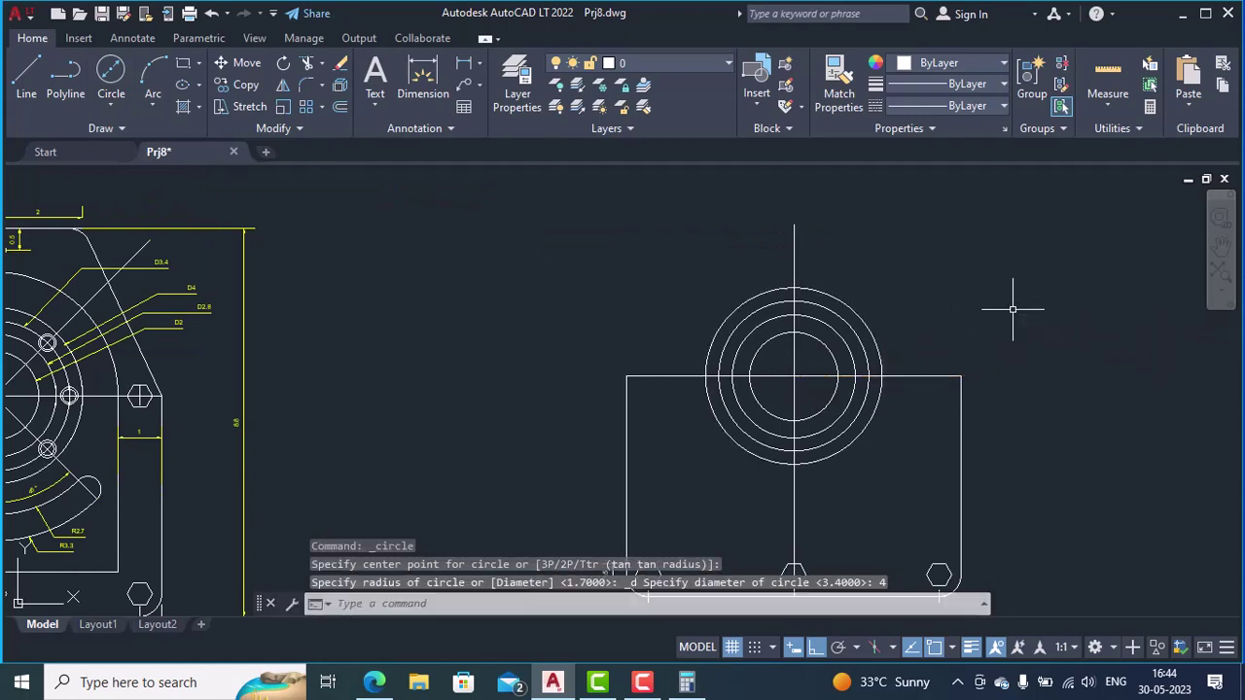
- Add a radius dimension to the large arc around the concentric circles on the reference drawing, with its text outside the upper sloped edge
mouse_move(575, 361)
middle_mouse_down()
mouse_move(690, 380)
mouse_move(1029, 375)
middle_mouse_up()
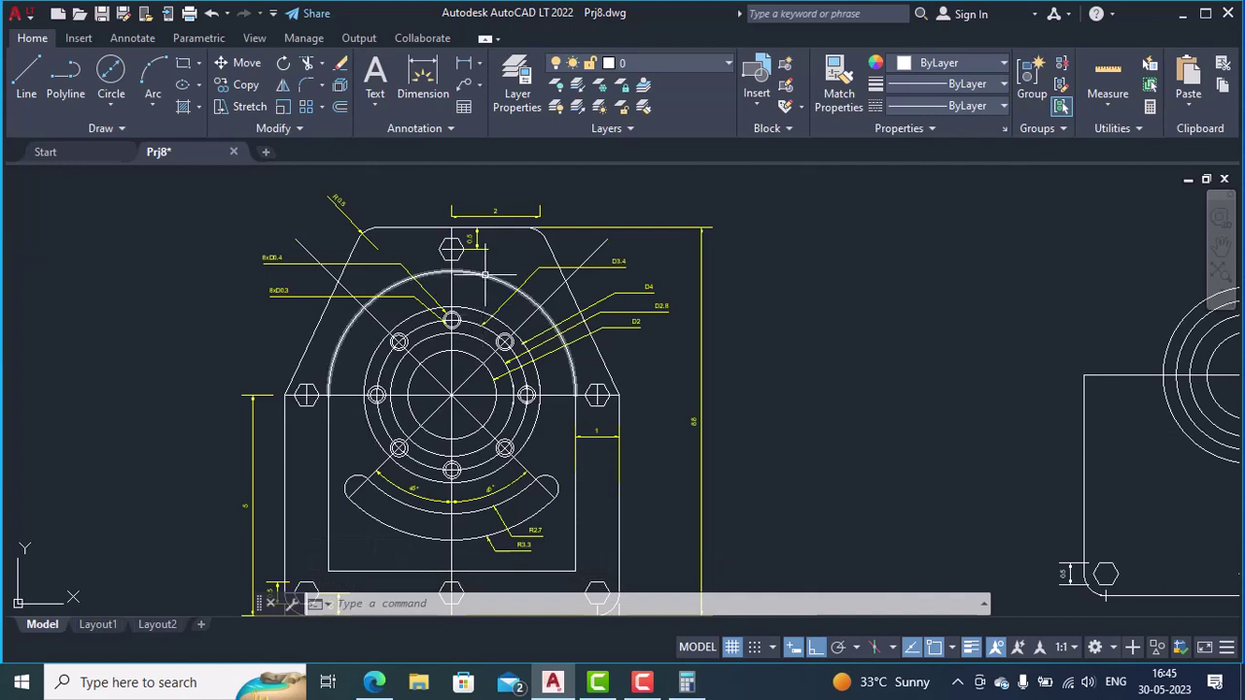
scroll(485, 275, "up", 2)
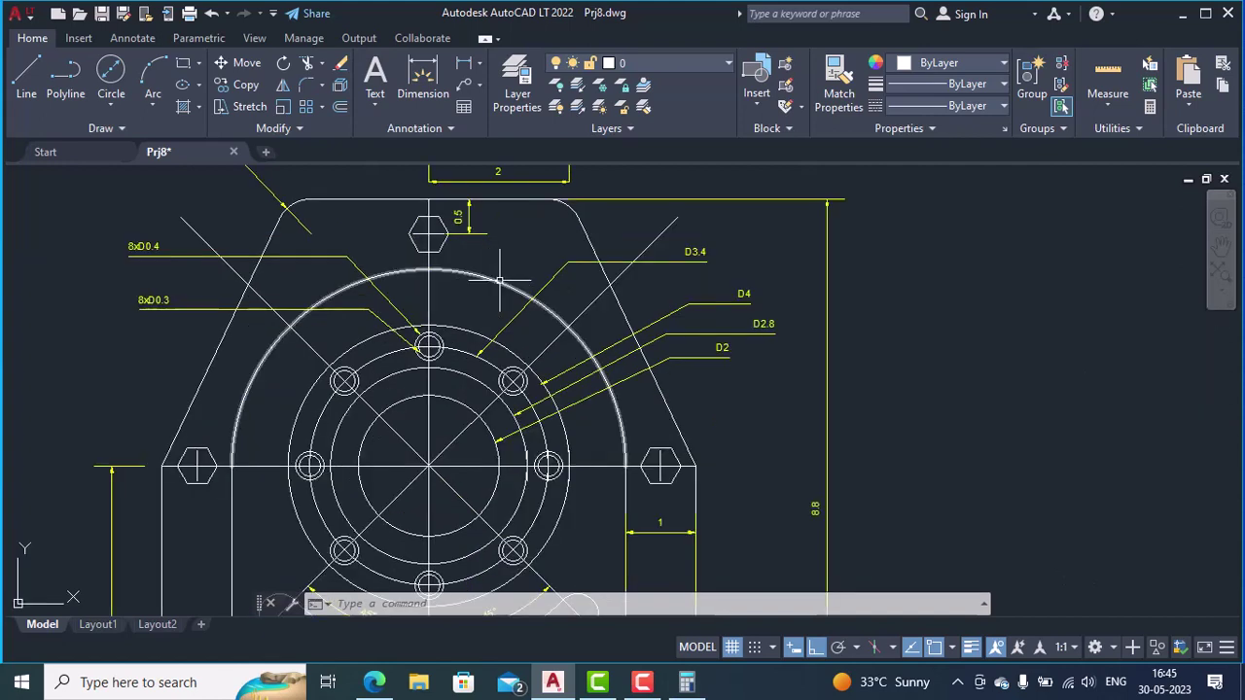
left_click(492, 282)
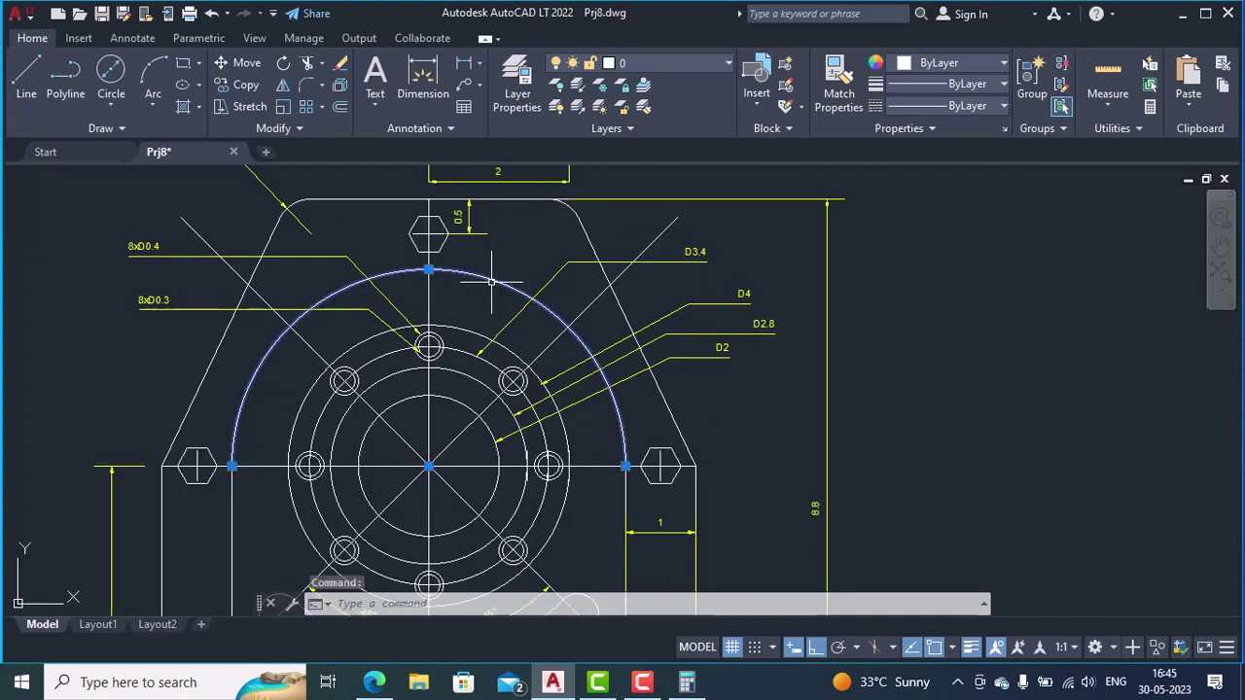
mouse_move(492, 282)
middle_mouse_down()
mouse_move(506, 431)
mouse_move(503, 406)
middle_mouse_up()
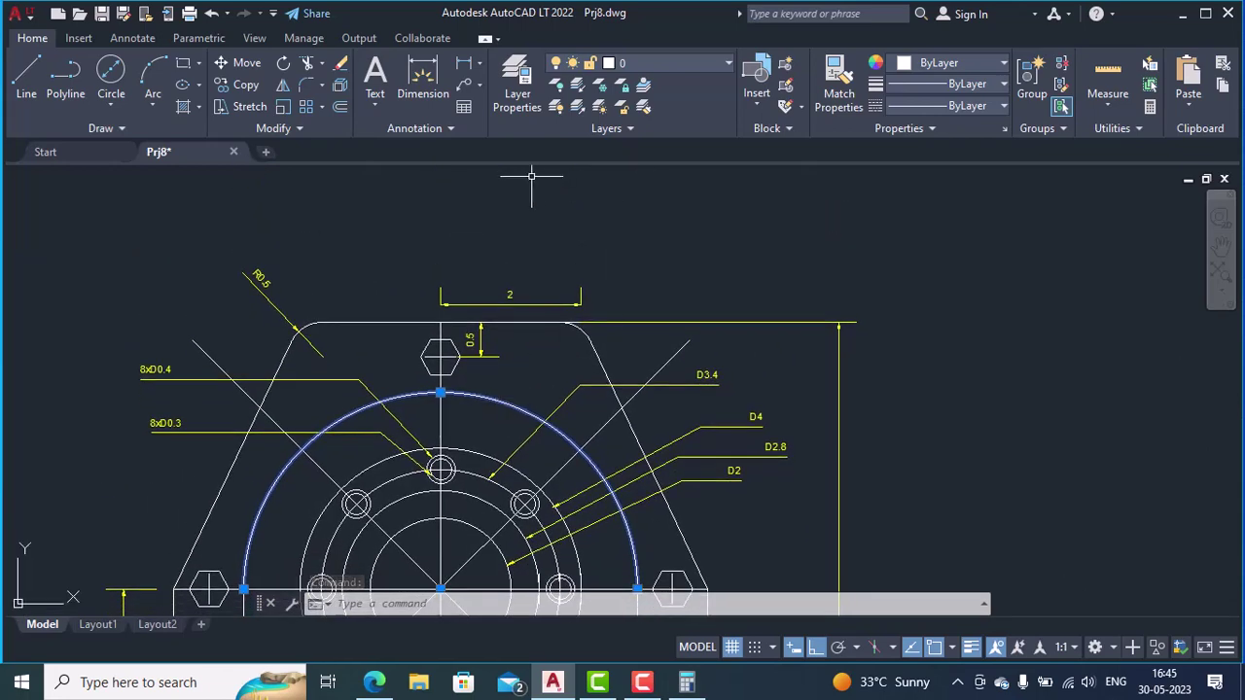
left_click(479, 63)
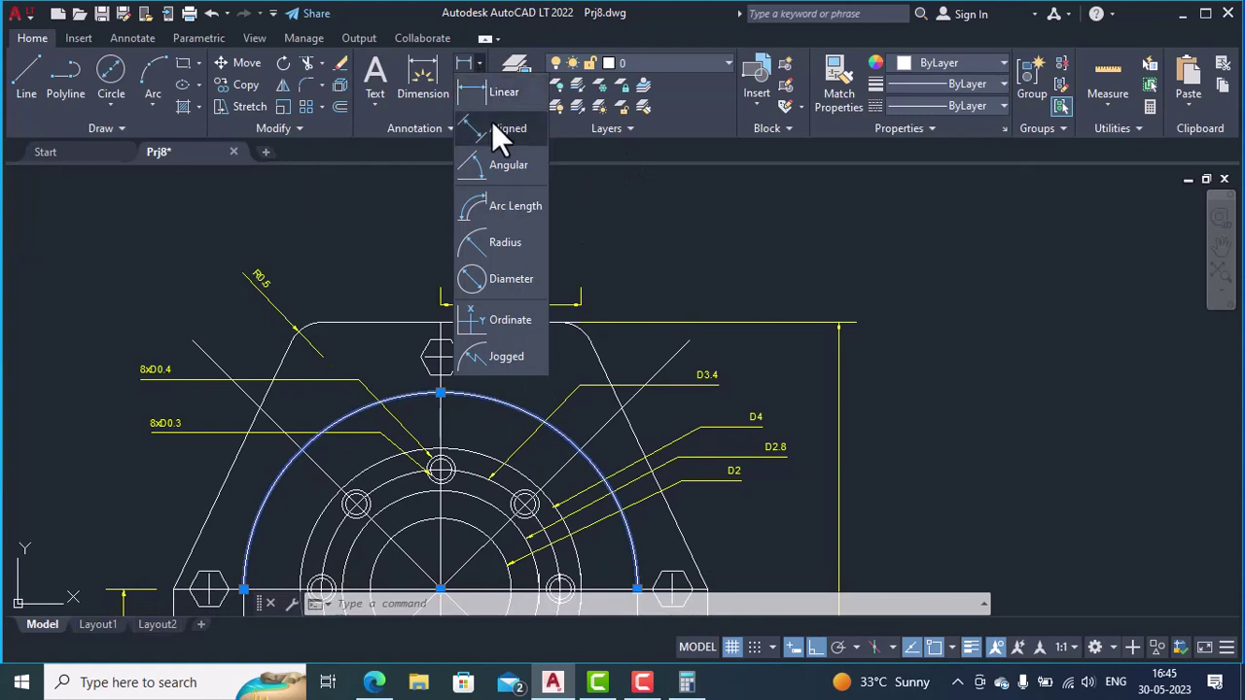
left_click(506, 240)
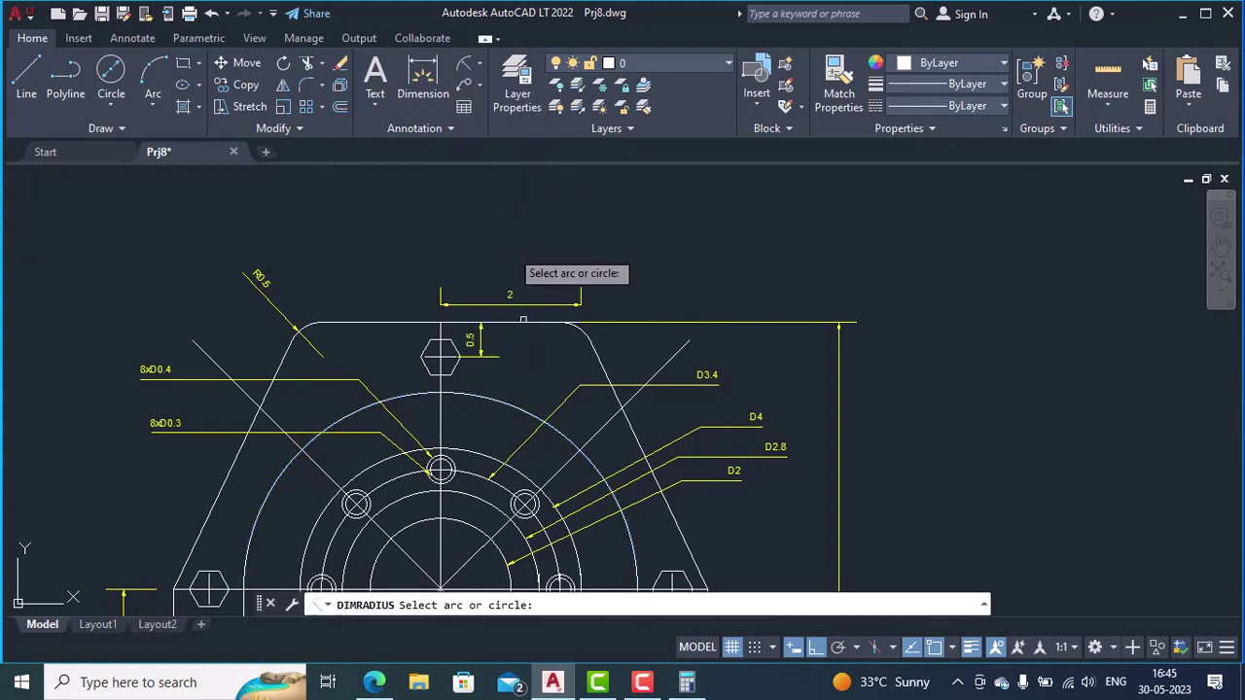
left_click(508, 402)
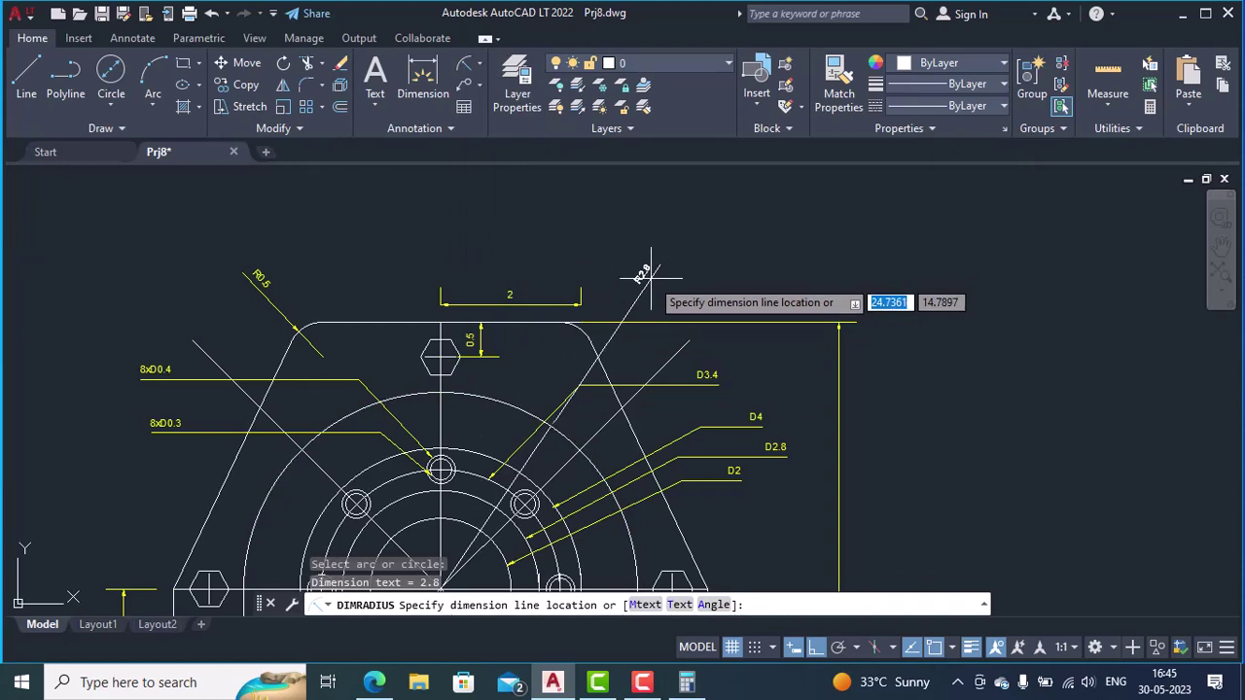
left_click(651, 278)
scroll(681, 280, "up", 4)
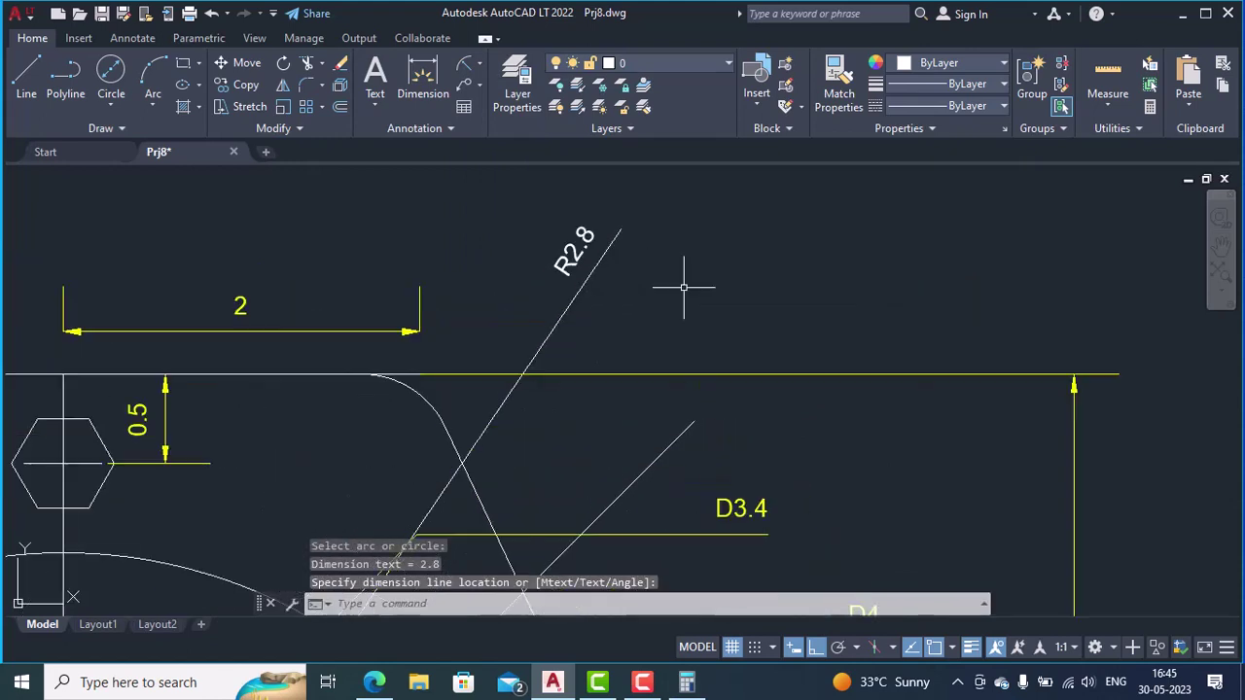
- Draw a circle of radius 2.8 on the new plate, centred on the existing concentric circles
scroll(684, 287, "down", 10)
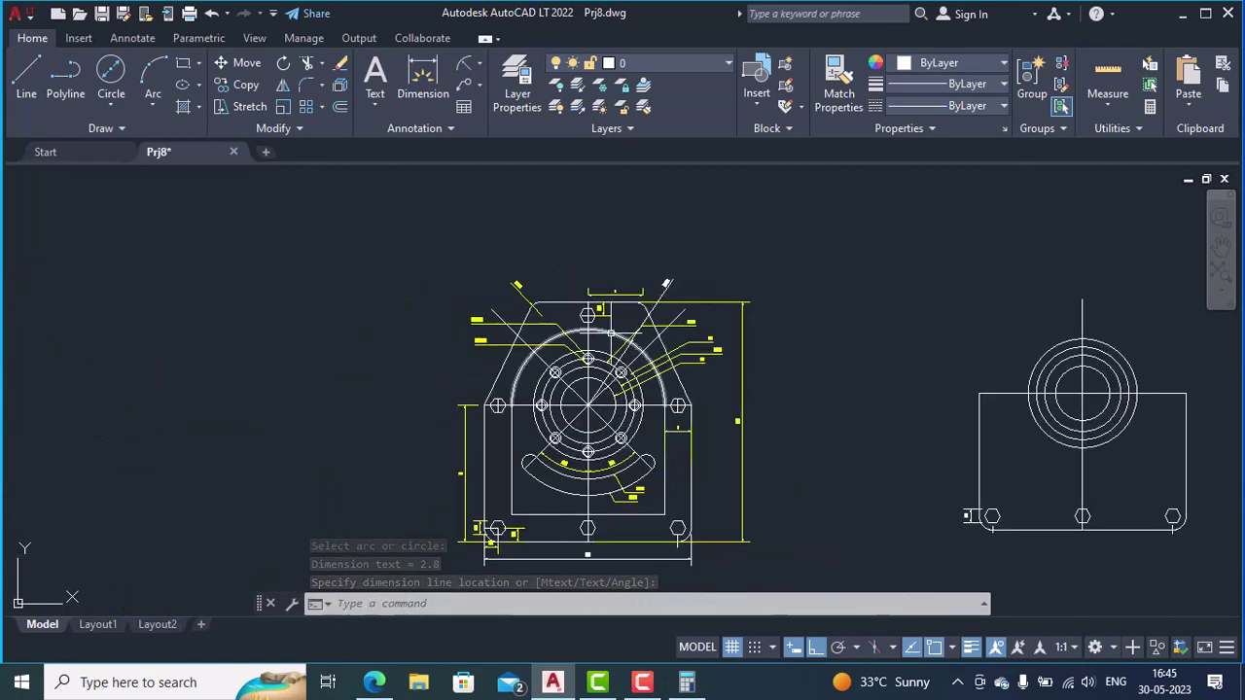
scroll(611, 333, "up", 5)
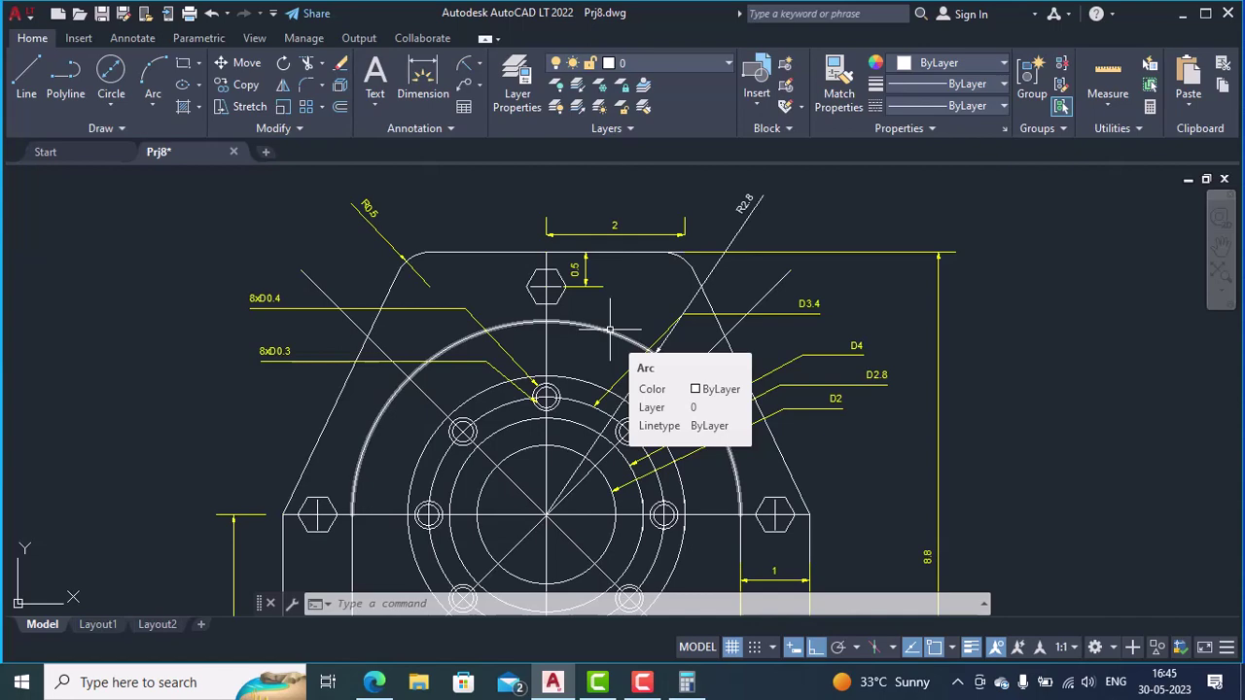
scroll(611, 330, "down", 1)
mouse_move(820, 389)
middle_mouse_down()
mouse_move(225, 301)
mouse_move(231, 311)
middle_mouse_up()
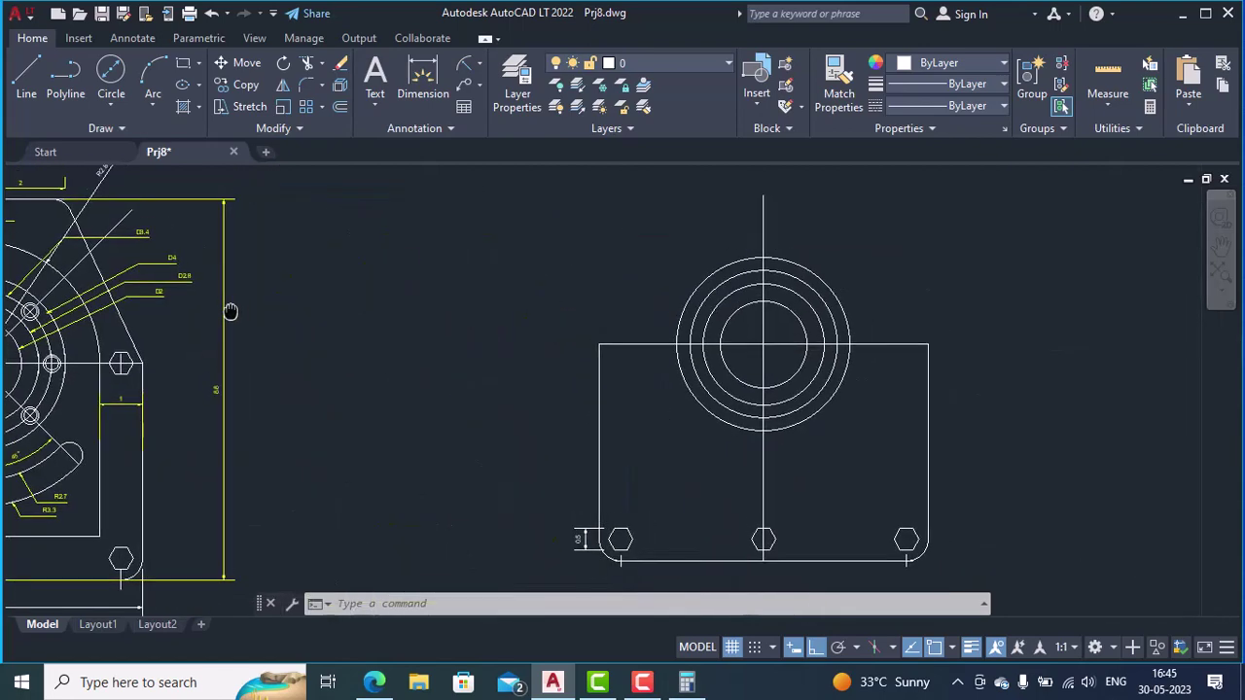
left_click(111, 106)
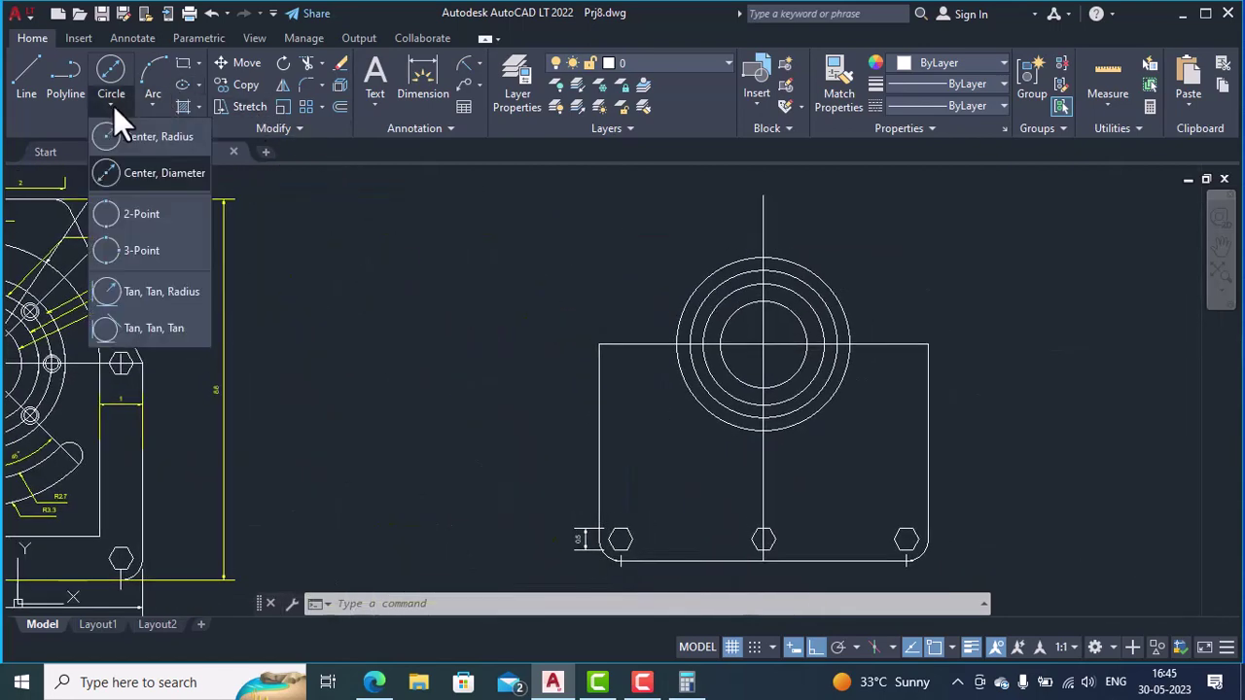
left_click(148, 135)
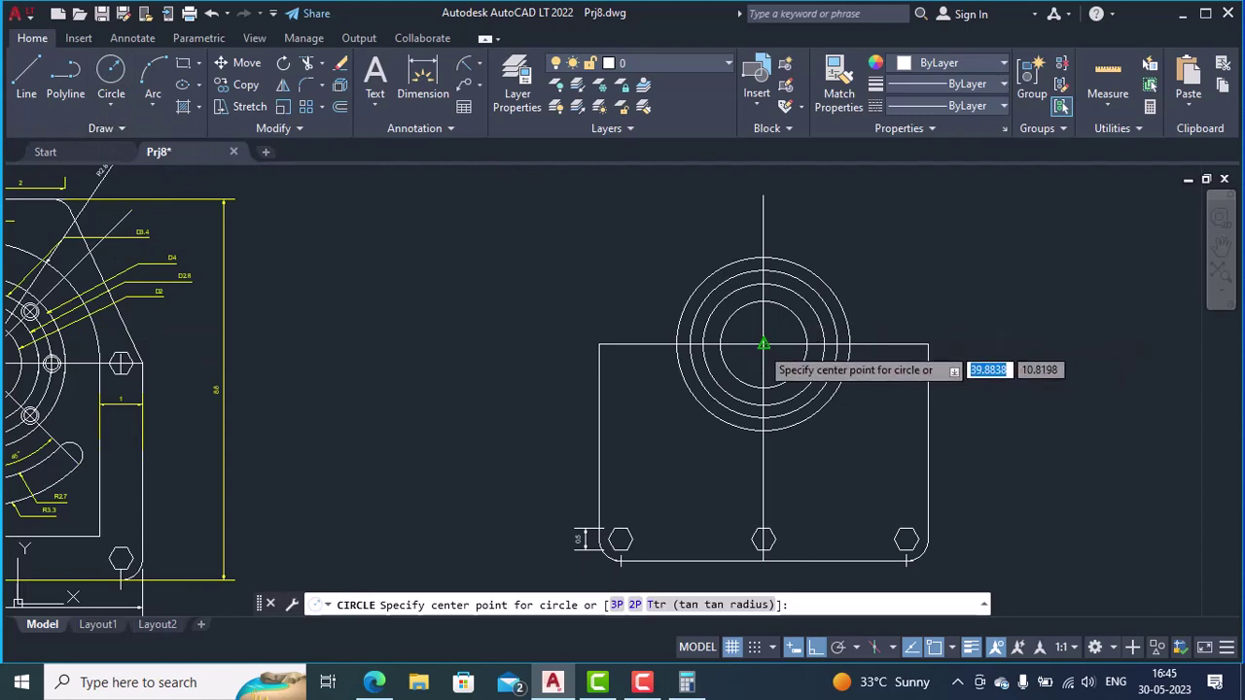
left_click(763, 344)
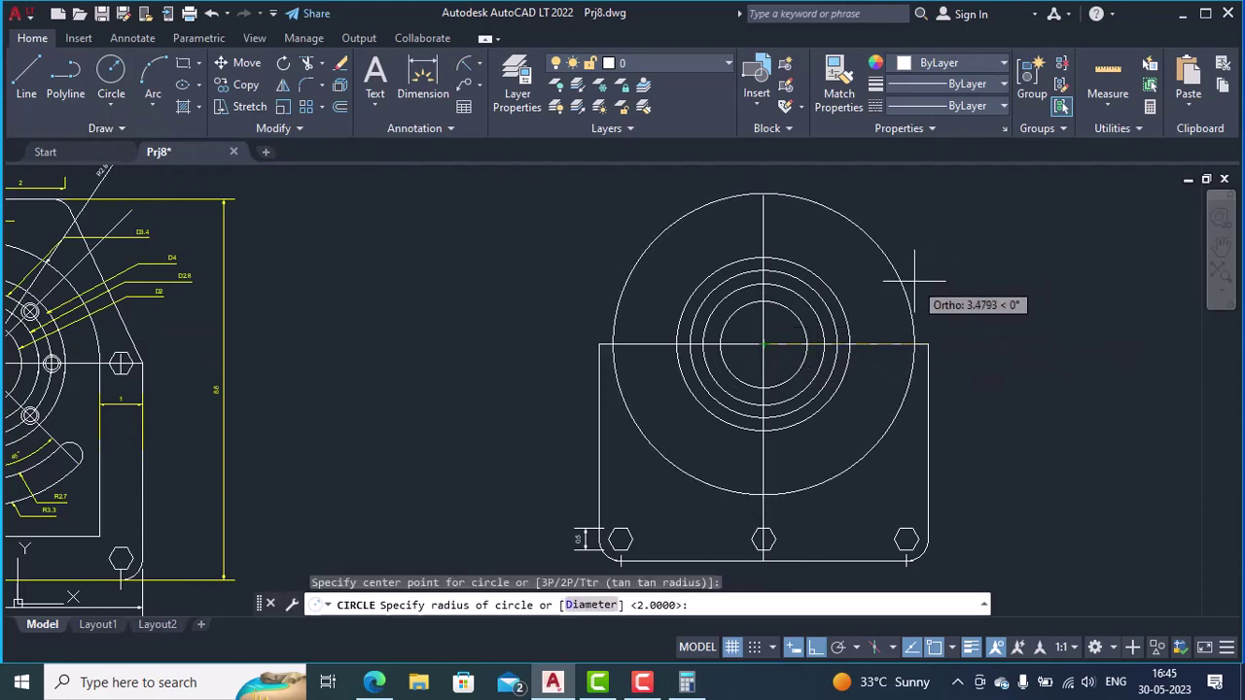
type("2.8")
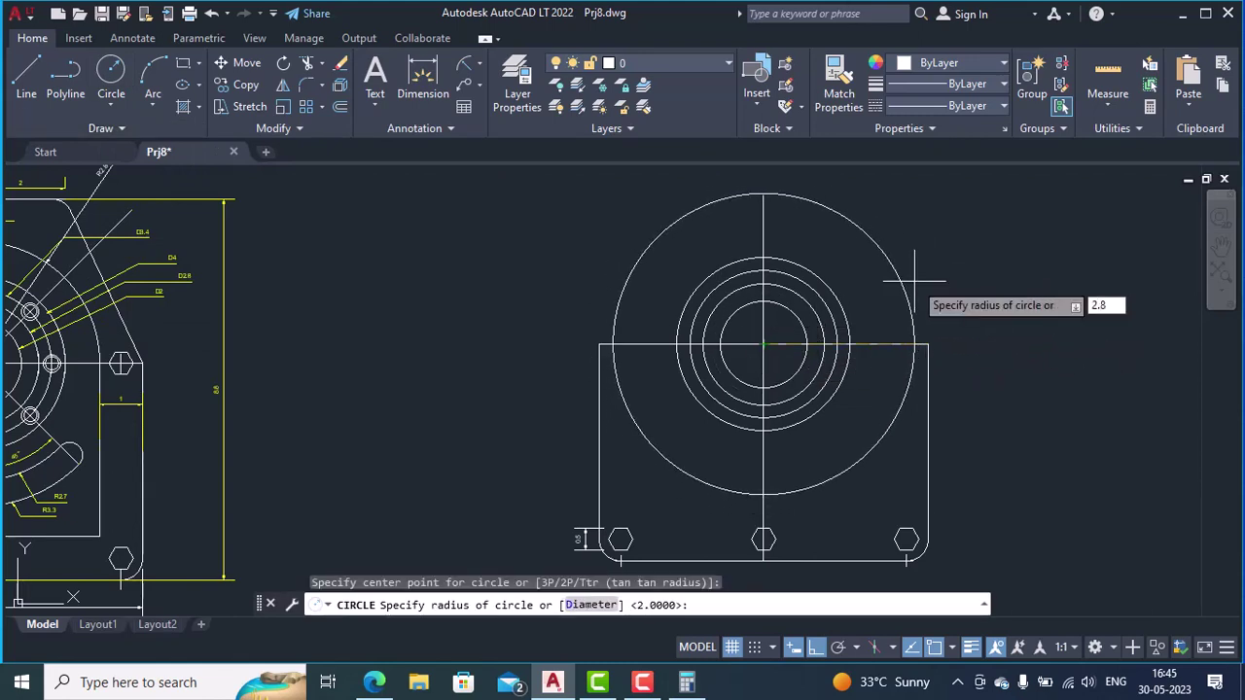
key("Return")
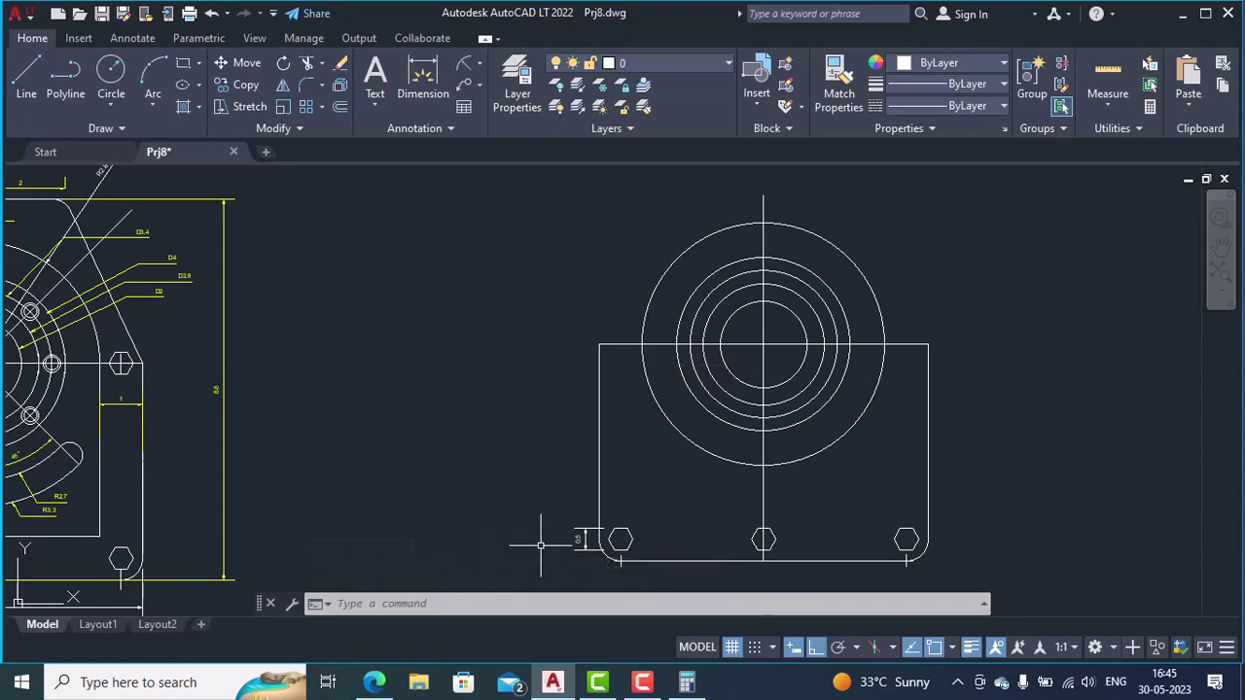
- Add a vertical linear dimension on the reference drawing from the inner rectangle's lower line to the plate's bottom edge, placed beyond the right-hand side
middle_click_drag(278, 515, 790, 464)
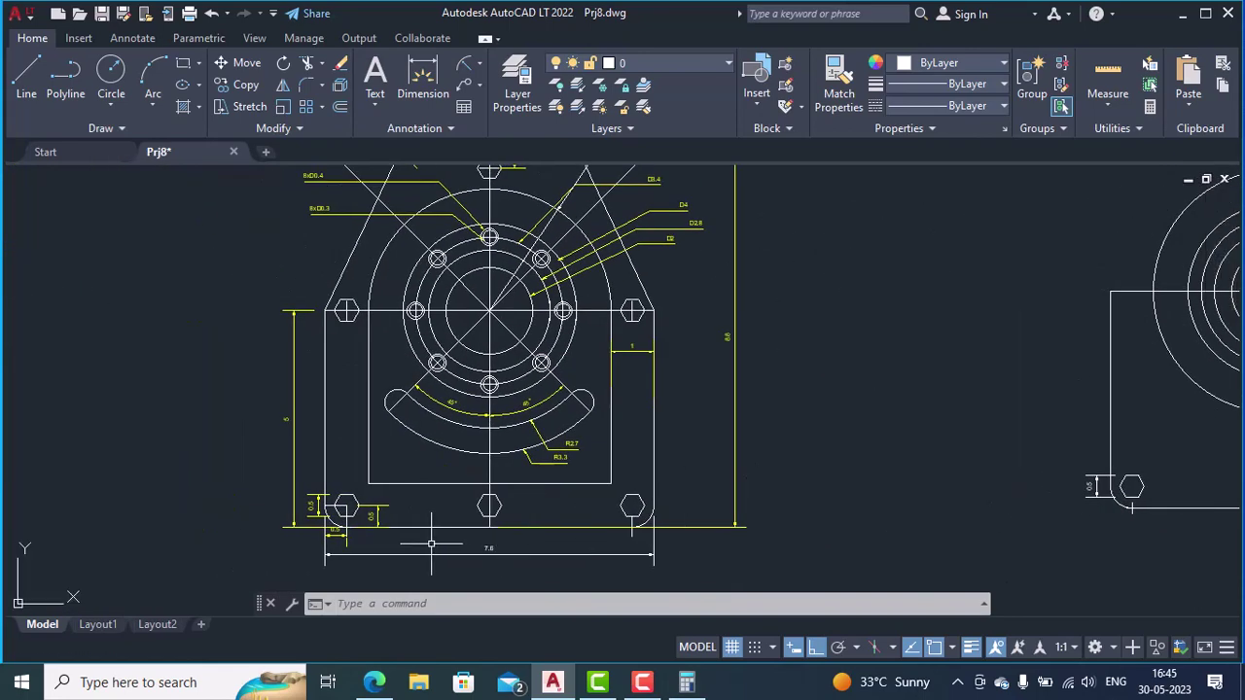
scroll(479, 497, "up", 2)
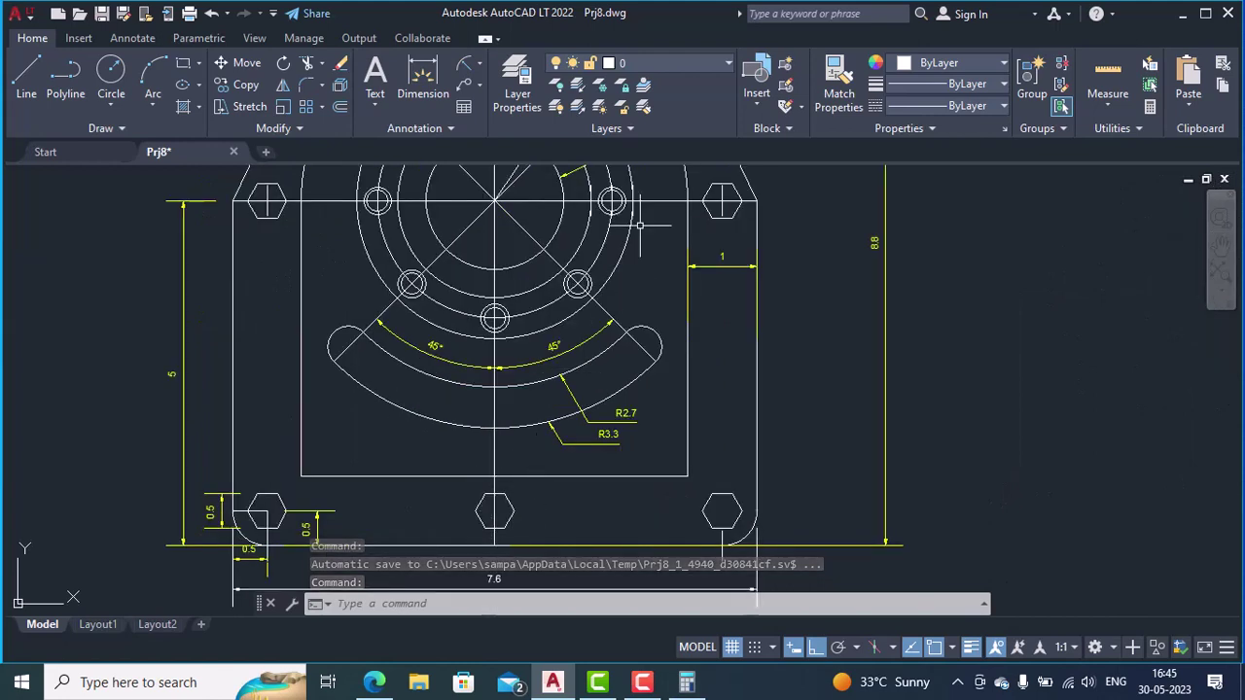
left_click(422, 70)
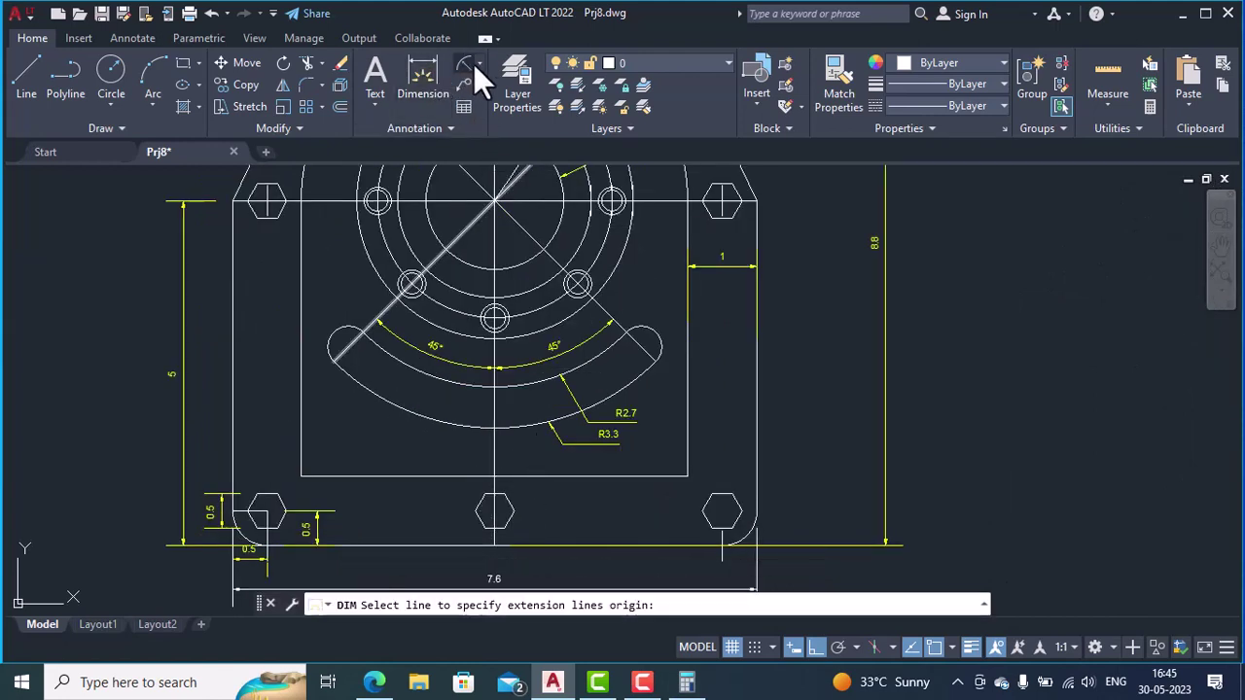
left_click(477, 64)
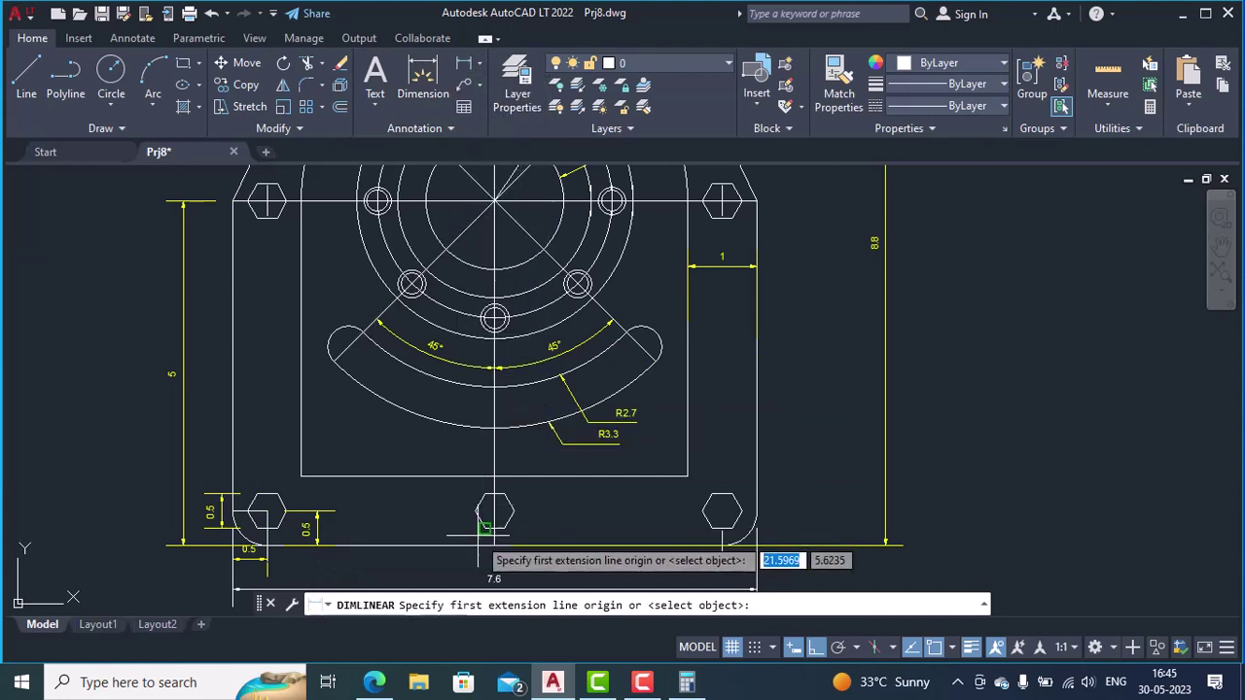
left_click(495, 477)
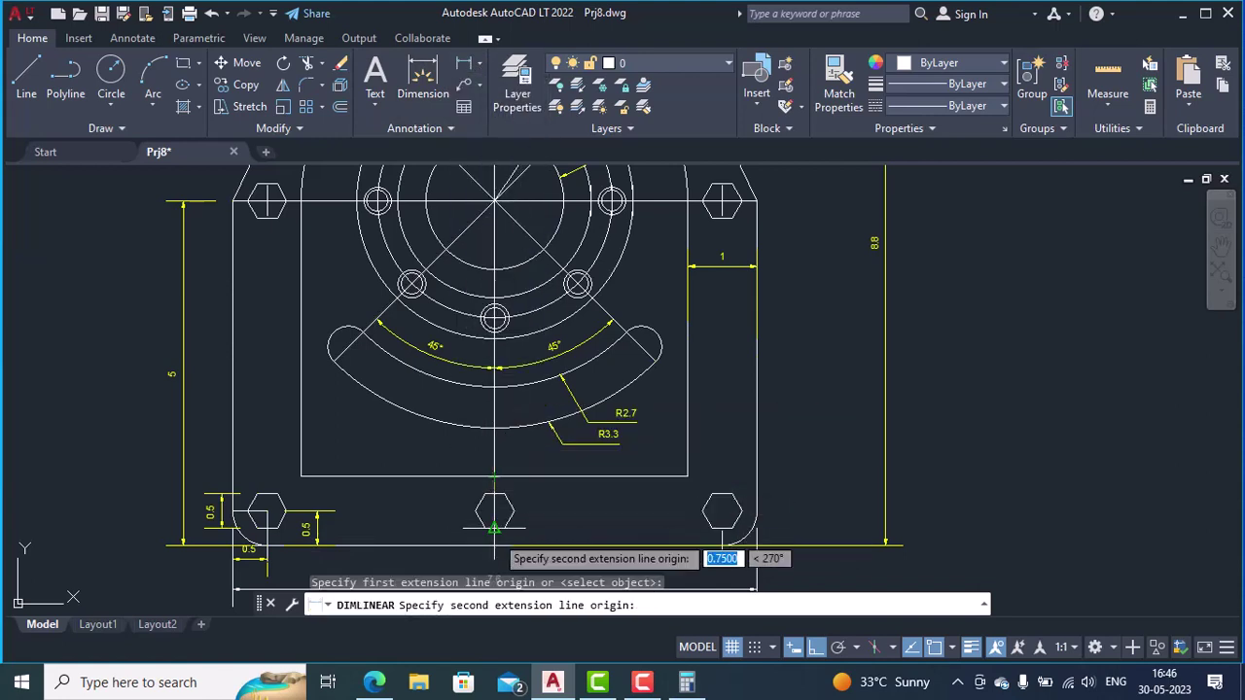
left_click(496, 549)
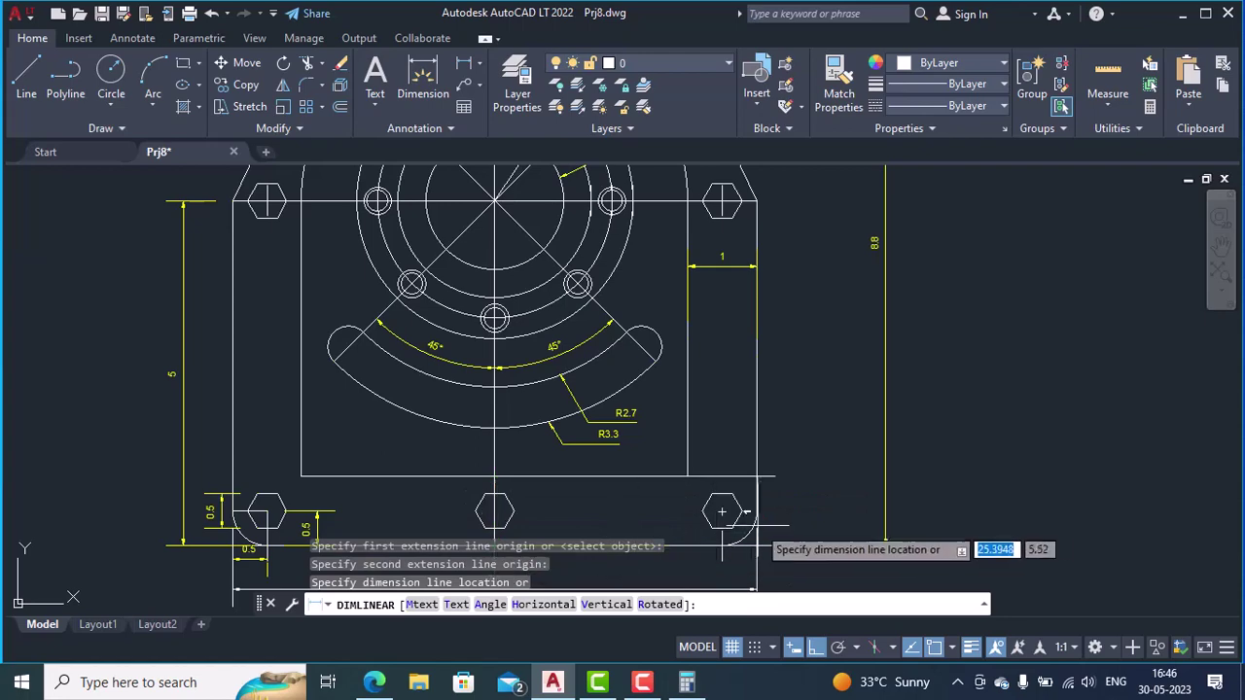
left_click(808, 510)
scroll(807, 510, "up", 3)
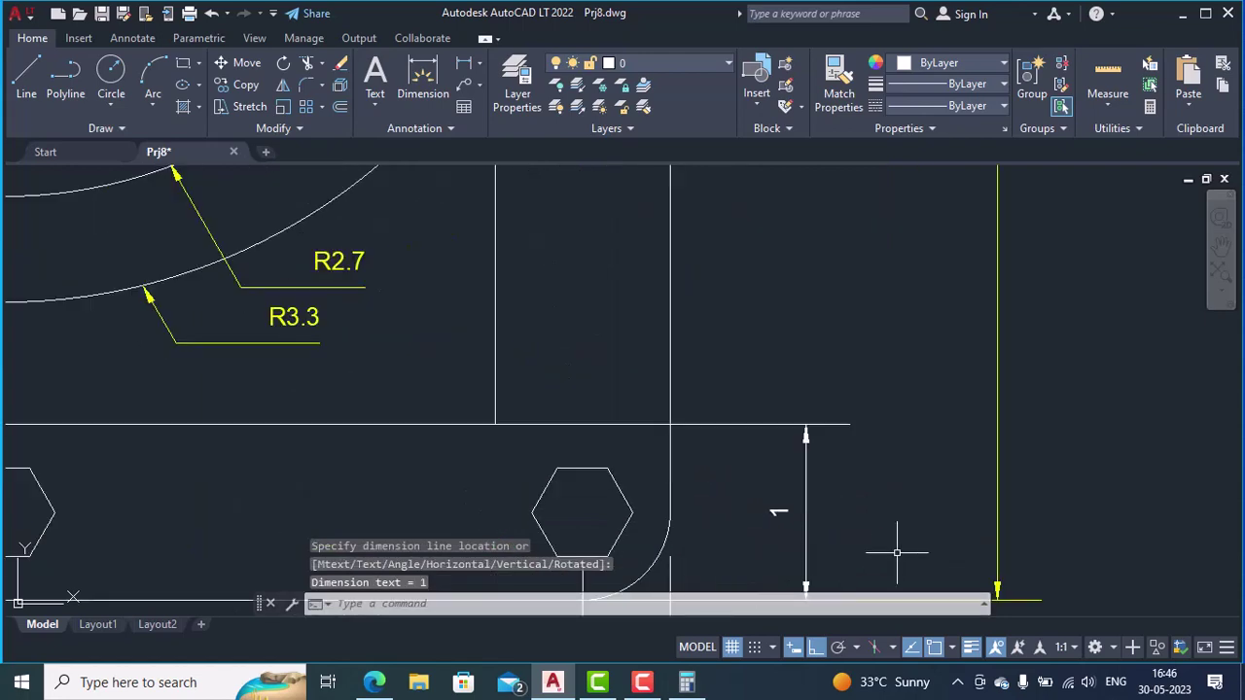
- Offset both halves of the new plate's bottom edge upward by a distance of 1
scroll(798, 543, "down", 3)
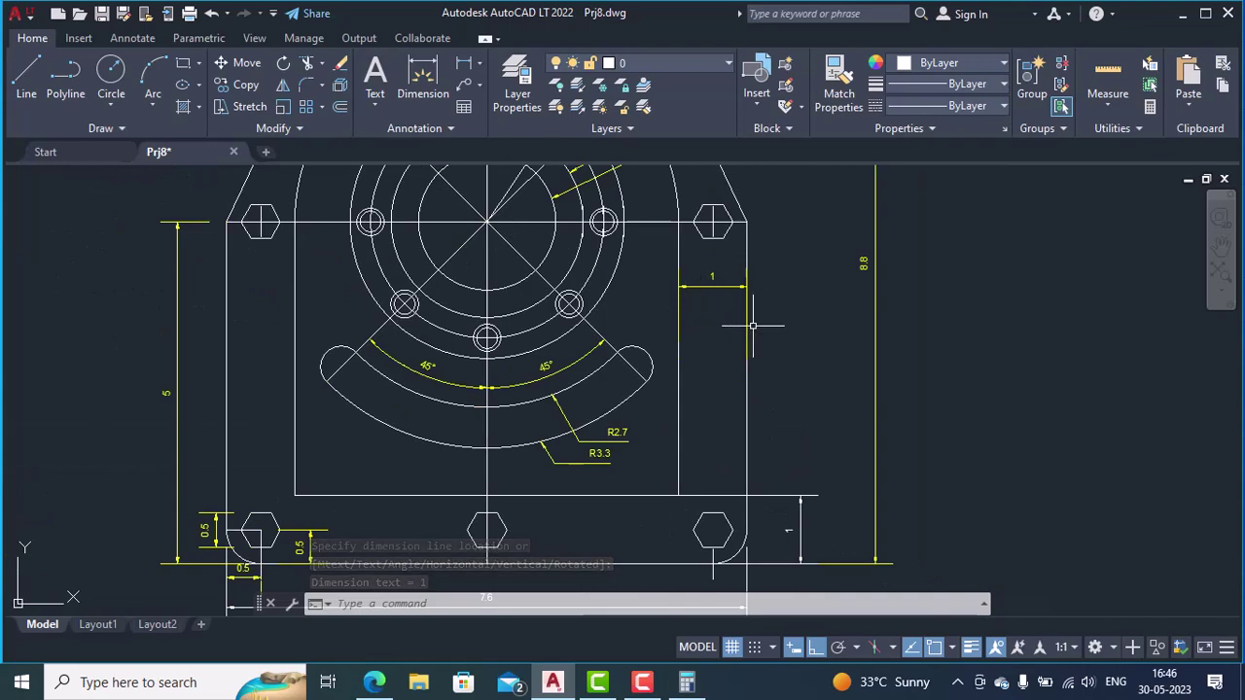
scroll(847, 417, "down", 2)
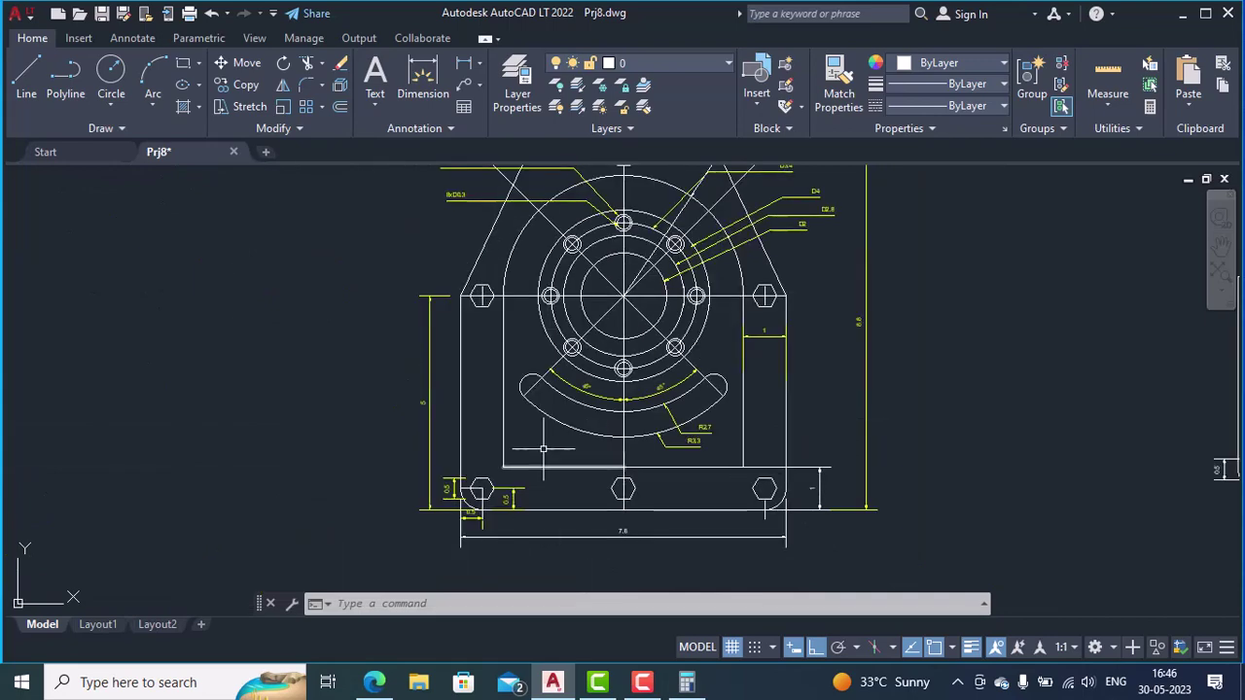
mouse_move(973, 404)
middle_mouse_down()
mouse_move(761, 398)
mouse_move(494, 464)
middle_mouse_up()
scroll(695, 504, "up", 3)
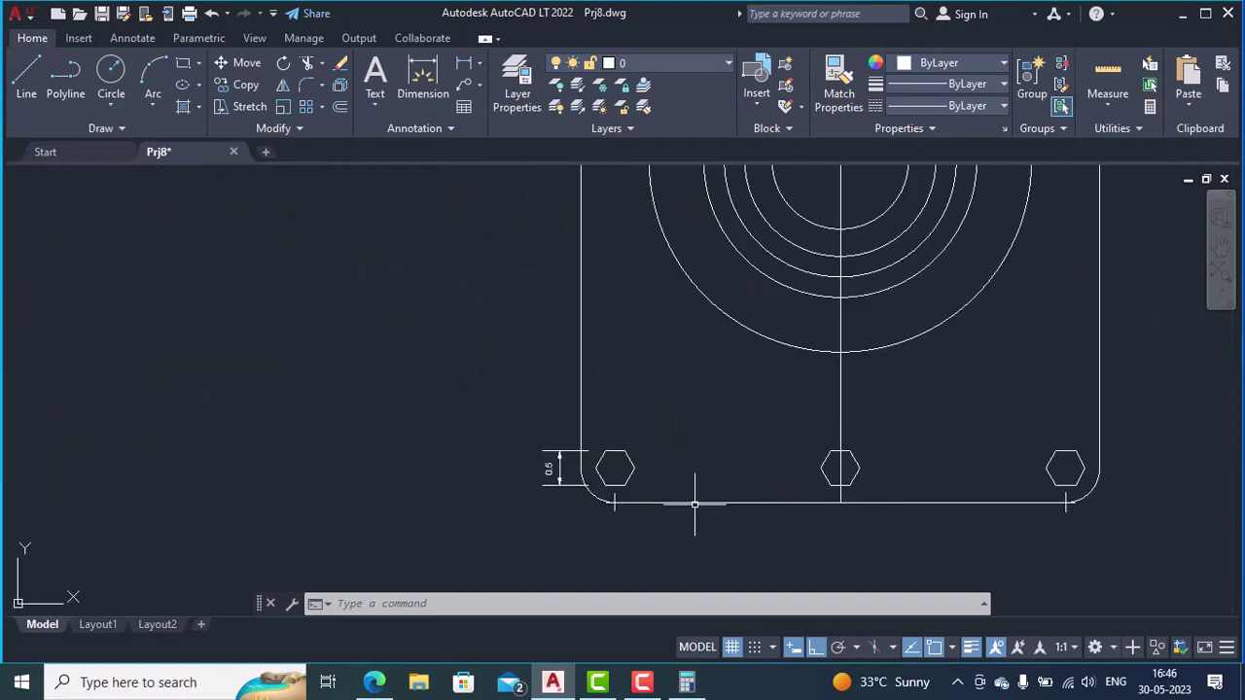
type("L")
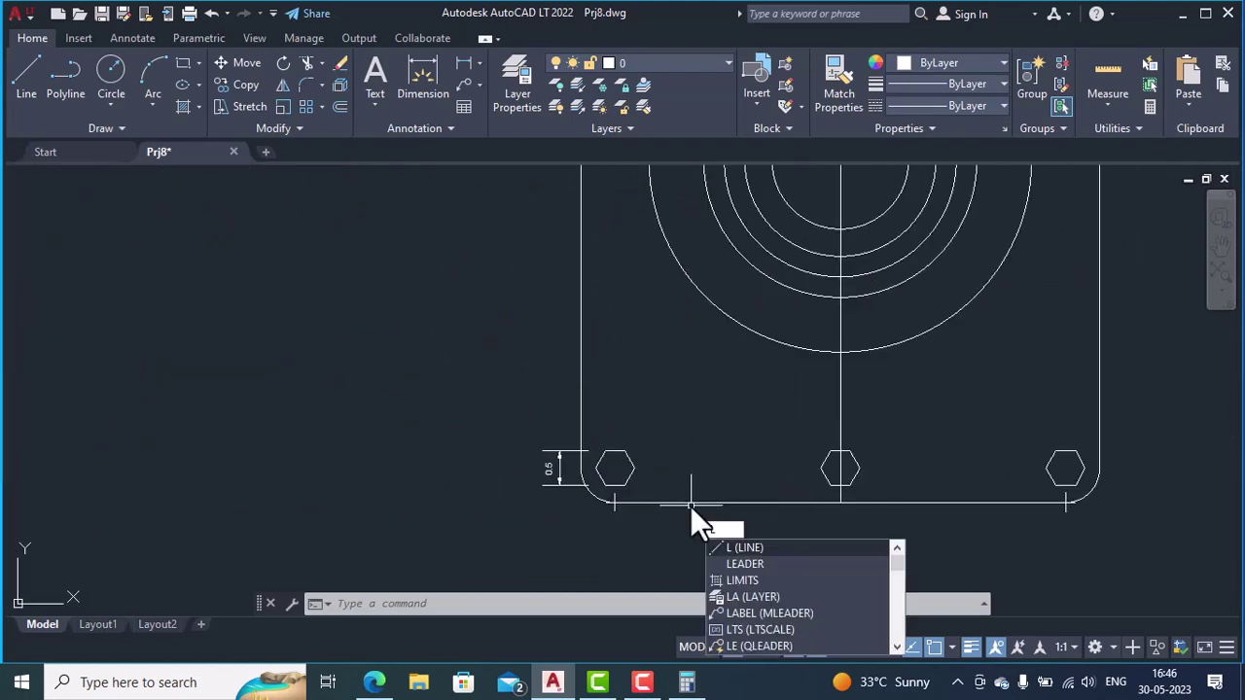
key("Return")
type("OFFSET")
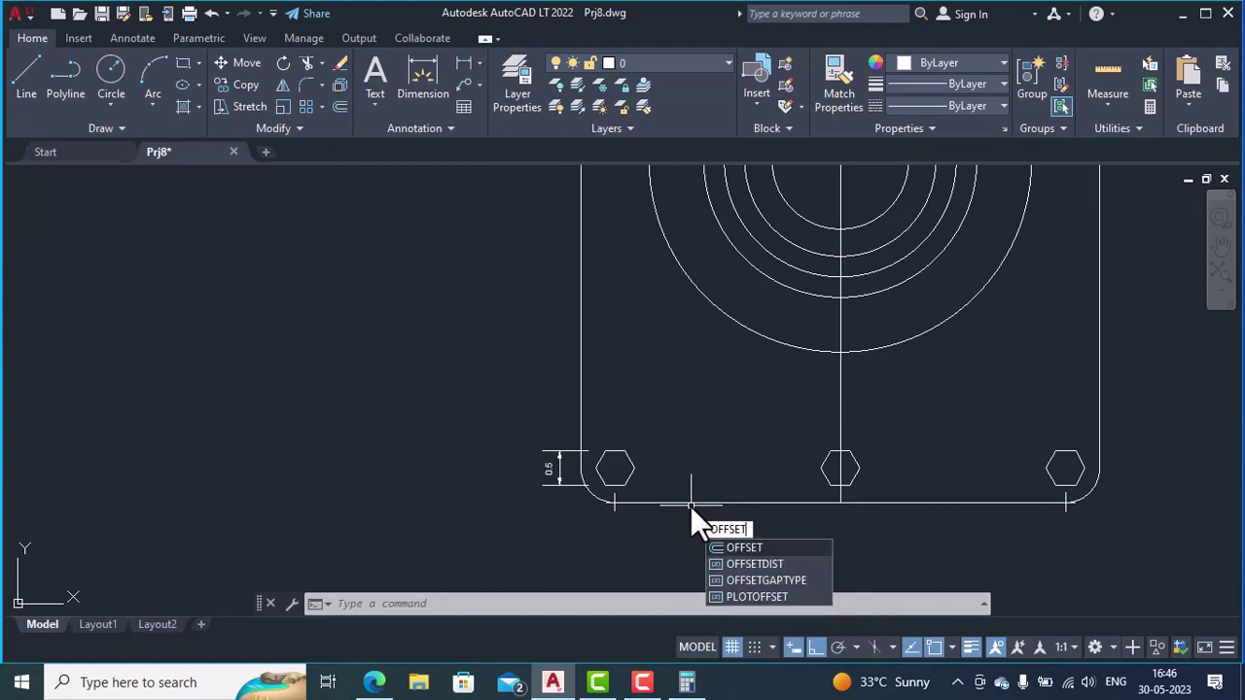
key("Return")
type("1")
key("Return")
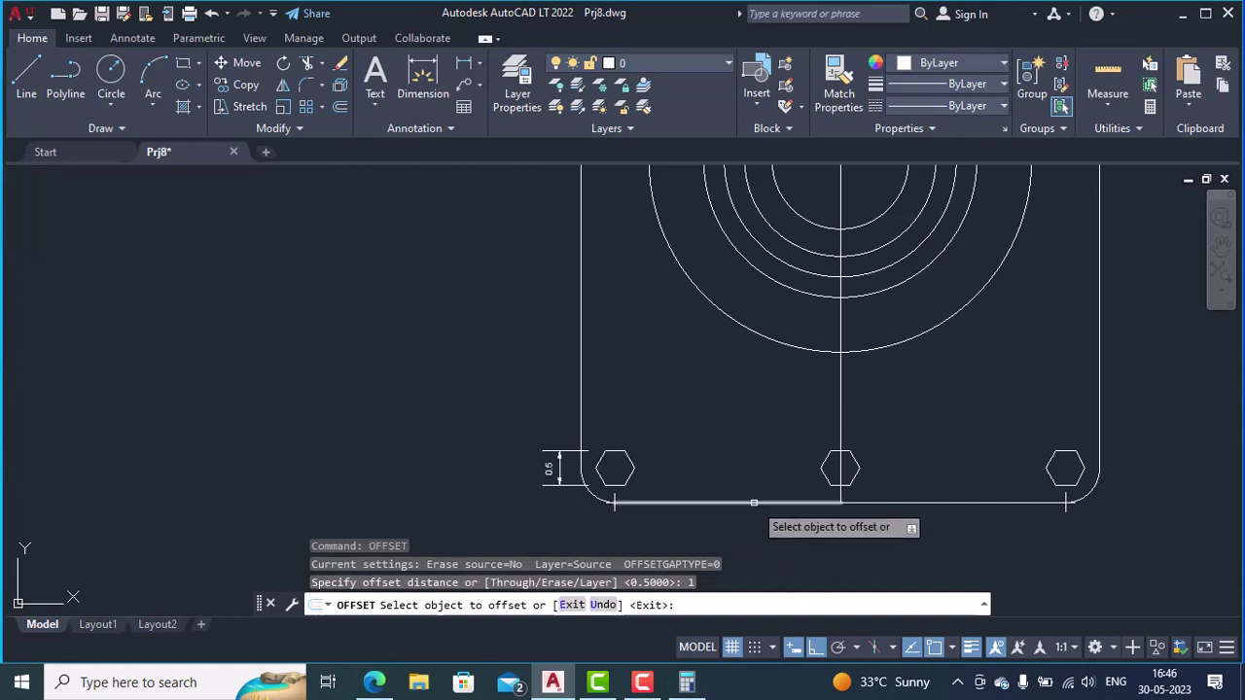
left_click(754, 503)
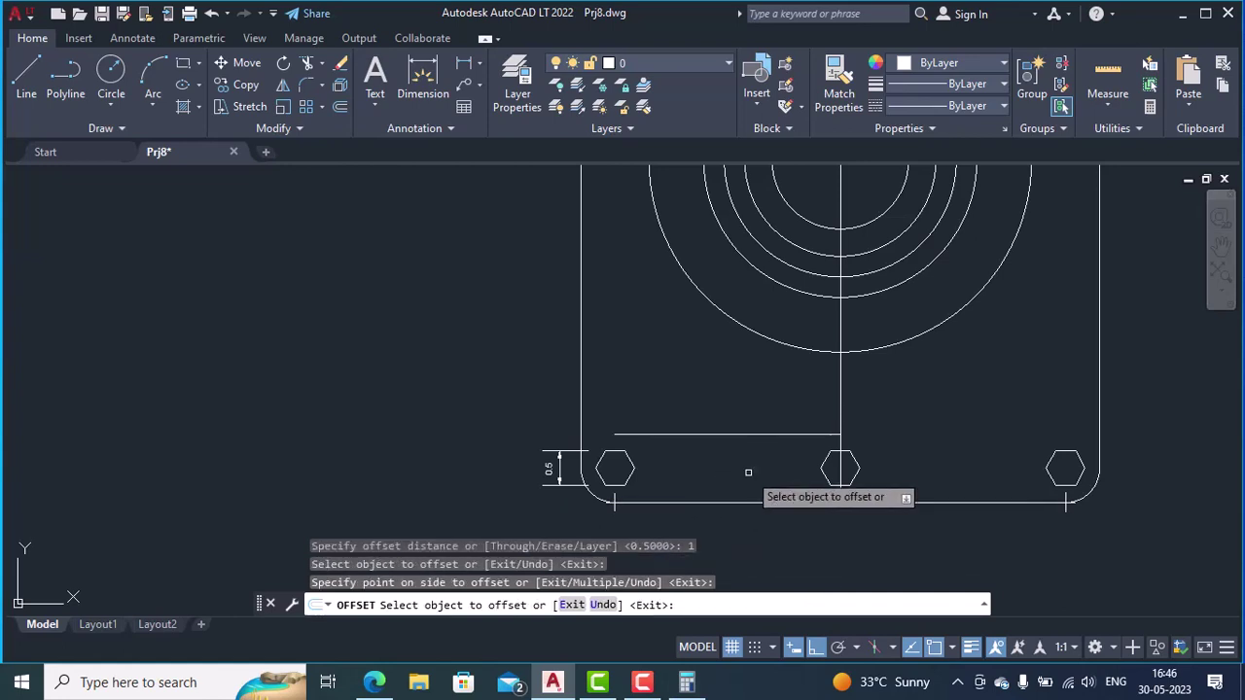
left_click(924, 502)
left_click(929, 453)
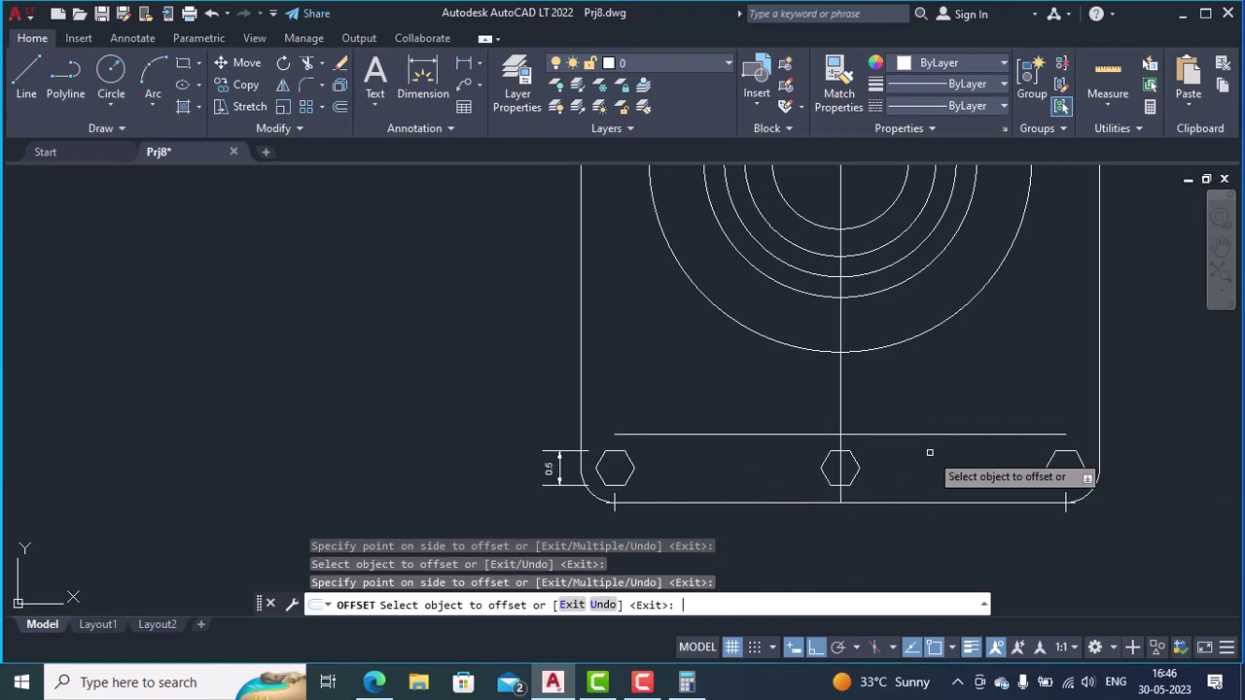
- Draw a line from a tangent on the large outer circle's left side, perpendicular to the horizontal line above the hexagons
key("Return")
scroll(812, 353, "down", 3)
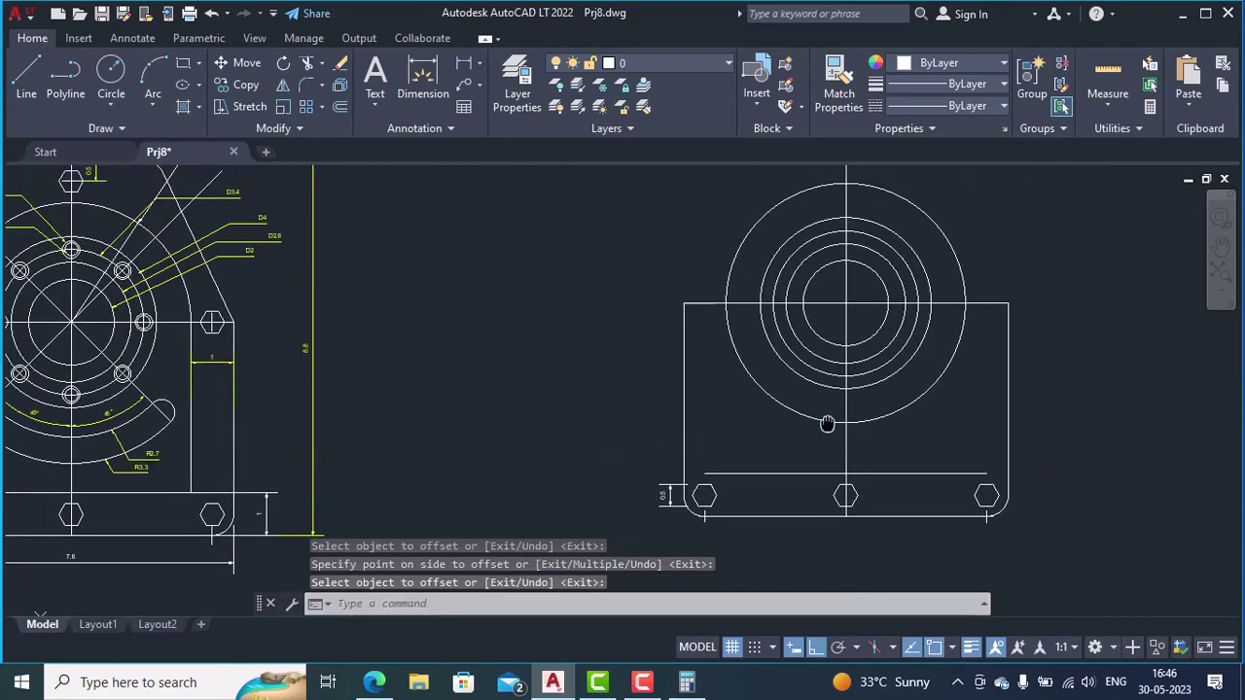
type("l")
key("Return")
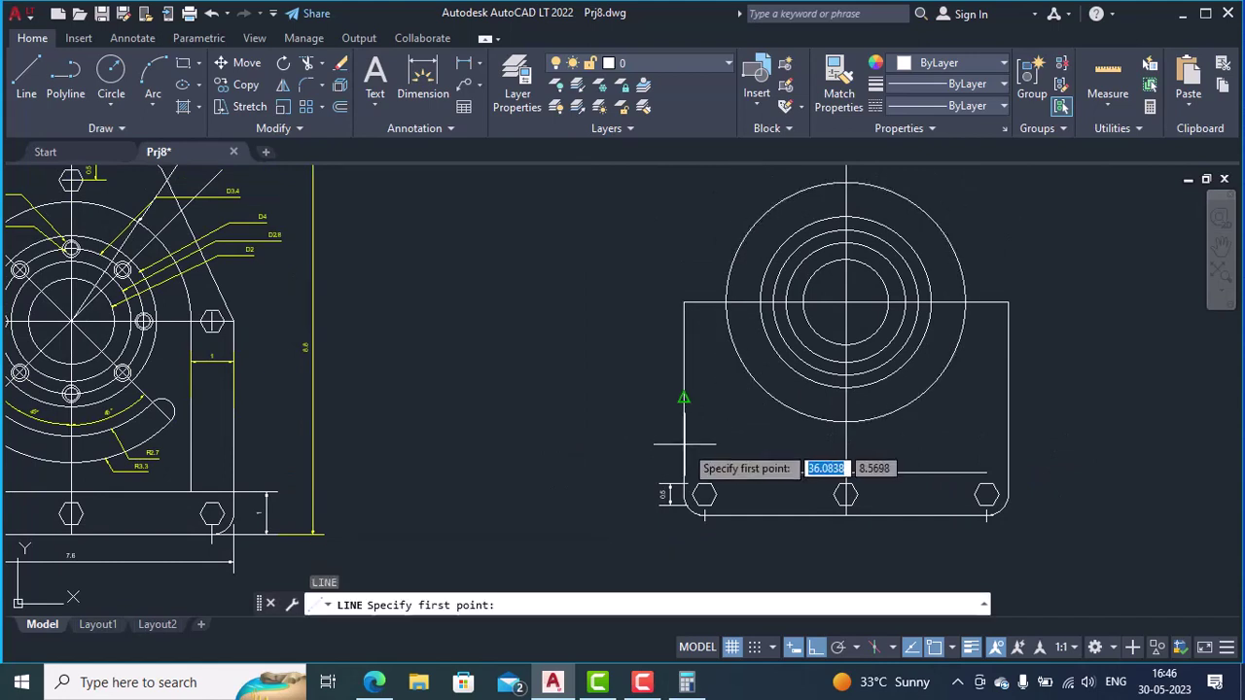
type("tan")
key("Return")
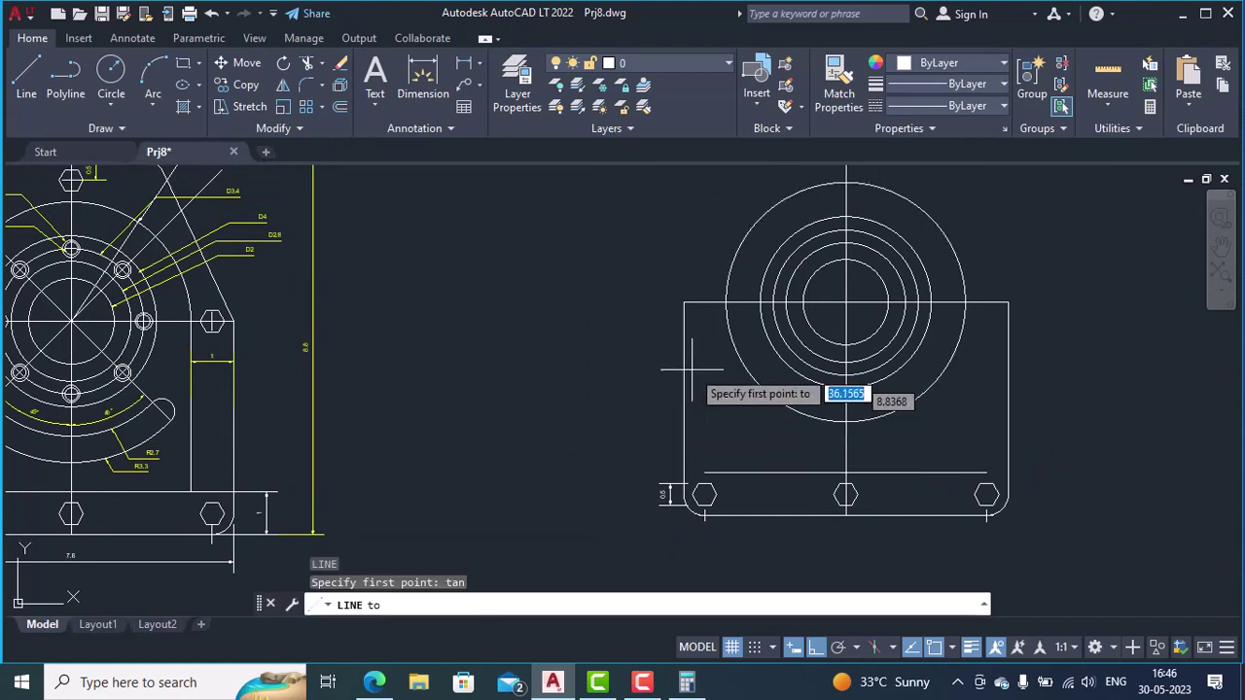
left_click(727, 318)
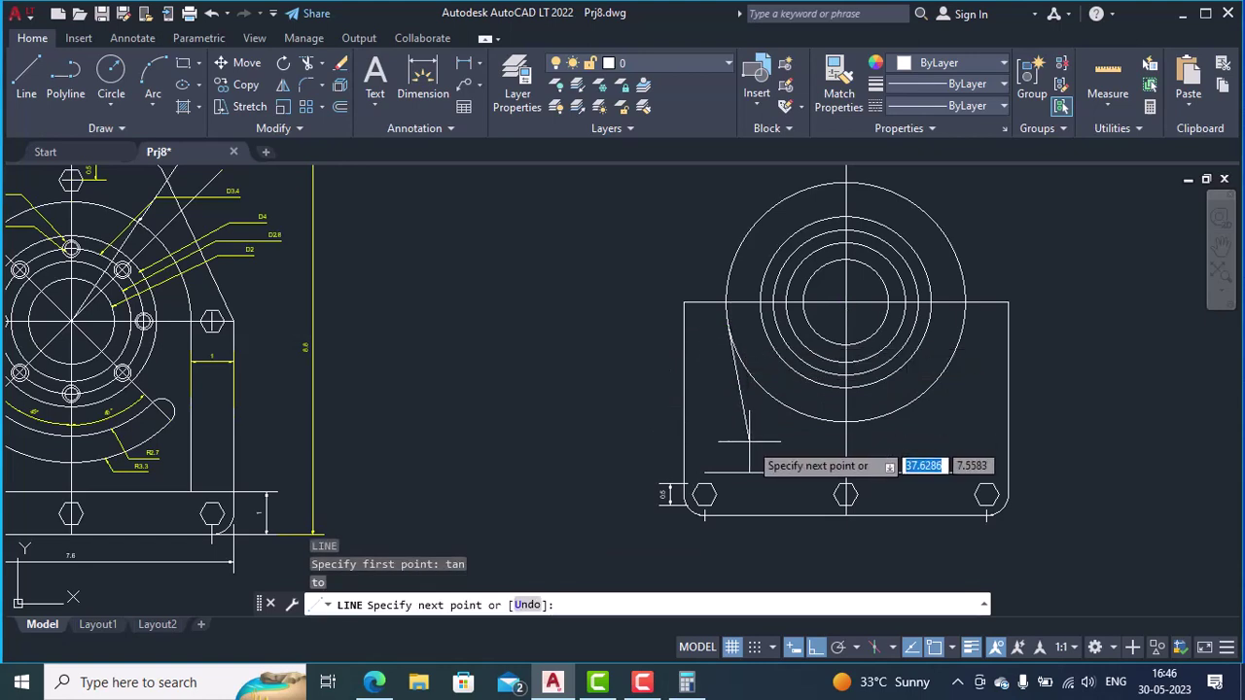
key("BackSpace")
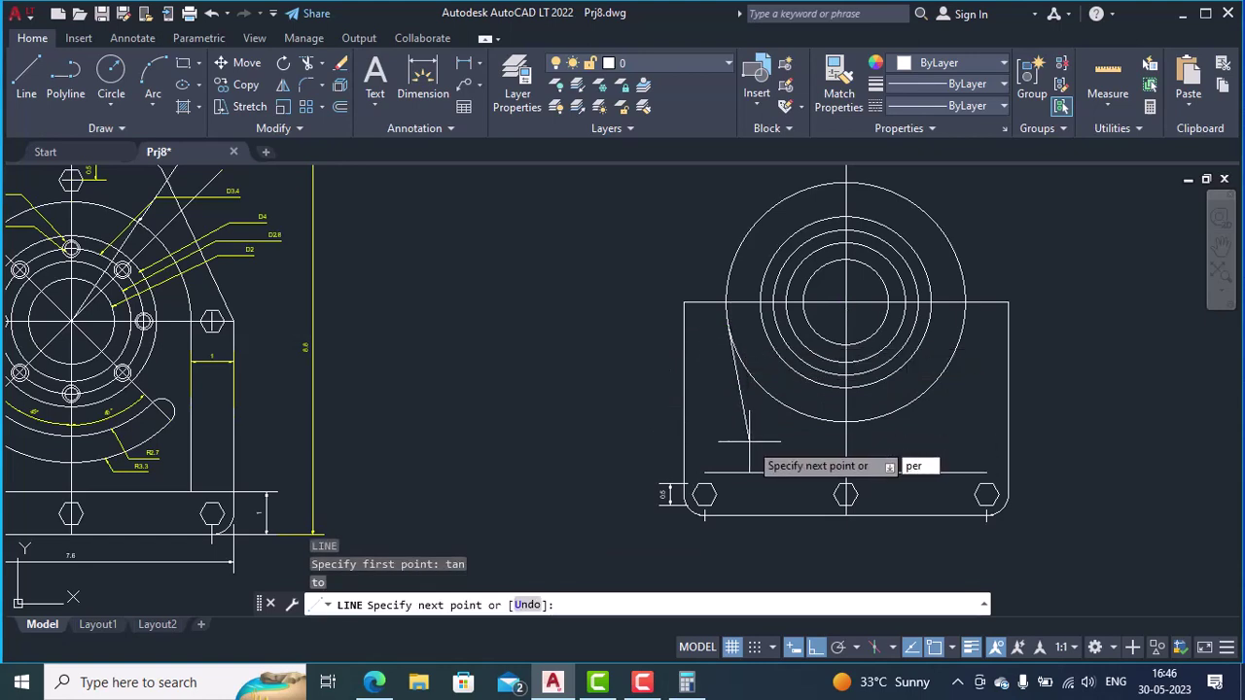
key("Return")
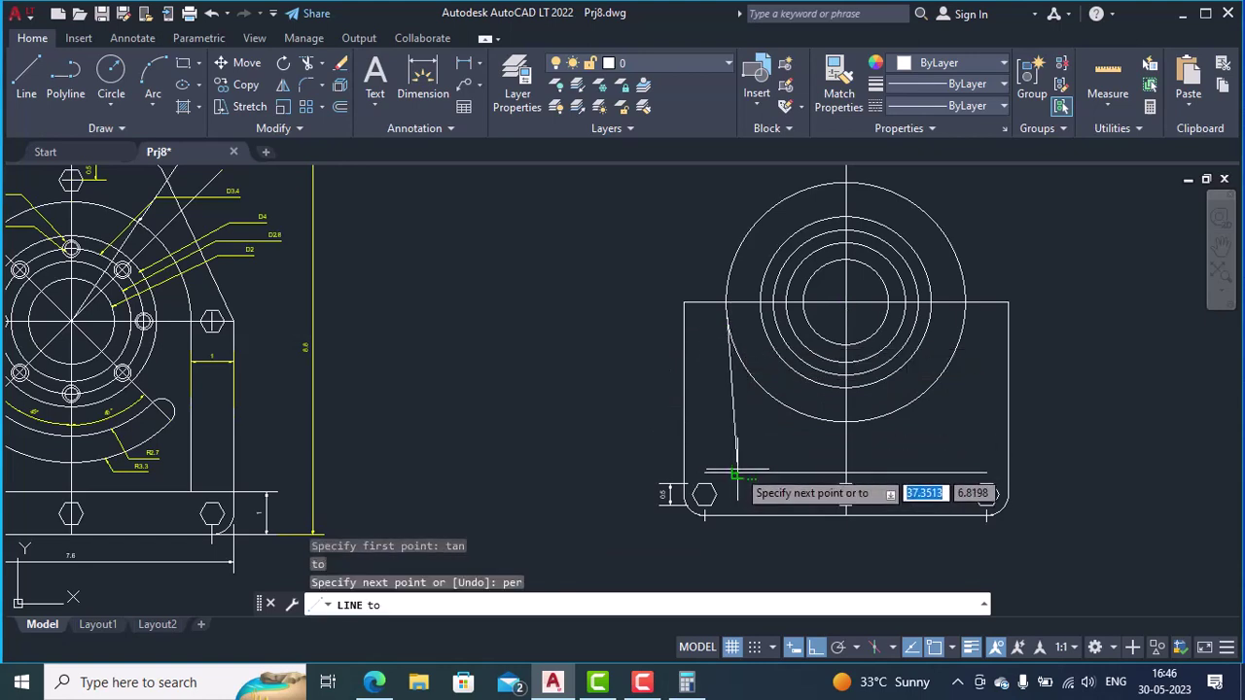
left_click(736, 475)
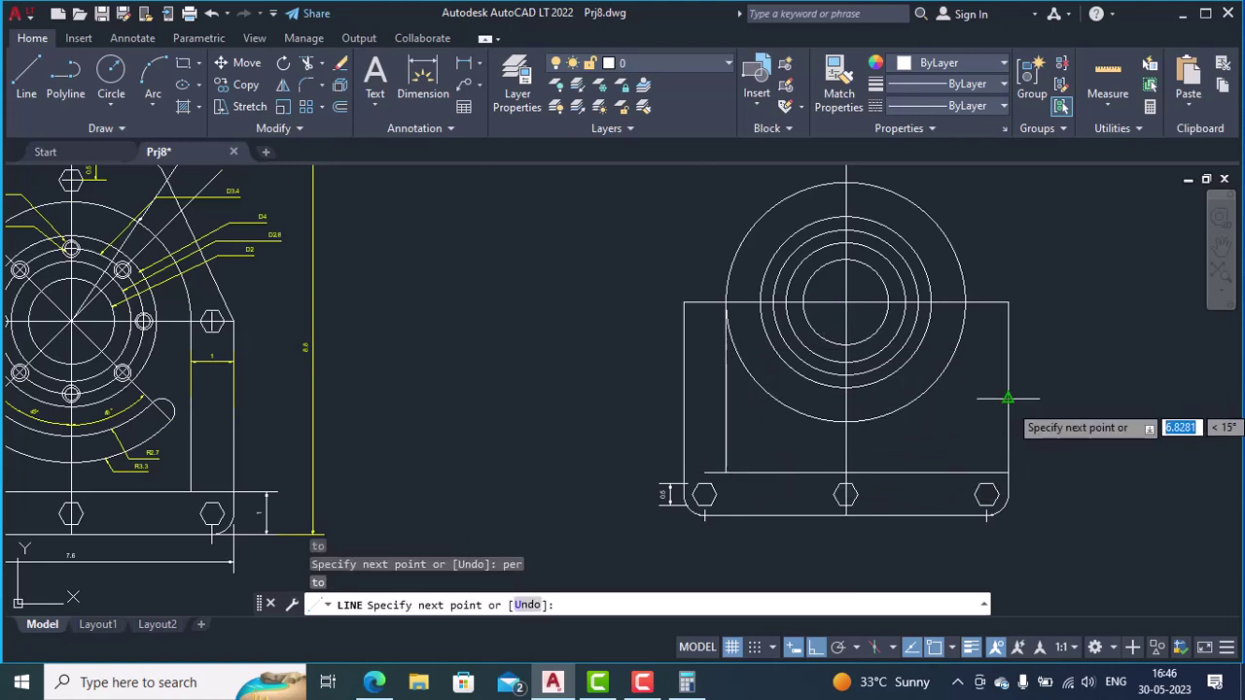
key("Return")
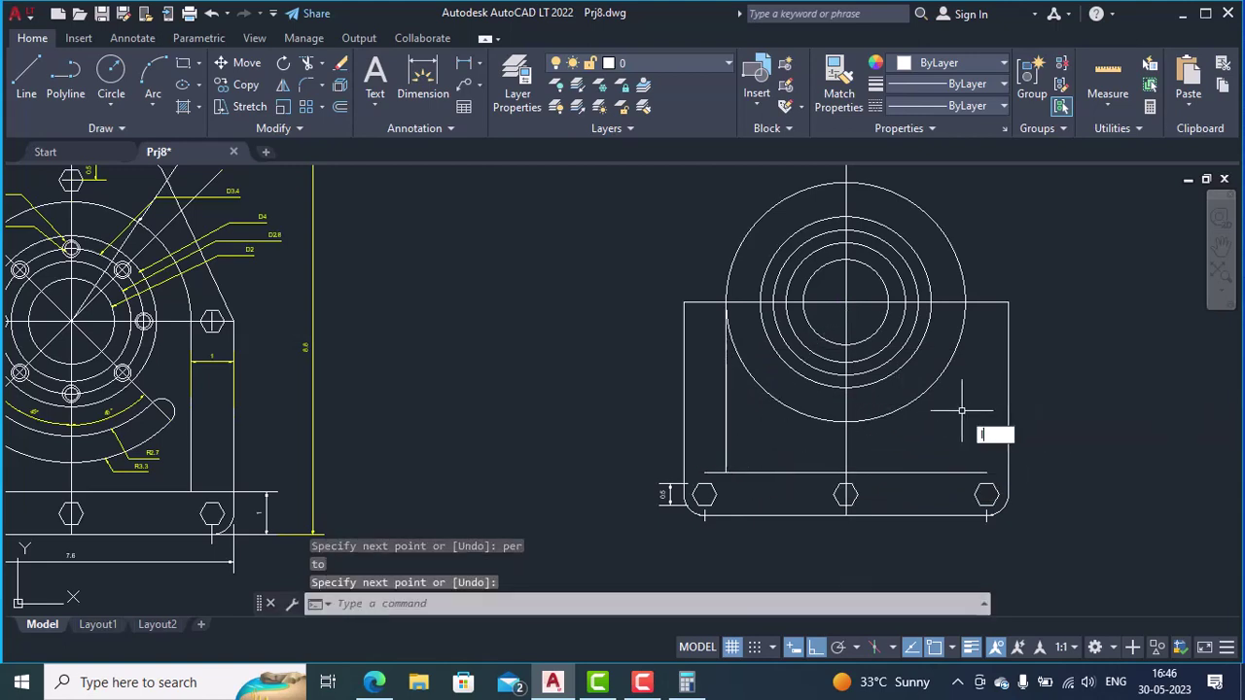
- Draw a matching line from a tangent on the outer circle's right side, perpendicular to the same horizontal line
key("Return")
type("tan")
key("Return")
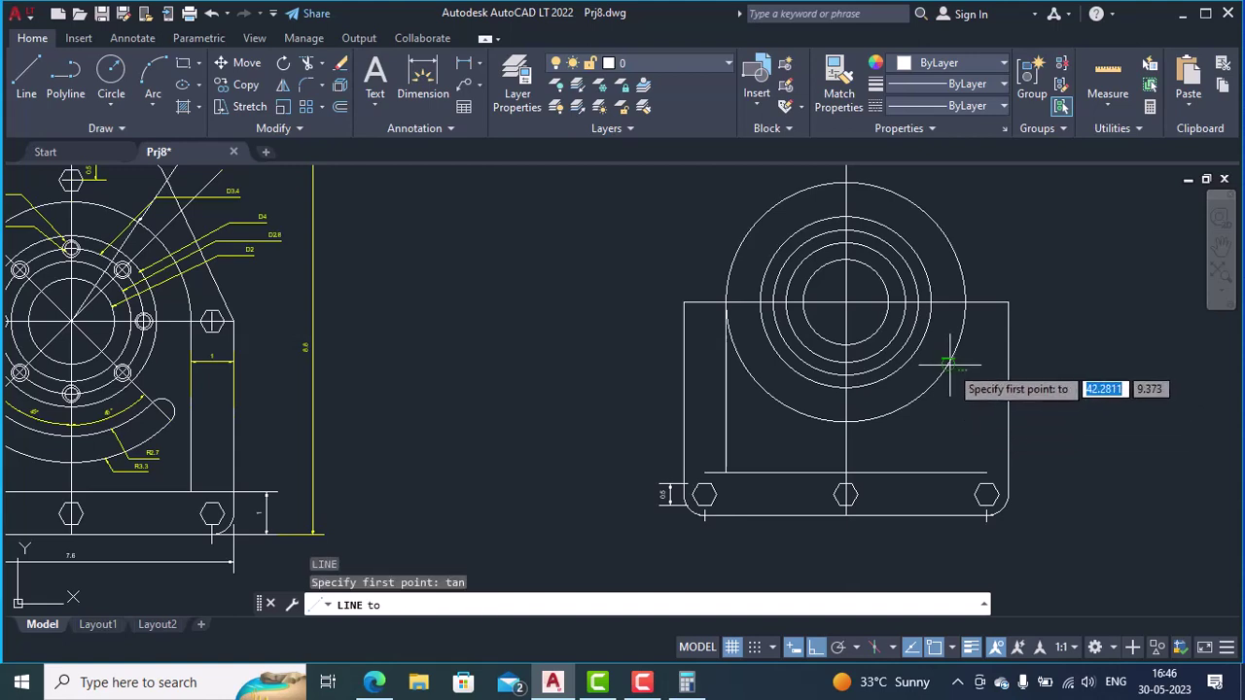
left_click(953, 356)
type("per")
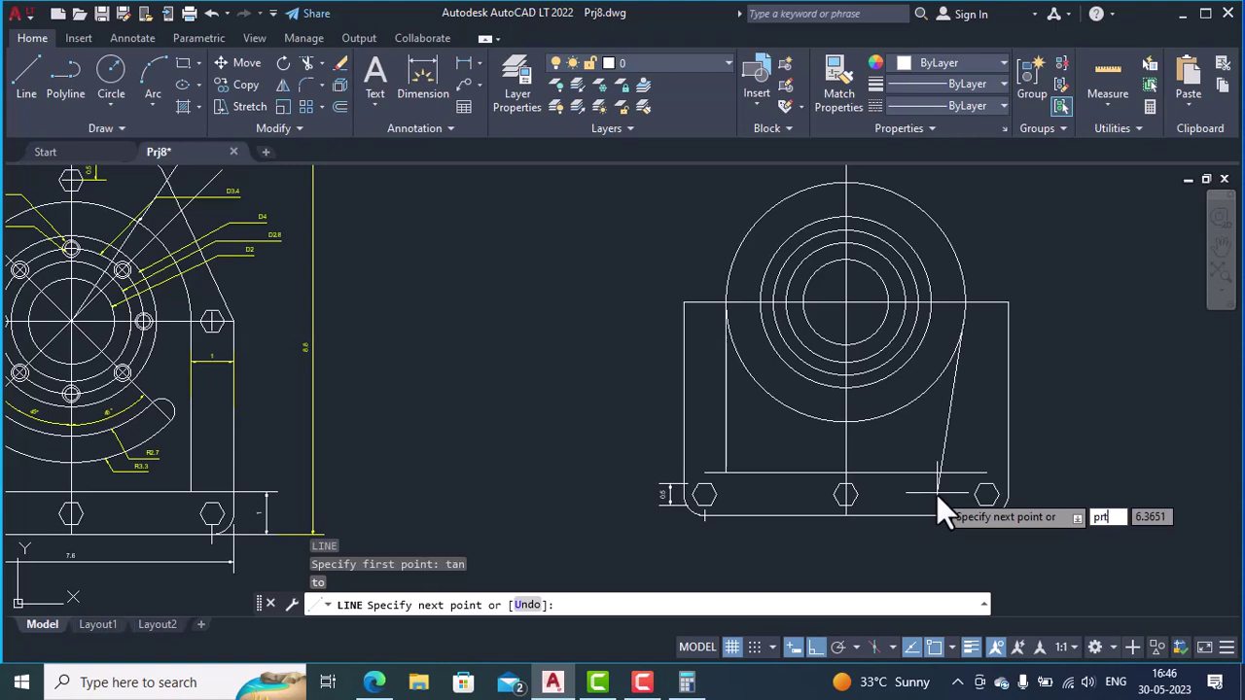
key("BackSpace")
key("BackSpace")
type("er")
key("Return")
left_click(953, 474)
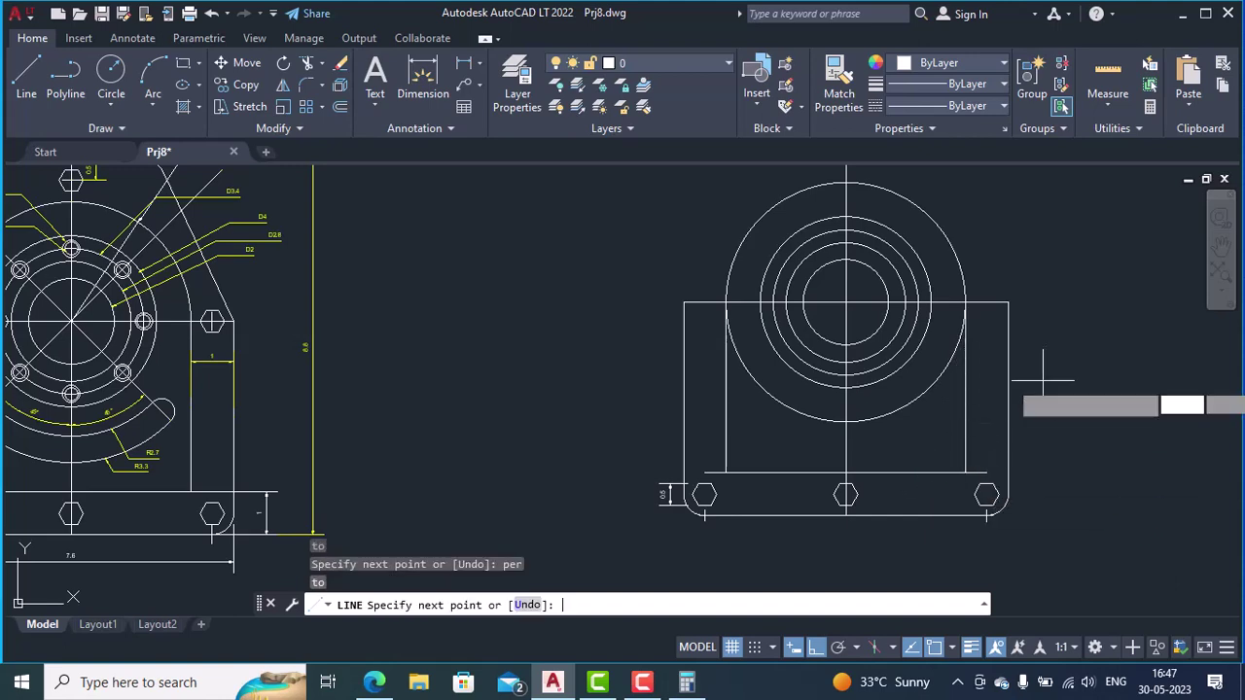
key("Return")
- Trim the outer circle's lower arc between the two vertical lines and the overhanging ends of the horizontal line
type("trim")
key("Return")
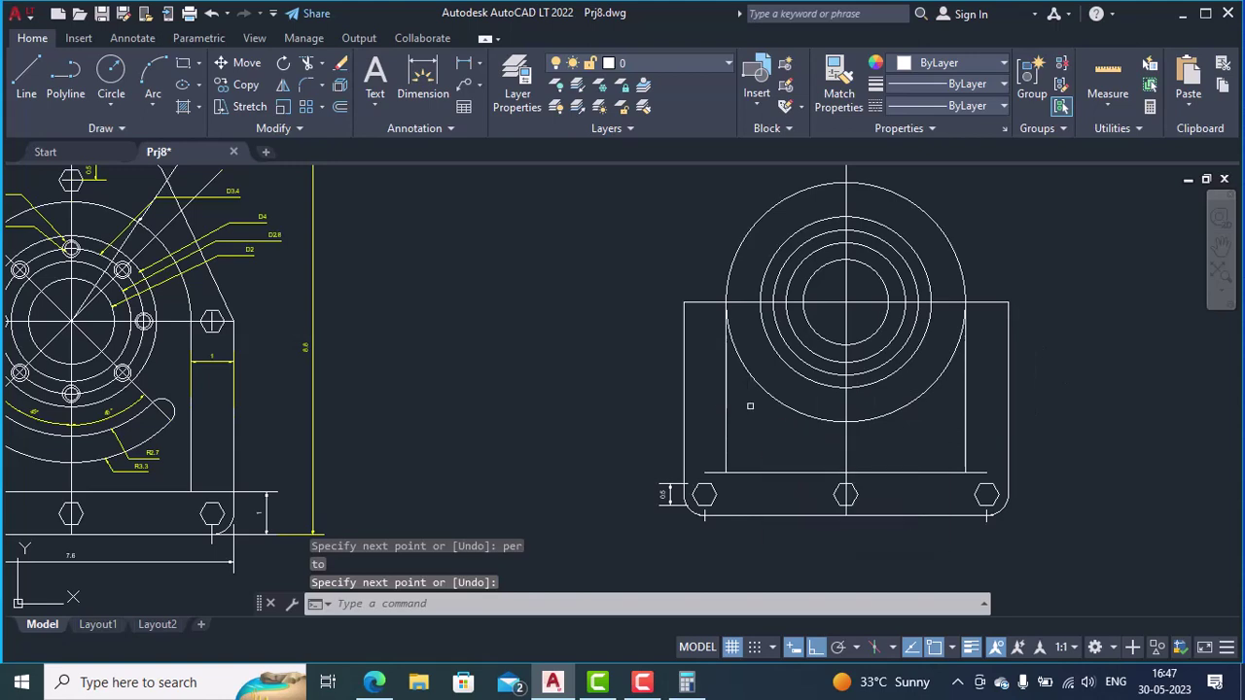
left_click(772, 394)
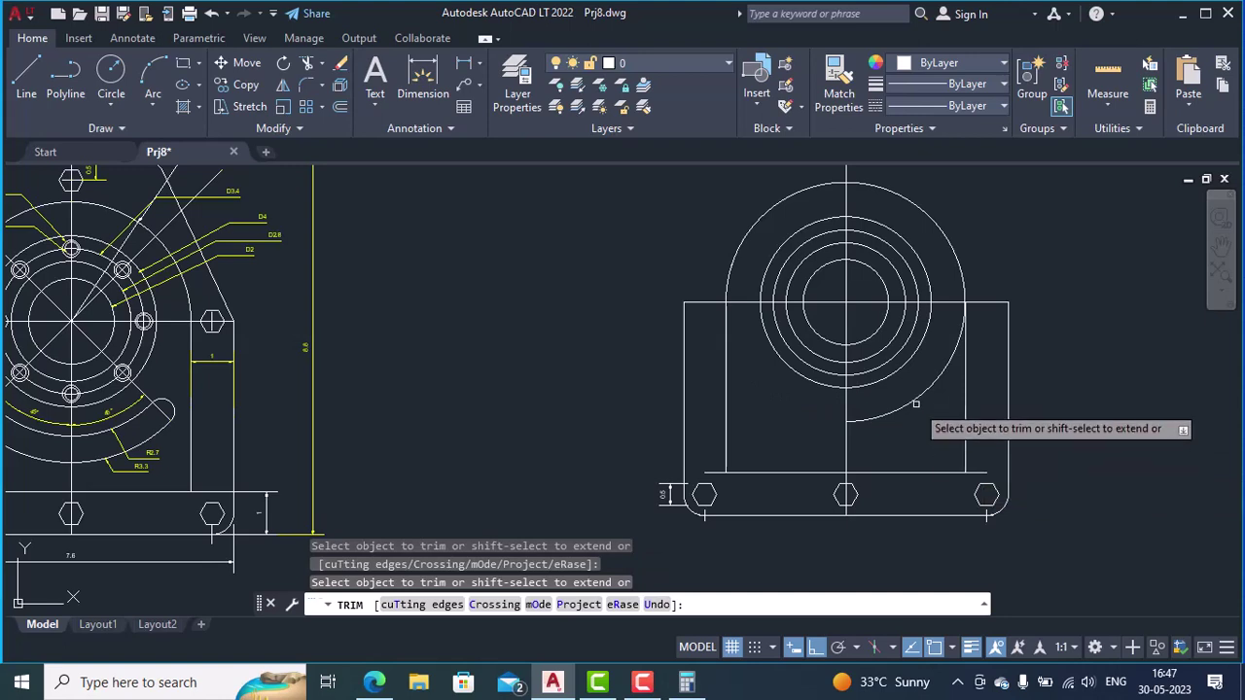
left_click(918, 397)
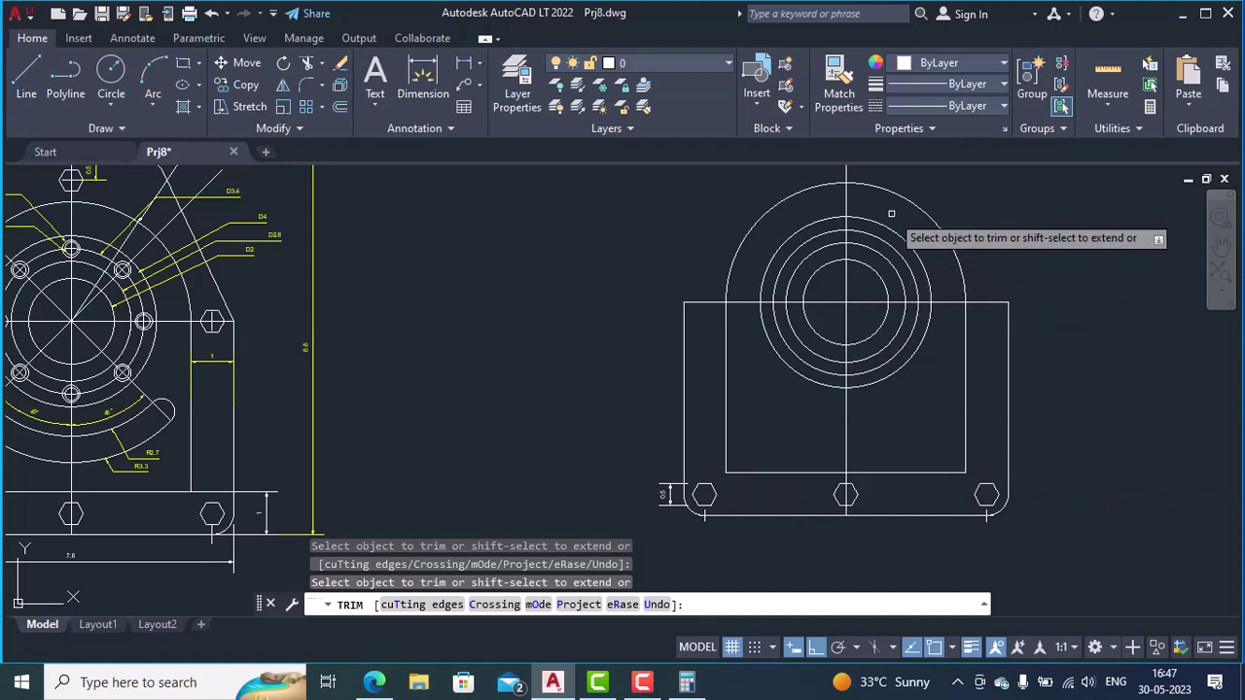
- Examine the small double bolt-hole circles and their diameter labels in the reference drawing
scroll(70, 263, "up", 2)
middle_click_drag(76, 260, 336, 281)
scroll(340, 280, "up", 3)
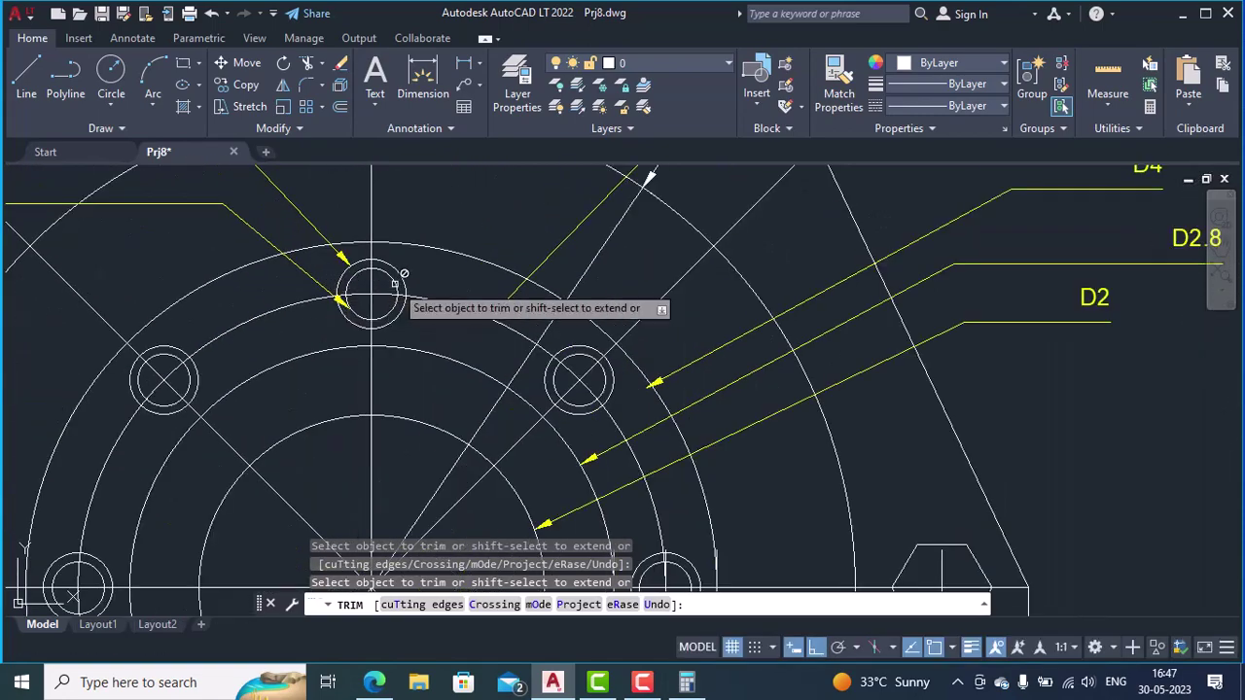
scroll(441, 295, "up", 2)
middle_click_drag(441, 295, 651, 386)
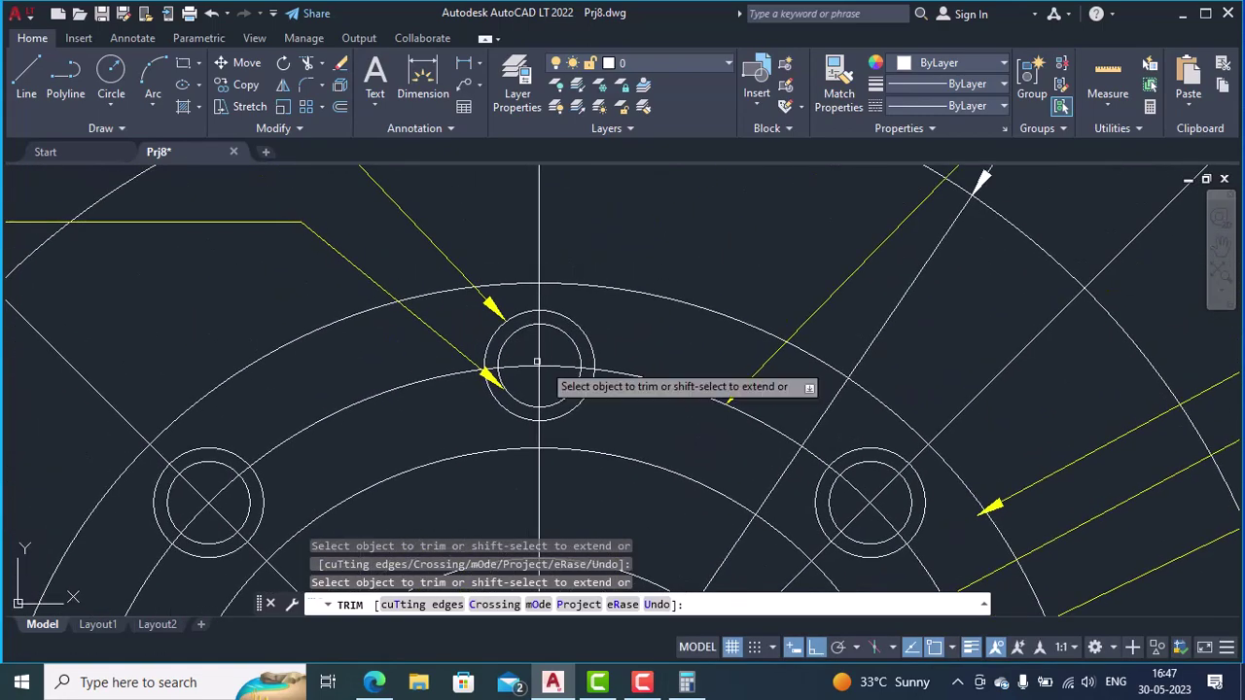
scroll(538, 364, "down", 4)
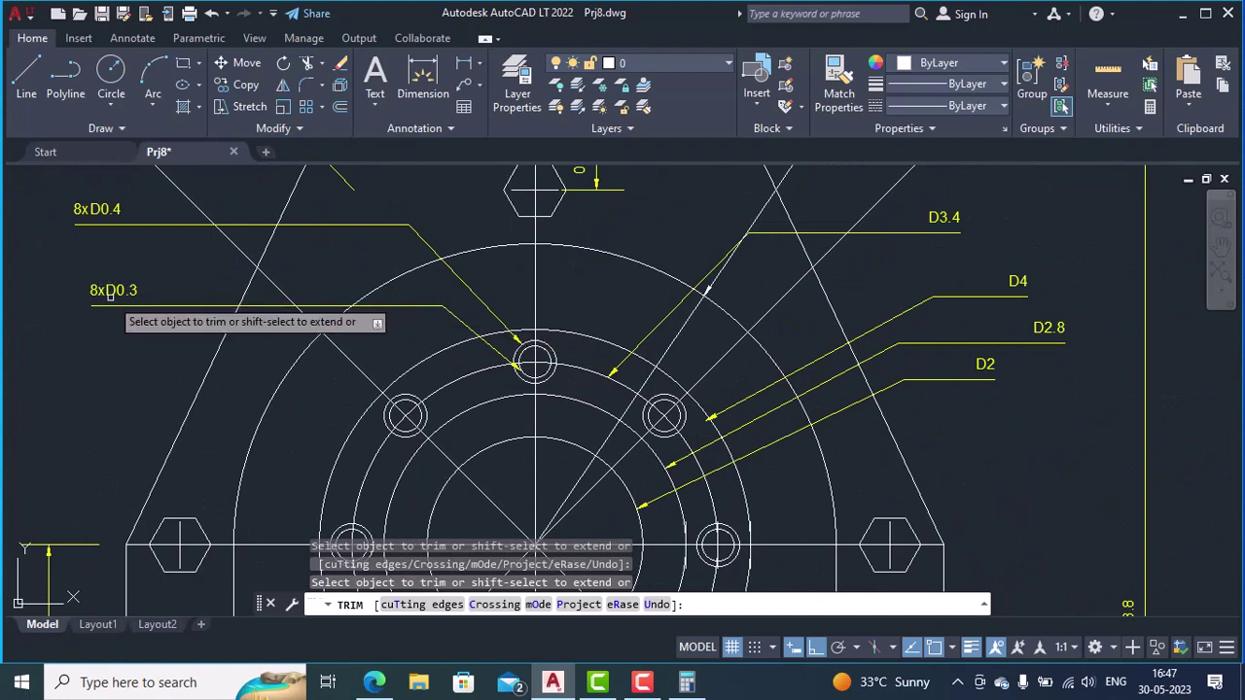
middle_click_drag(583, 475, 593, 290)
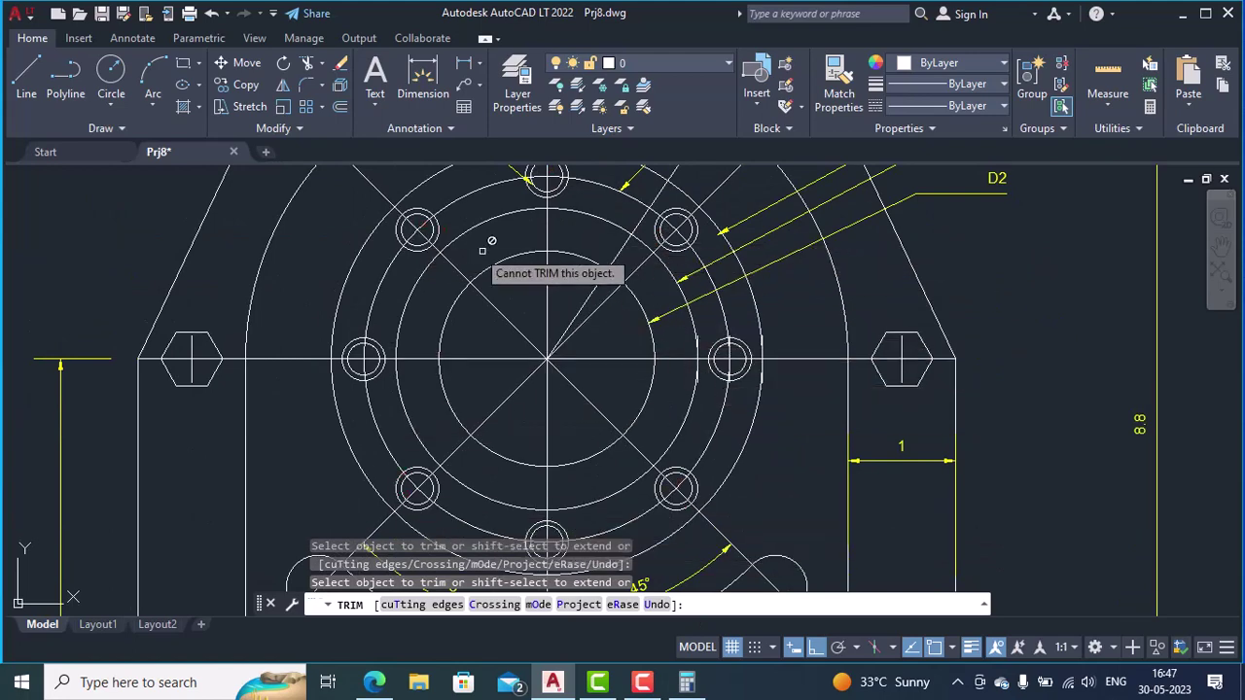
middle_click_drag(486, 250, 534, 469)
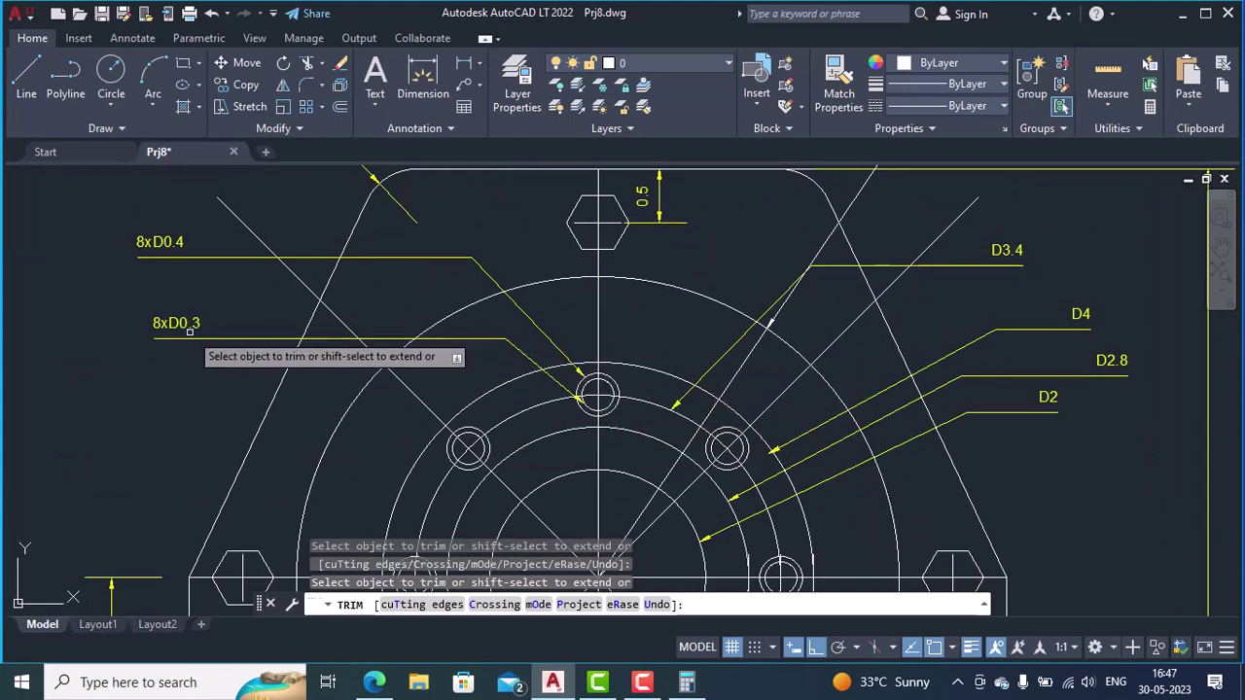
middle_click_drag(981, 439, 29, 453)
middle_click_drag(672, 471, 470, 471)
mouse_move(687, 445)
middle_mouse_down()
mouse_move(35, 467)
mouse_move(64, 431)
middle_mouse_up()
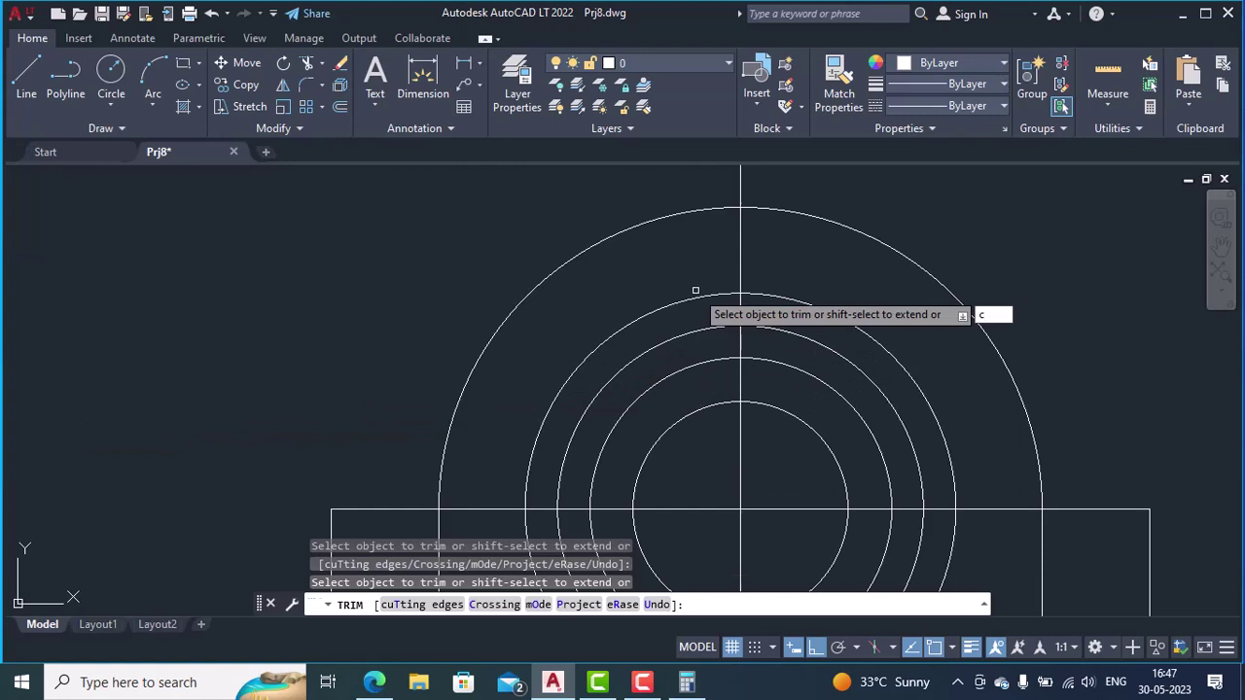
key("Escape")
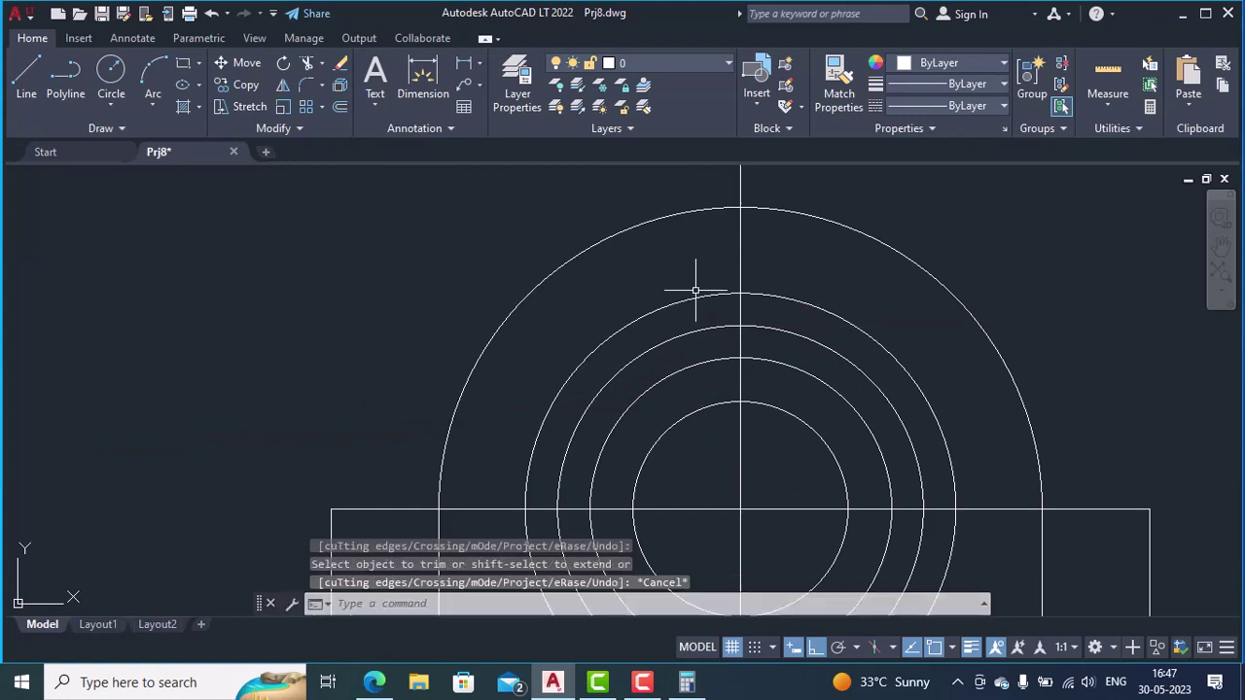
left_click(118, 103)
left_click(125, 170)
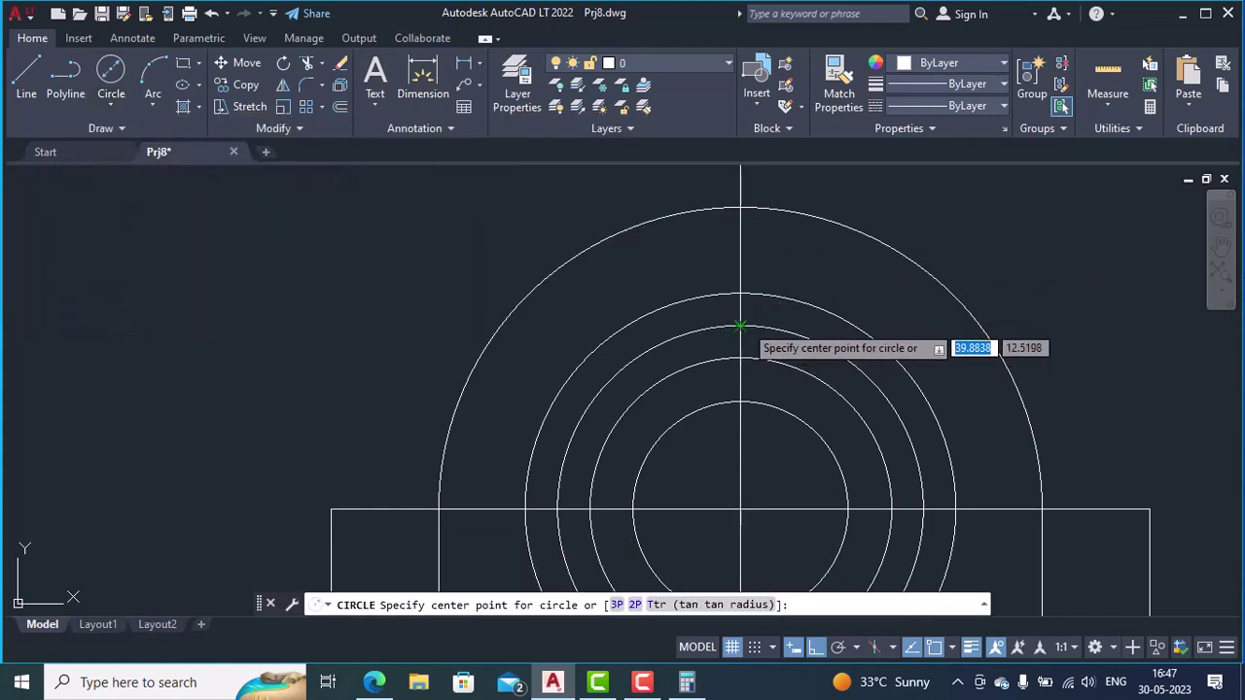
left_click(740, 327)
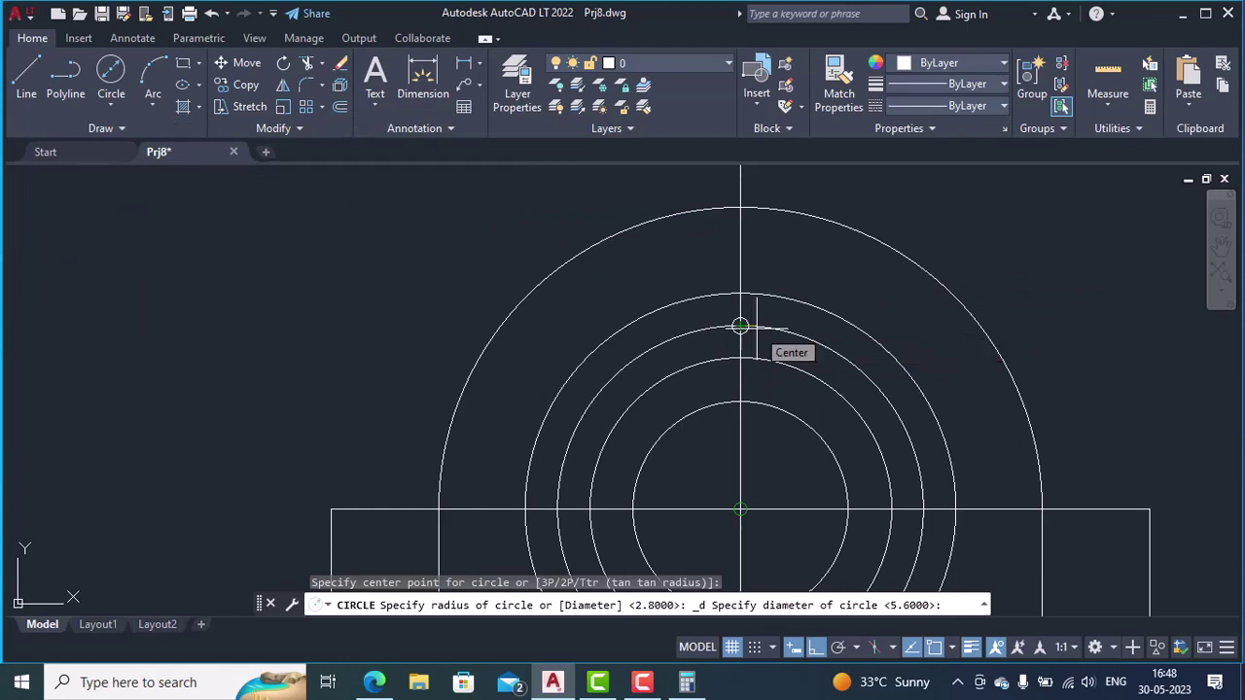
left_click(740, 327)
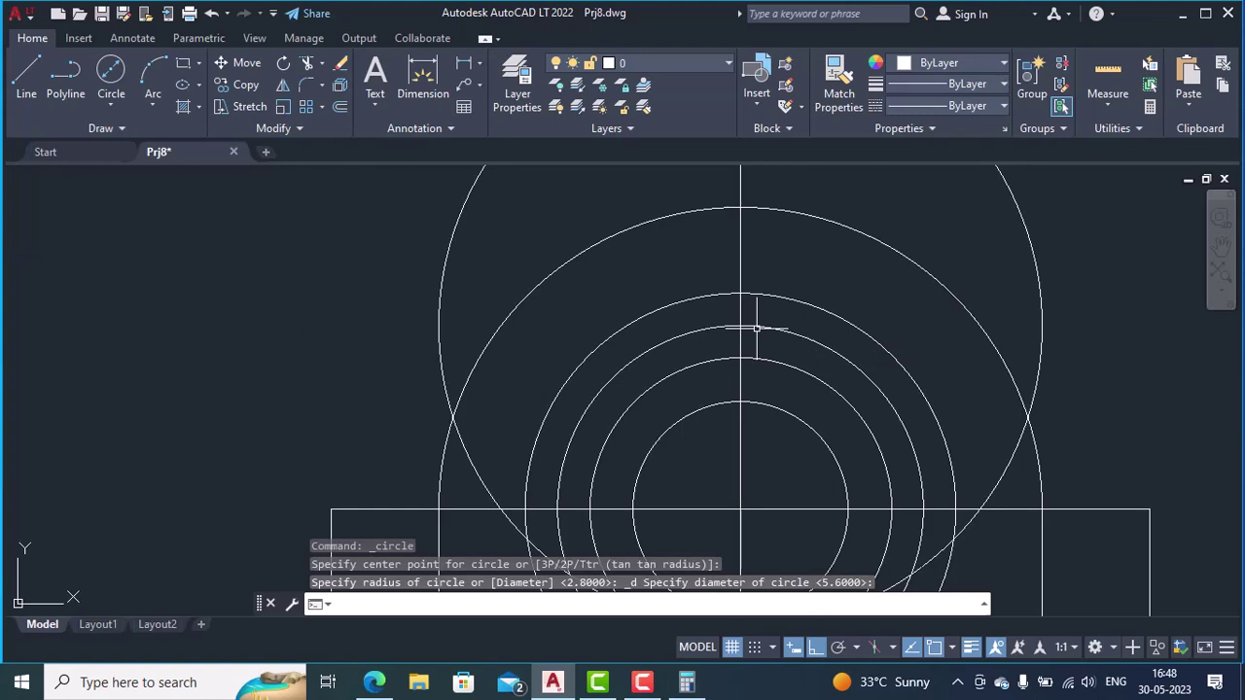
key("ctrl+z")
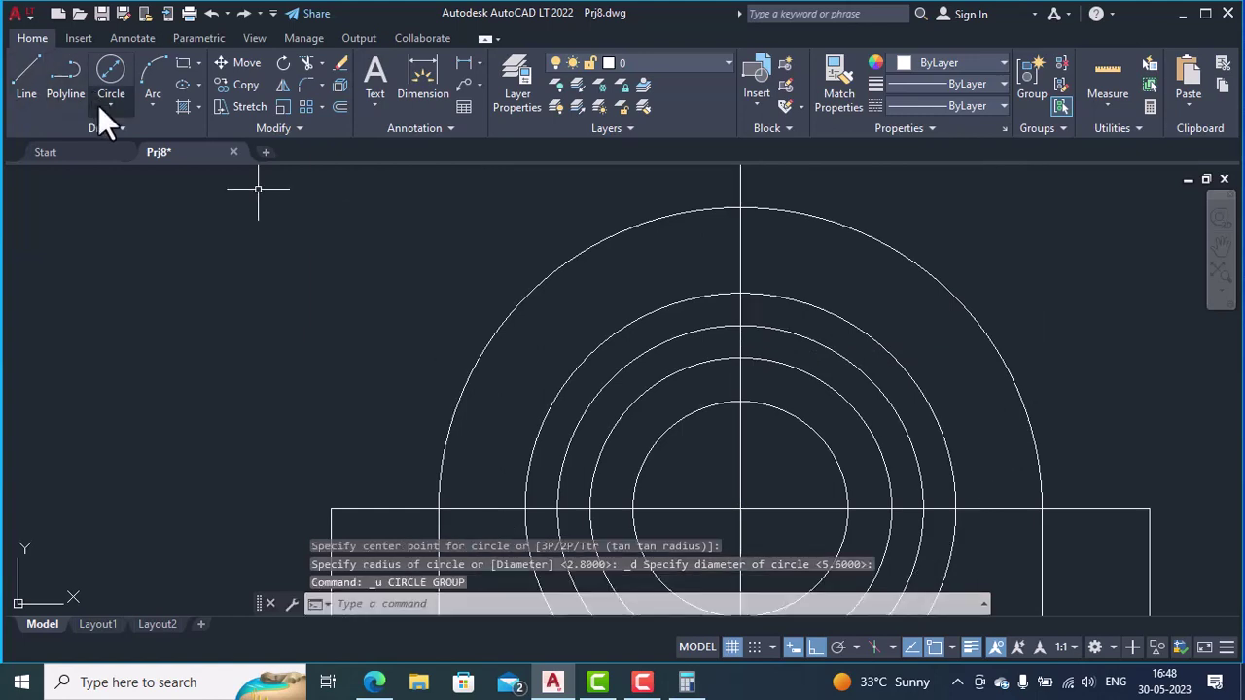
- Draw a circle of diameter 0.3 where the vertical centre line crosses the top of the bolt-hole circle, second from the innermost ring outward
left_click(103, 104)
left_click(135, 167)
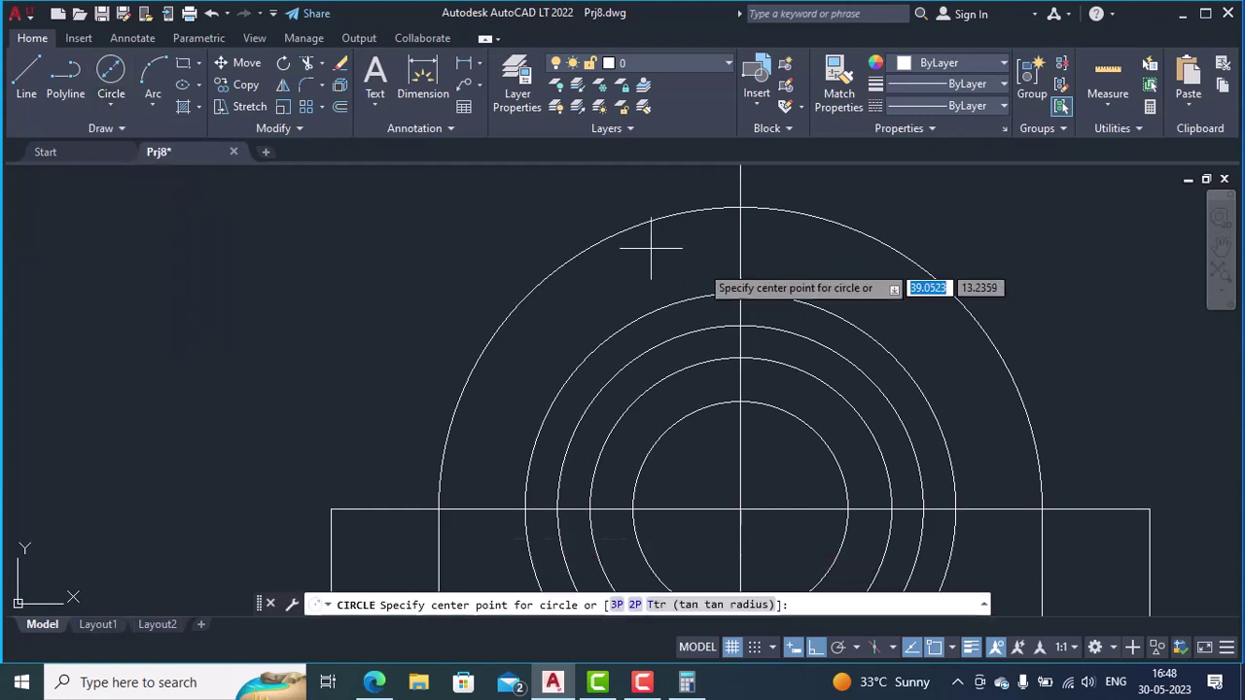
left_click(741, 327)
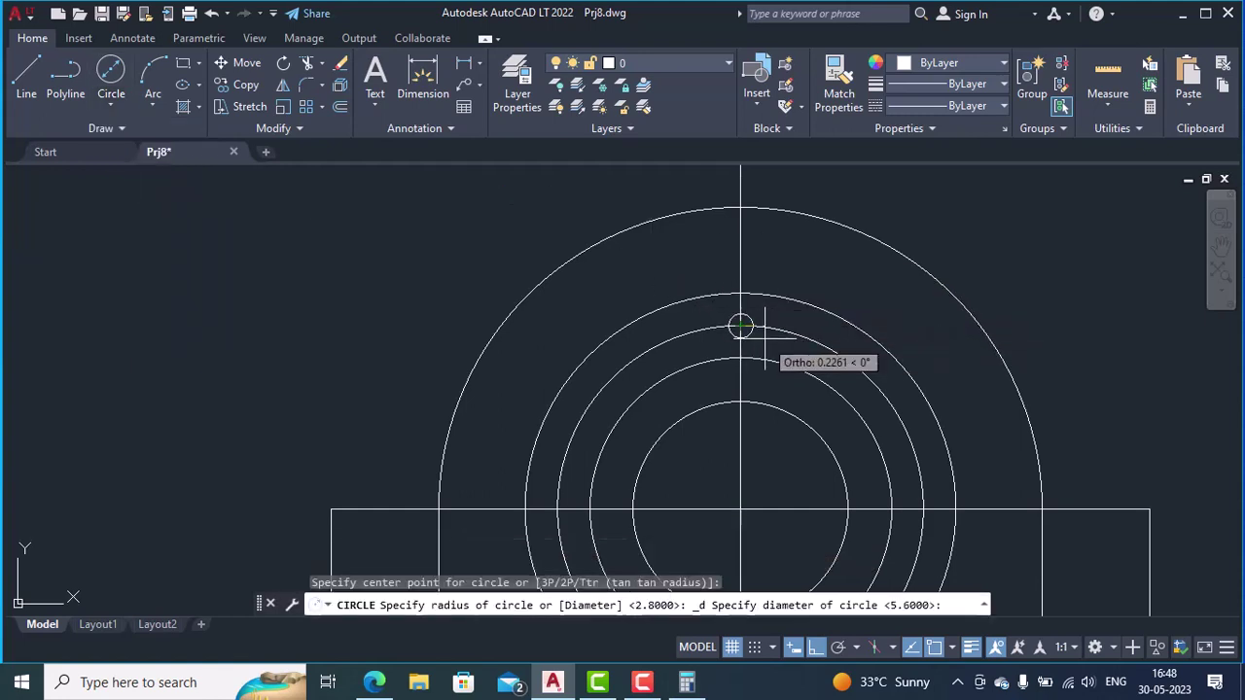
key("BackSpace")
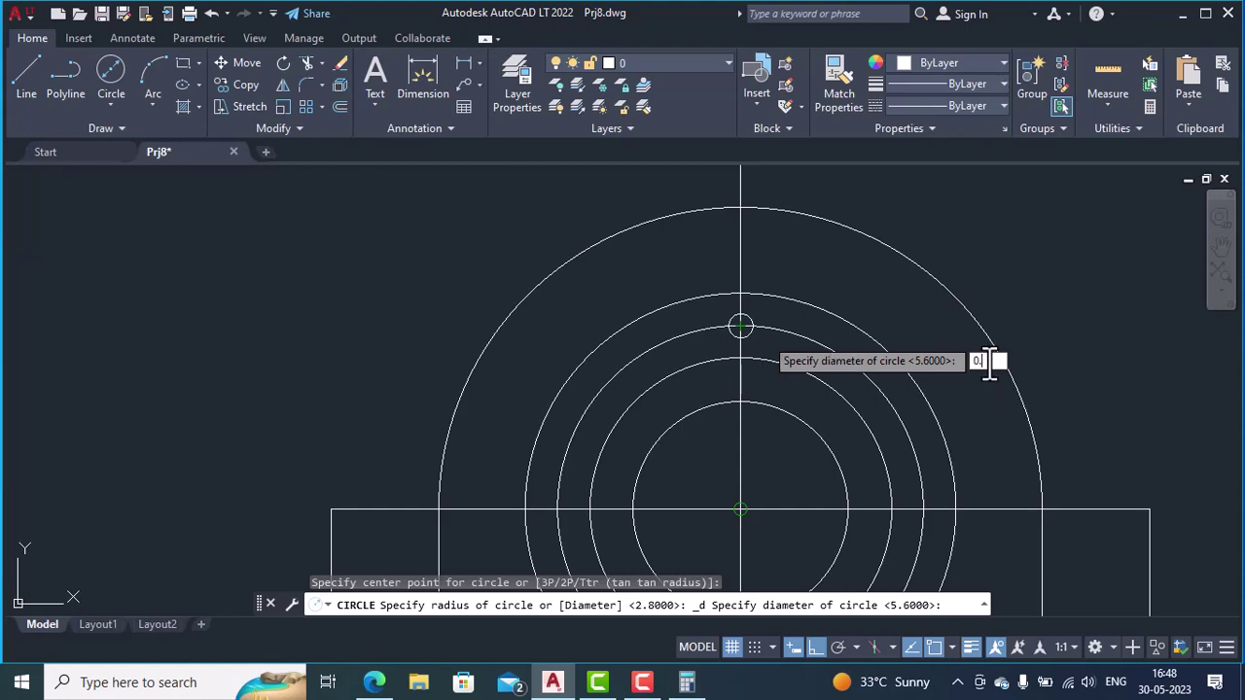
key("Return")
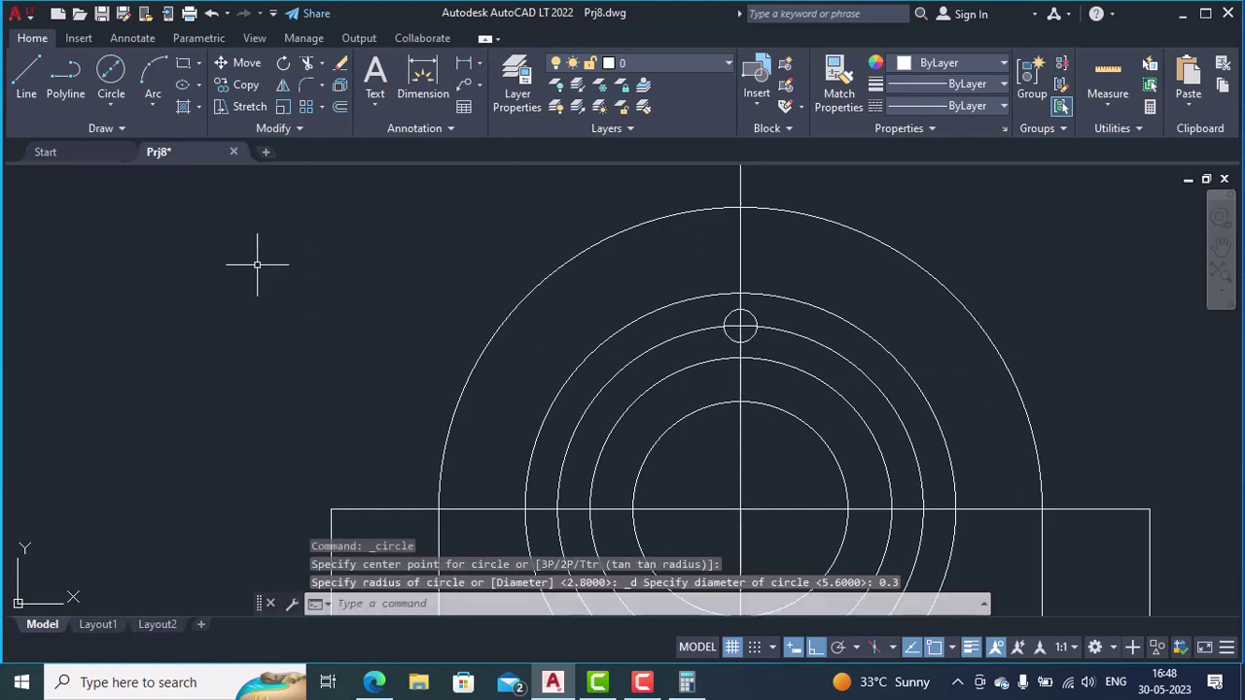
- Draw a circle of diameter 0.4 concentric with the small bolt-hole circle on the vertical centre line
scroll(255, 311, "down", 2)
middle_click_drag(193, 315, 779, 334)
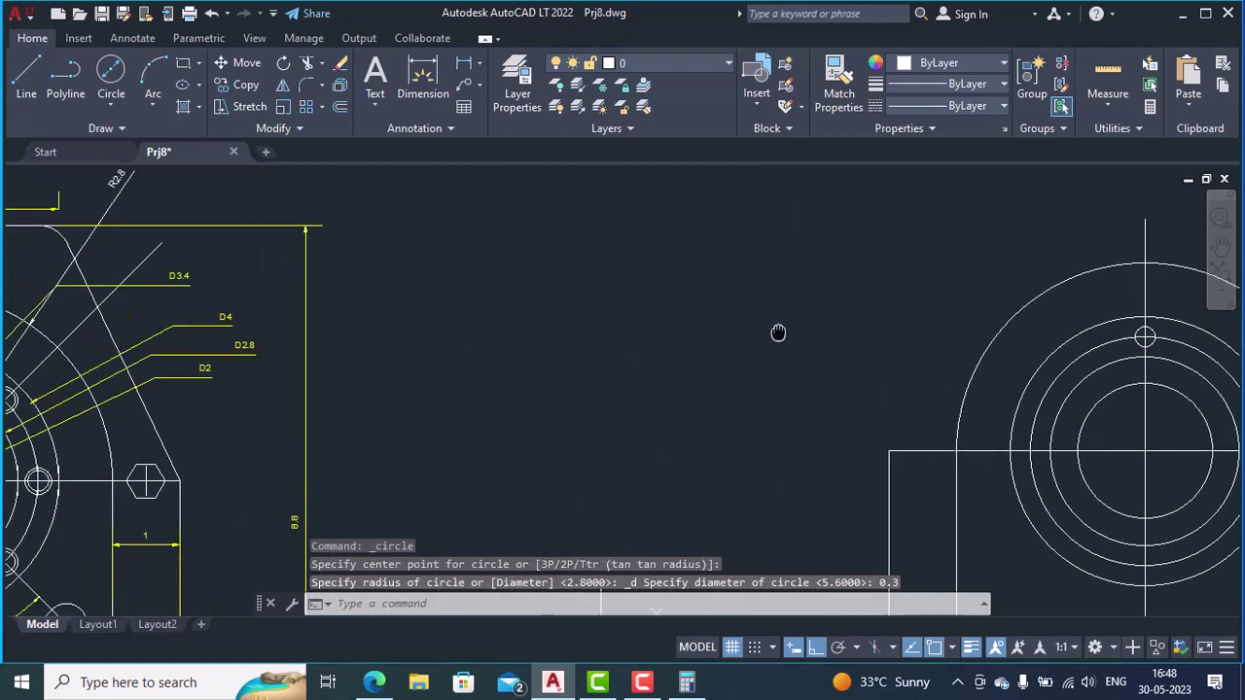
middle_click_drag(6, 348, 454, 349)
scroll(454, 349, "up", 2)
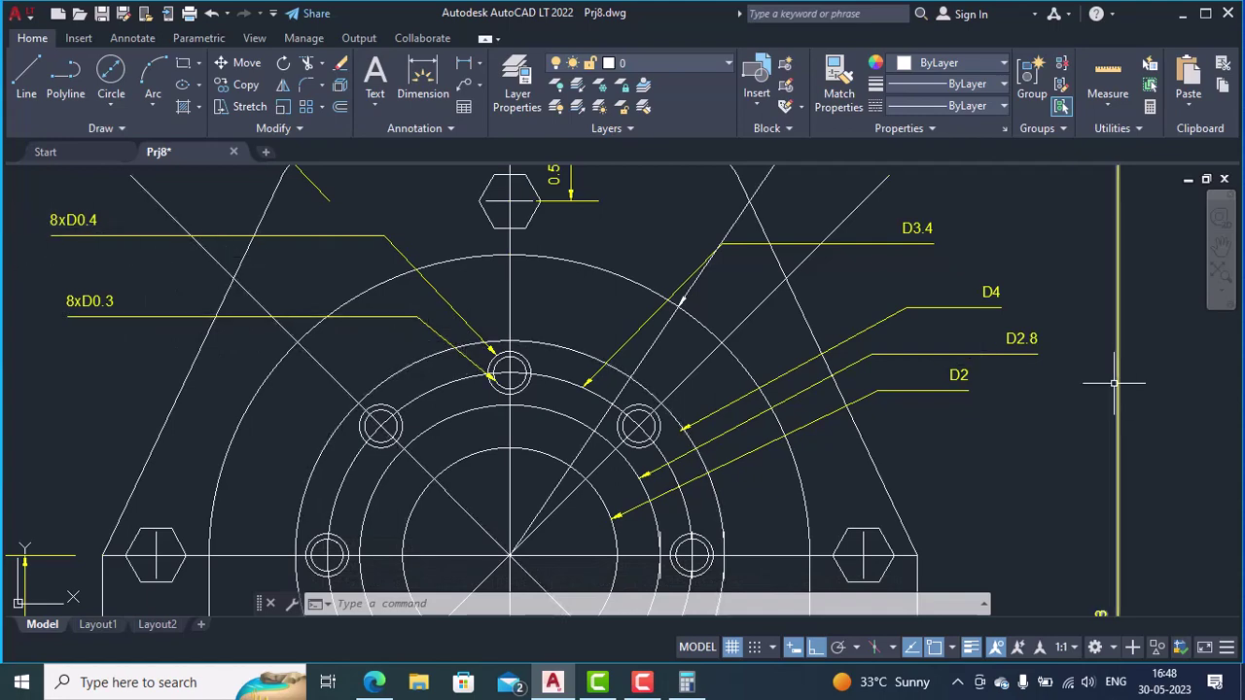
middle_click_drag(1109, 389, 350, 389)
middle_click_drag(1207, 389, 739, 389)
middle_click_drag(1077, 367, 925, 356)
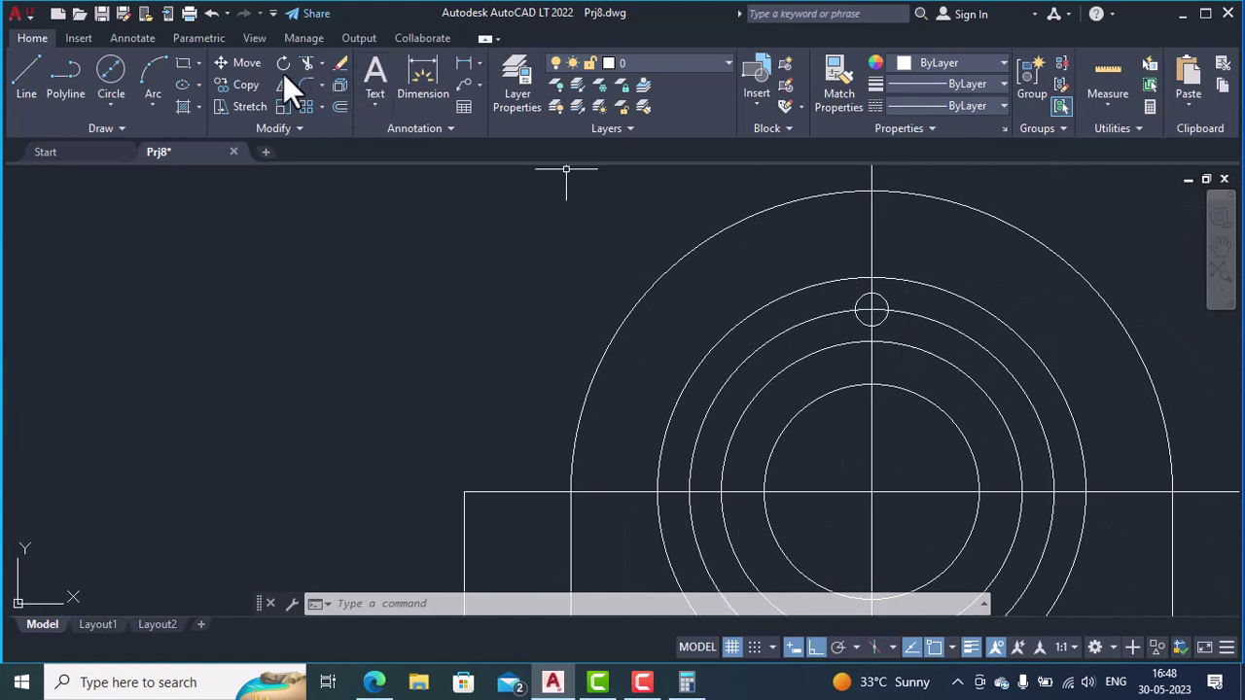
left_click(111, 108)
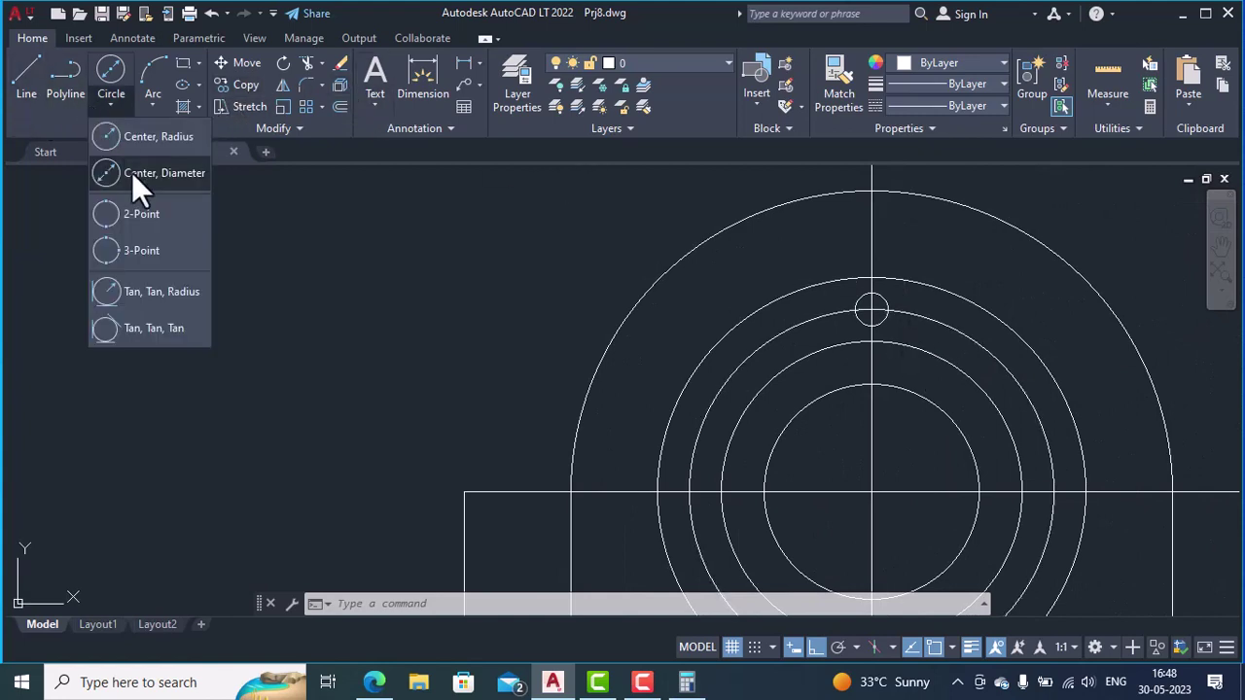
left_click(141, 175)
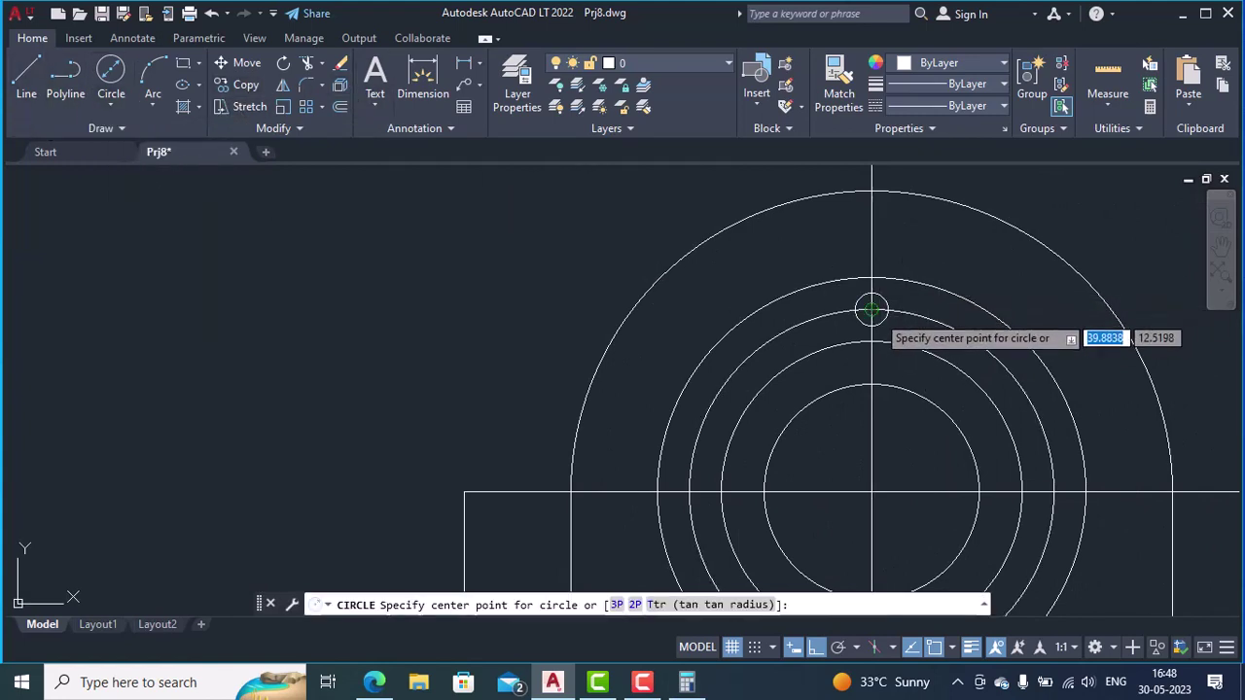
left_click(871, 309)
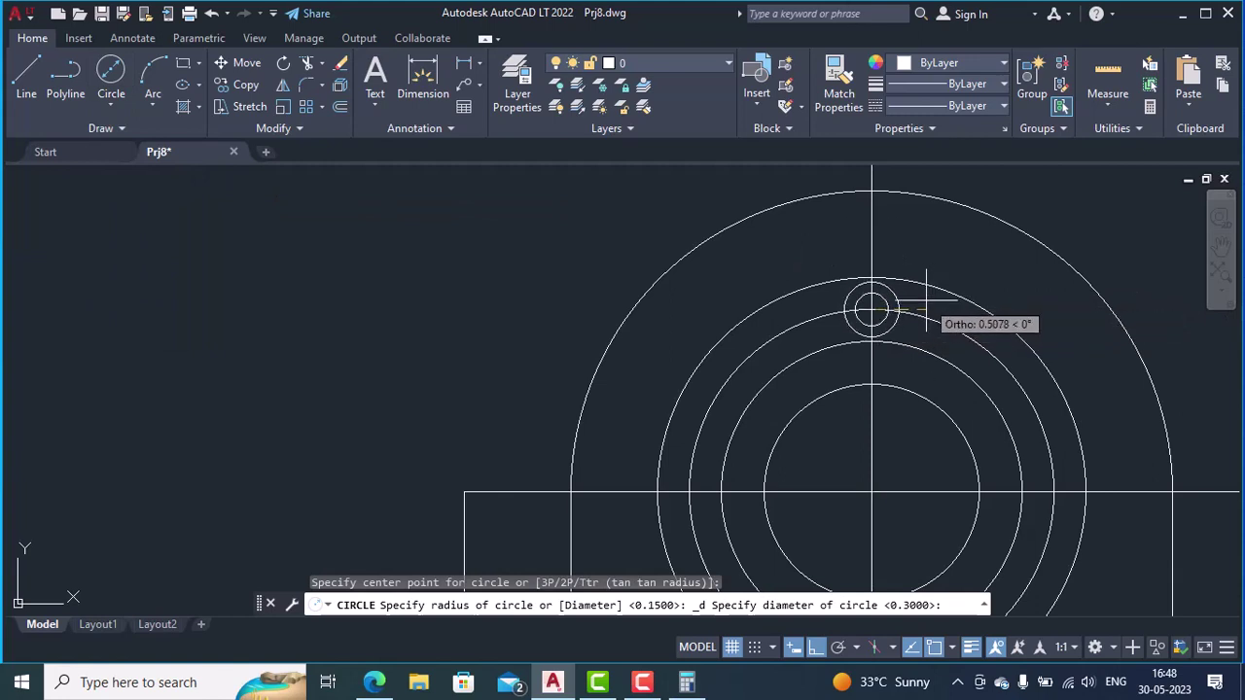
type("0.4")
key("Return")
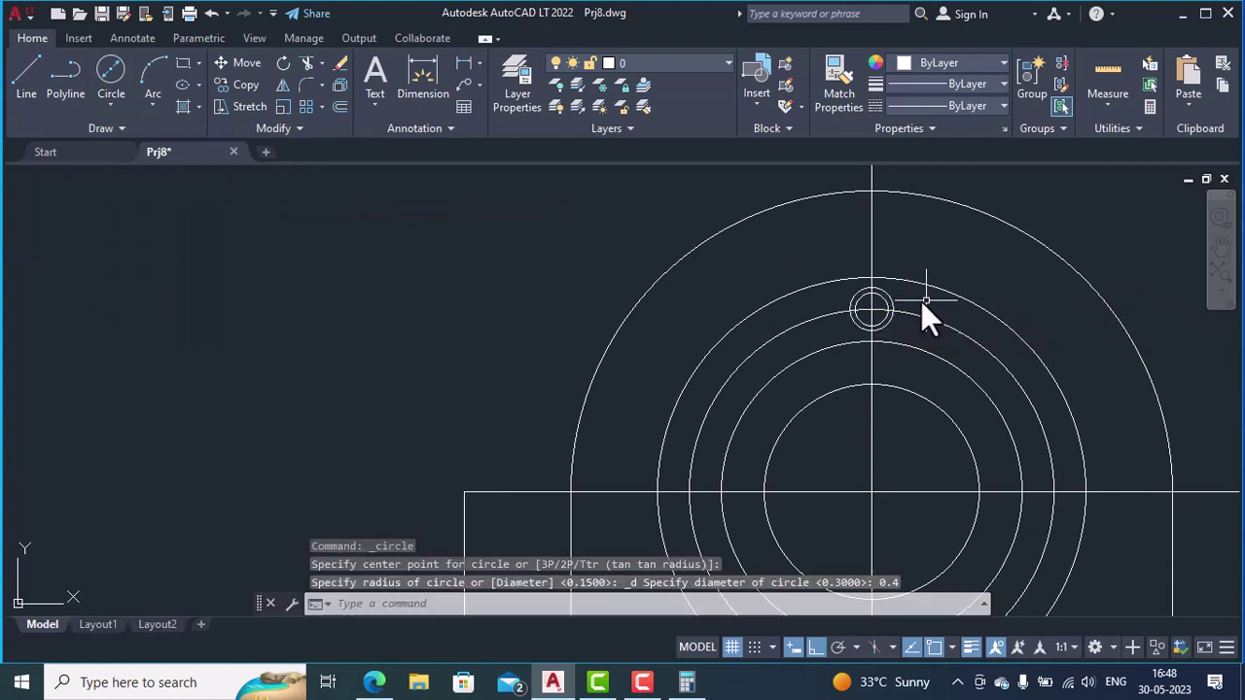
key("Return")
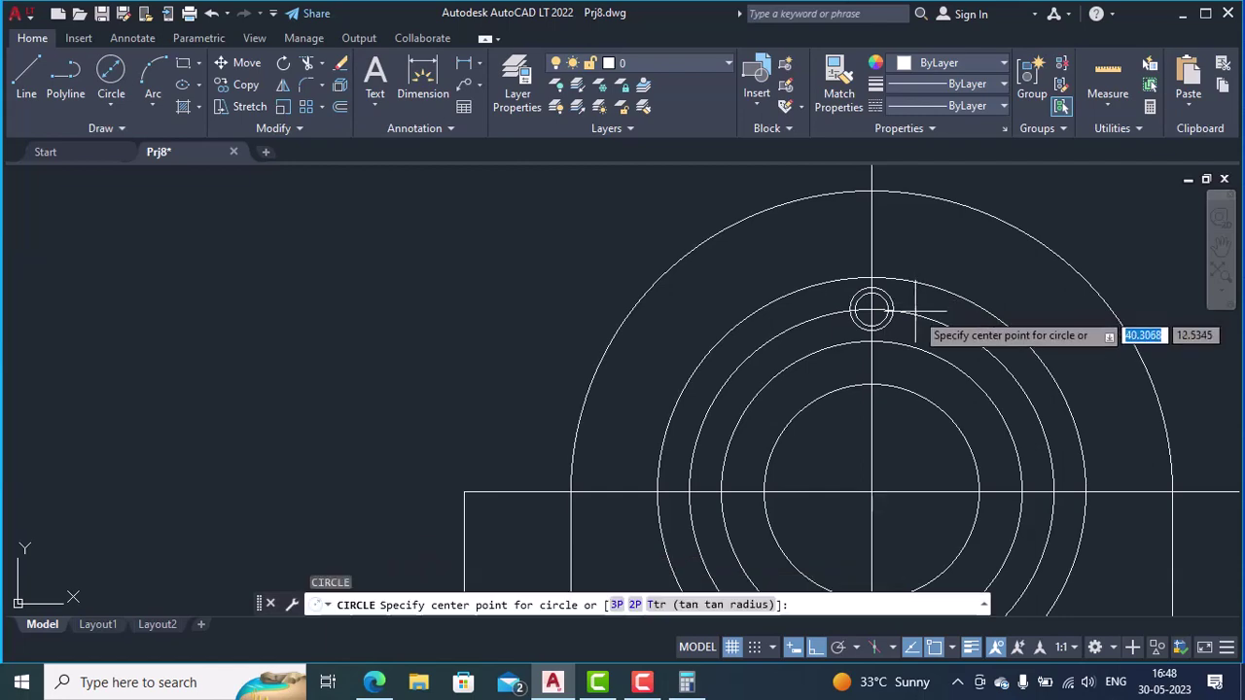
scroll(895, 360, "down", 3)
scroll(719, 311, "down", 2)
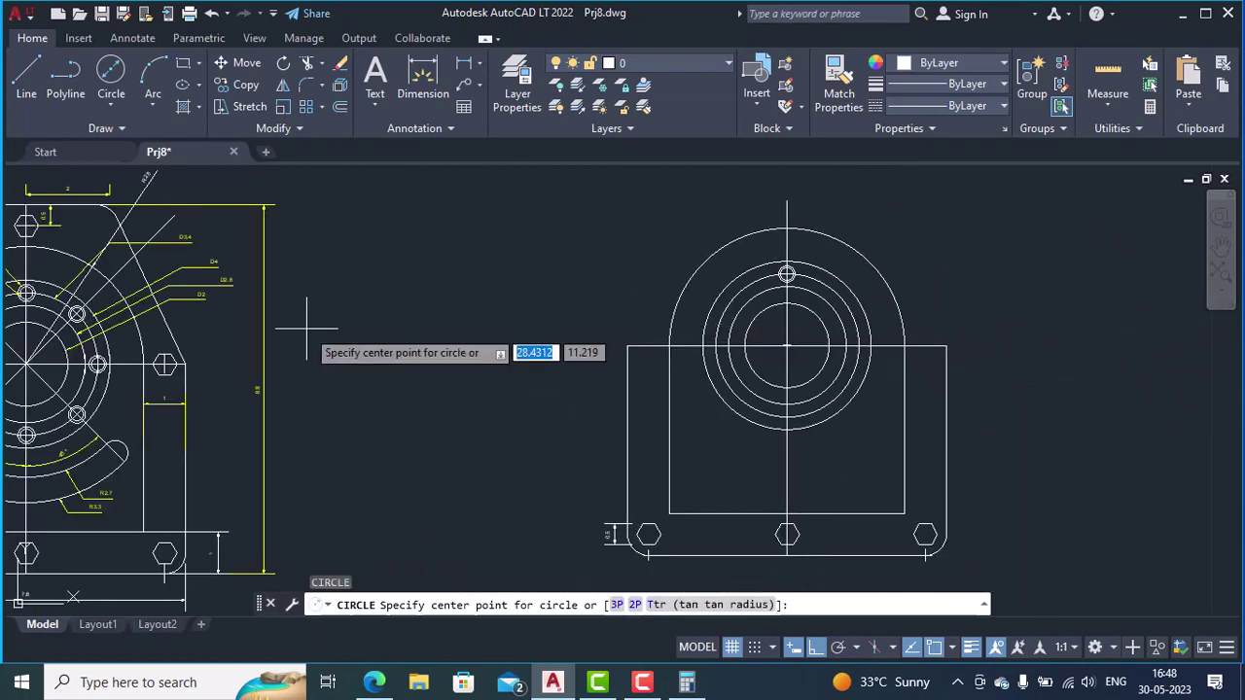
middle_click_drag(292, 330, 506, 326)
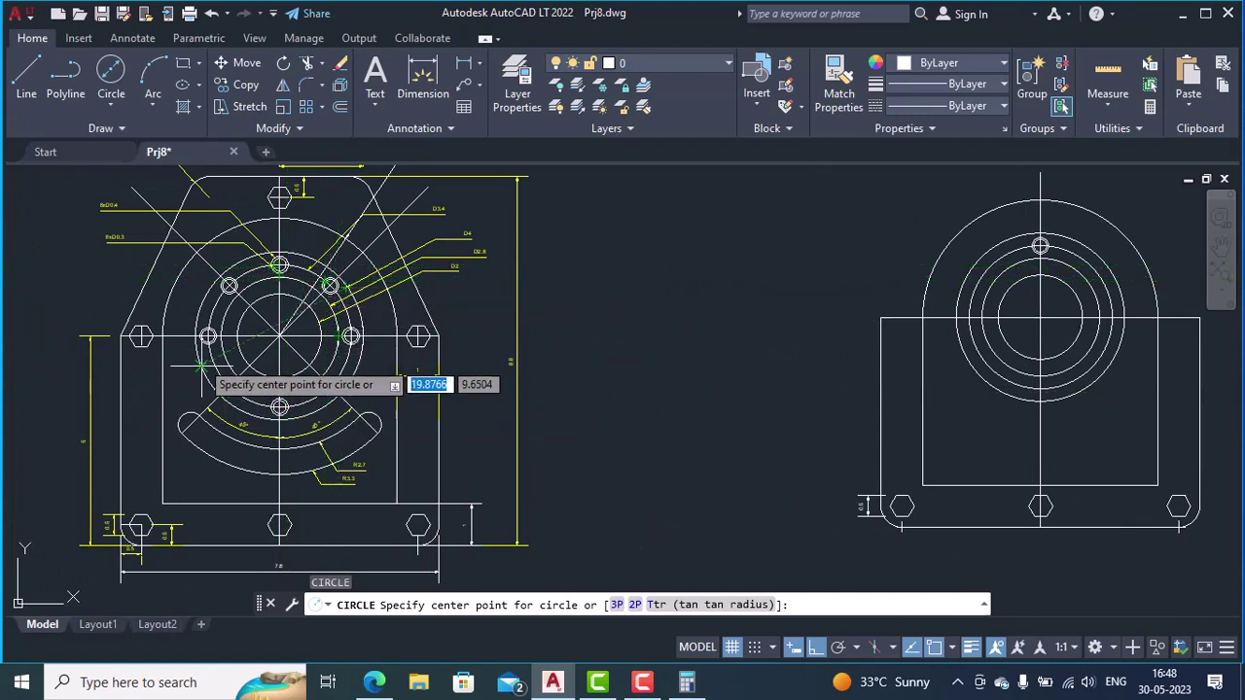
scroll(1041, 311, "up", 2)
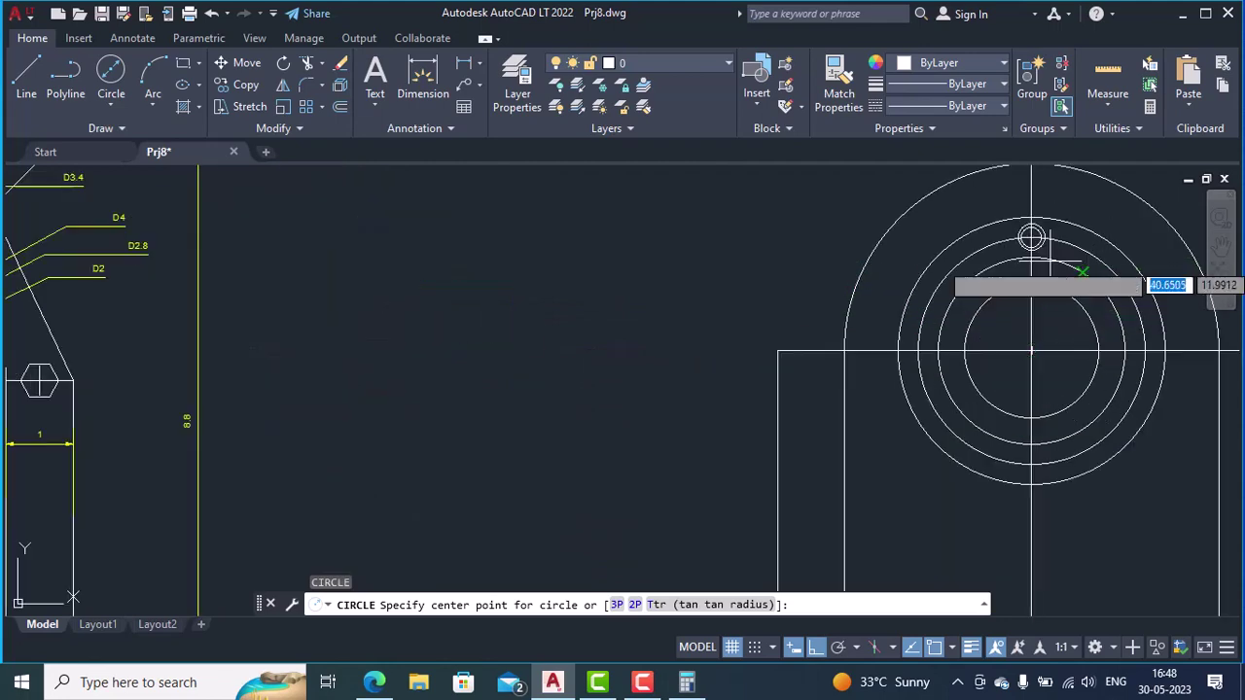
middle_click_drag(1062, 325, 705, 357)
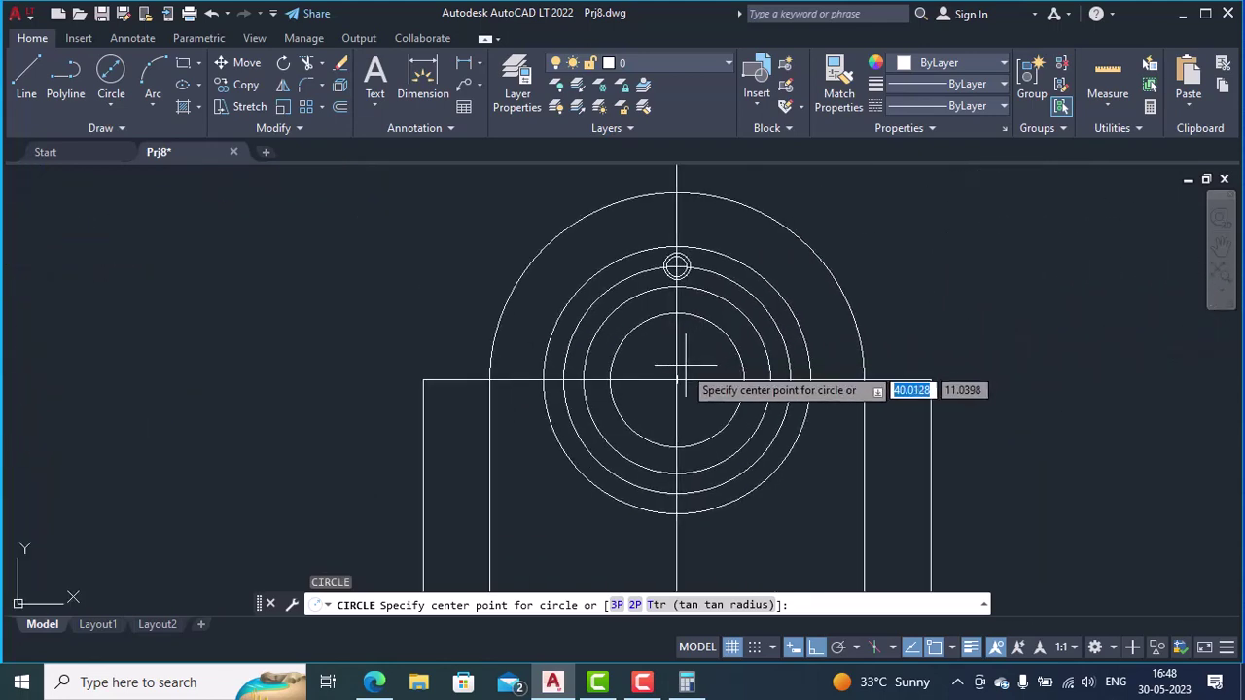
key("Escape")
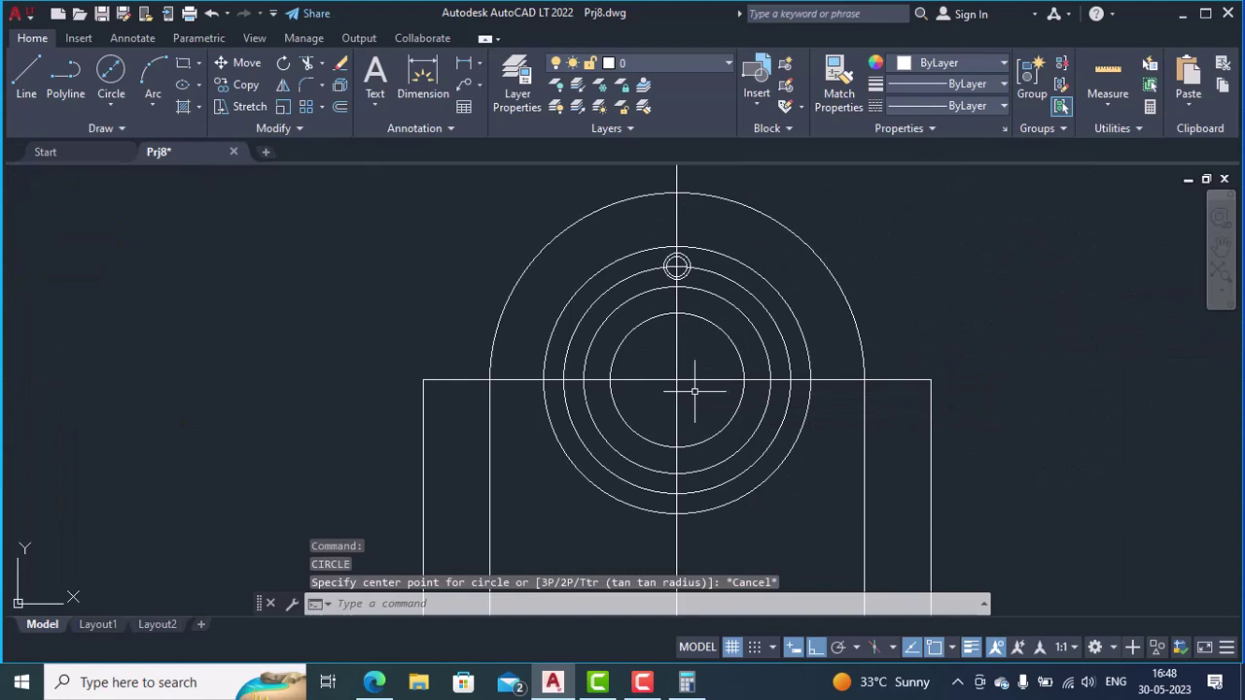
- Create a polar array of the two small bolt-hole circles around the common centre of the large concentric circles
type("arra")
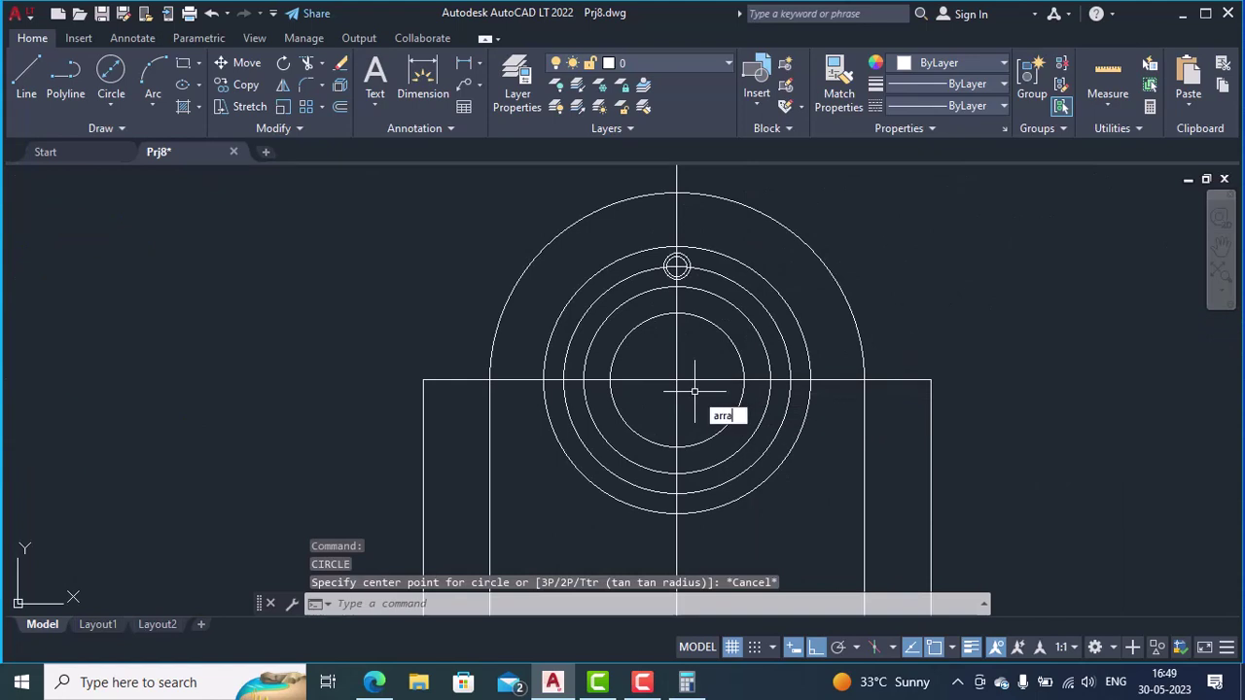
type("y")
key("Return")
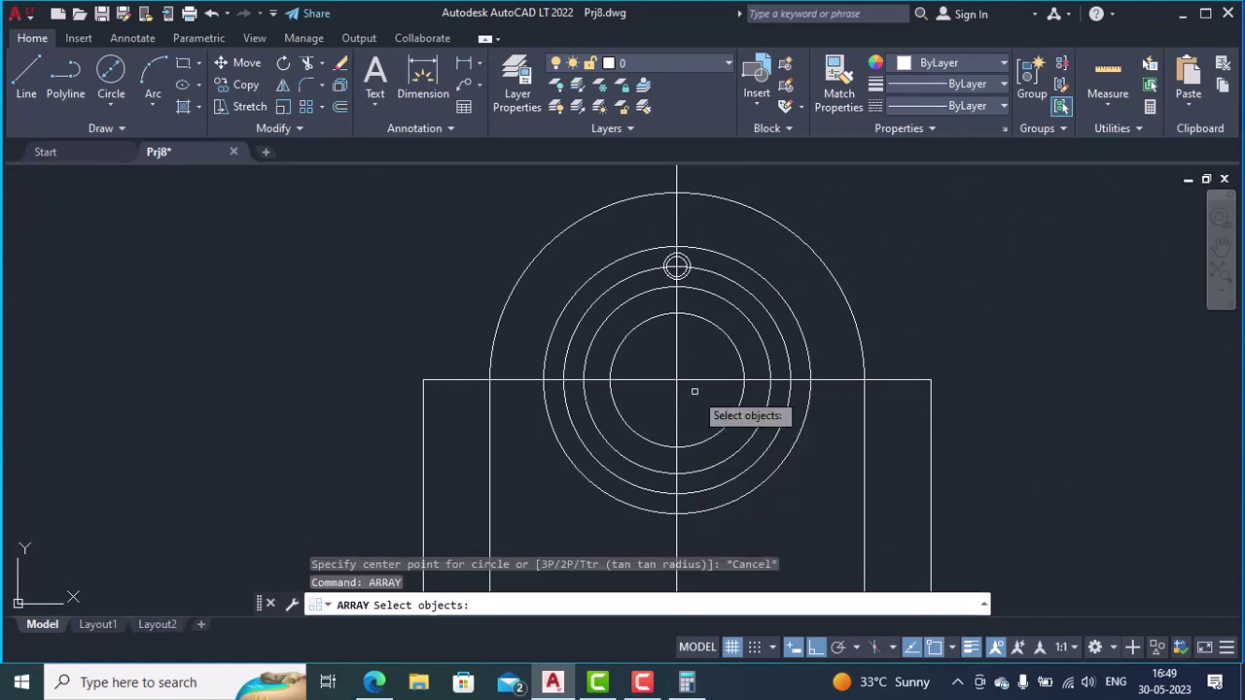
scroll(684, 267, "up", 2)
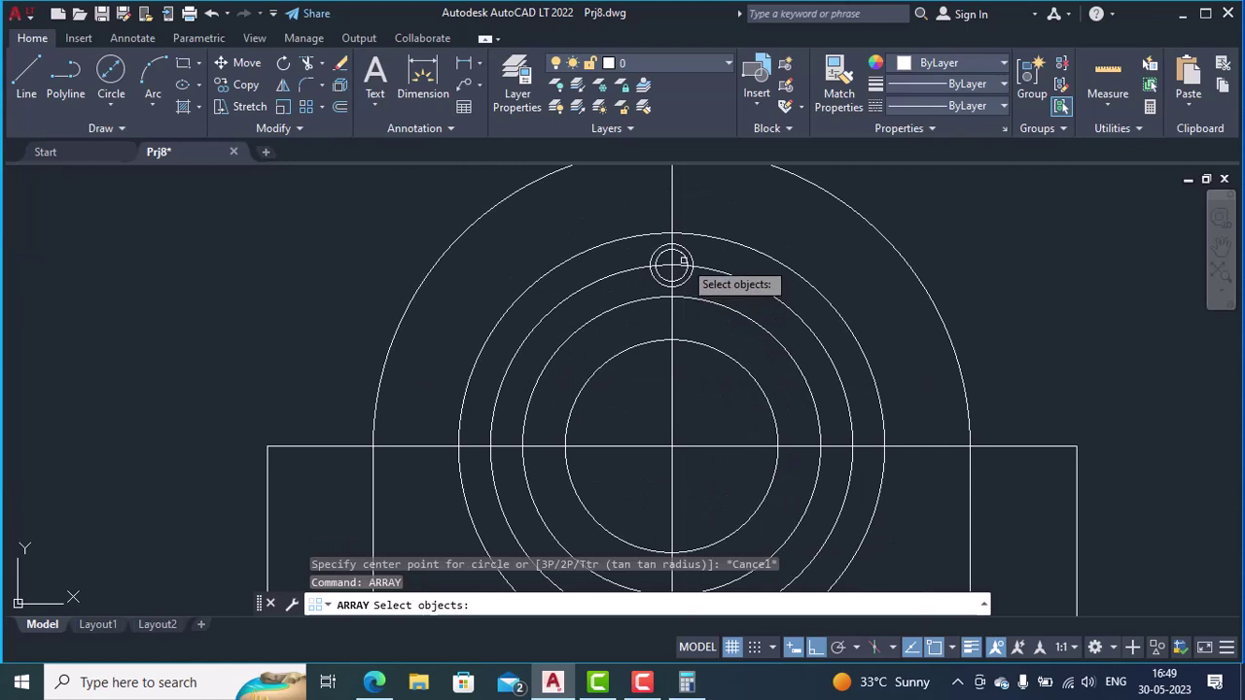
left_click(671, 264)
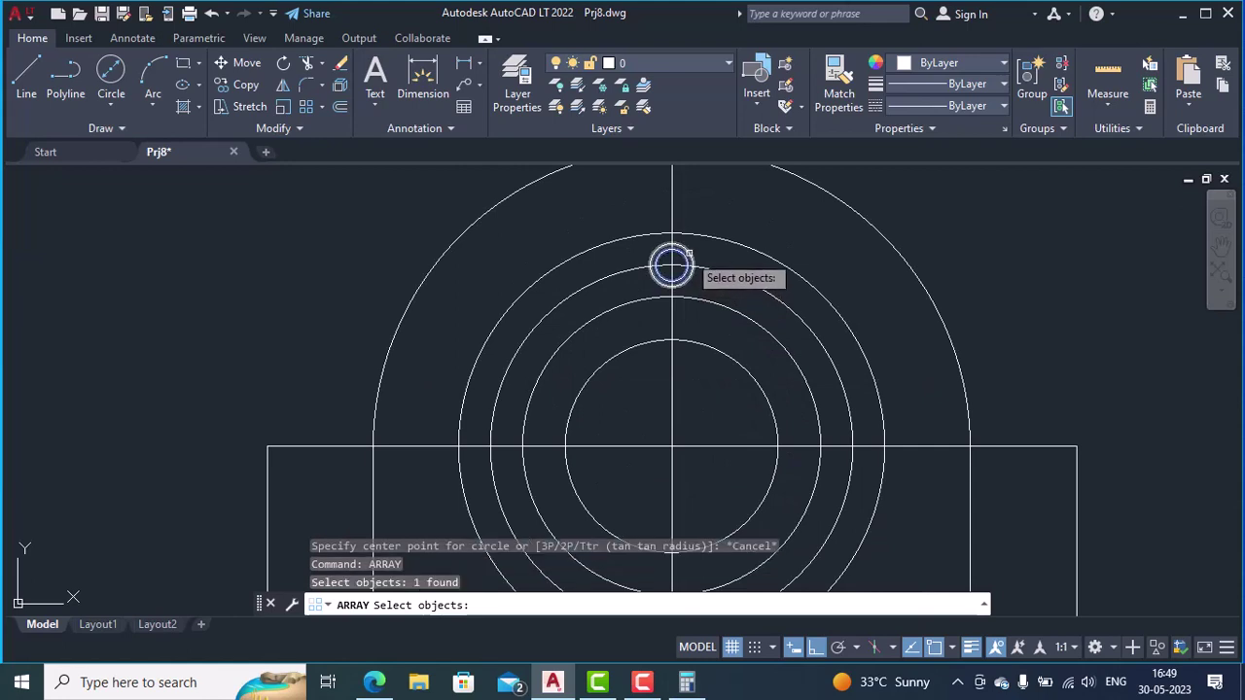
left_click(671, 264)
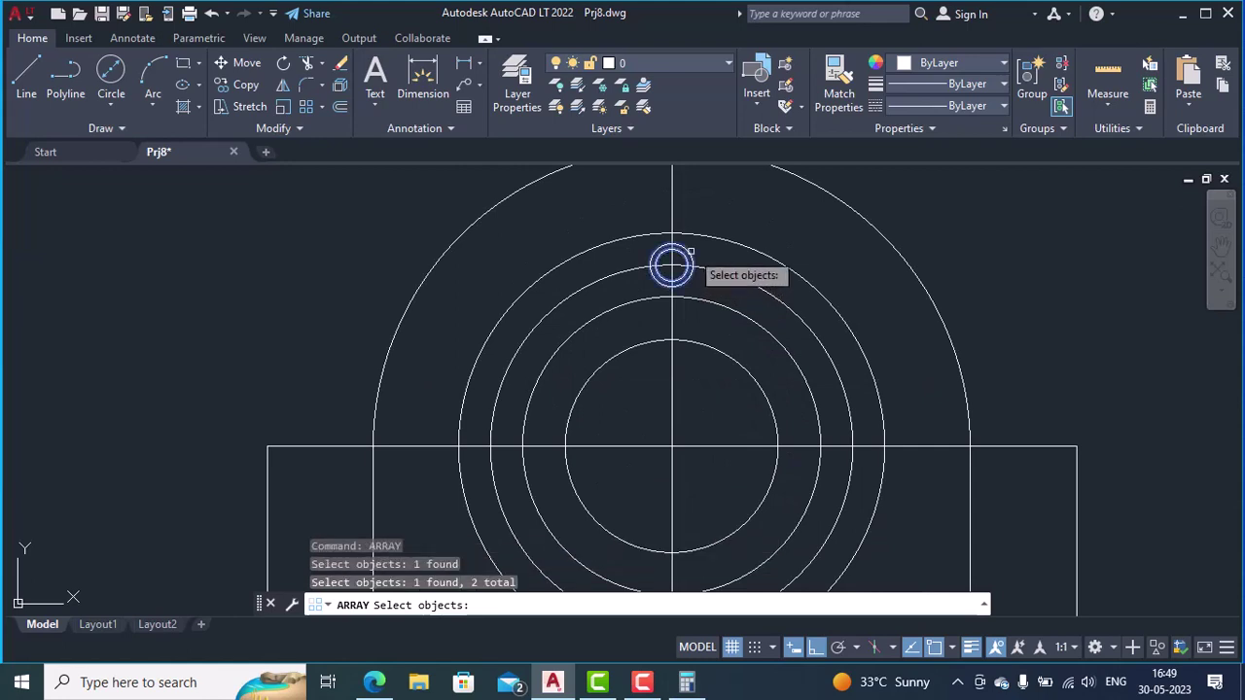
key("Return")
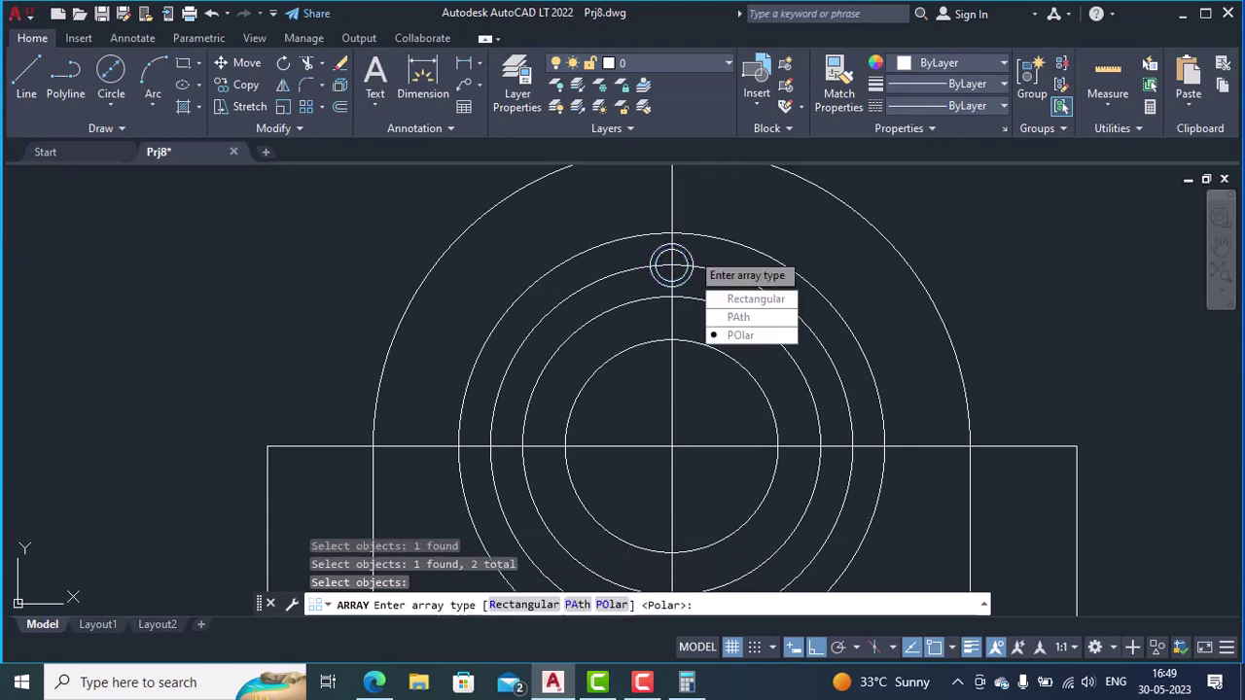
left_click(745, 337)
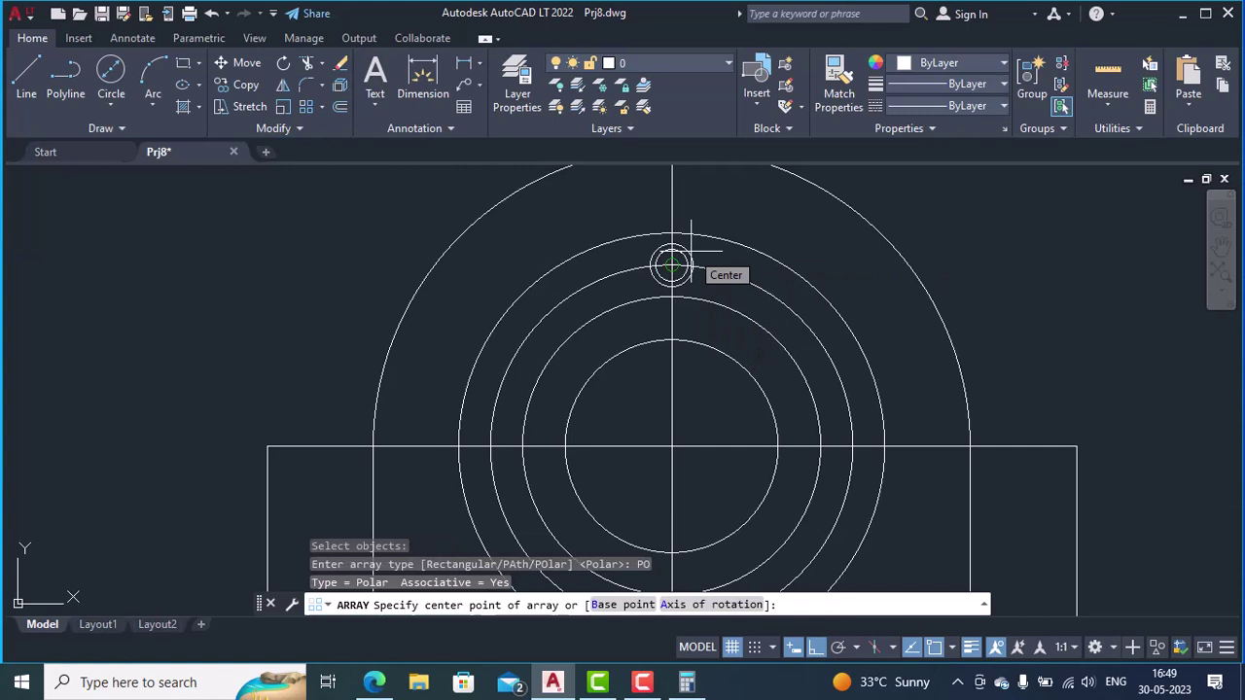
left_click(673, 446)
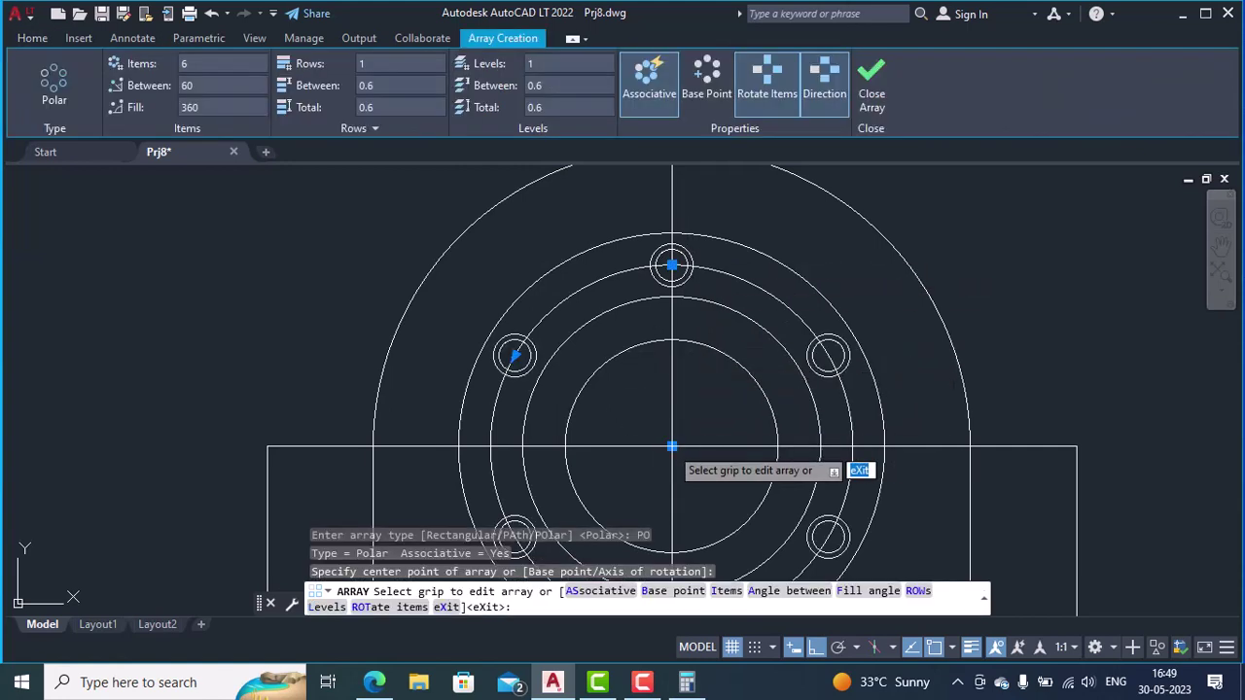
- Set the number of items in the polar array to 8 and finish the array
left_click(727, 593)
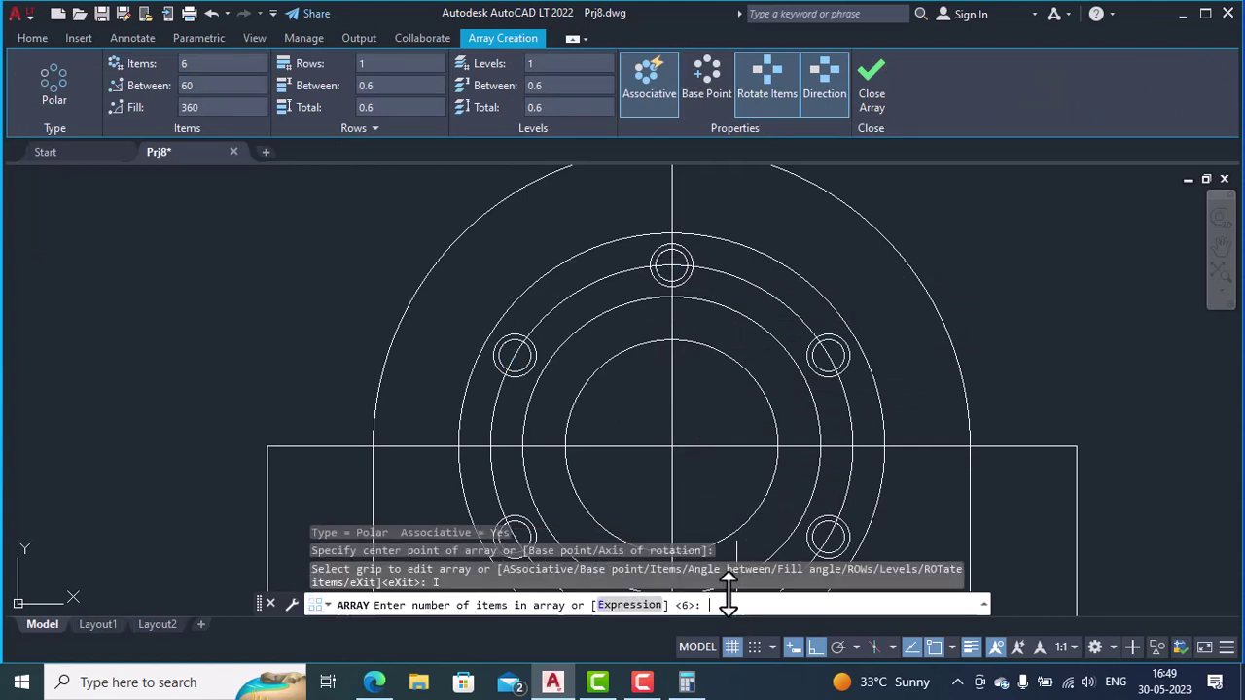
key("Return")
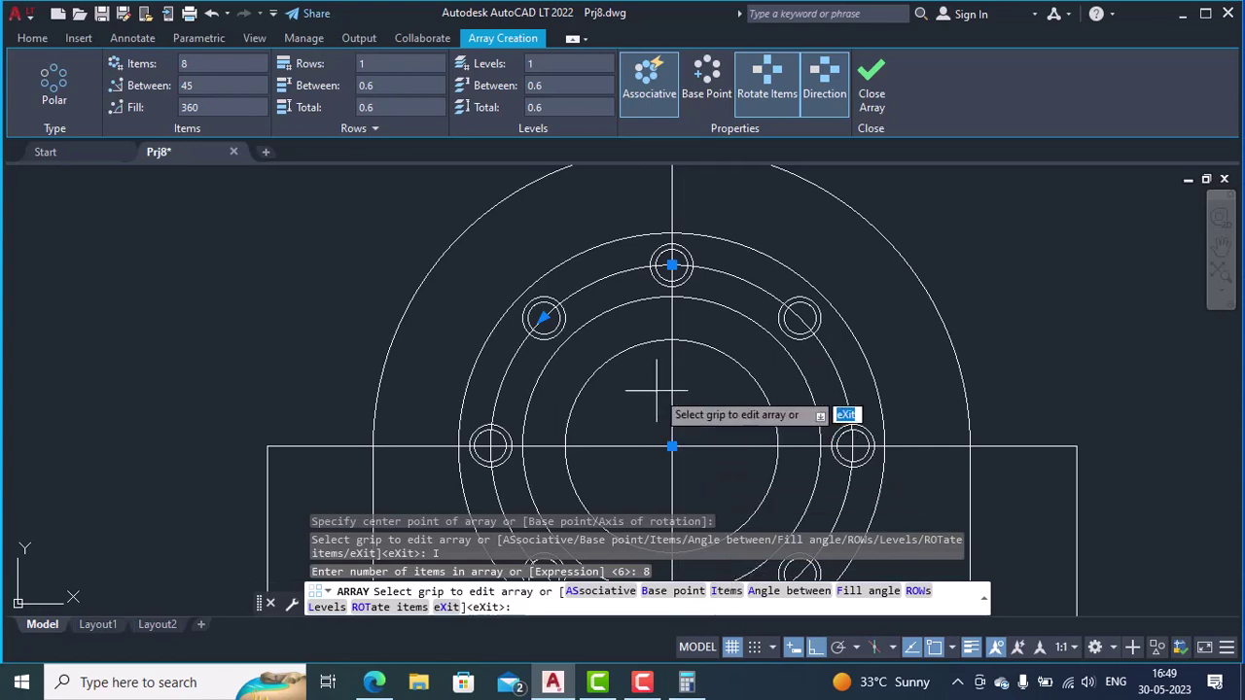
scroll(658, 390, "down", 4)
scroll(628, 450, "up", 4)
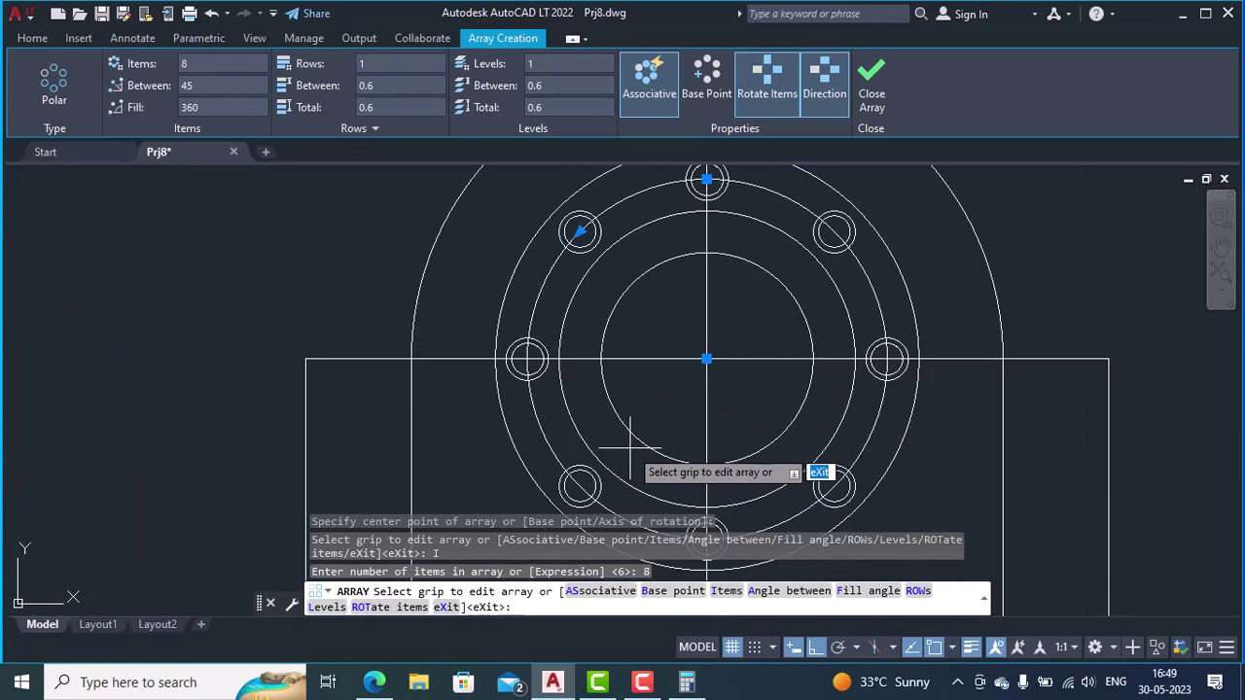
key("Escape")
- Examine the reference drawing's top edge, upper hexagon and their dimensions
middle_click_drag(352, 445, 772, 398)
scroll(403, 353, "down", 5)
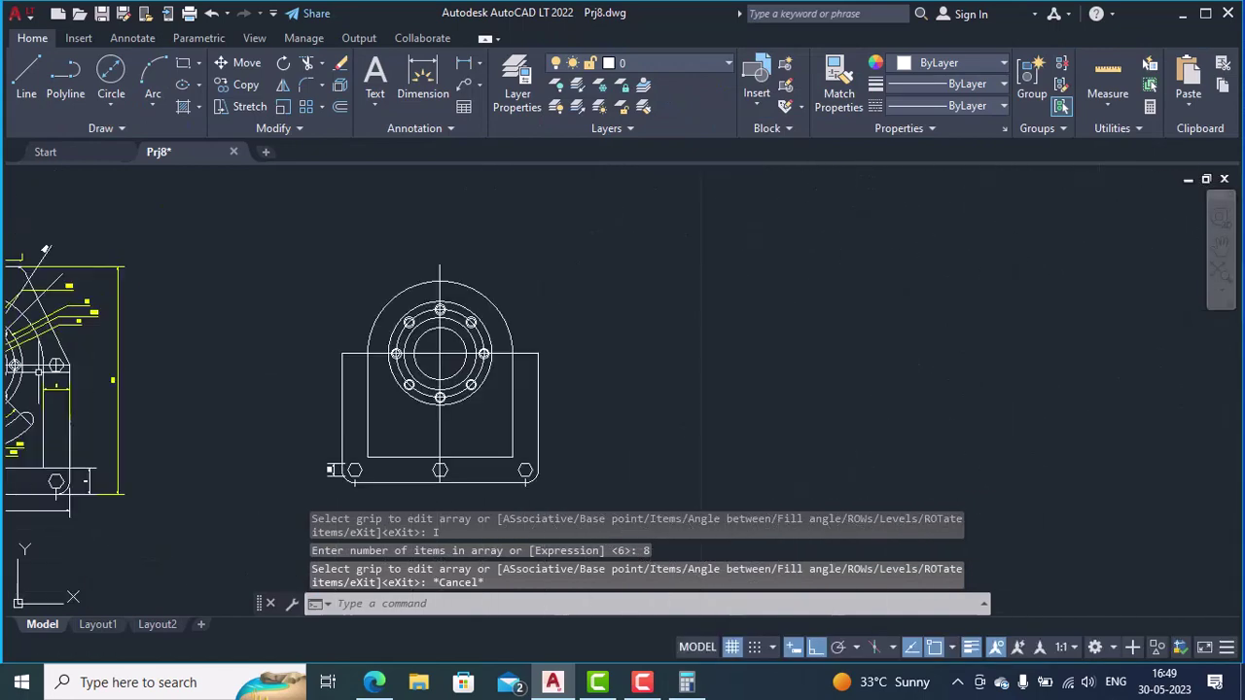
middle_click_drag(65, 374, 467, 372)
scroll(407, 373, "up", 3)
scroll(406, 373, "down", 1)
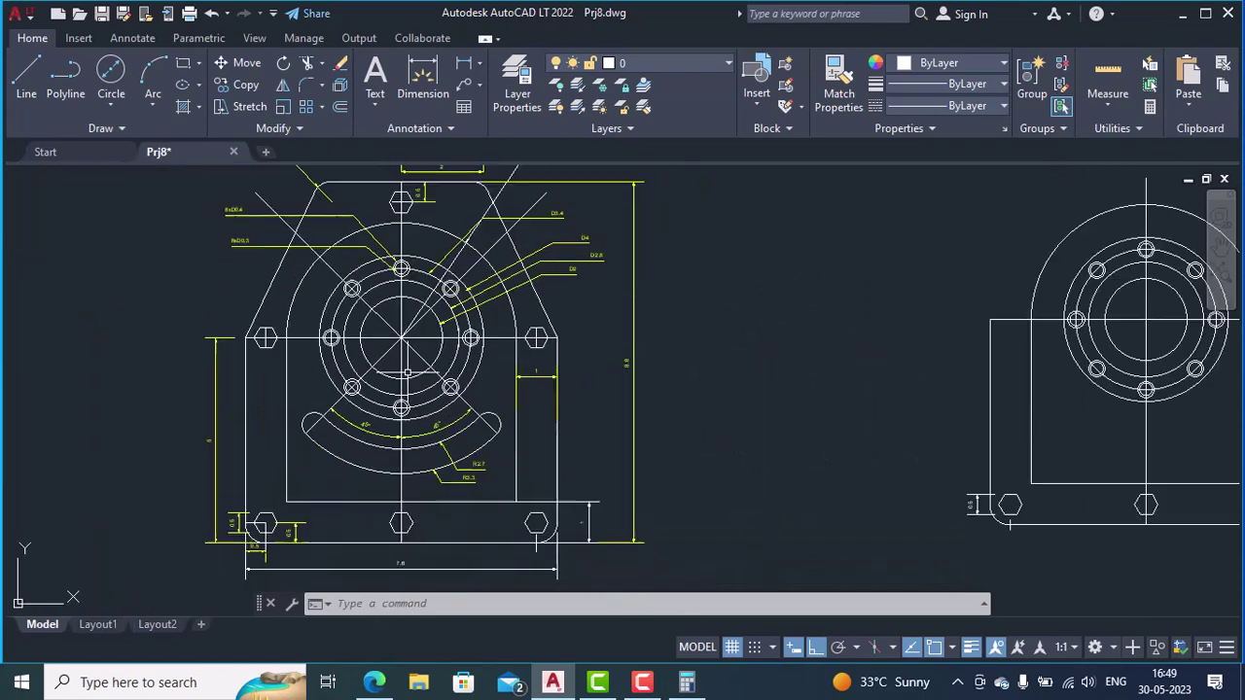
mouse_move(394, 250)
middle_mouse_down()
mouse_move(382, 276)
mouse_move(339, 279)
middle_mouse_up()
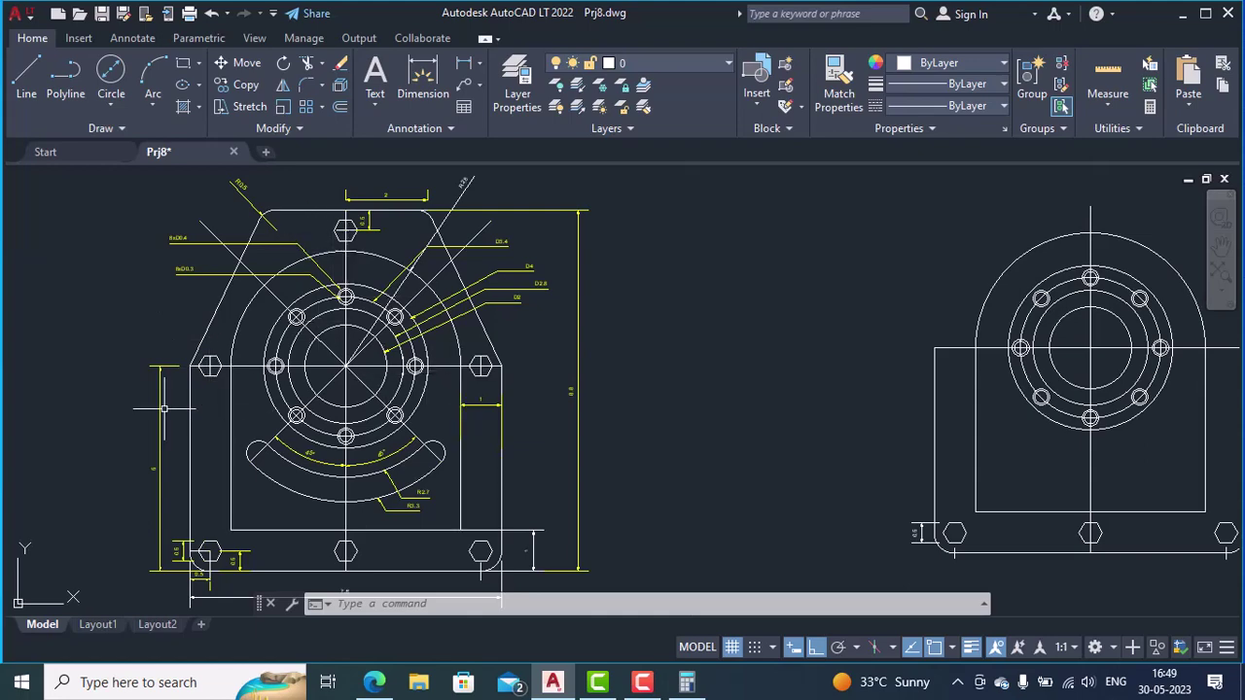
scroll(207, 365, "up", 2)
middle_click_drag(410, 223, 416, 360)
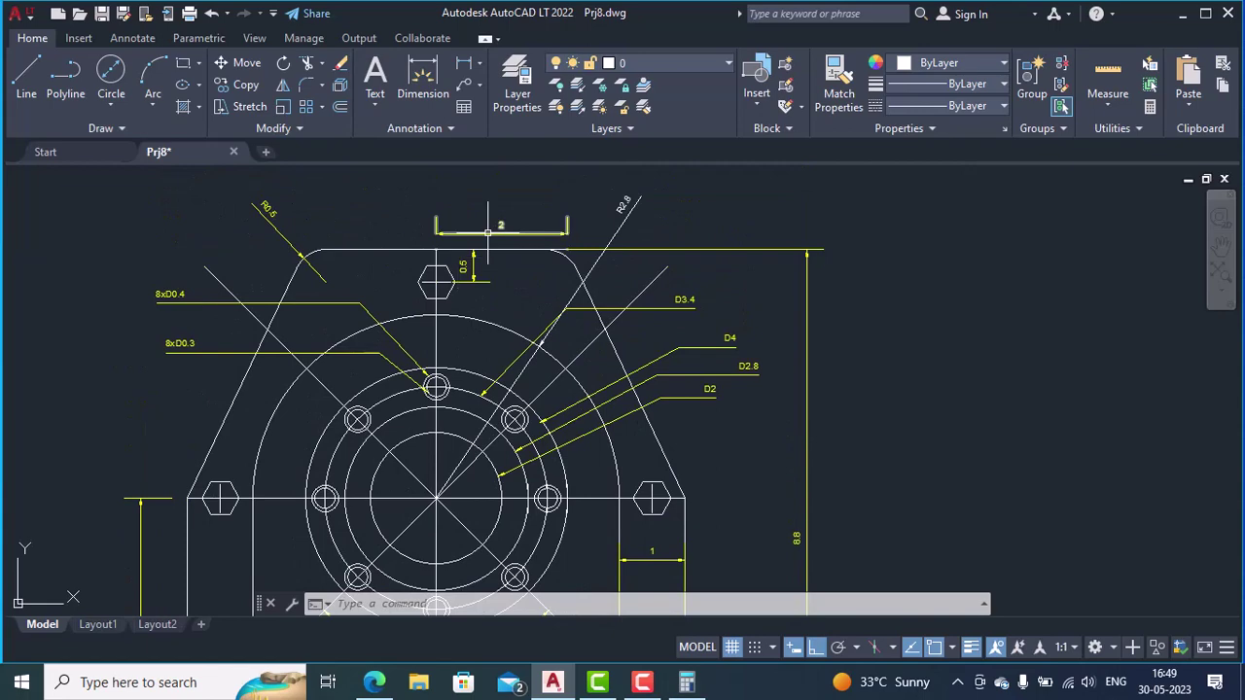
scroll(477, 243, "up", 5)
scroll(399, 442, "down", 2)
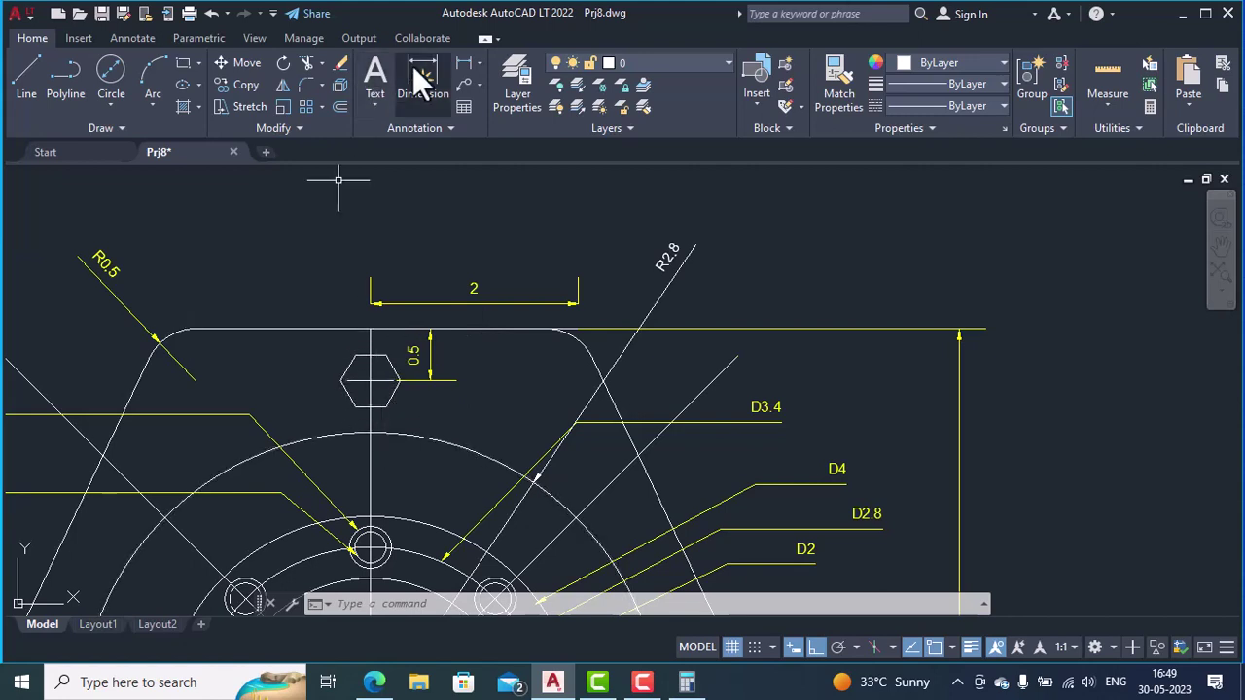
- Add a vertical linear dimension in the reference drawing from the outer arc's top to the upper hexagon's centre, placed beside the hexagon
left_click(464, 70)
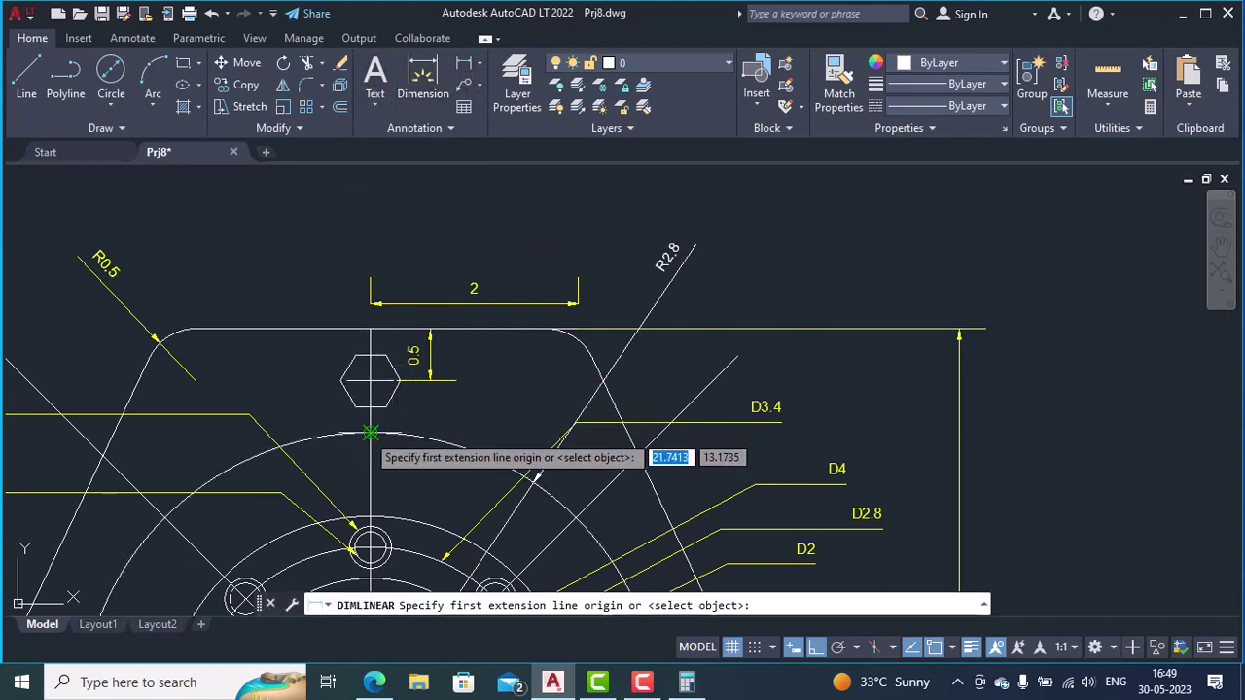
left_click(371, 431)
left_click(371, 407)
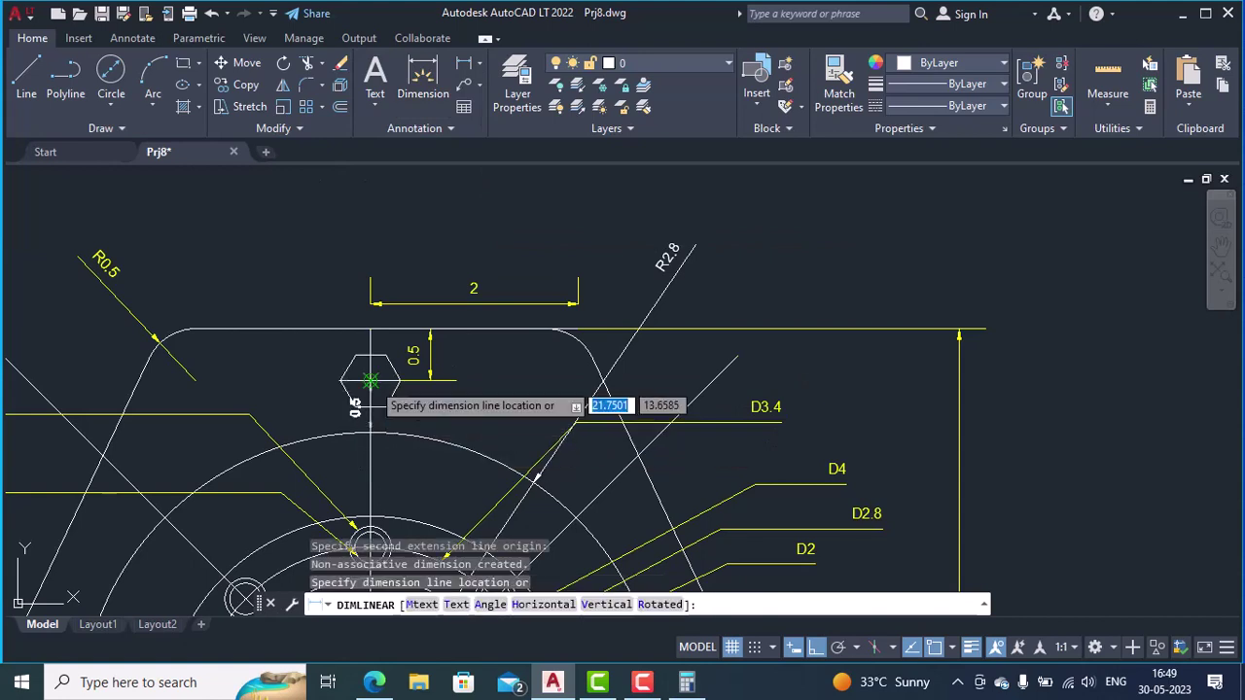
left_click(483, 404)
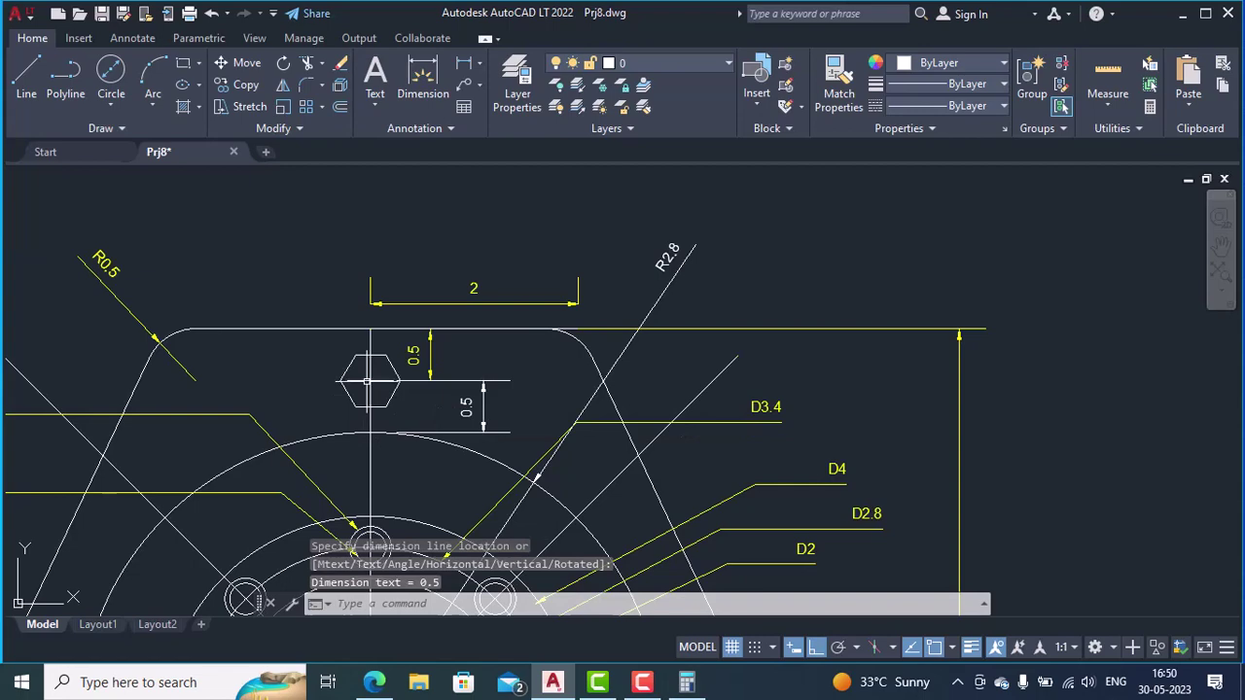
- Draw a horizontal construction line 2 units long to the right from the top of the redrawn plate's outer arc
scroll(920, 411, "down", 2)
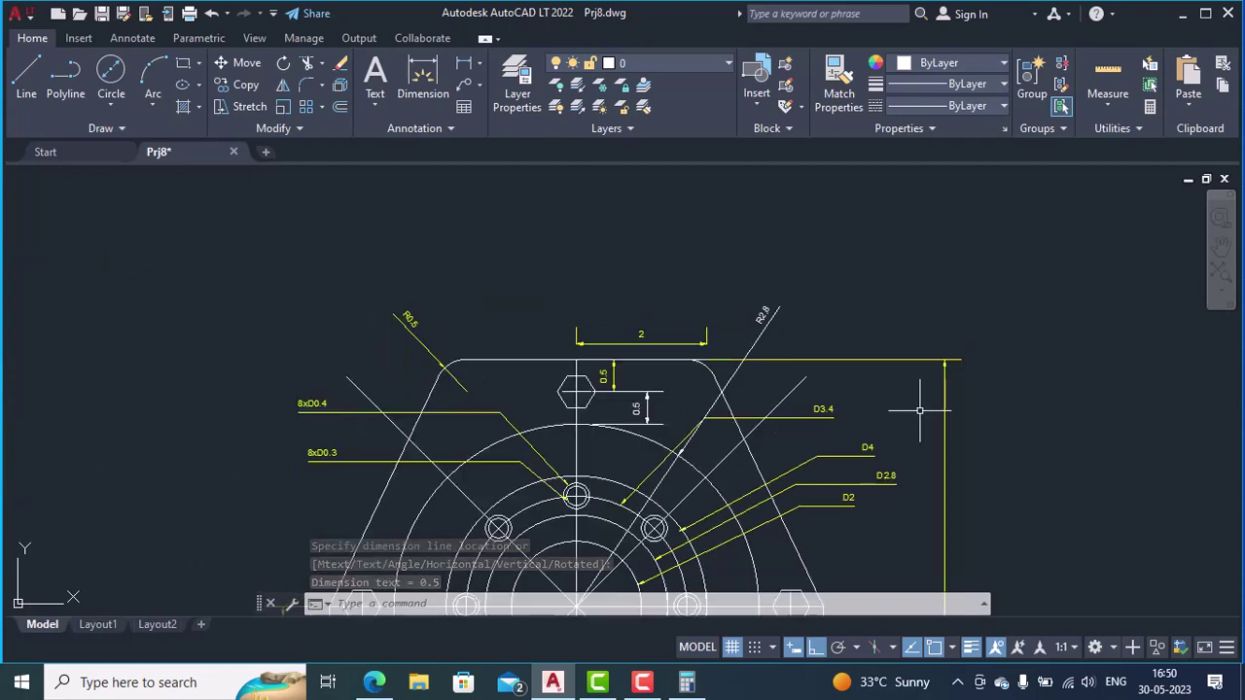
mouse_move(956, 422)
middle_mouse_down()
mouse_move(578, 423)
mouse_move(394, 395)
mouse_move(497, 392)
mouse_move(259, 378)
middle_mouse_up()
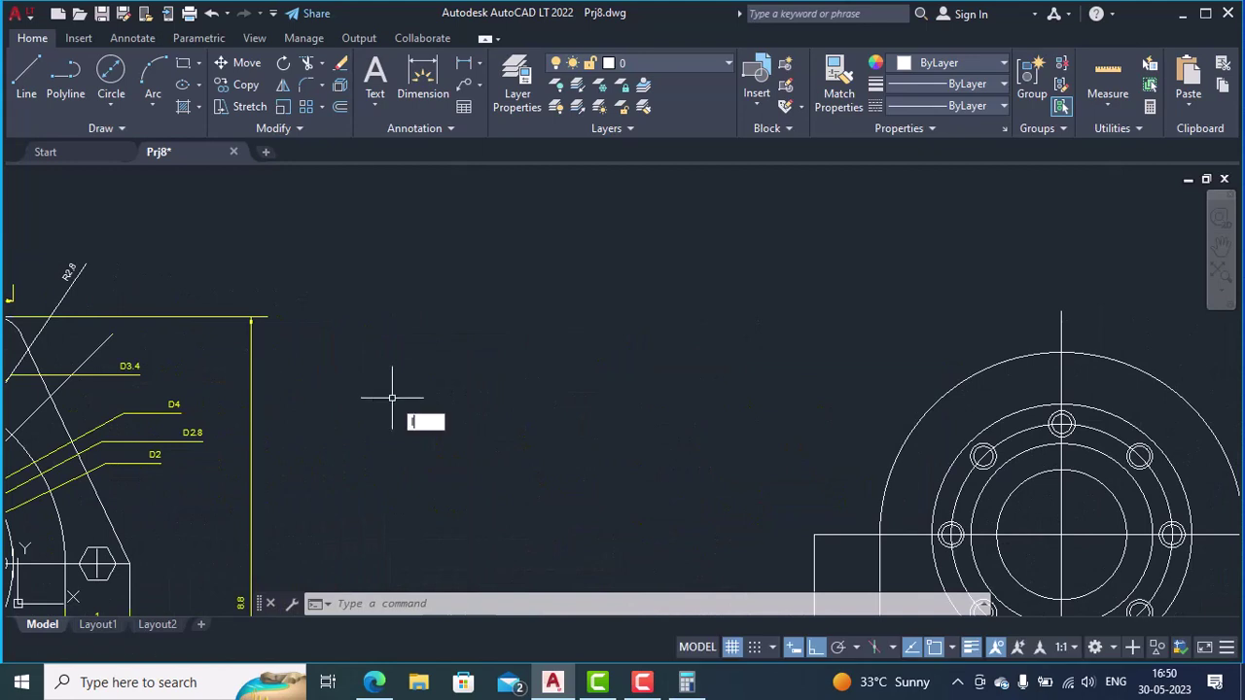
key("Return")
left_click(1062, 355)
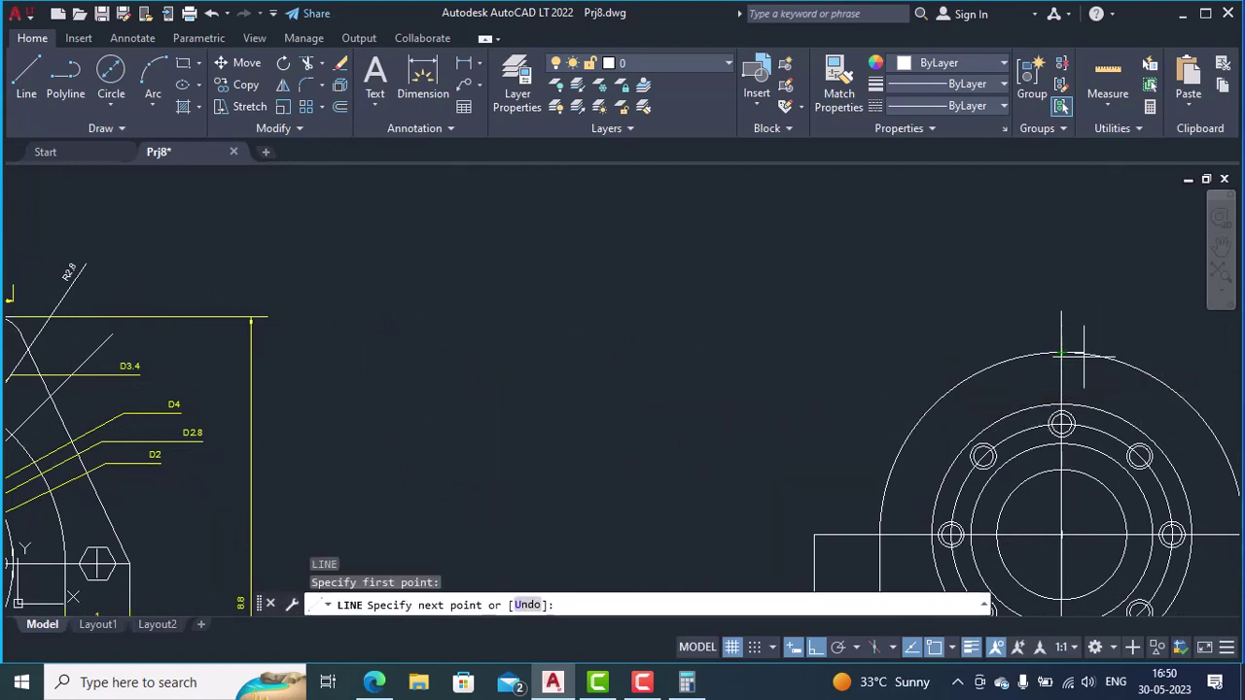
type("2")
key("Return")
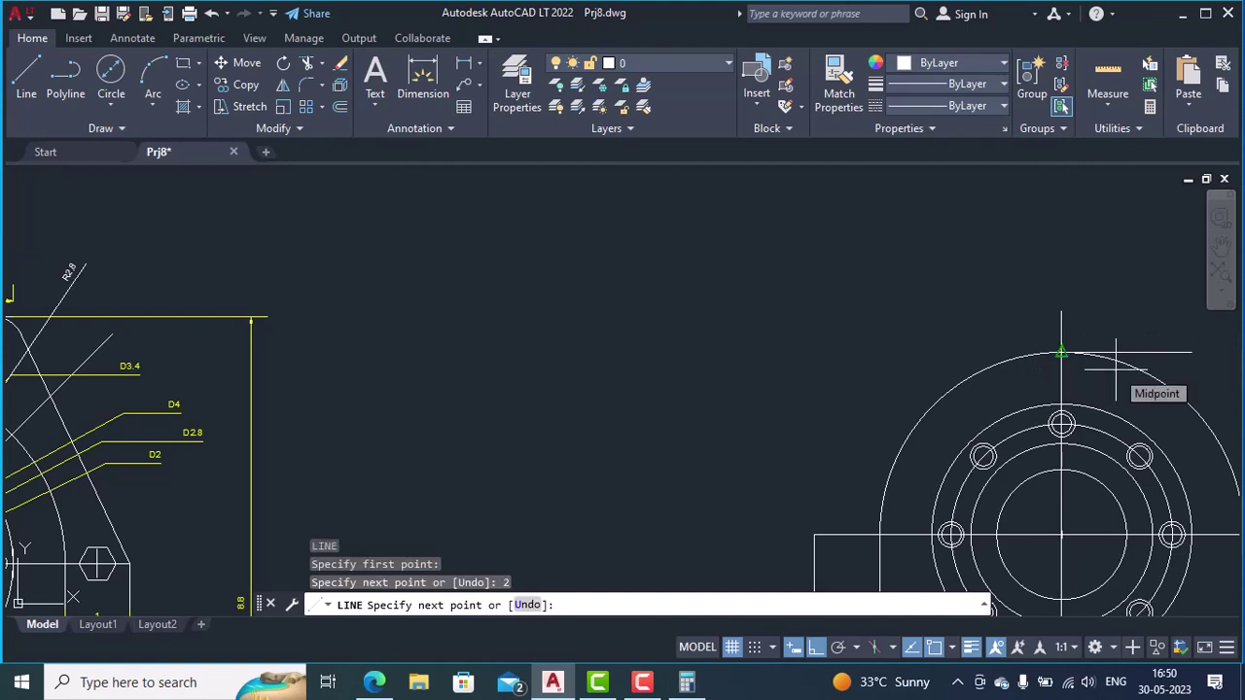
key("Return")
- Offset the horizontal line at the outer arc's top upward by 0.5
middle_click_drag(1006, 352, 851, 331)
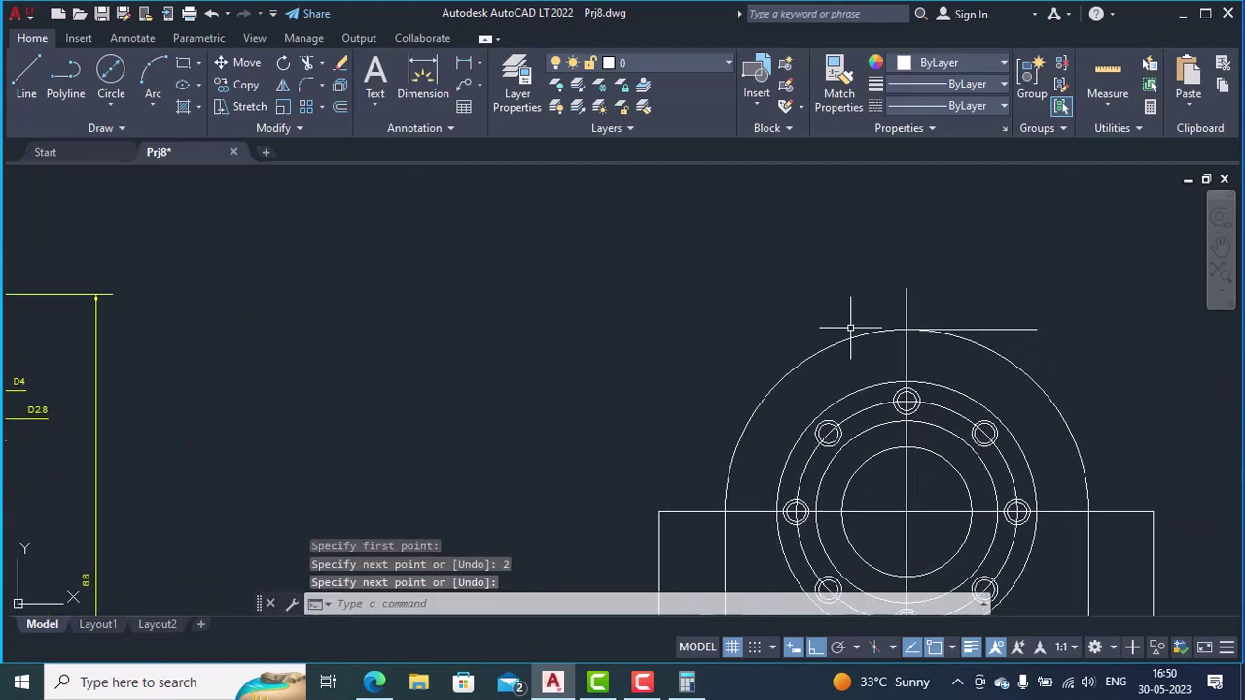
type("offset")
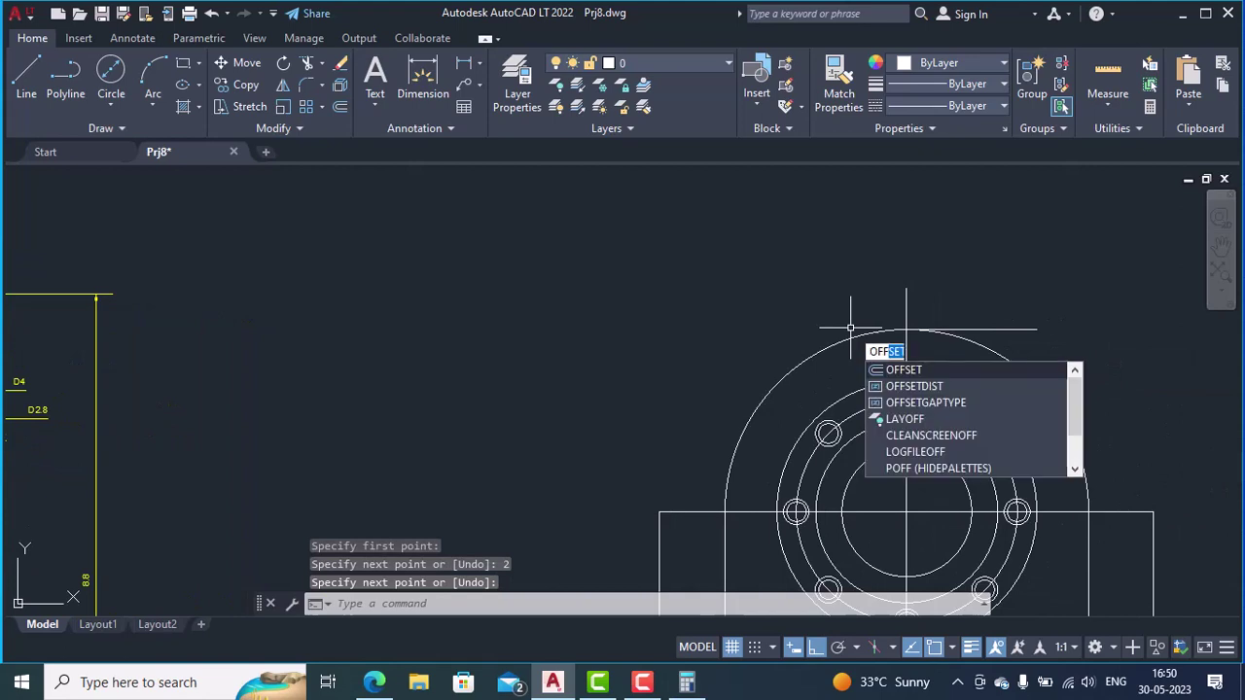
key("Return")
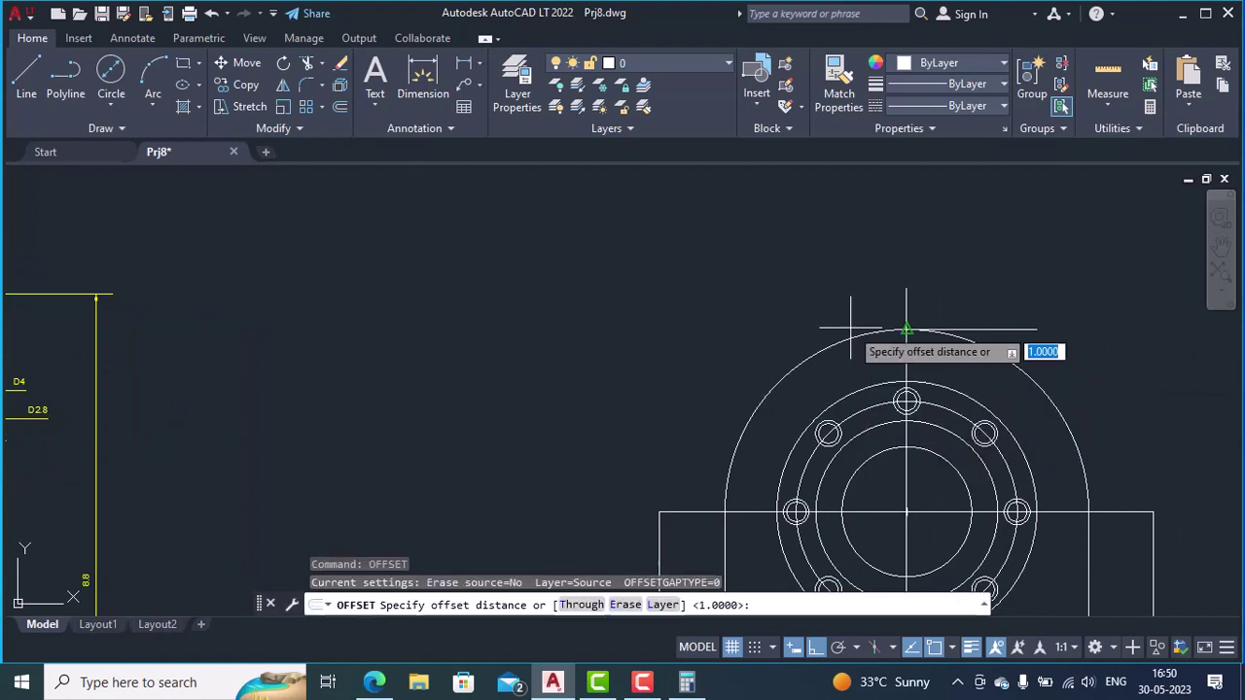
type("0.5")
key("Return")
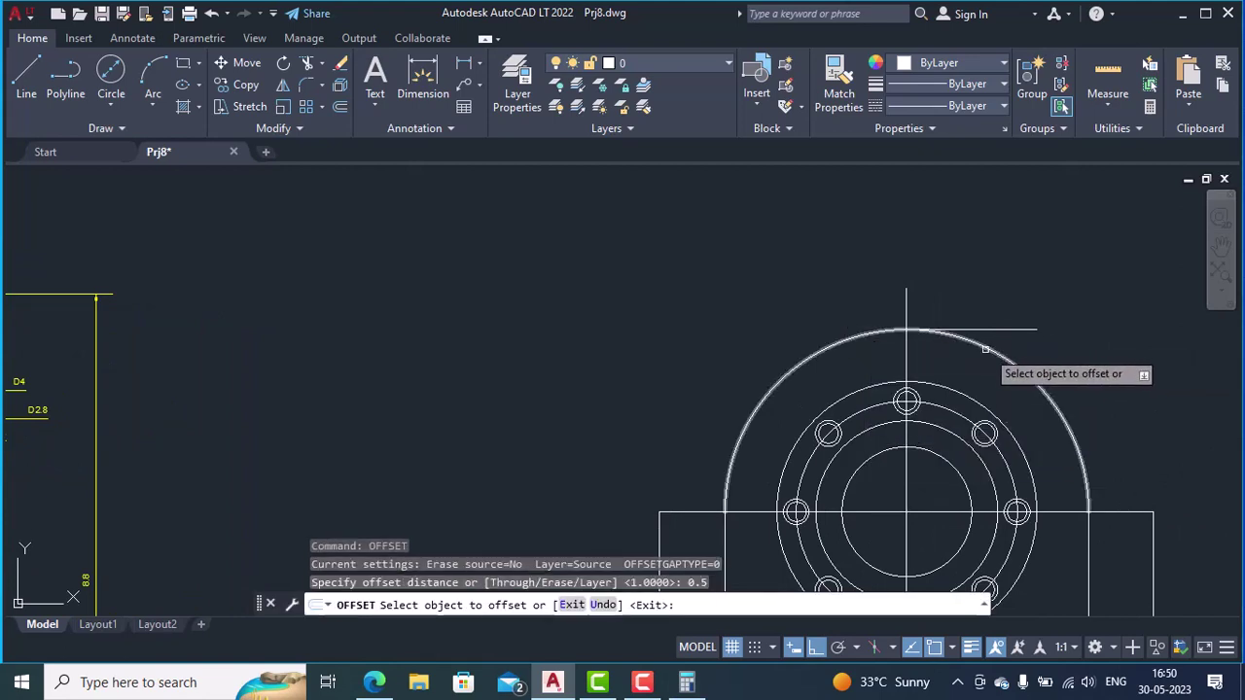
left_click(989, 329)
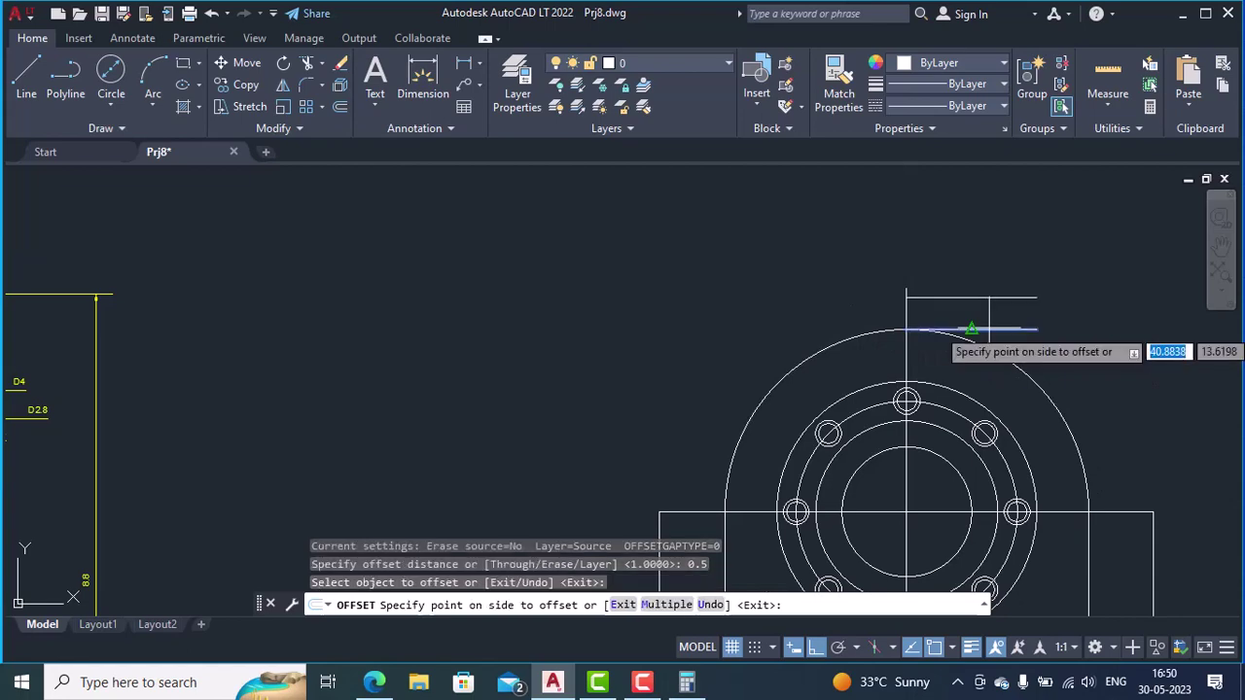
left_click(991, 314)
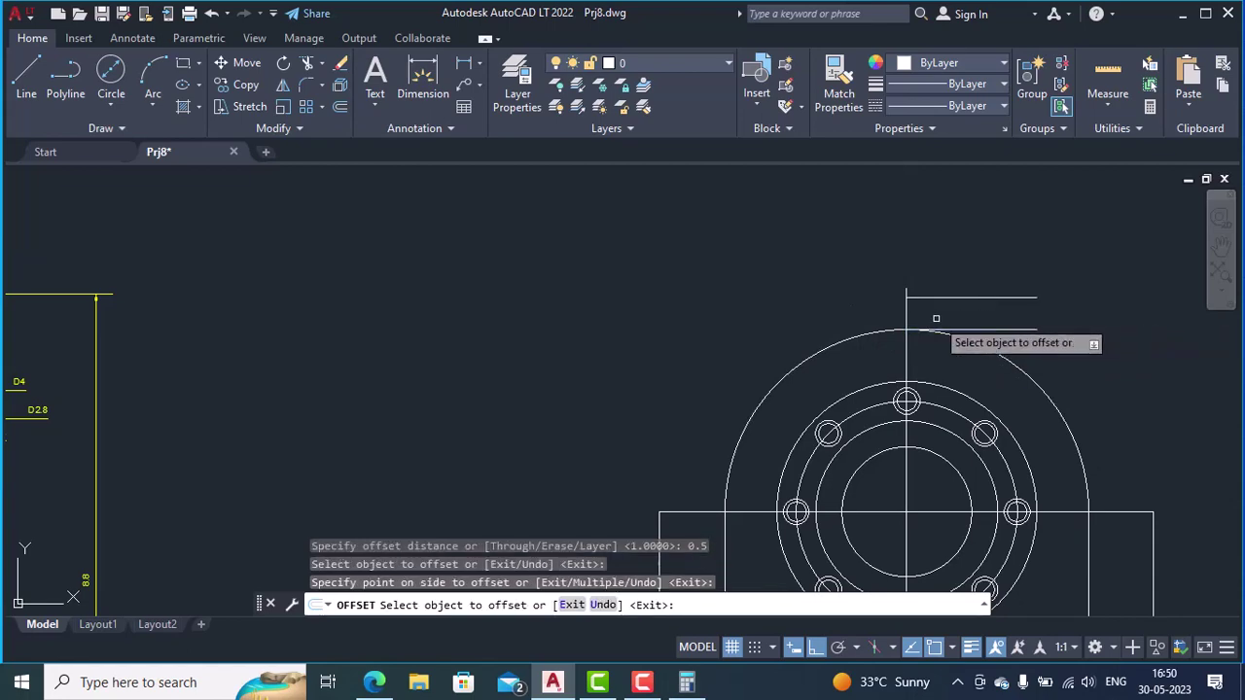
middle_click_drag(990, 314, 375, 337)
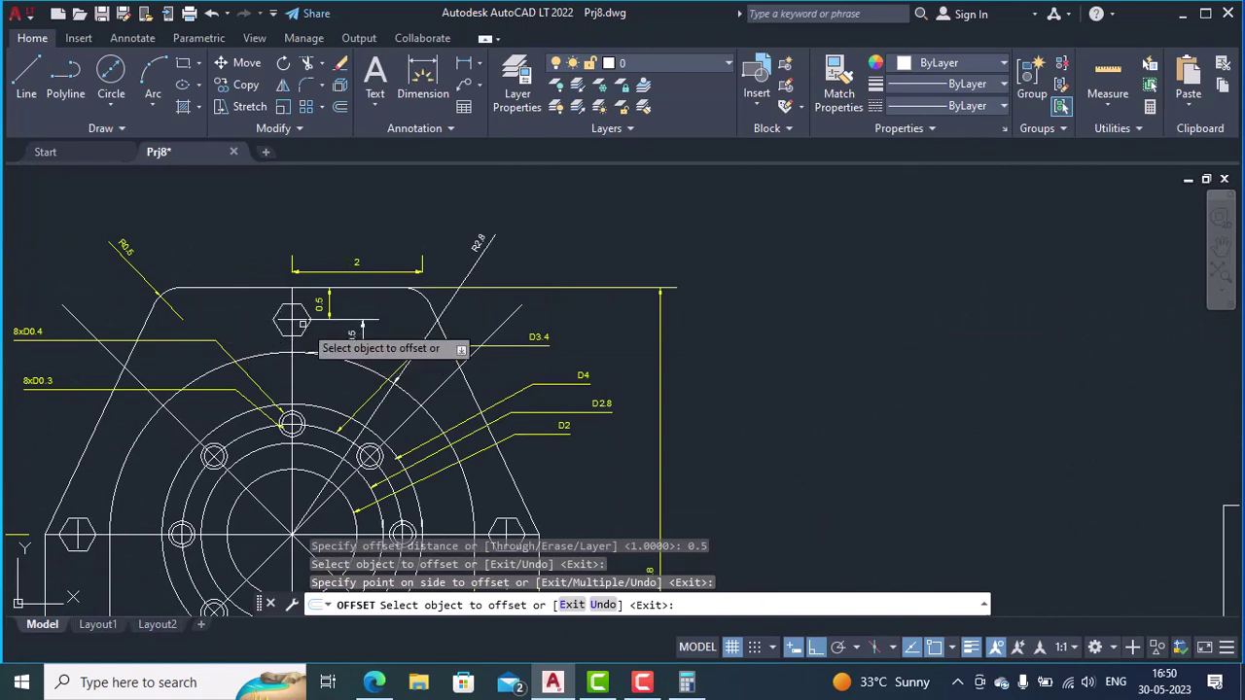
middle_click_drag(963, 336, 385, 336)
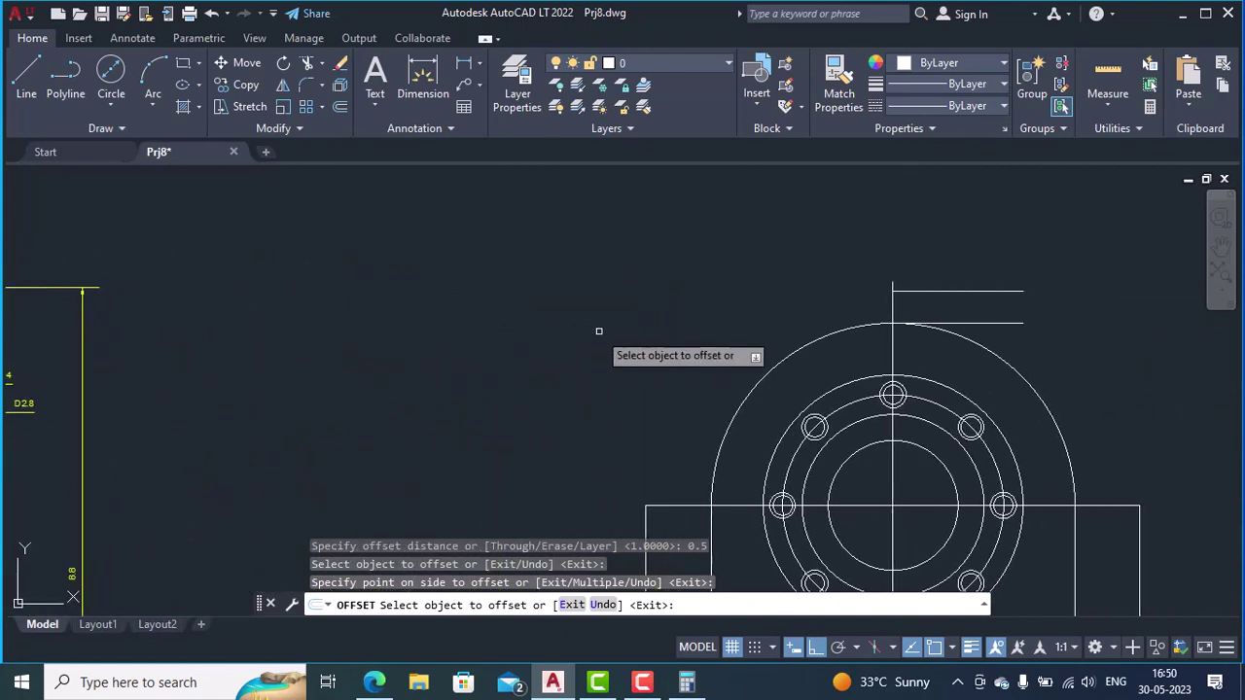
key("Escape")
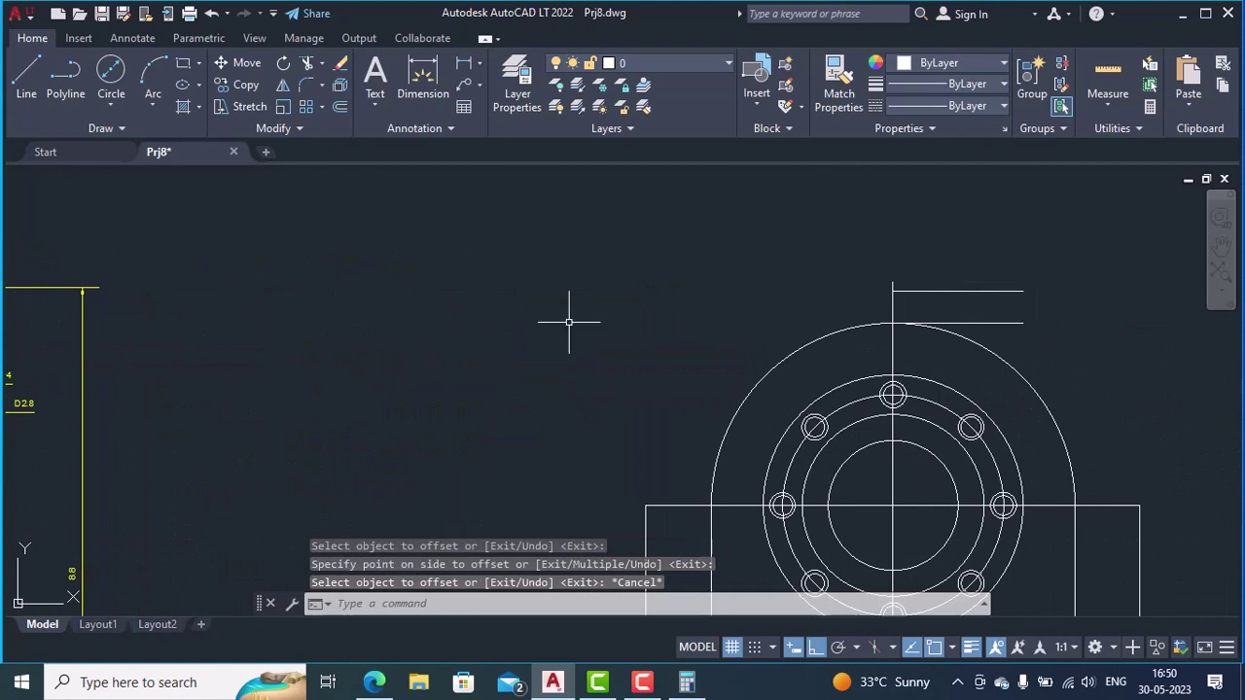
- Draw a six-sided polygon centred on the offset line's inner endpoint, circumscribed about a circle of radius 0.25
type("polygo")
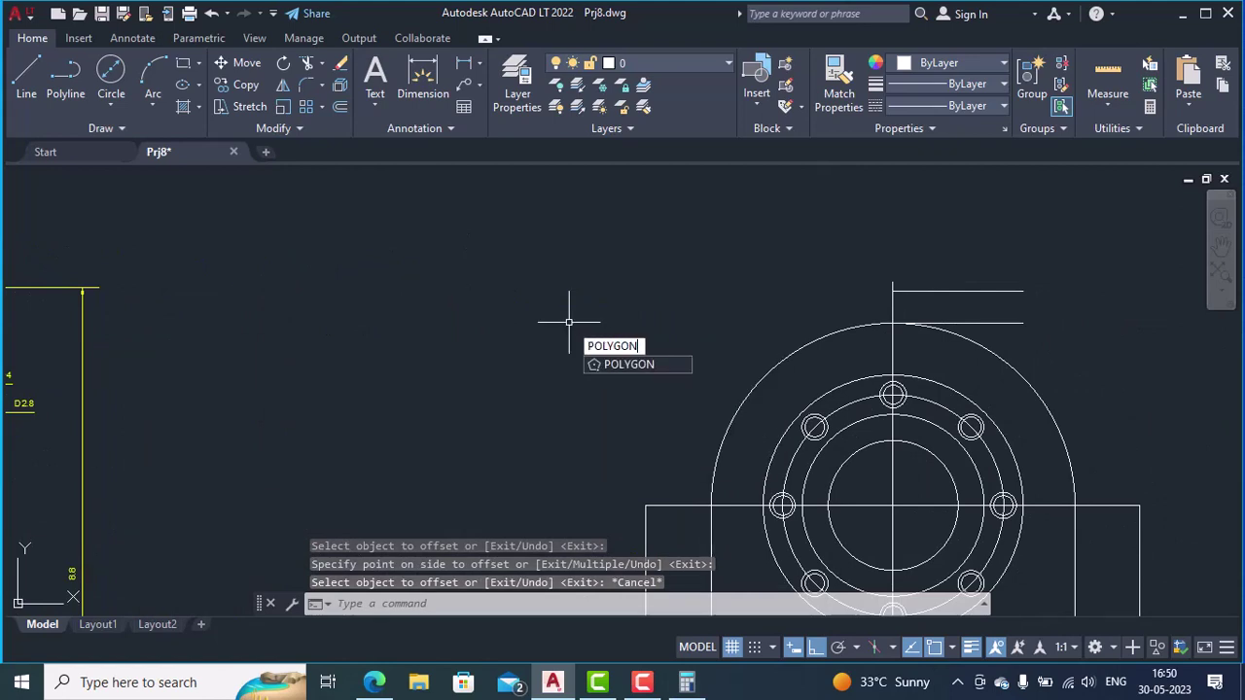
type("n")
key("Return")
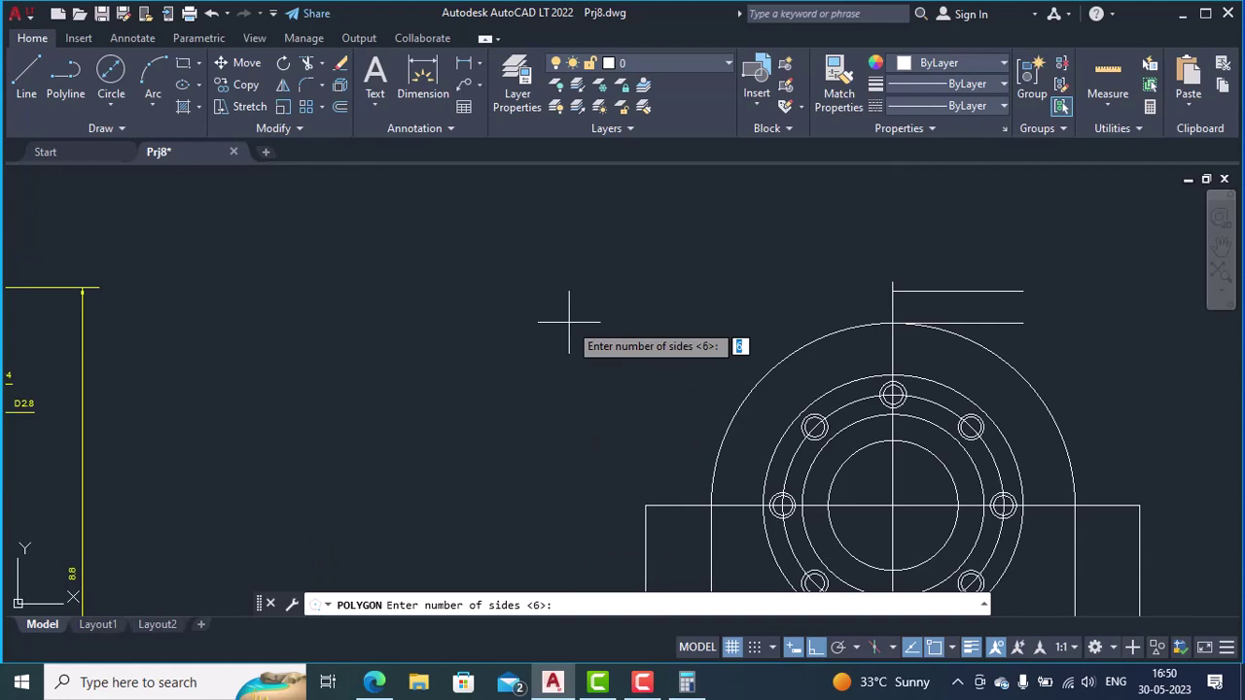
key("Return")
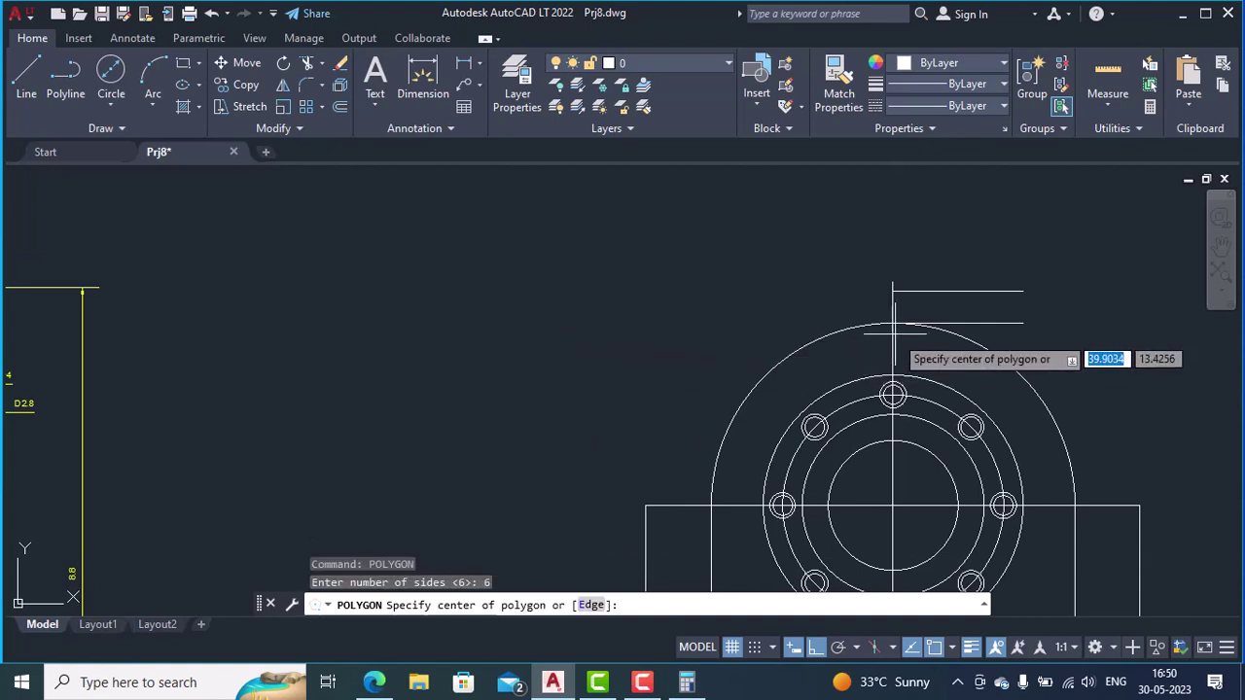
scroll(889, 279, "up", 4)
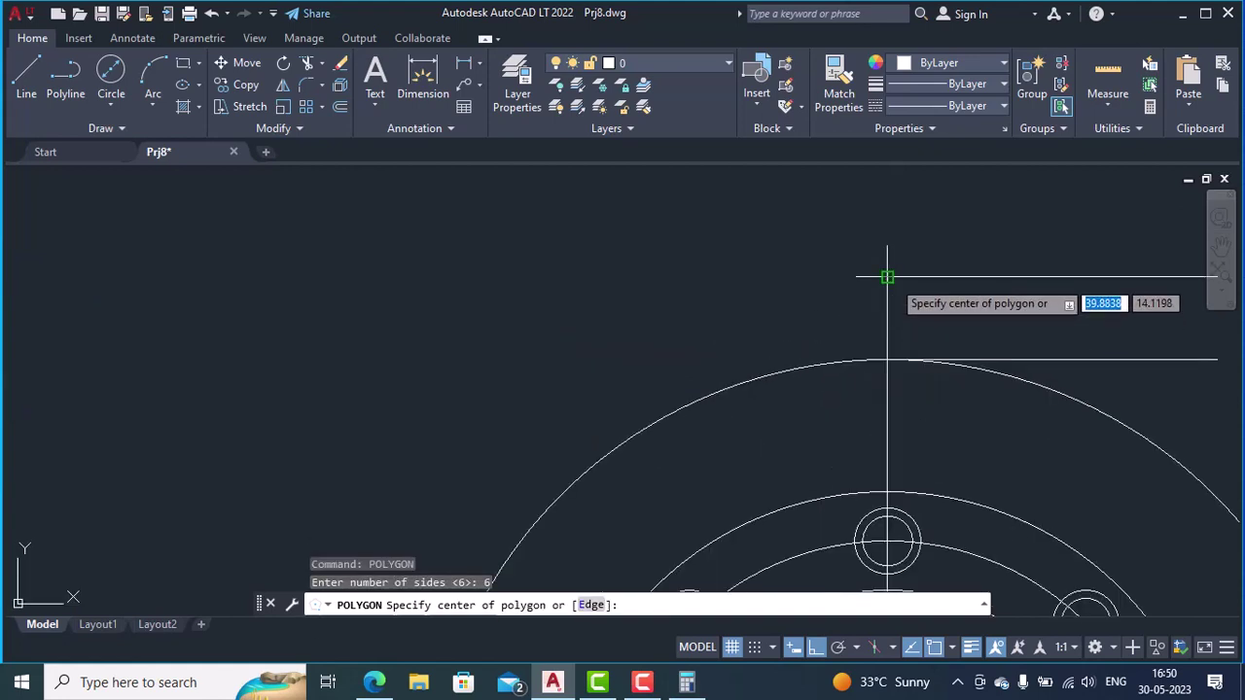
left_click(887, 277)
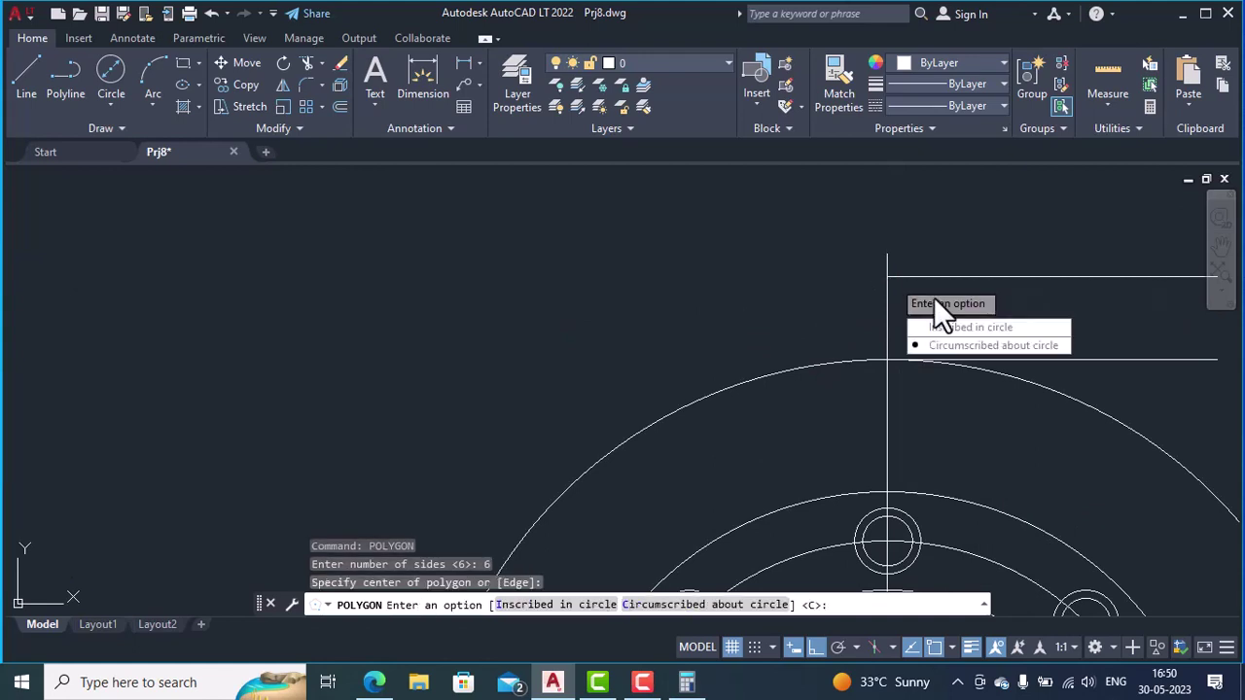
left_click(963, 348)
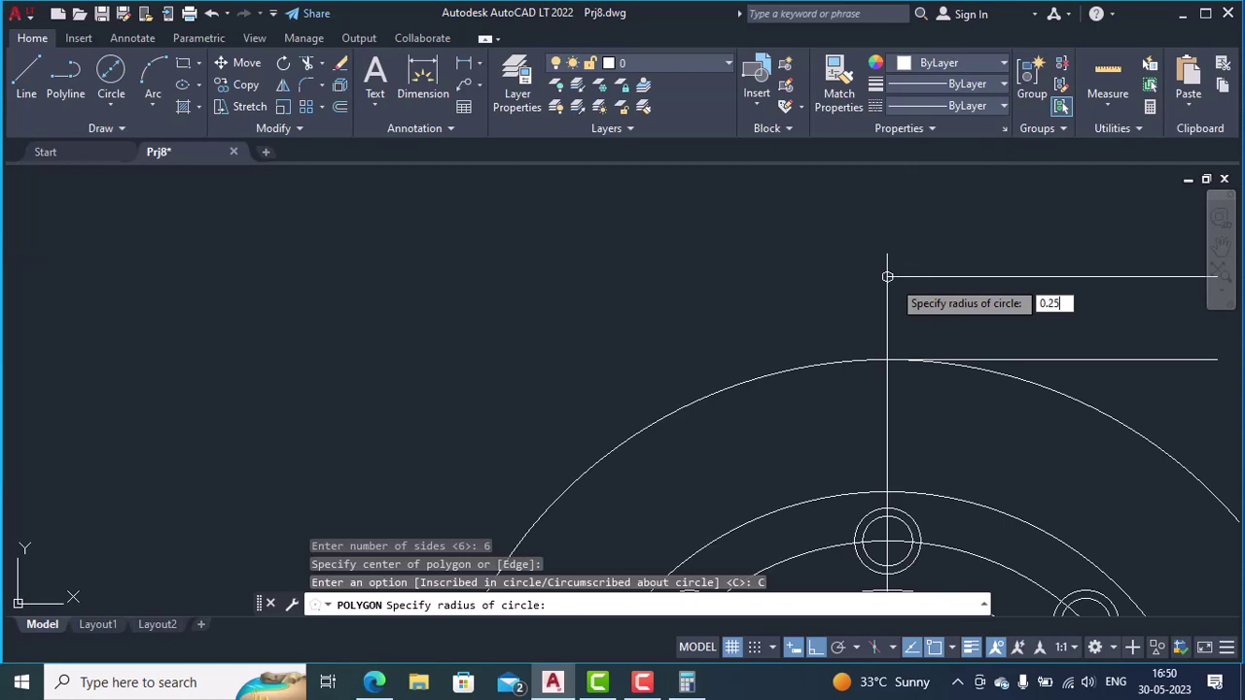
type("0.25")
key("Return")
scroll(891, 279, "down", 2)
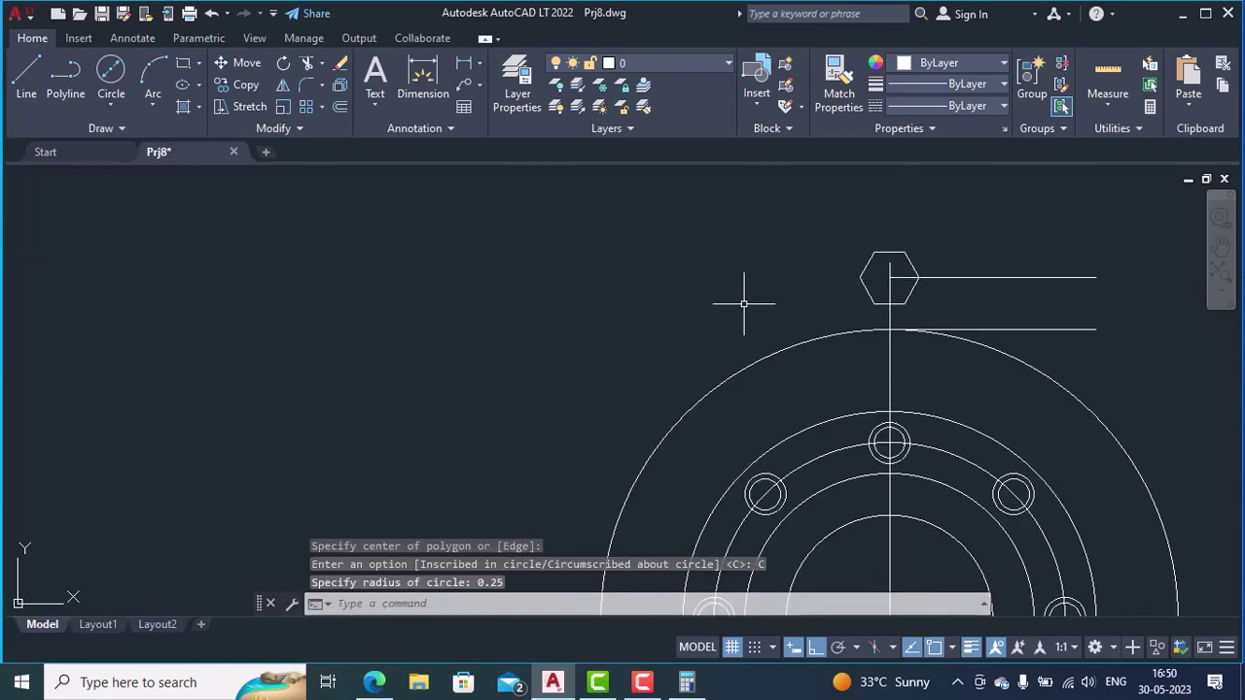
- Draw a vertical line 0.5 long upward from the new hexagon's centre
scroll(744, 303, "down", 3)
mouse_move(827, 311)
middle_mouse_down()
mouse_move(117, 324)
mouse_move(266, 324)
middle_mouse_up()
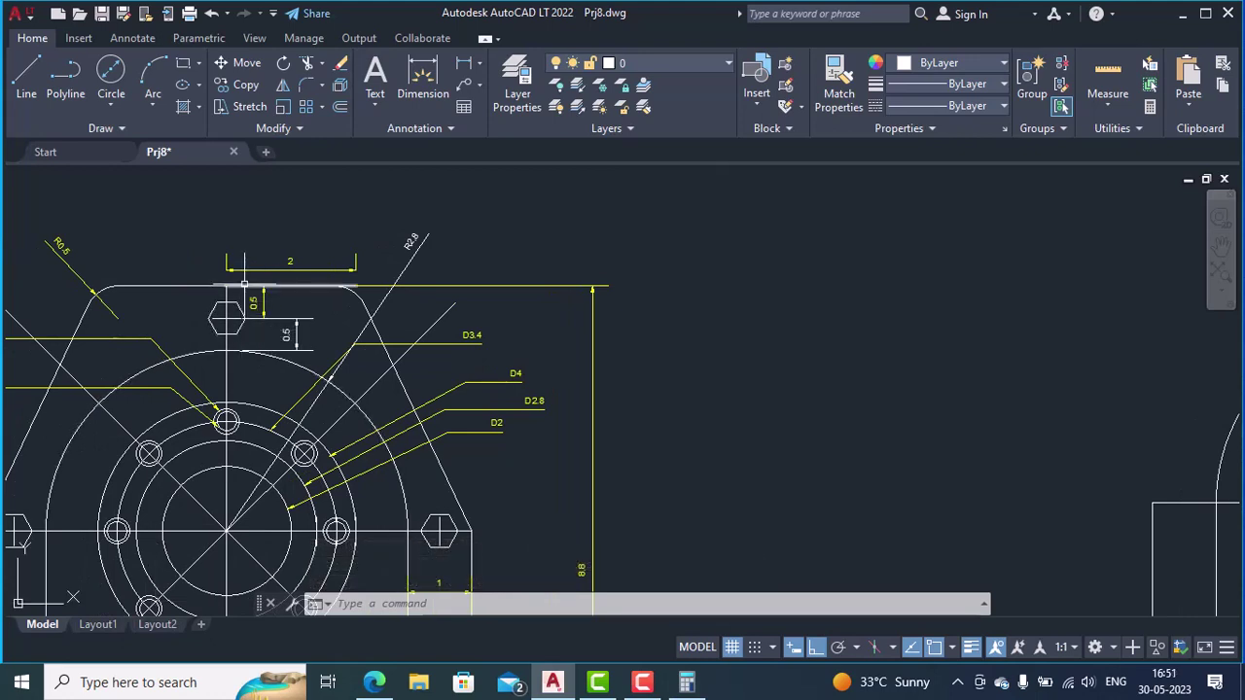
middle_click_drag(436, 322, 958, 356)
scroll(690, 353, "up", 5)
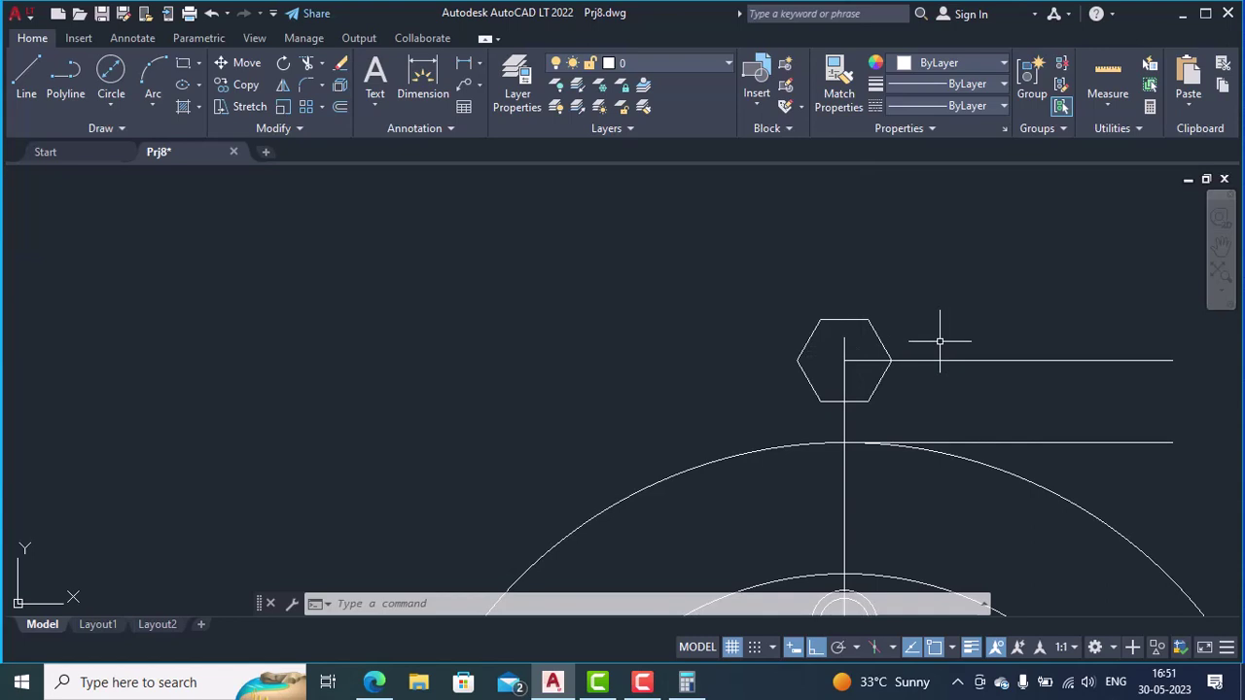
type("l")
key("Return")
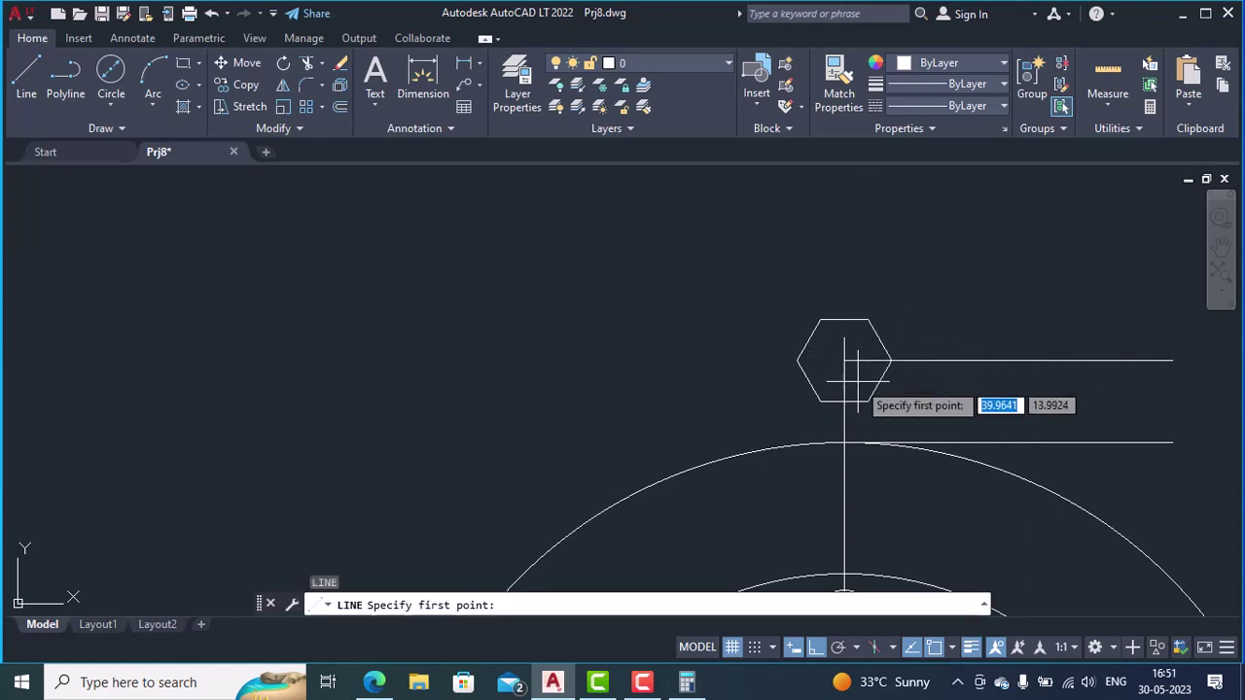
left_click(836, 360)
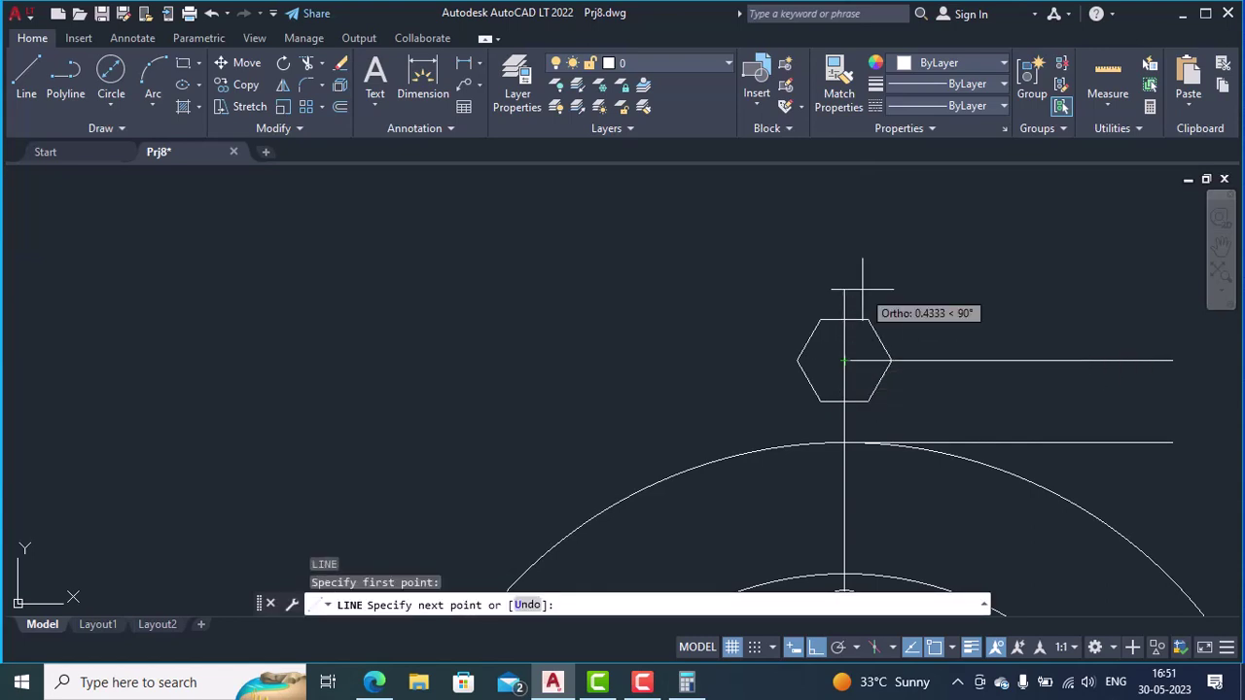
type("0.")
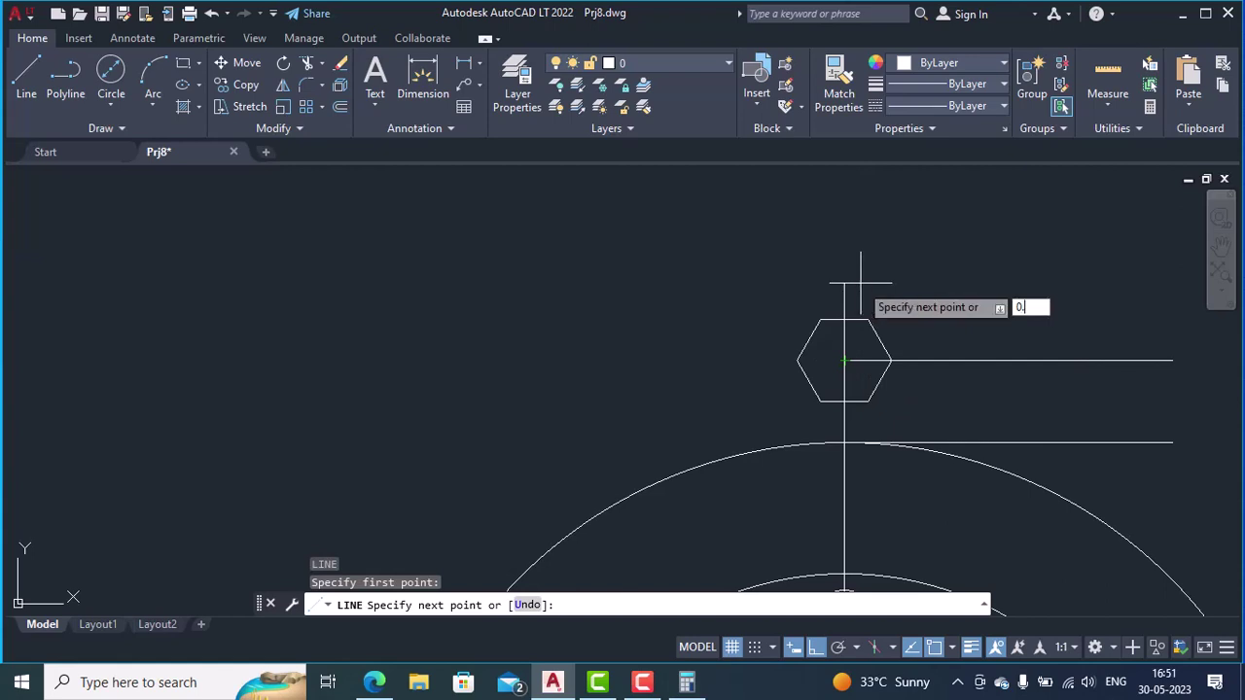
key("Return")
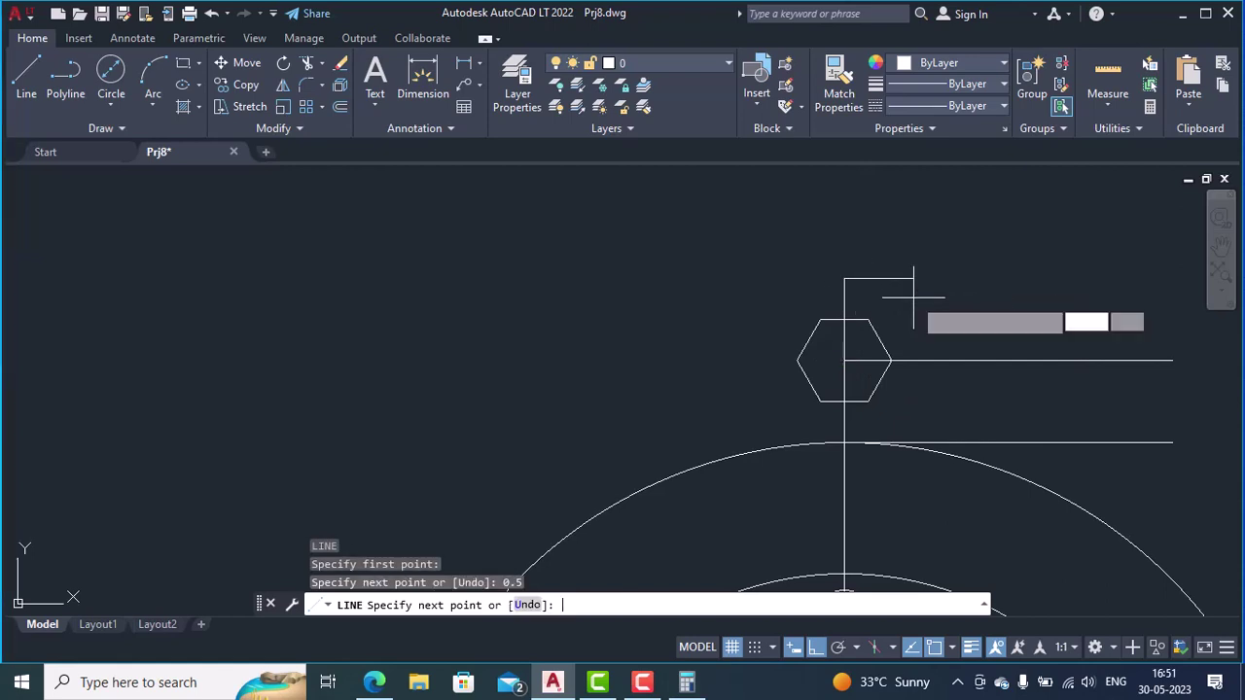
key("Return")
- Draw the right half of the plate's top edge, 2 units long, from the upper end of the vertical line above the hexagon
scroll(874, 308, "down", 3)
middle_click_drag(778, 326, 363, 326)
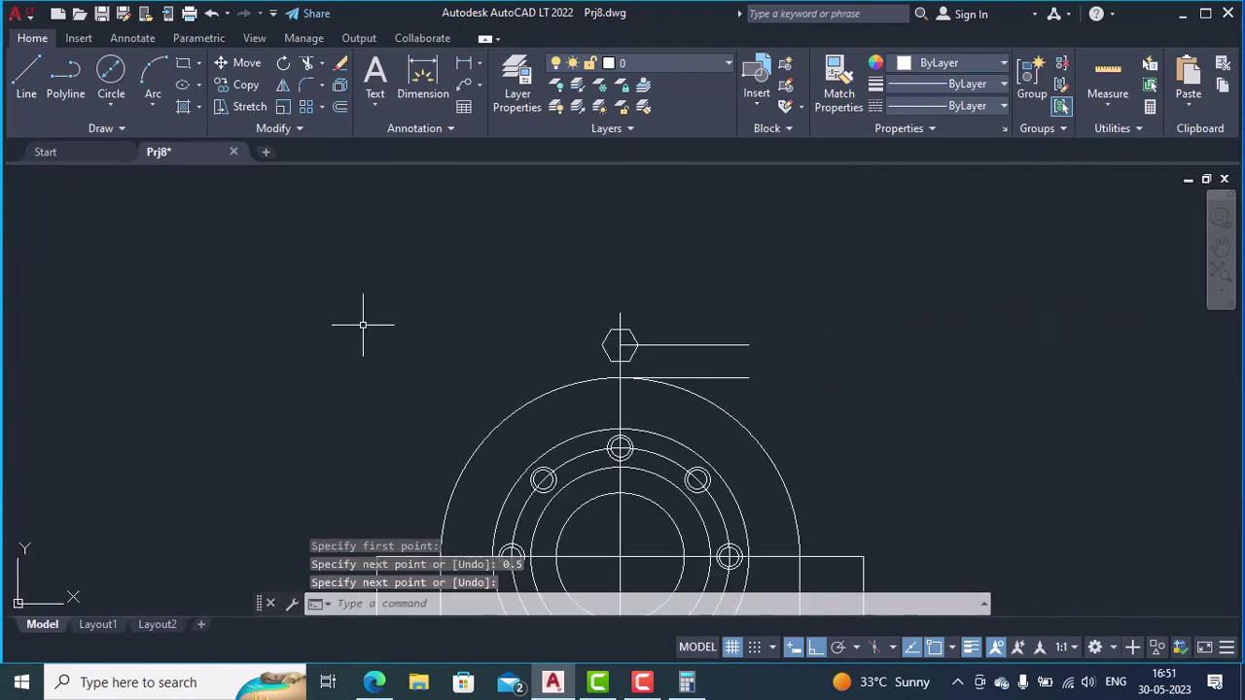
mouse_move(578, 312)
middle_mouse_down()
mouse_move(27, 340)
mouse_move(443, 344)
middle_mouse_up()
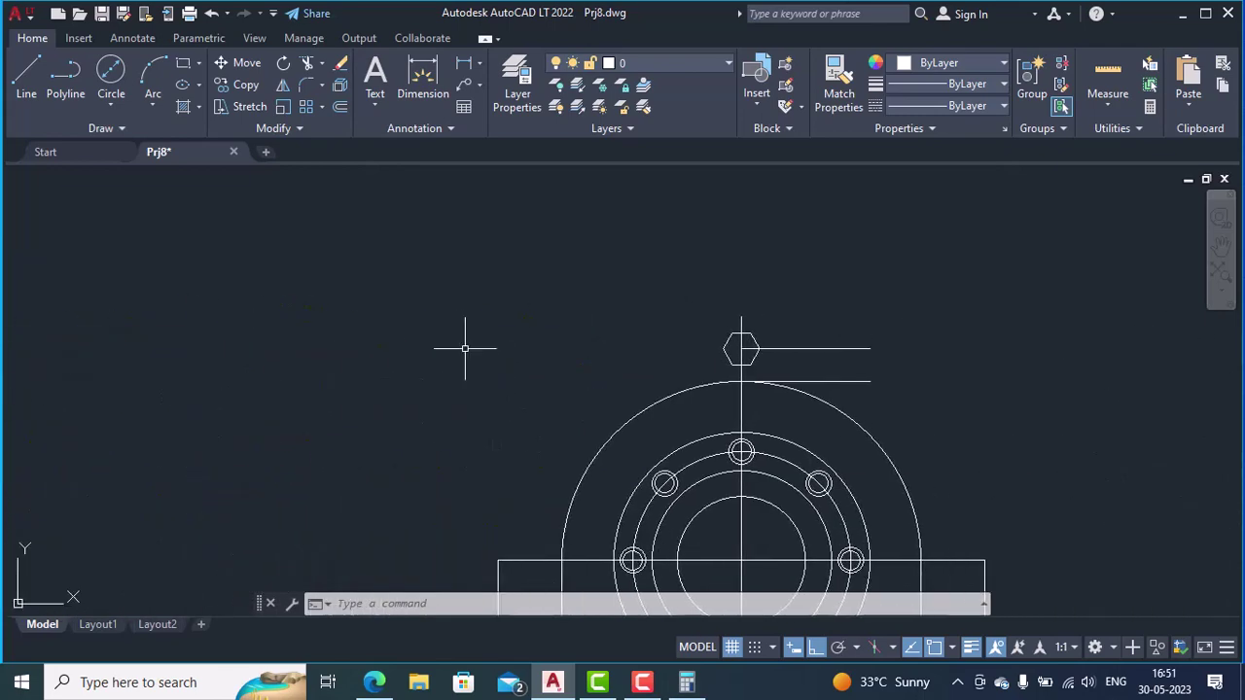
type("l")
key("Return")
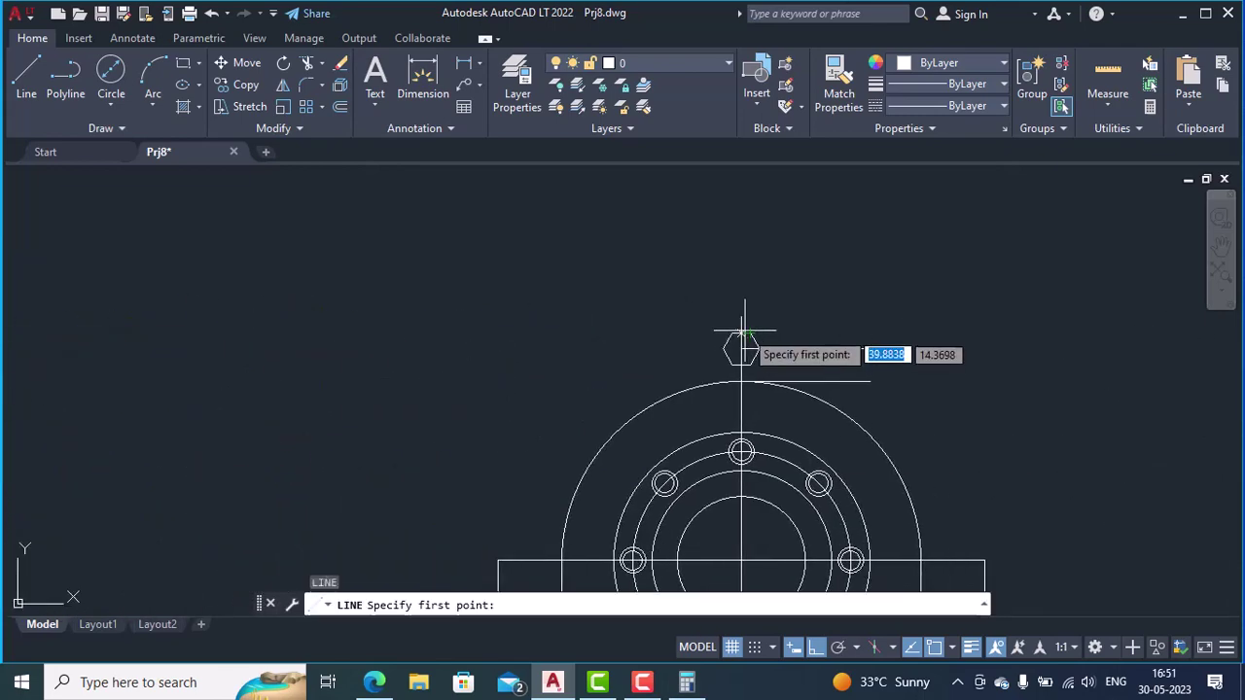
left_click(741, 317)
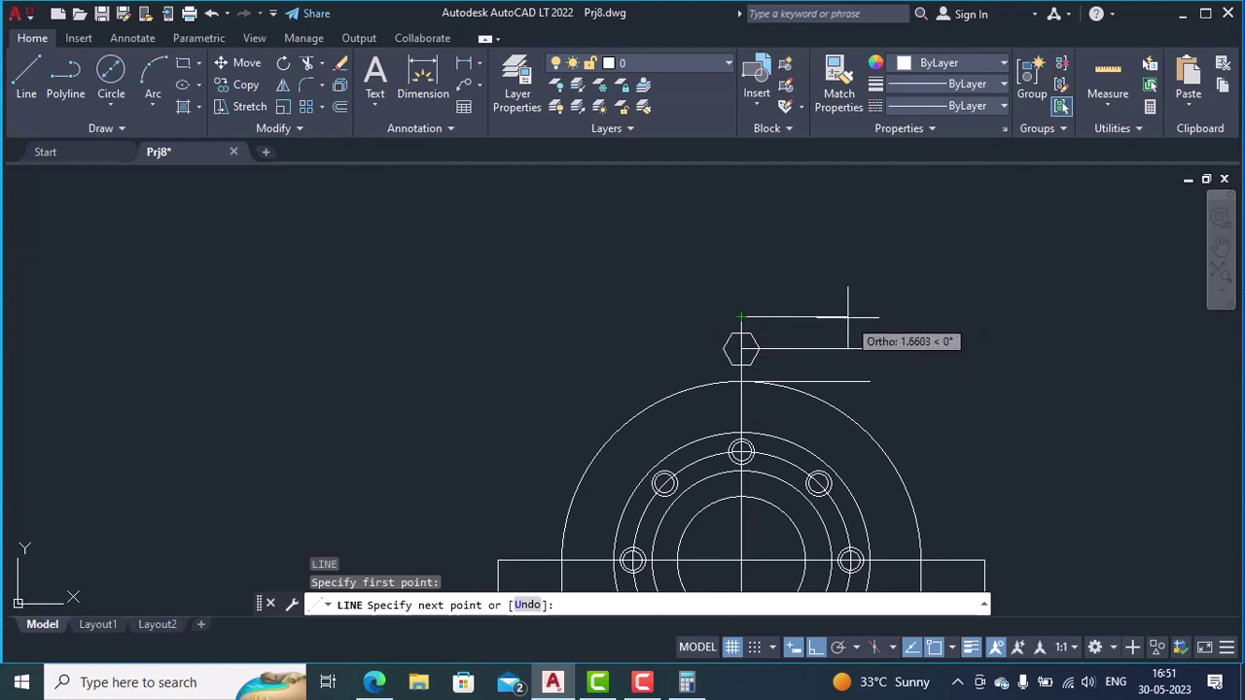
type("2")
key("Return")
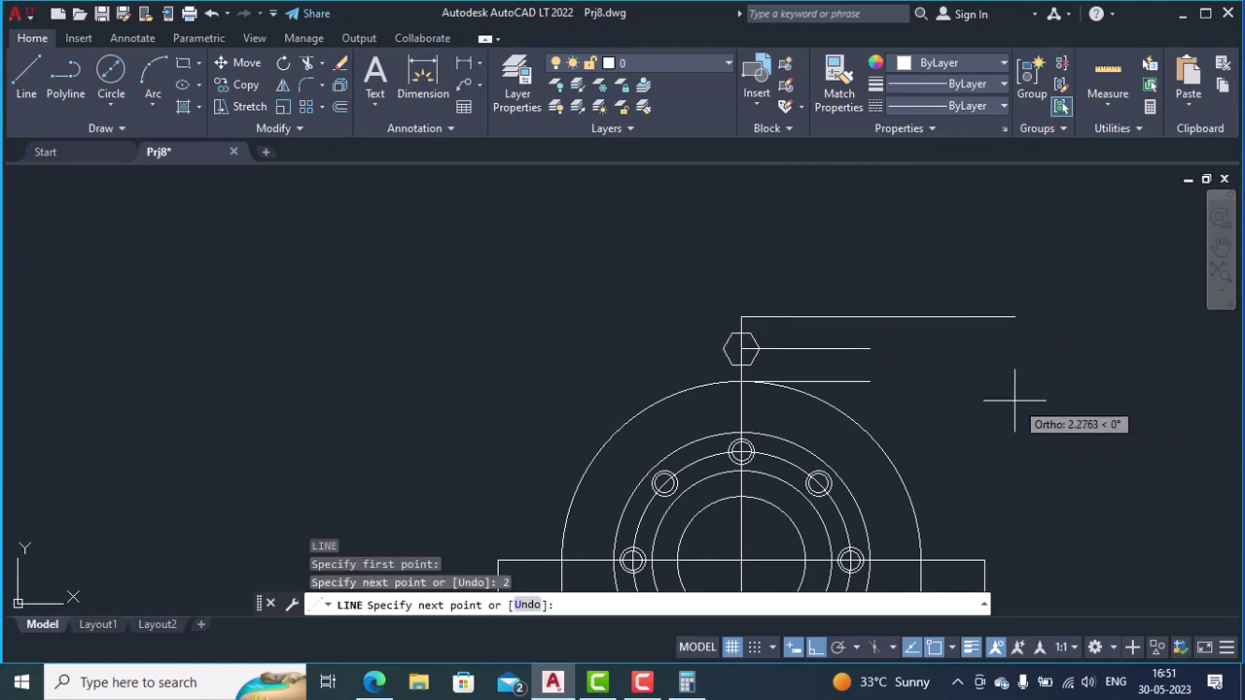
key("Return")
- Draw the left half of the top edge as a 2-unit horizontal line from the same point above the hexagon
key("Return")
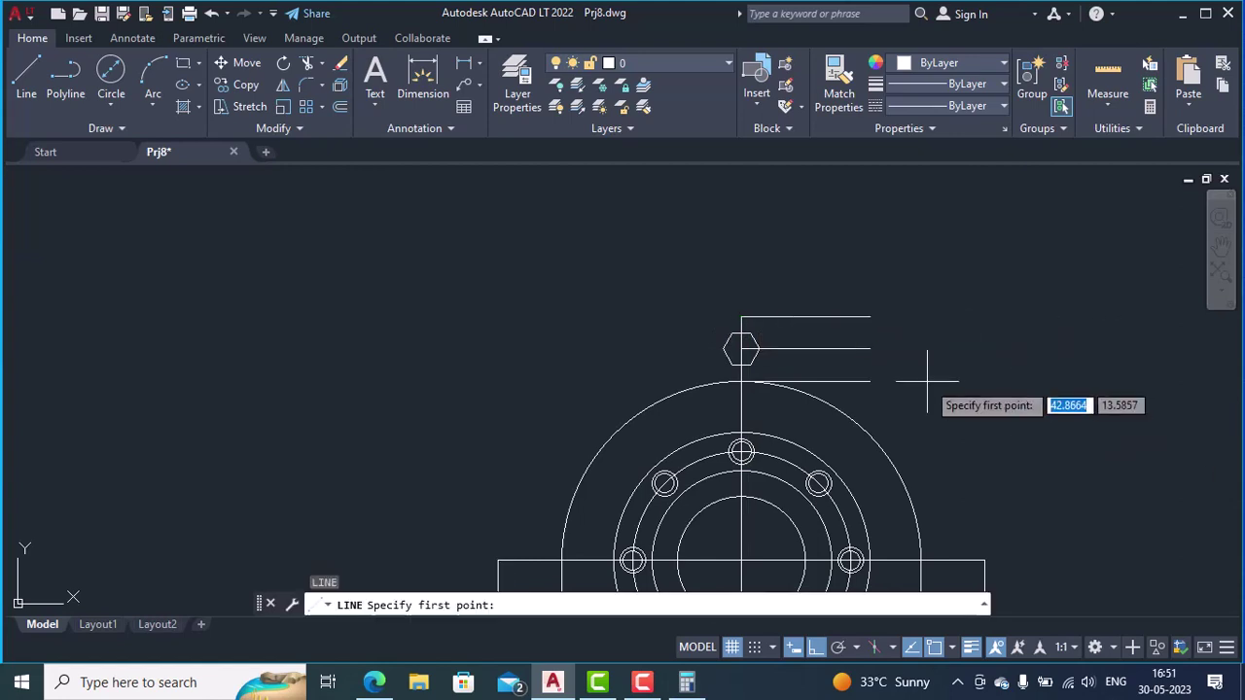
left_click(741, 317)
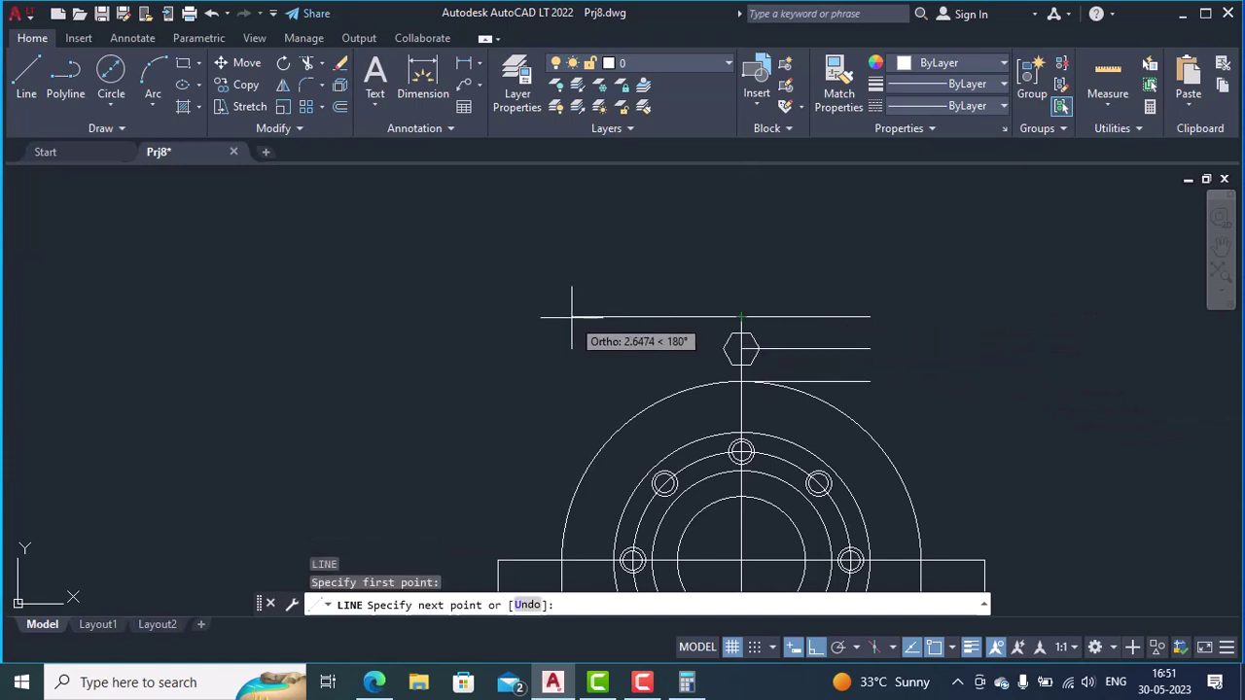
type("2")
key("Return")
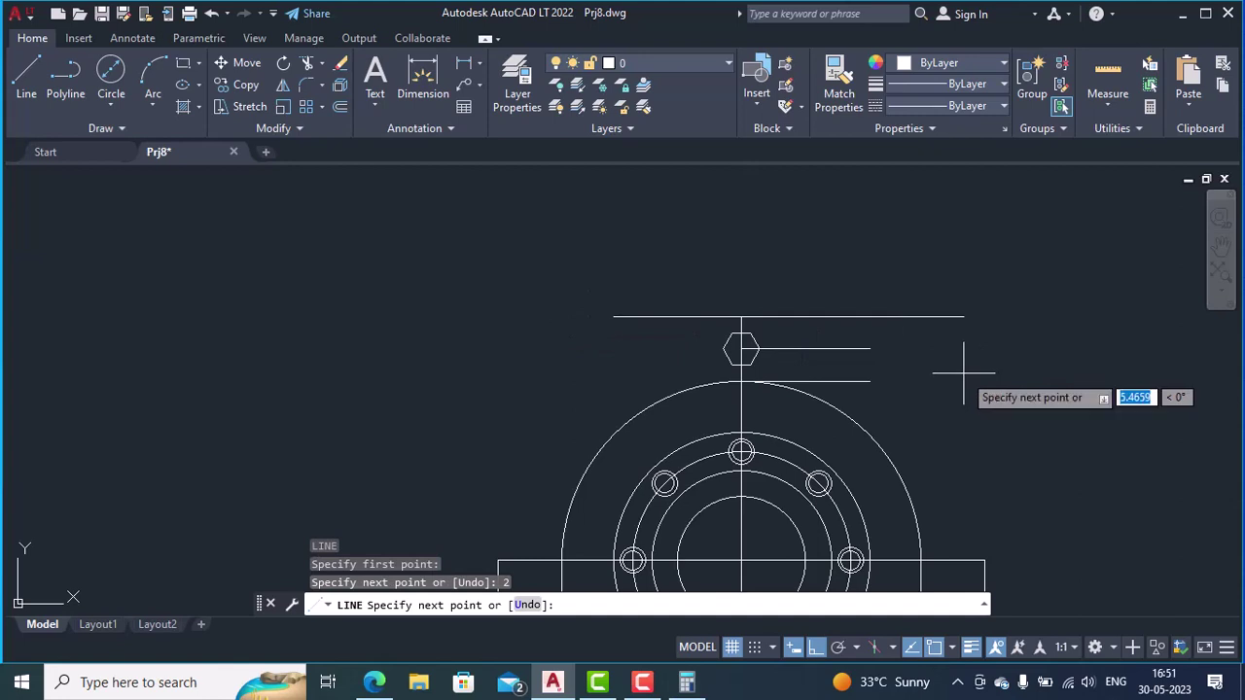
key("Return")
middle_click_drag(564, 413, 658, 315)
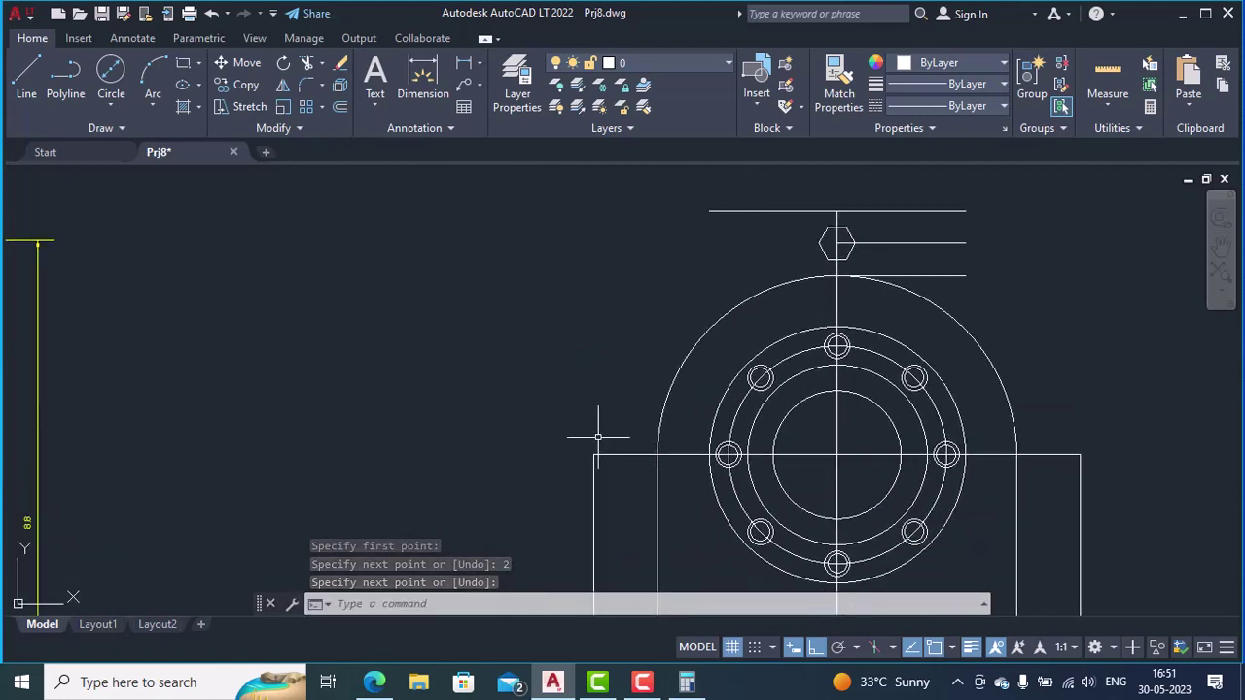
- With Ortho off, draw the plate's left slanted side from the left outer edge's upper end to the top edge's left end
type("l")
key("Return")
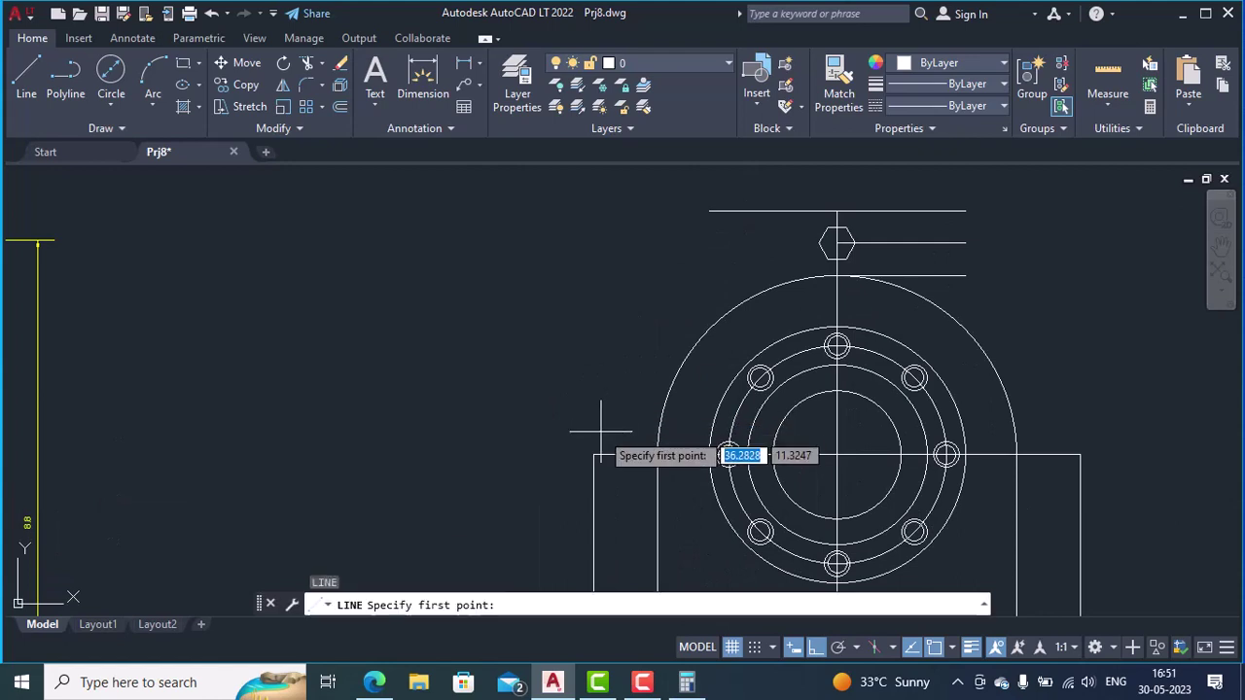
left_click(593, 455)
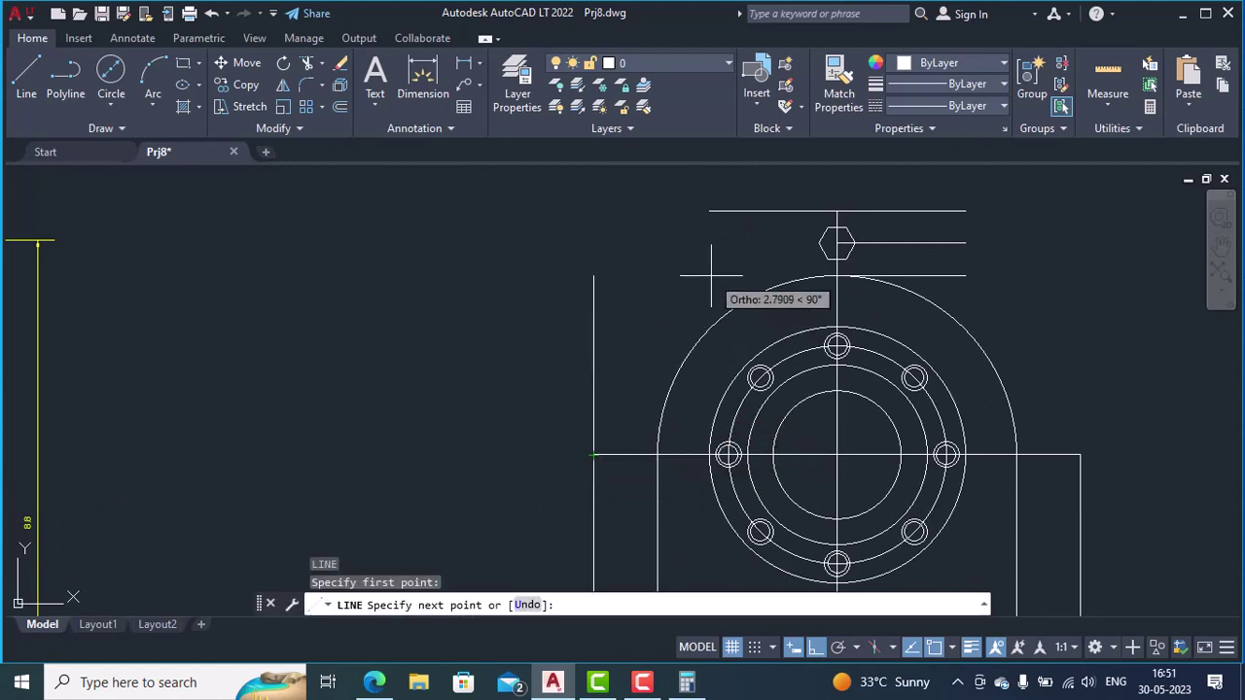
key("F8")
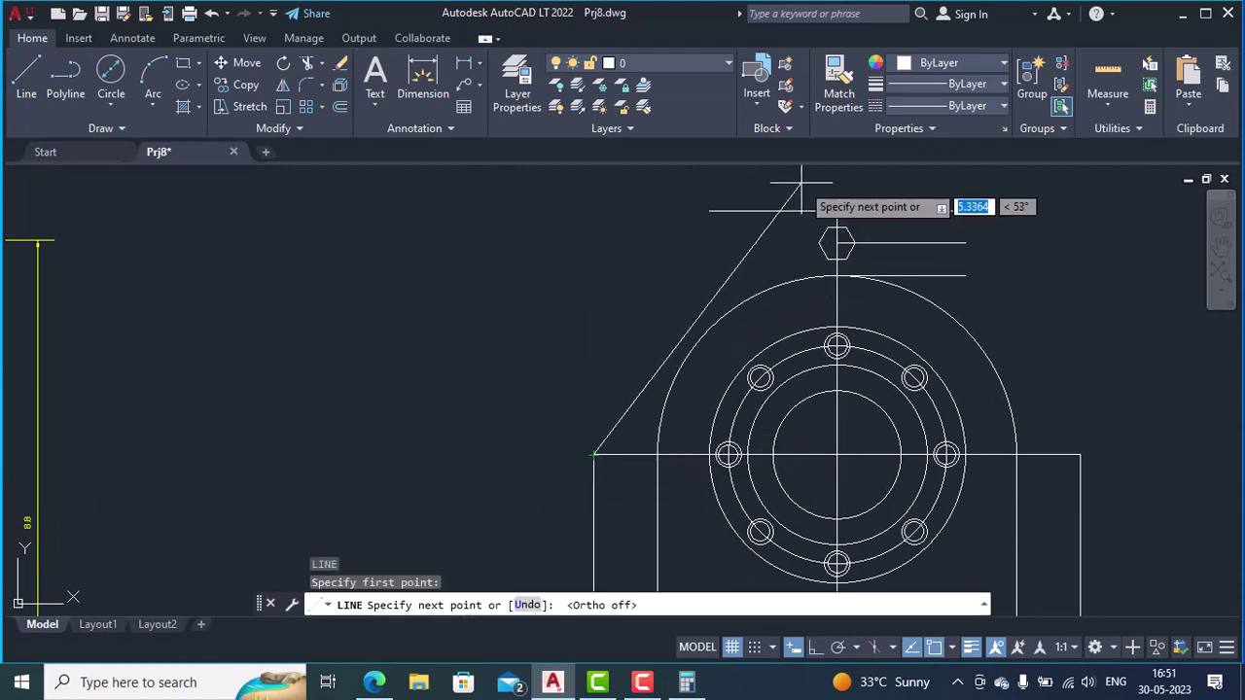
left_click(710, 210)
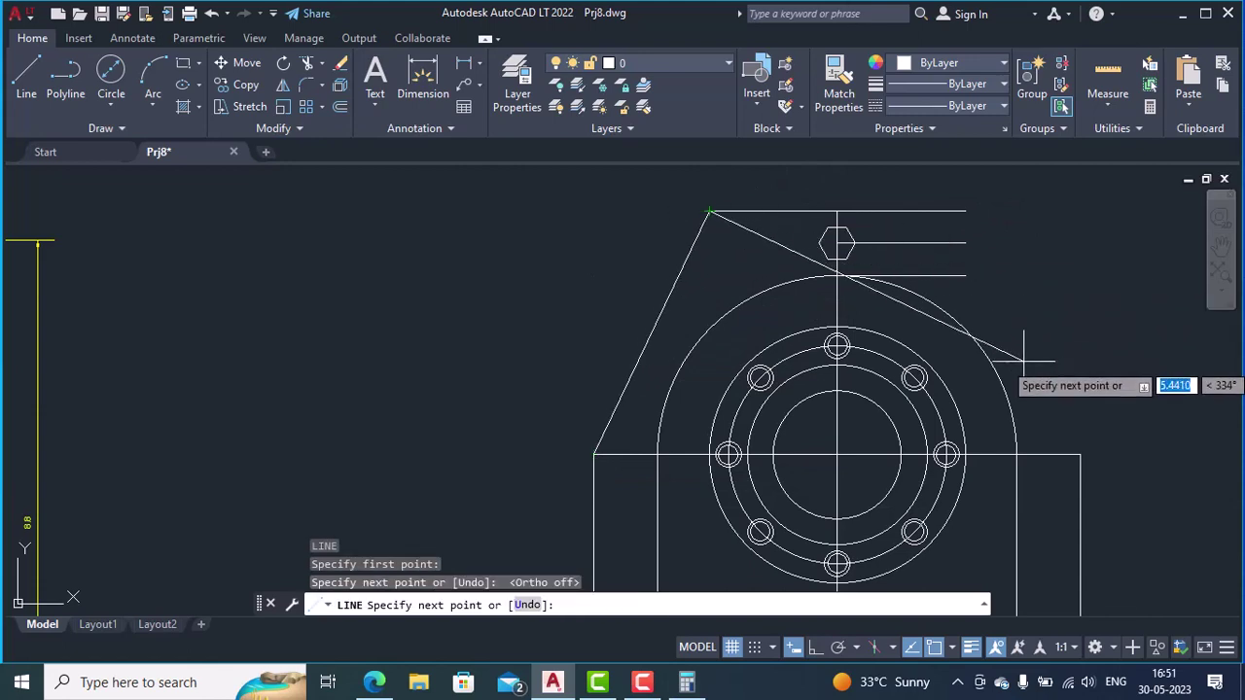
key("Return")
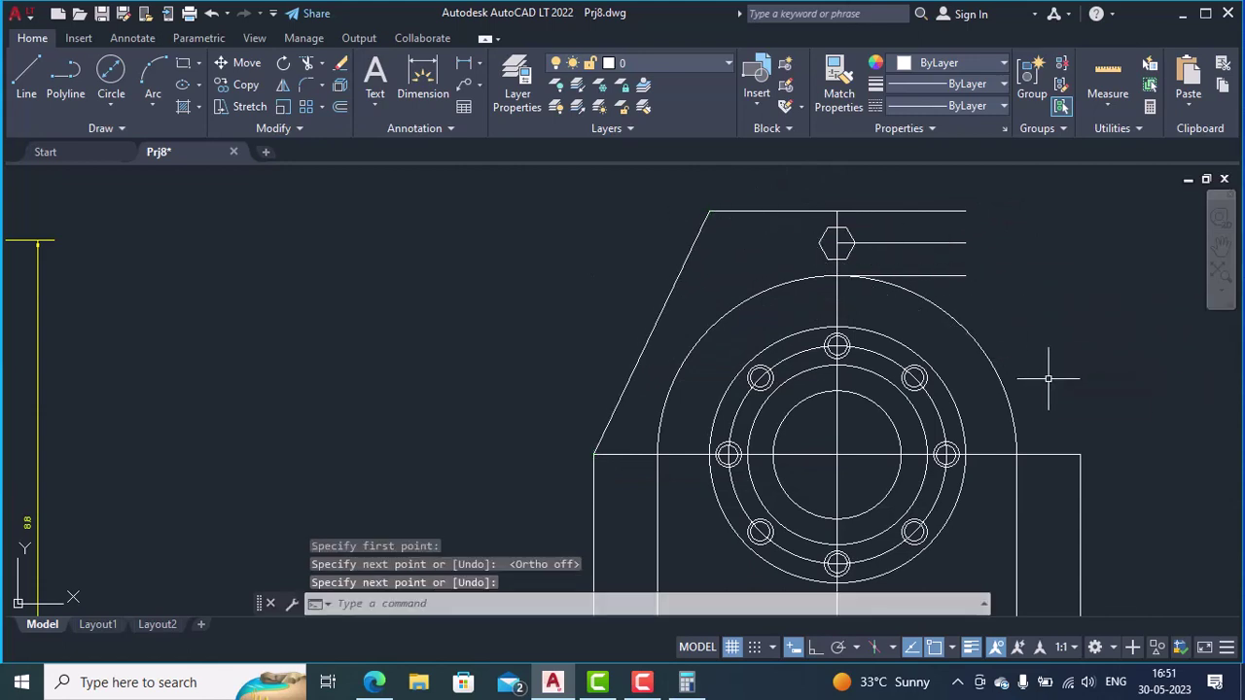
- Draw the plate's right slanted side from the right outer edge's upper end to the top edge's right end
key("Return")
left_click(1078, 452)
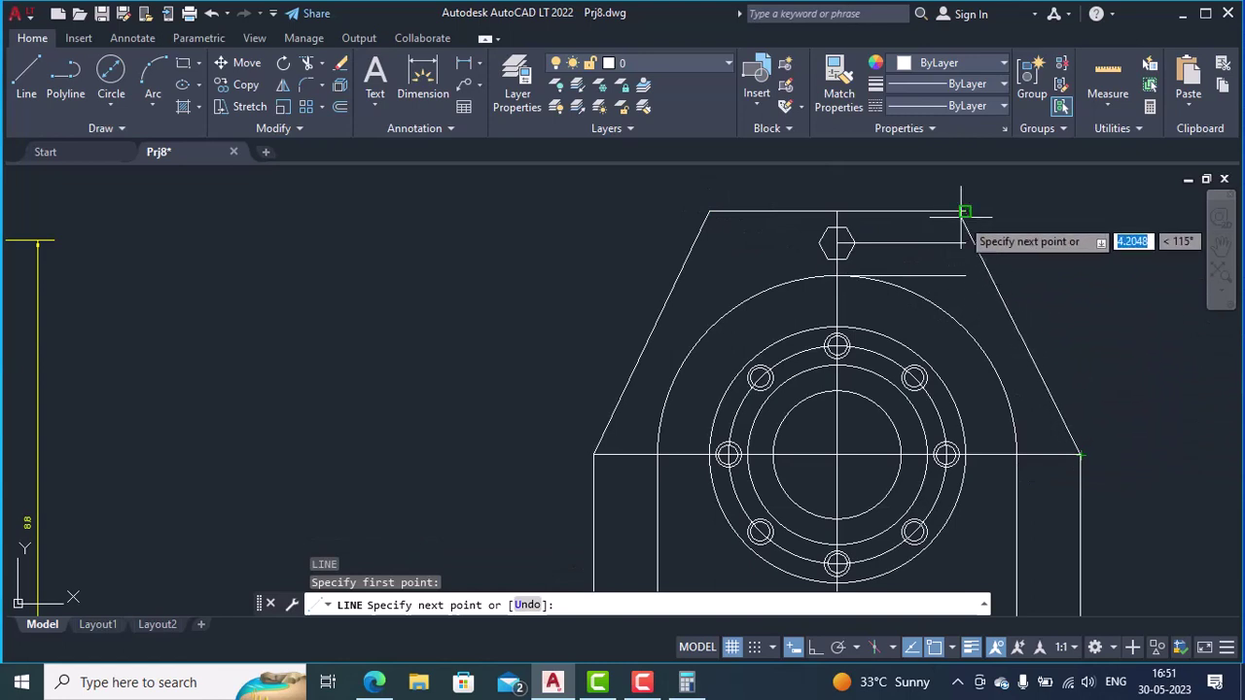
left_click(966, 211)
key("Return")
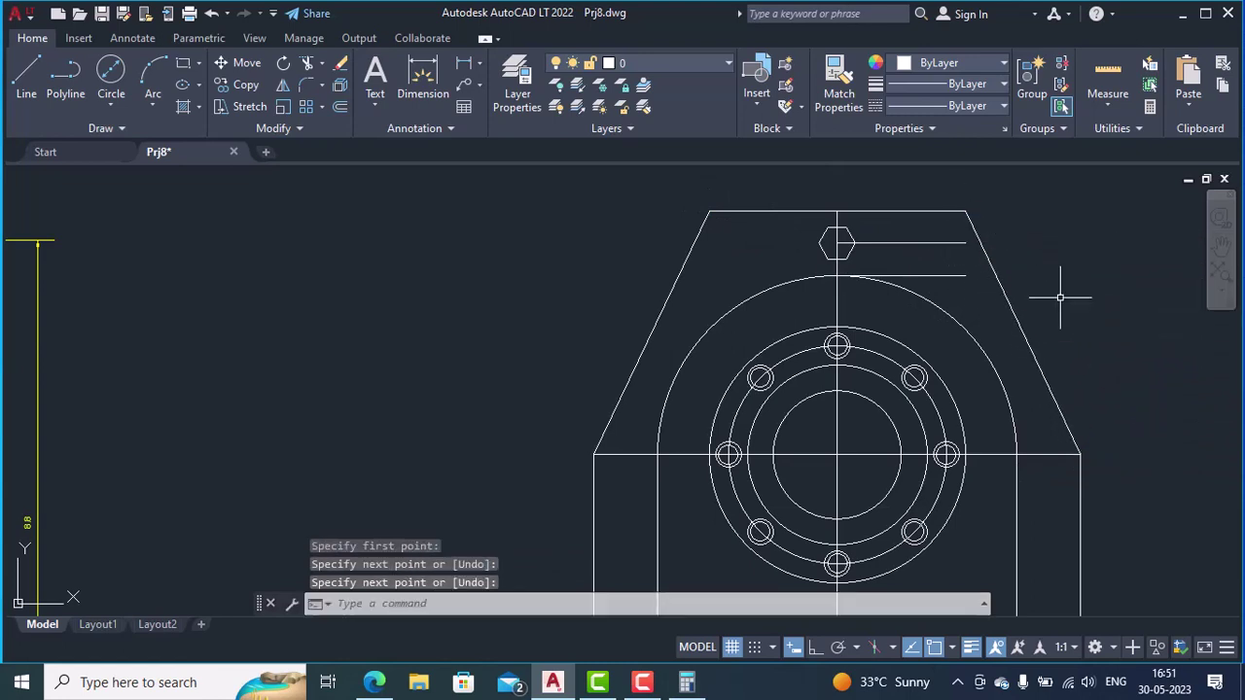
- Check the corner radius in the reference drawing and fillet the new plate's upper-left corner with radius 0.5
middle_click_drag(715, 224, 723, 317)
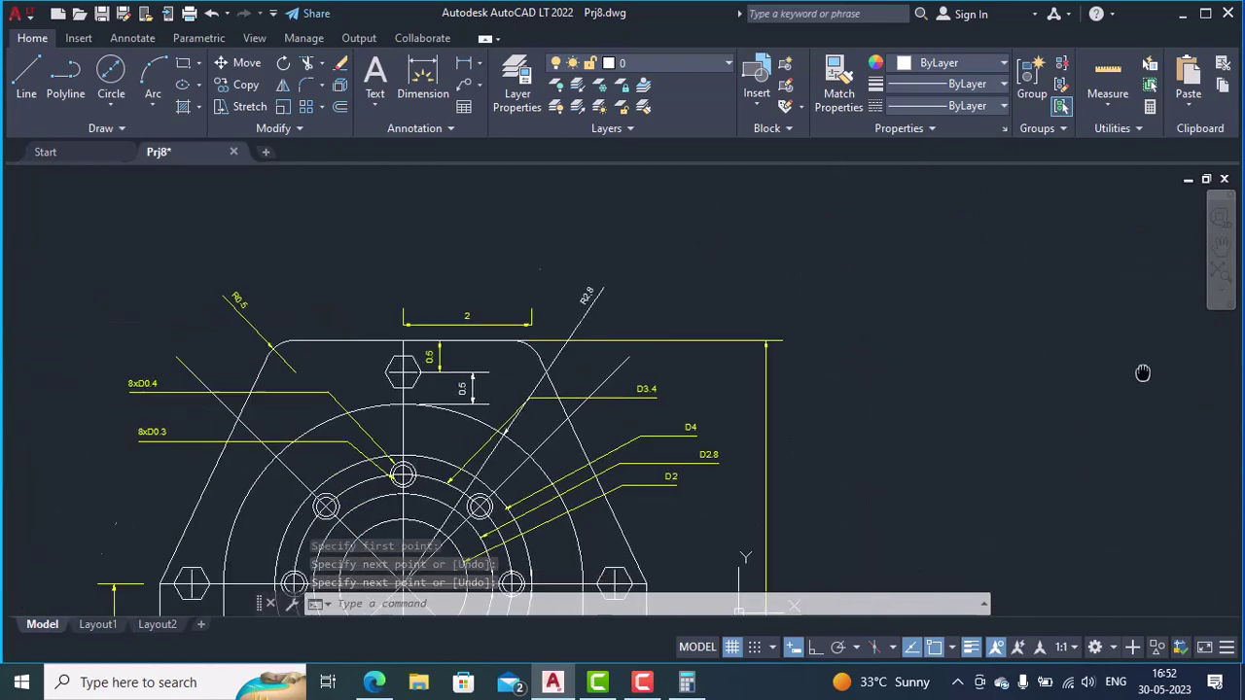
scroll(314, 343, "up", 3)
scroll(315, 343, "up", 2)
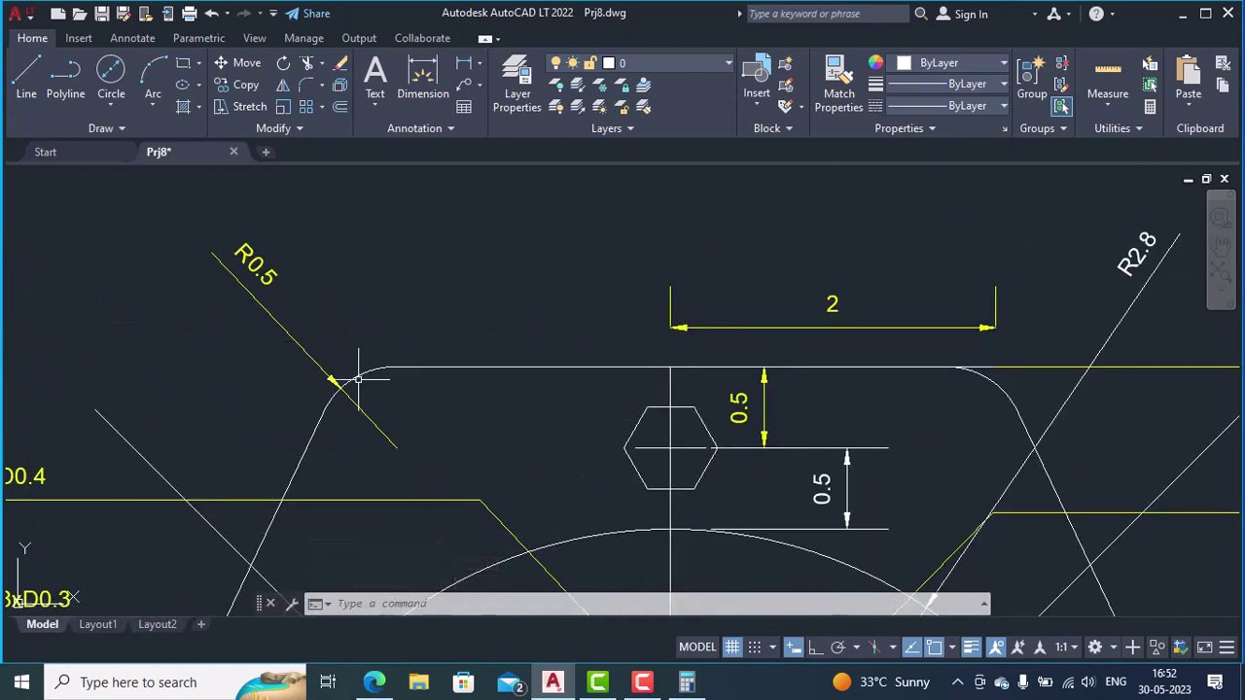
scroll(847, 436, "down", 4)
mouse_move(848, 436)
middle_mouse_down()
mouse_move(514, 431)
mouse_move(523, 374)
middle_mouse_up()
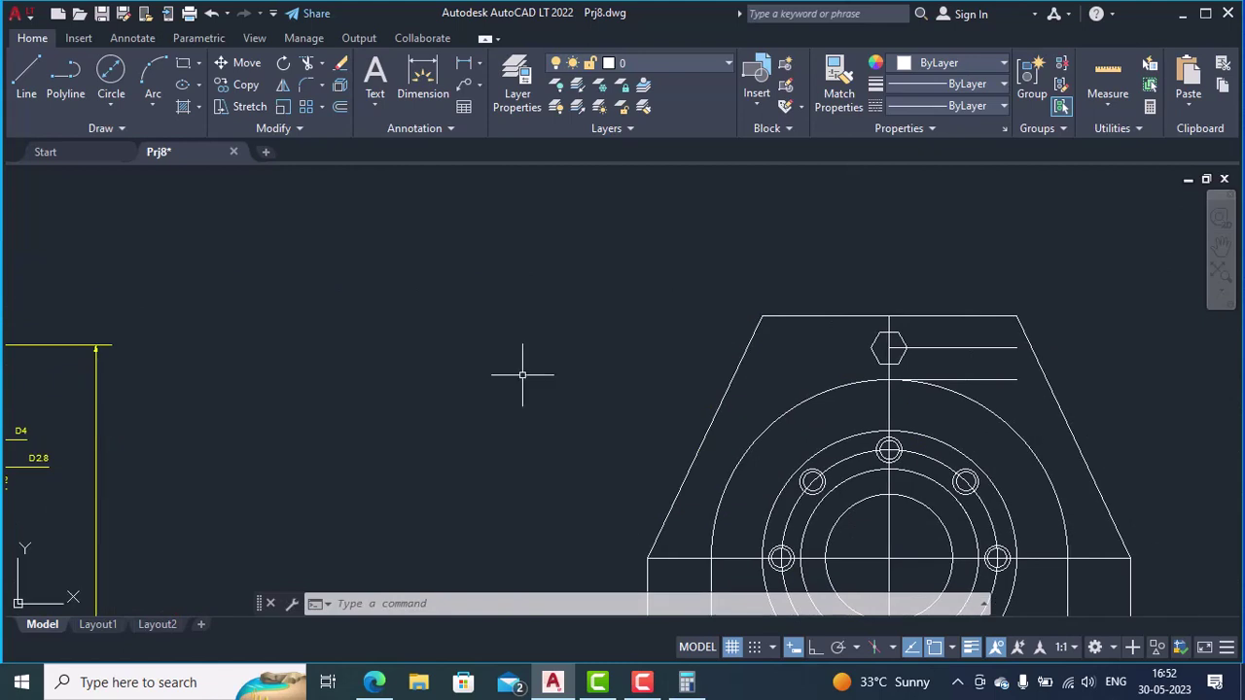
left_click(304, 84)
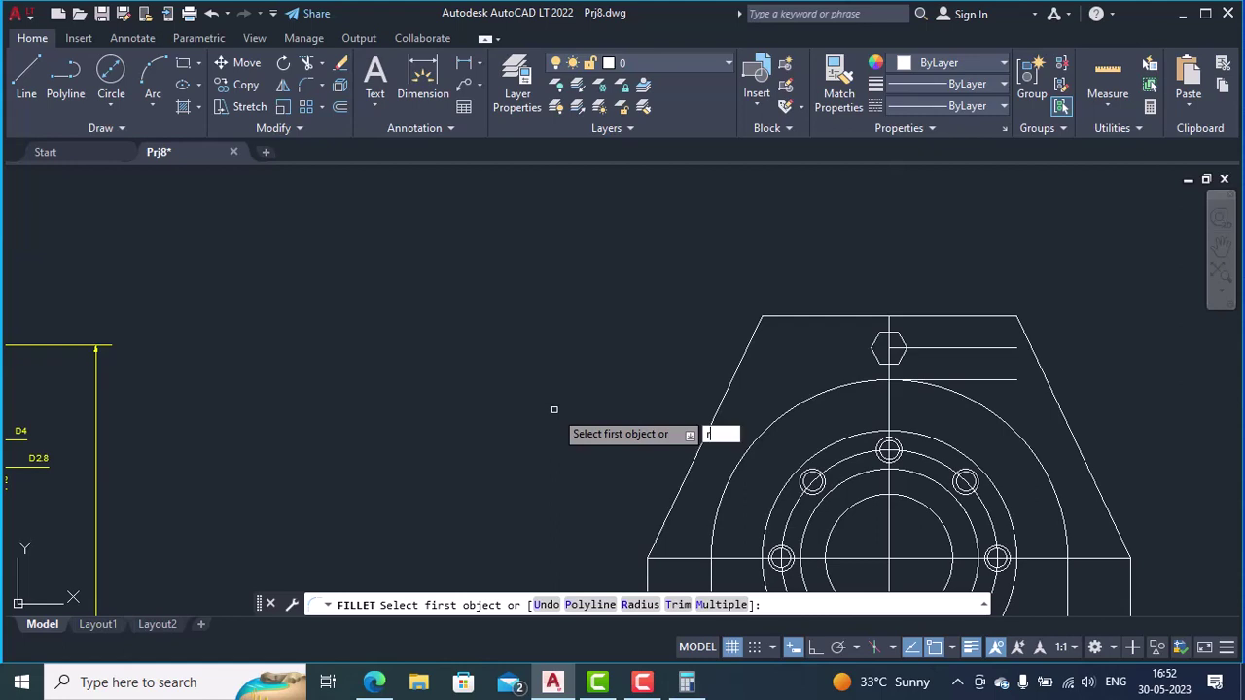
type("r")
key("Return")
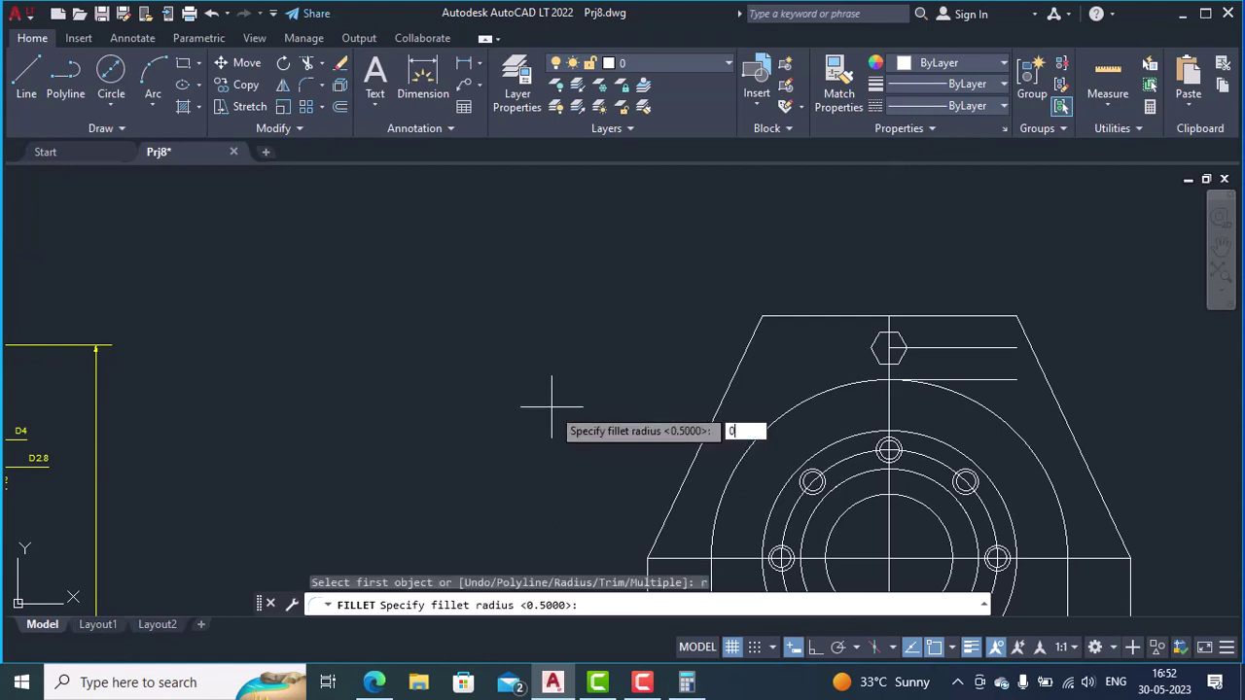
type("0.5")
key("Return")
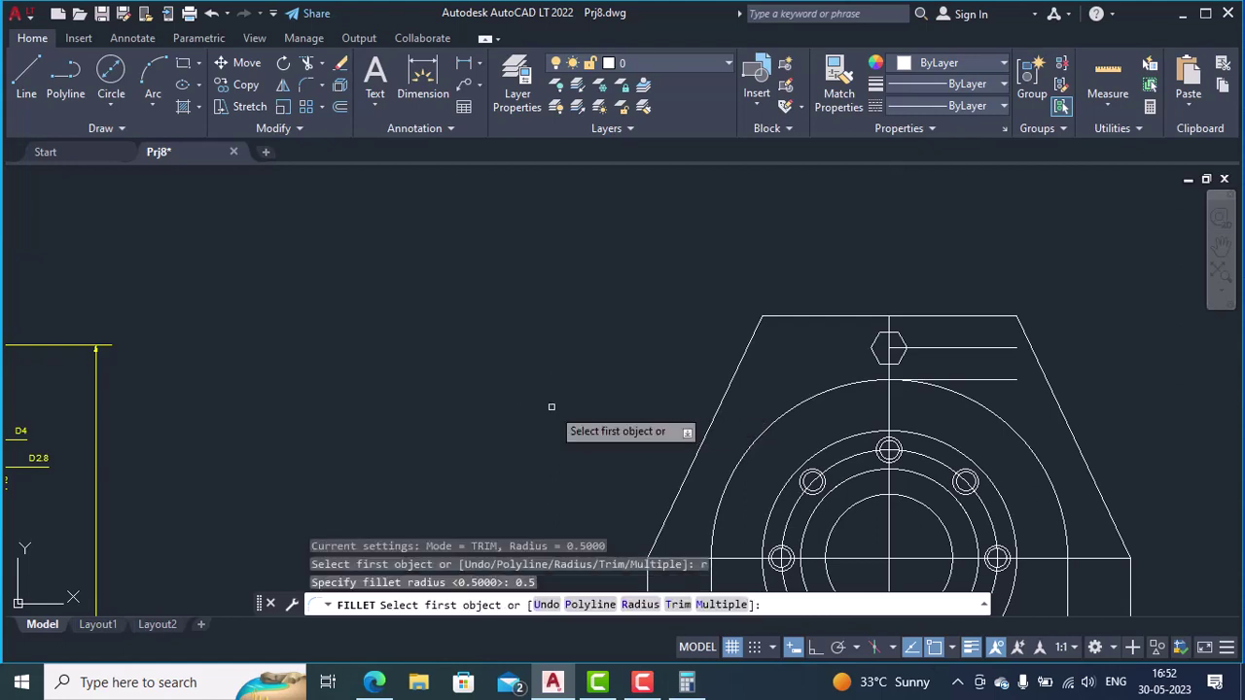
left_click(755, 336)
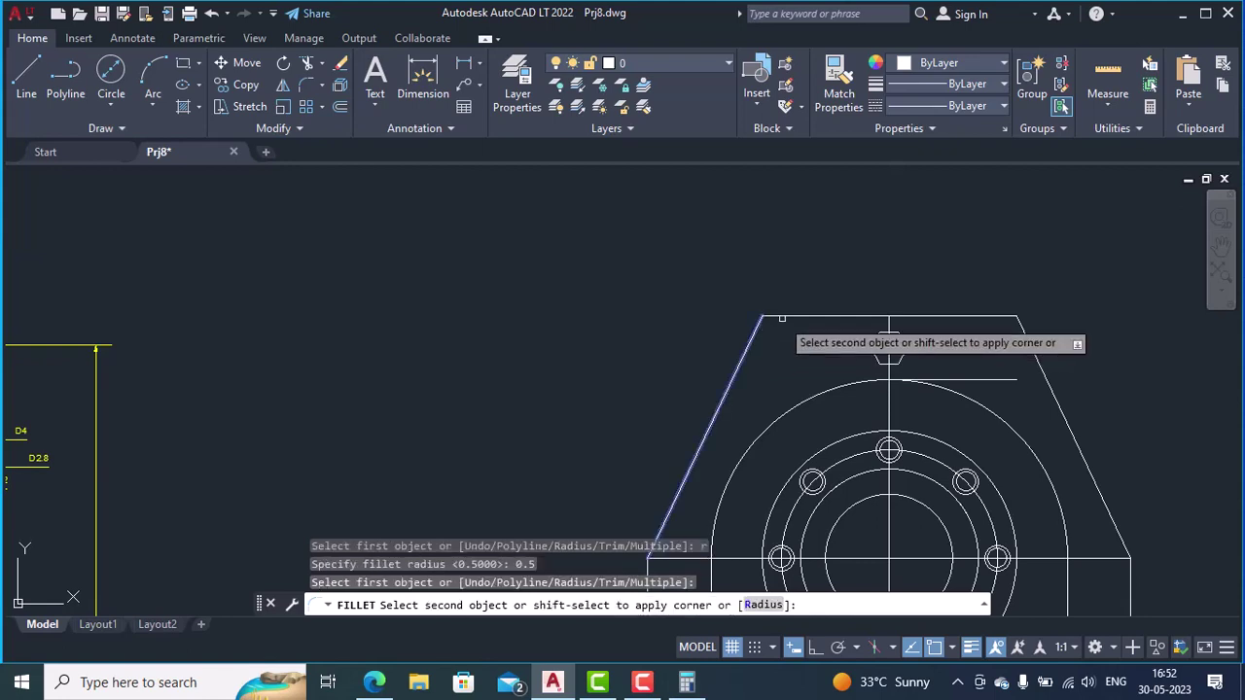
left_click(788, 316)
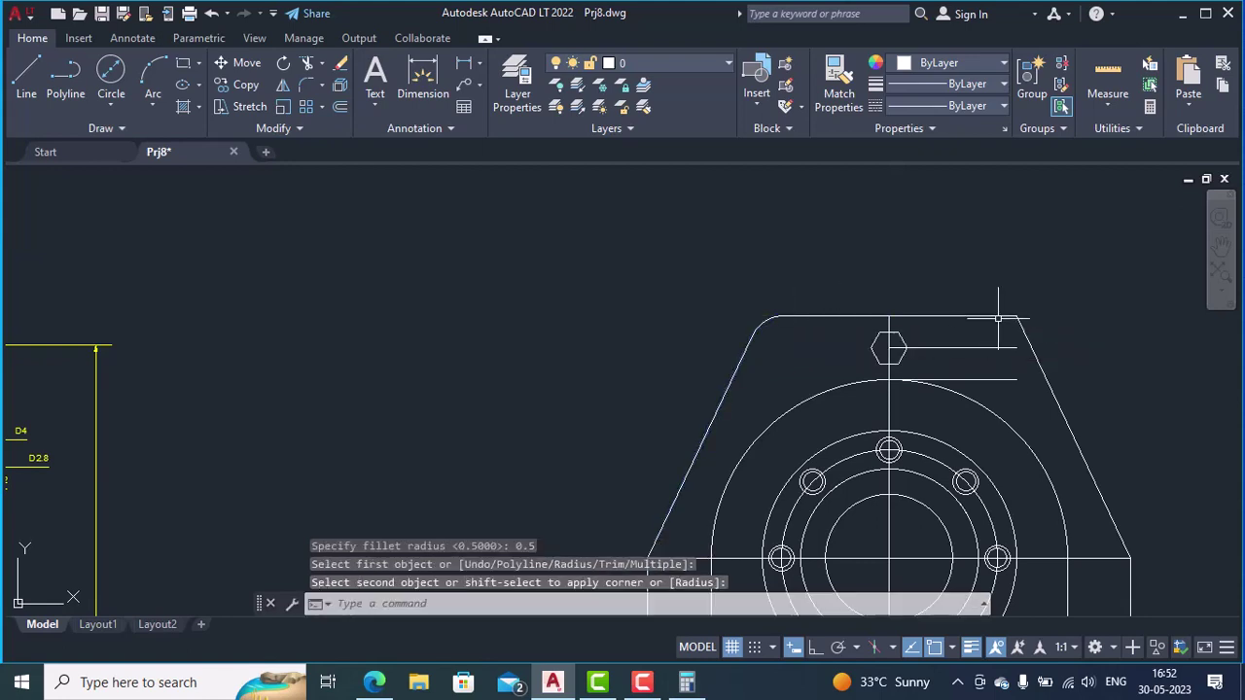
- Fillet the plate's upper-right corner between the top edge and the right slanted side with the same 0.5 radius
key("Return")
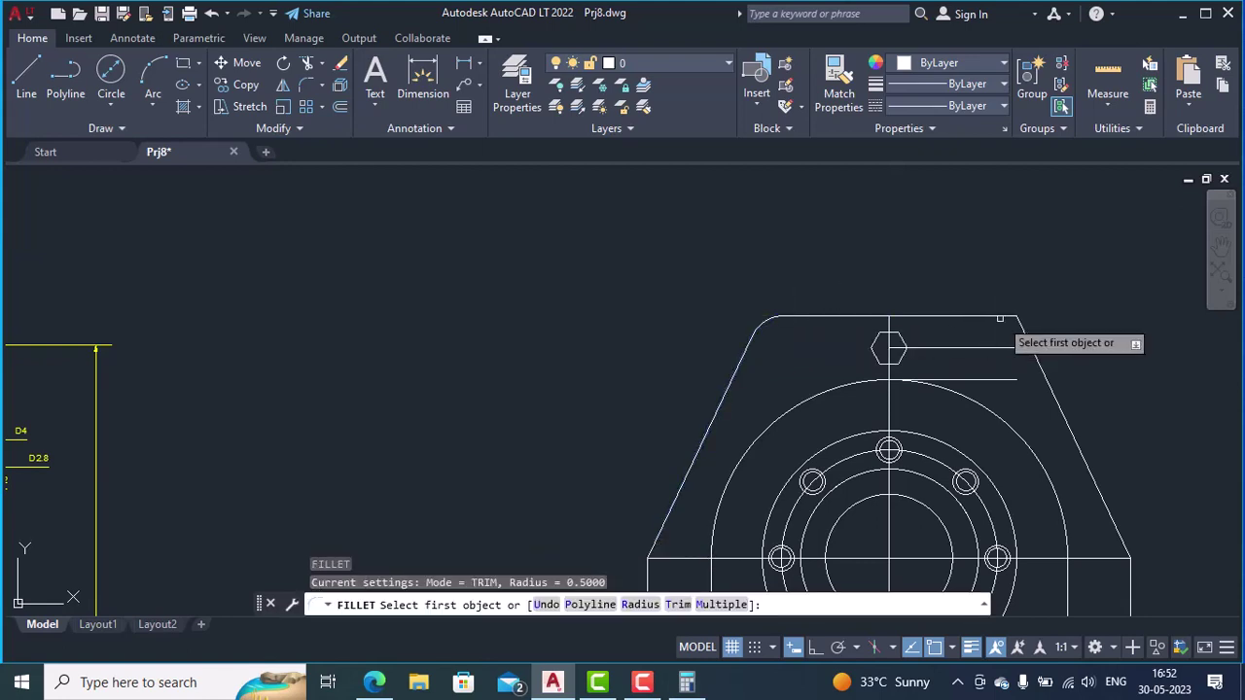
left_click(998, 317)
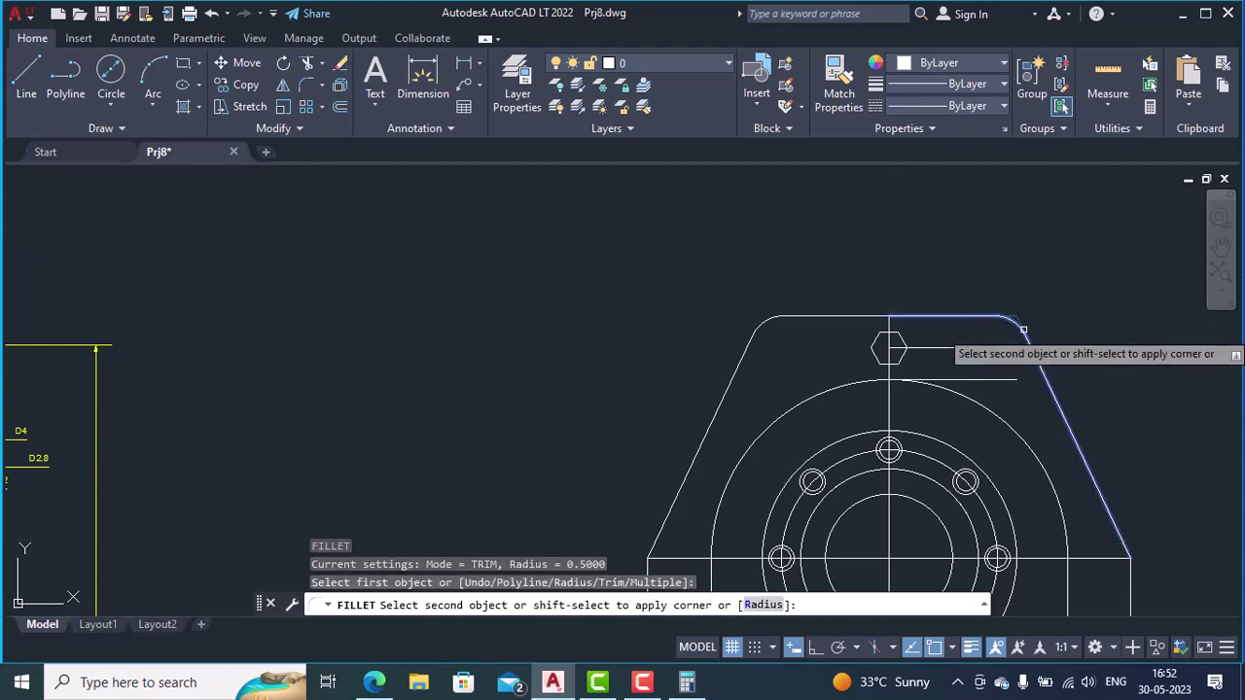
left_click(1023, 330)
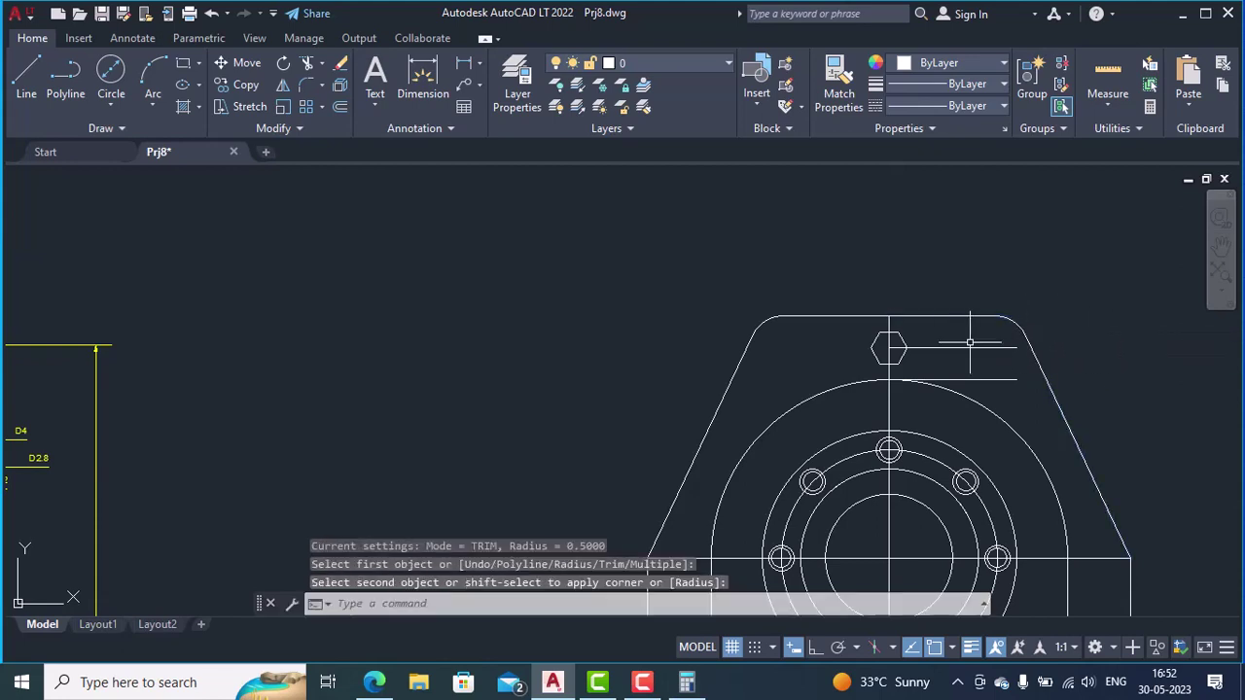
- In the reference drawing, add a linear dimension from the large arc's left end to the left hexagon's centre
mouse_move(923, 485)
middle_mouse_down()
mouse_move(917, 431)
mouse_move(979, 348)
middle_mouse_up()
mouse_move(256, 433)
middle_mouse_down()
mouse_move(364, 417)
mouse_move(703, 445)
mouse_move(708, 515)
middle_mouse_up()
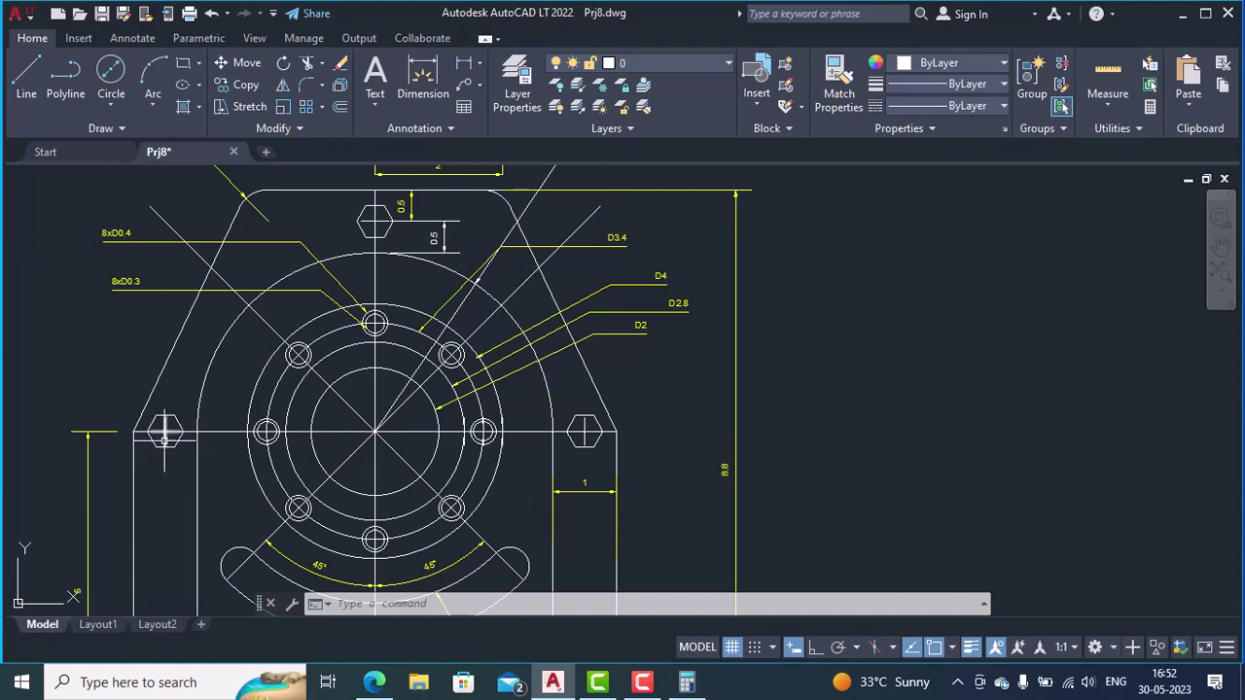
middle_click_drag(147, 439, 321, 434)
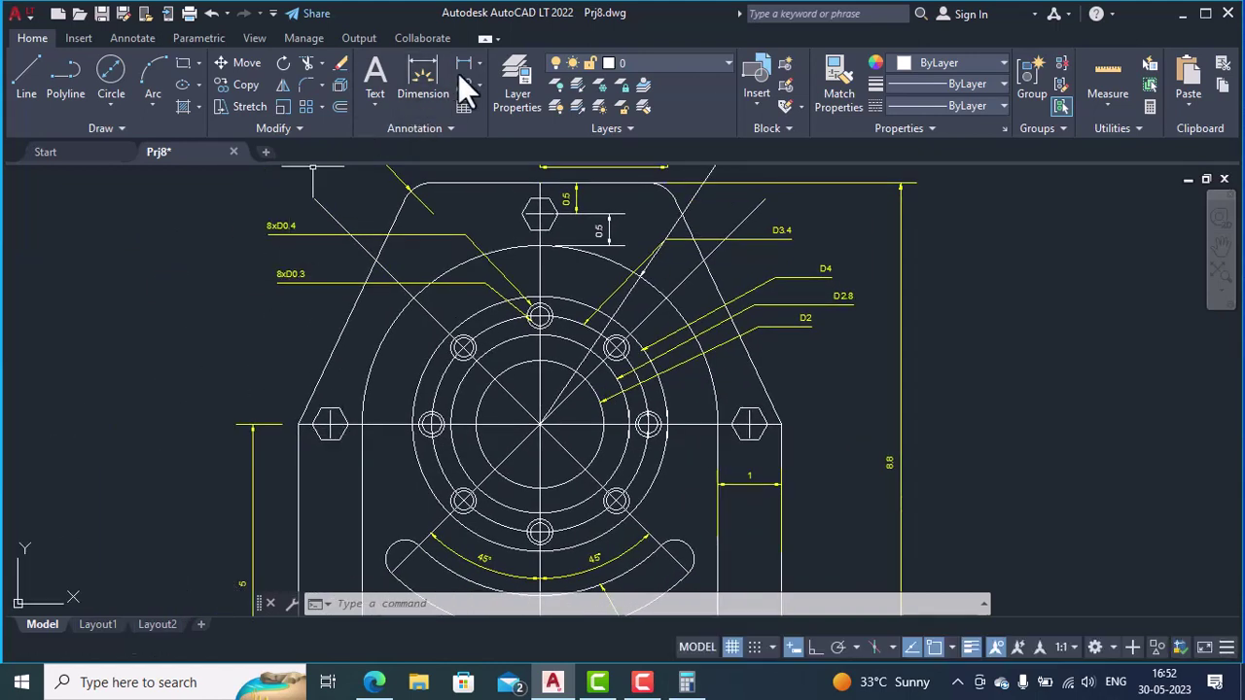
left_click(362, 426)
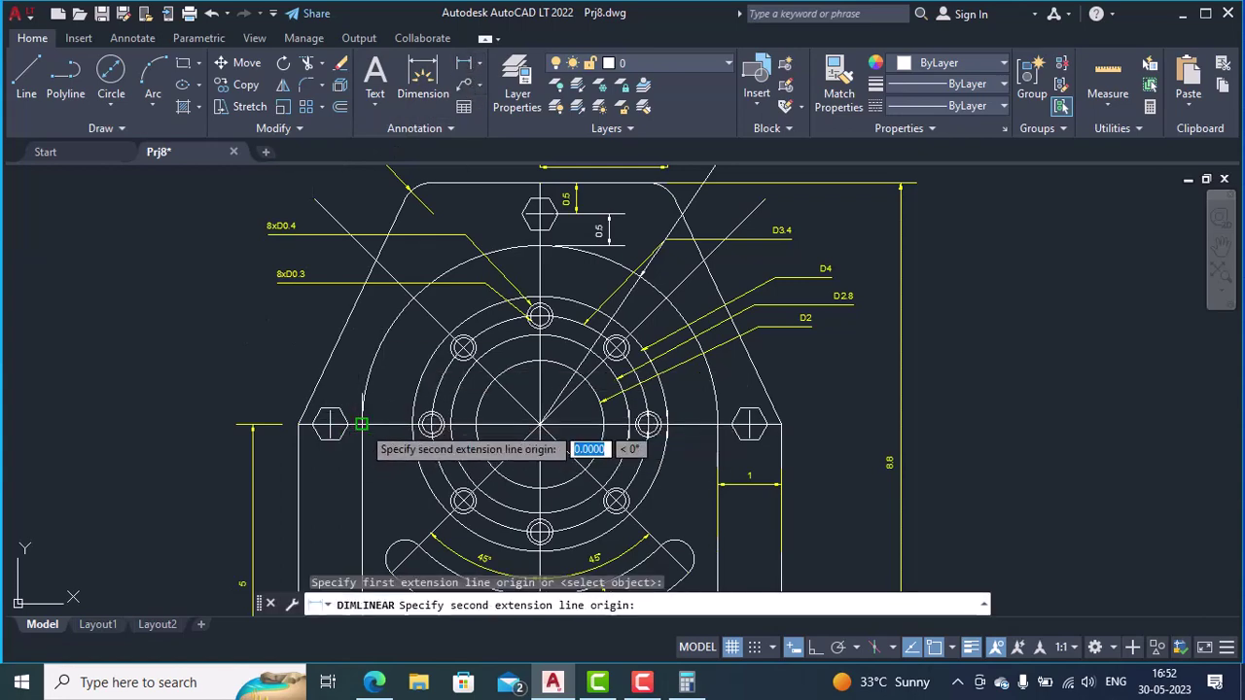
left_click(330, 425)
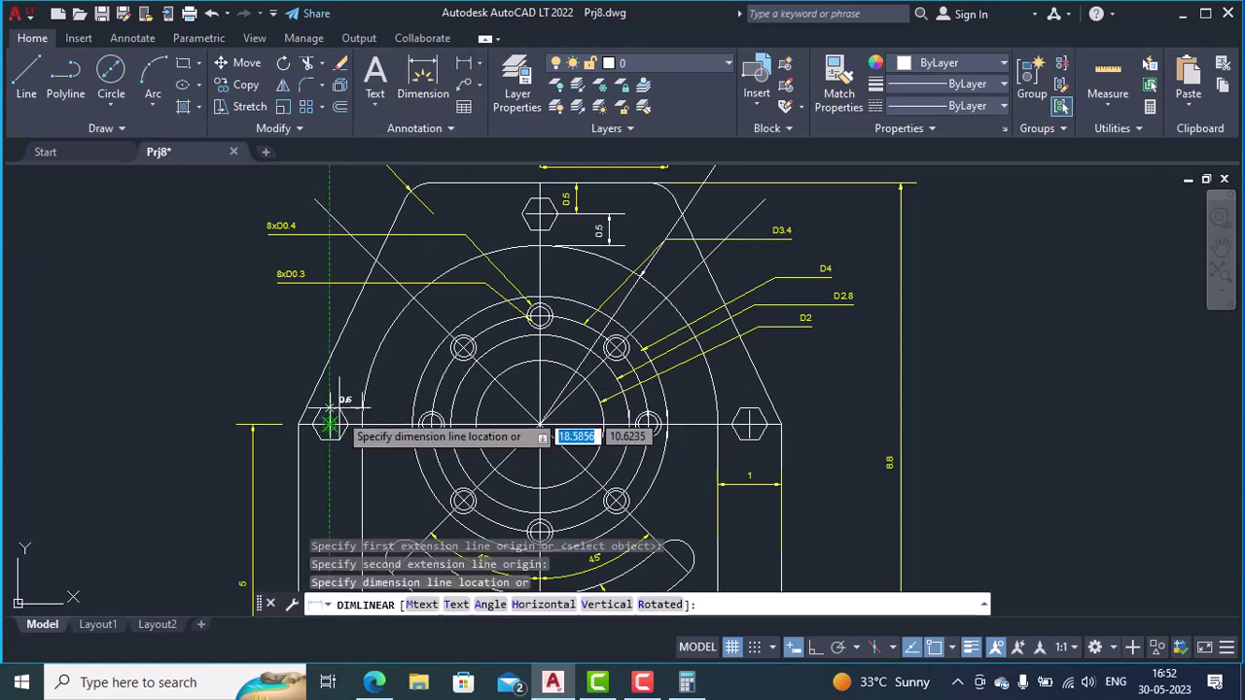
left_click(342, 400)
- Add a linear dimension from the reference drawing's left hexagon centre to the plate's left outer corner, aligned with the neighbouring dimension
scroll(343, 399, "up", 4)
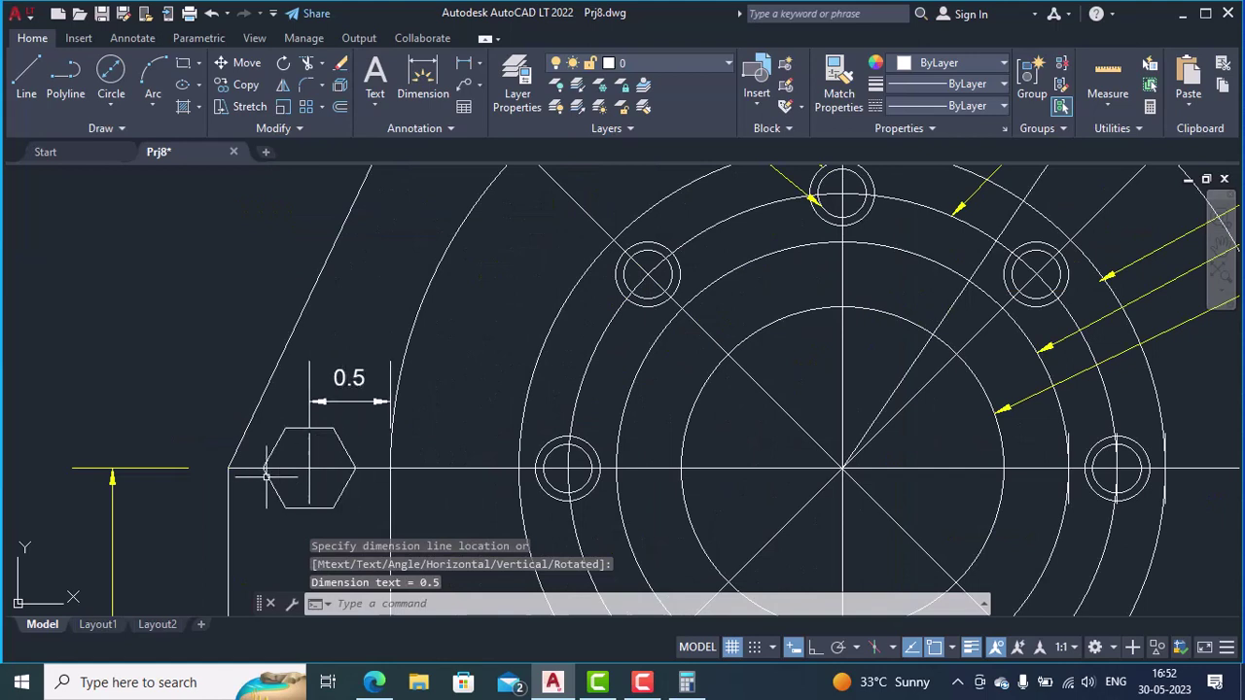
left_click(463, 65)
left_click(309, 468)
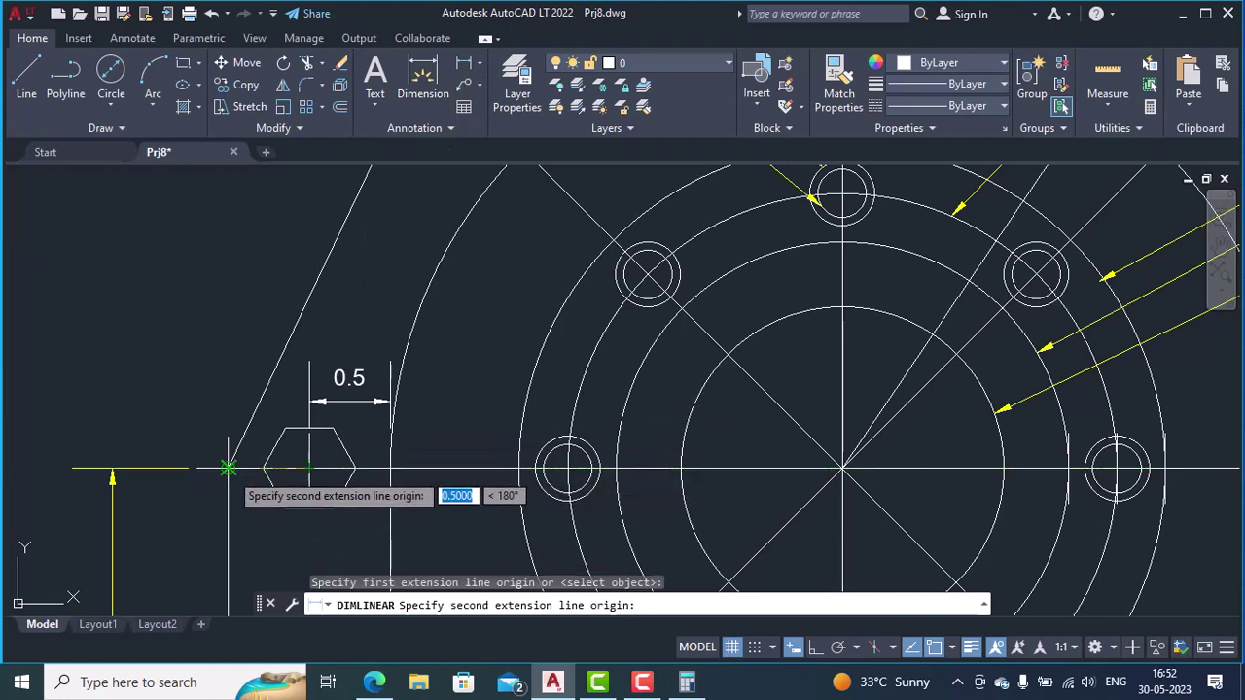
left_click(229, 468)
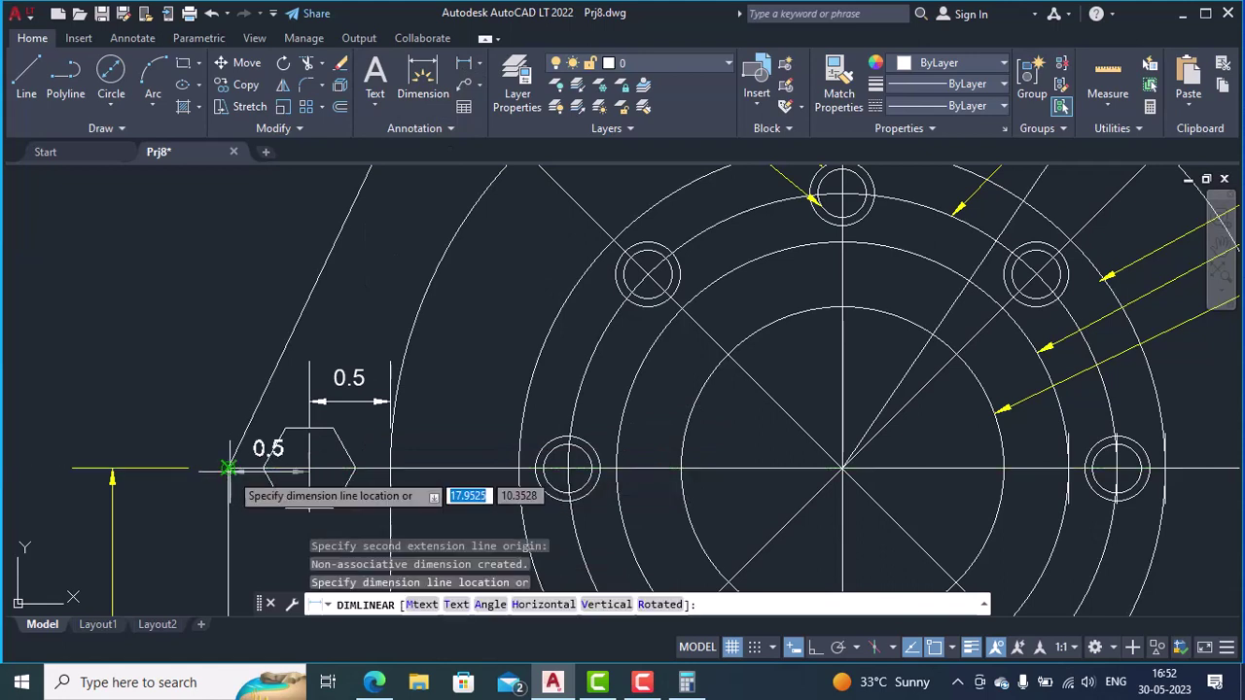
left_click(230, 401)
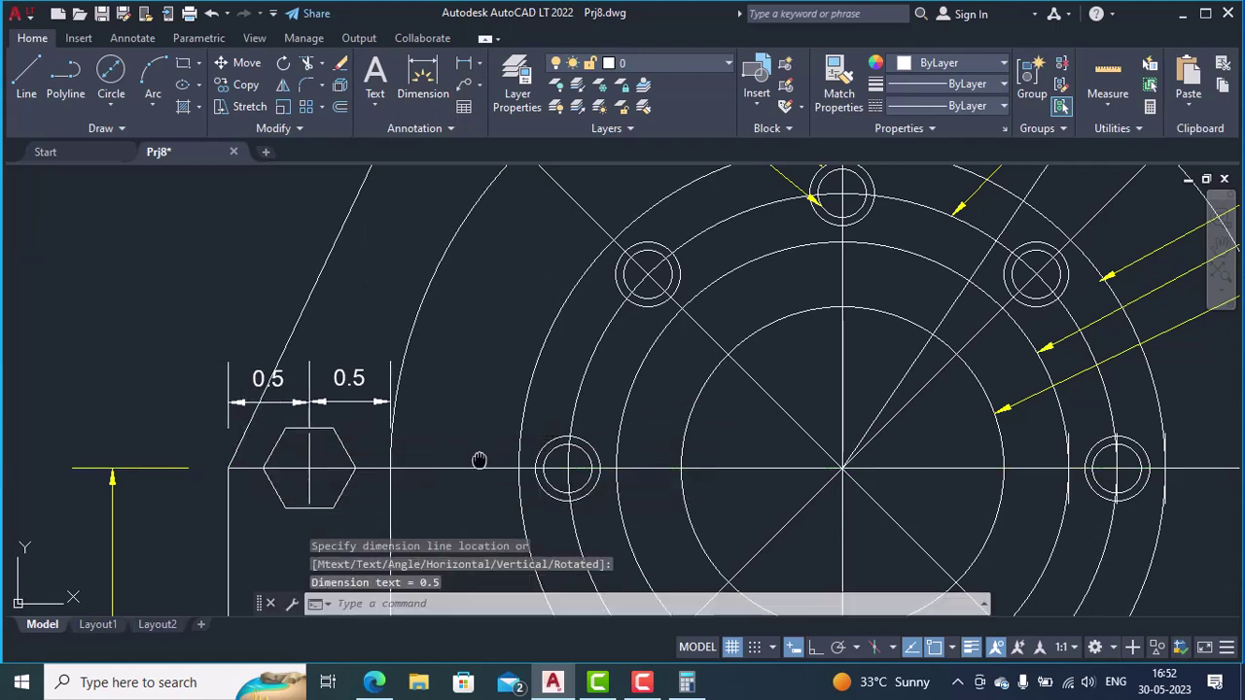
- Place a point object at the common centre of the new plate's concentric circles
middle_click_drag(480, 460, 20, 447)
middle_click_drag(1070, 438, 973, 437)
mouse_move(1187, 433)
middle_mouse_down()
mouse_move(889, 431)
mouse_move(587, 469)
middle_mouse_up()
scroll(587, 469, "down", 4)
middle_click_drag(1073, 470, 792, 484)
scroll(795, 469, "up", 3)
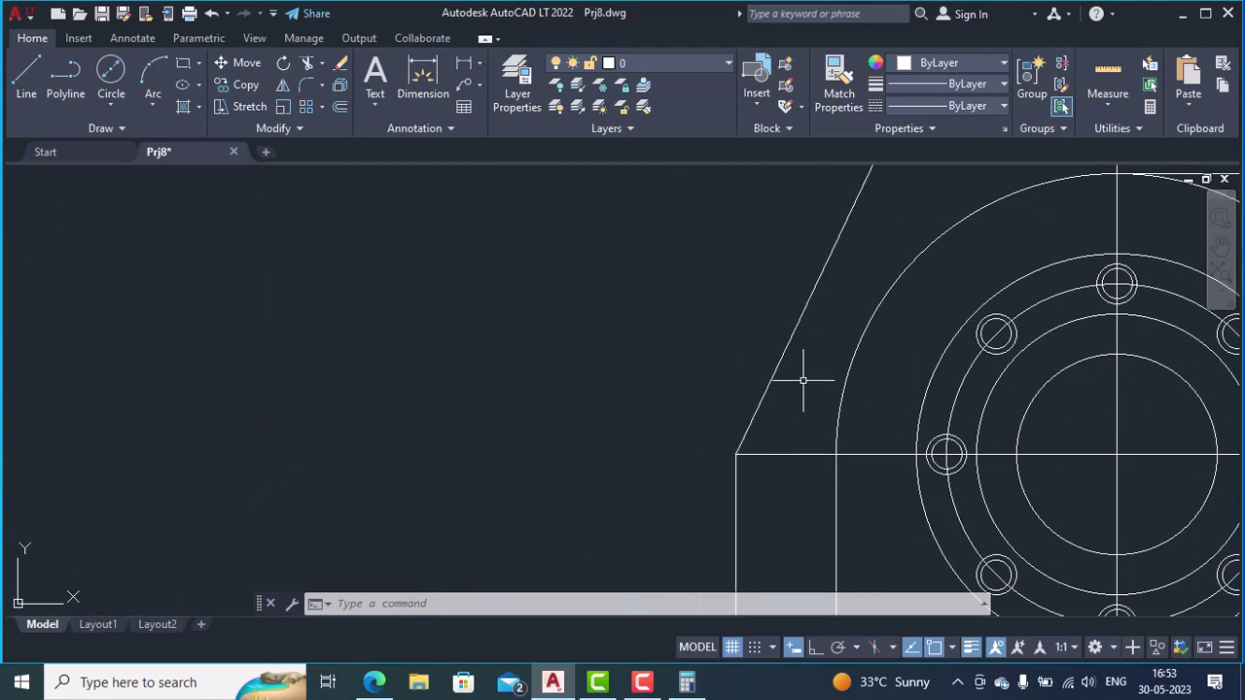
type("OINT")
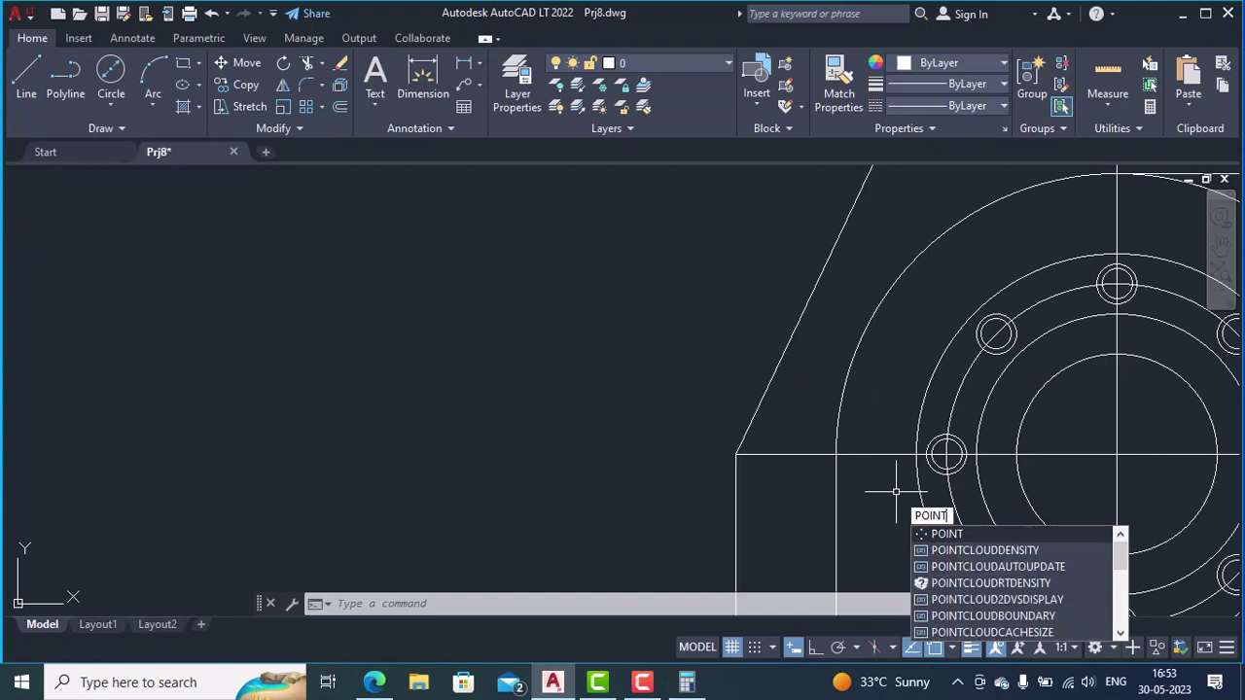
key("Return")
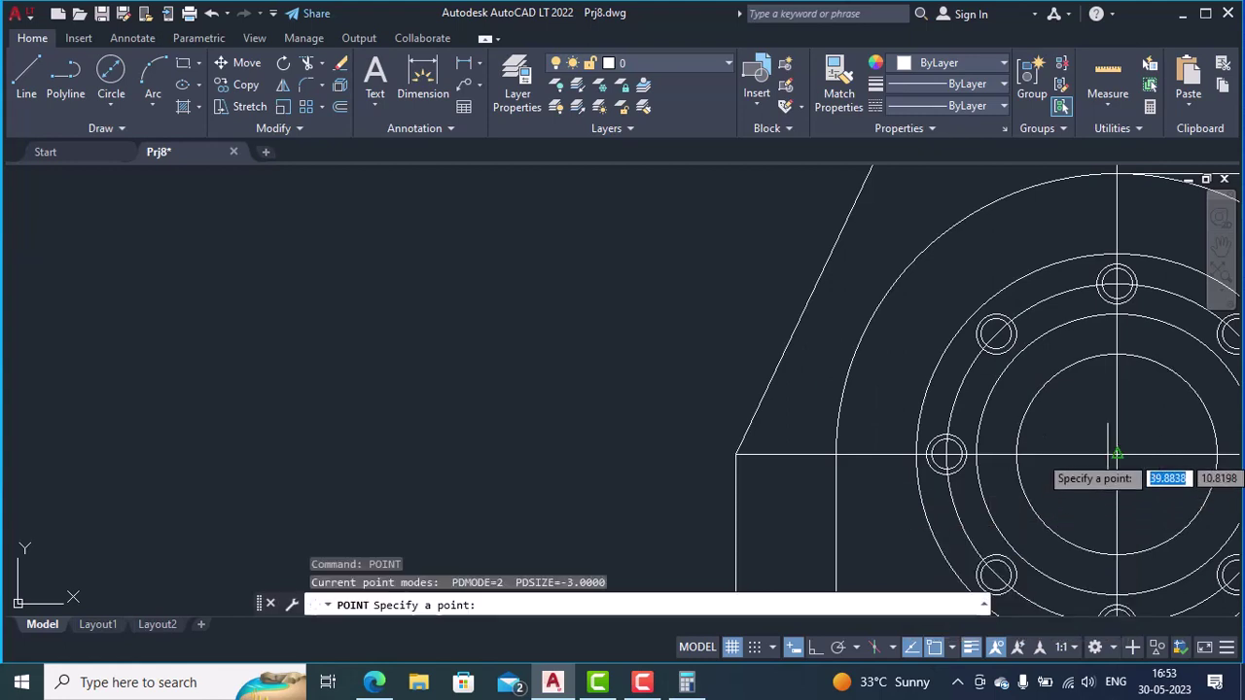
left_click(1119, 456)
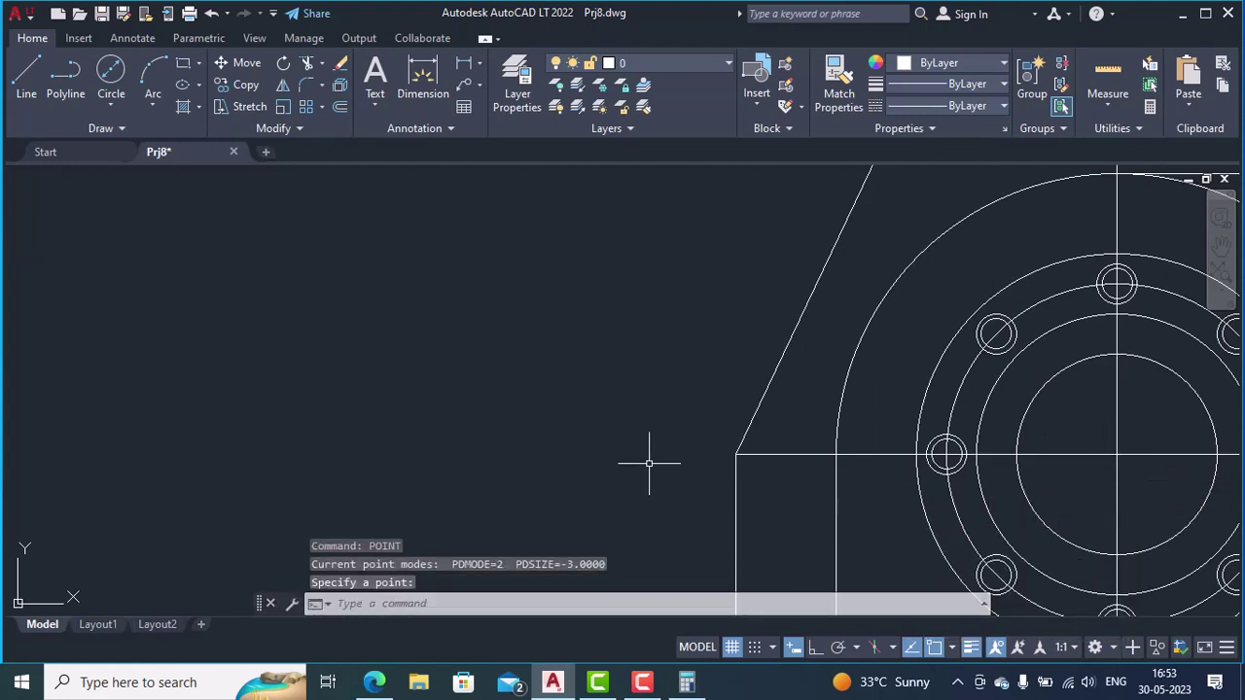
- Erase the long horizontal line running through the centre of the new plate's circles
type("E")
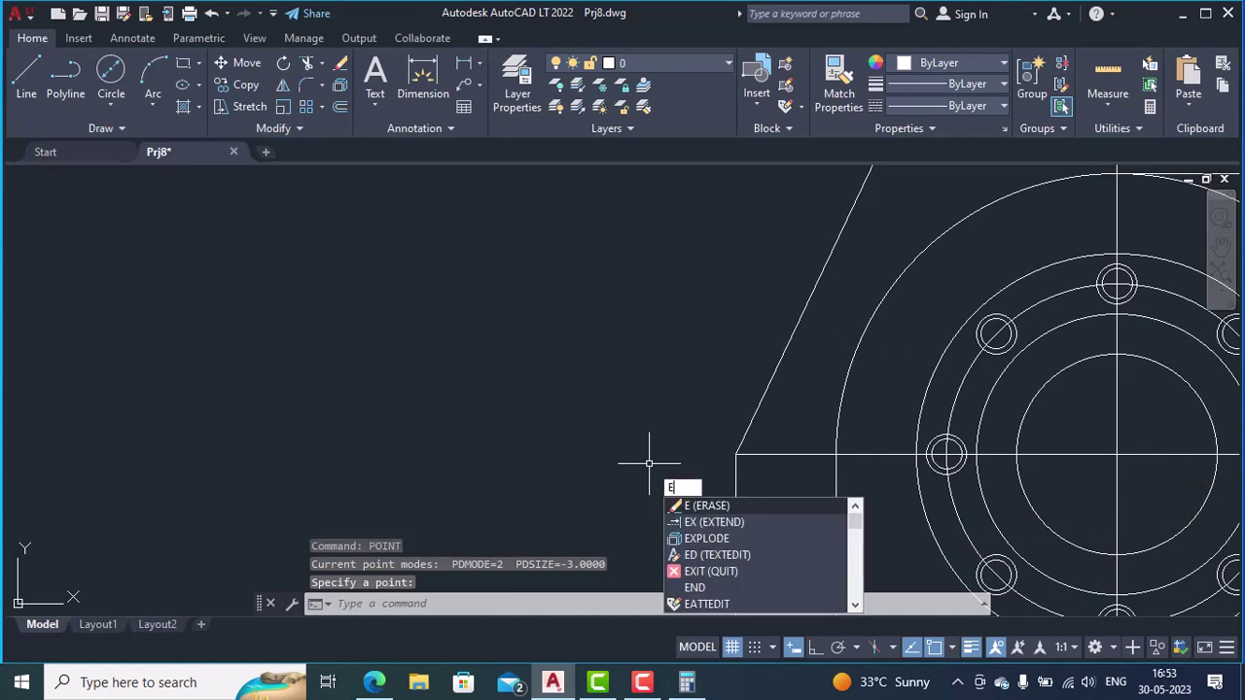
key("Return")
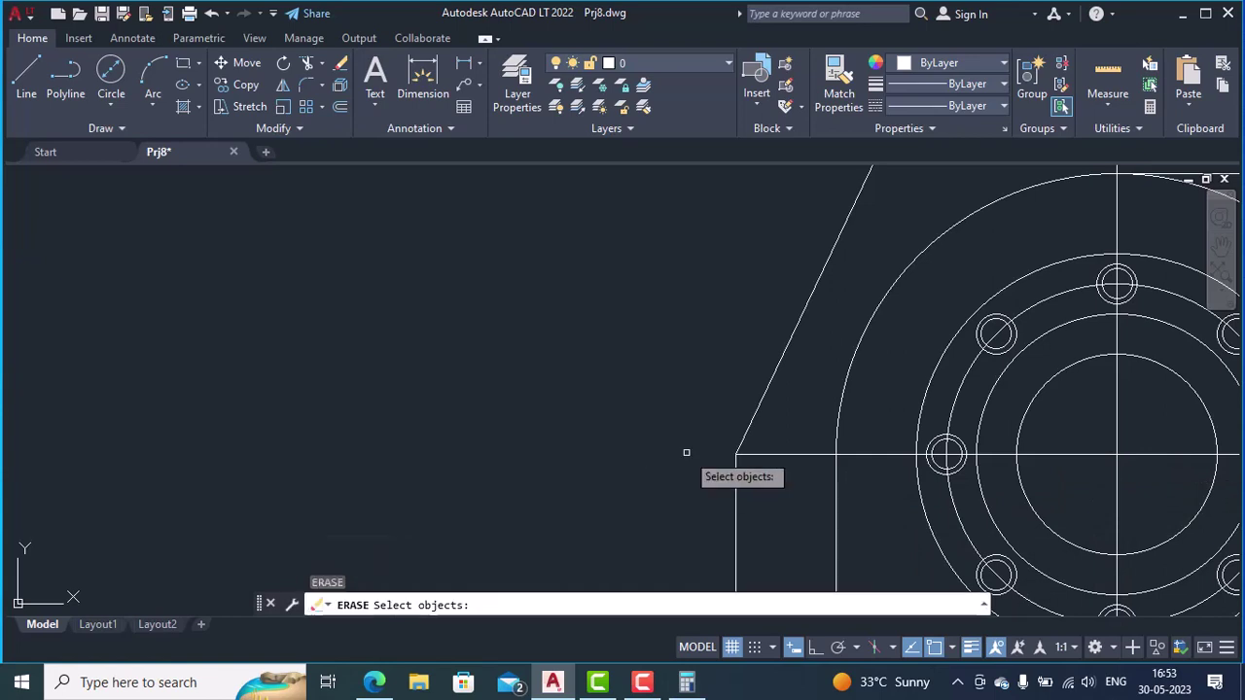
left_click(785, 454)
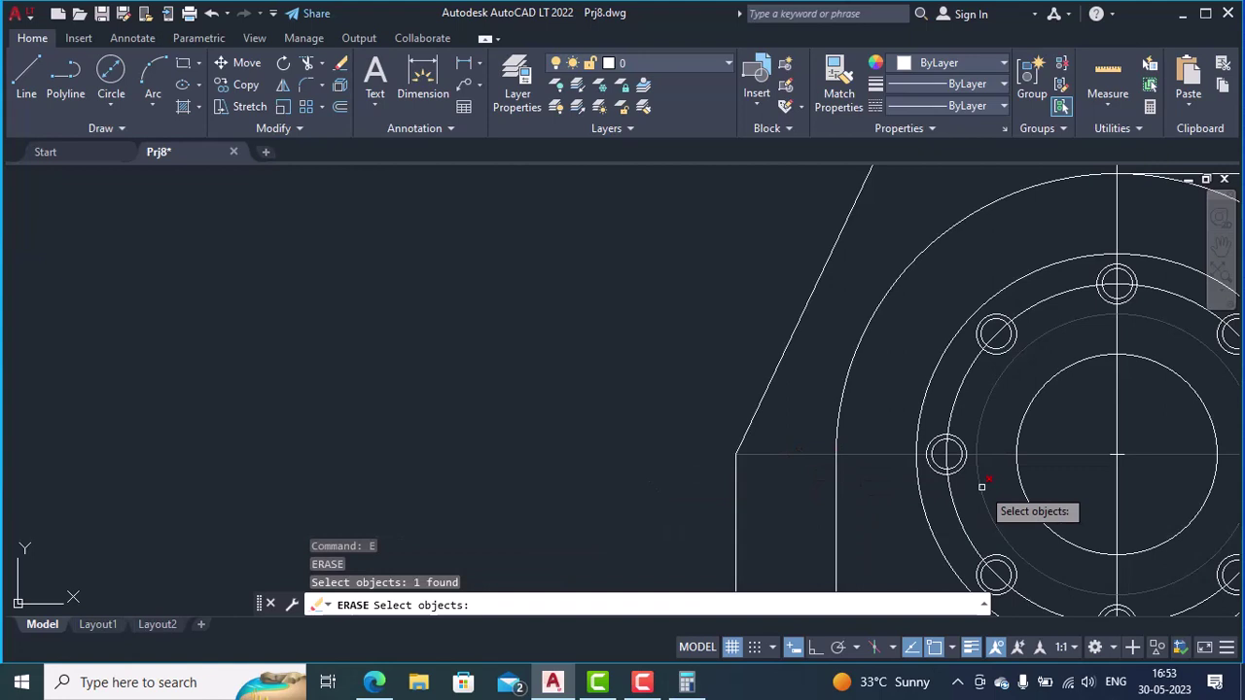
key("Return")
- Draw a line from the new plate's left outer corner perpendicular to the inner left vertical edge
type("l")
key("Return")
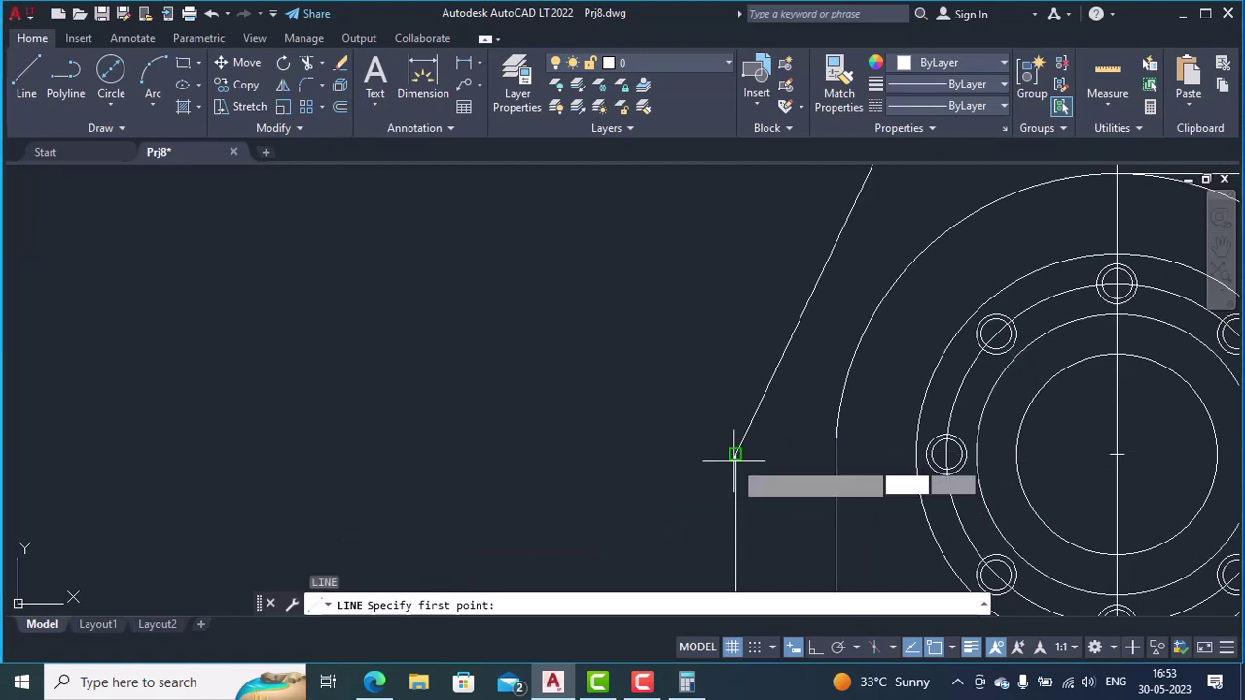
left_click(737, 454)
type("per")
key("Return")
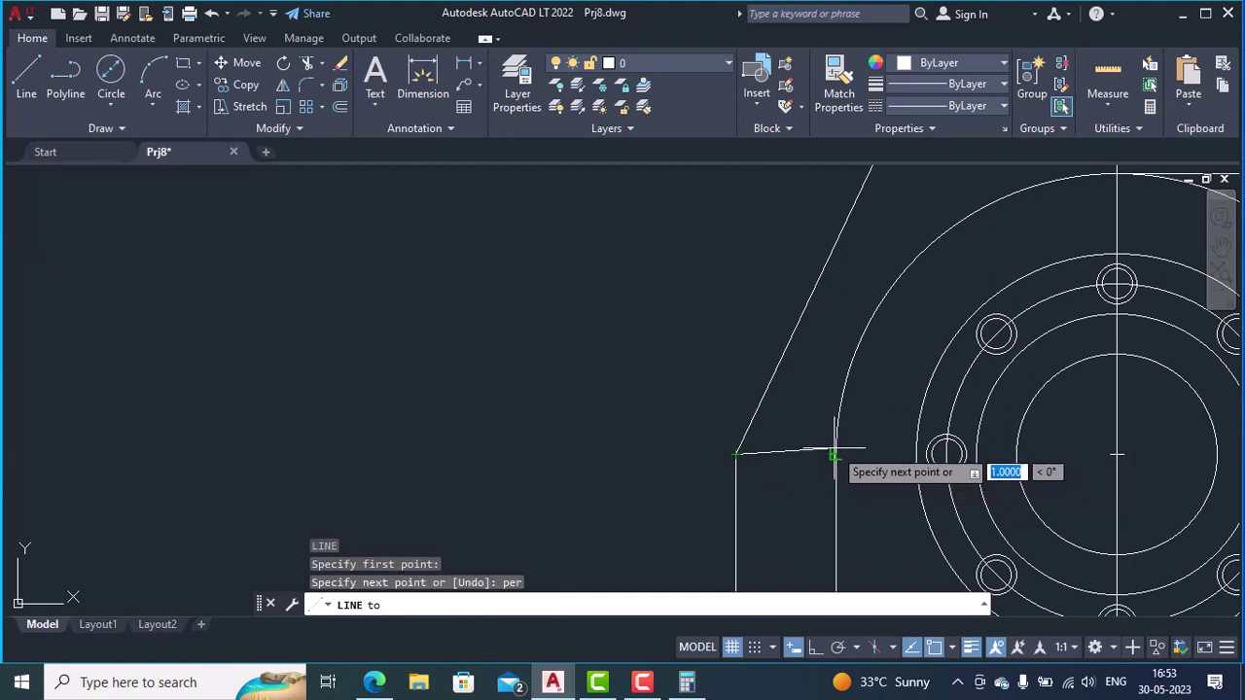
left_click(835, 454)
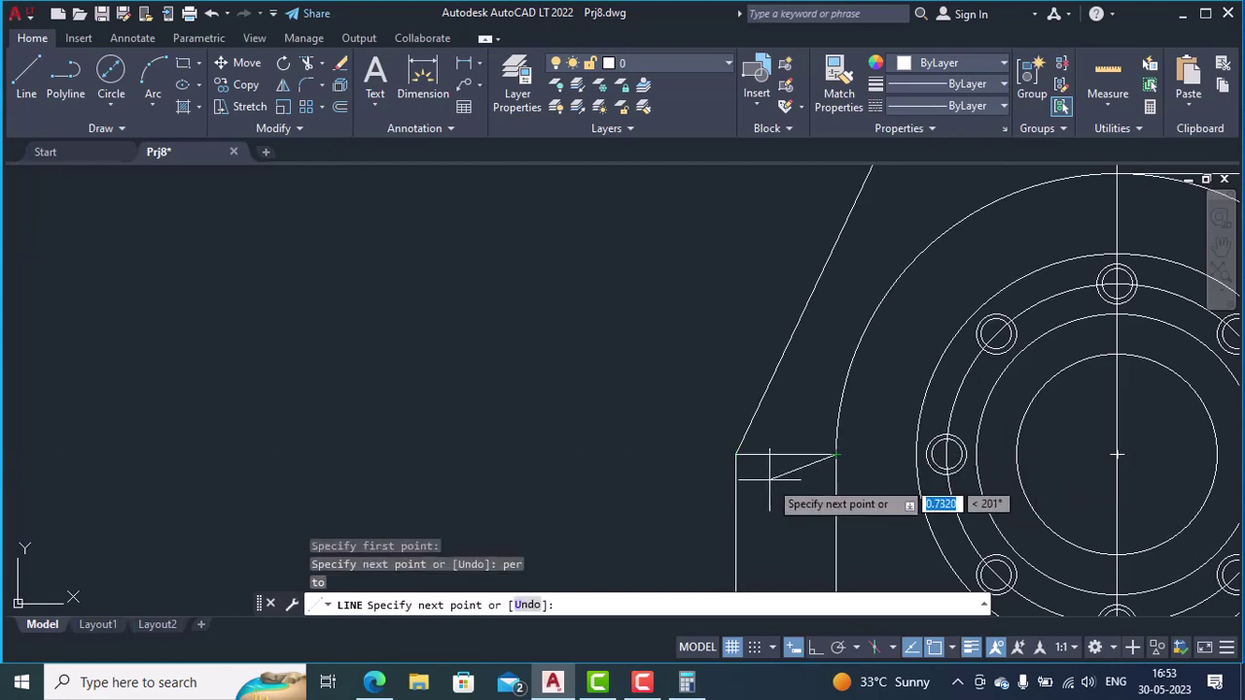
key("Return")
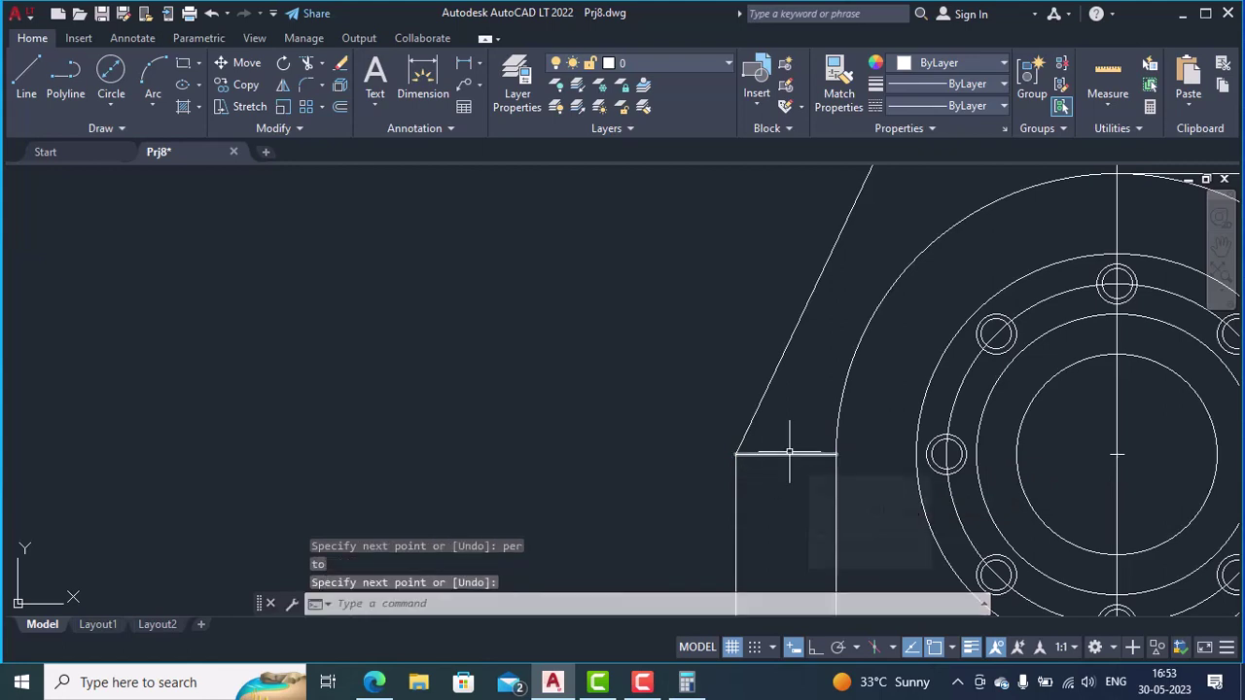
- Draw a 6-sided polygon centred on the left helper line's midpoint, circumscribed about a circle of radius 0.25
type("polygo")
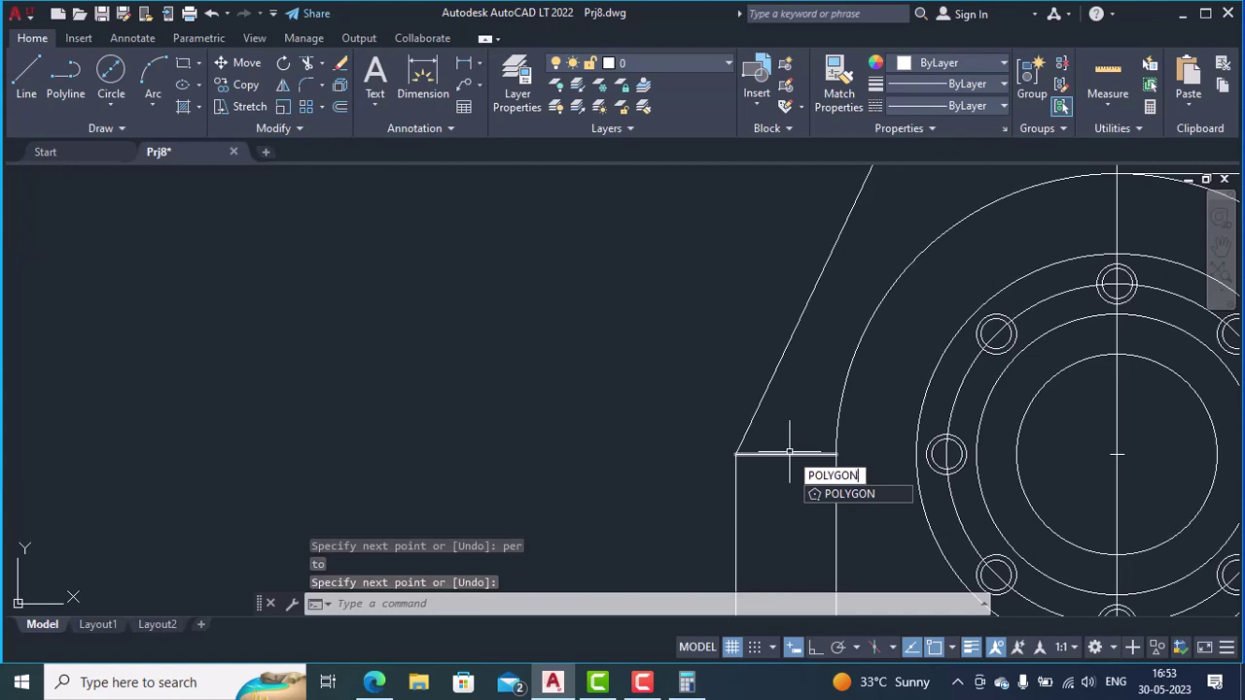
key("Return")
key("Return")
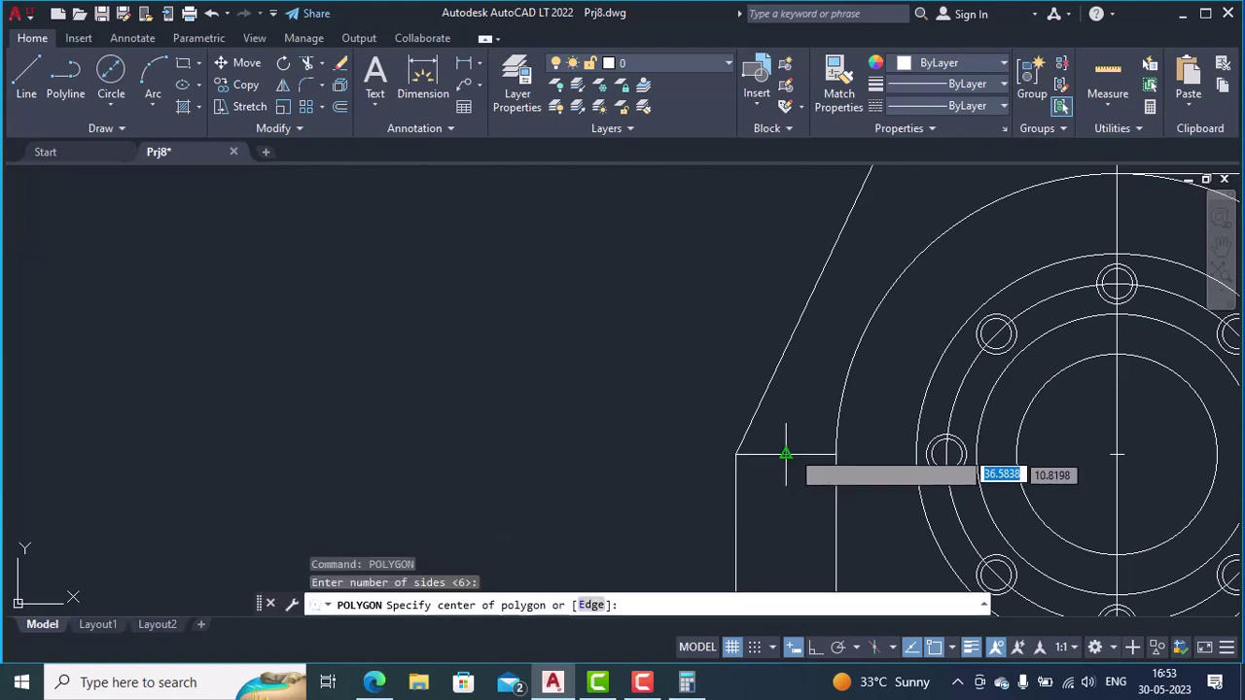
left_click(786, 454)
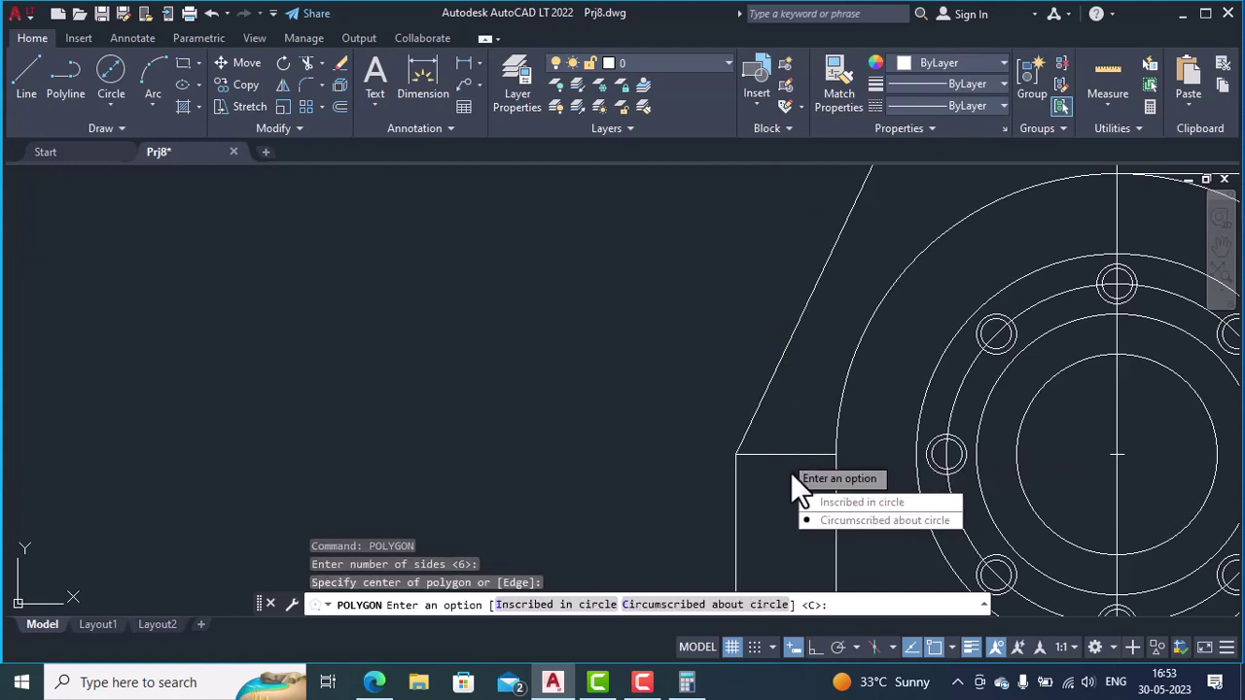
left_click(844, 519)
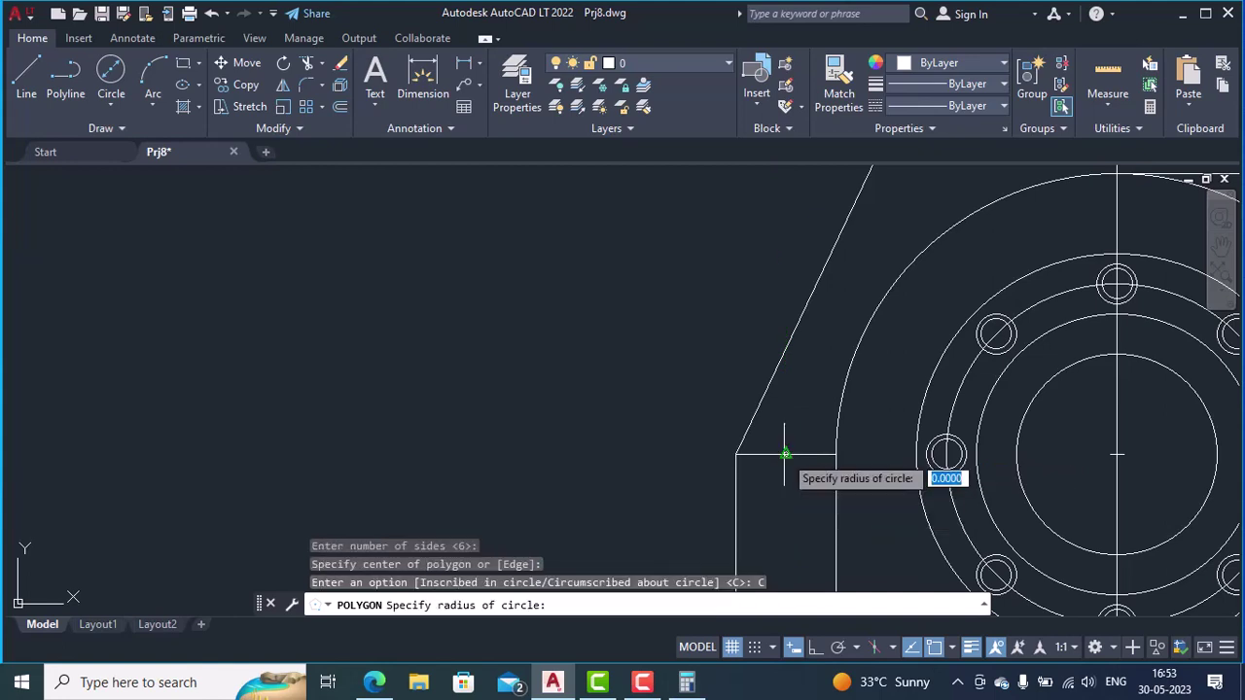
type("0.25")
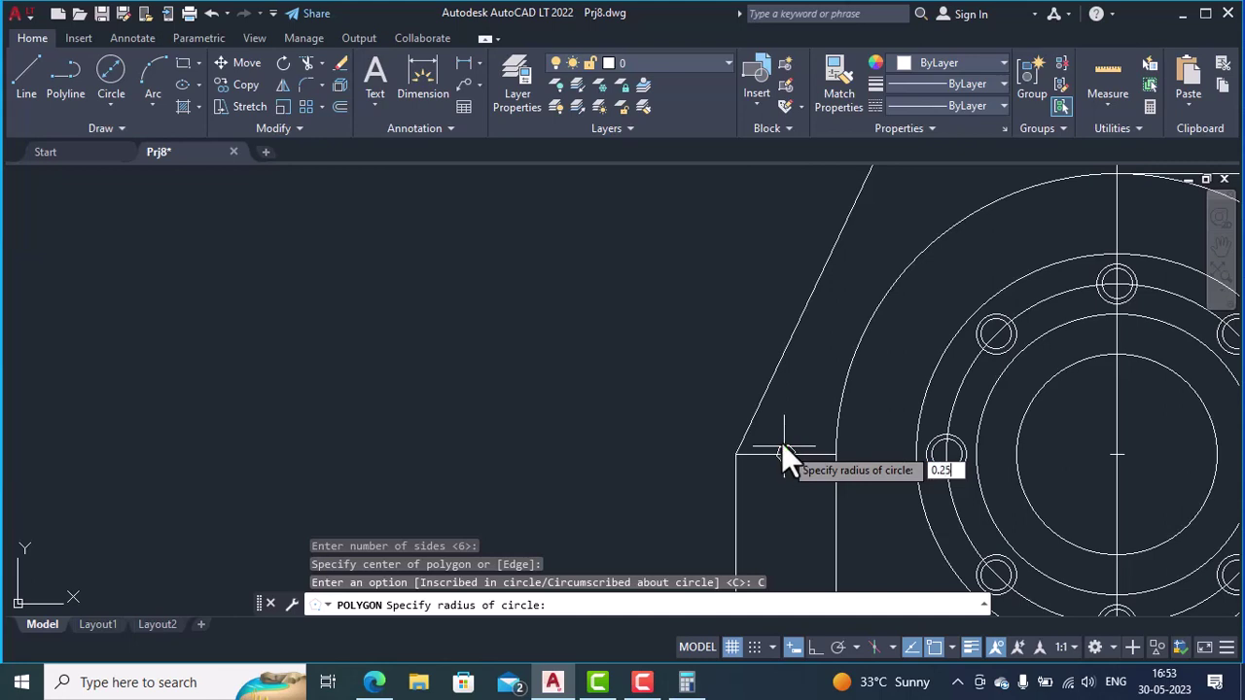
key("Return")
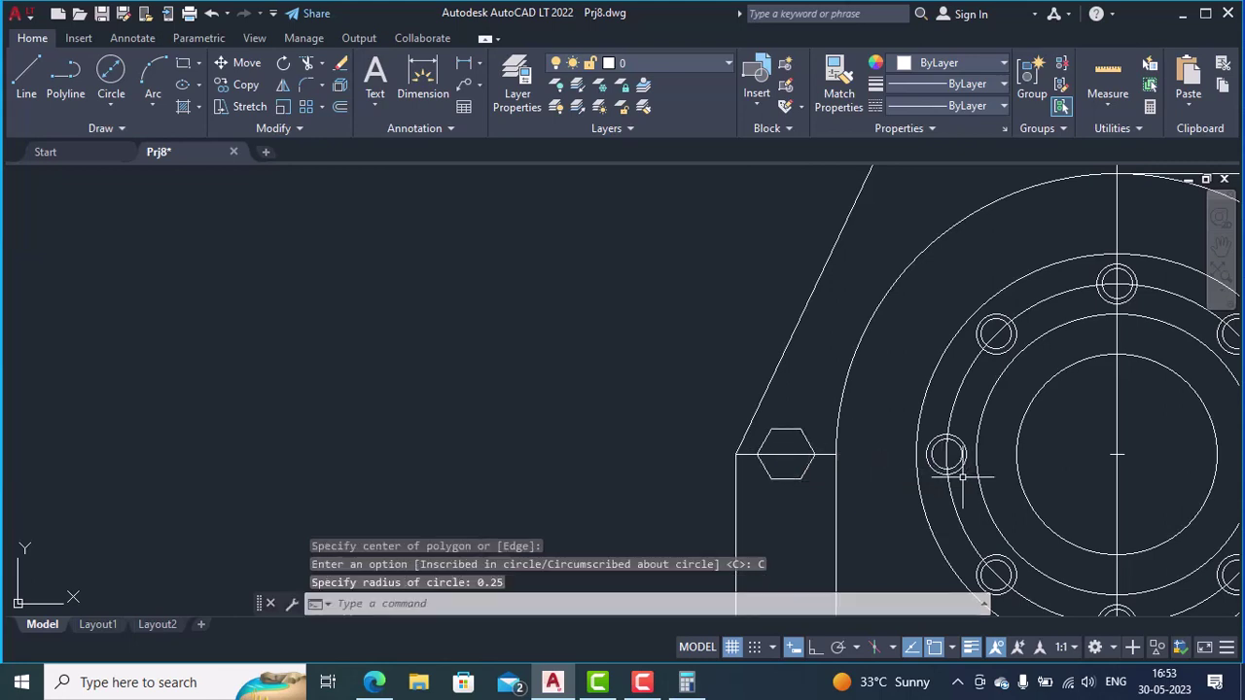
- Erase the short horizontal helper line running through the new plate's left hexagon
type("E")
key("Return")
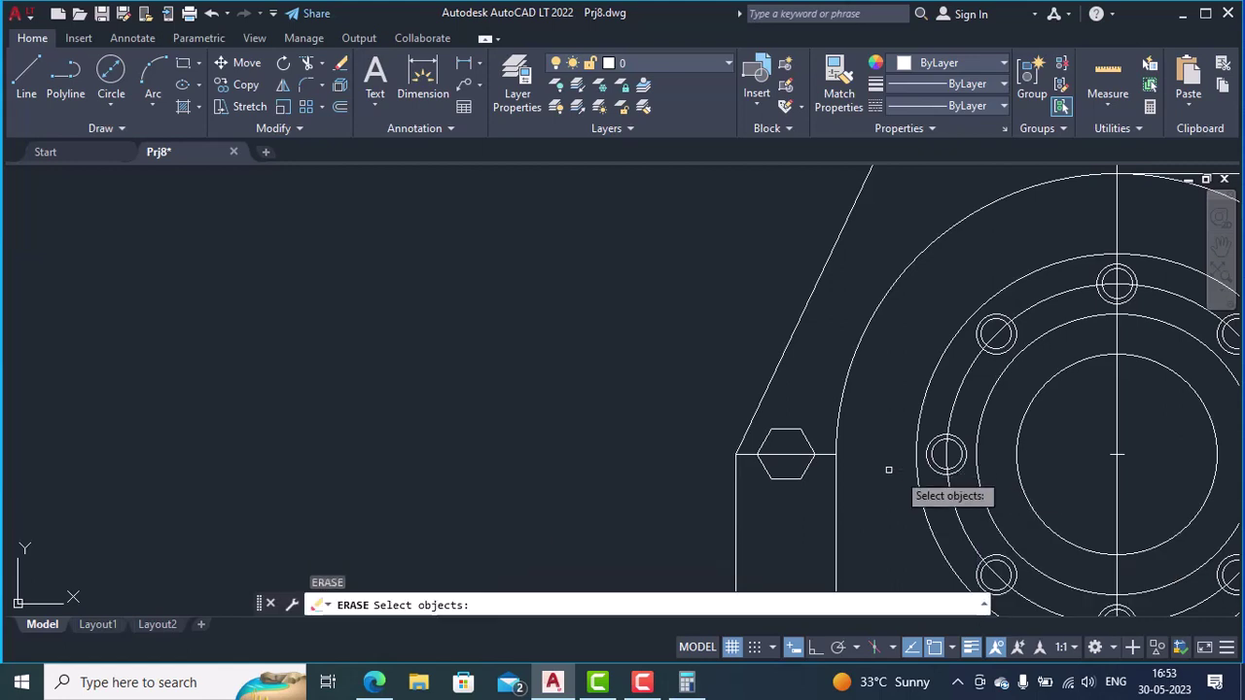
left_click(786, 452)
key("Return")
- Place a point object at the centre of the new plate's left hexagon
type("POIn")
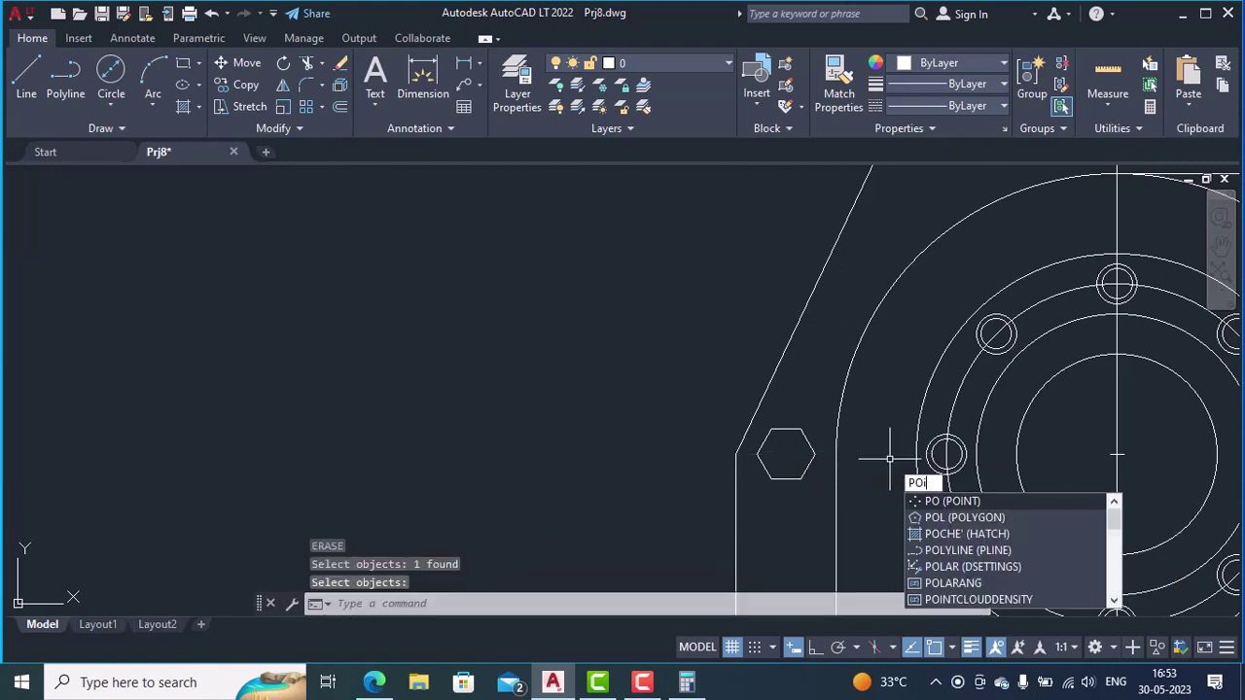
key("Return")
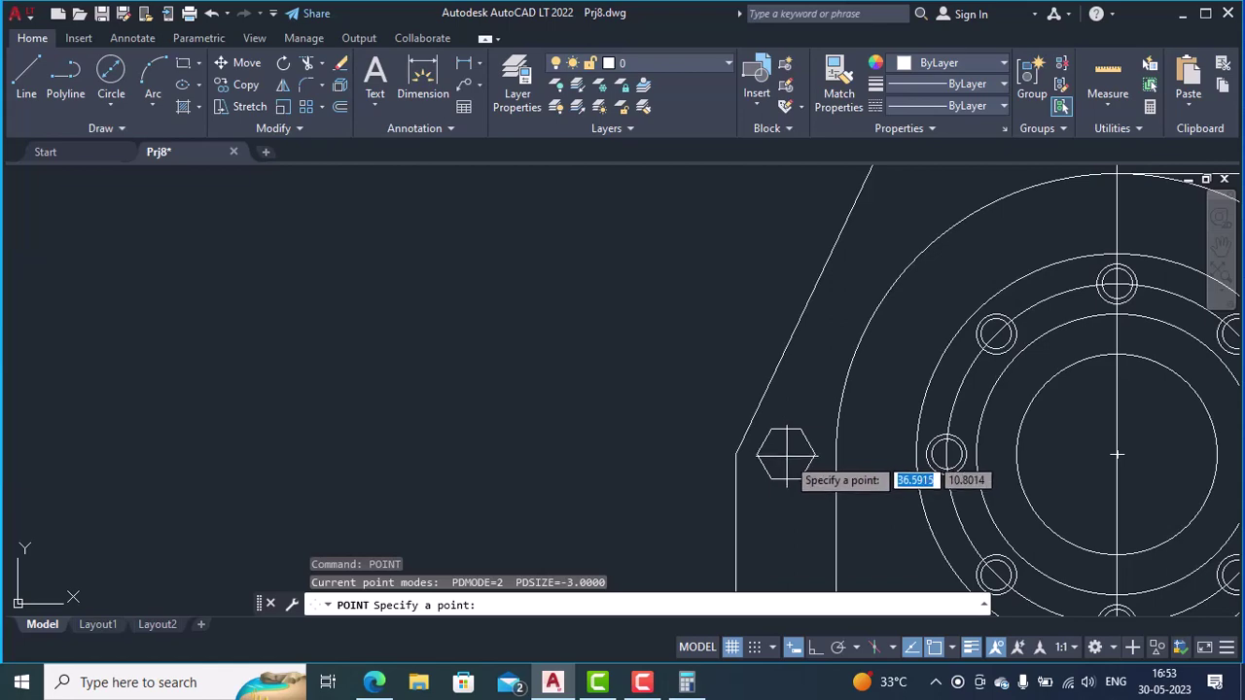
left_click(786, 454)
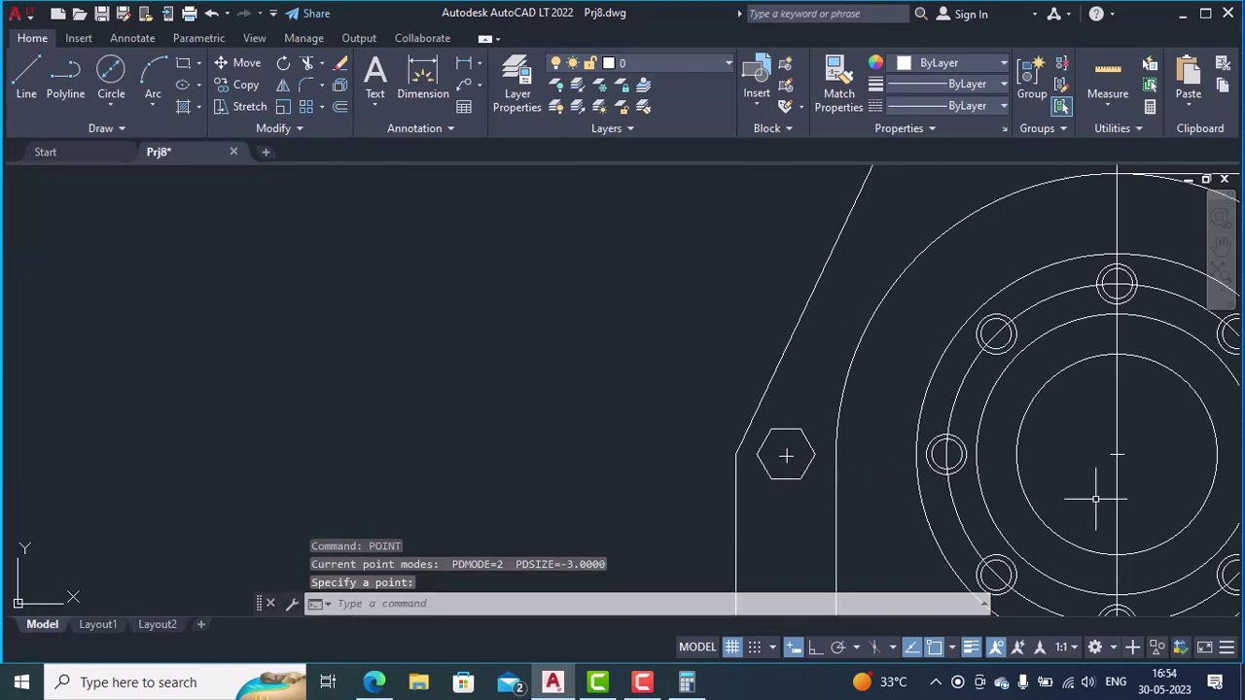
- Draw a line from the new plate's right outer corner perpendicular to the inner right vertical edge
middle_click_drag(1096, 499, 597, 502)
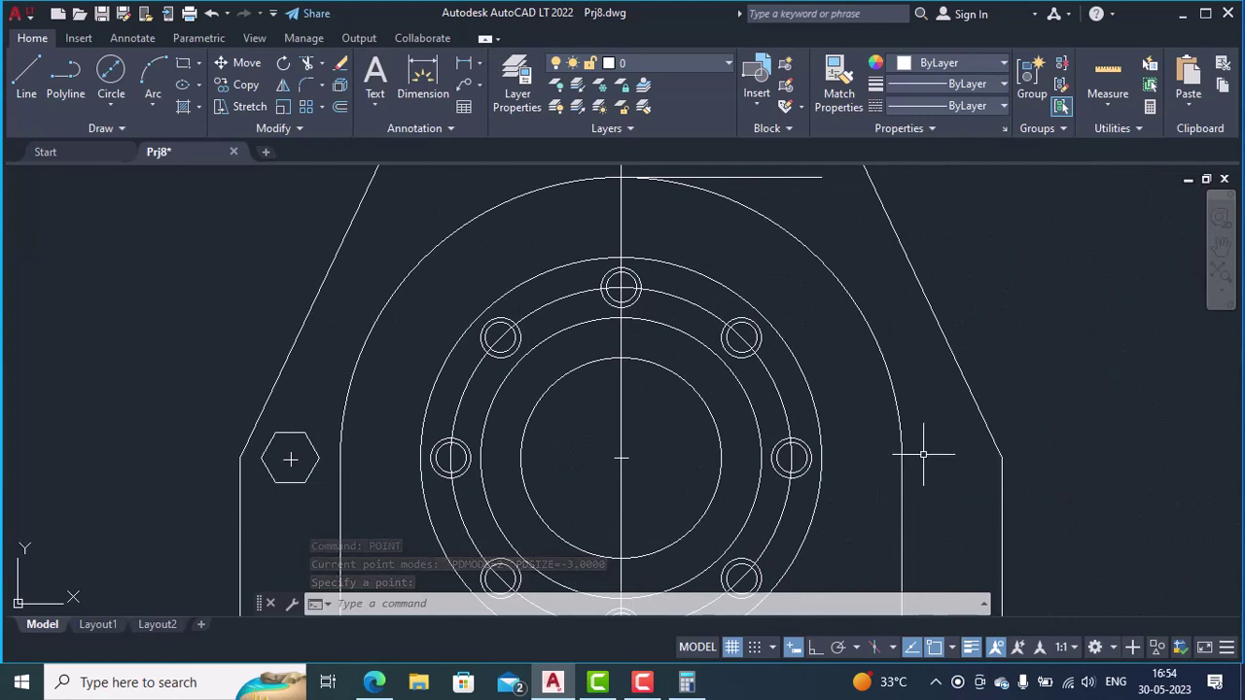
left_click(19, 77)
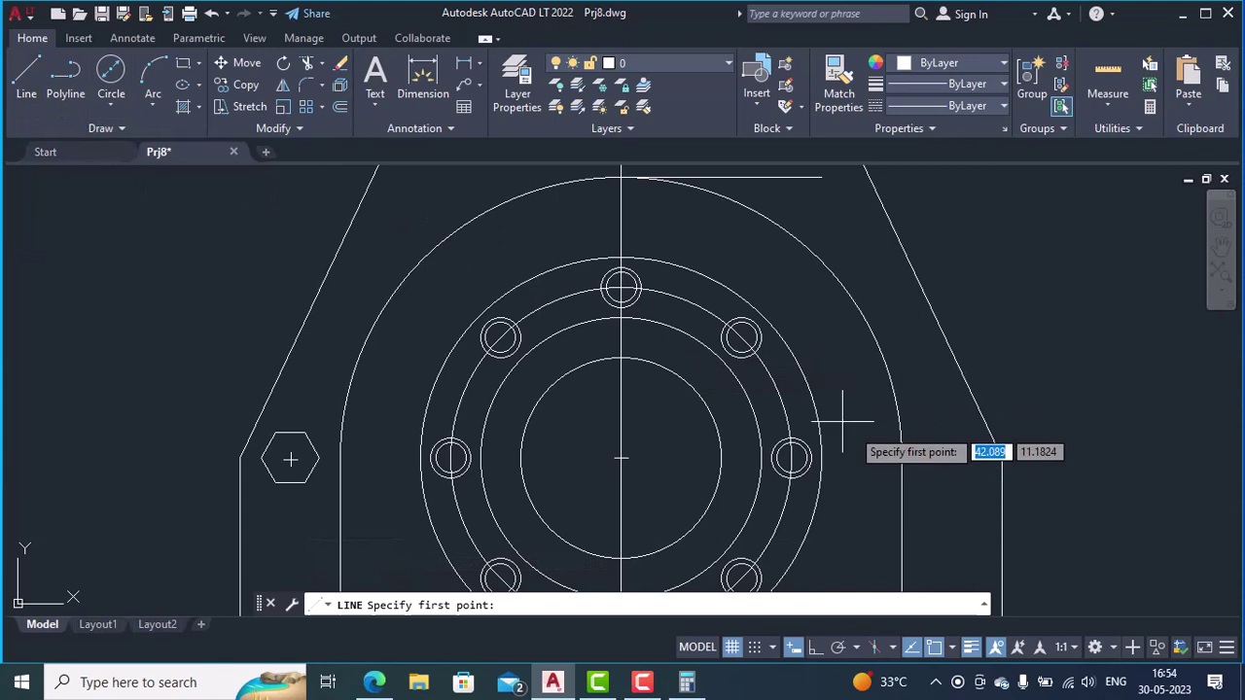
left_click(1002, 457)
type("p")
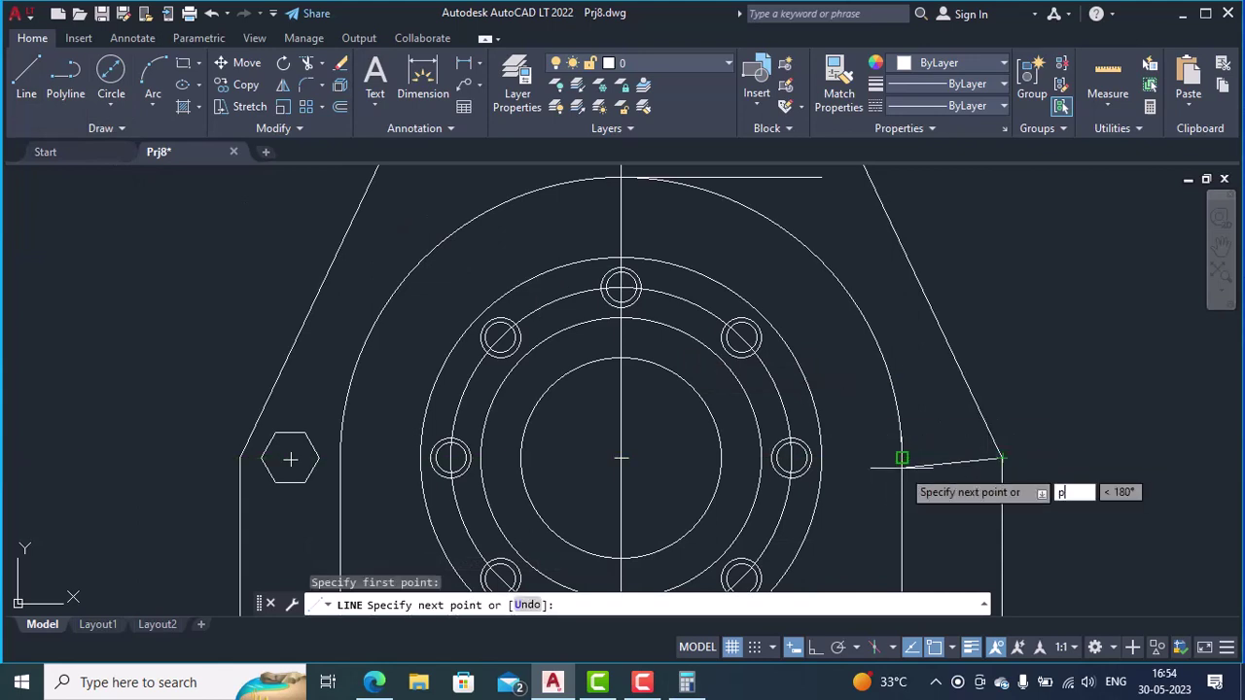
type("er")
key("Return")
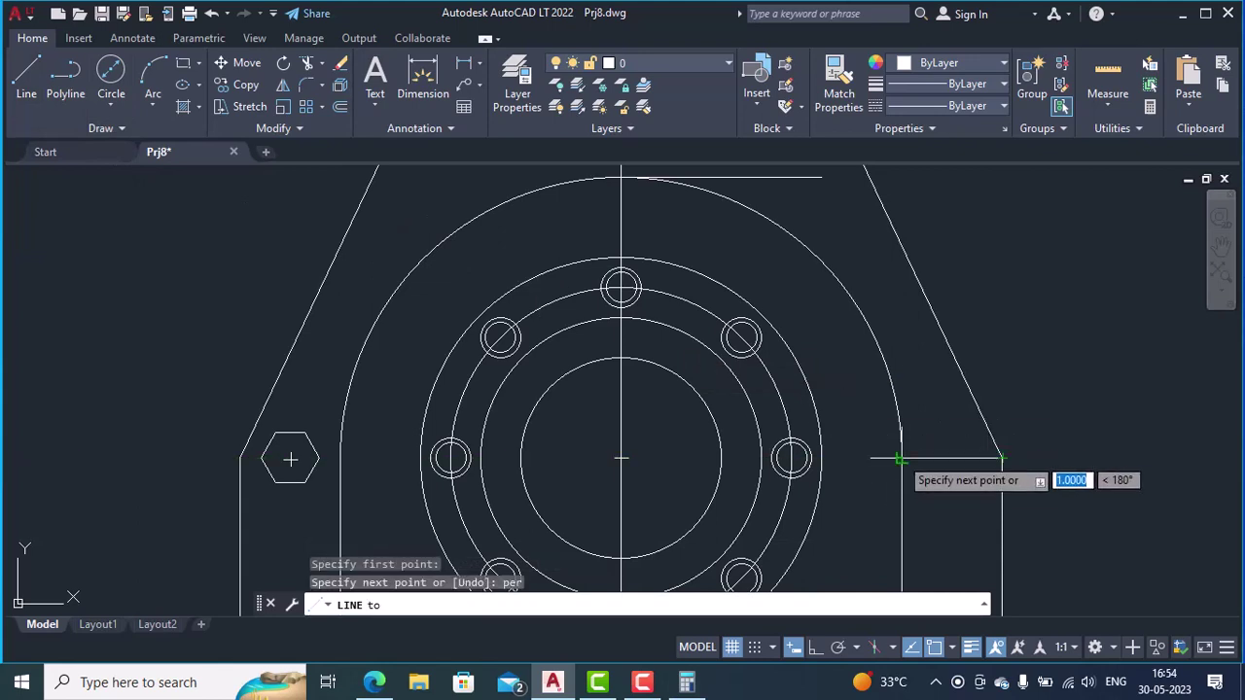
left_click(901, 460)
key("Return")
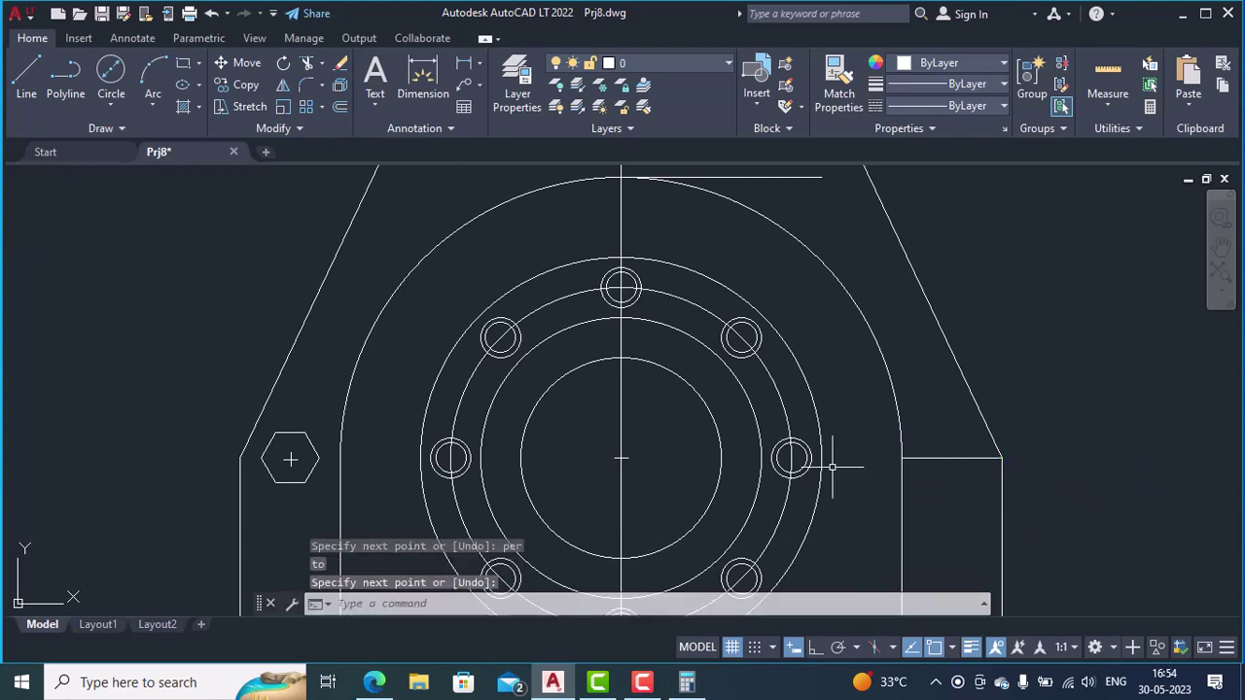
- Draw a 6-sided polygon centred on the right helper line's midpoint, circumscribed about a circle of radius 0.25
type("polyg")
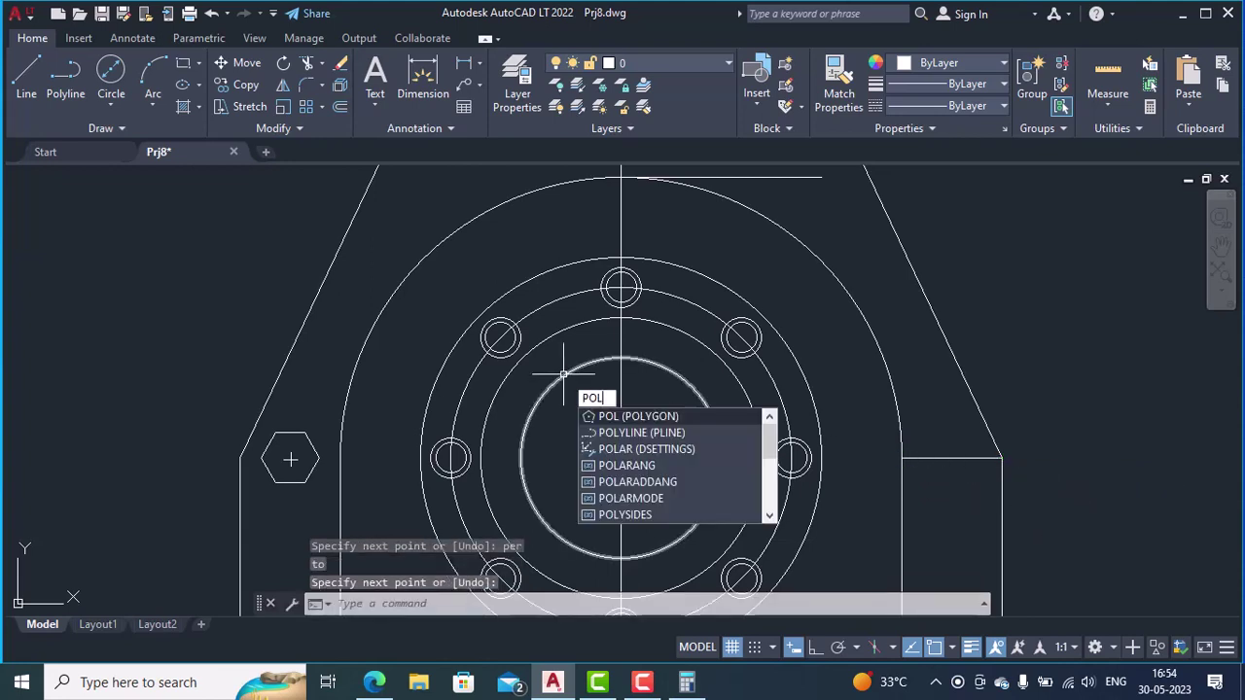
type("on")
key("Return")
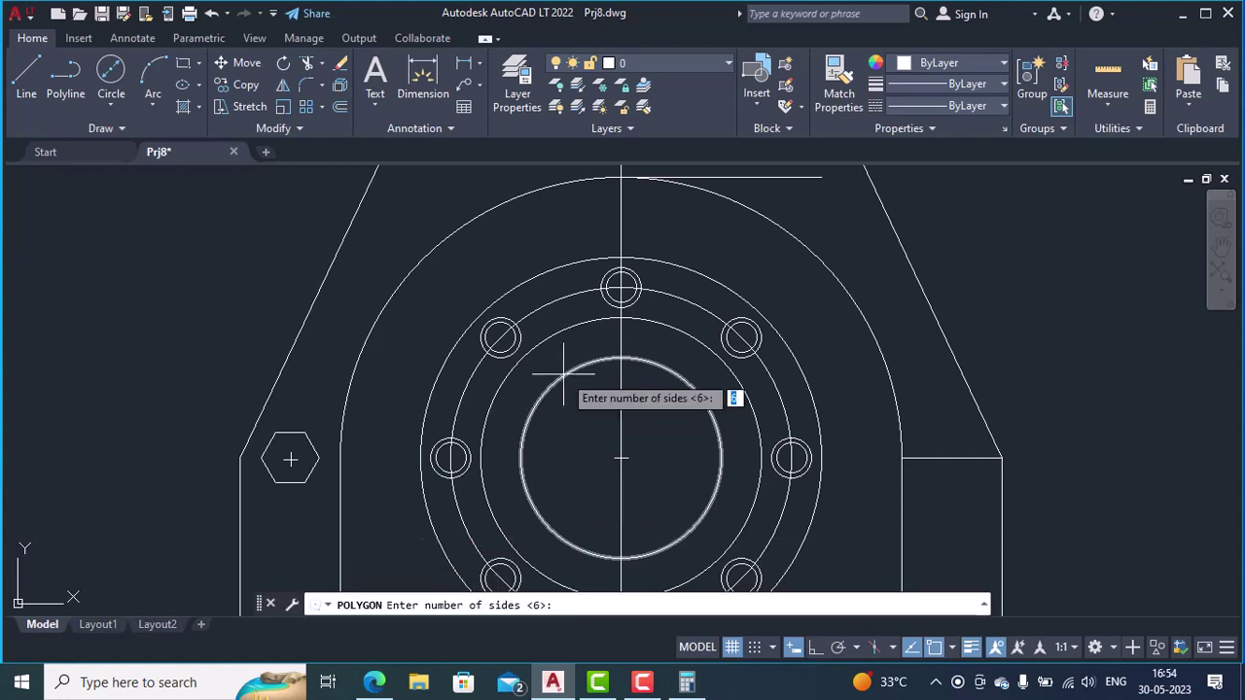
key("Return")
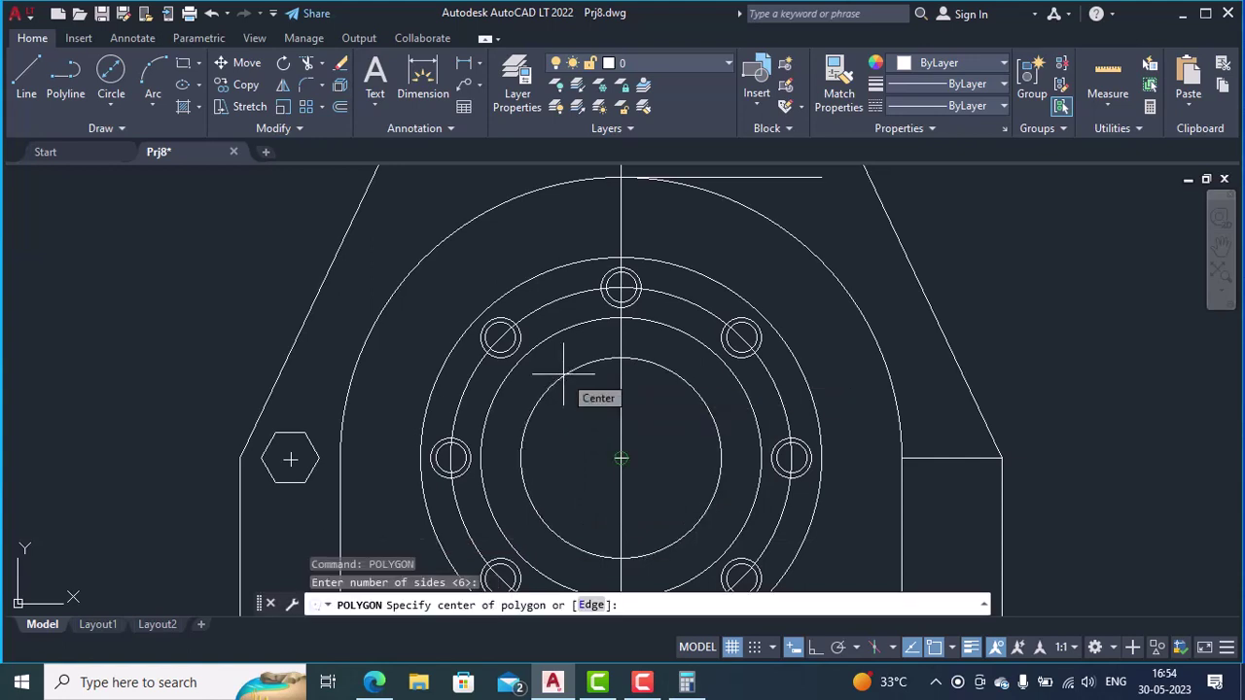
left_click(954, 460)
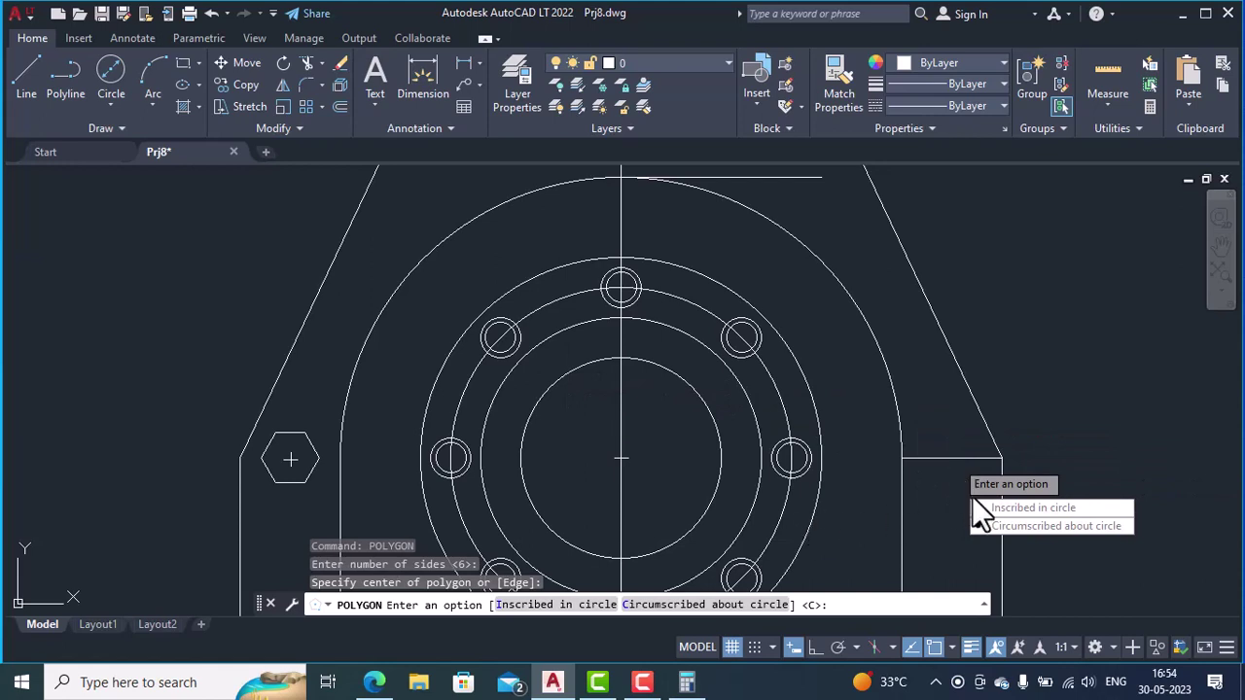
left_click(994, 525)
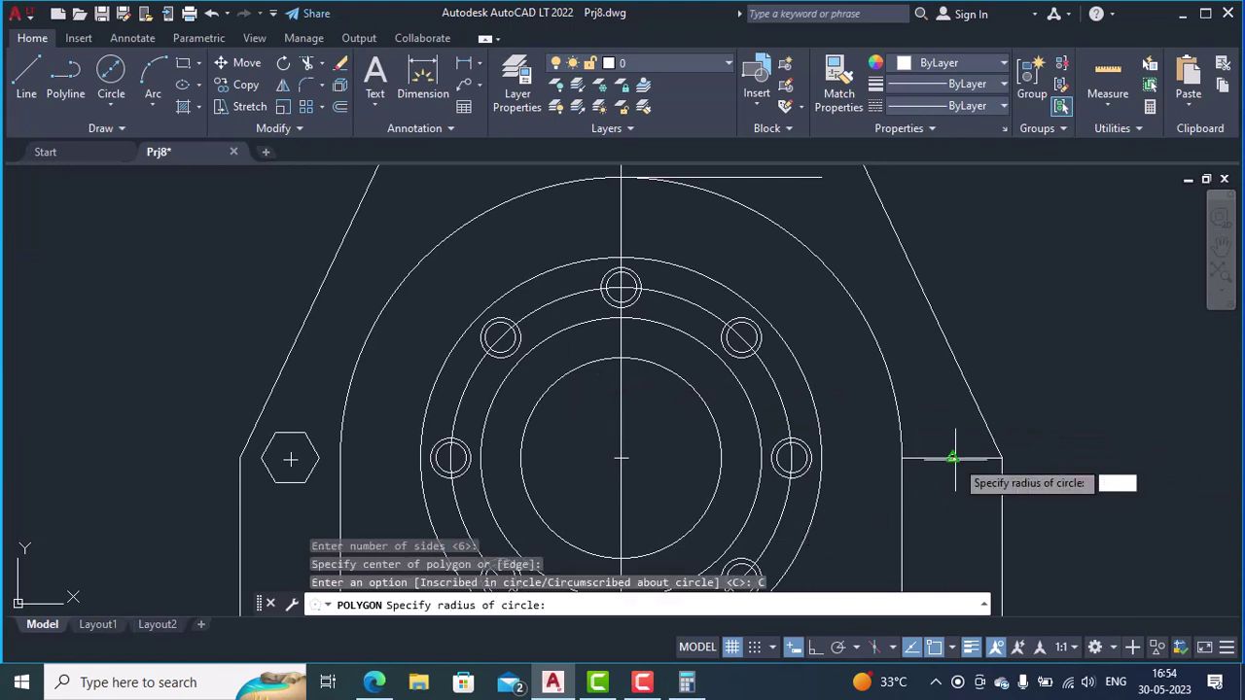
type("0.25")
key("Return")
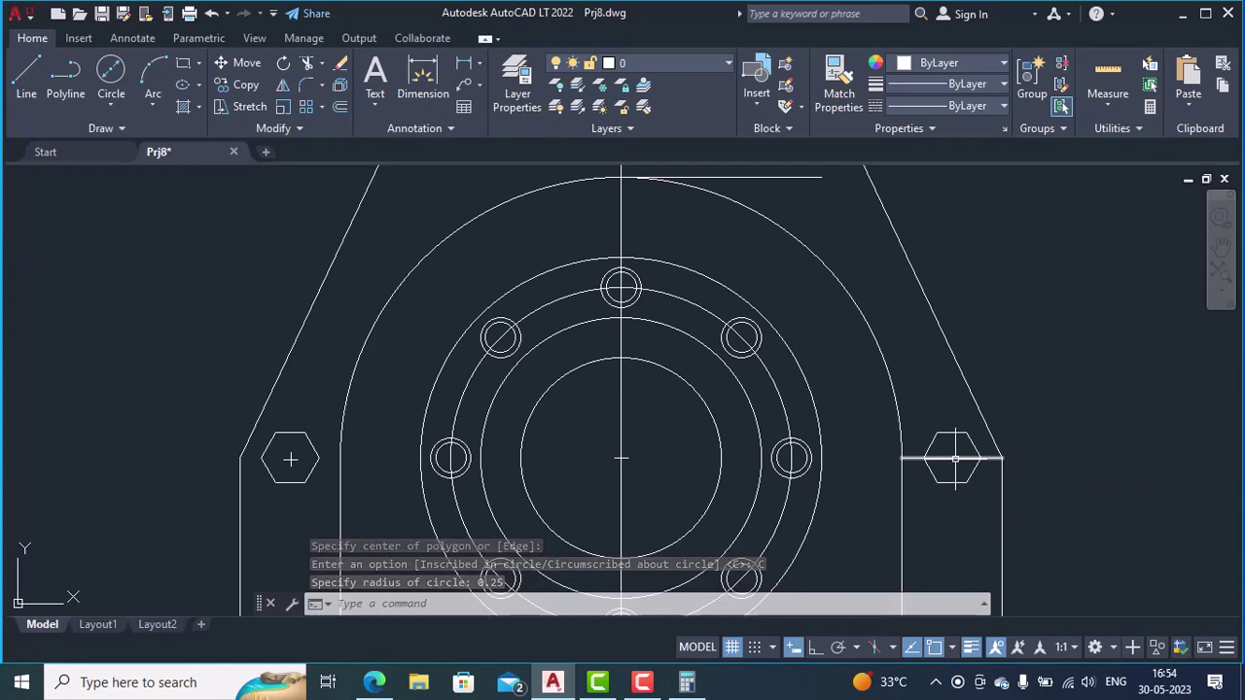
- Using the reference drawing's inner slot arc radius, draw a circle of radius 2.7 at the new plate's common circle centre
middle_click_drag(909, 459, 1051, 353)
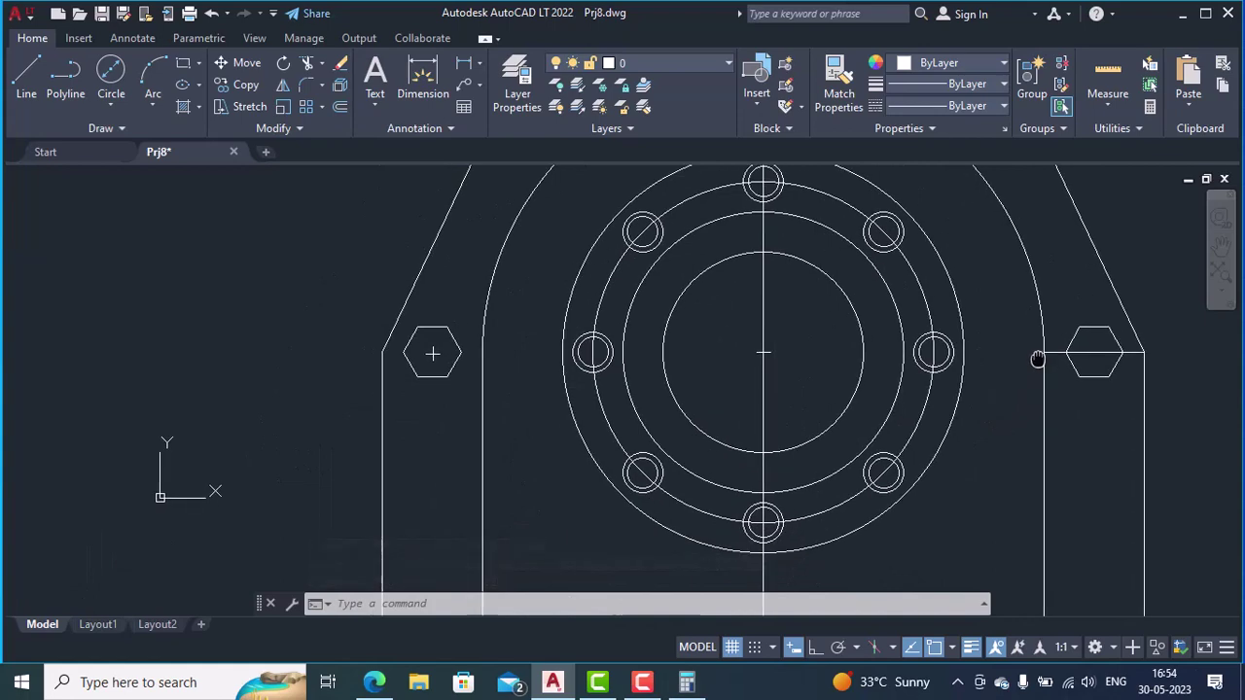
middle_click_drag(581, 473, 1232, 347)
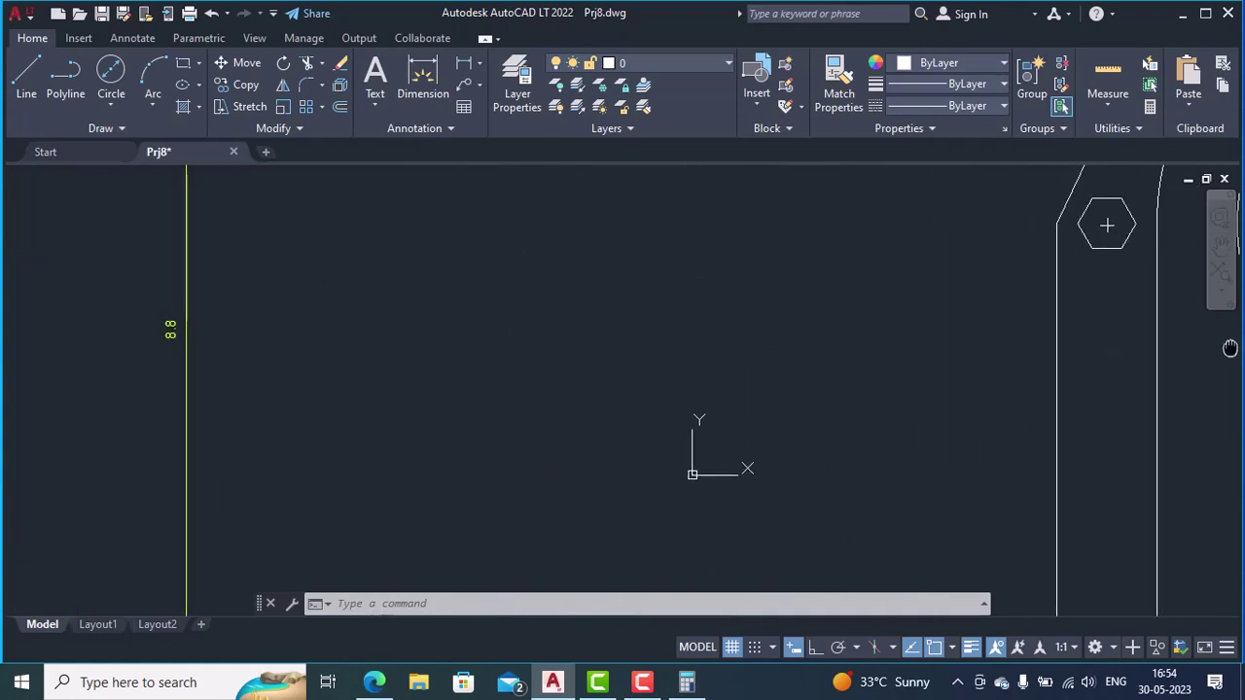
mouse_move(289, 369)
middle_mouse_down()
mouse_move(1008, 370)
mouse_move(1019, 358)
middle_mouse_up()
mouse_move(510, 461)
middle_mouse_down()
mouse_move(484, 444)
mouse_move(479, 358)
middle_mouse_up()
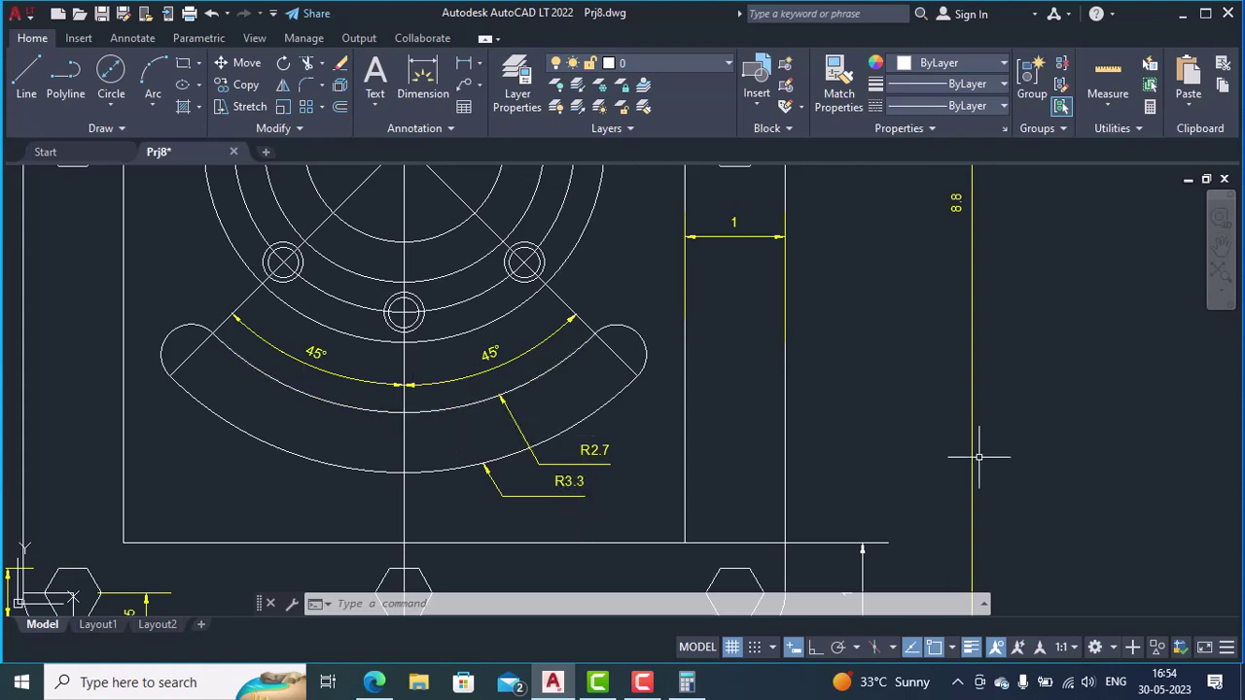
middle_click_drag(979, 458, 106, 598)
mouse_move(1174, 508)
middle_mouse_down()
mouse_move(386, 512)
mouse_move(414, 486)
middle_mouse_up()
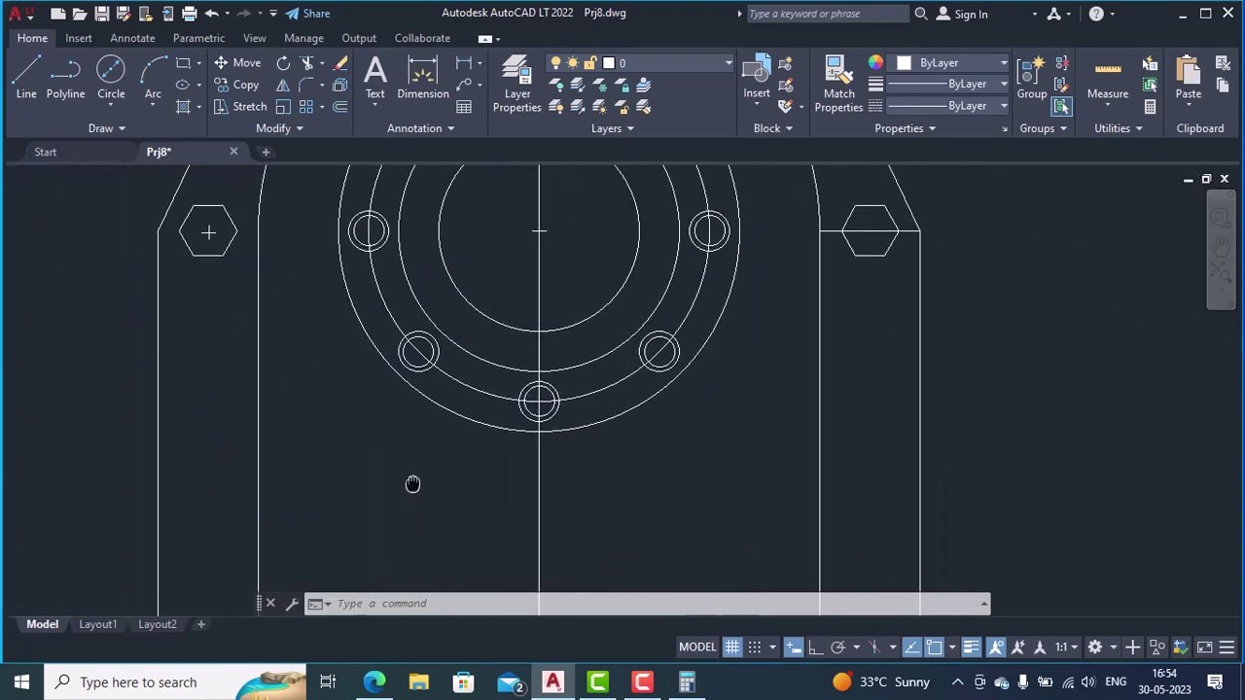
left_click(98, 69)
left_click(100, 93)
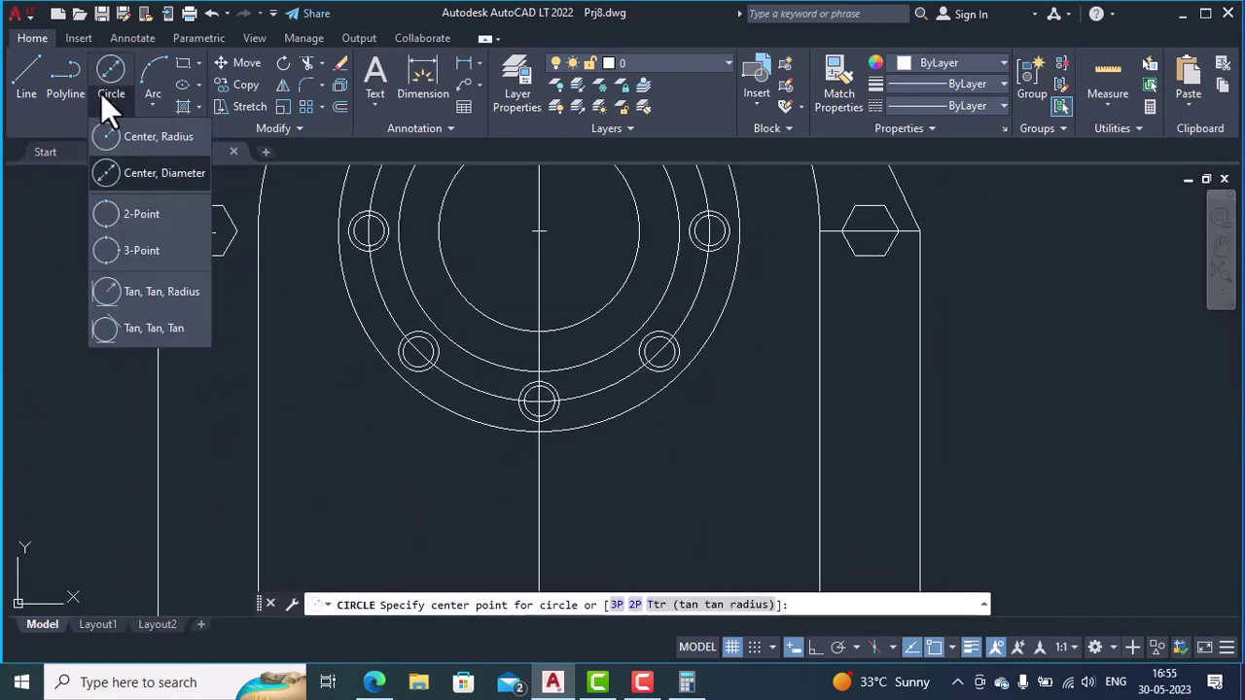
left_click(125, 136)
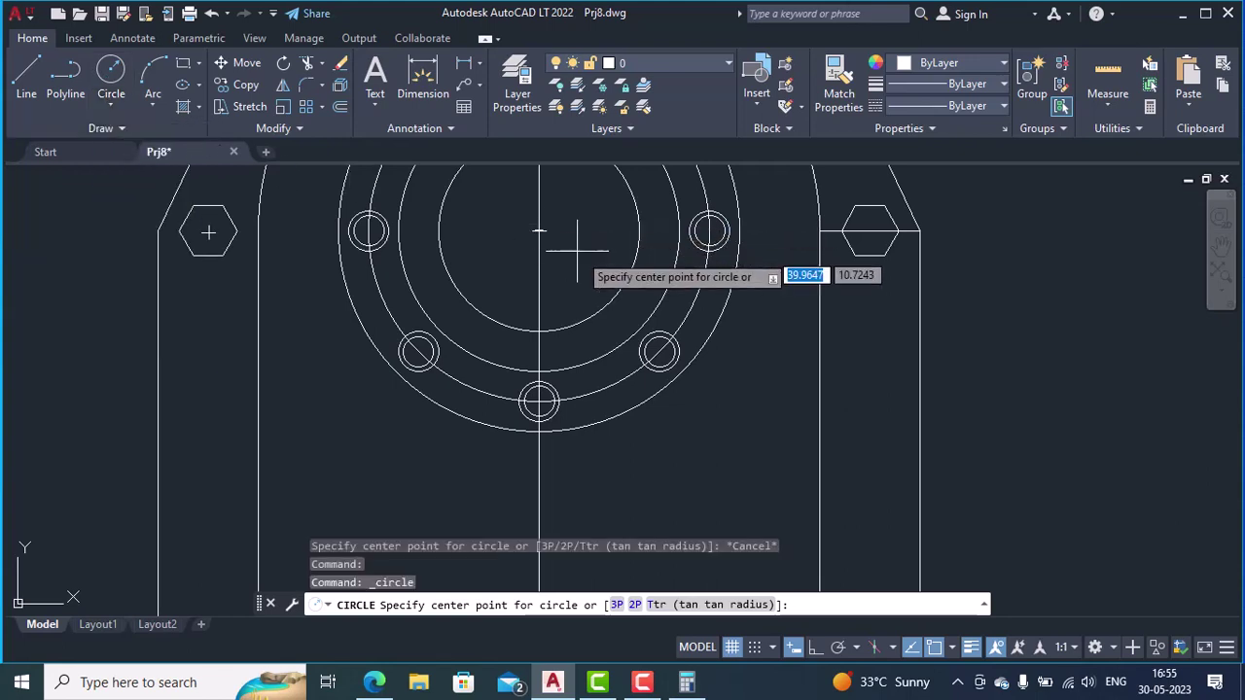
left_click(539, 231)
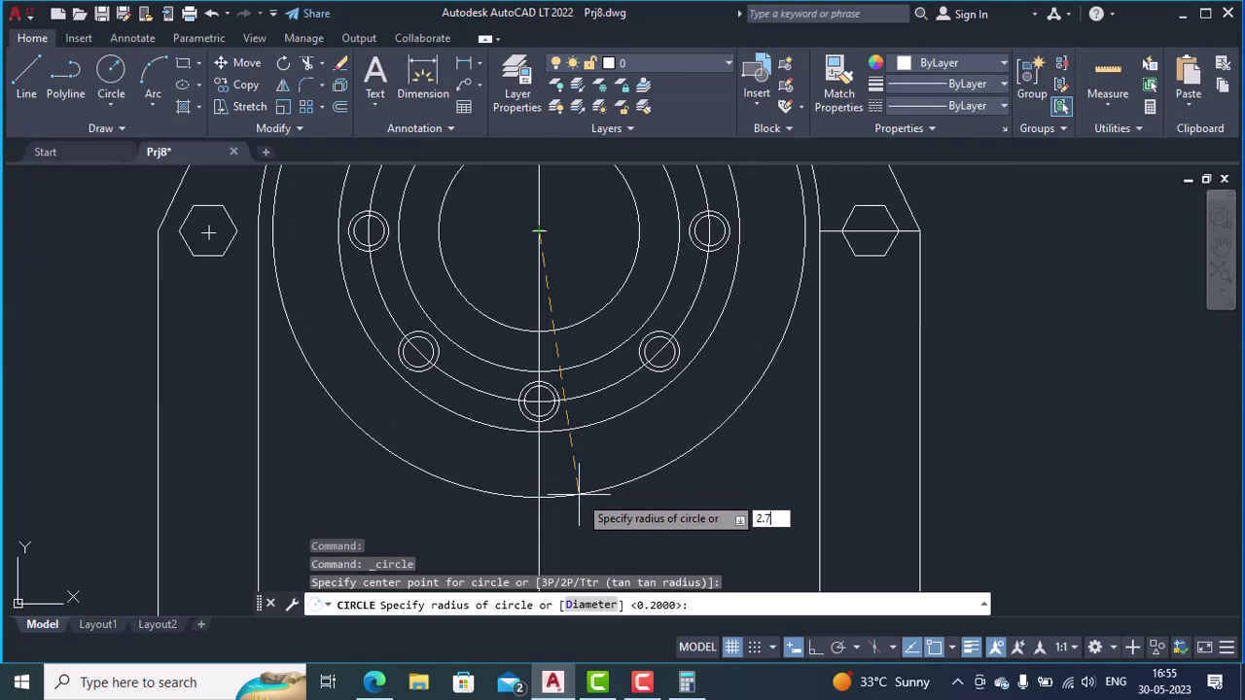
key("Return")
- Using the reference drawing's outer slot arc radius, draw a circle of radius 3.3 at the new plate's common circle centre
scroll(579, 494, "down", 3)
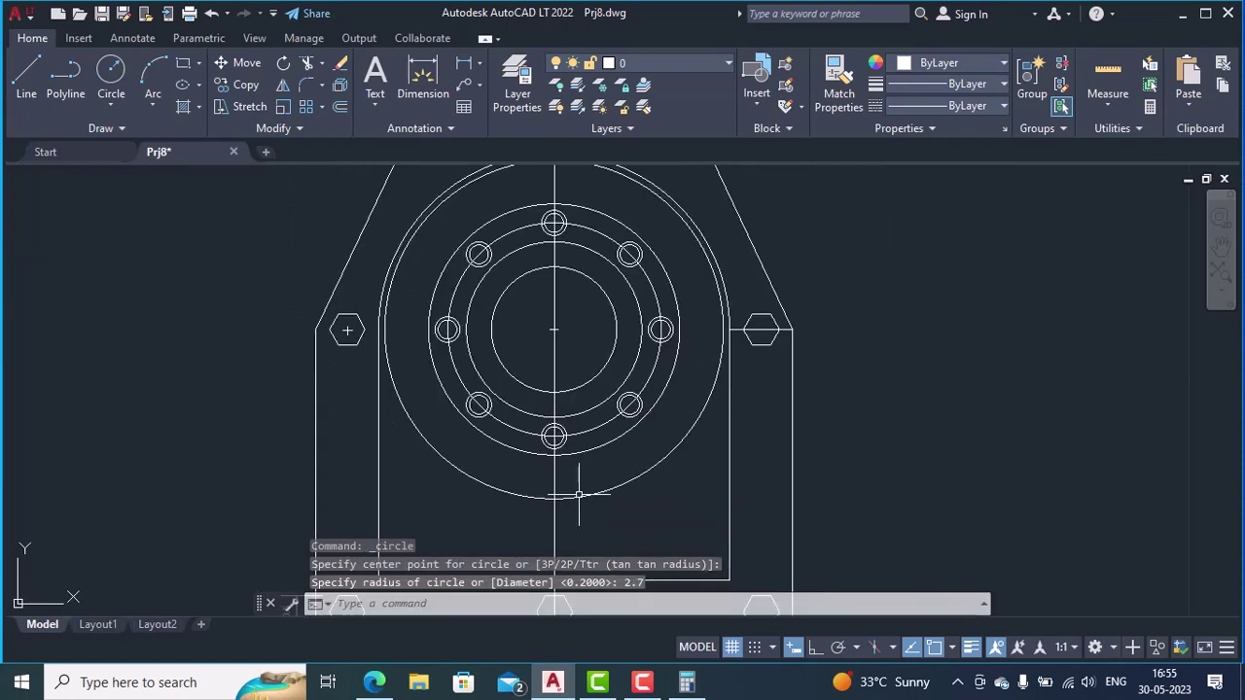
middle_click_drag(444, 503, 931, 491)
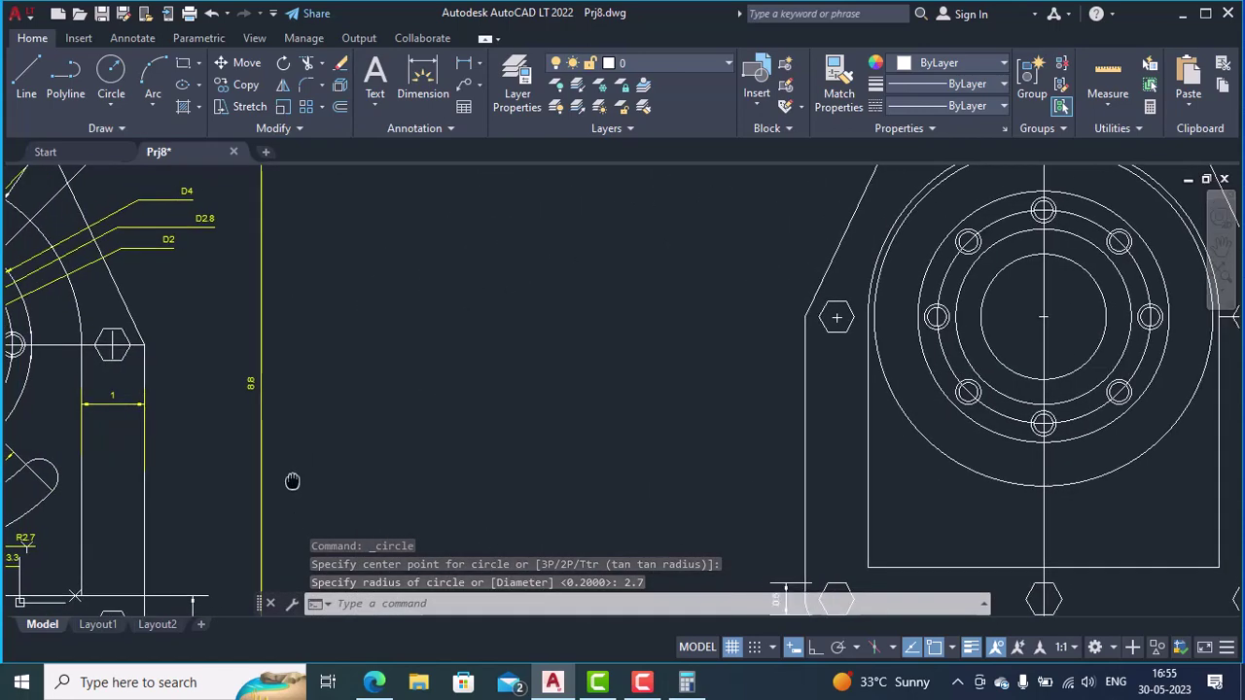
middle_click_drag(289, 478, 783, 448)
scroll(488, 530, "up", 4)
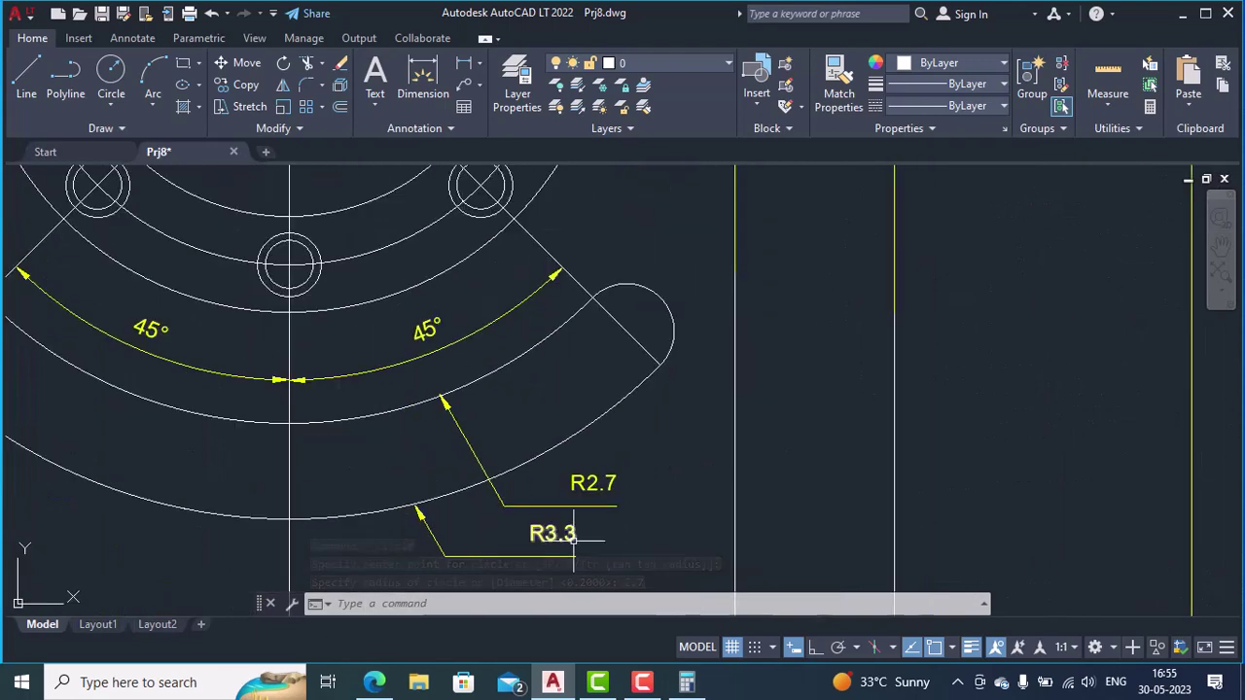
scroll(661, 529, "down", 4)
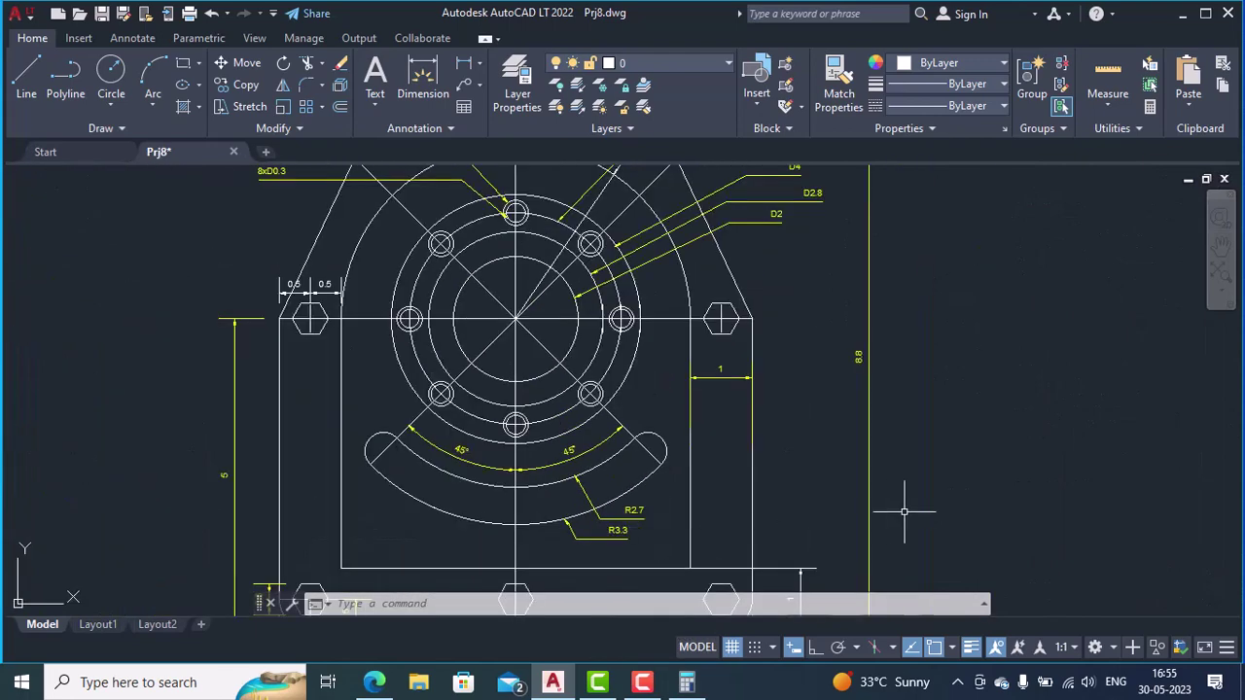
middle_click_drag(904, 511, 425, 503)
middle_click_drag(1018, 413, 551, 411)
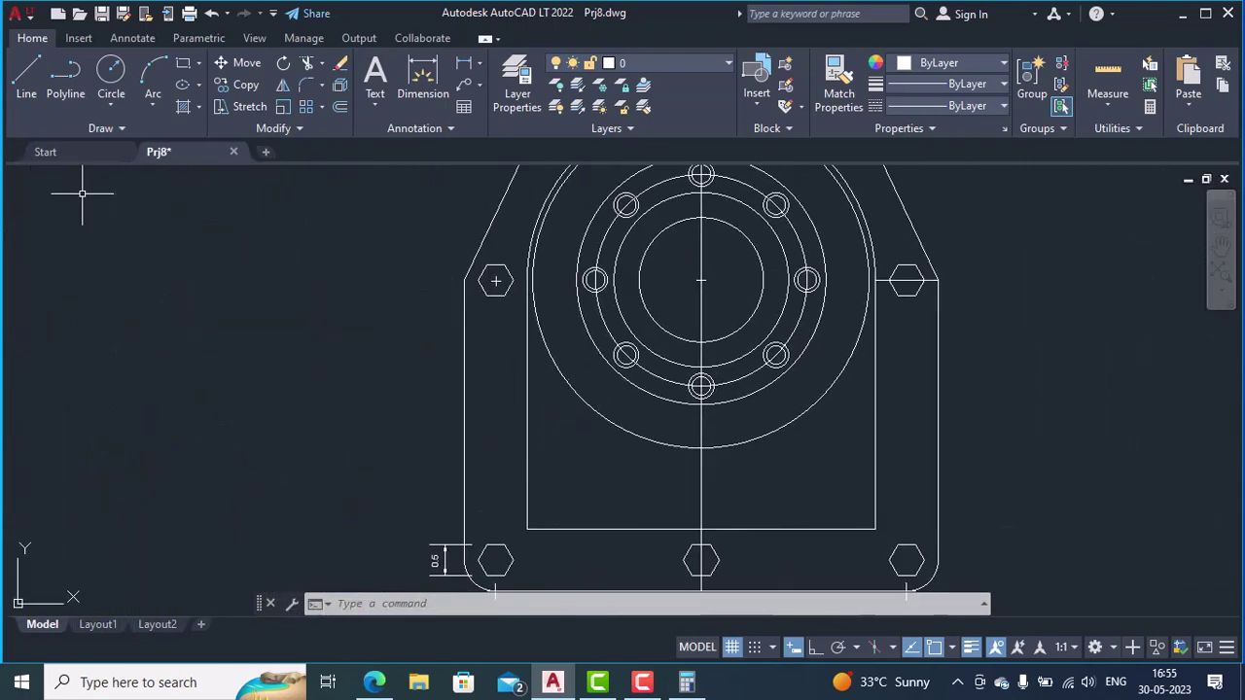
left_click(107, 100)
left_click(116, 133)
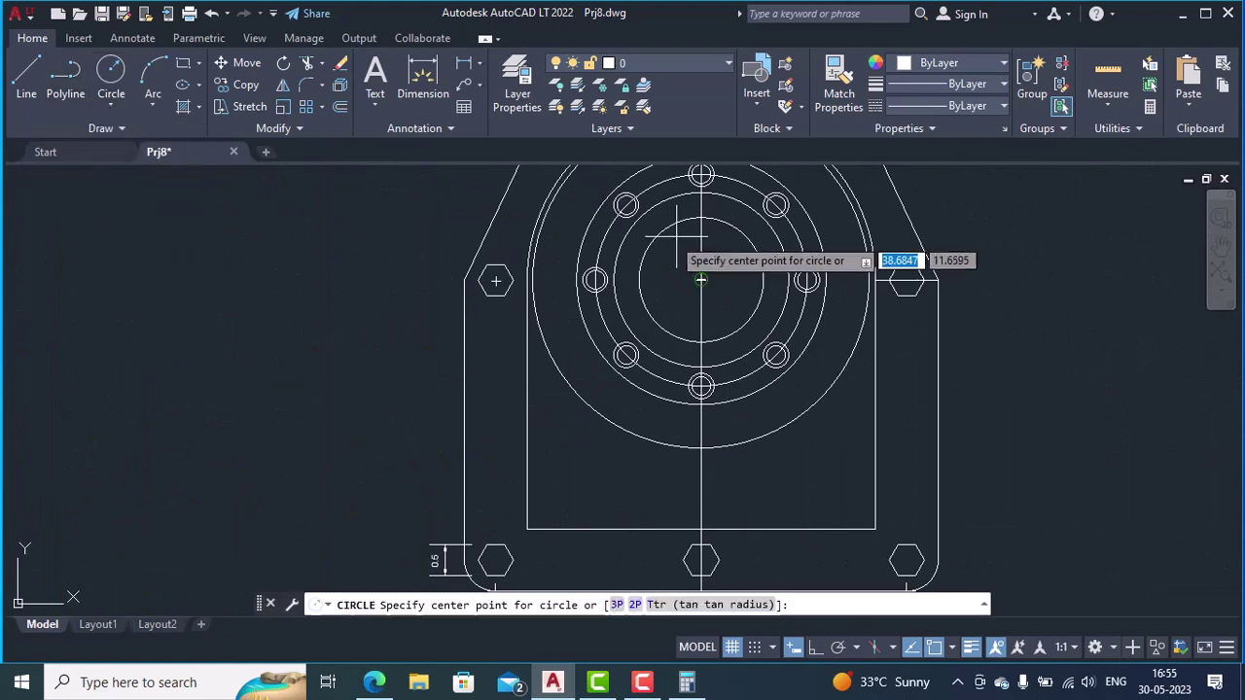
left_click(701, 280)
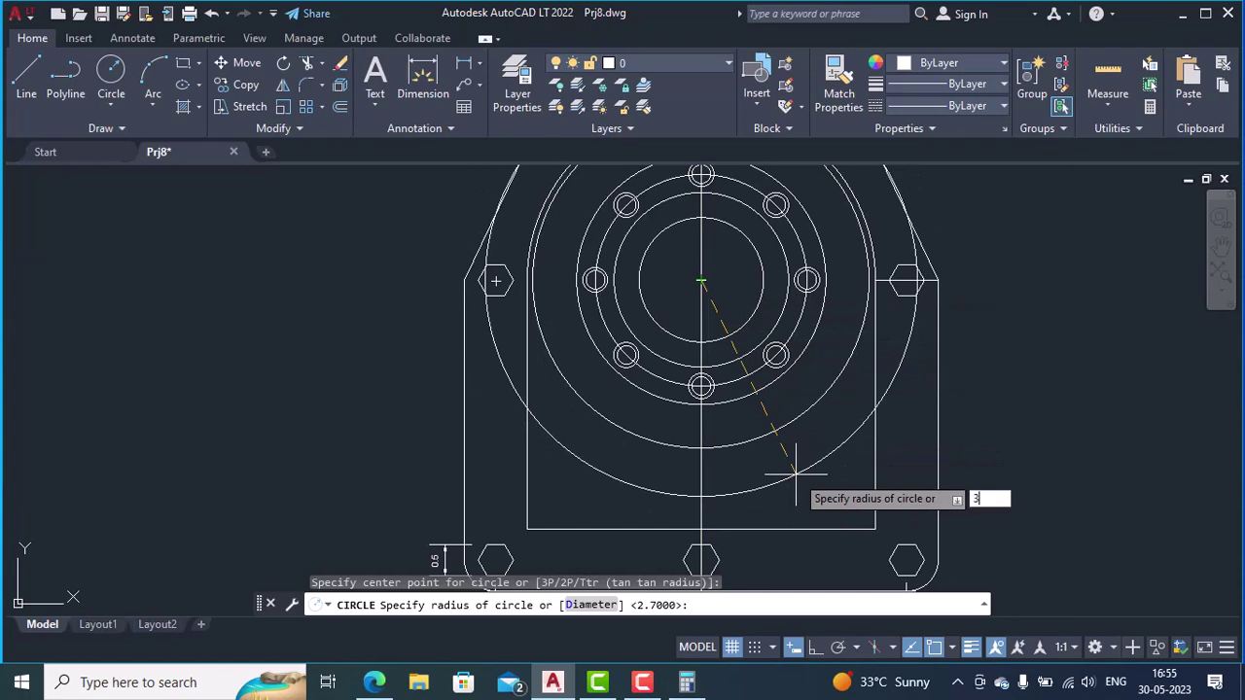
type("3.3")
key("Return")
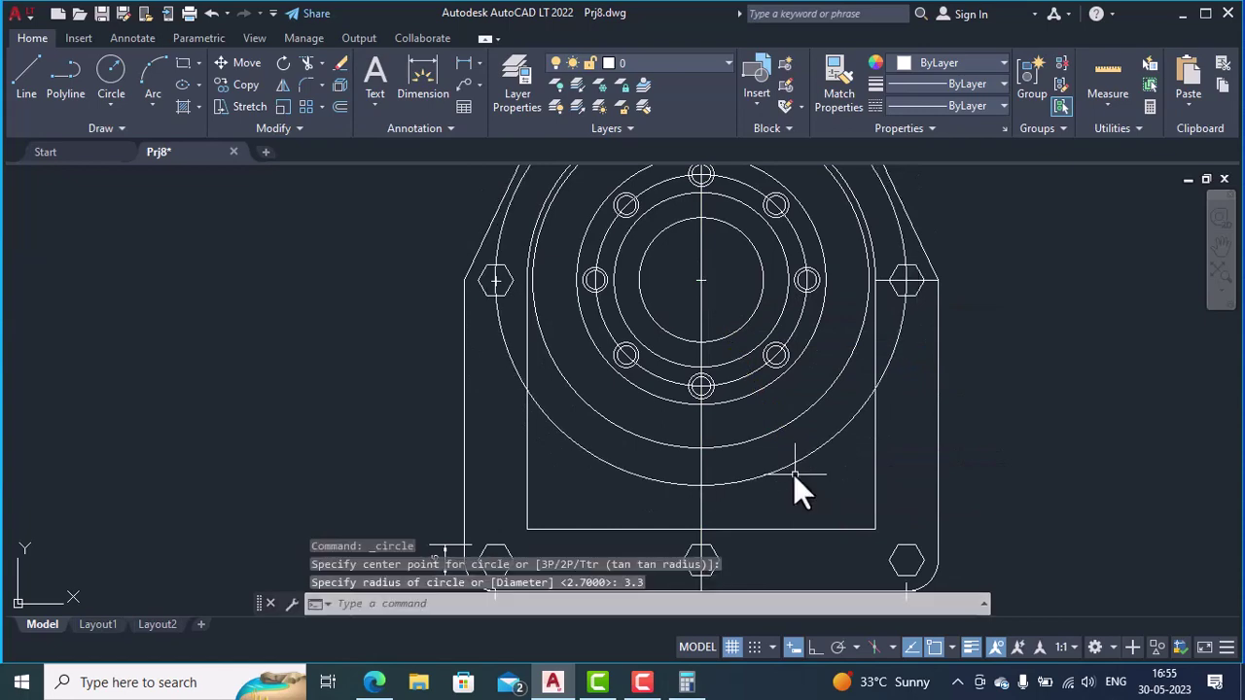
- Check the angle between the reference drawing's lower-left slot diagonal and vertical centreline with a trial angular dimension, without placing it
scroll(417, 424, "down", 2)
middle_click_drag(356, 438, 856, 420)
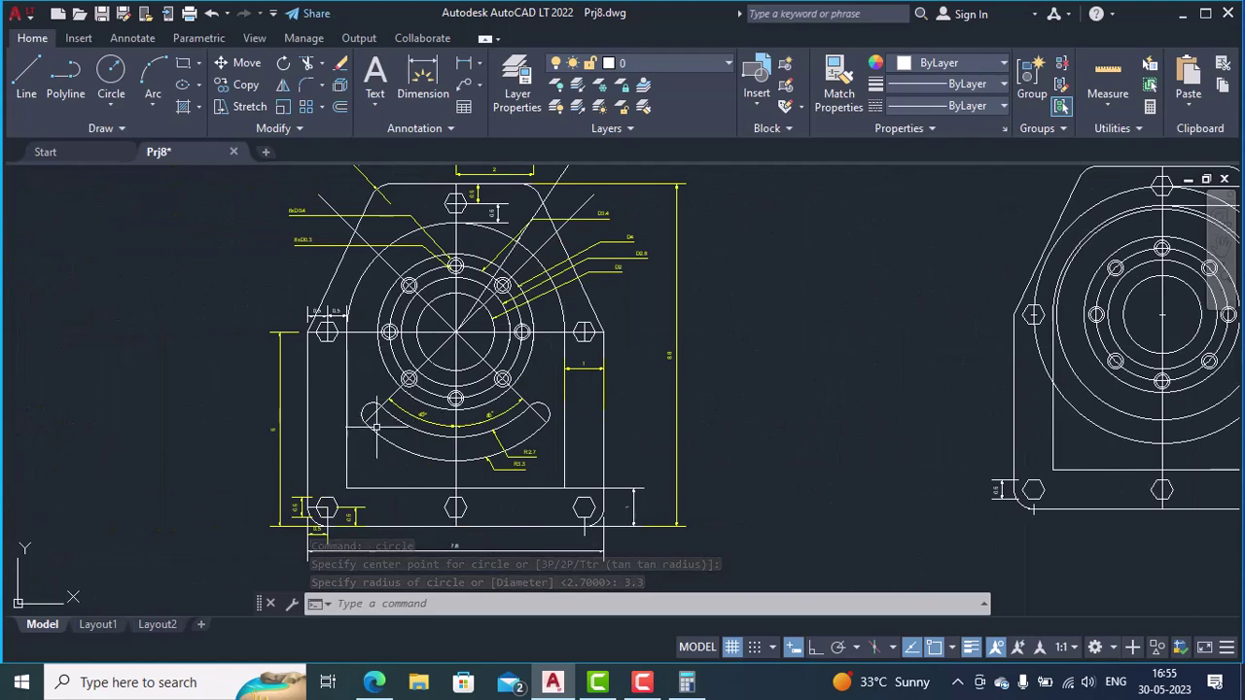
scroll(473, 414, "up", 2)
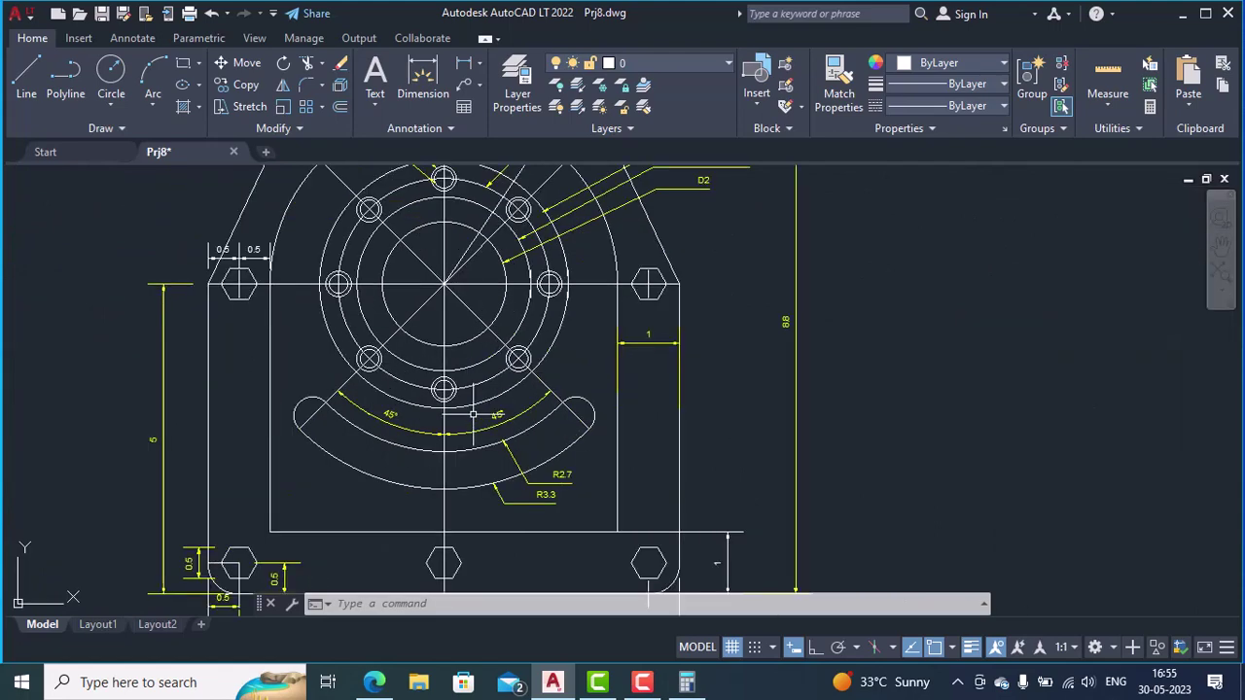
middle_click_drag(464, 311, 455, 355)
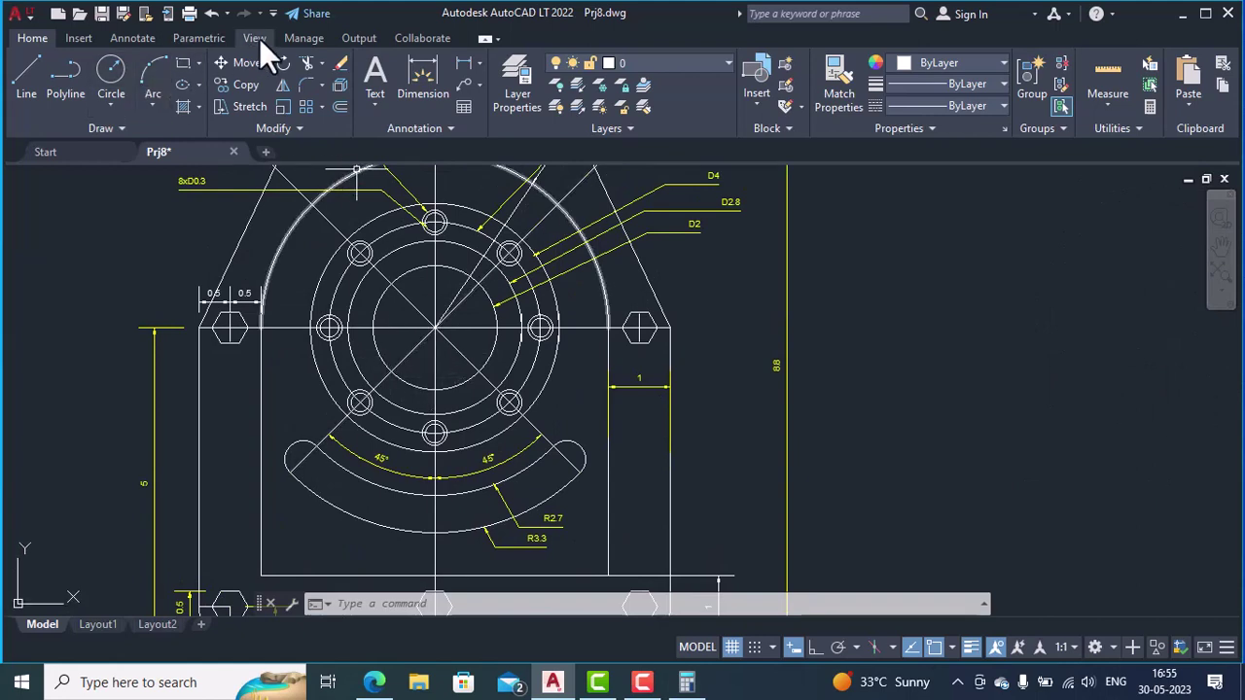
left_click(482, 64)
left_click(506, 165)
left_click(408, 357)
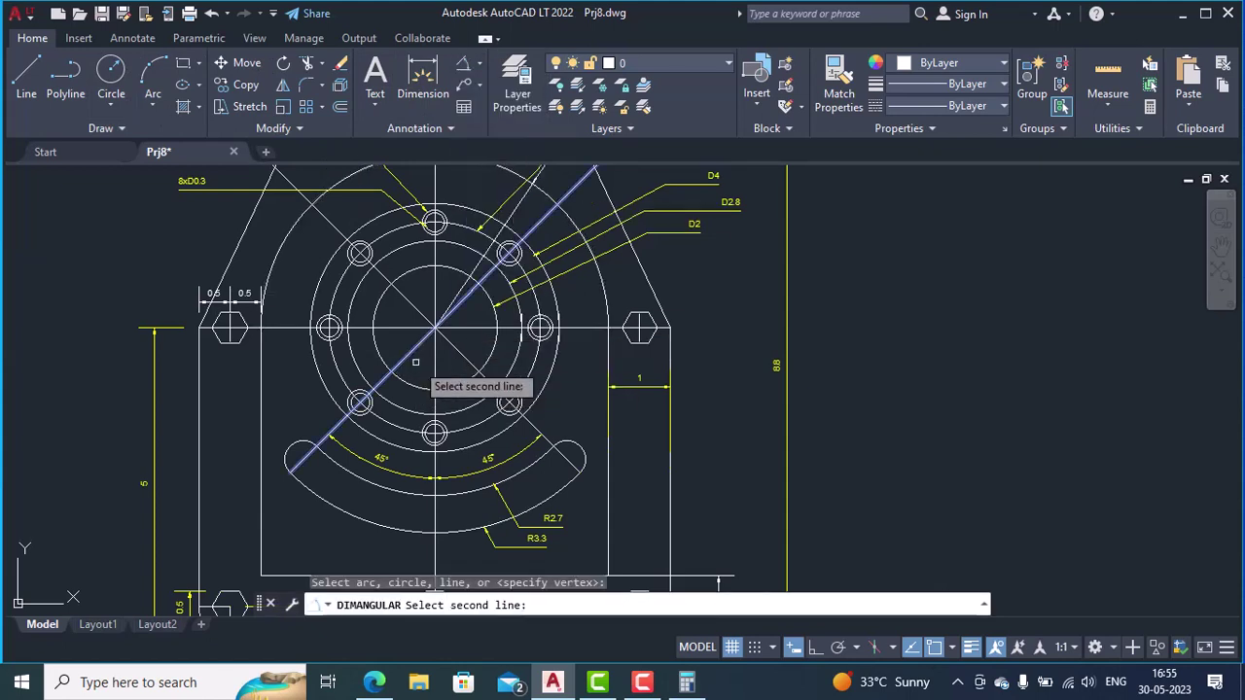
left_click(433, 366)
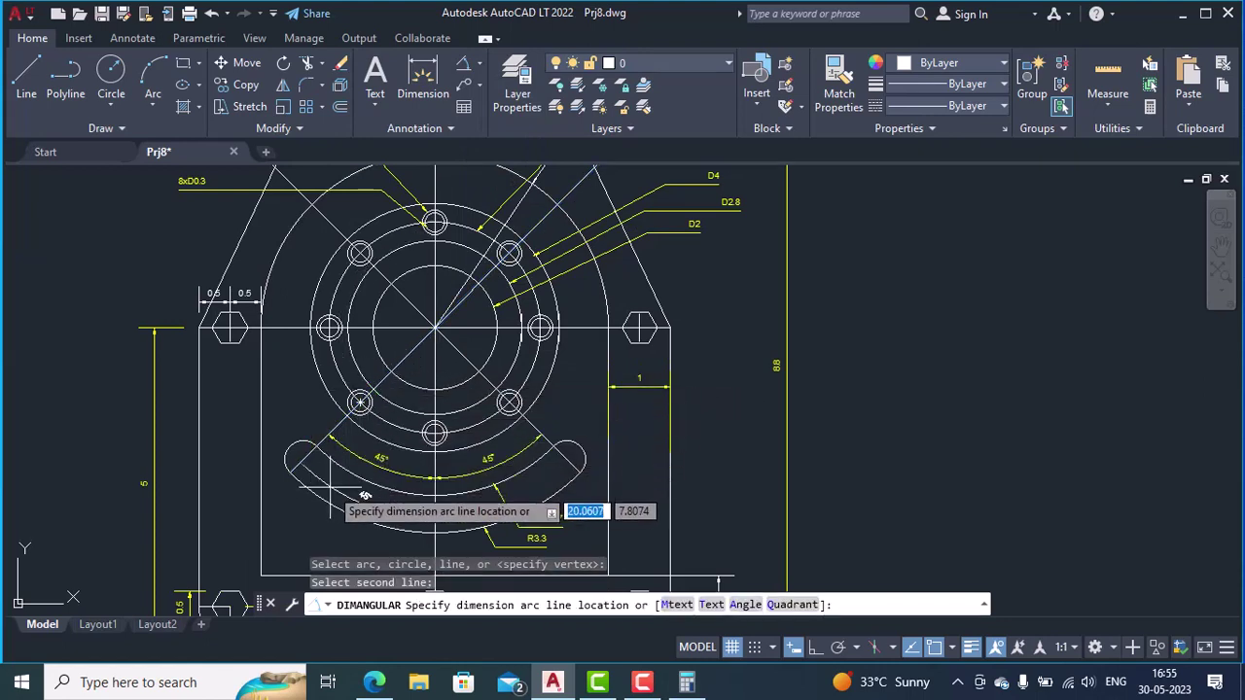
scroll(332, 487, "up", 2)
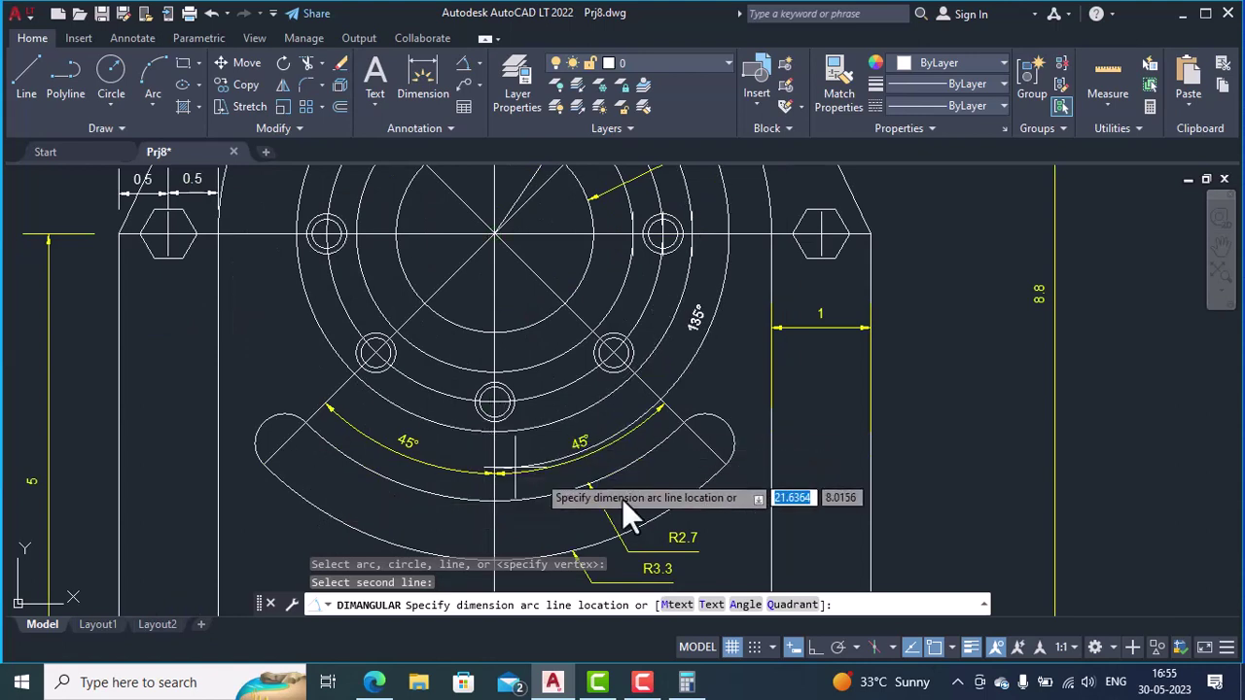
key("Escape")
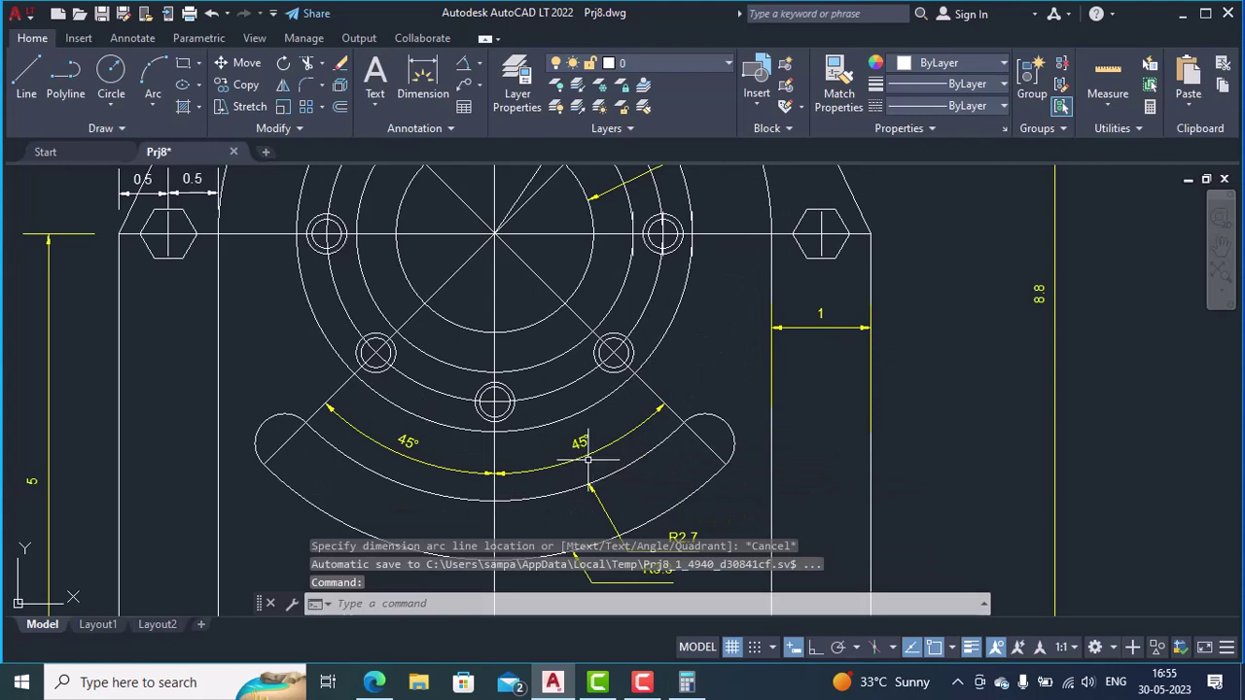
- Switch to Calculator and compute 180 + 45 for the left slot line's direction angle, then return to the new plate
mouse_move(562, 373)
middle_mouse_down()
mouse_move(798, 467)
mouse_move(565, 484)
middle_mouse_up()
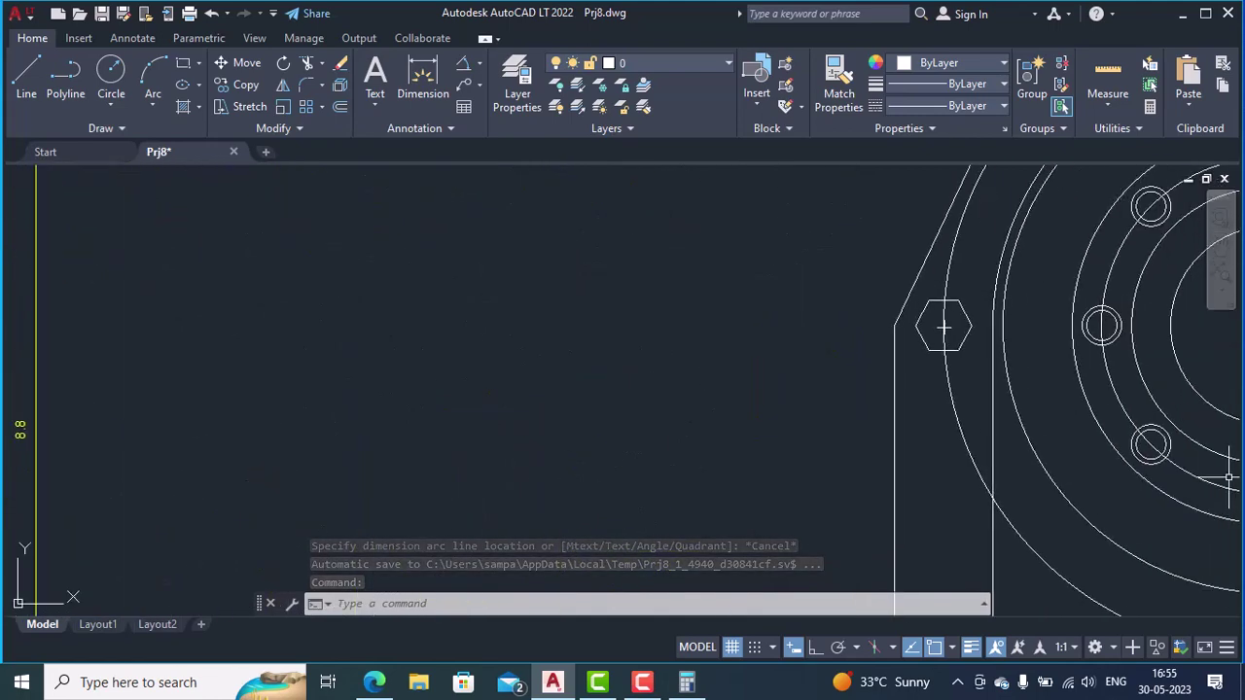
scroll(1115, 522, "down", 3)
middle_click_drag(1115, 522, 773, 495)
scroll(849, 437, "up", 4)
mouse_move(849, 437)
middle_mouse_down()
mouse_move(944, 292)
mouse_move(934, 361)
middle_mouse_up()
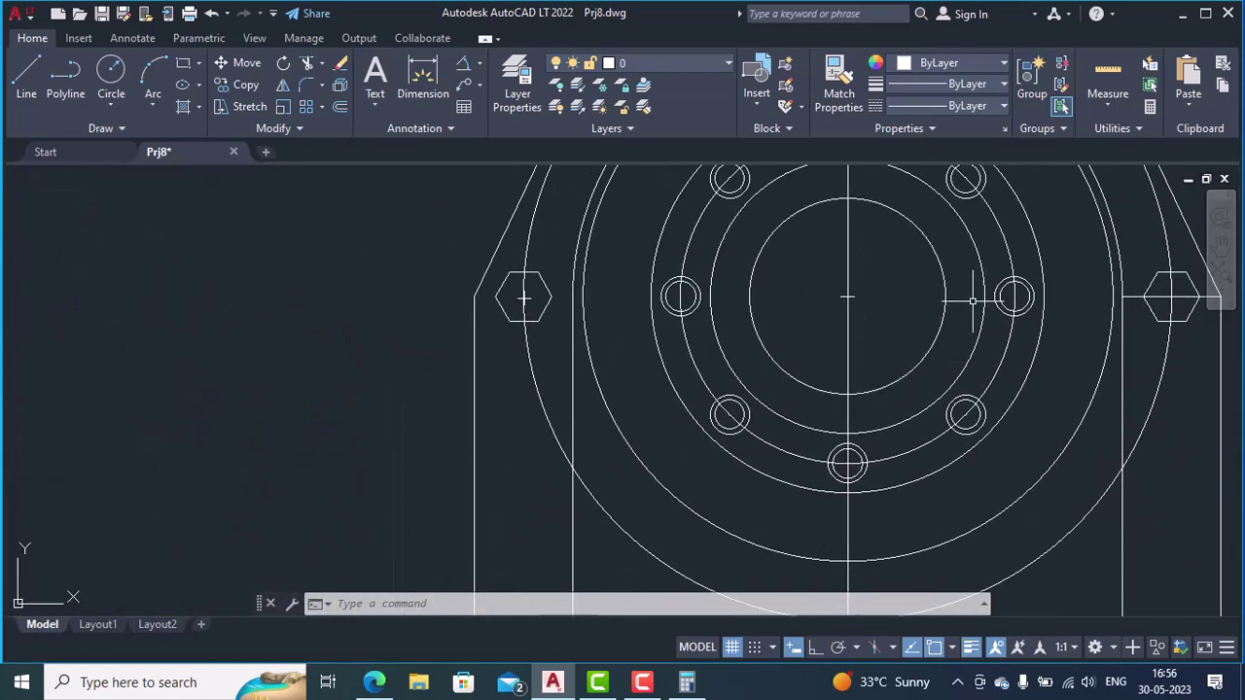
mouse_move(1056, 170)
middle_mouse_down()
mouse_move(1034, 295)
mouse_move(923, 282)
middle_mouse_up()
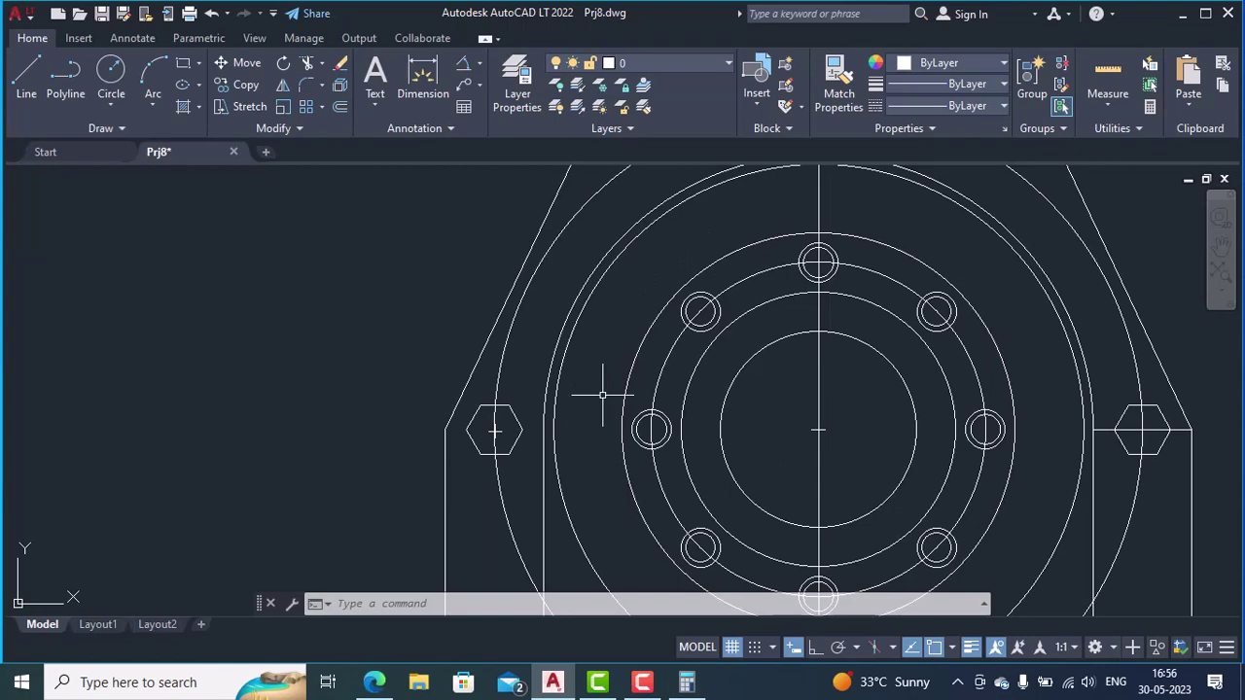
middle_click_drag(602, 395, 652, 298)
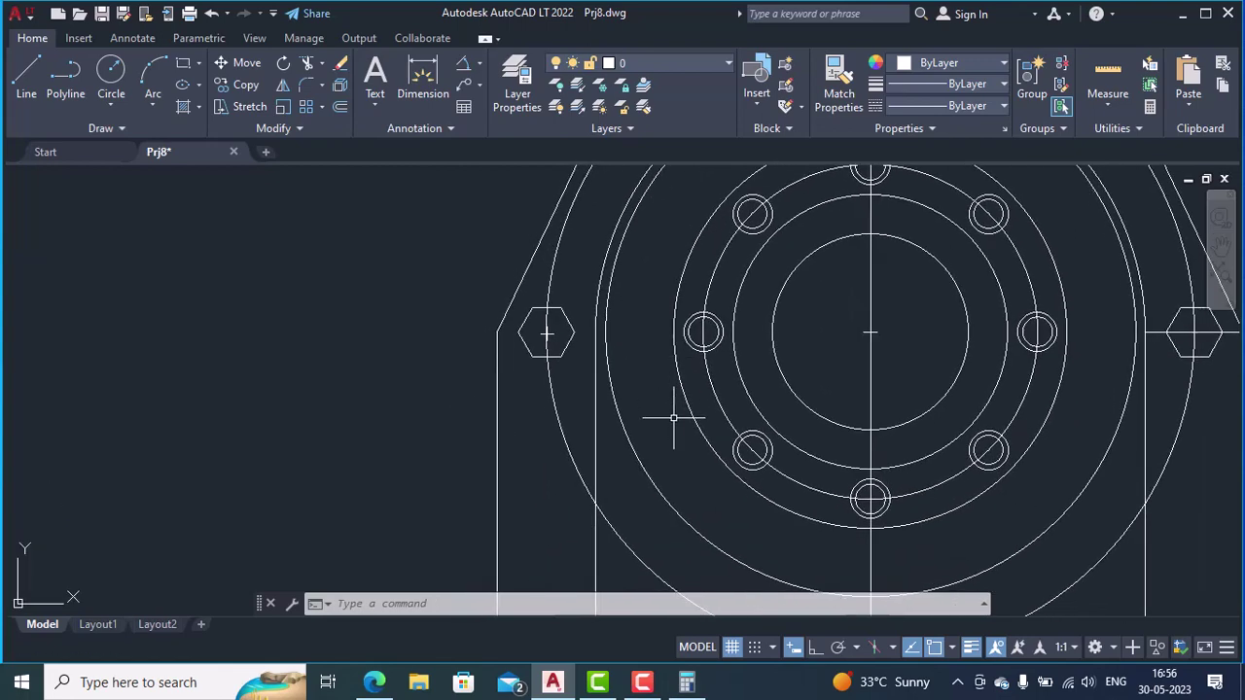
left_click(686, 681)
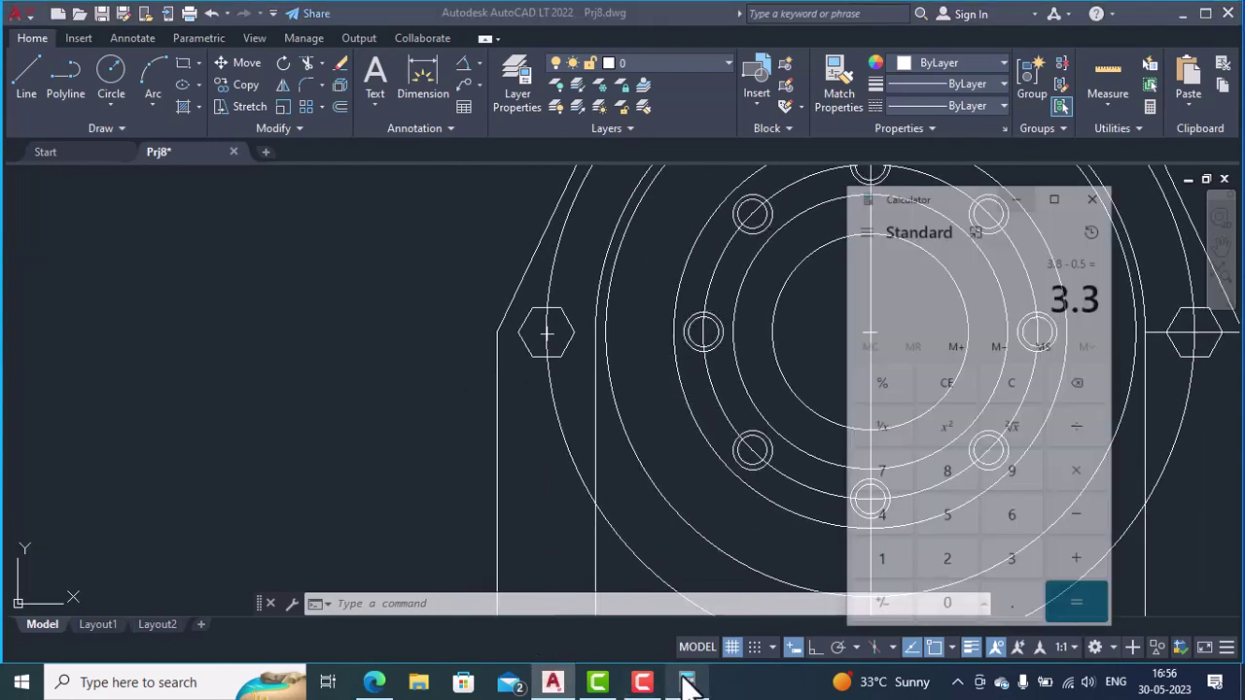
left_click(910, 541)
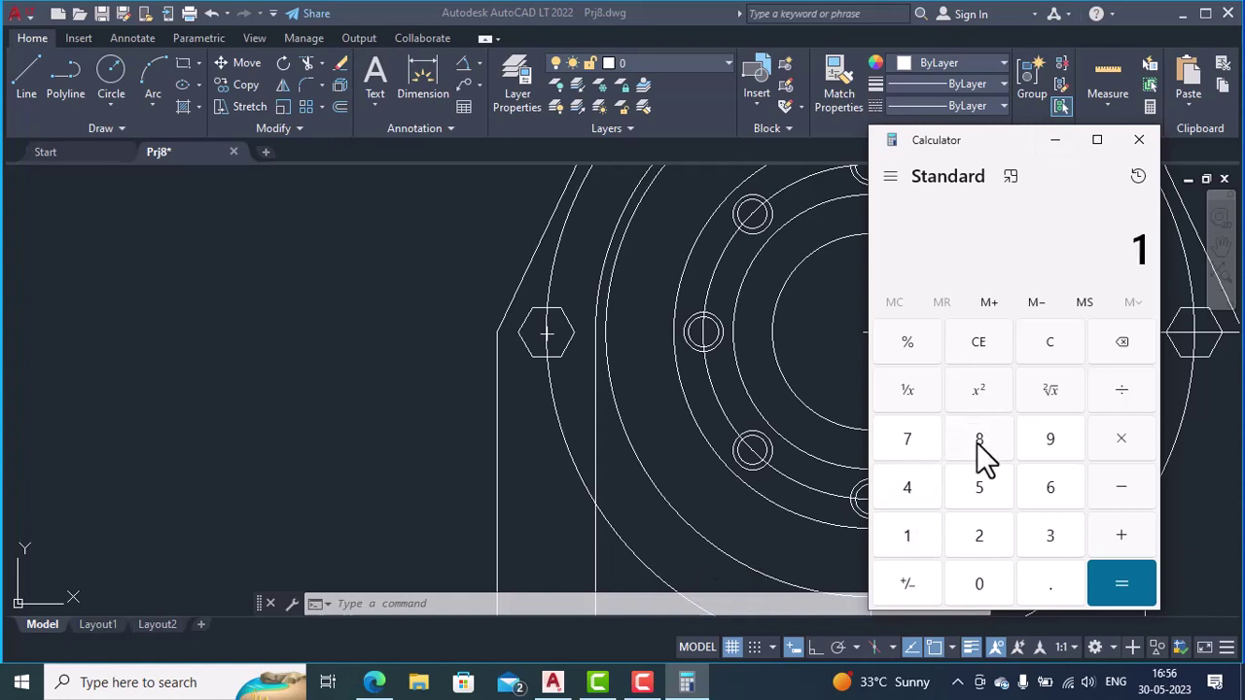
left_click(982, 594)
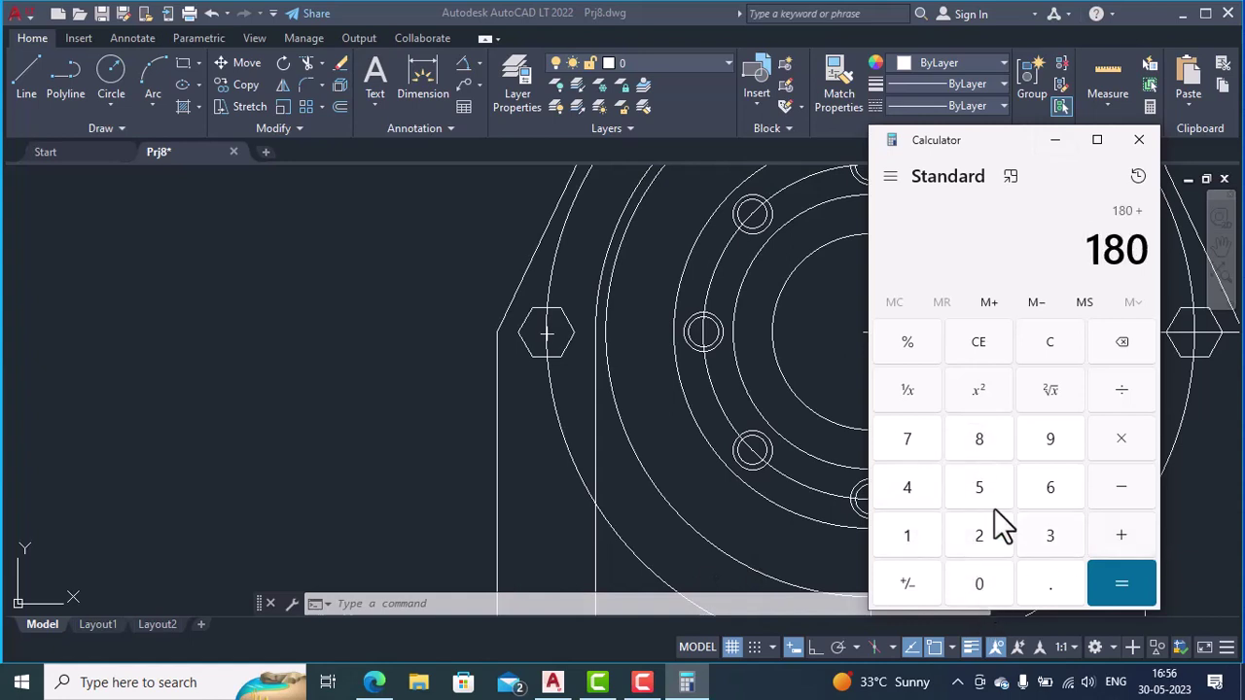
left_click(934, 494)
left_click(976, 498)
left_click(1113, 574)
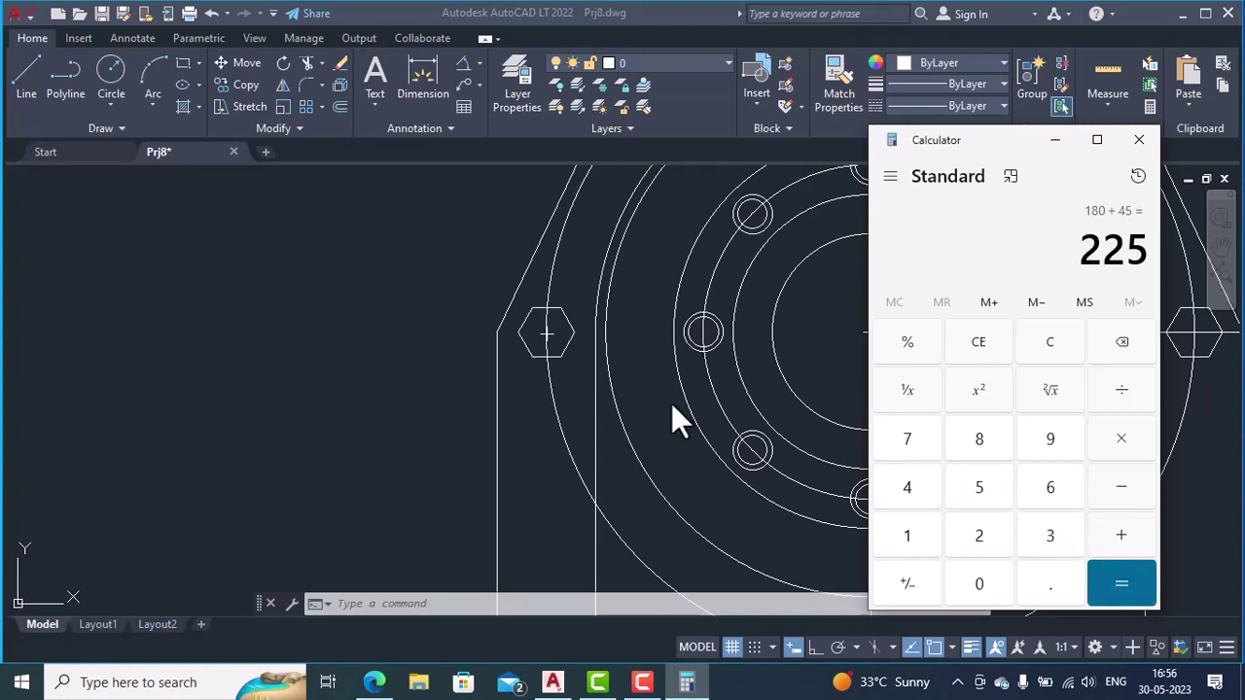
left_click(1071, 146)
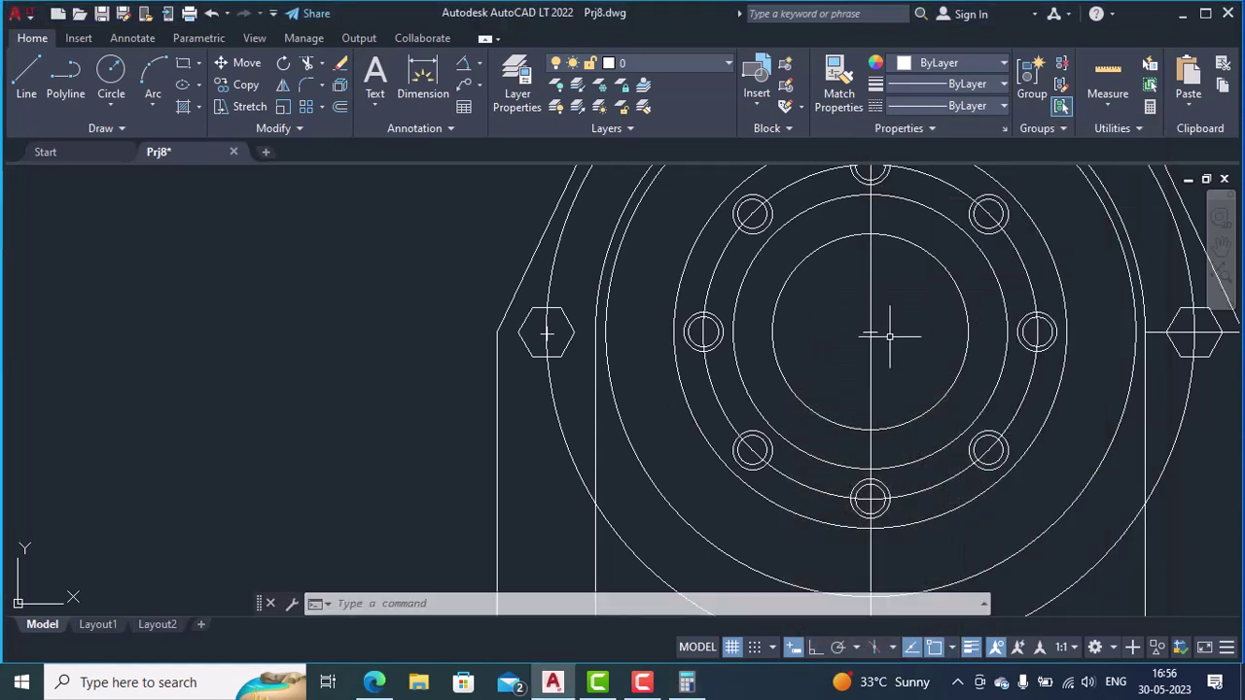
- Draw a line of length 5 at 225° from the new plate's common circle centre
key("Return")
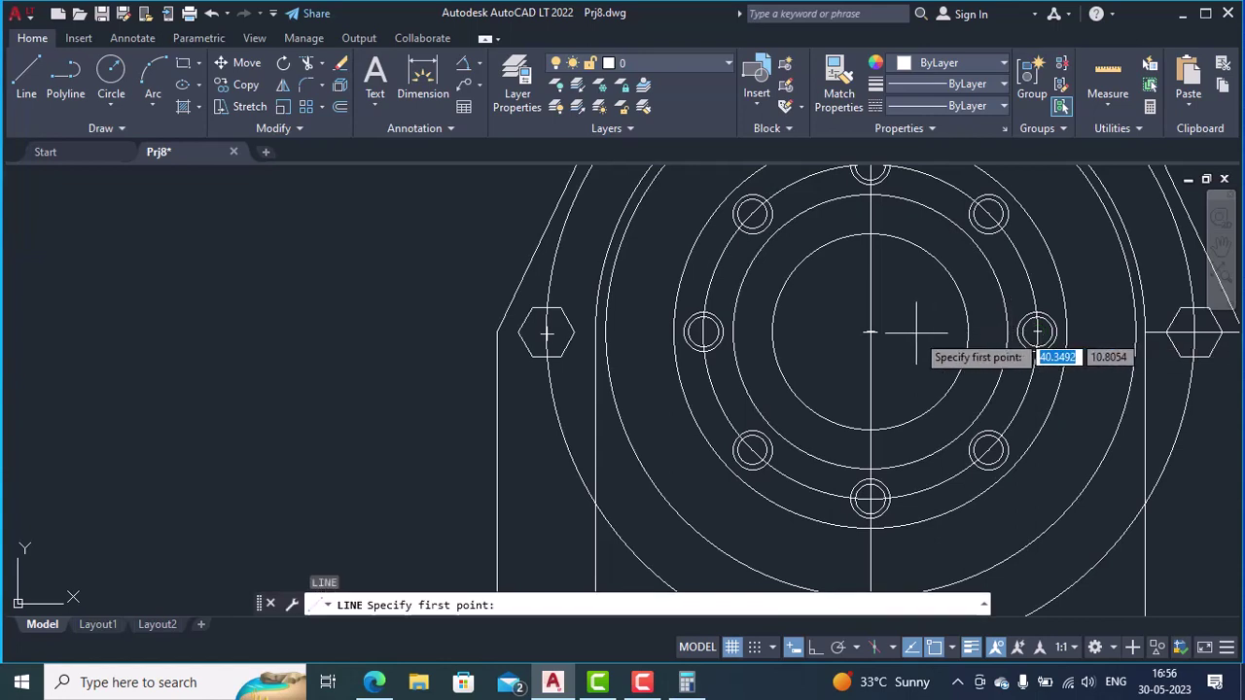
left_click(869, 332)
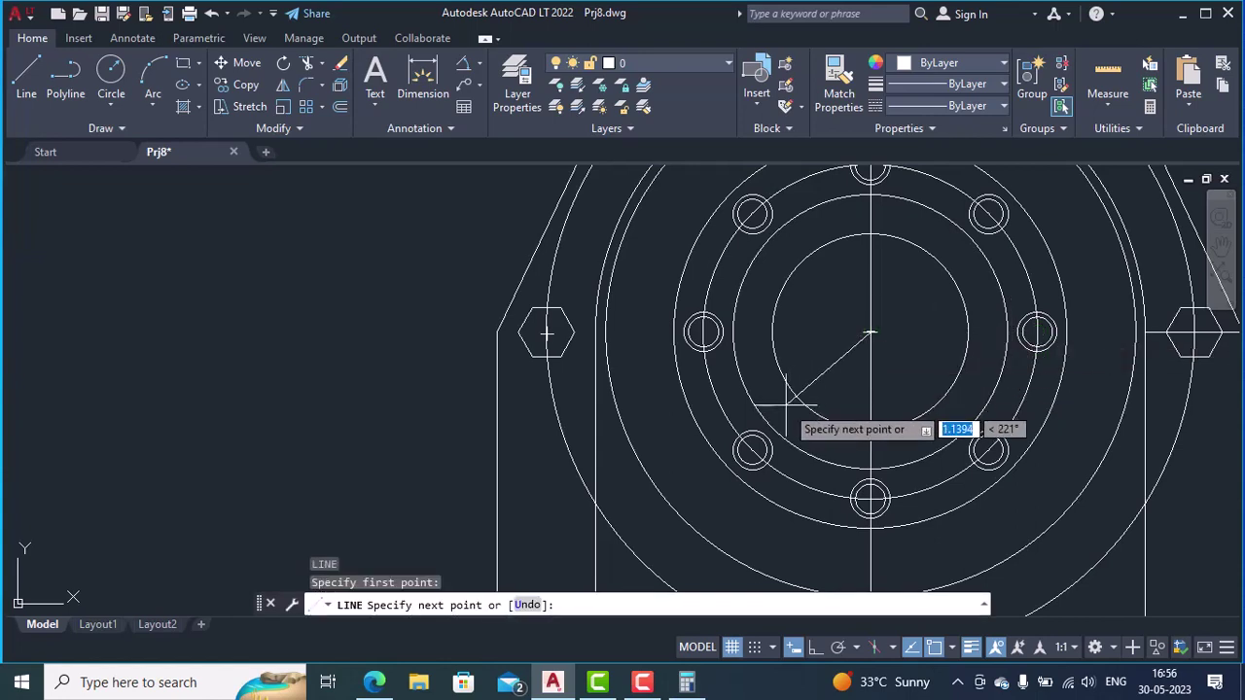
type("5")
key("Tab")
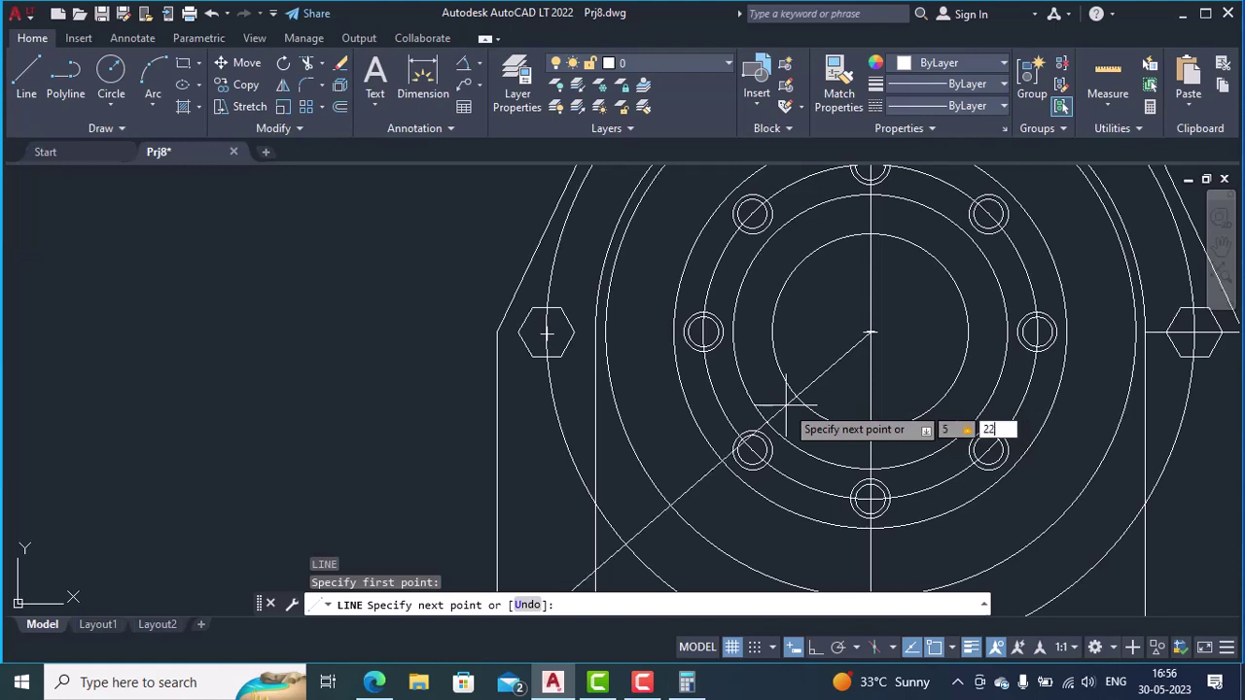
type("225")
key("Return")
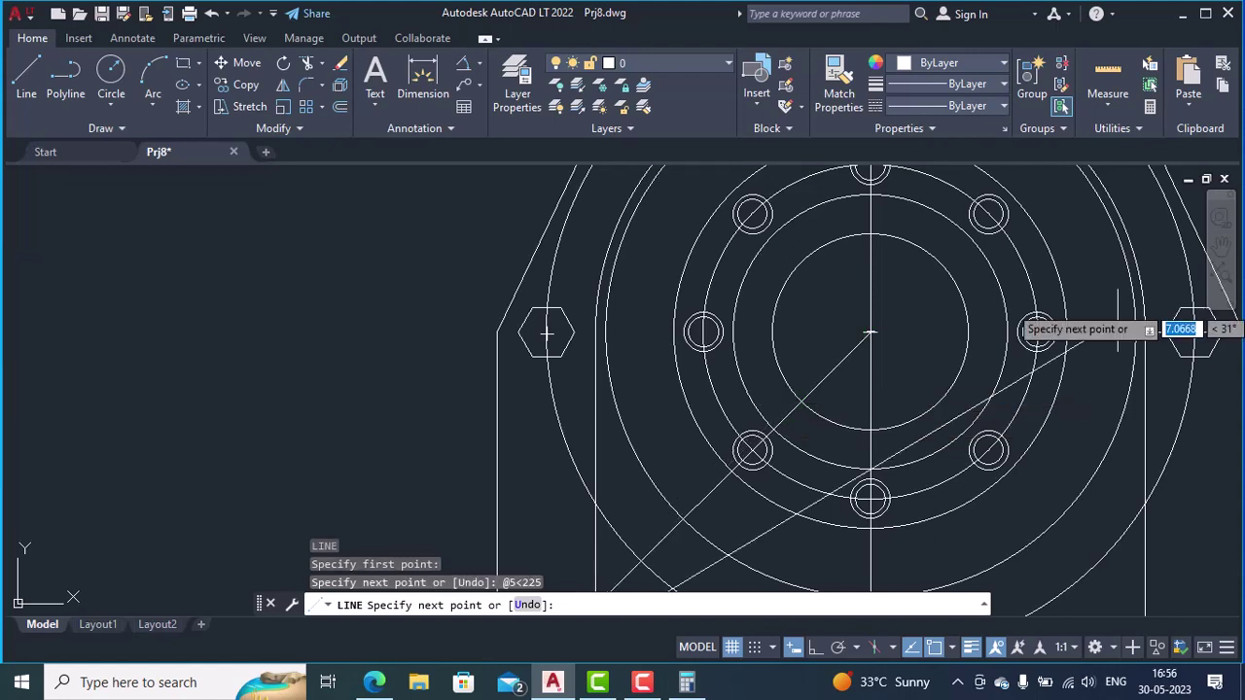
key("Return")
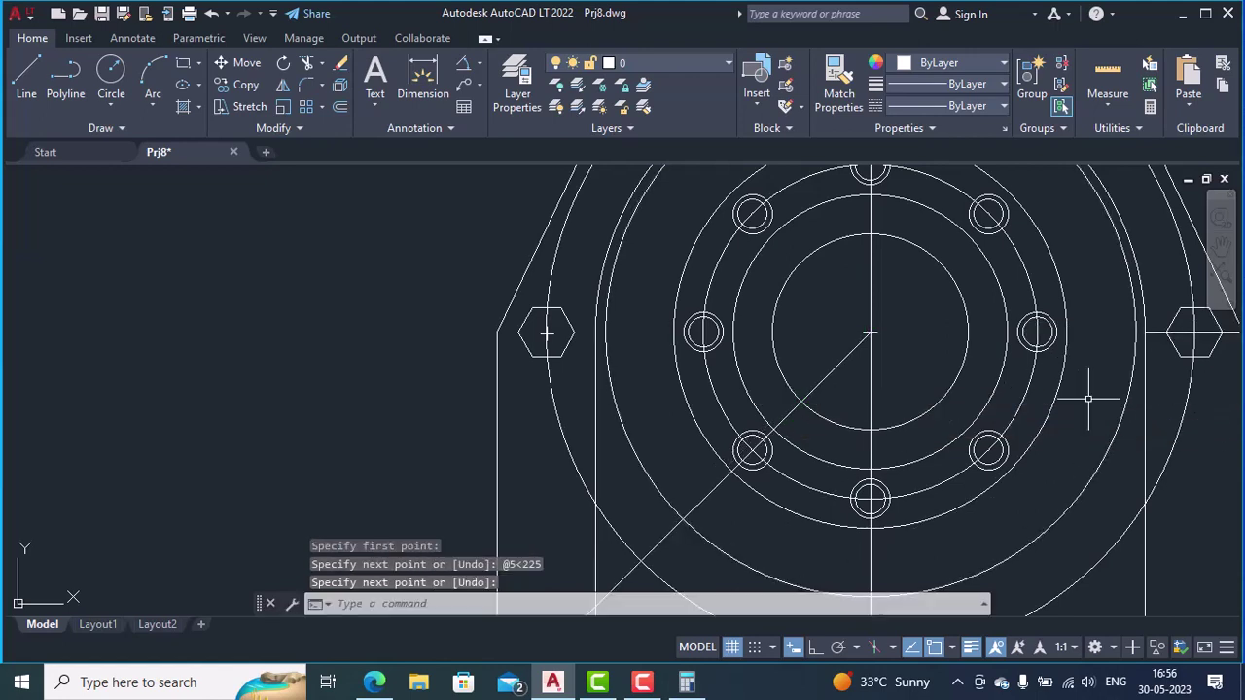
- Switch to Calculator and compute 180 + 90 + 45 for the right slot line's direction angle
scroll(1086, 398, "down", 2)
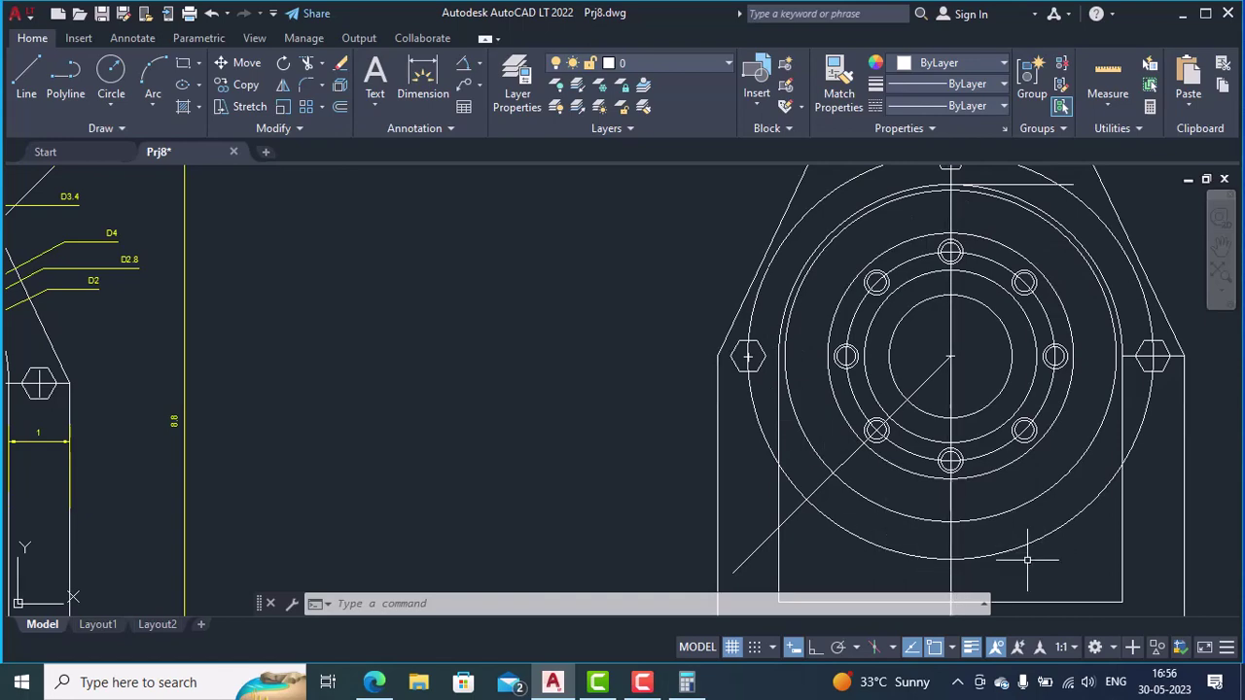
left_click(688, 684)
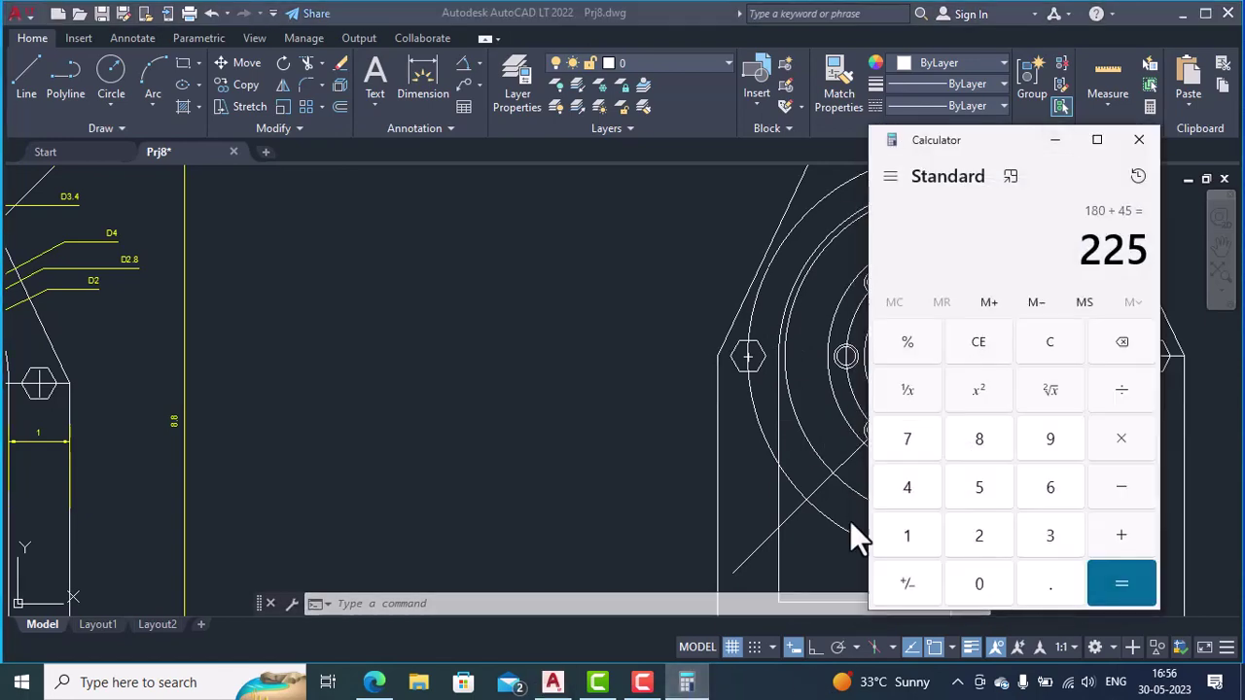
left_click(1050, 341)
left_click(909, 538)
left_click(980, 453)
left_click(979, 584)
left_click(1122, 535)
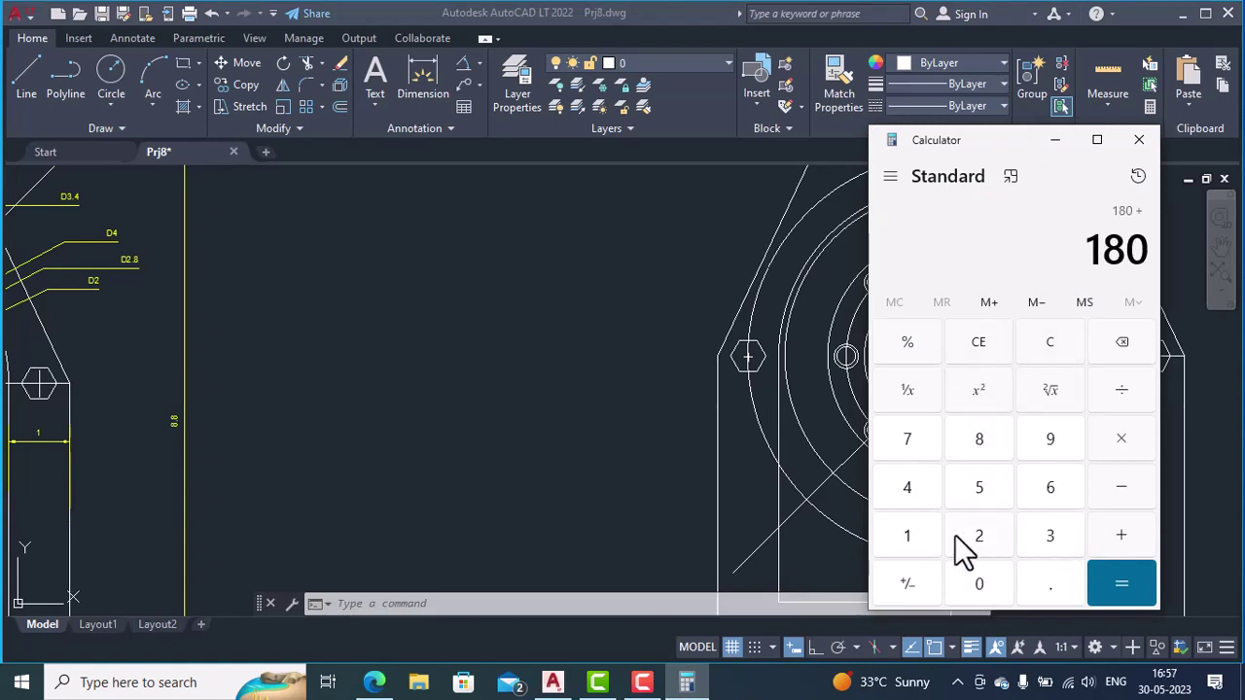
left_click(1049, 442)
left_click(985, 584)
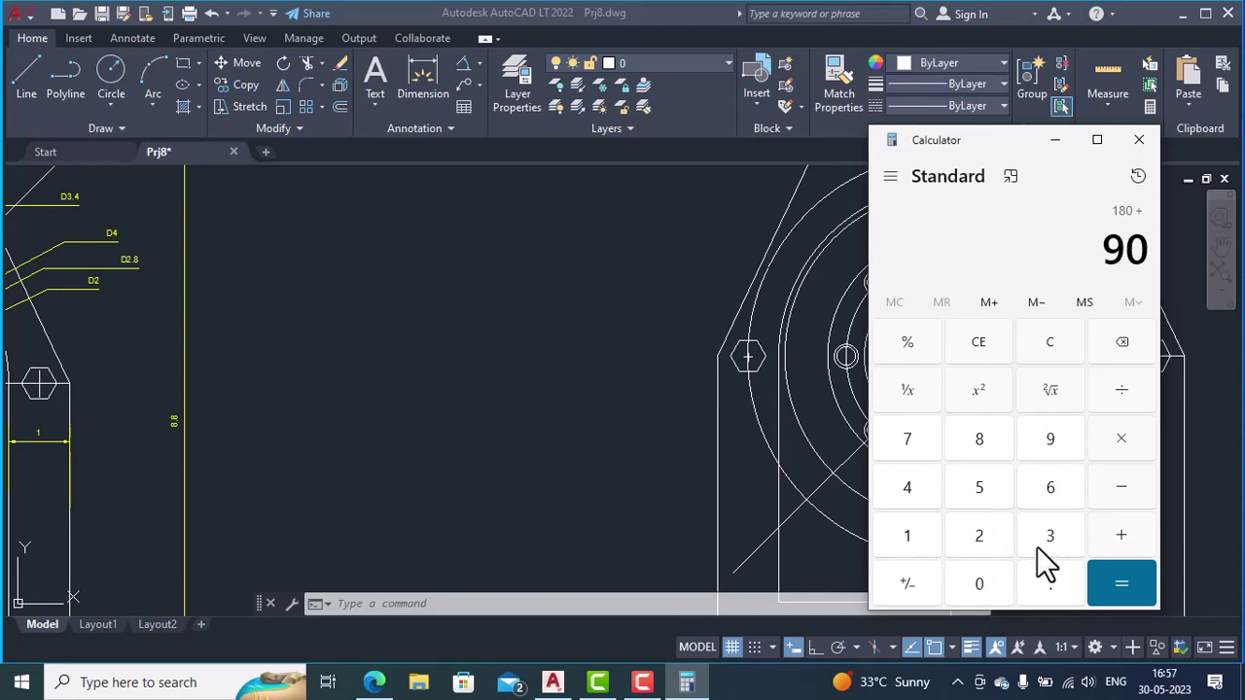
left_click(1121, 535)
left_click(913, 491)
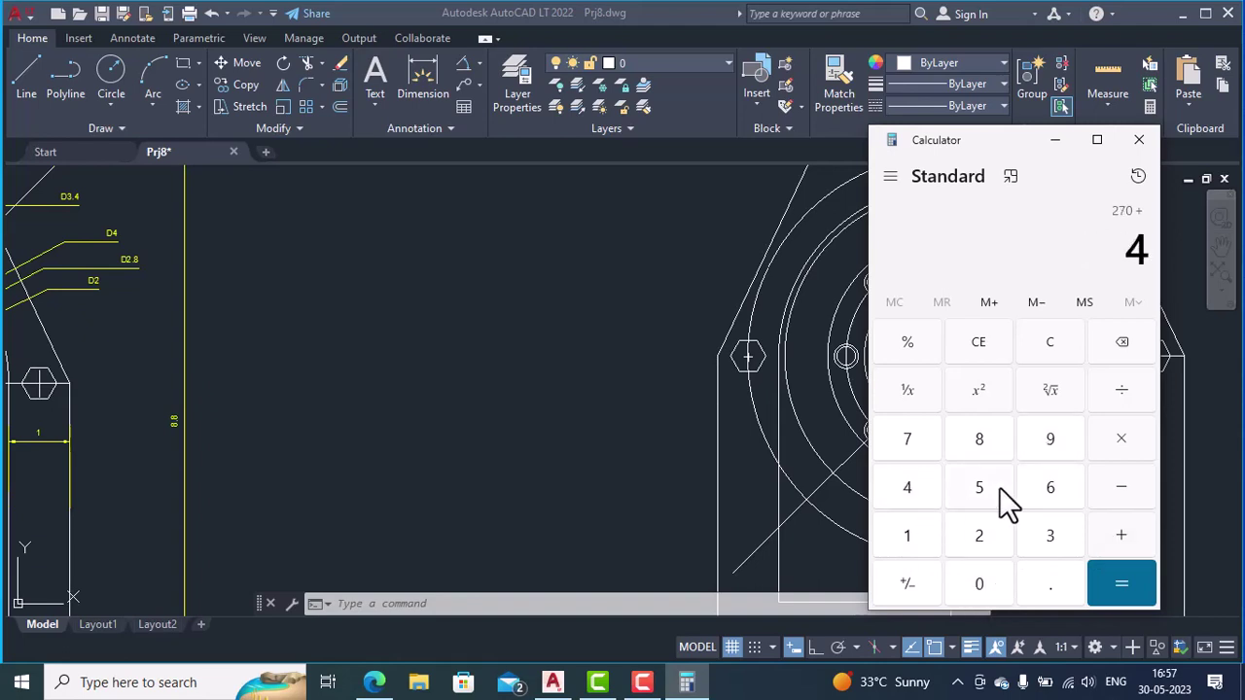
left_click(982, 488)
left_click(1141, 586)
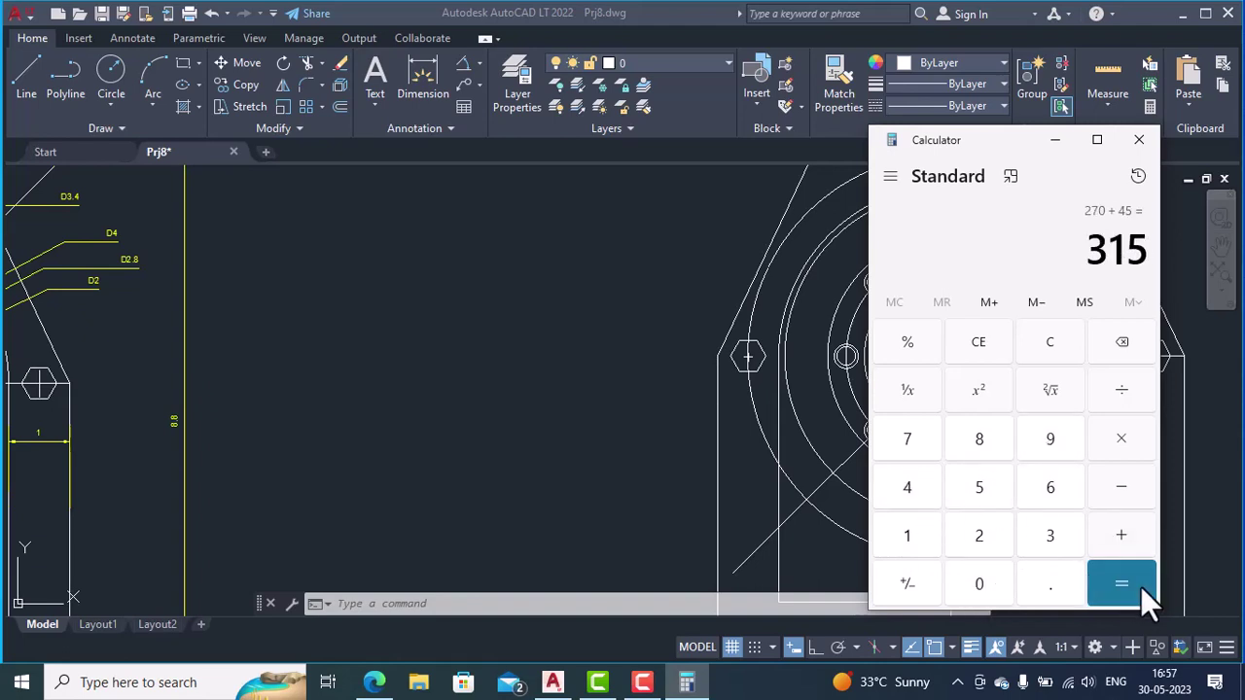
- Draw a line of length 5 at 315° from the new plate's common circle centre
left_click(1058, 143)
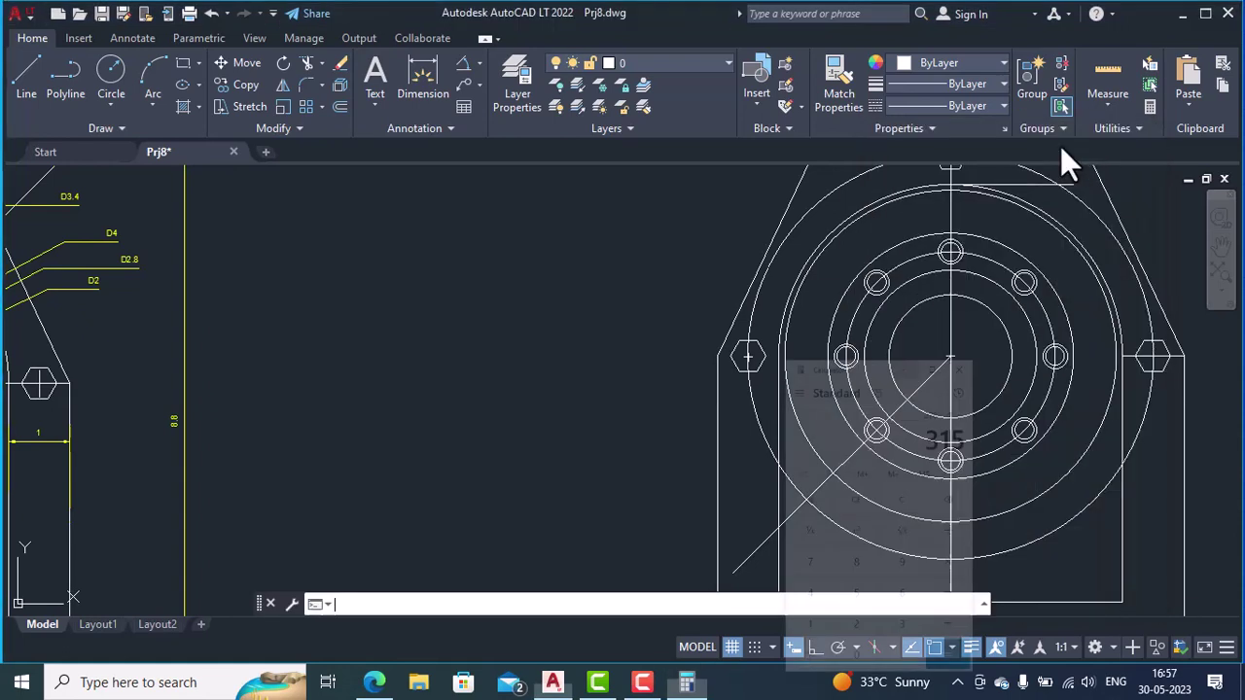
key("l")
key("Return")
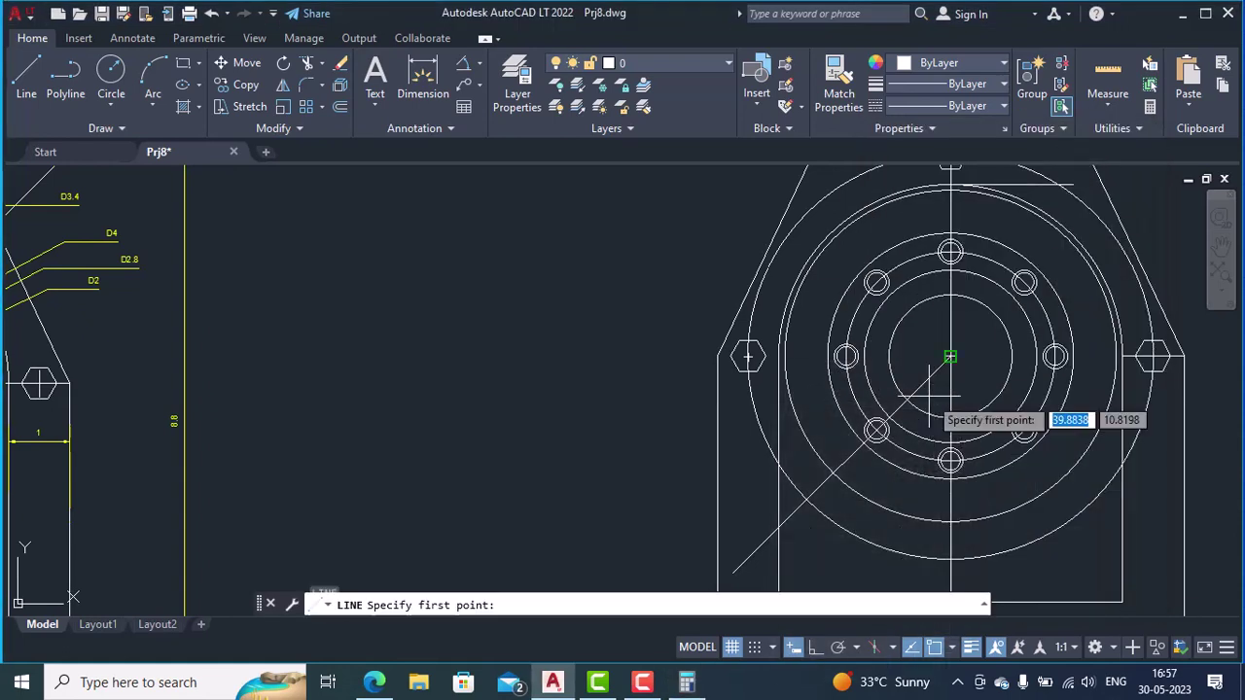
left_click(951, 357)
key("BackSpace")
type("5")
key("Tab")
type("315")
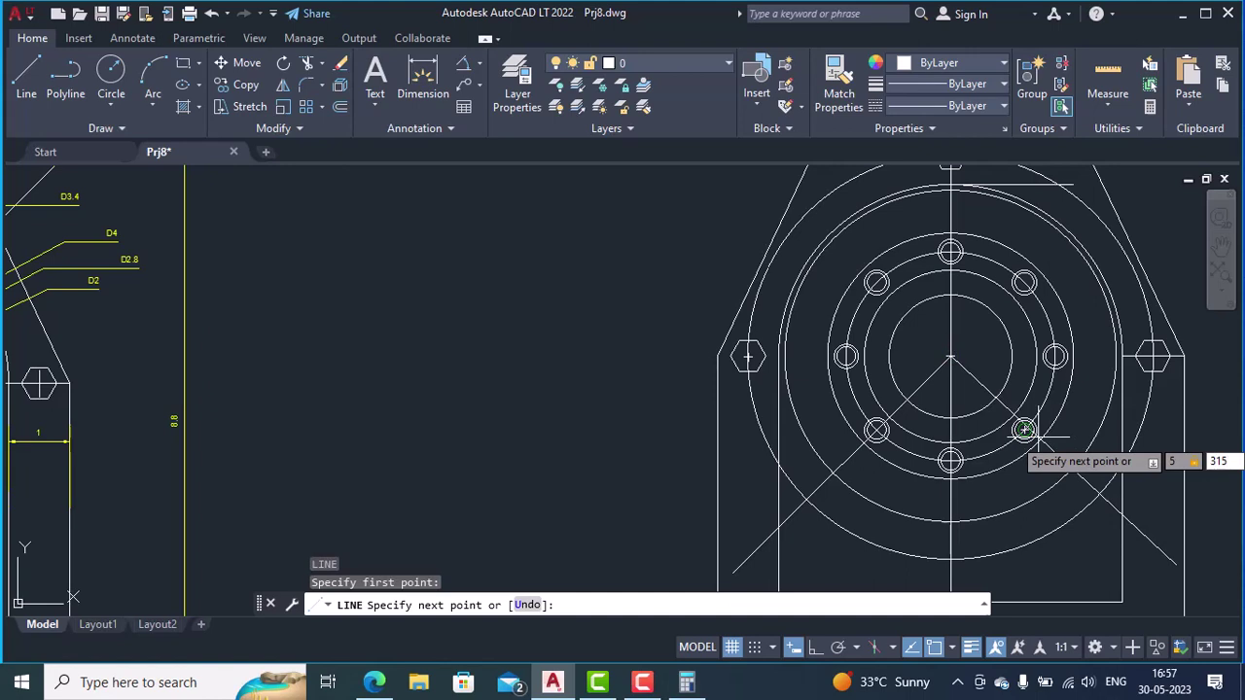
key("Return")
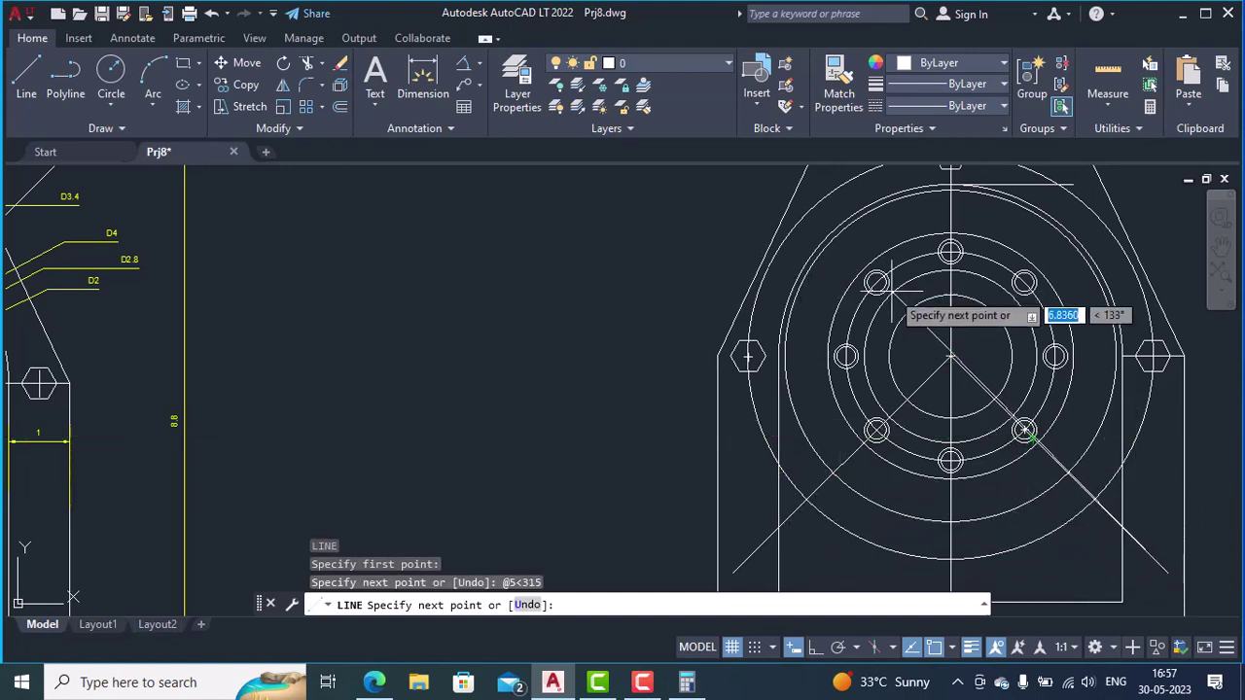
key("Return")
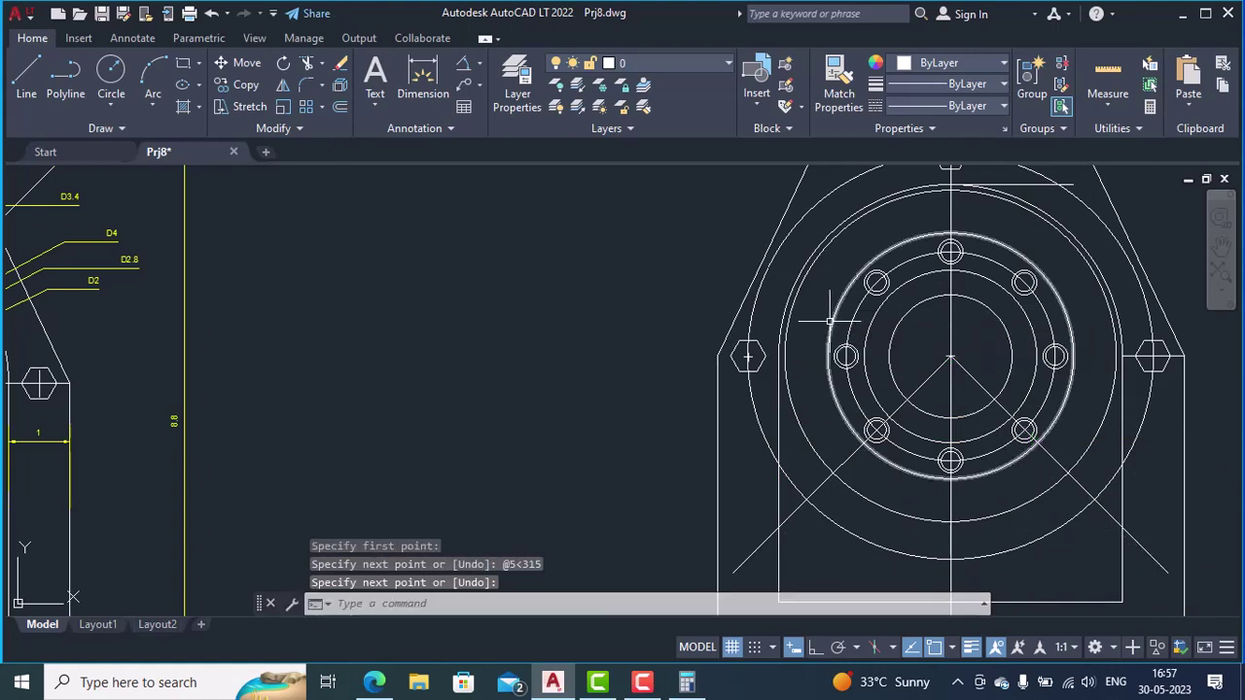
- Trim the two slot construction circles outside the 225° and 315° lines, keeping only their lower arcs between the lines
type("trim")
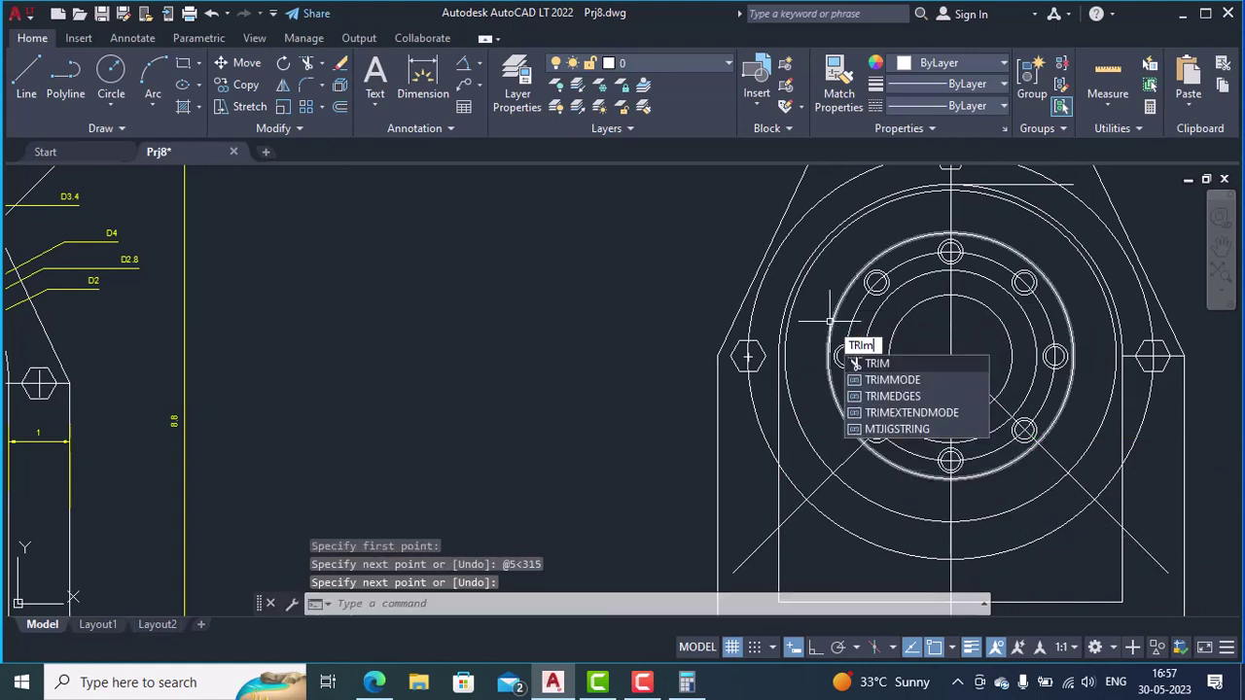
key("Return")
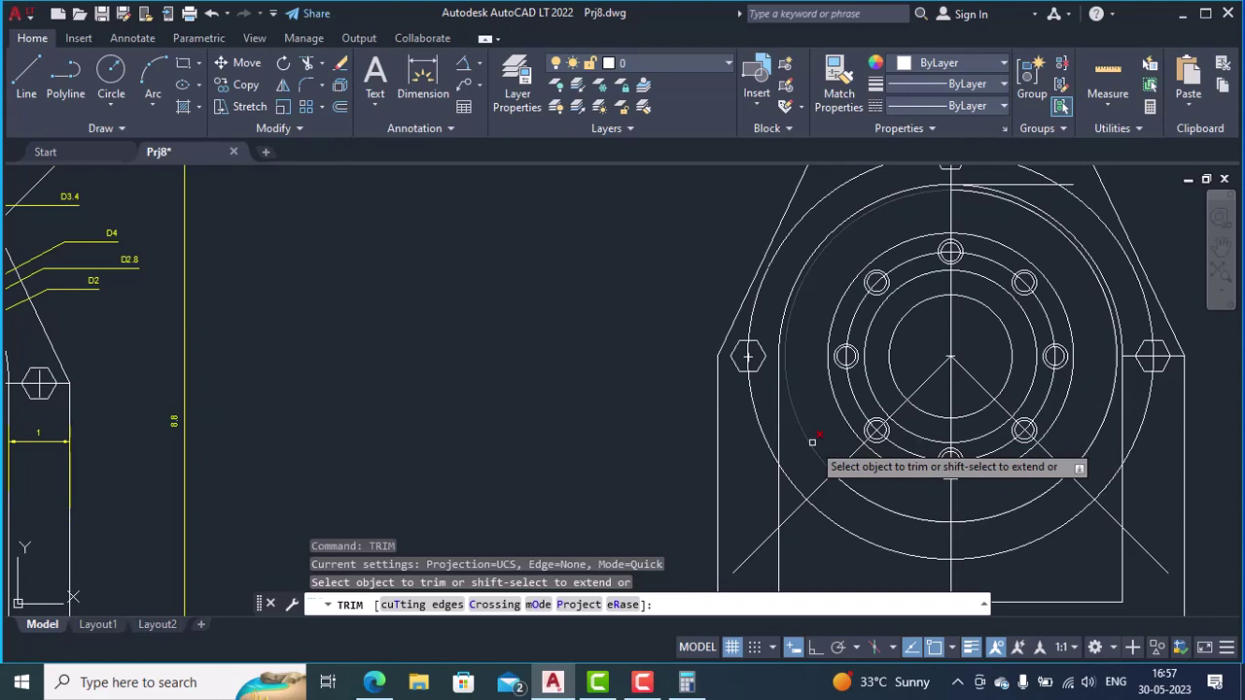
left_click(812, 443)
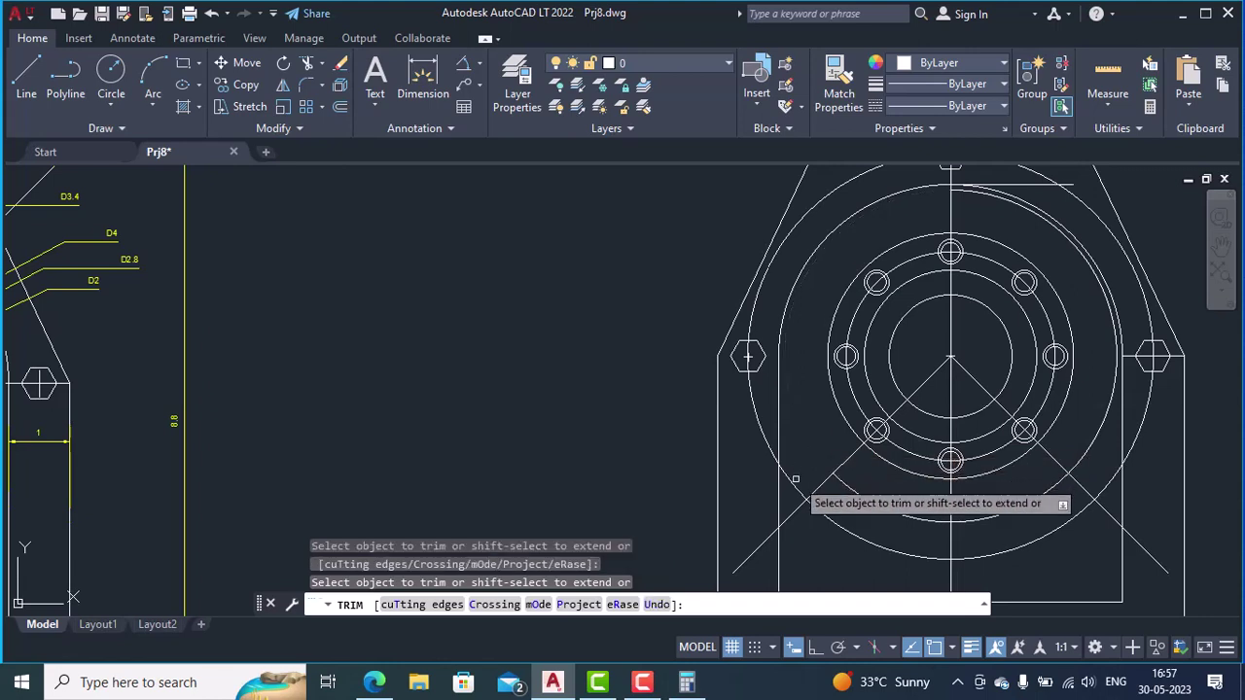
left_click(766, 440)
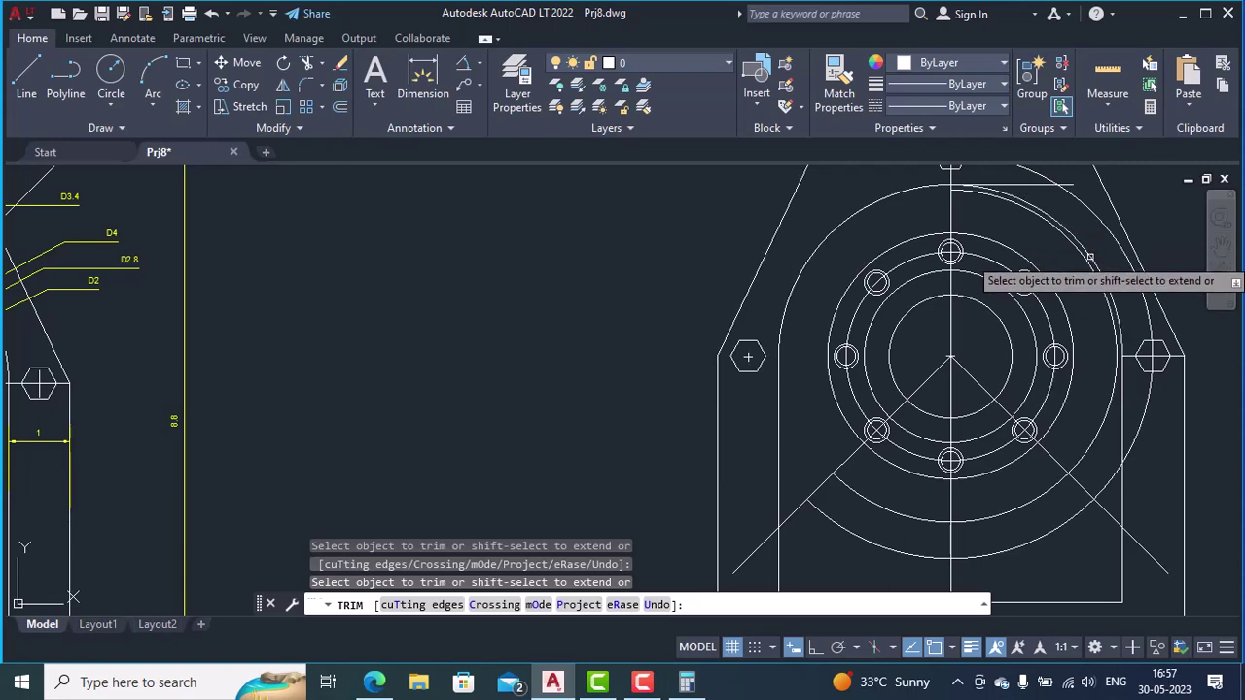
middle_click_drag(1009, 247, 811, 302)
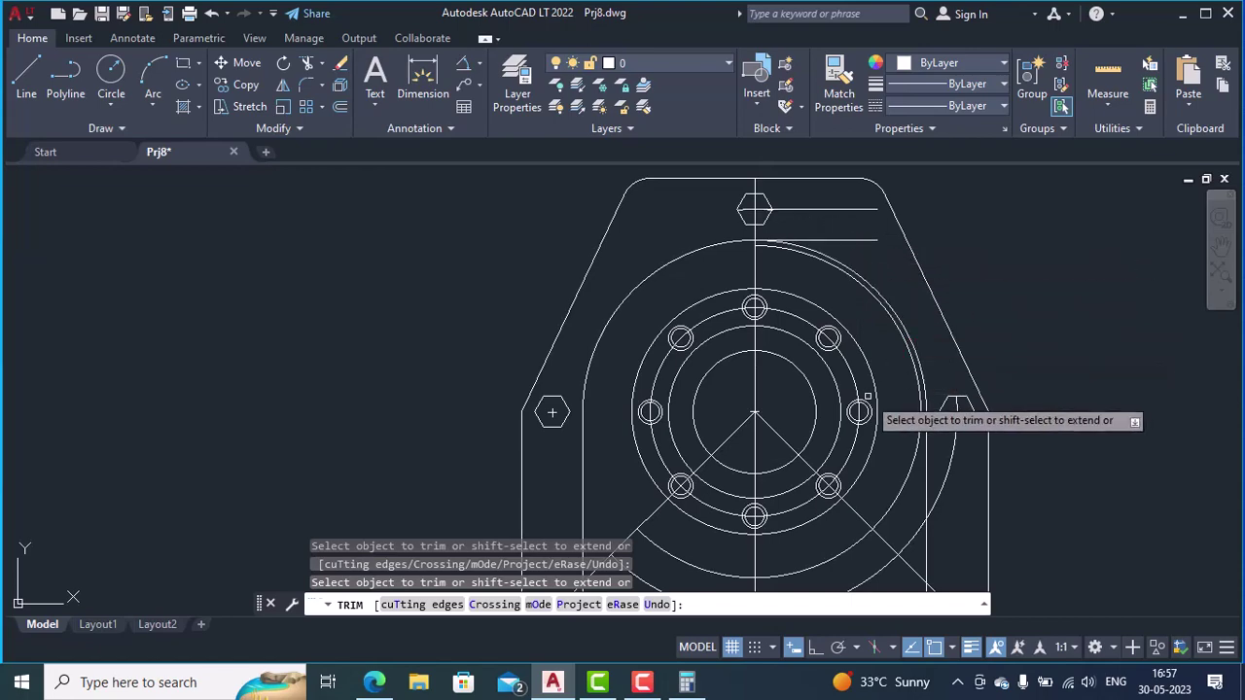
middle_click_drag(902, 520, 910, 484)
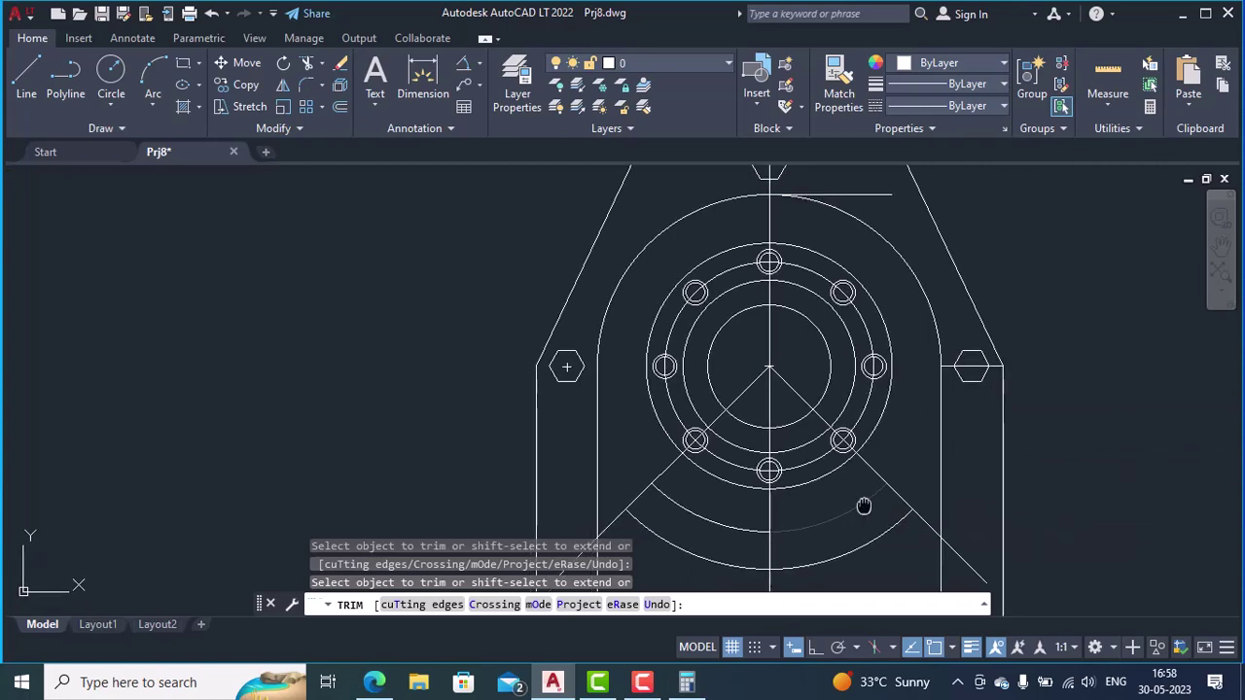
middle_click_drag(862, 506, 1026, 398)
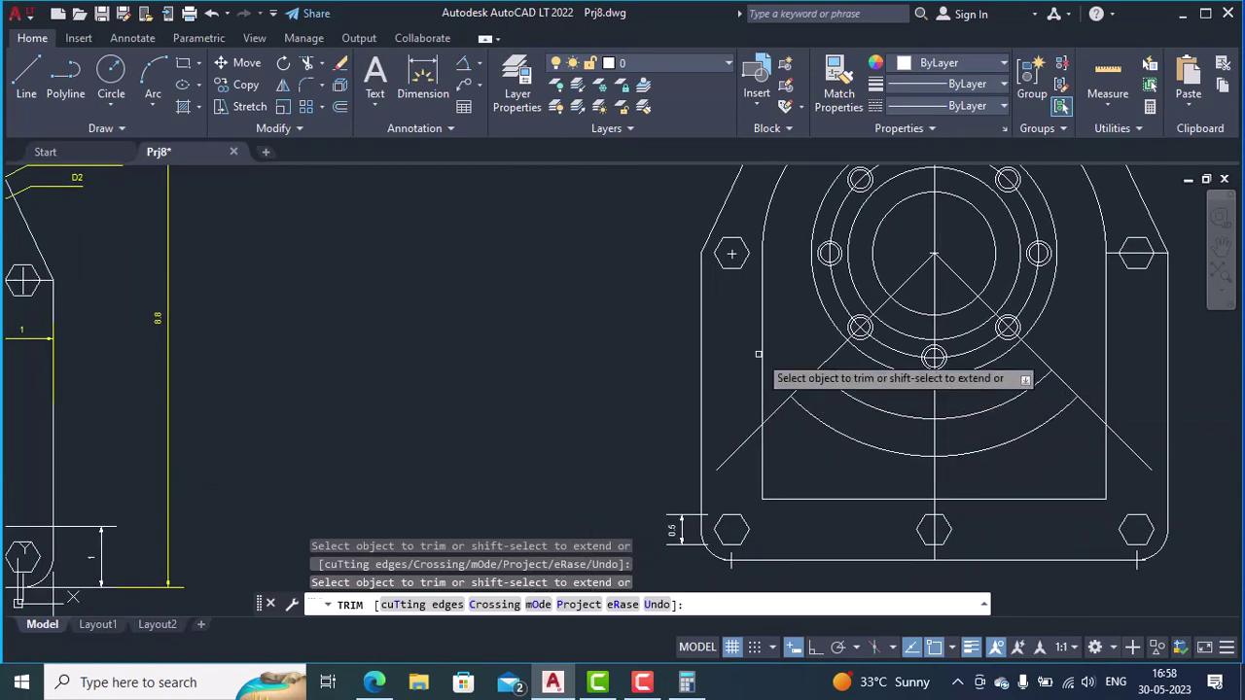
key("Escape")
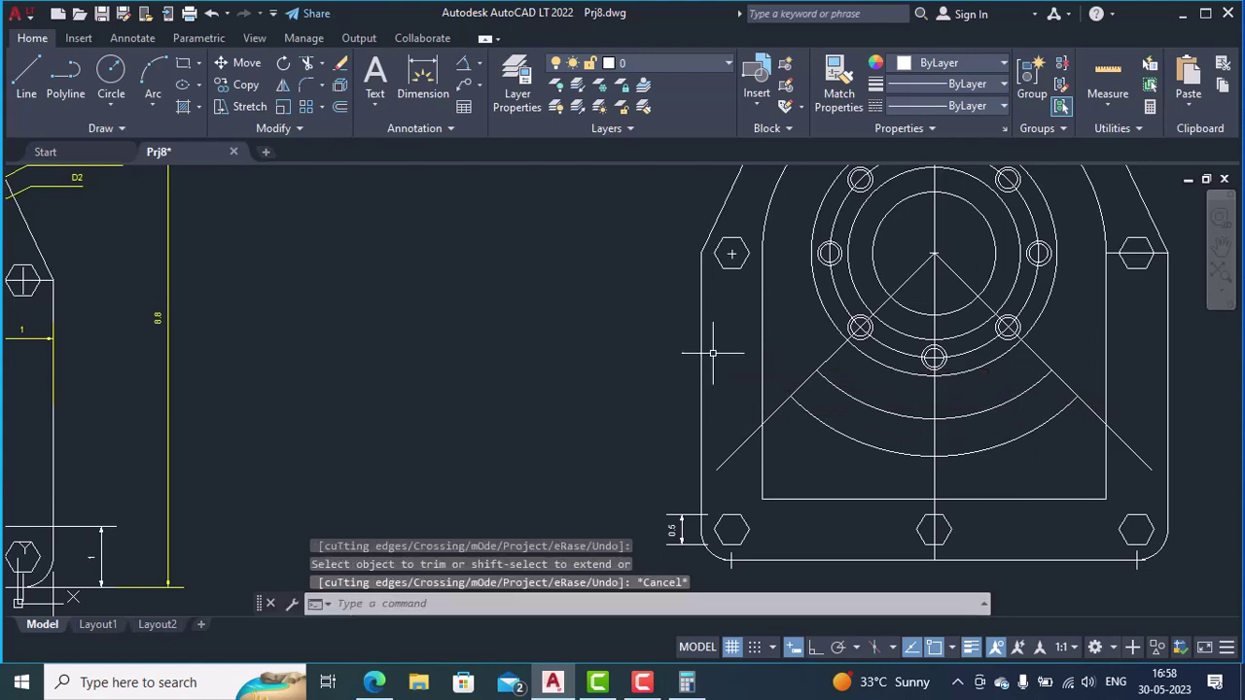
- Draw a two-point circle across each end of the slot arcs, using the arc endpoints as diameter ends
left_click(96, 104)
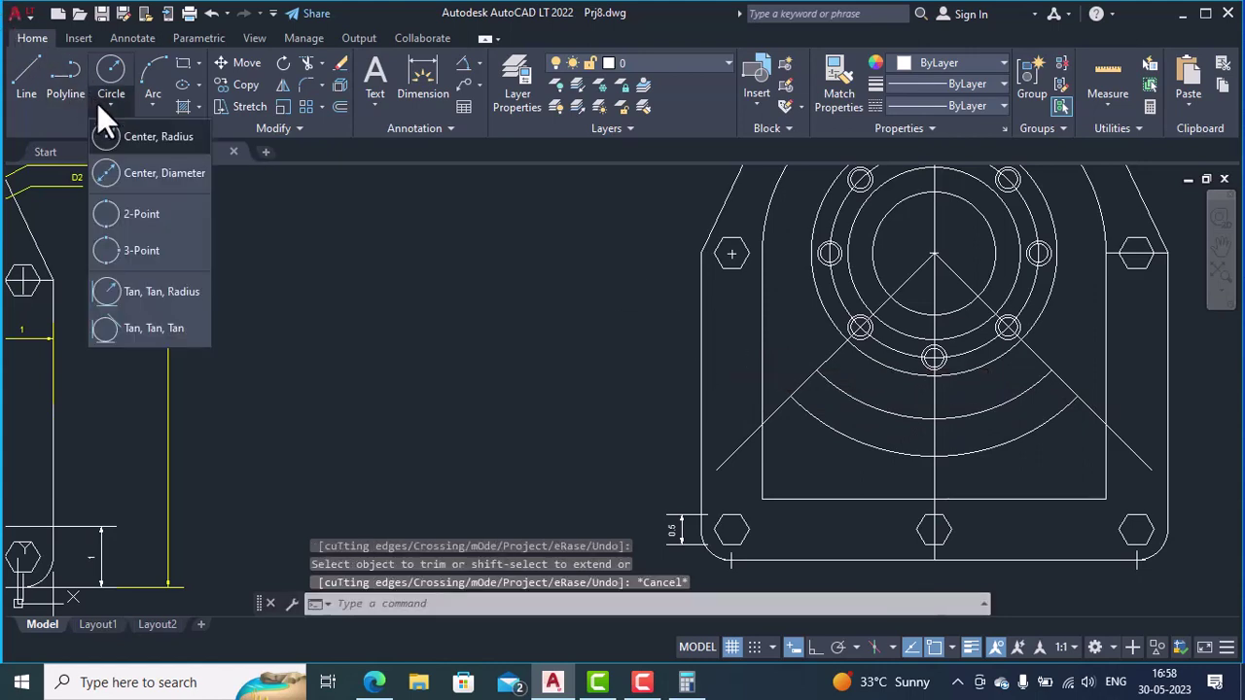
left_click(132, 201)
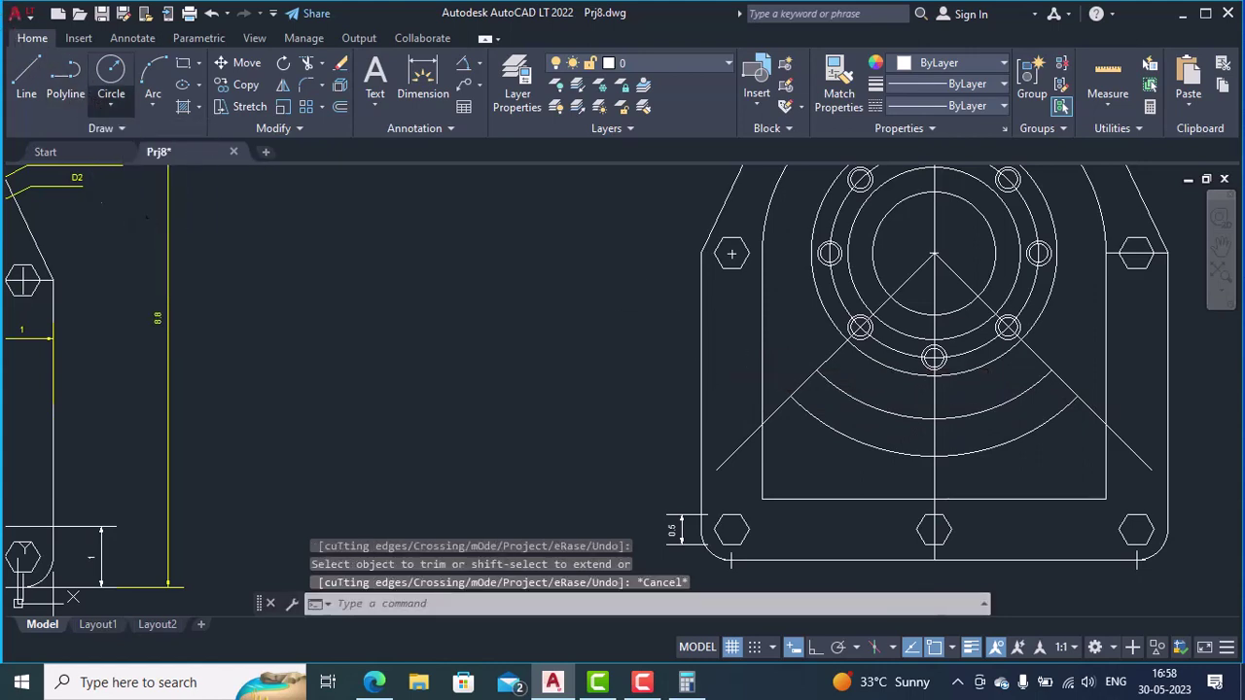
left_click(792, 399)
left_click(816, 370)
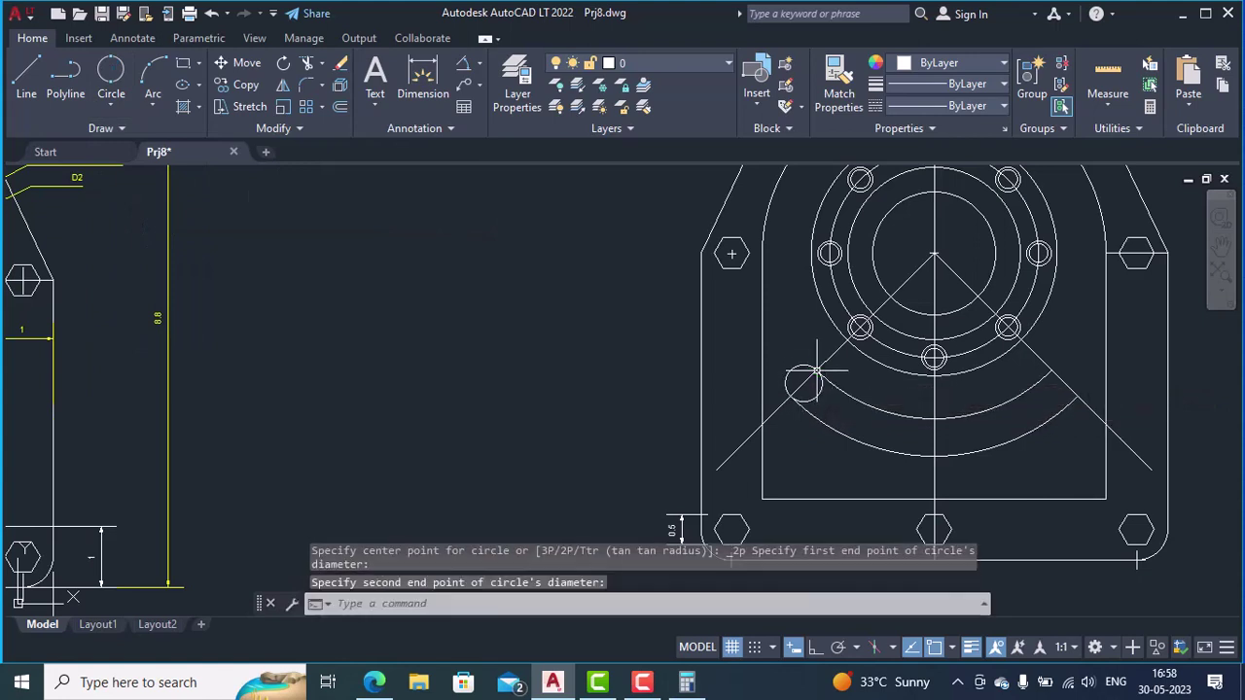
left_click(98, 109)
left_click(128, 212)
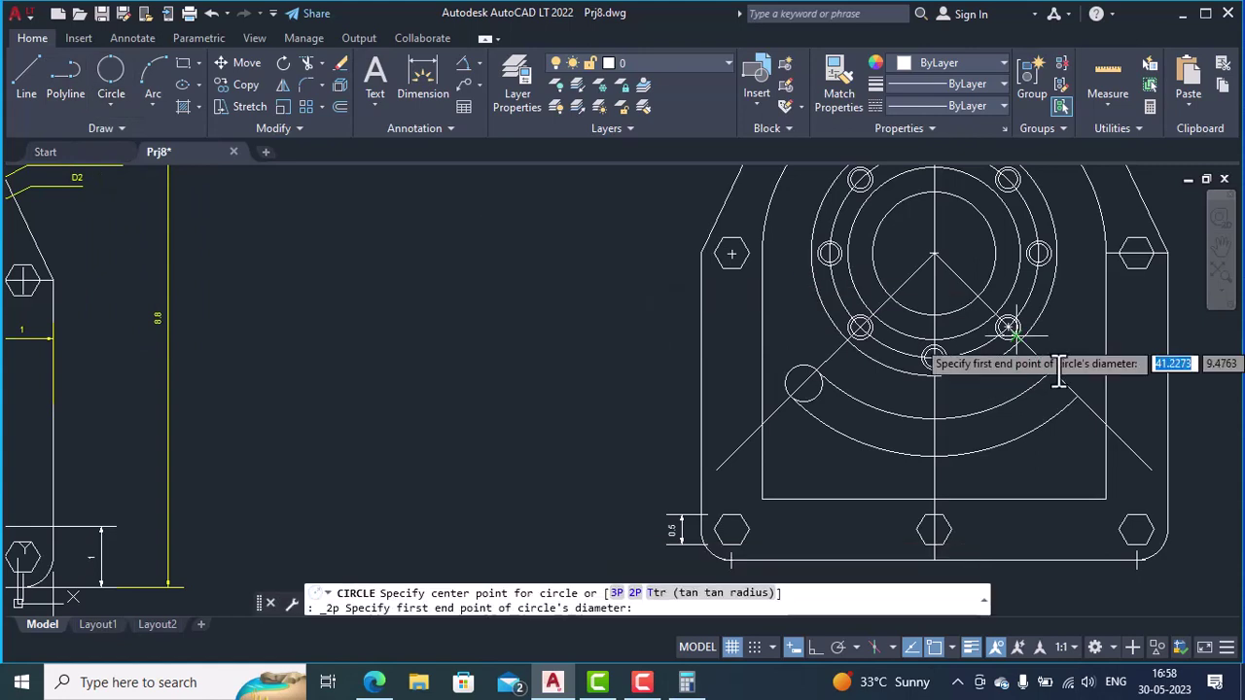
left_click(1051, 369)
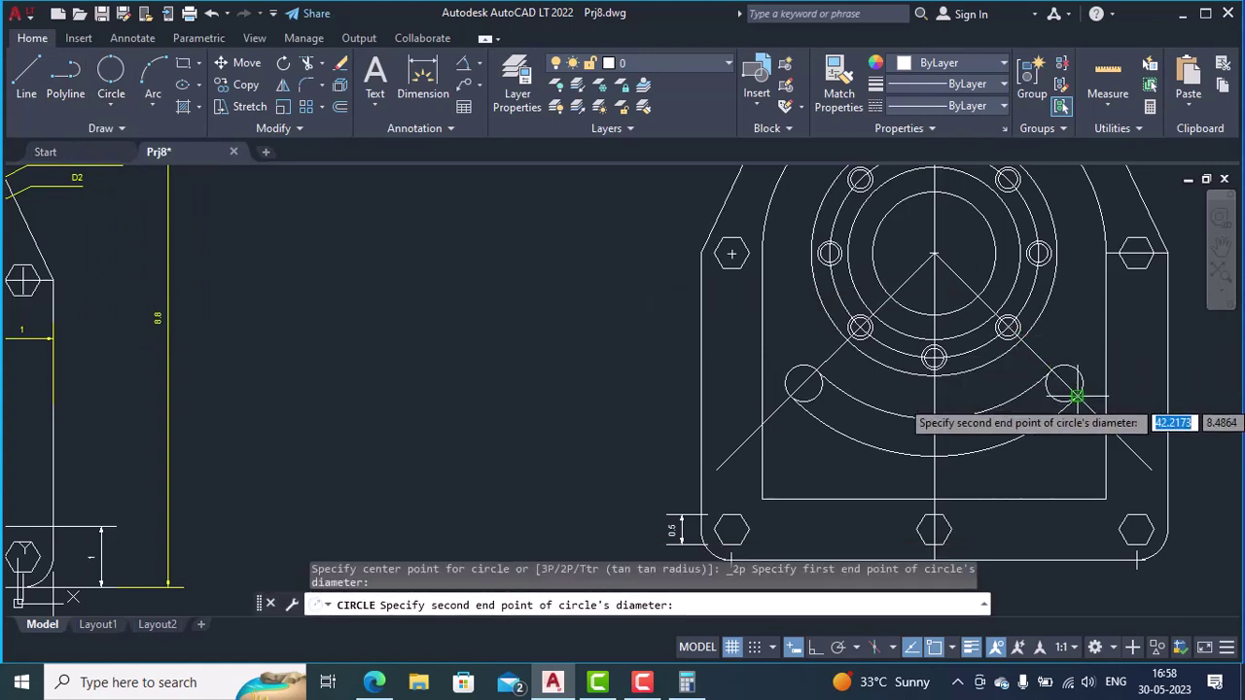
left_click(1077, 397)
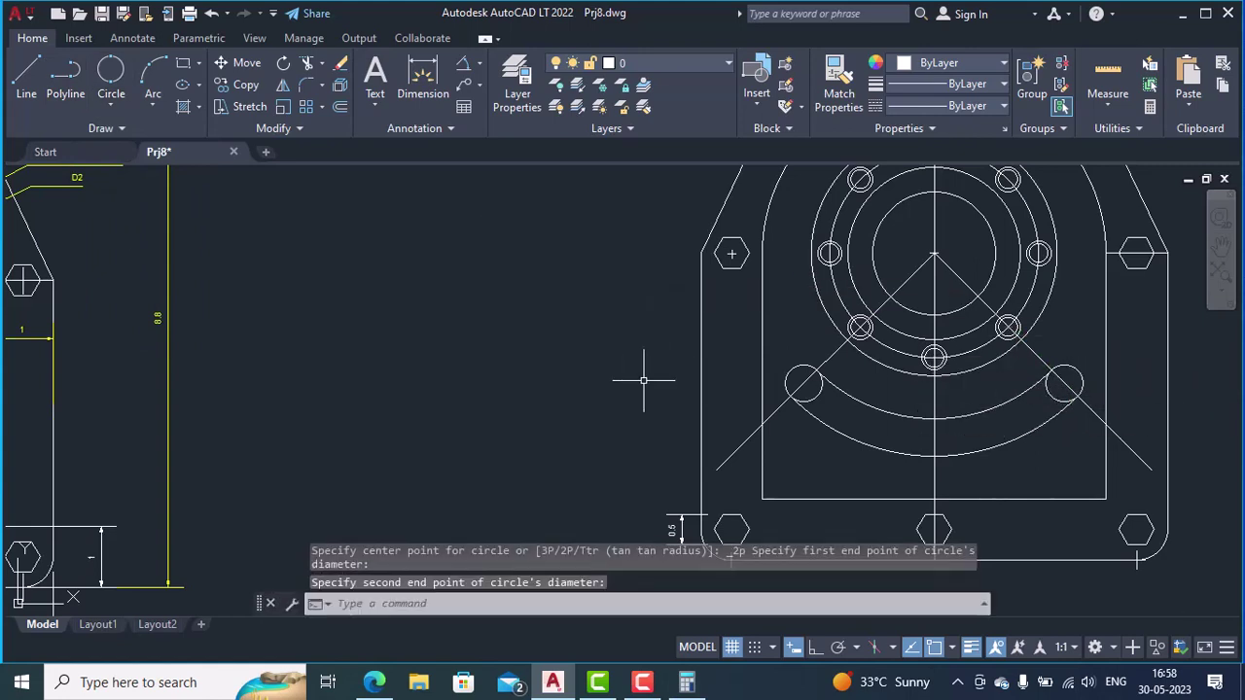
- Trim the inner halves of both slot end circles to leave rounded ends on the curved slot
scroll(643, 381, "up", 2)
type("TRIm")
key("Return")
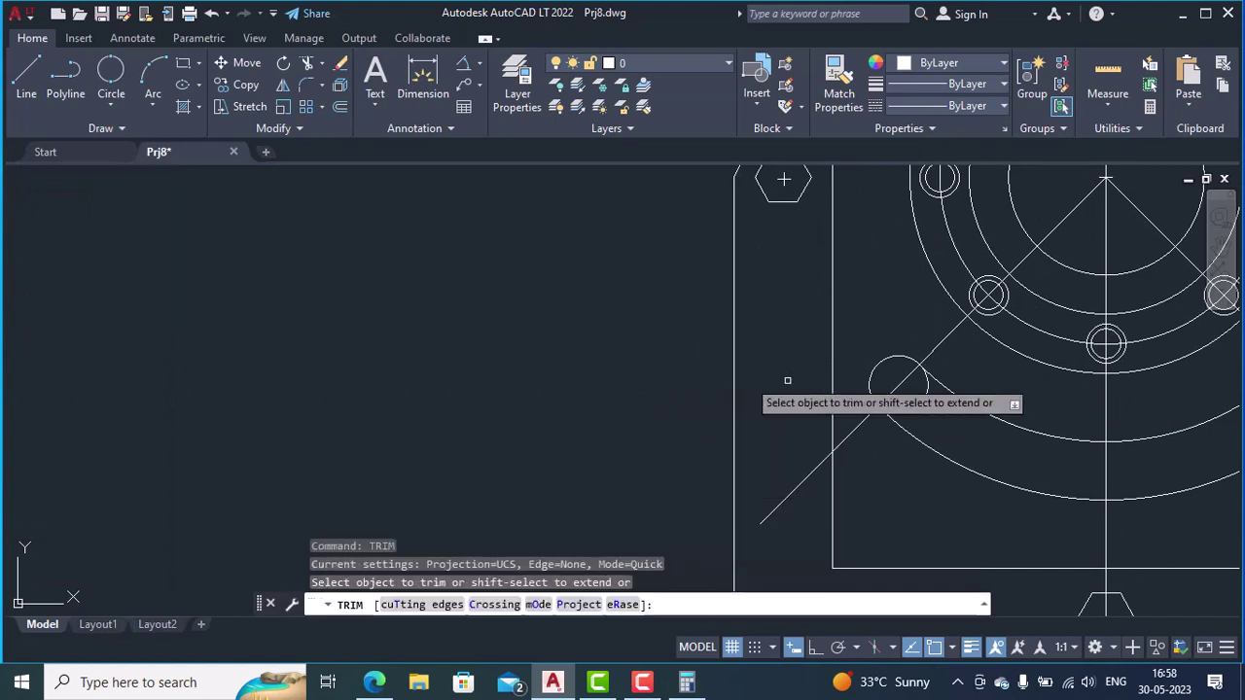
left_click(921, 405)
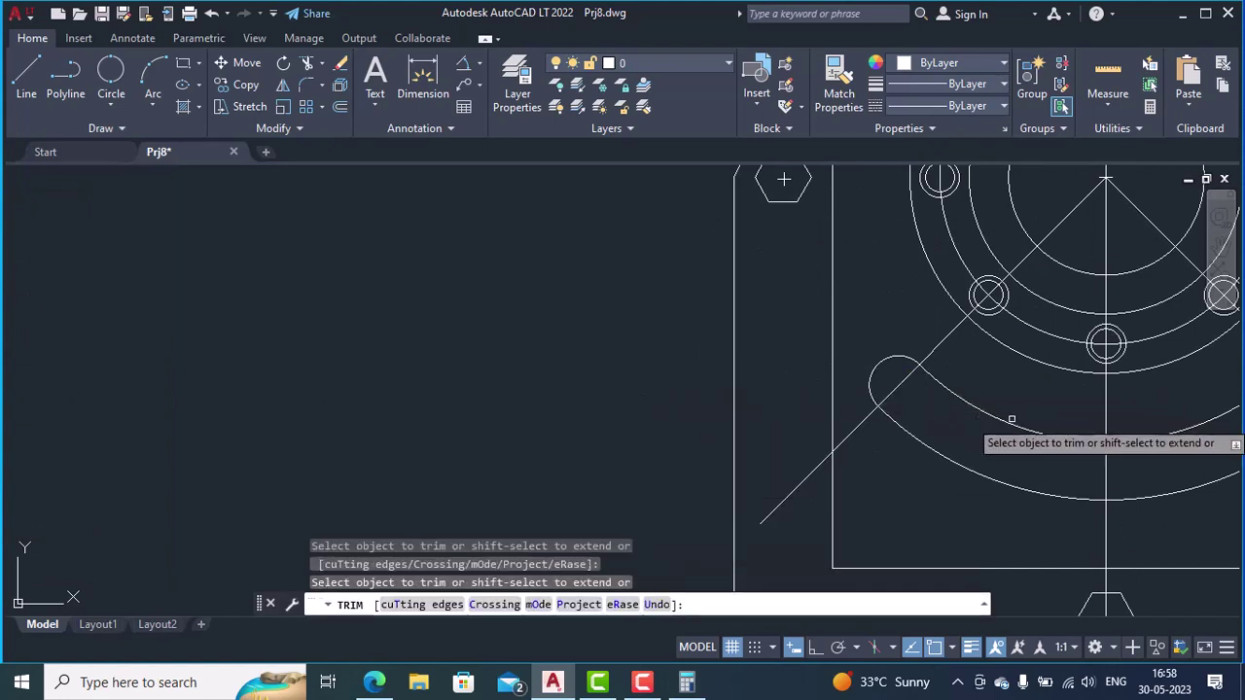
middle_click_drag(1054, 417, 595, 419)
left_click(860, 409)
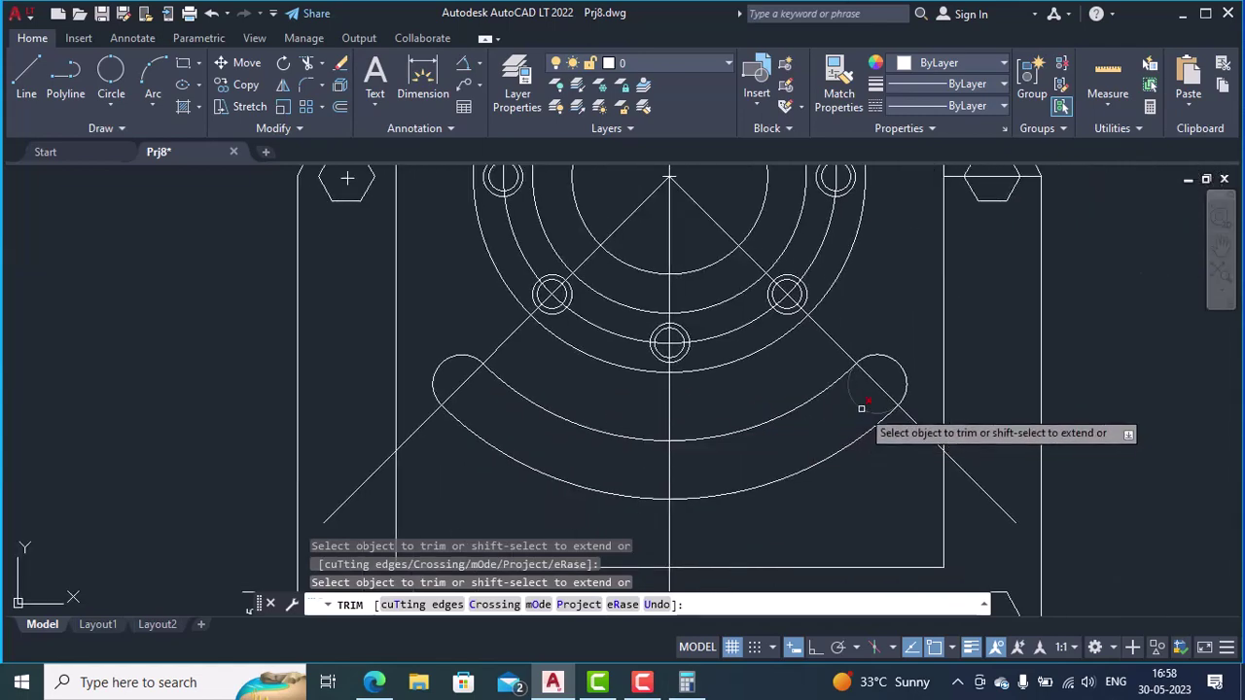
scroll(862, 407, "down", 4)
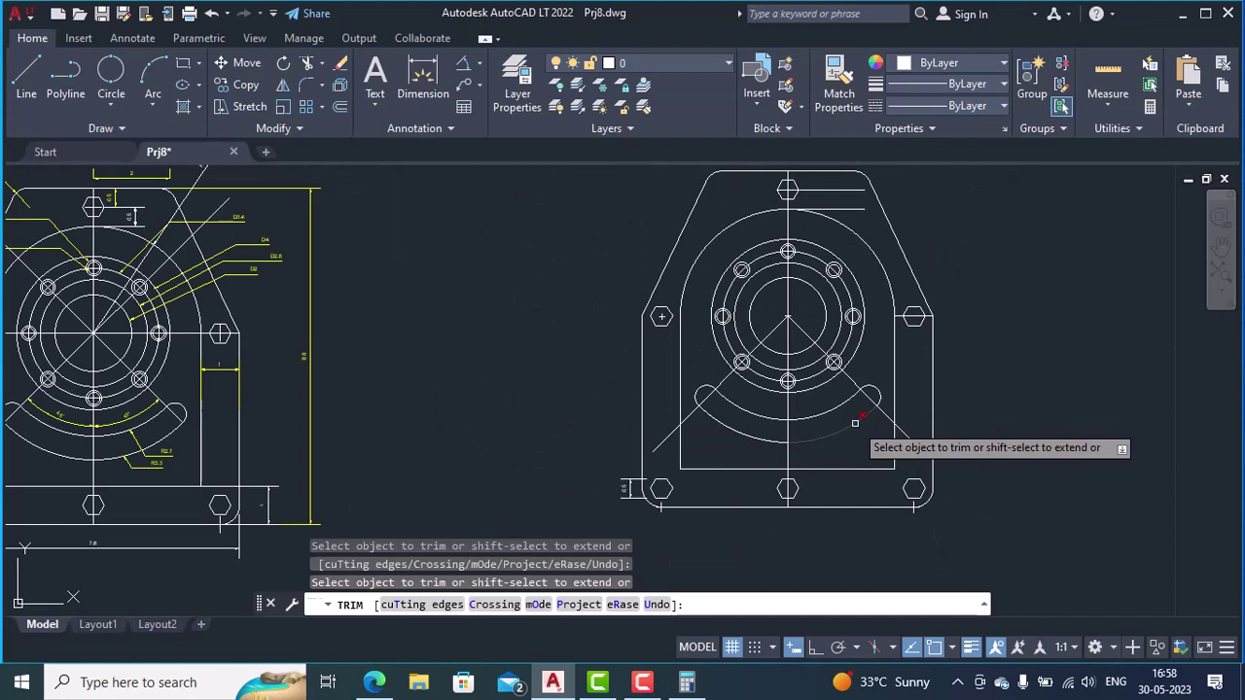
left_click(855, 423)
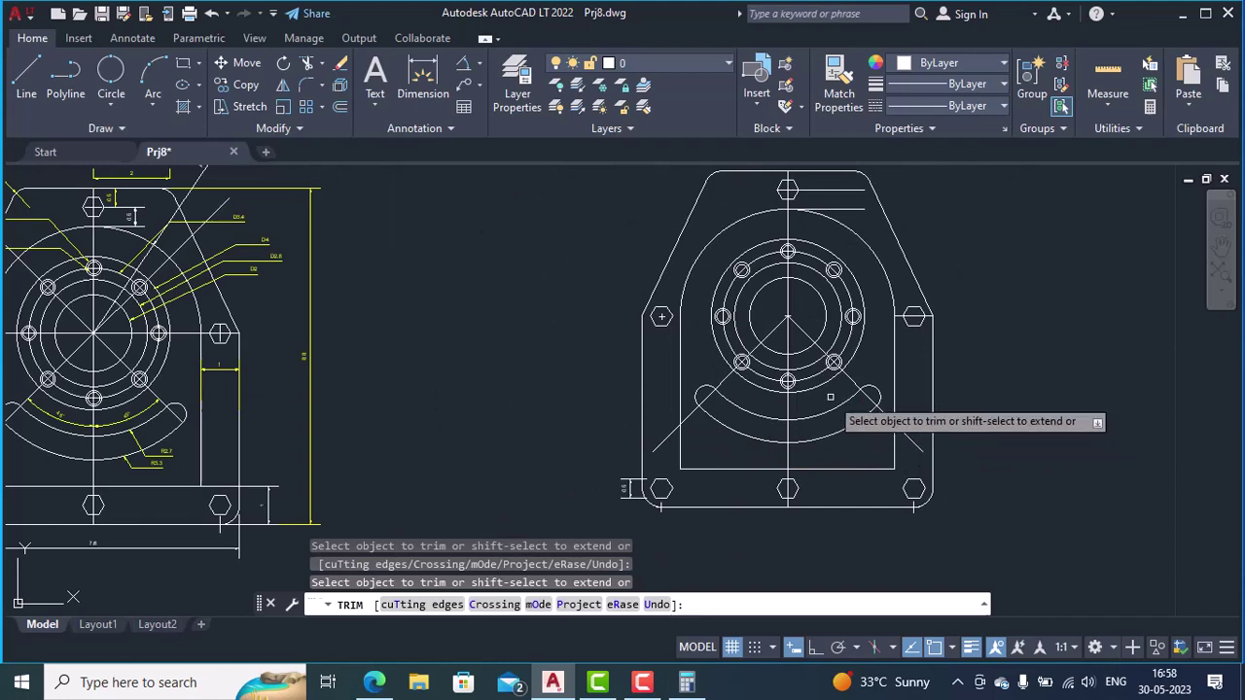
middle_click_drag(830, 397, 870, 416)
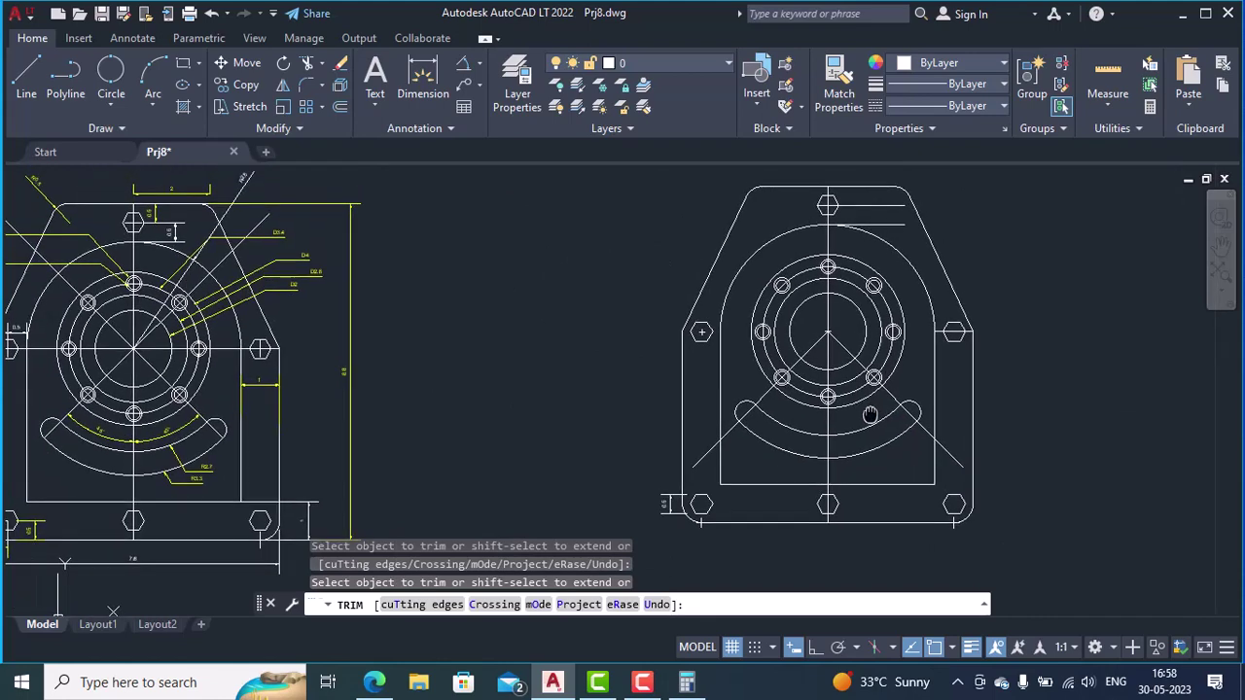